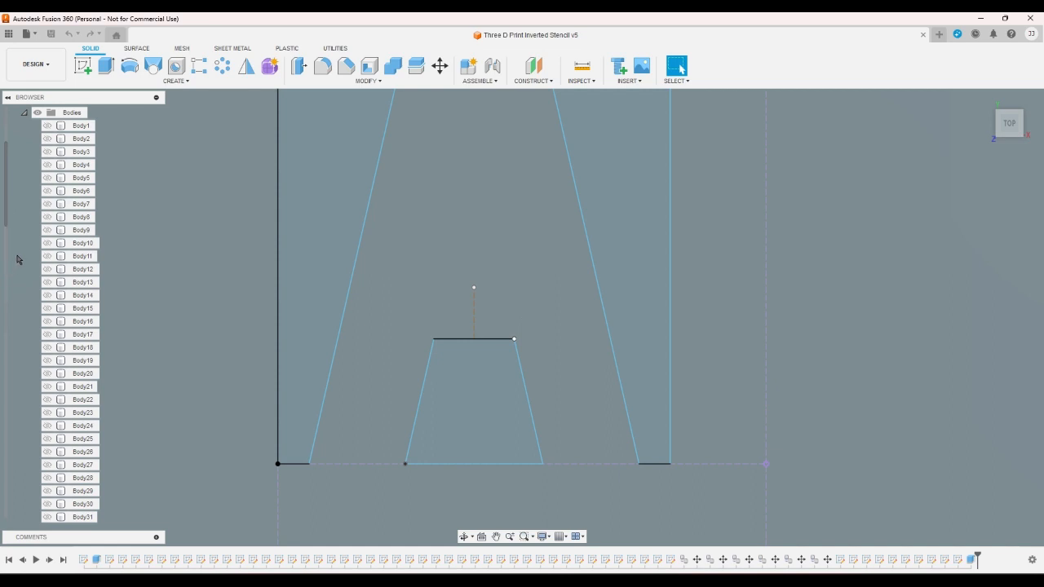
- Show Body1 behind sketch A, then collapse the Bodies folder and expand the Sketches folder
scroll(18, 260, down, 10)
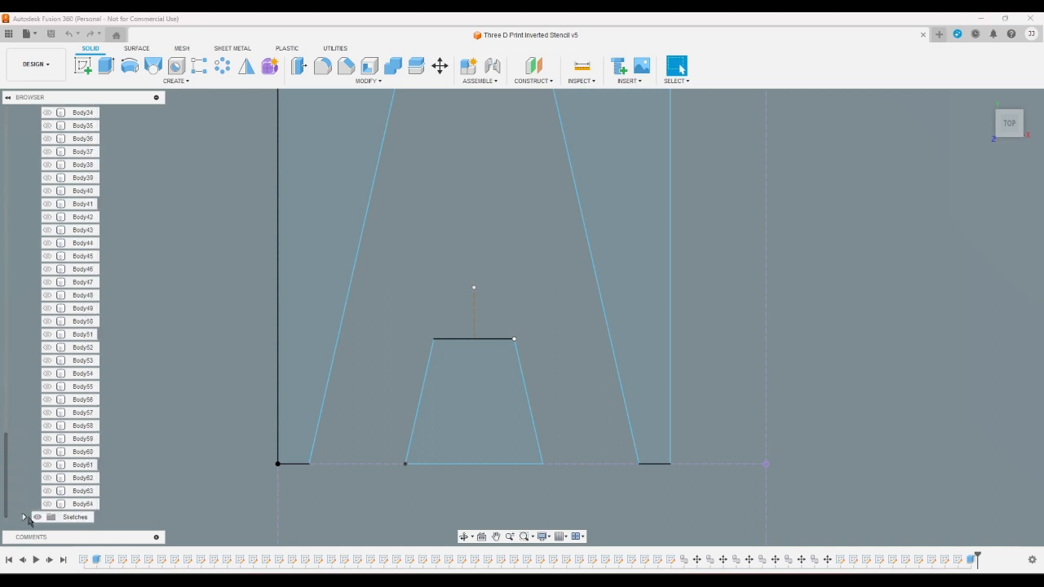
scroll(31, 310, up, 10)
click(47, 178)
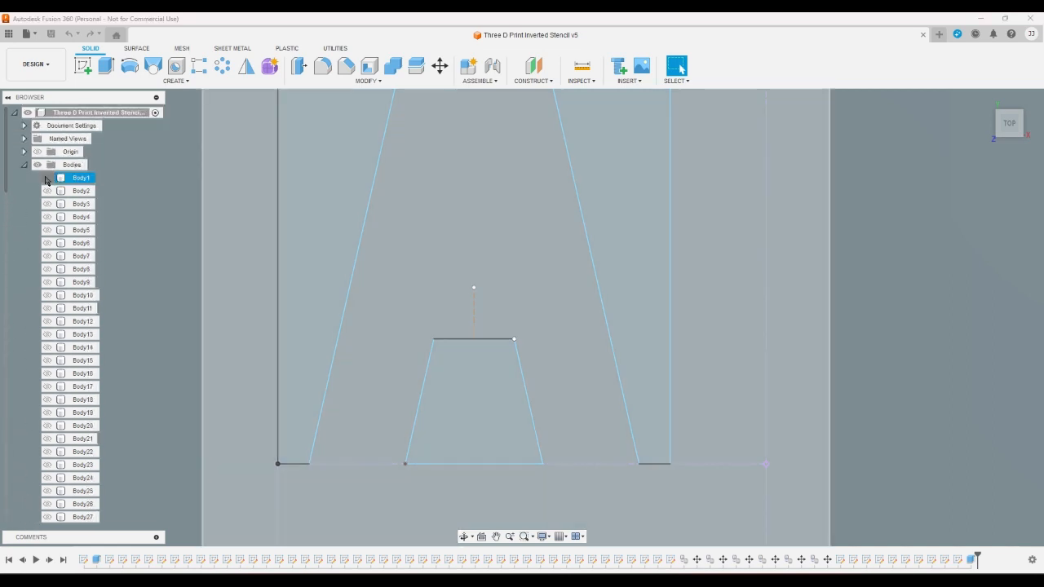
drag(6, 180, 5, 193)
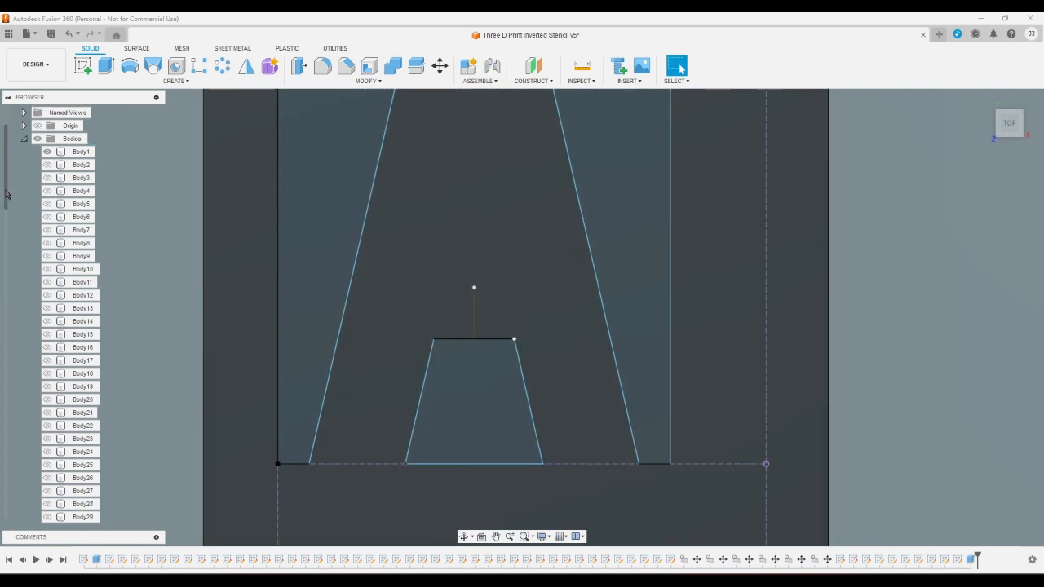
click(25, 140)
click(24, 178)
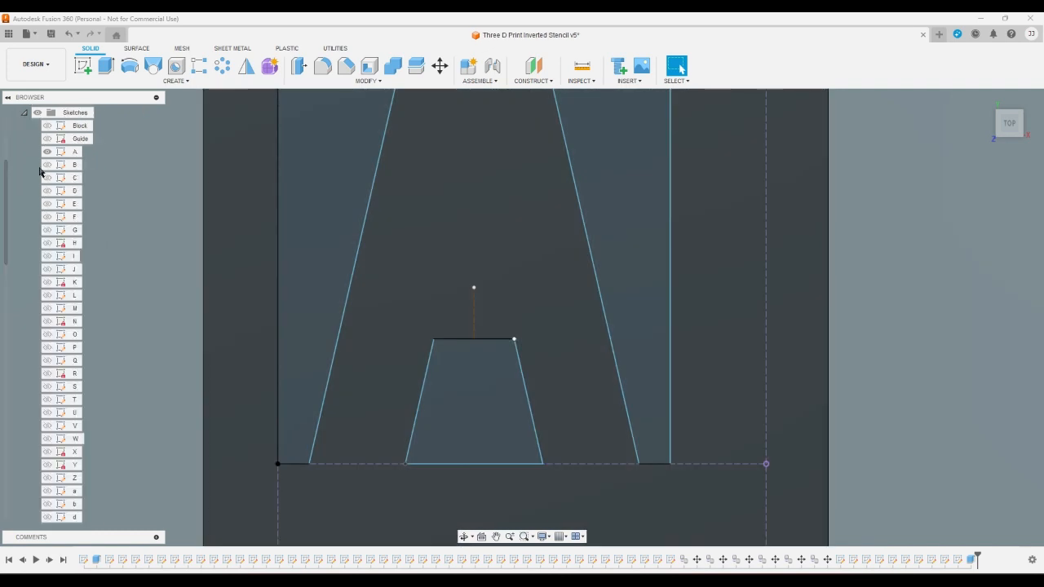
- Extrude the three profiles around the letter A as a cut through Body1
click(106, 65)
click(315, 175)
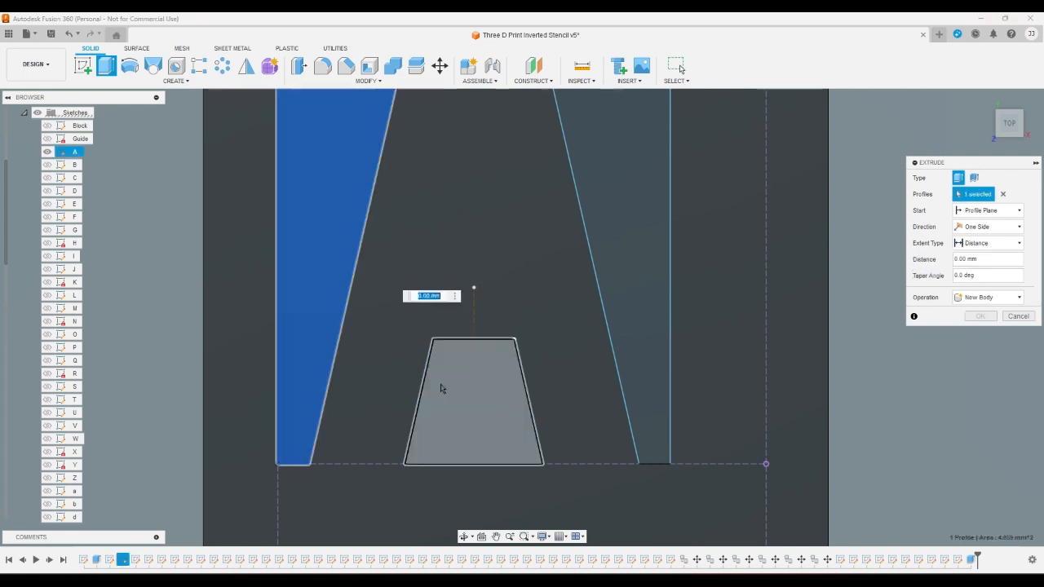
click(473, 400)
click(637, 284)
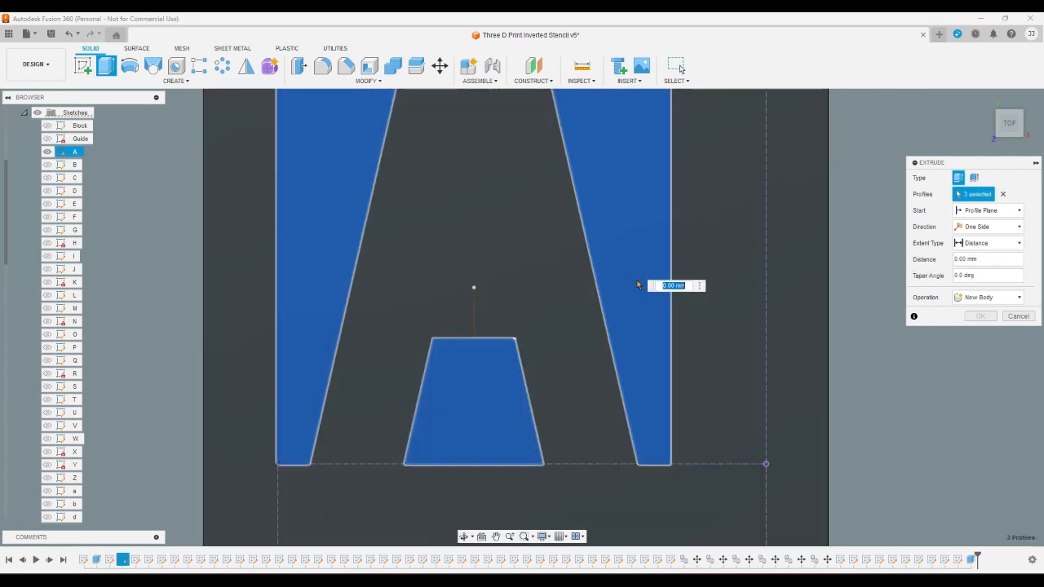
key(Escape)
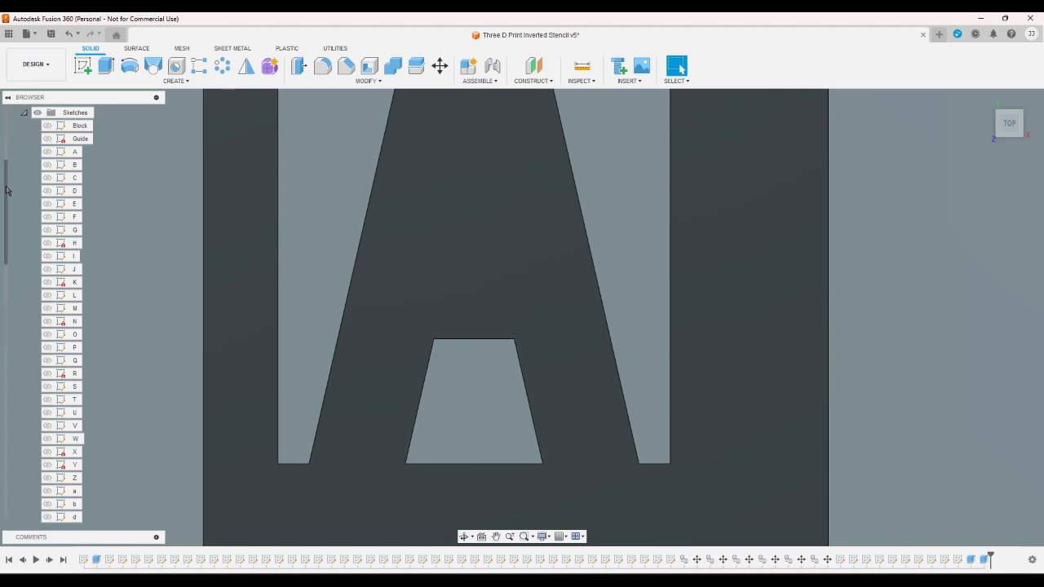
- Show sketch B and switch the visible body from Body1 to Body2
click(47, 165)
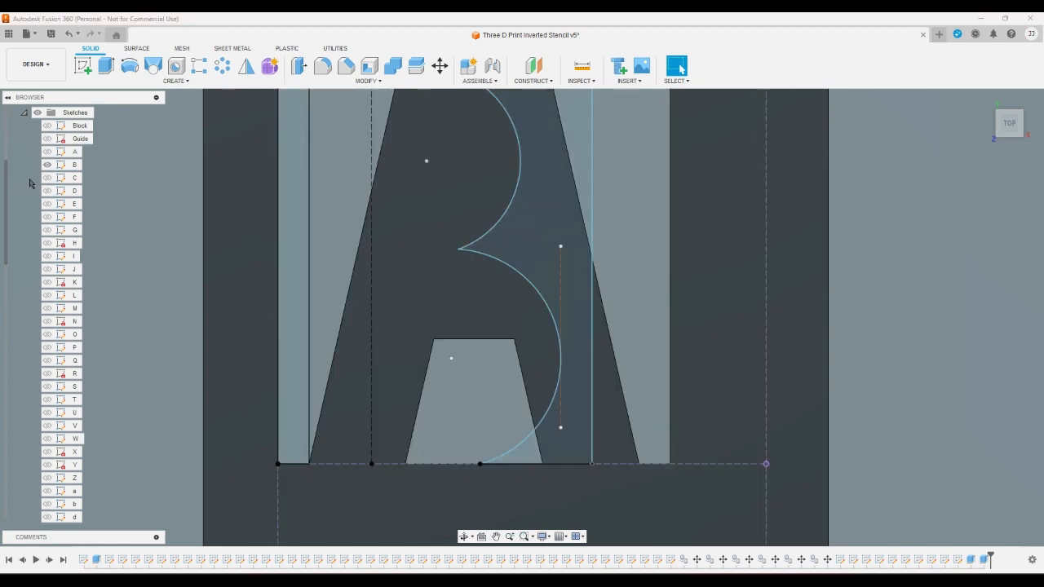
drag(7, 210, 7, 179)
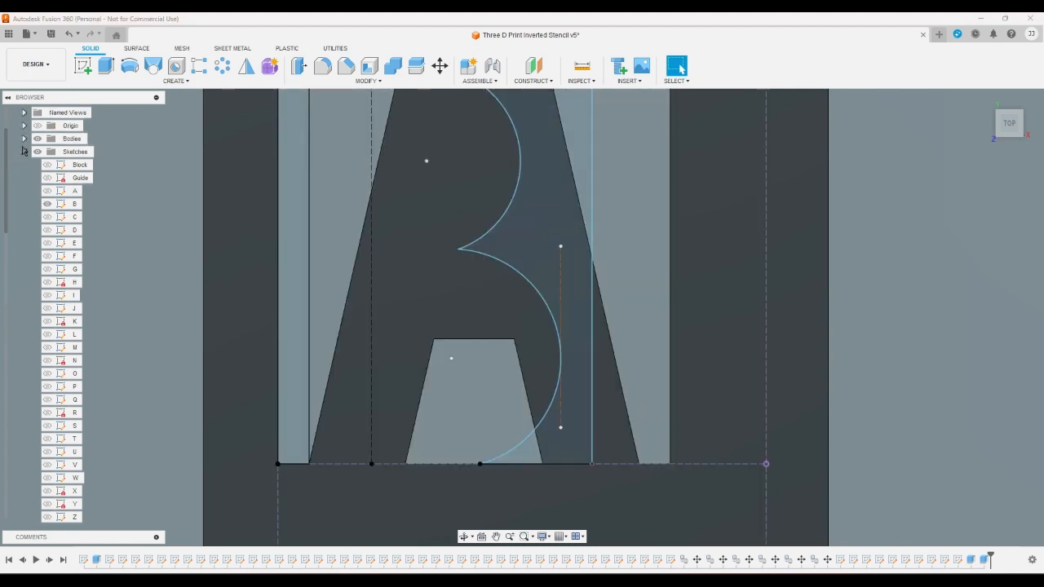
click(24, 140)
click(46, 126)
click(45, 139)
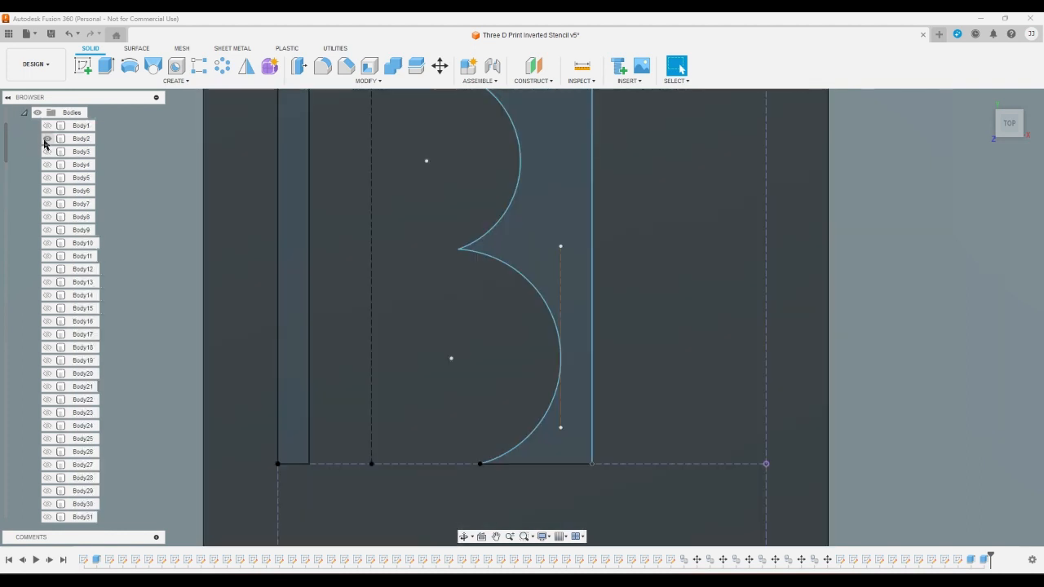
- Extrude the two profiles on either side of the letter B as a cut through Body2
click(106, 65)
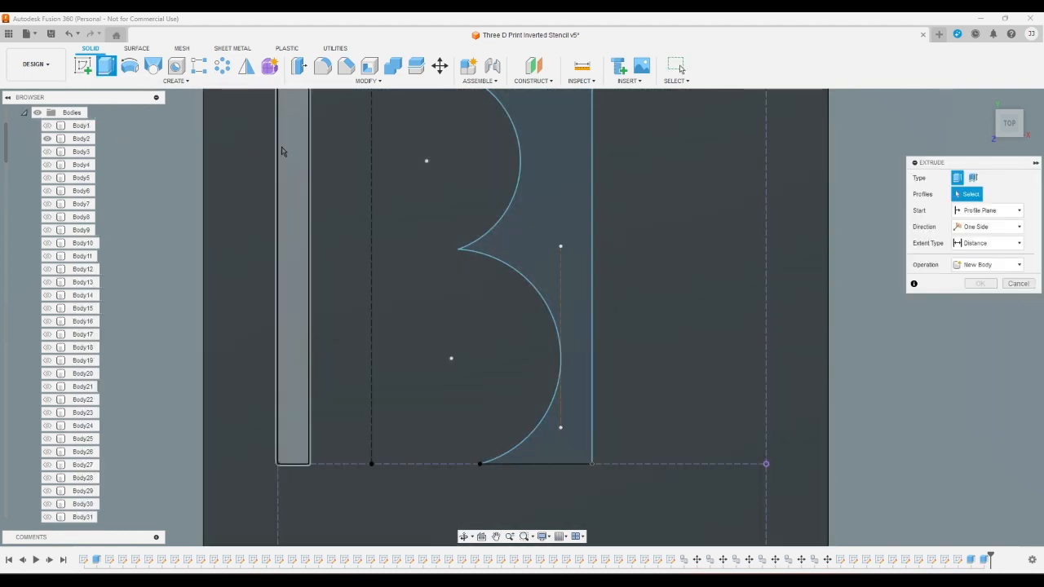
click(290, 151)
click(547, 147)
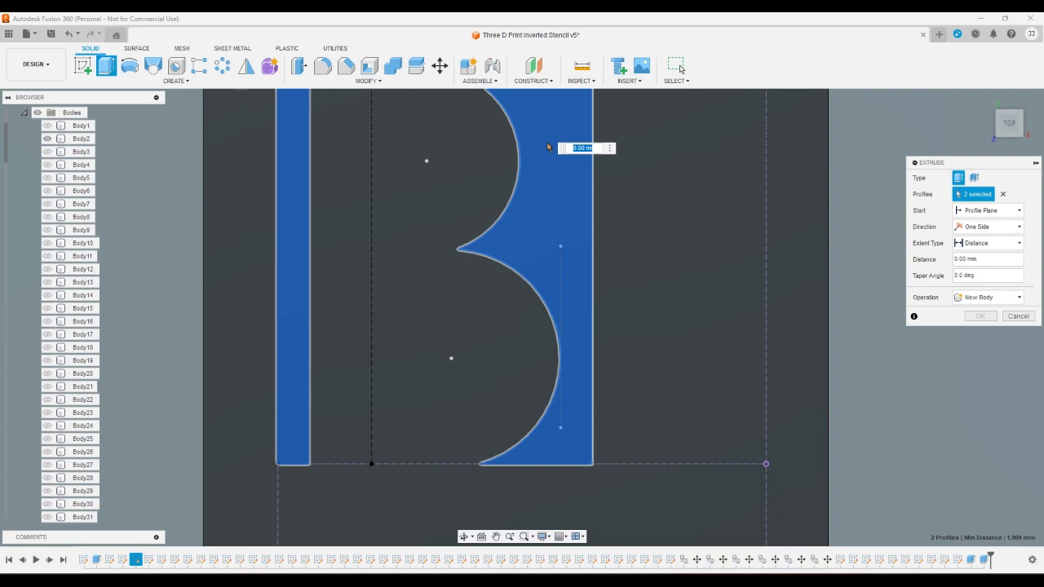
key(Escape)
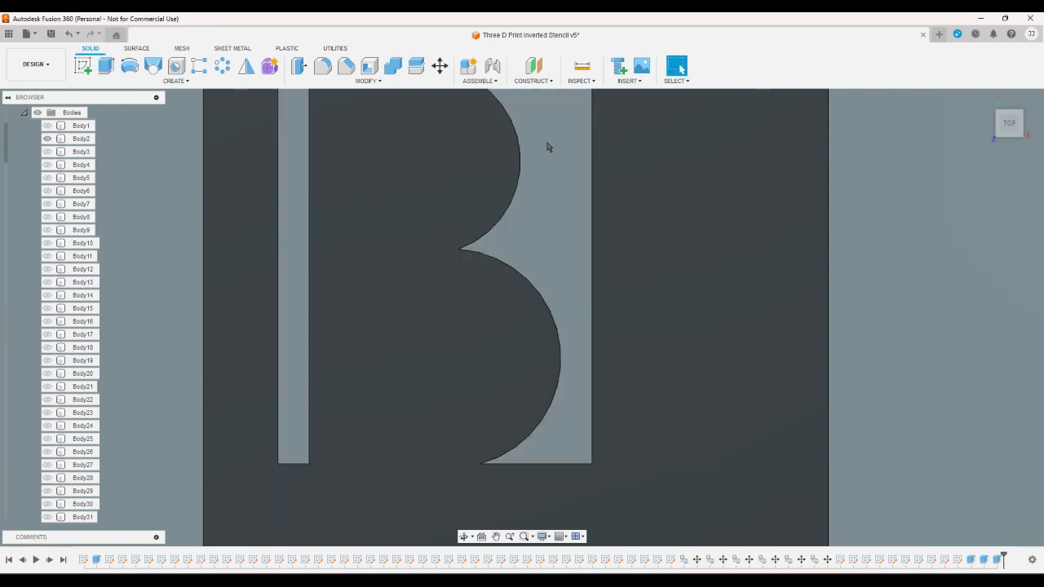
- Hide Body2, and show Body3 together with sketch C
click(46, 139)
click(47, 152)
scroll(27, 163, down, 3)
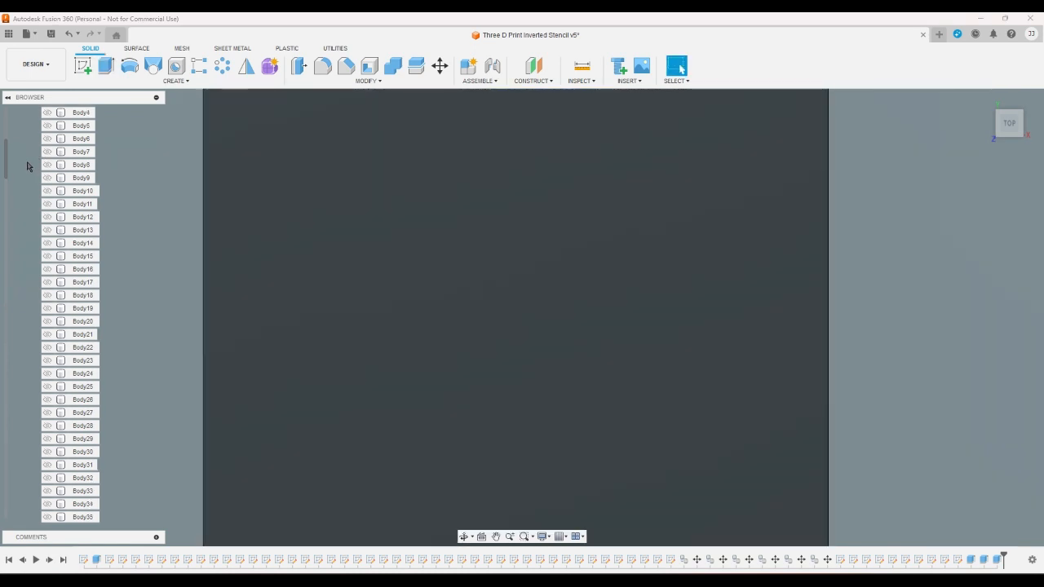
scroll(27, 173, down, 12)
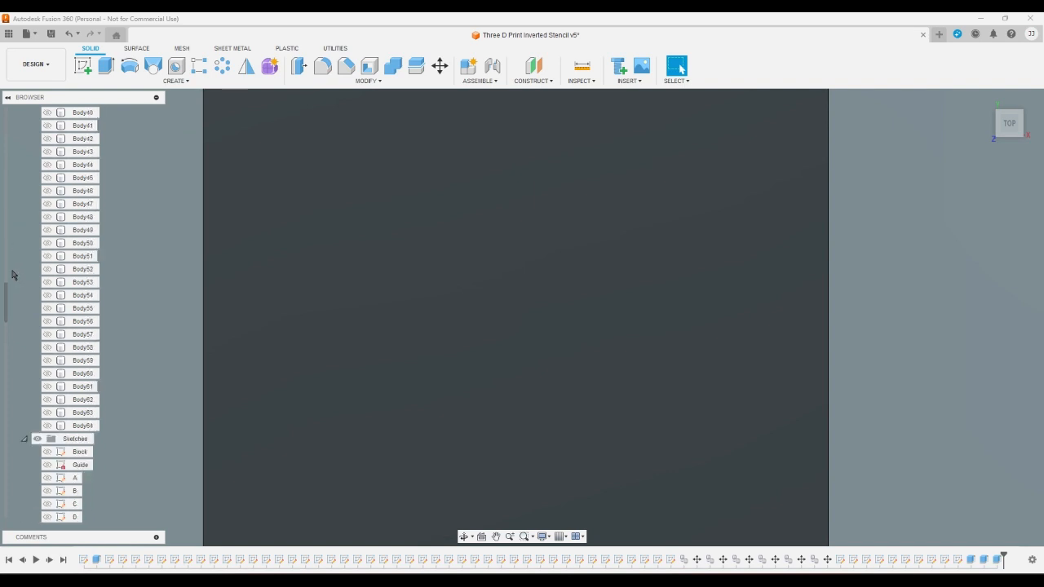
click(46, 426)
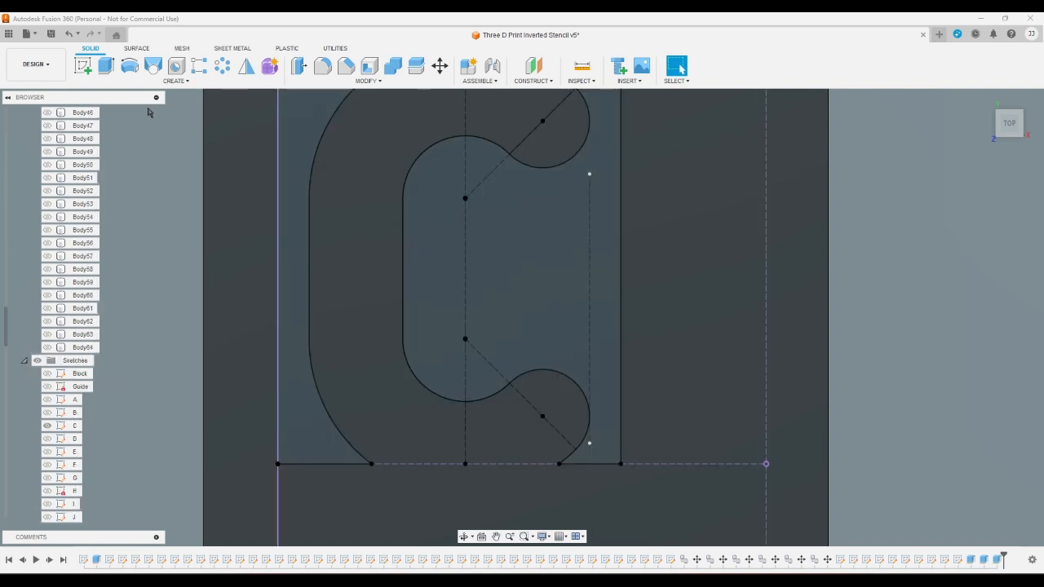
- Extrude the outer and inner profiles of the letter C by -1 mm to cut through Body3
click(106, 65)
click(279, 168)
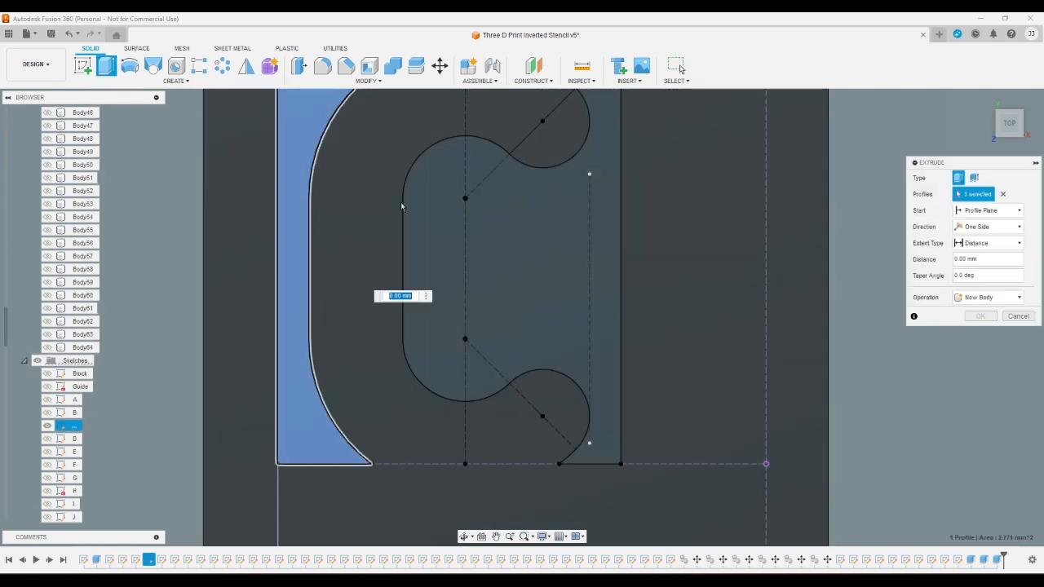
click(448, 222)
text(-1)
key(Return)
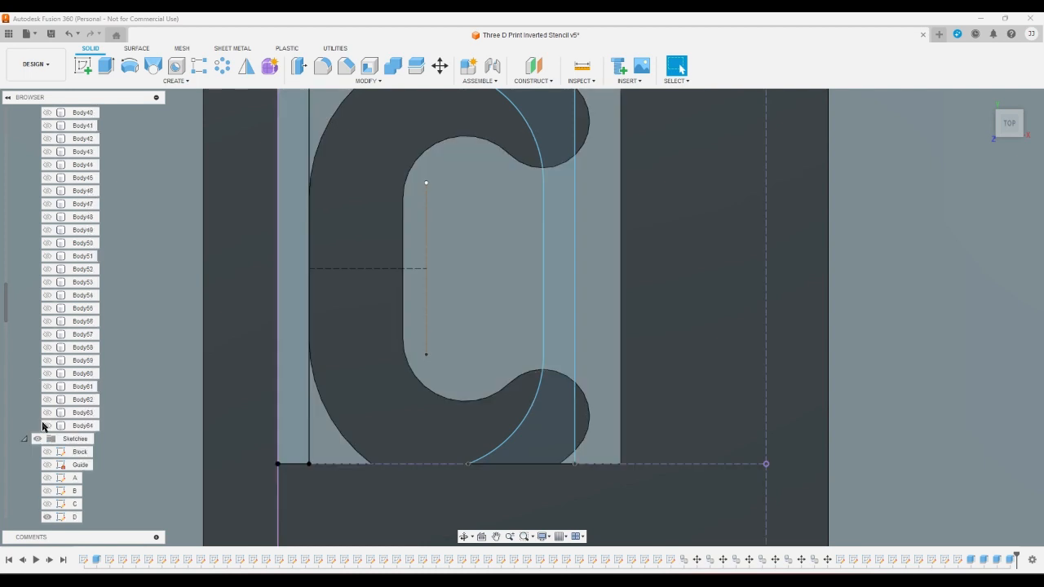
- Hide Body3 and show Body4 as the block behind sketch D
scroll(44, 429, up, 5)
scroll(44, 426, up, 10)
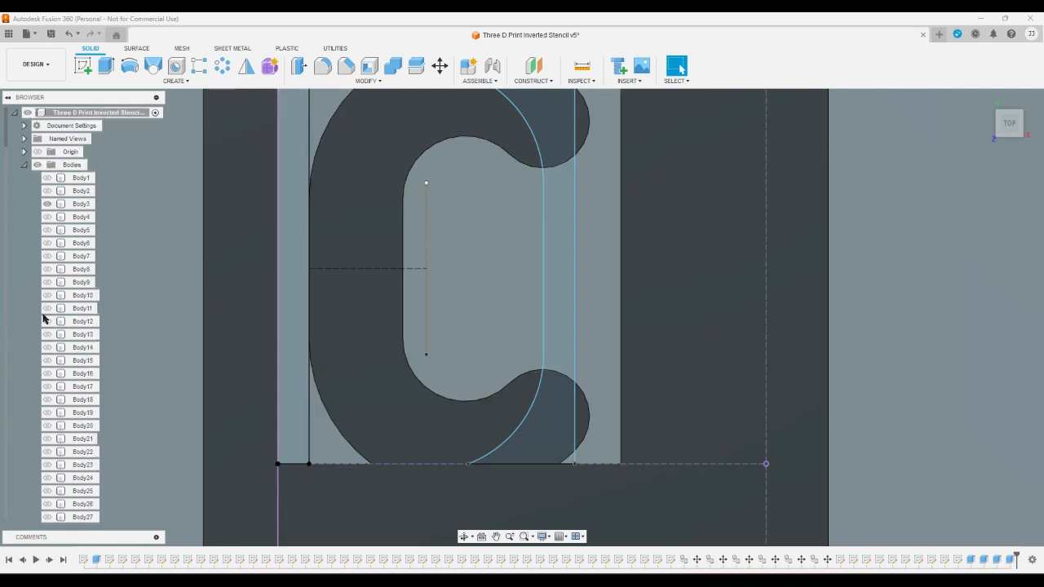
click(46, 204)
click(47, 217)
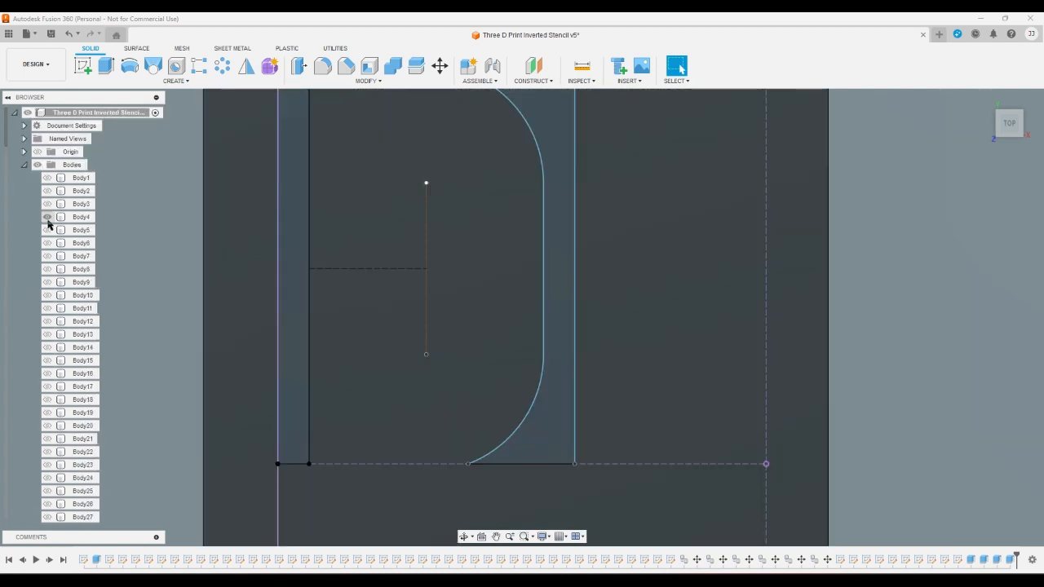
- Extrude the two profiles beside the letter D by -1 mm to cut through Body4
click(106, 65)
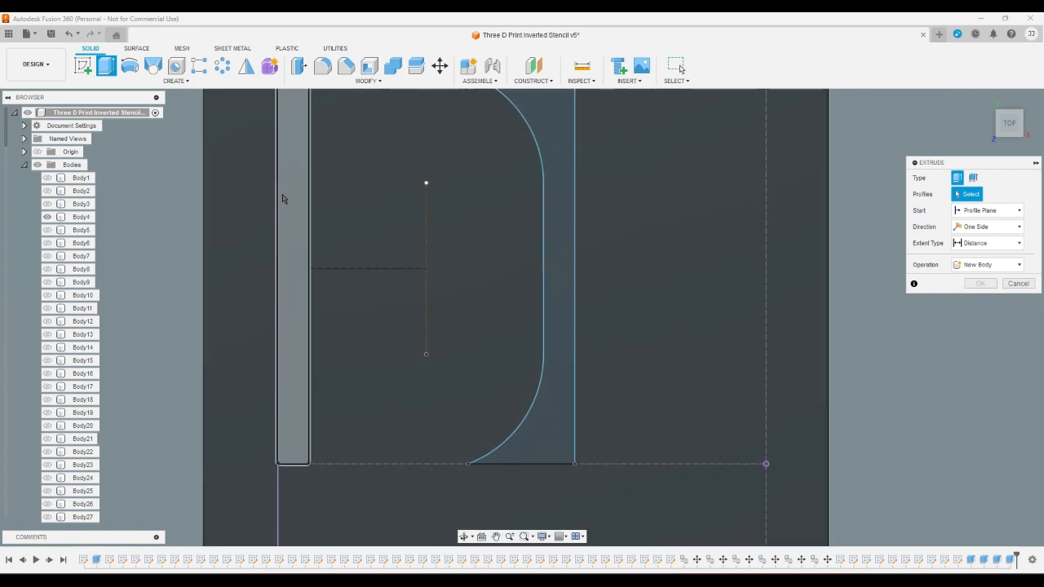
click(285, 198)
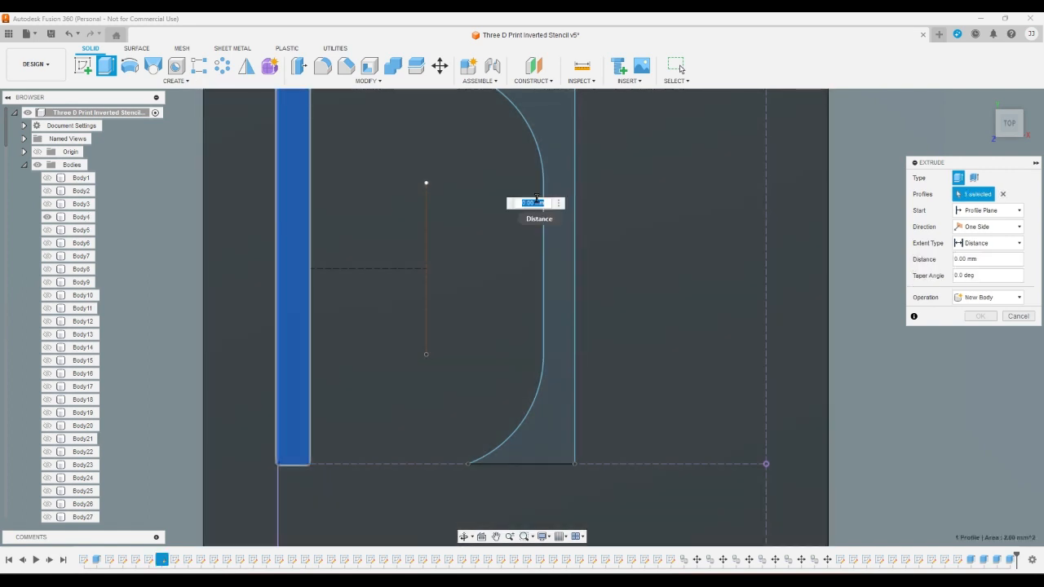
click(550, 178)
text(-1)
key(Return)
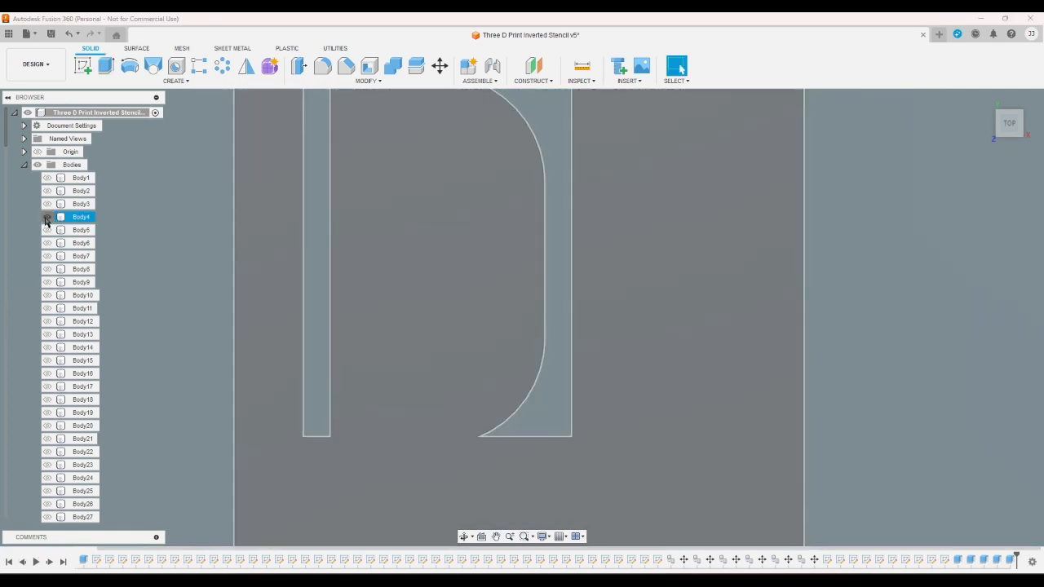
- Hide Body4, and show Body5 together with sketch E
click(46, 216)
click(46, 230)
scroll(31, 276, down, 2)
scroll(31, 275, down, 15)
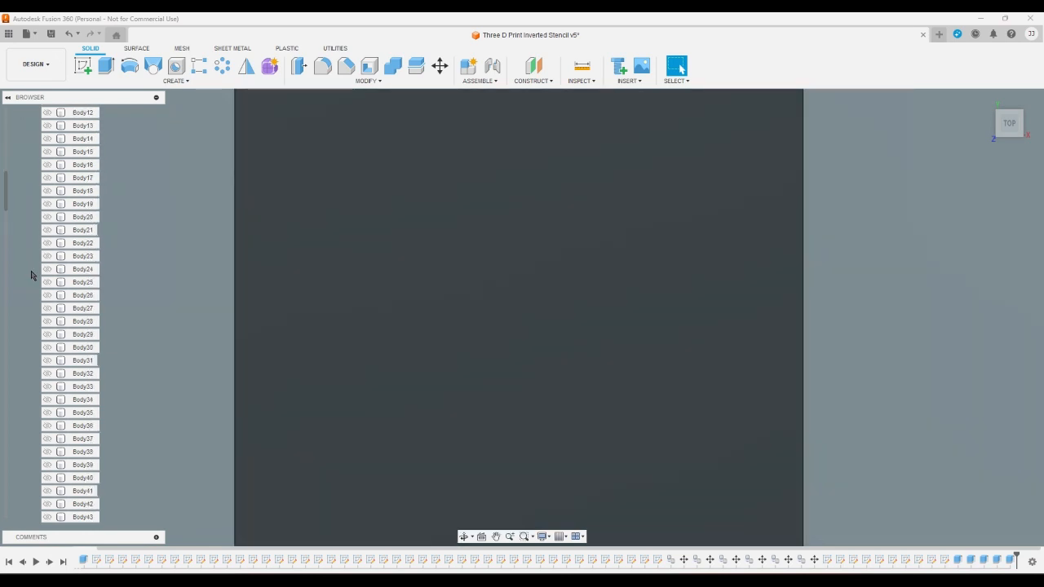
scroll(31, 276, down, 8)
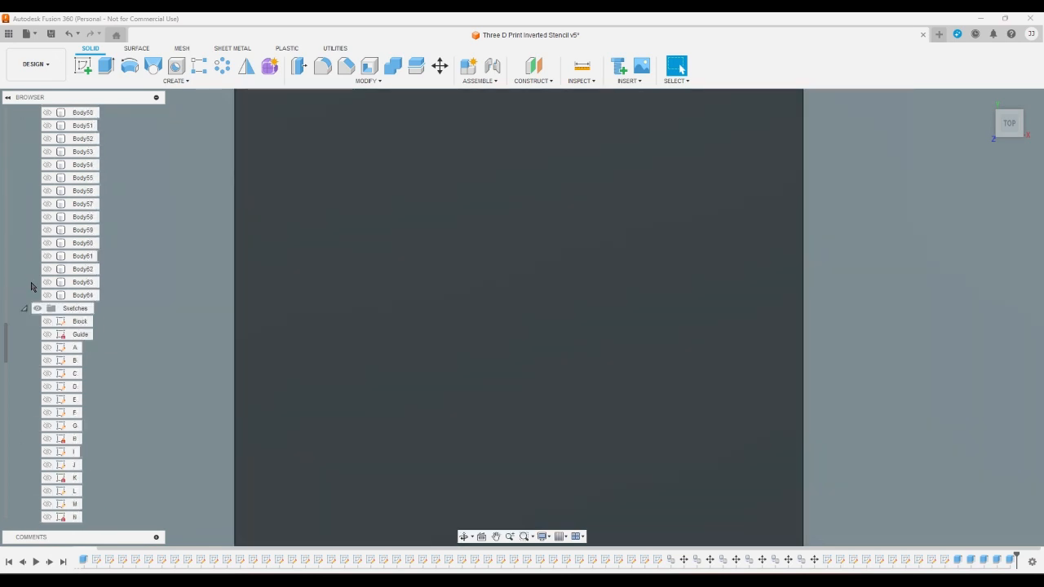
click(46, 398)
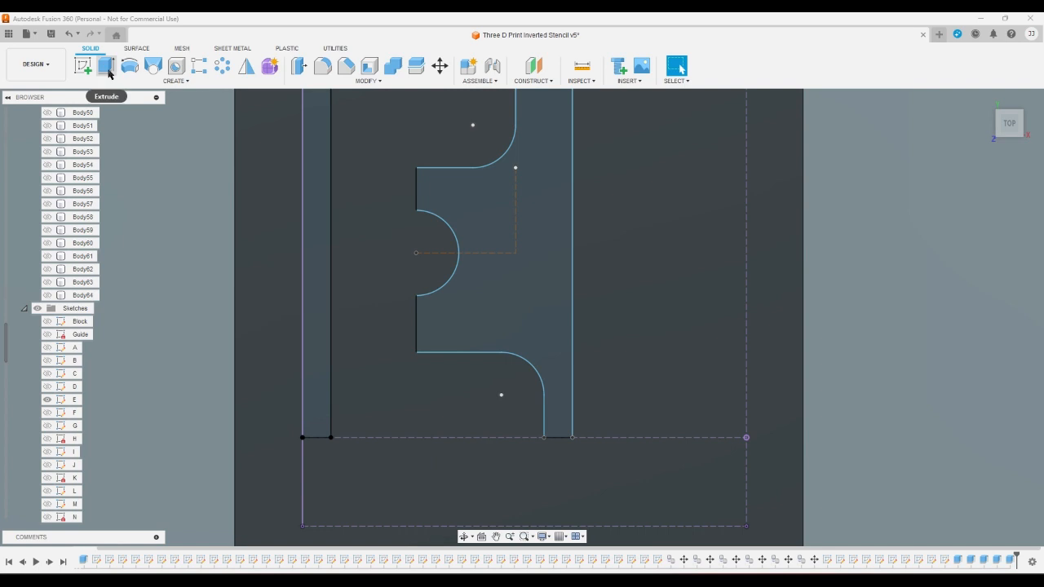
- Extrude the two profiles beside the letter E as a cut through Body5
click(106, 65)
click(317, 171)
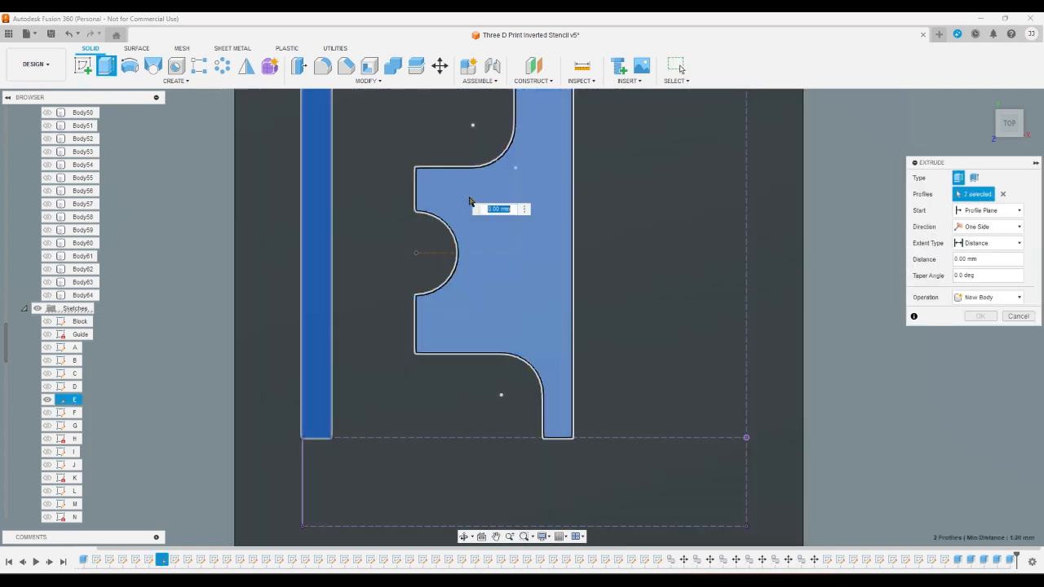
click(489, 269)
key(Escape)
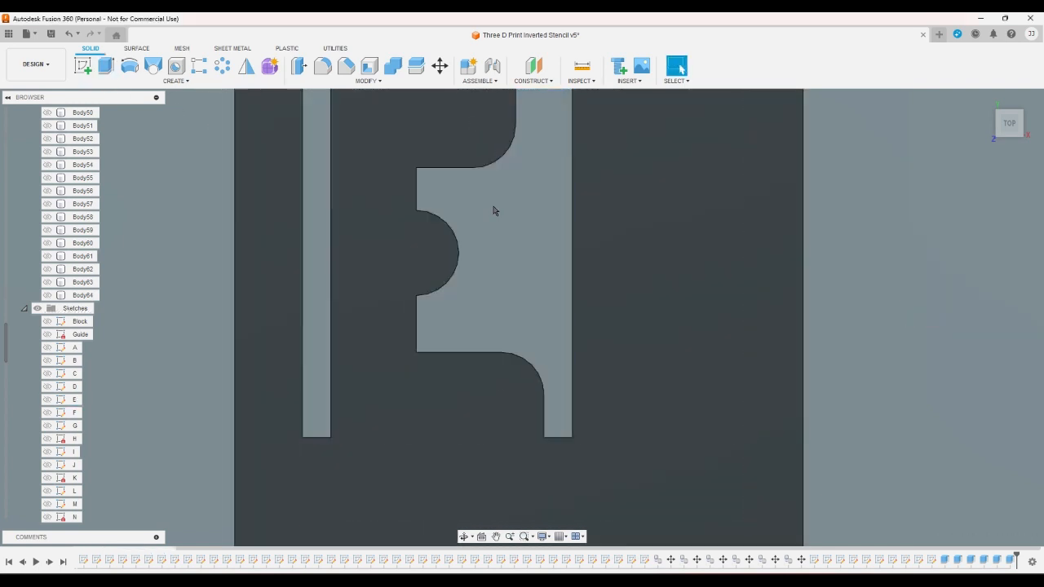
- Show sketch F and switch the visible body from Body5 to Body6
scroll(91, 386, down, 5)
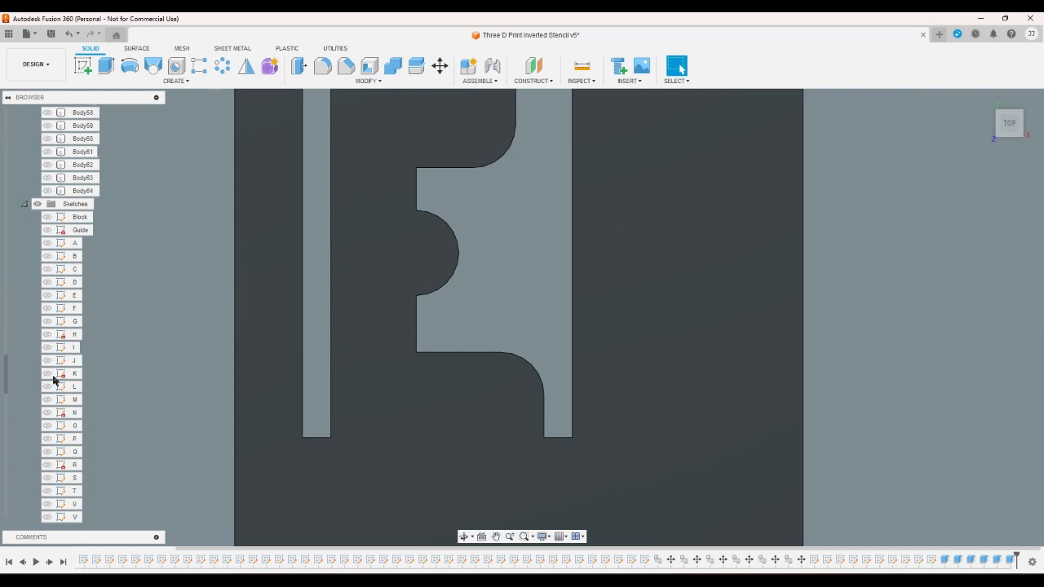
scroll(53, 378, up, 1)
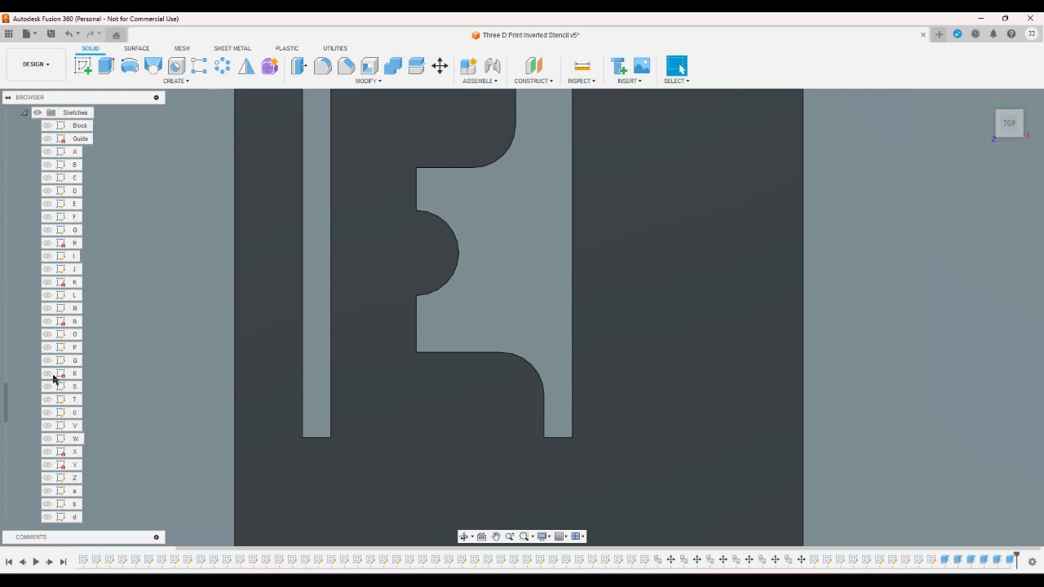
click(46, 217)
scroll(42, 232, up, 3)
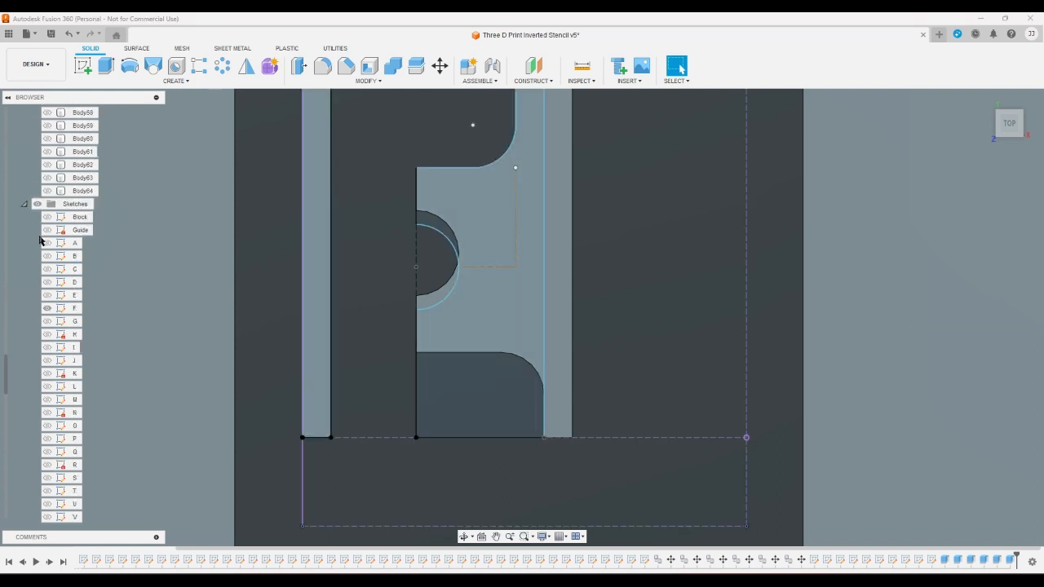
scroll(41, 237, up, 10)
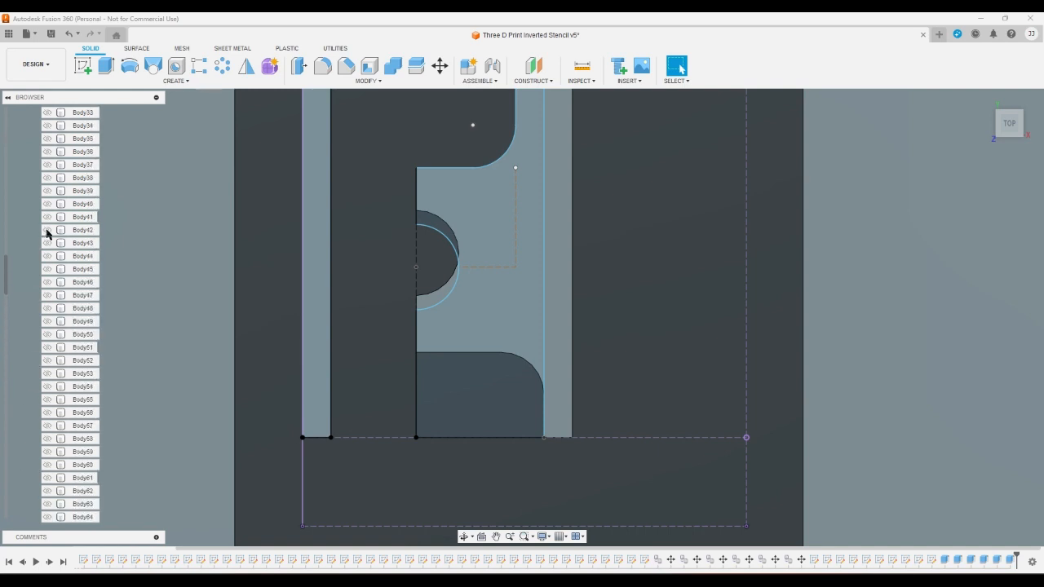
scroll(44, 236, up, 6)
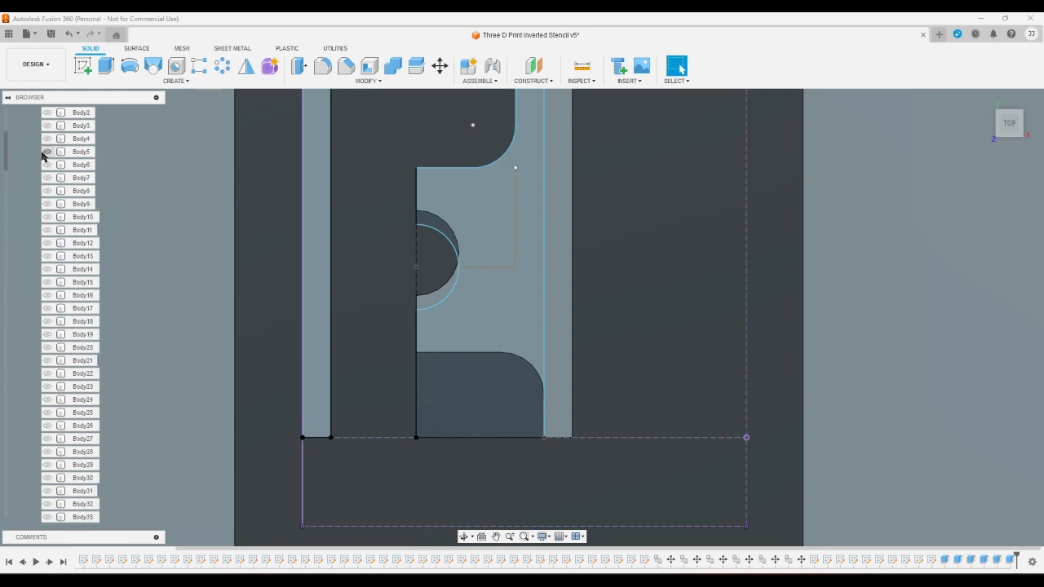
click(45, 164)
click(46, 164)
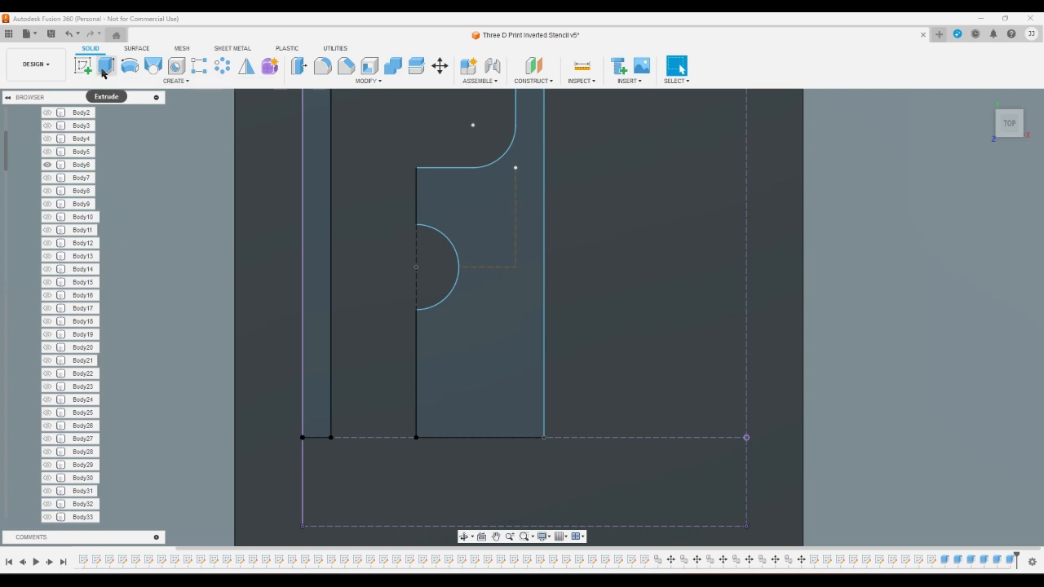
- Extrude the two profiles beside the letter F by -1 mm to cut through Body6
click(105, 65)
click(463, 202)
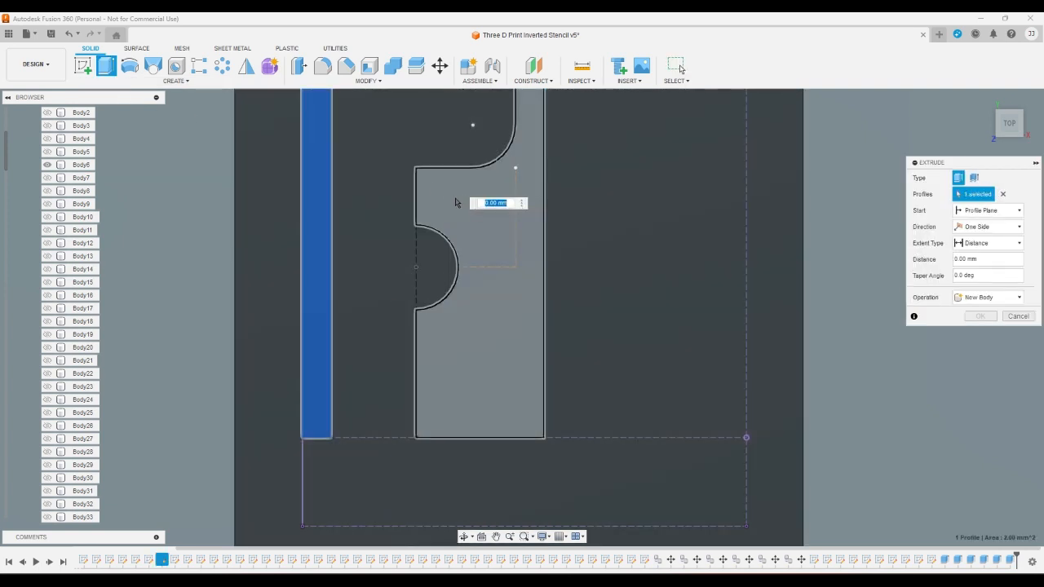
click(456, 202)
text(-1)
key(Return)
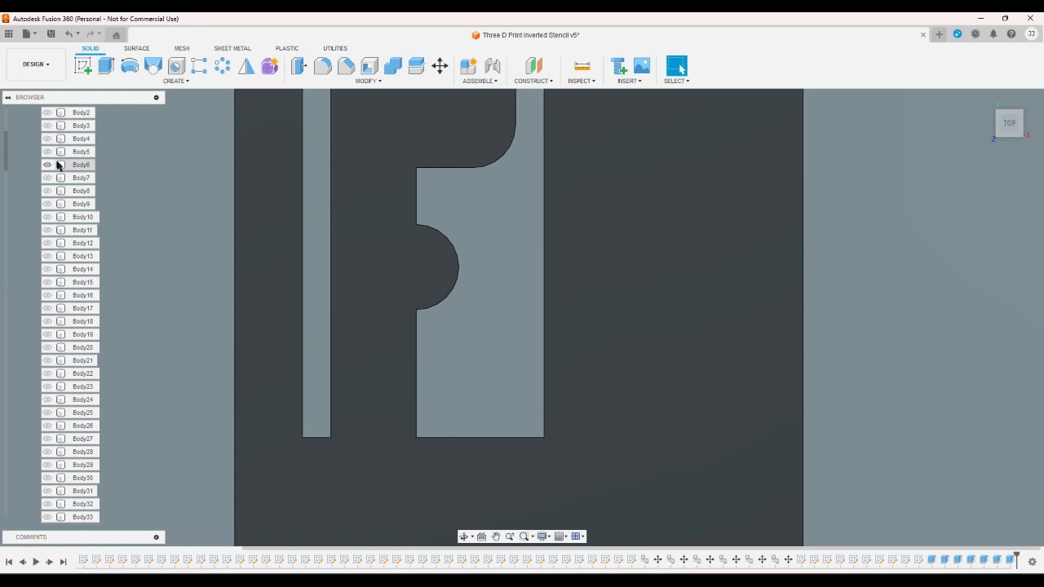
- Switch the visible body from Body6 to Body7 and show sketch G
click(47, 165)
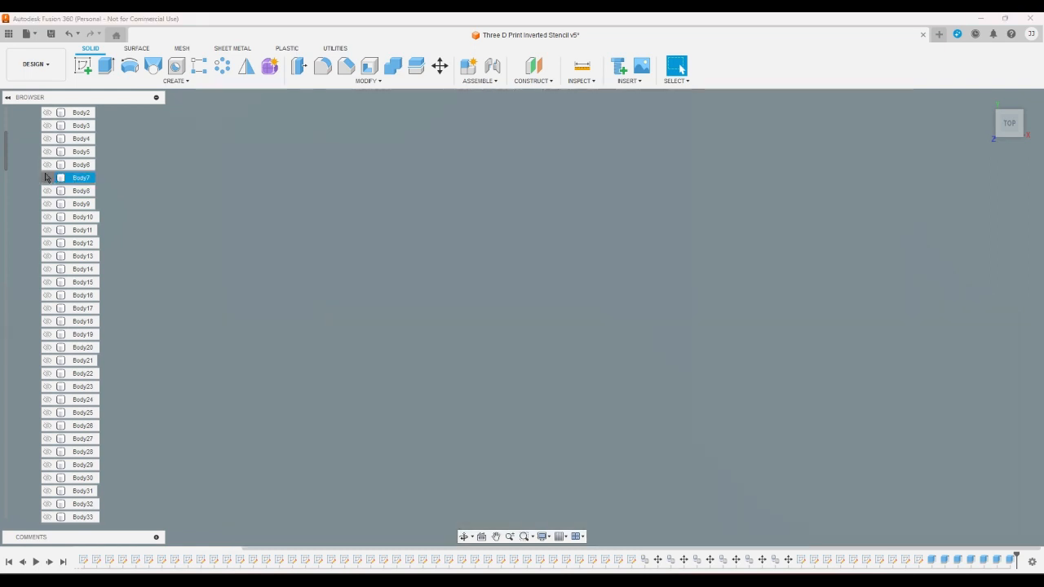
click(46, 178)
scroll(28, 233, down, 10)
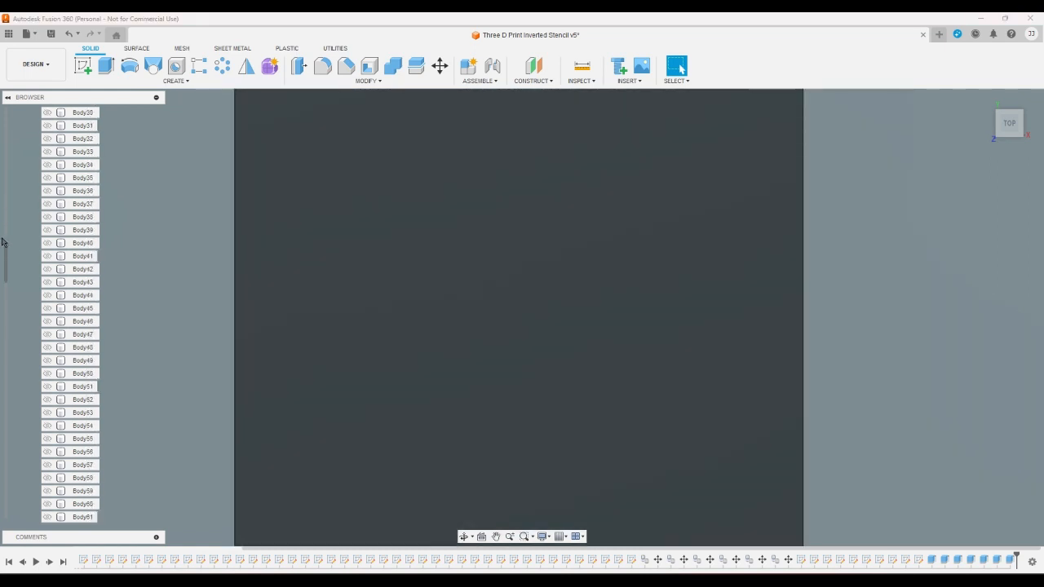
scroll(18, 235, down, 9)
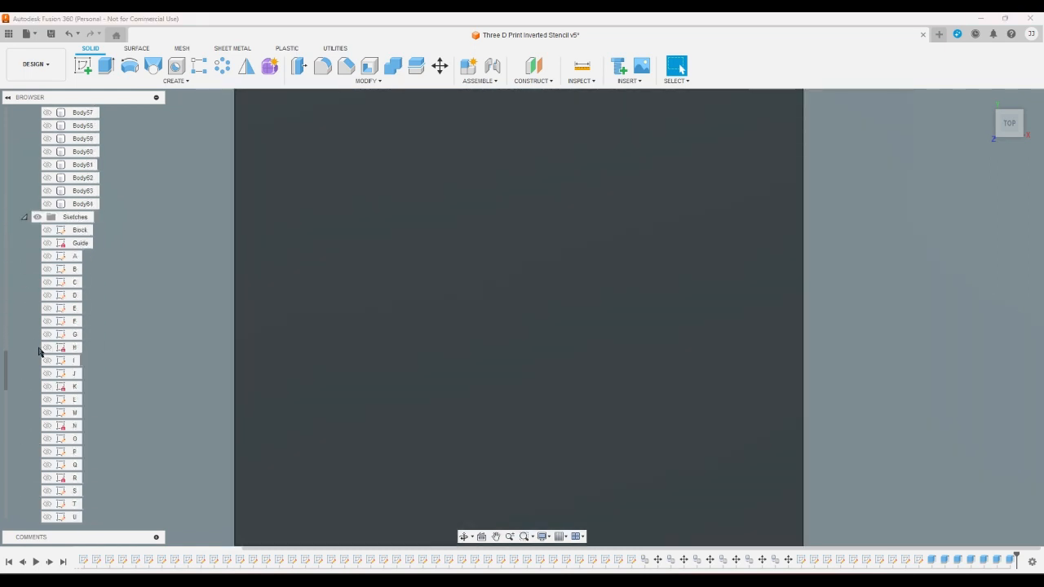
click(47, 334)
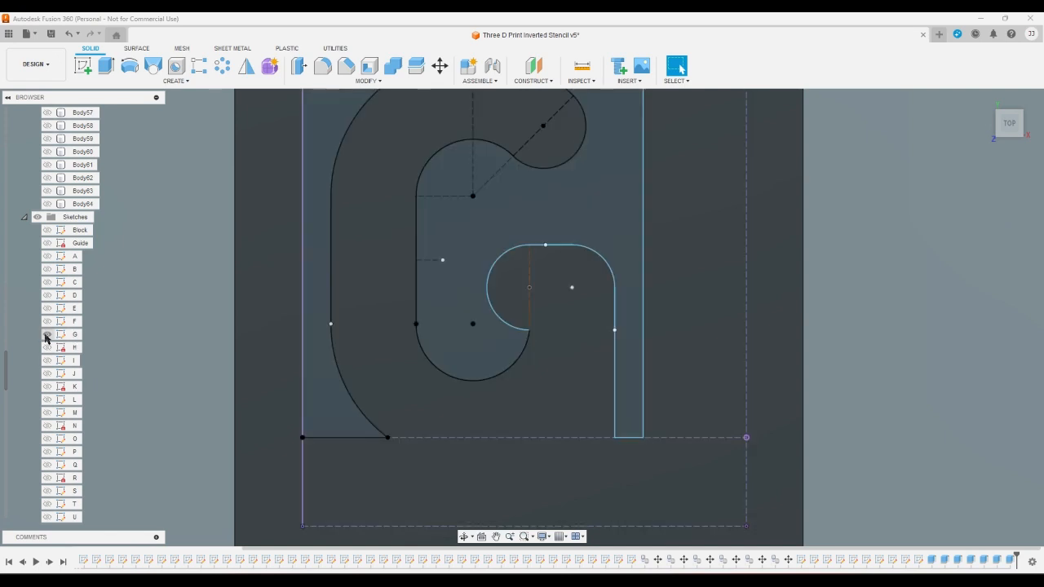
- Extrude the two profiles around the letter G as a cut through Body7
click(106, 68)
click(307, 158)
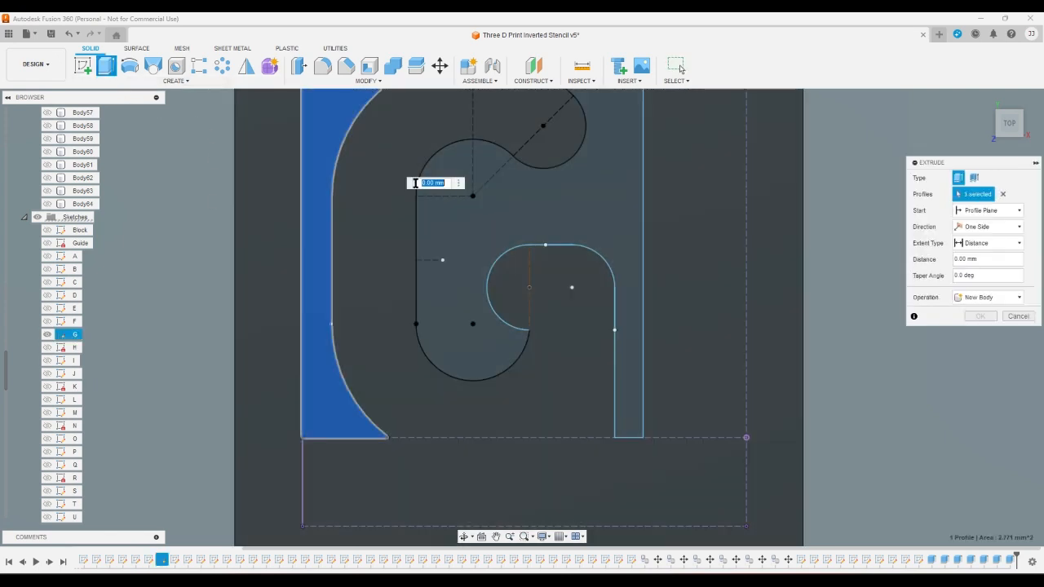
click(461, 205)
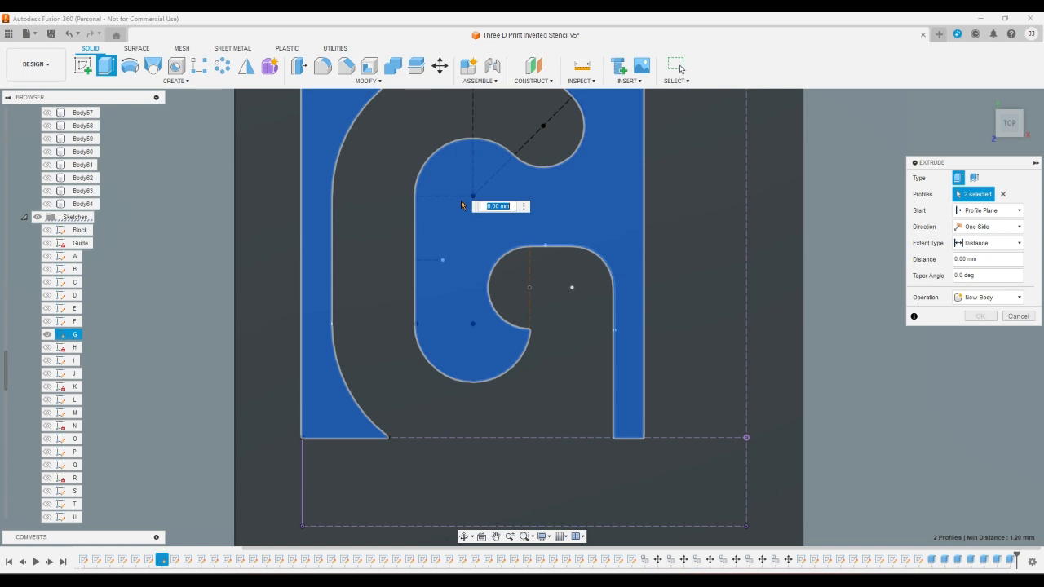
key(Escape)
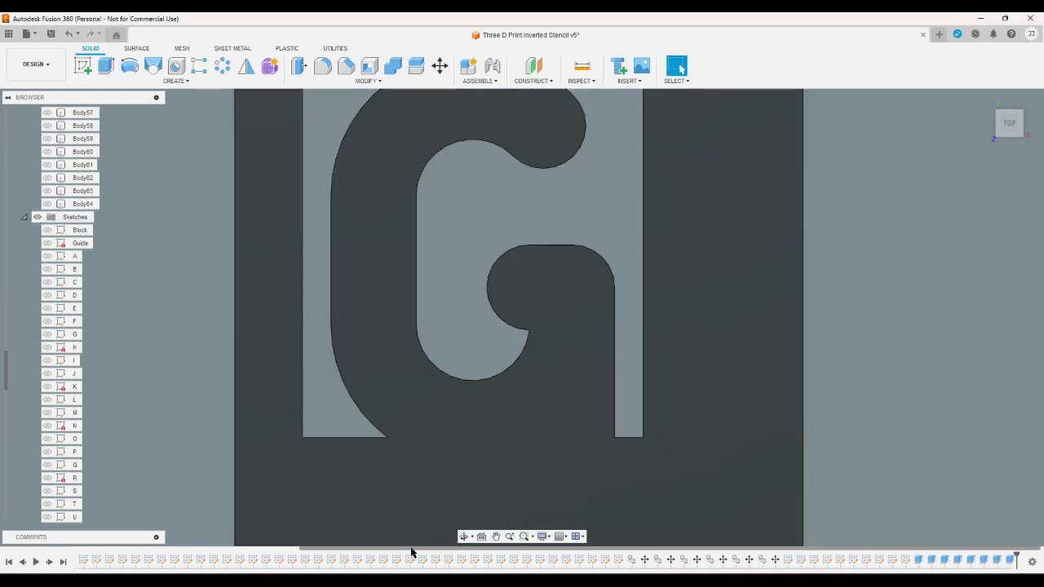
drag(411, 553, 433, 545)
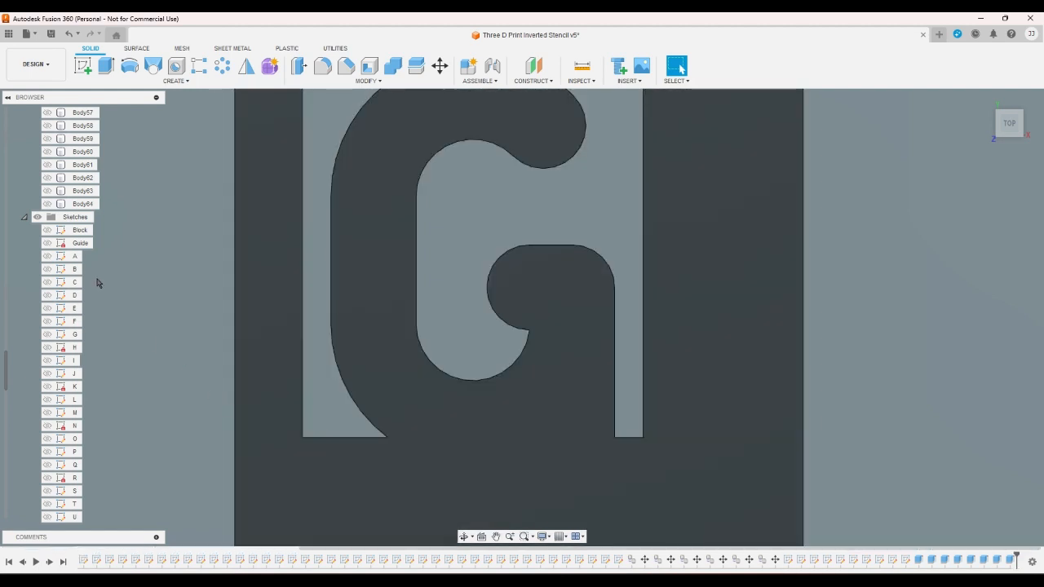
- Show sketch H and switch the visible body from Body7 to Body8
scroll(40, 370, down, 2)
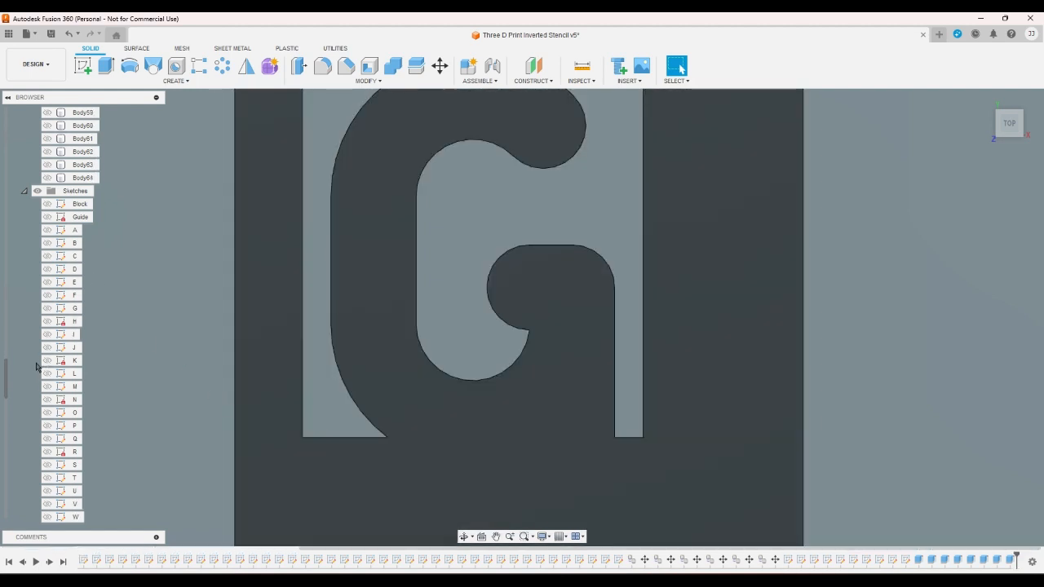
click(46, 333)
scroll(29, 318, up, 6)
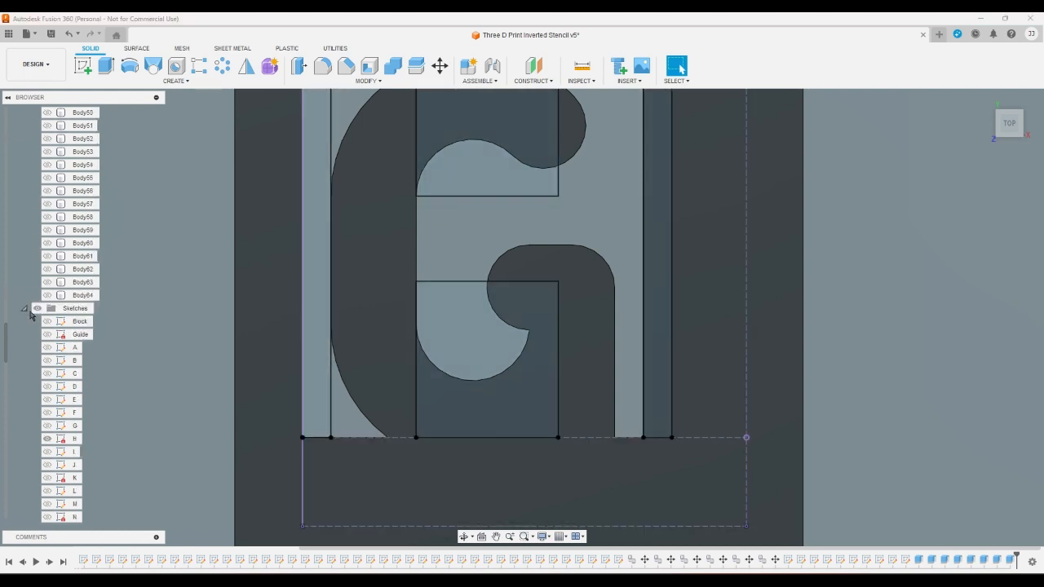
scroll(28, 302, up, 11)
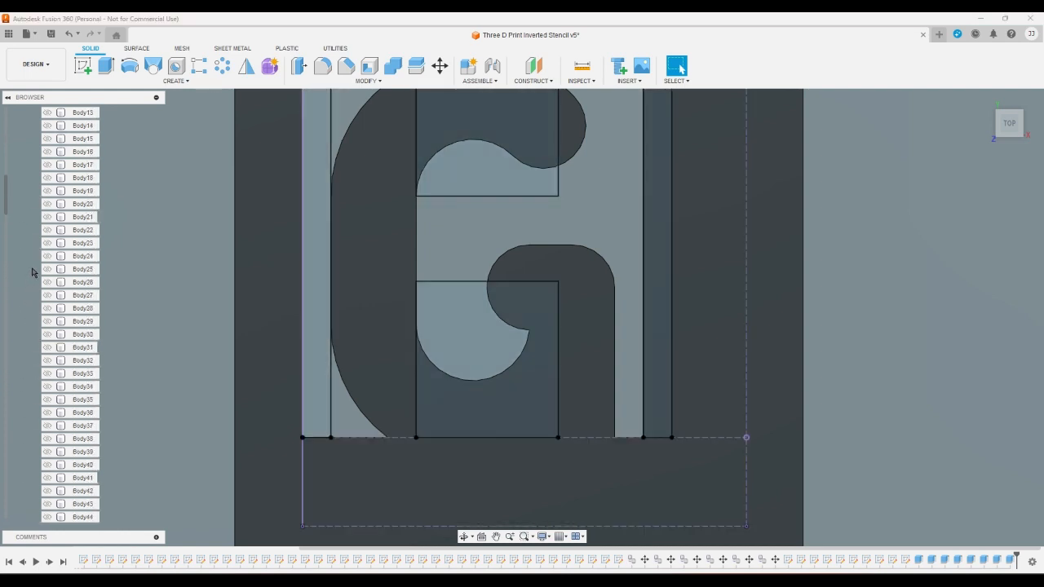
scroll(34, 269, up, 2)
click(47, 204)
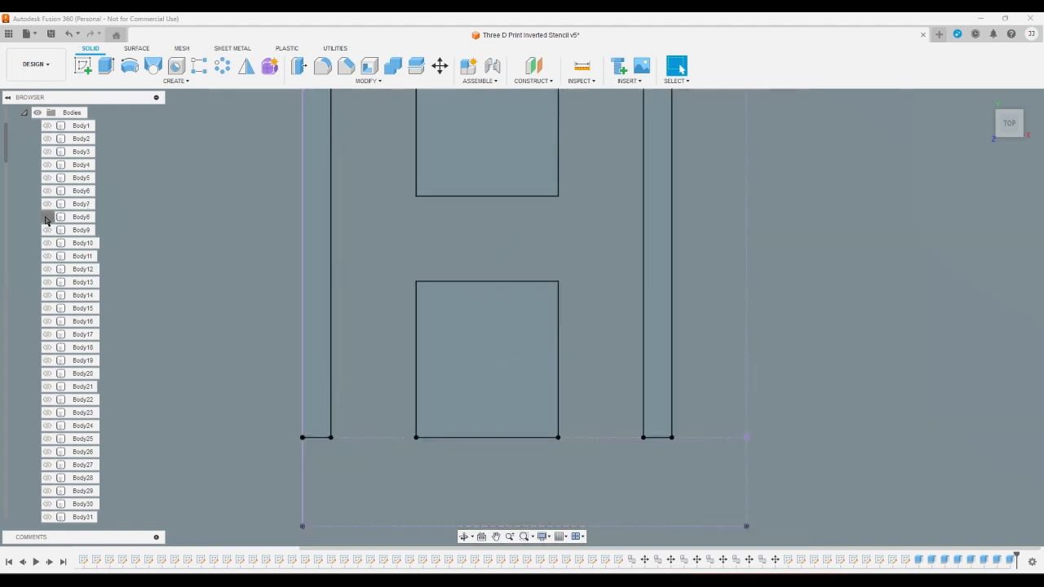
click(47, 217)
- Extrude the four profiles around the letter H as a cut through Body8
click(106, 65)
click(310, 183)
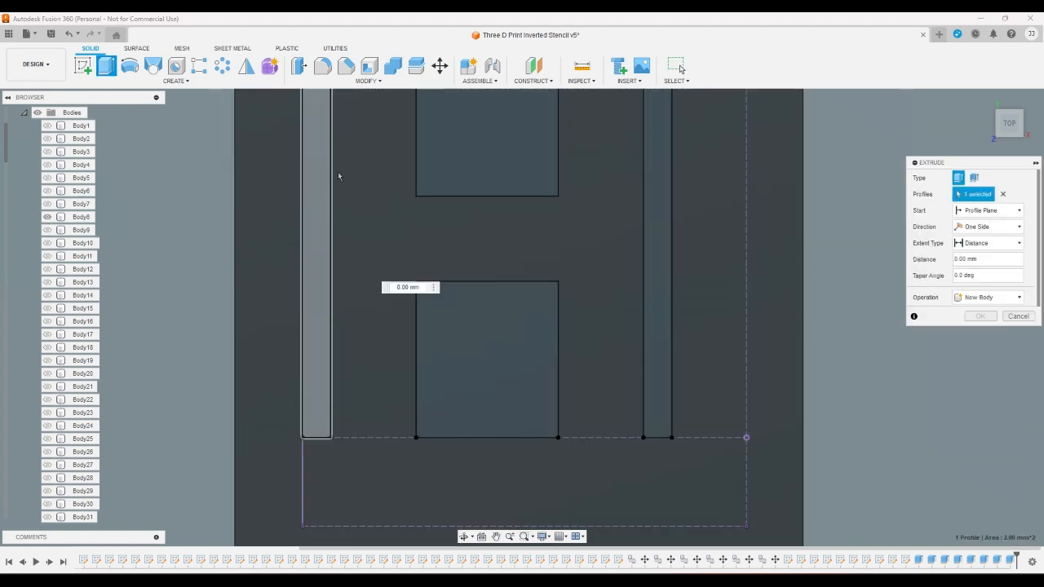
click(491, 161)
click(494, 328)
click(656, 310)
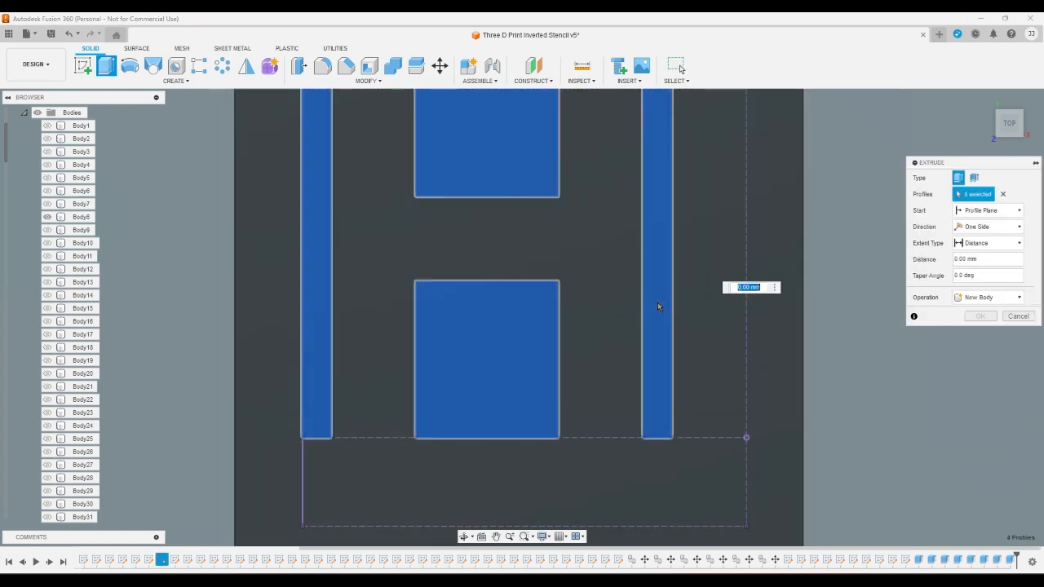
key(Escape)
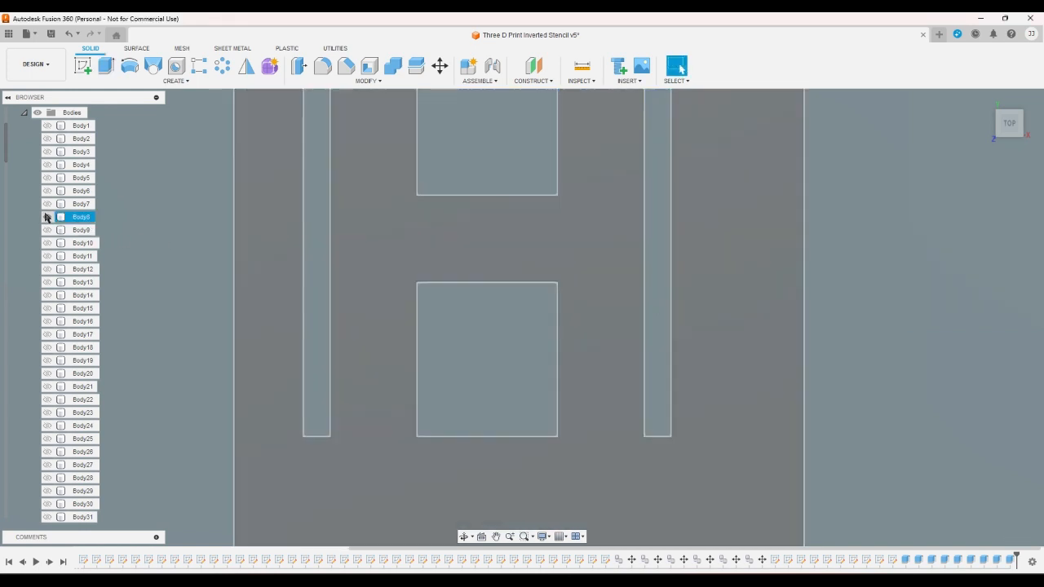
- Hide Body8, and show Body9 together with sketch I
scroll(18, 270, down, 5)
scroll(19, 278, down, 12)
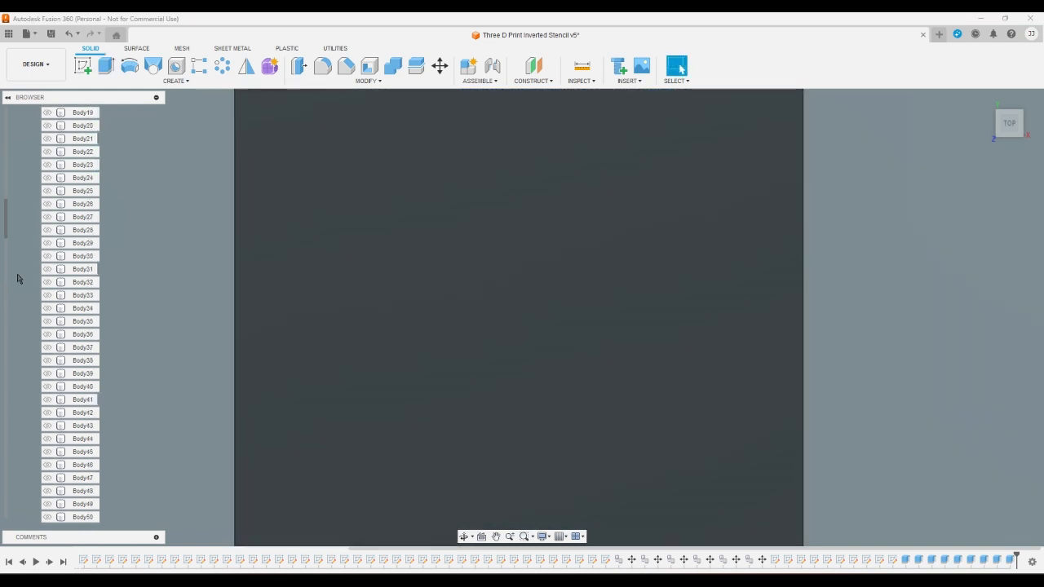
scroll(15, 303, down, 5)
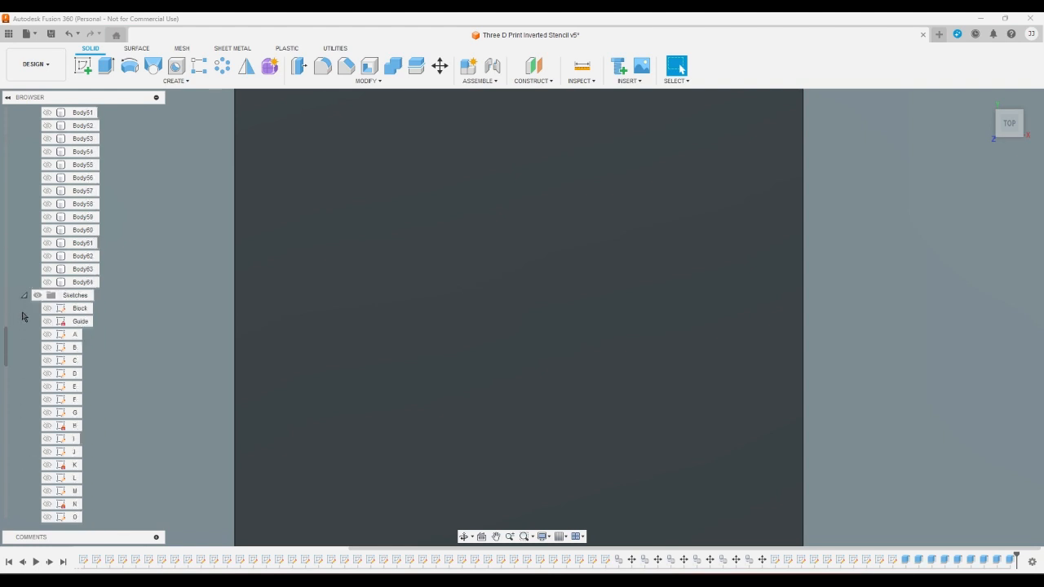
click(48, 334)
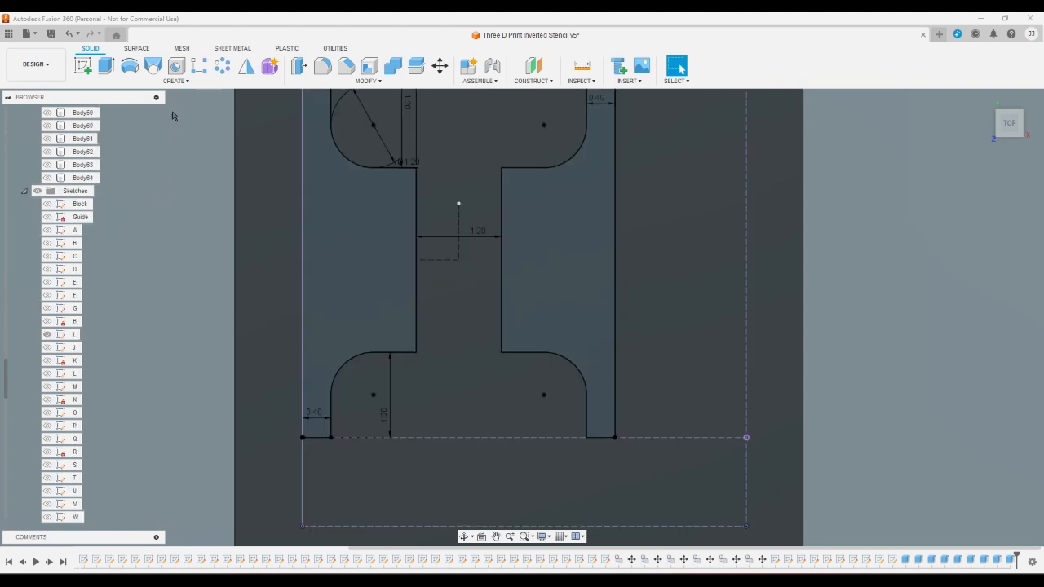
- Extrude the two profiles on either side of the letter I as a cut through Body9
click(106, 65)
click(318, 206)
click(545, 256)
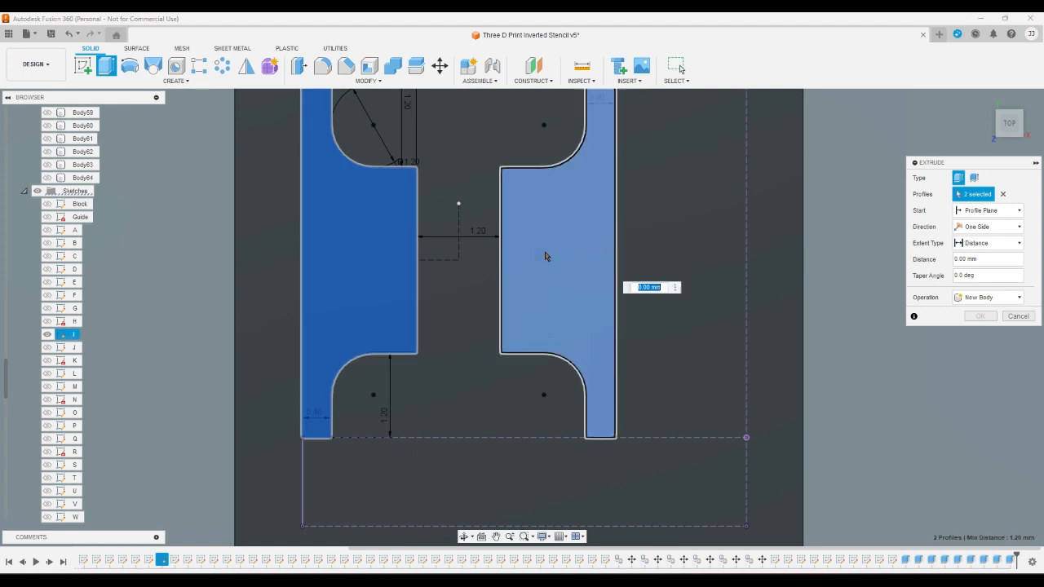
key(Escape)
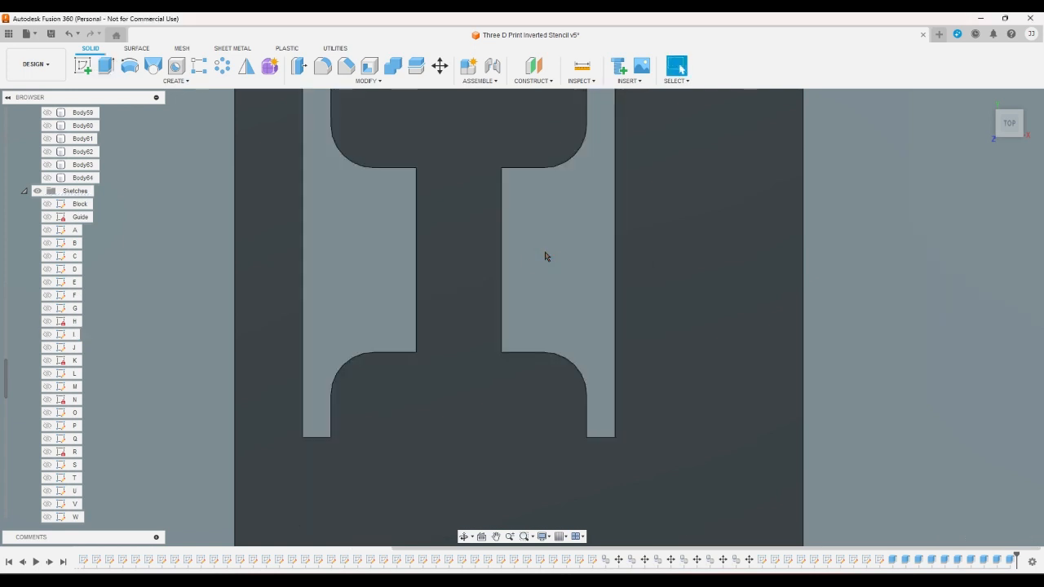
- Show sketch J and switch the visible body from Body9 to Body10
click(51, 323)
click(50, 349)
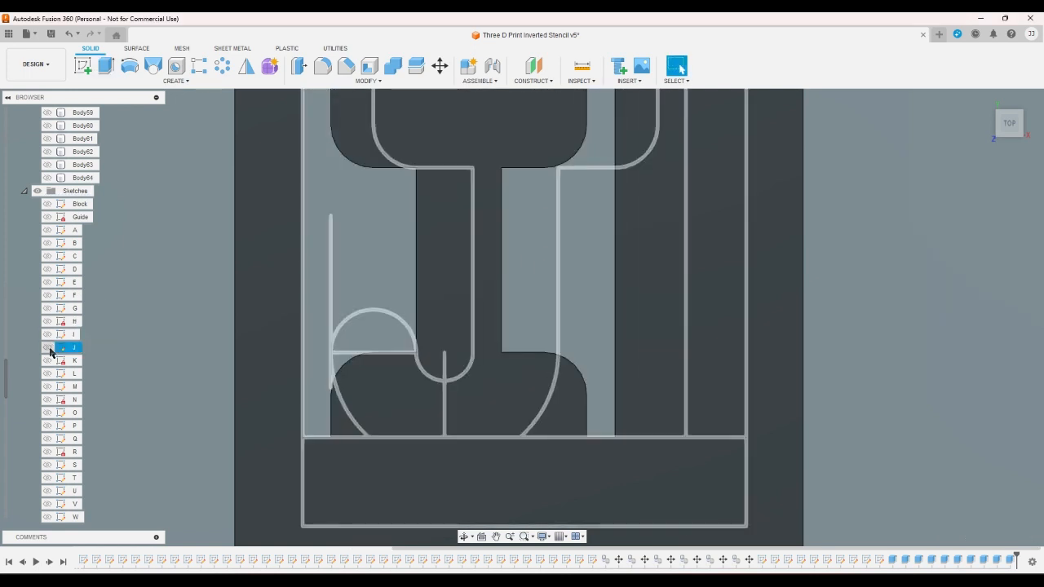
click(48, 347)
scroll(21, 349, up, 8)
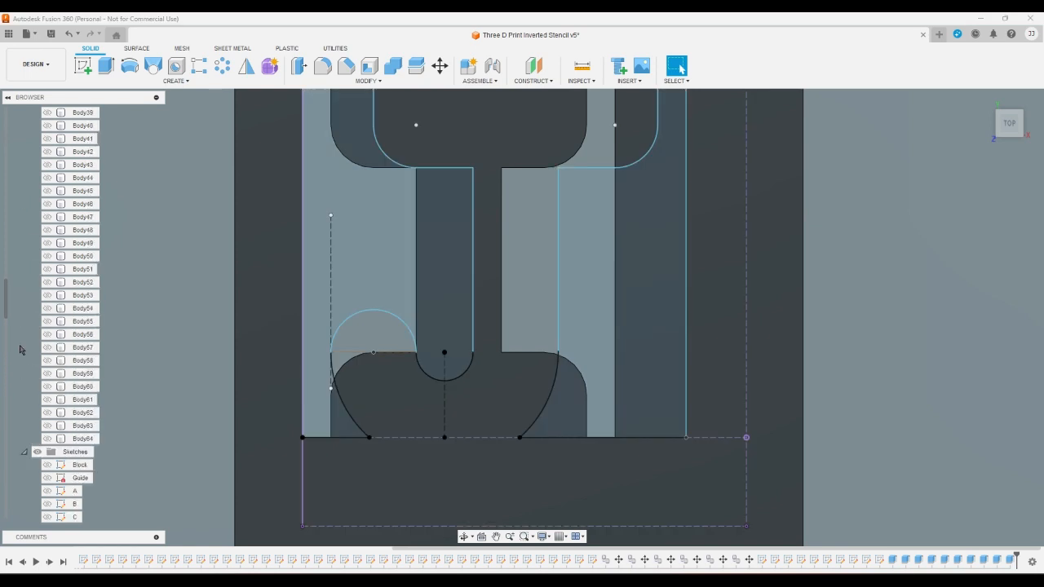
scroll(20, 349, up, 10)
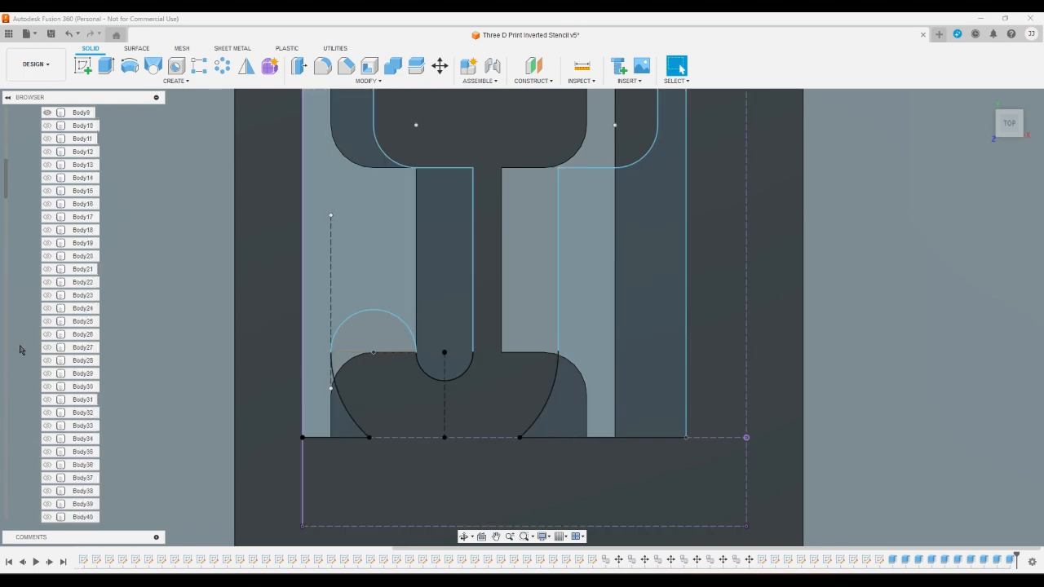
click(46, 230)
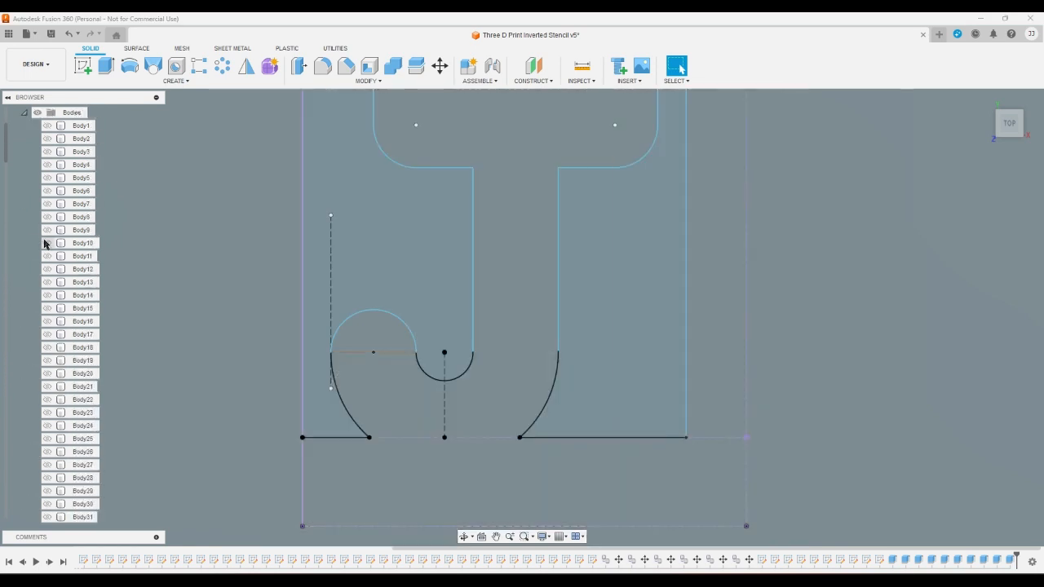
click(47, 243)
- Extrude the two profiles on either side of the letter J as a cut through Body10
click(105, 66)
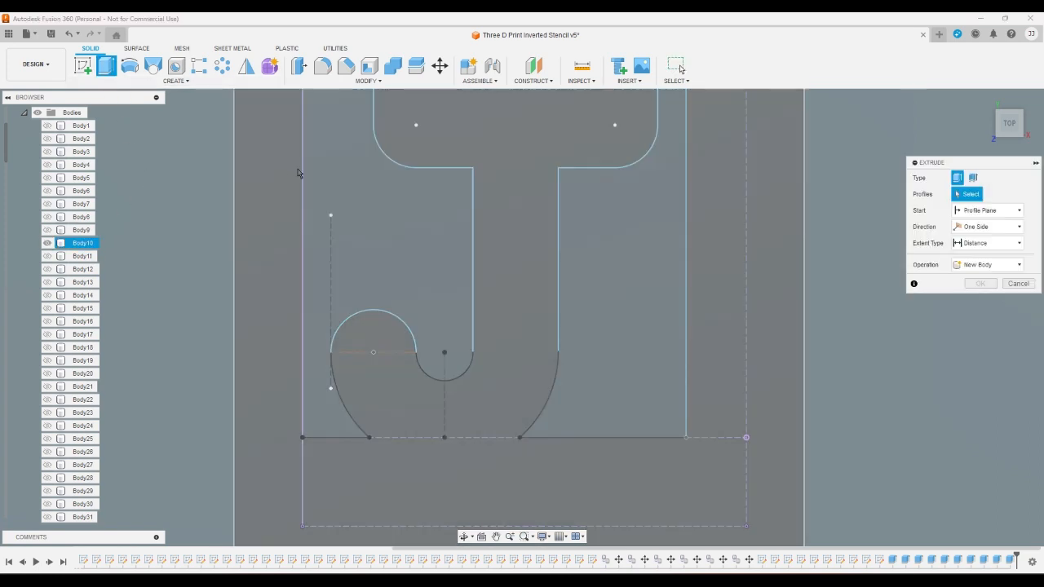
click(316, 176)
click(606, 256)
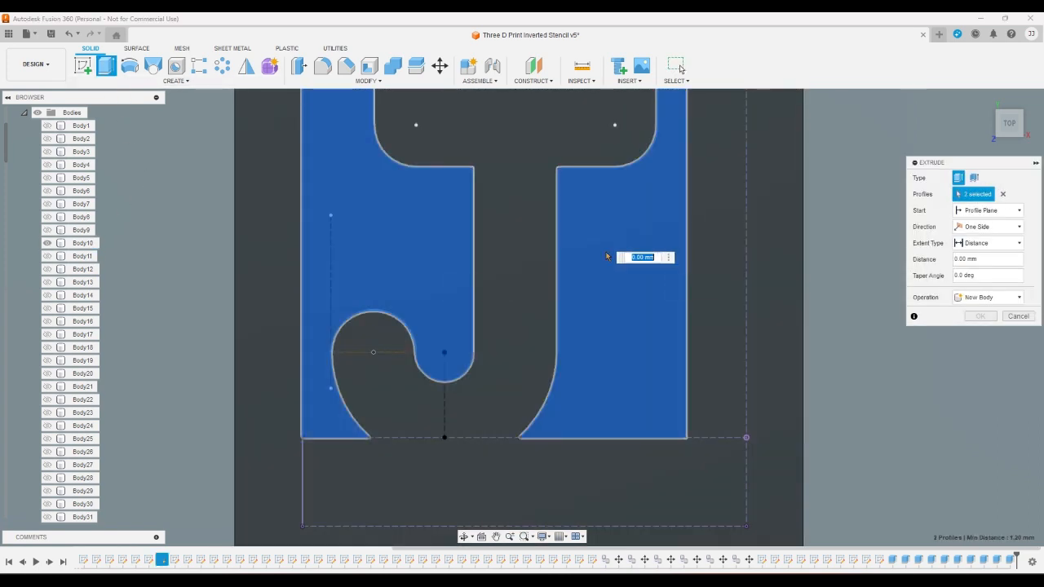
key(Escape)
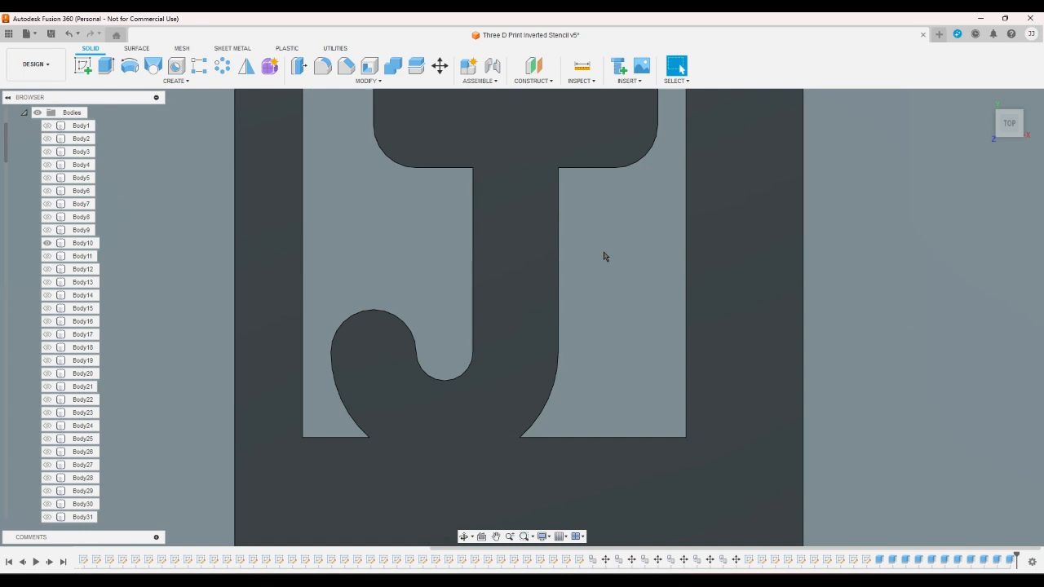
- Hide Body10, and show Body11 together with sketch K
click(47, 243)
click(47, 256)
scroll(24, 290, down, 3)
scroll(24, 291, down, 12)
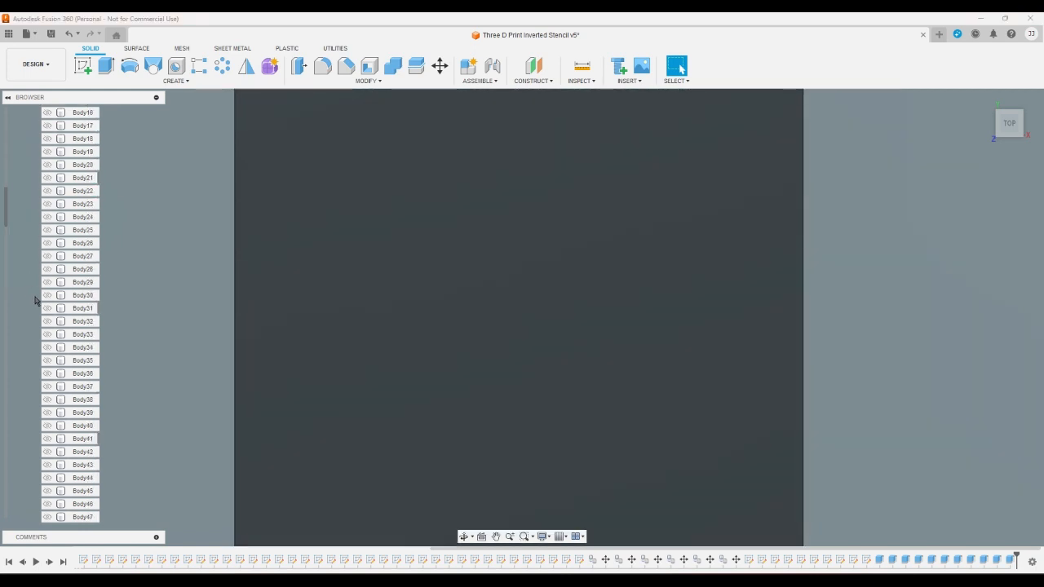
scroll(29, 314, down, 6)
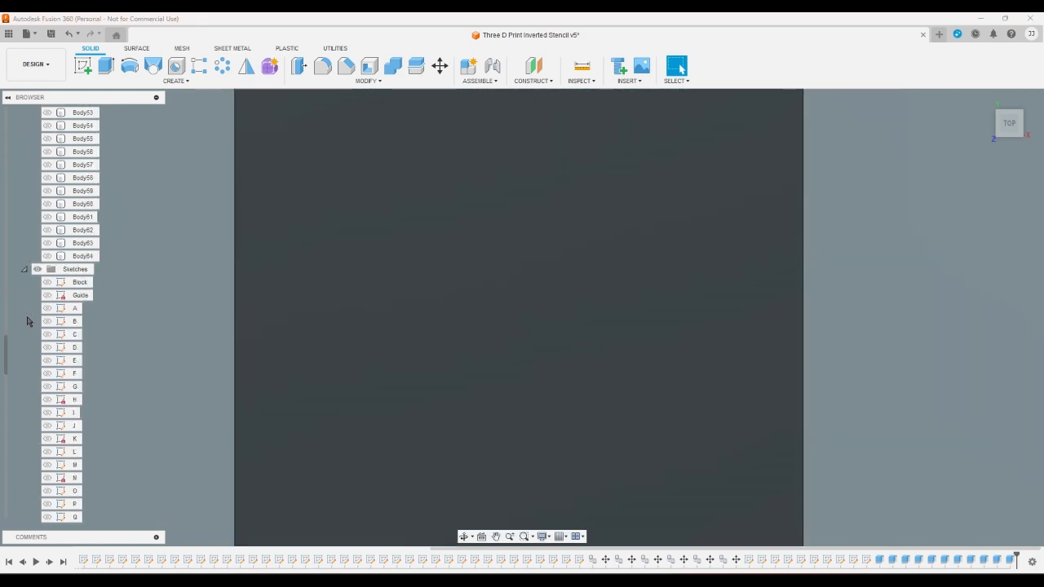
click(46, 387)
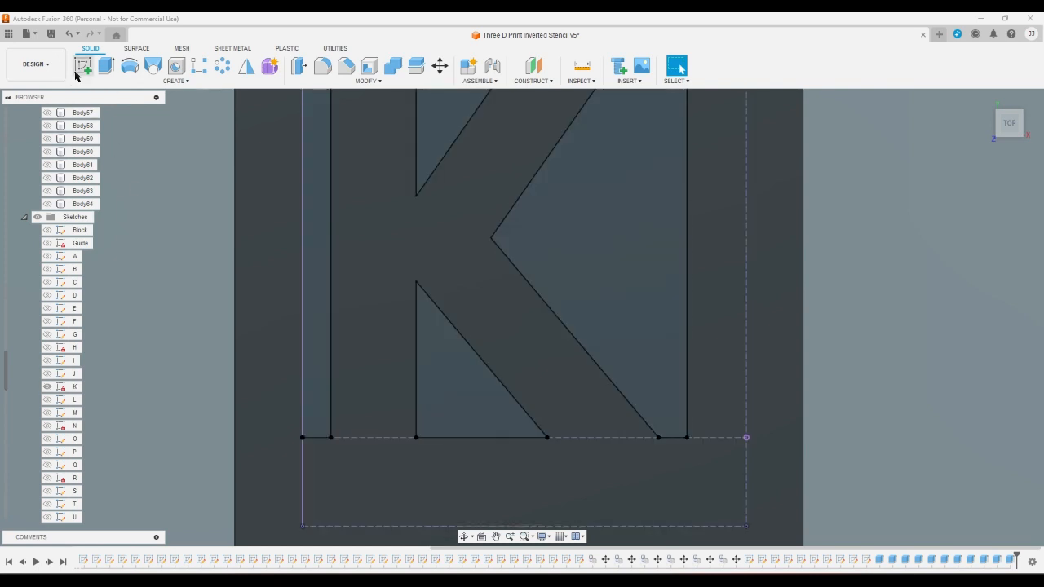
- Extrude the four profiles around the letter K as a cut through Body11
click(106, 66)
click(315, 186)
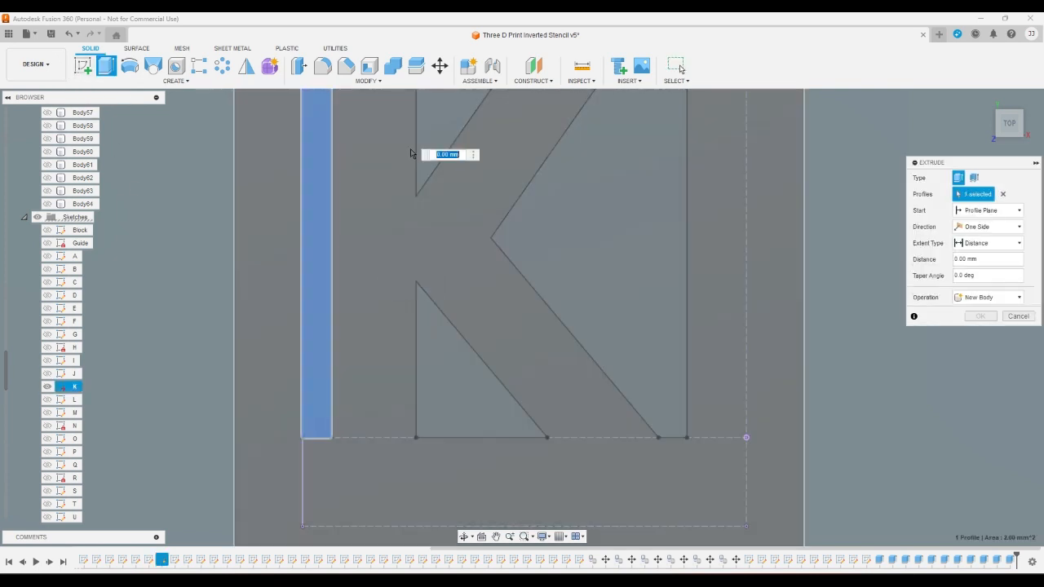
click(427, 154)
click(571, 196)
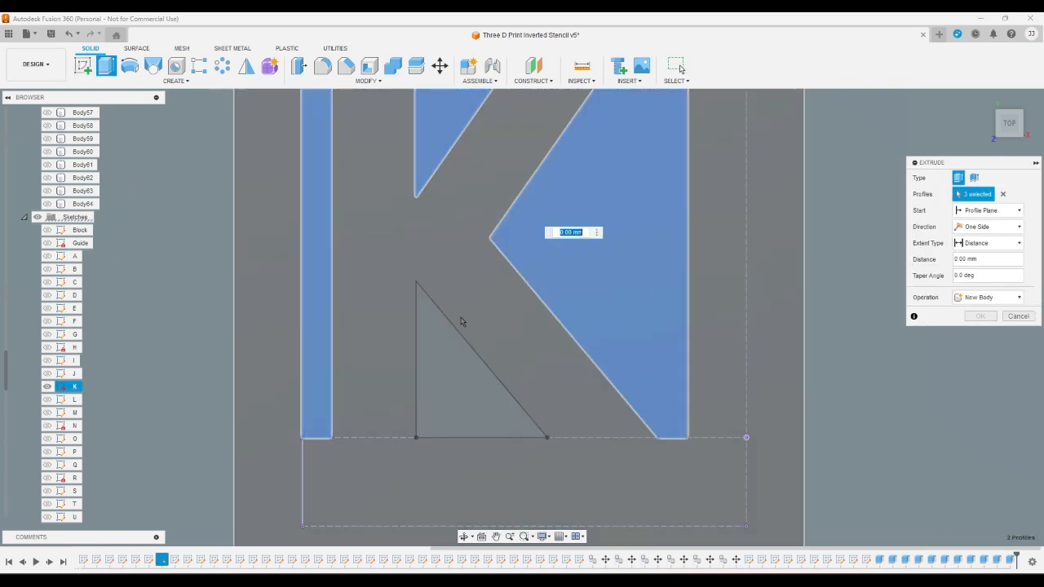
click(435, 362)
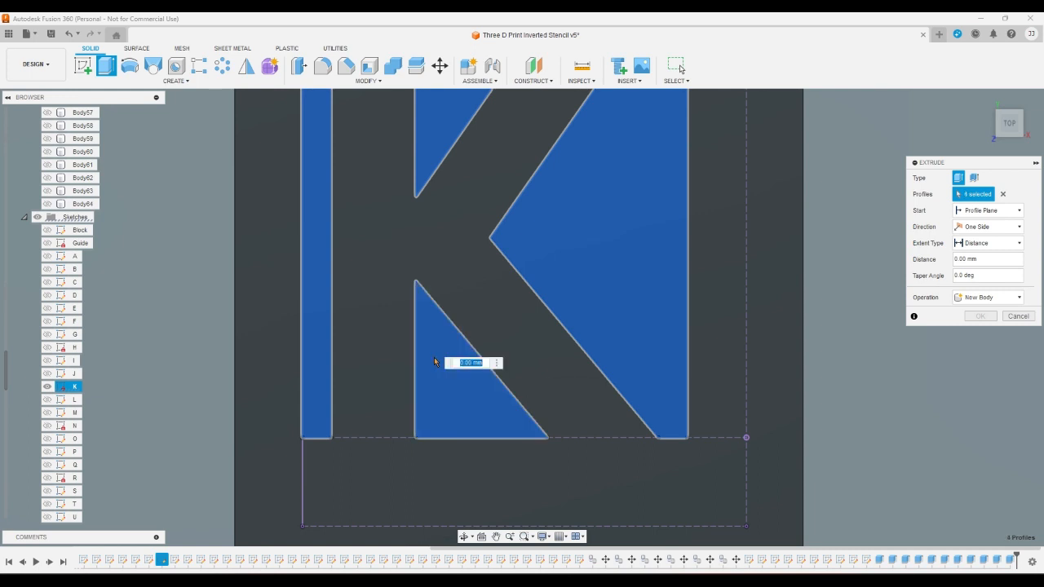
key(Escape)
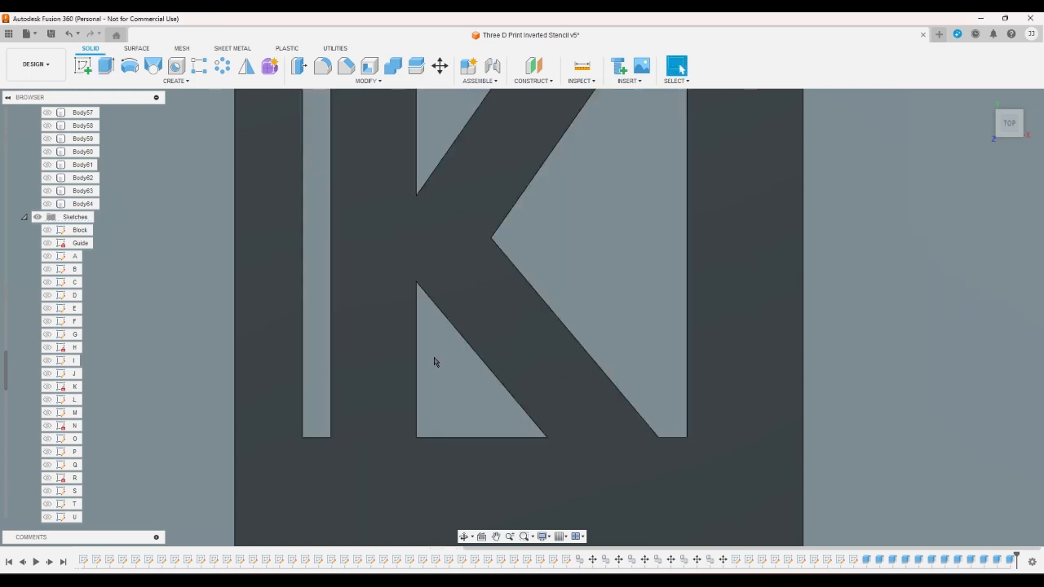
- Show sketch L and switch the visible body from Body11 to Body12
click(47, 399)
scroll(36, 386, up, 6)
scroll(35, 386, up, 7)
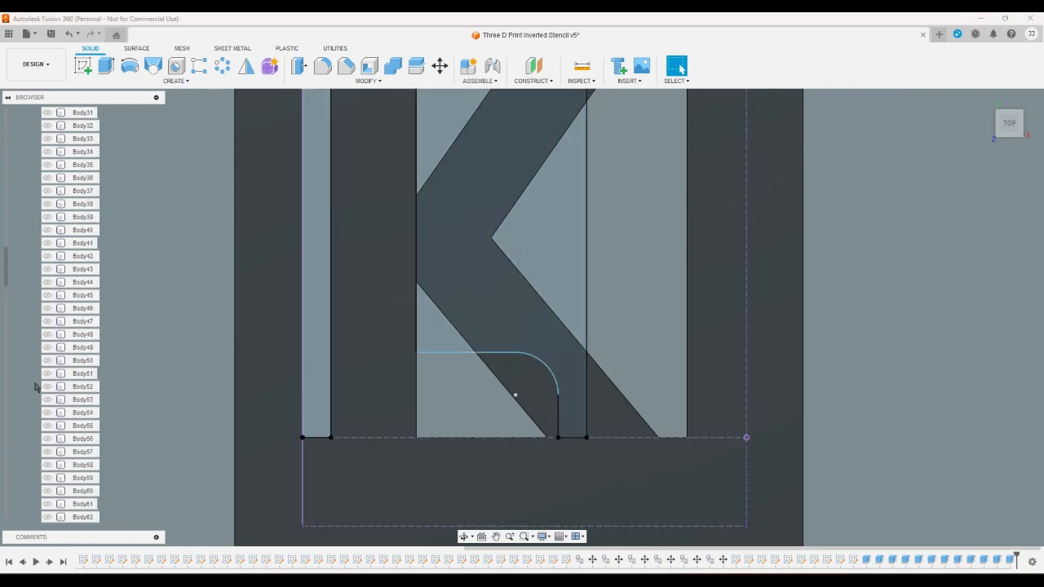
scroll(35, 387, up, 2)
scroll(35, 387, up, 3)
click(47, 244)
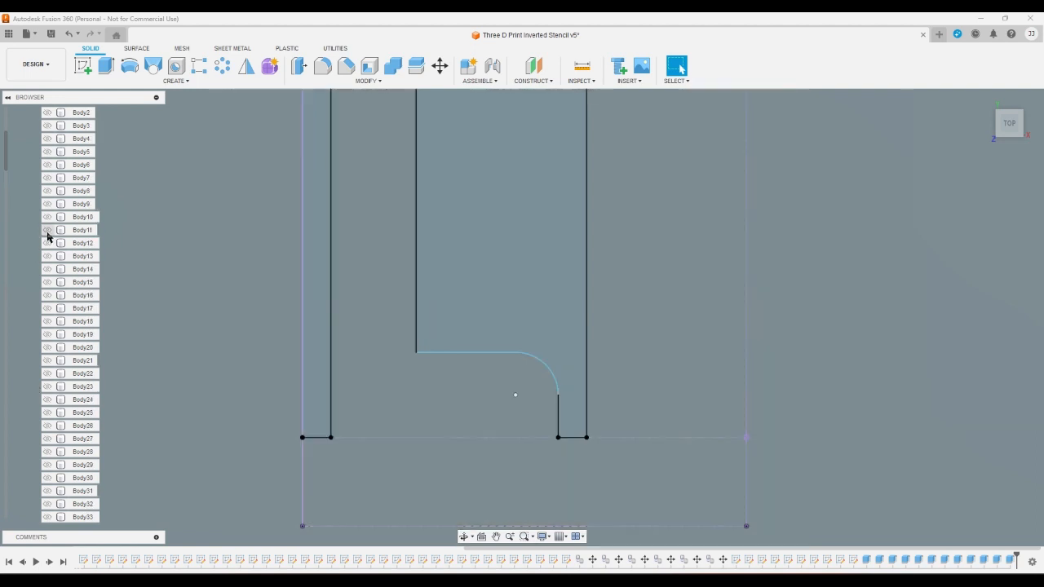
- Extrude the two profiles around the letter L as a cut through Body12
click(105, 66)
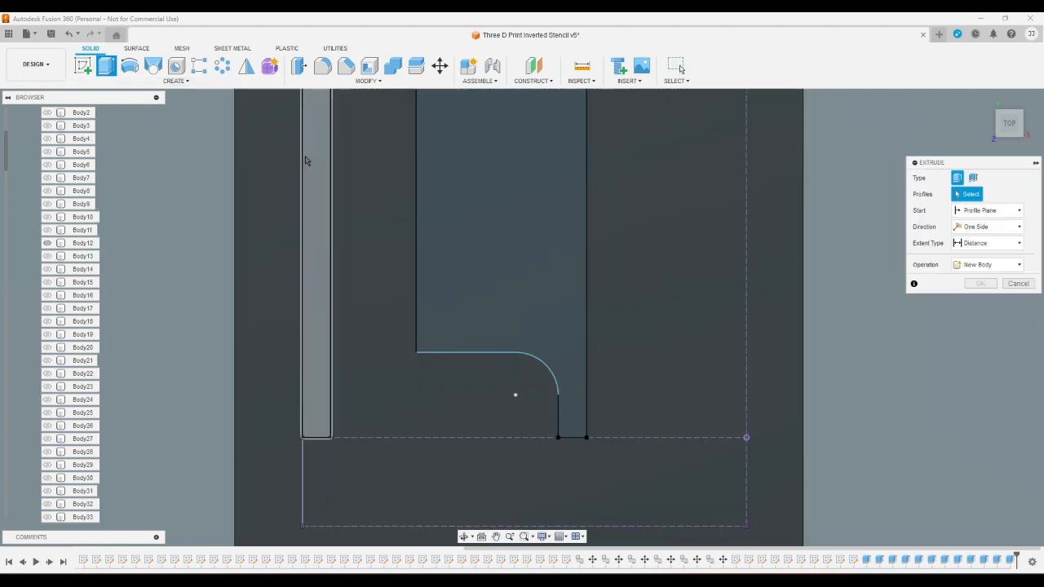
click(314, 163)
click(510, 238)
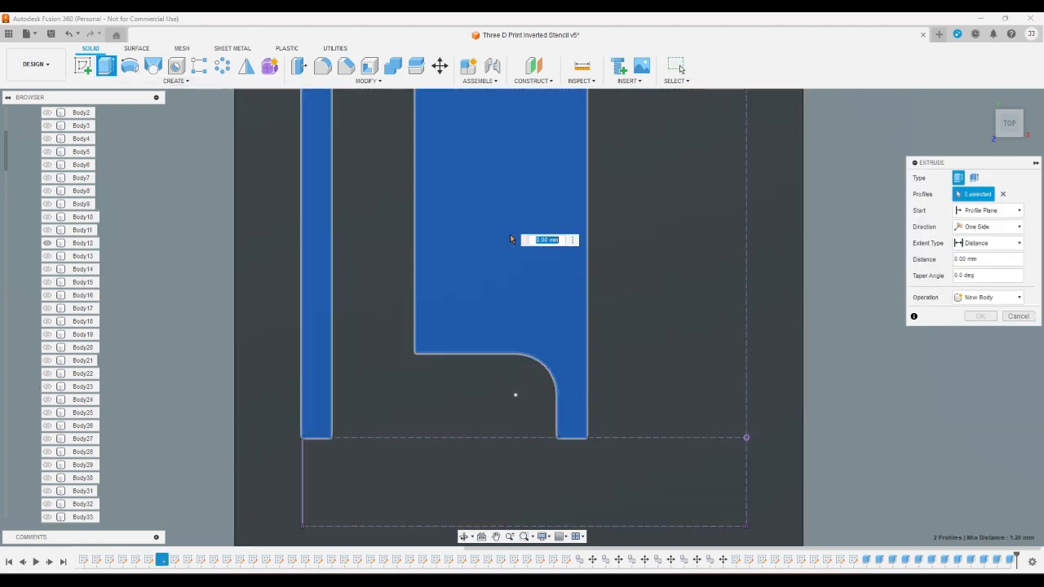
key(Escape)
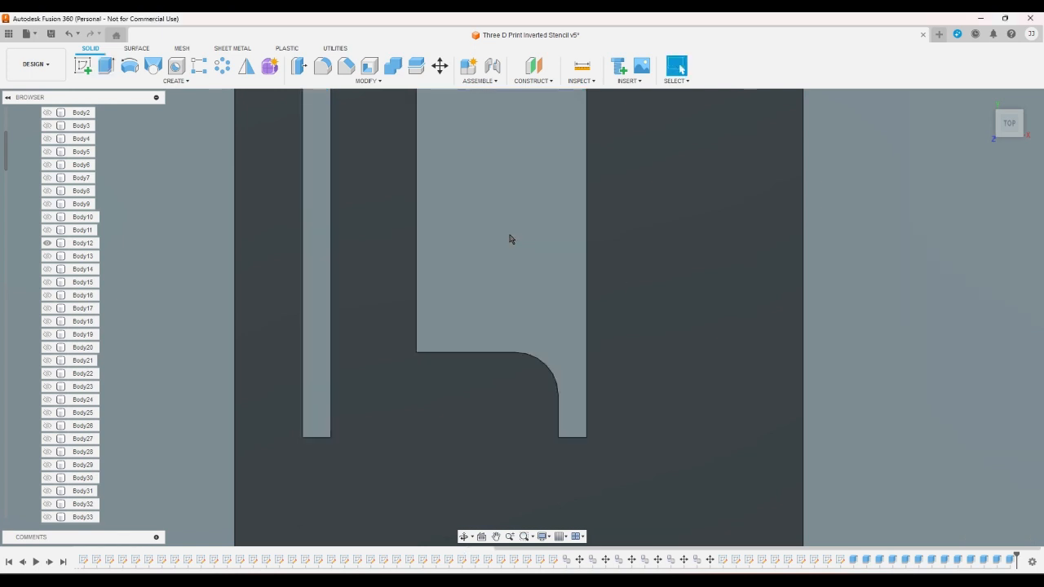
- Hide Body12, and show Body13 together with sketch M
click(48, 246)
click(48, 256)
scroll(44, 259, down, 7)
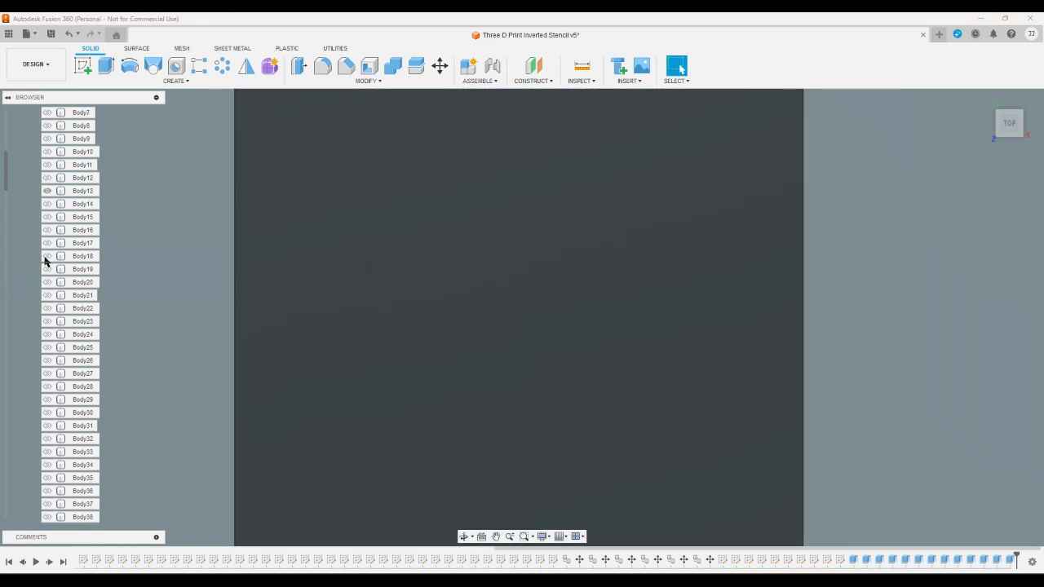
scroll(42, 293, down, 10)
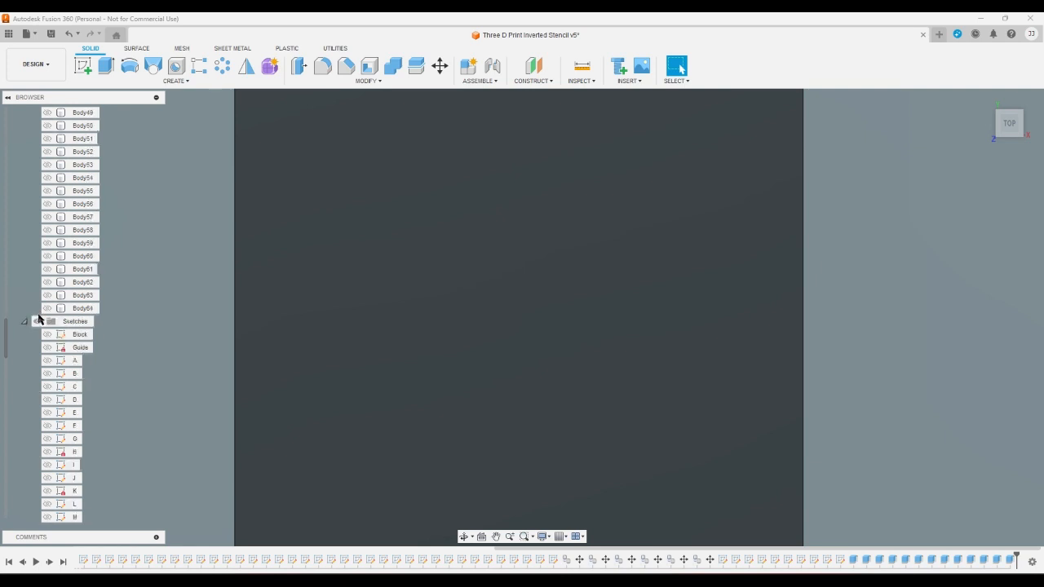
scroll(39, 319, down, 3)
click(48, 347)
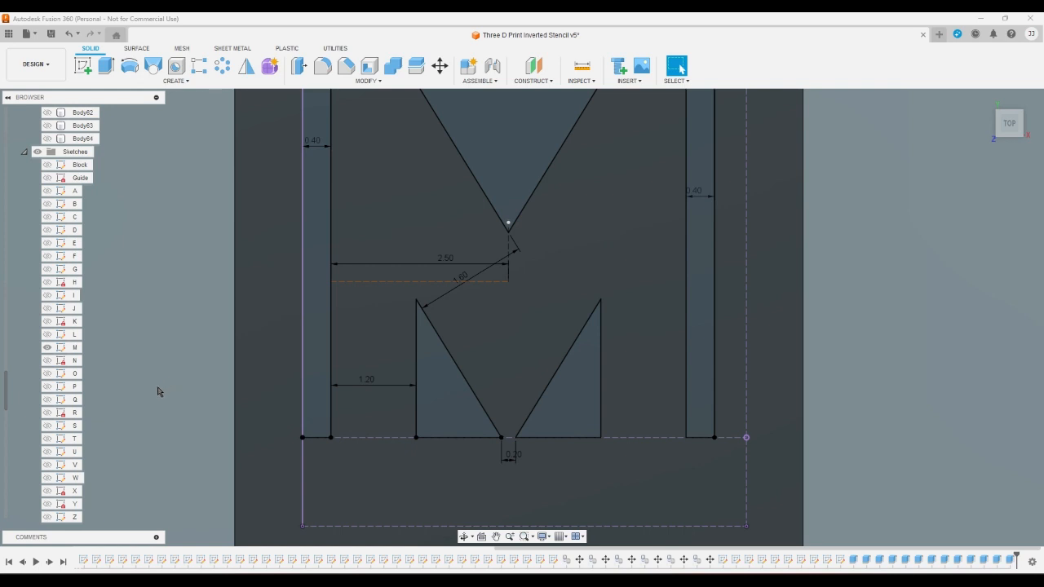
- Extrude the five profiles around the letter M as a cut through Body13
click(106, 65)
click(305, 235)
click(482, 168)
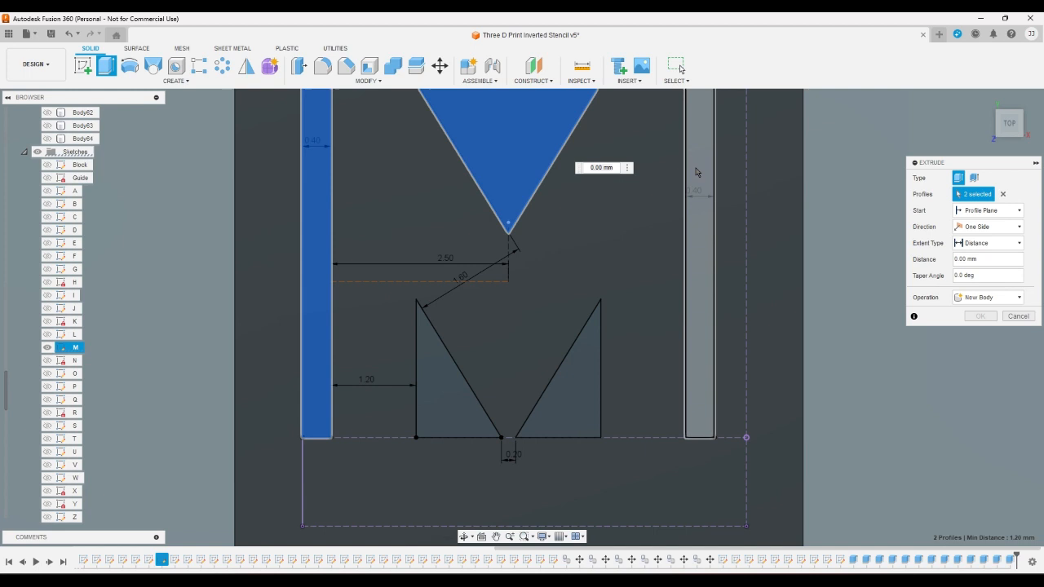
click(689, 175)
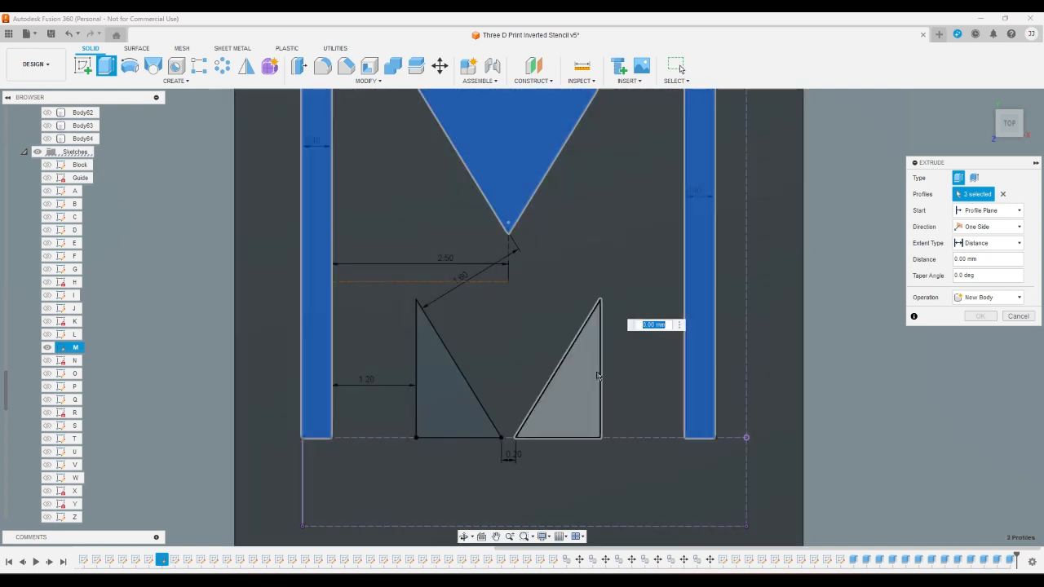
click(589, 390)
click(431, 414)
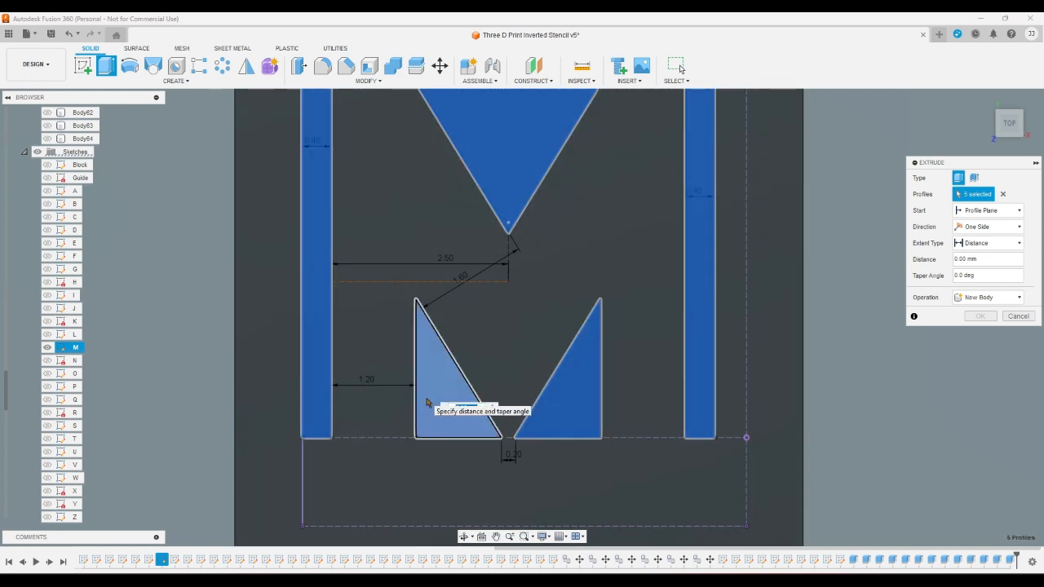
key(Escape)
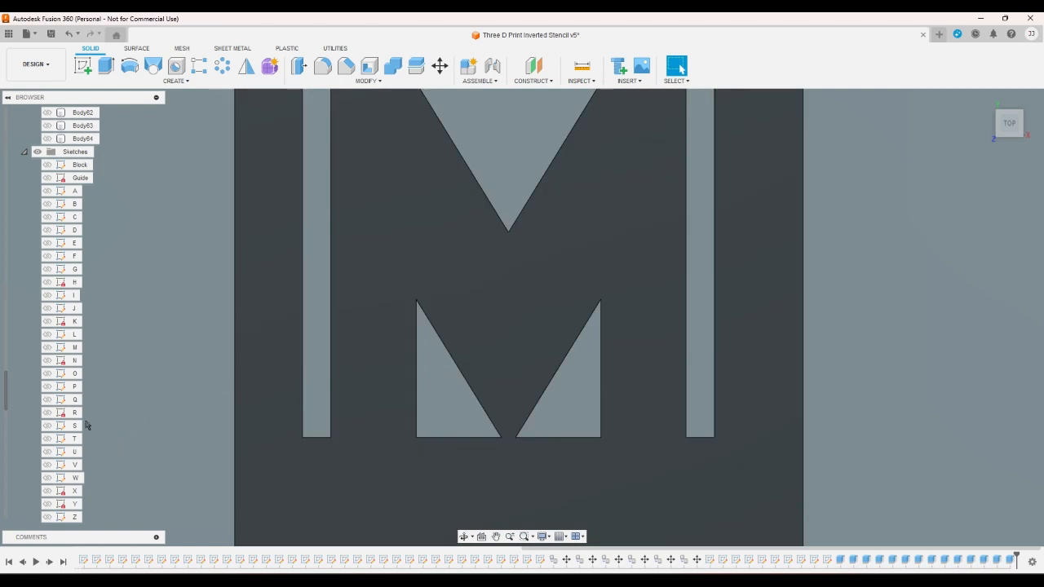
- Show sketch N and switch the visible body from Body13 to Body14
scroll(12, 361, up, 10)
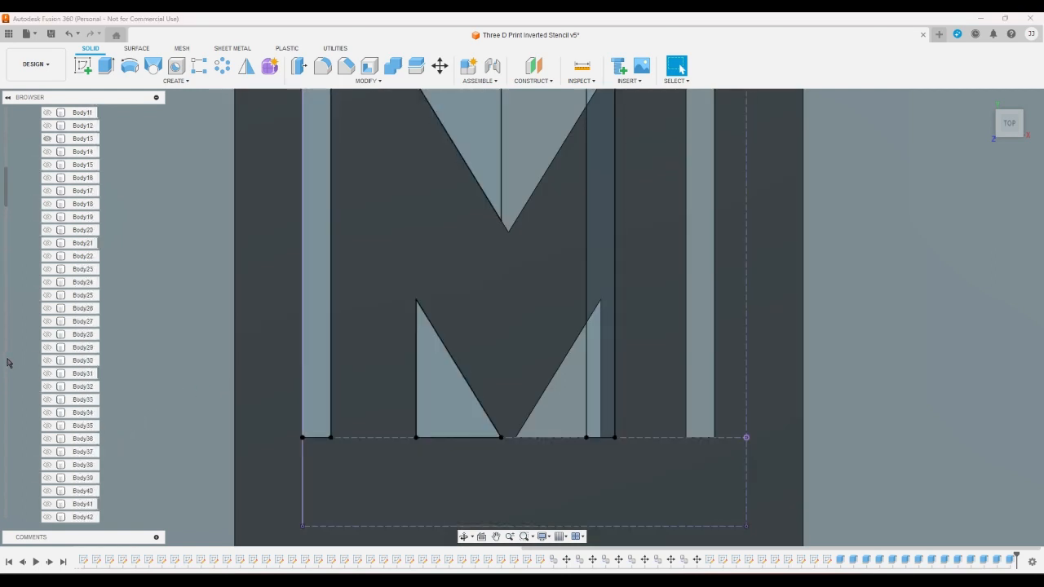
scroll(8, 362, up, 1)
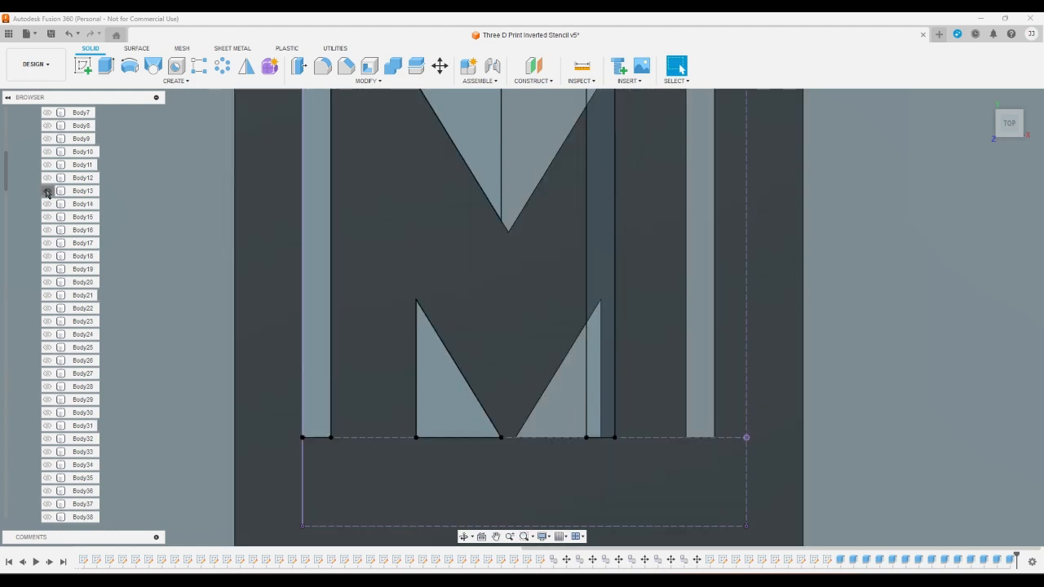
click(48, 190)
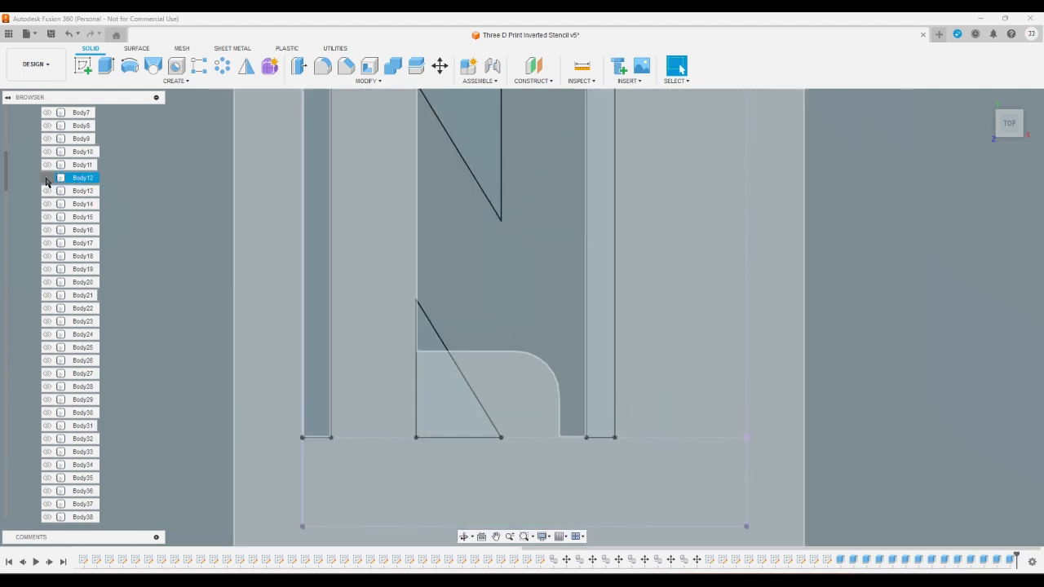
click(48, 180)
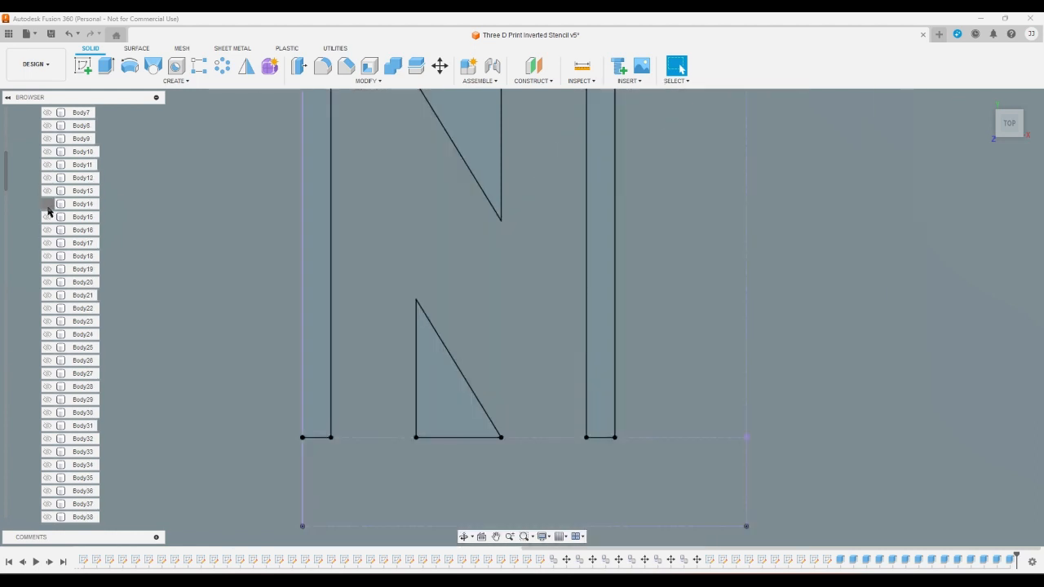
click(47, 204)
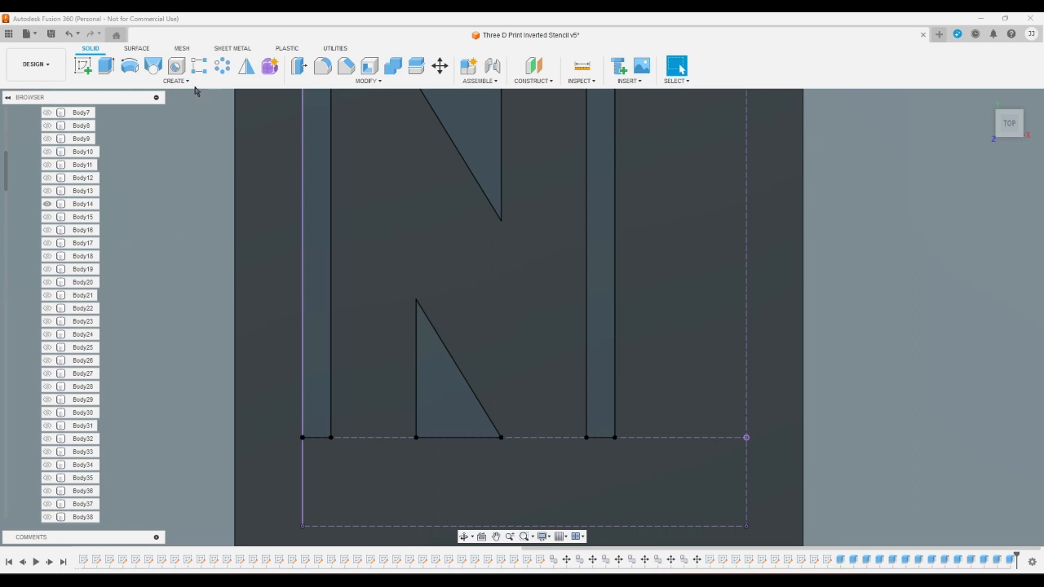
- Extrude the four profiles around the letter N as a cut through Body14
click(102, 72)
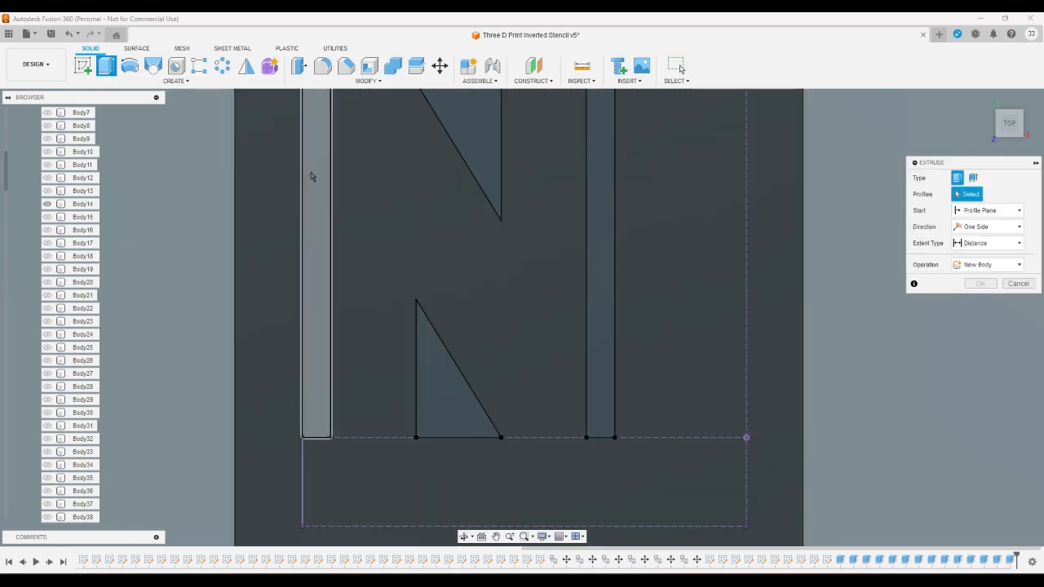
click(311, 173)
click(460, 137)
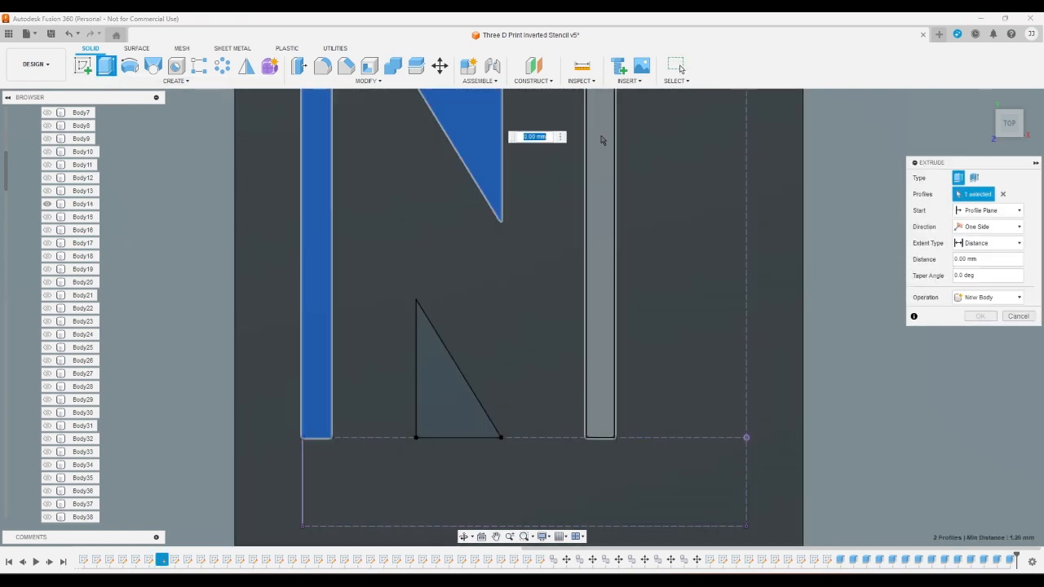
click(599, 140)
click(448, 376)
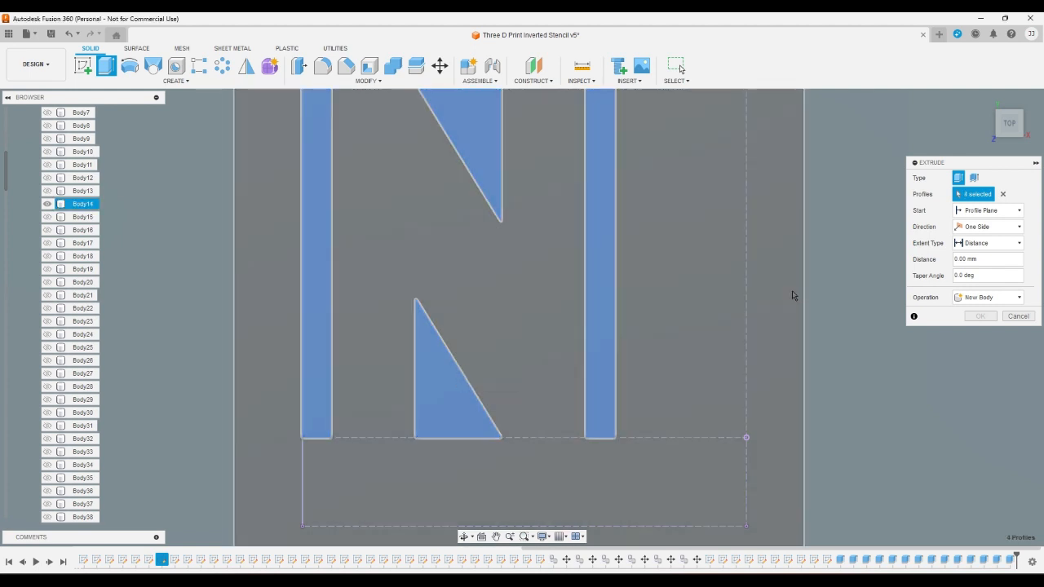
key(Return)
- Hide Body14, and show Body15 together with sketch O
click(47, 204)
click(46, 217)
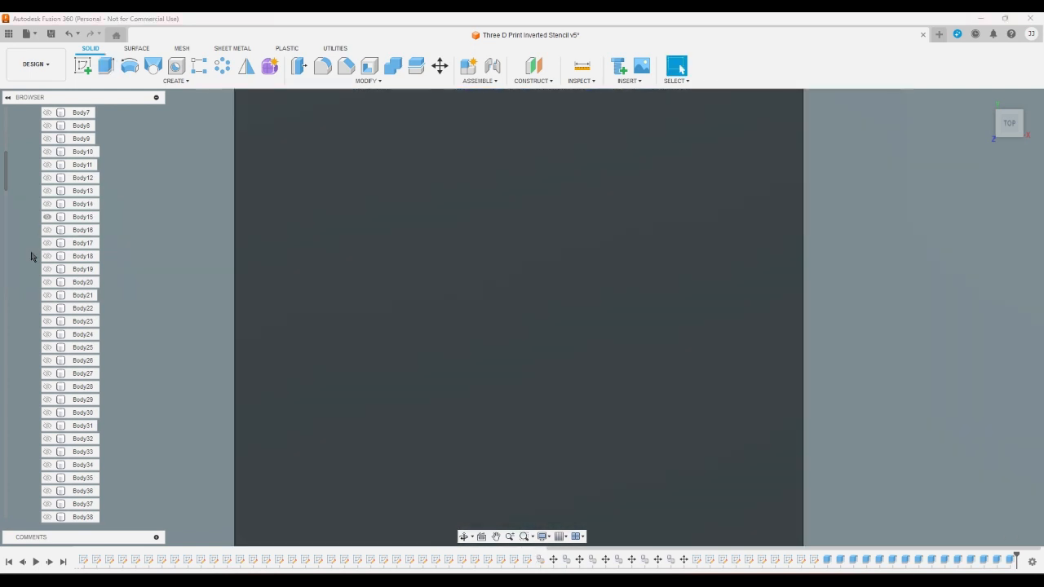
scroll(26, 294, down, 10)
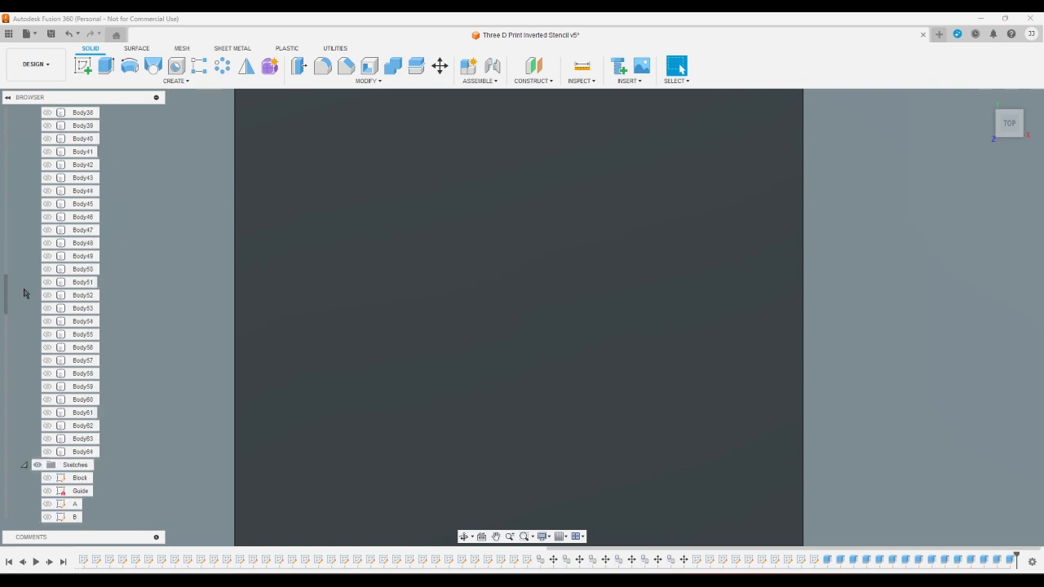
scroll(24, 294, down, 8)
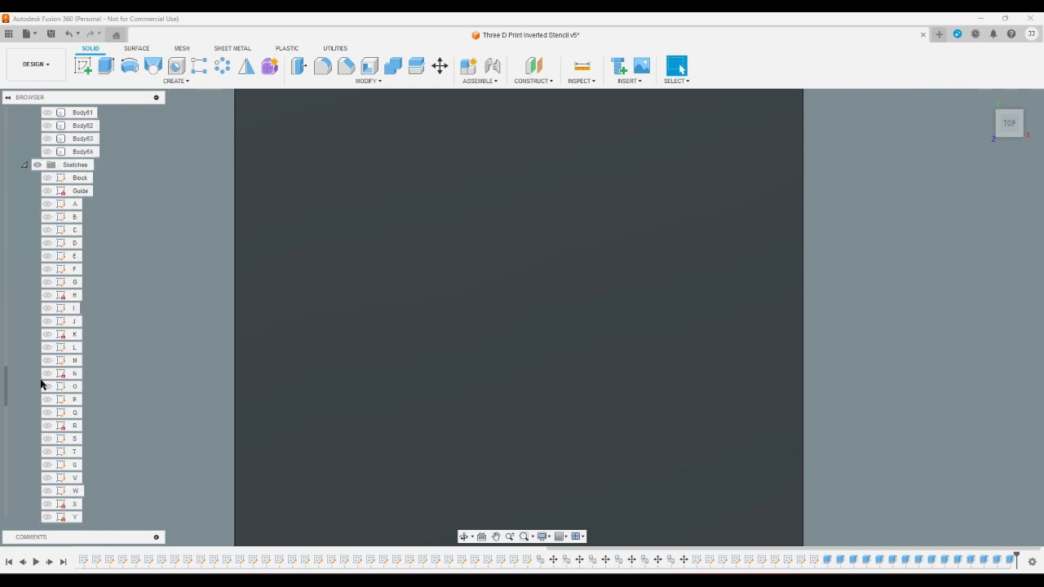
click(46, 387)
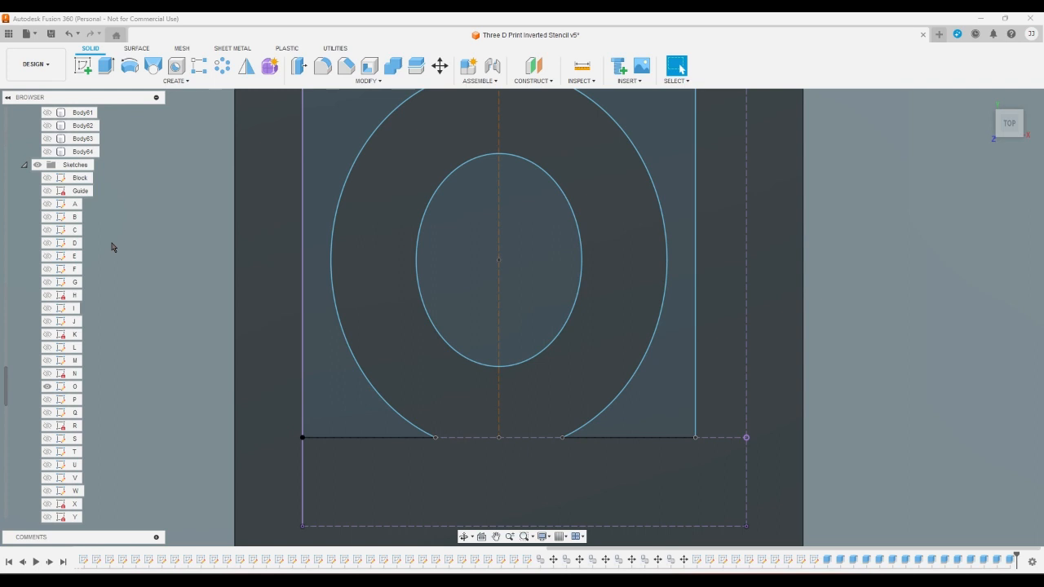
- Extrude the two outer profiles and the inner ellipse of the letter O as a cut through Body15
click(109, 69)
click(342, 139)
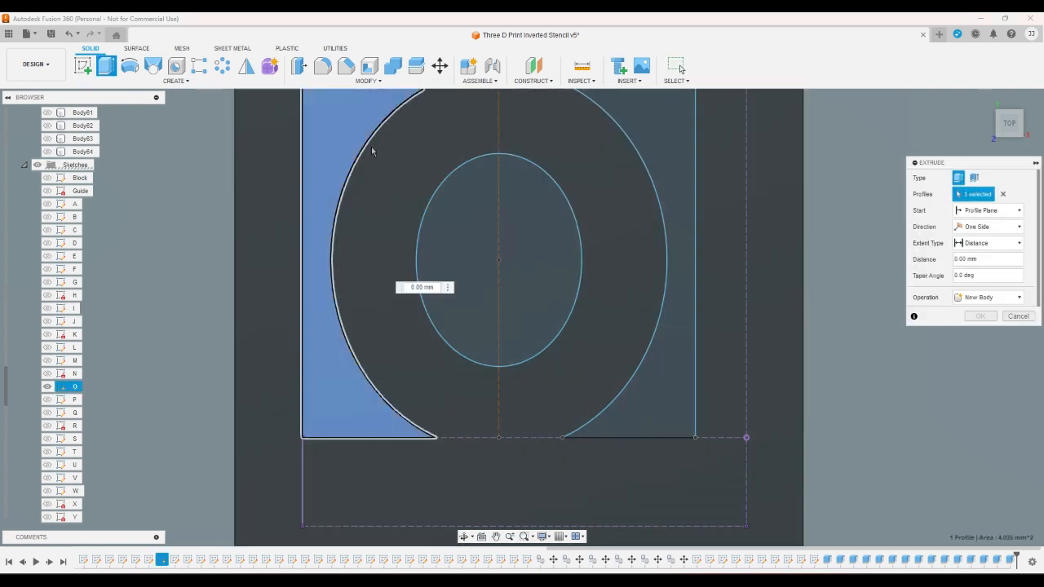
click(493, 233)
click(654, 159)
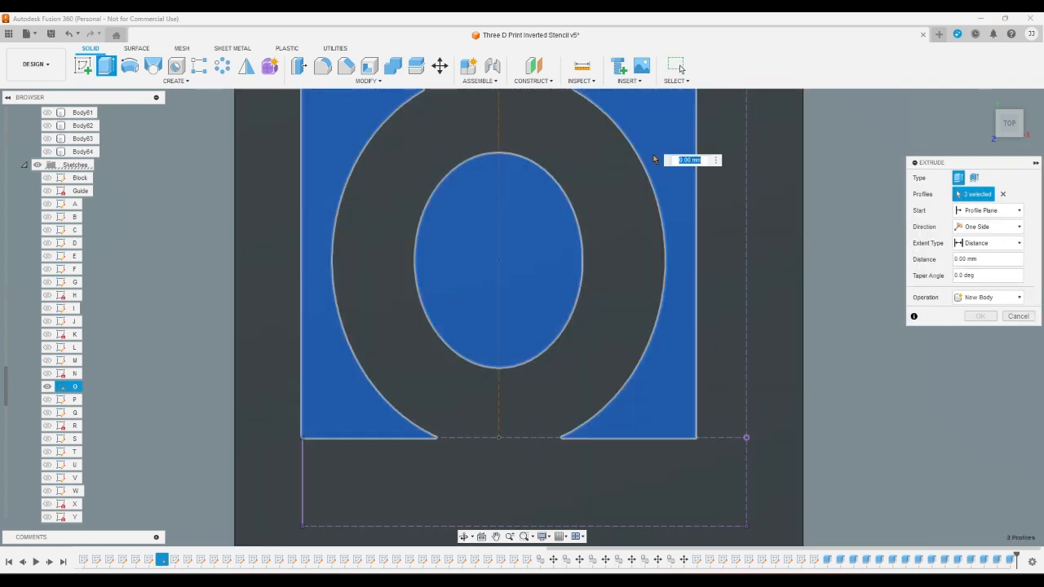
key(Escape)
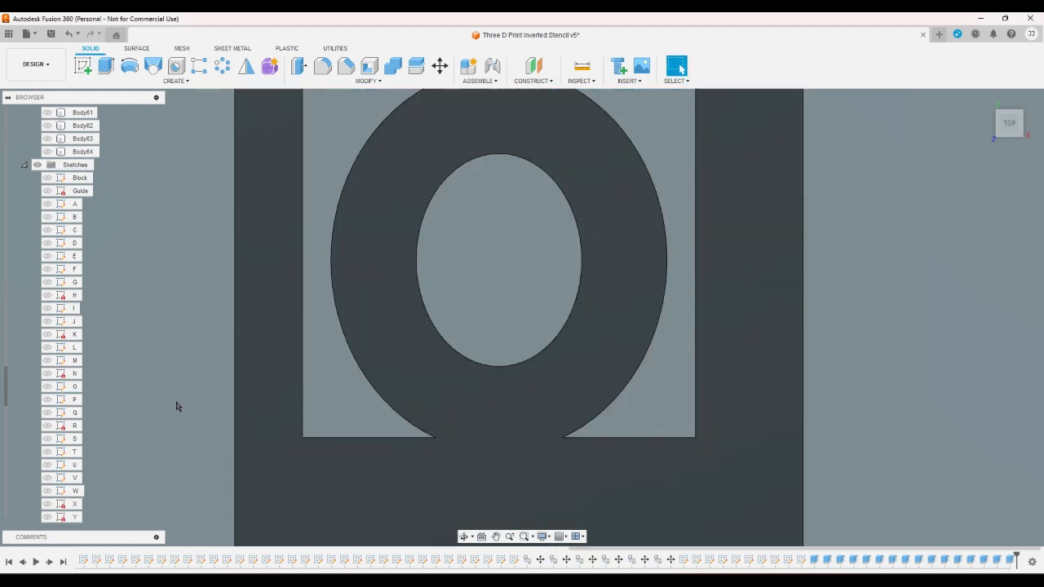
- Show sketch P and switch the visible body from Body15 to Body16
click(47, 399)
scroll(49, 404, up, 3)
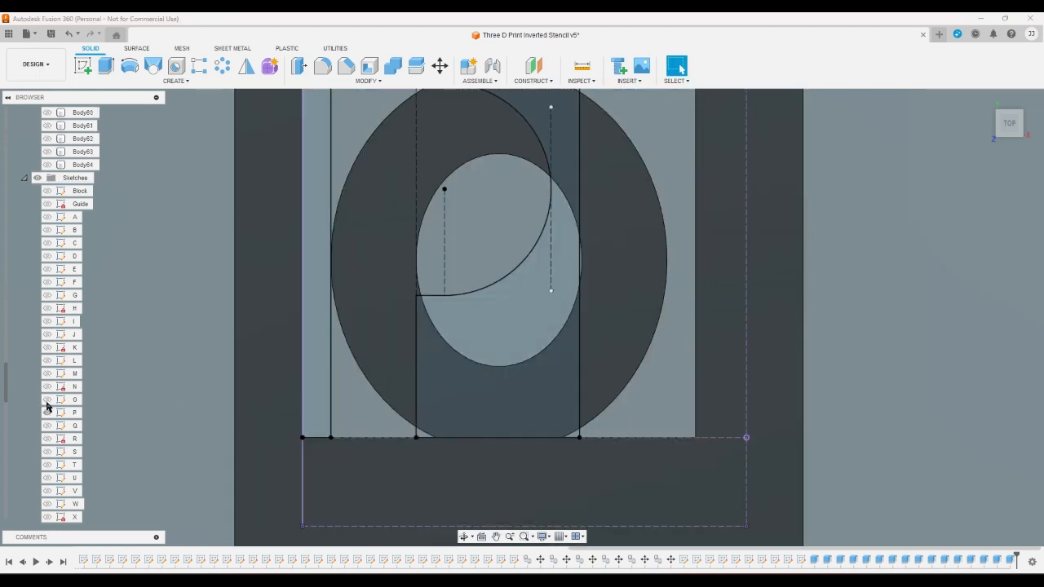
scroll(46, 405, up, 20)
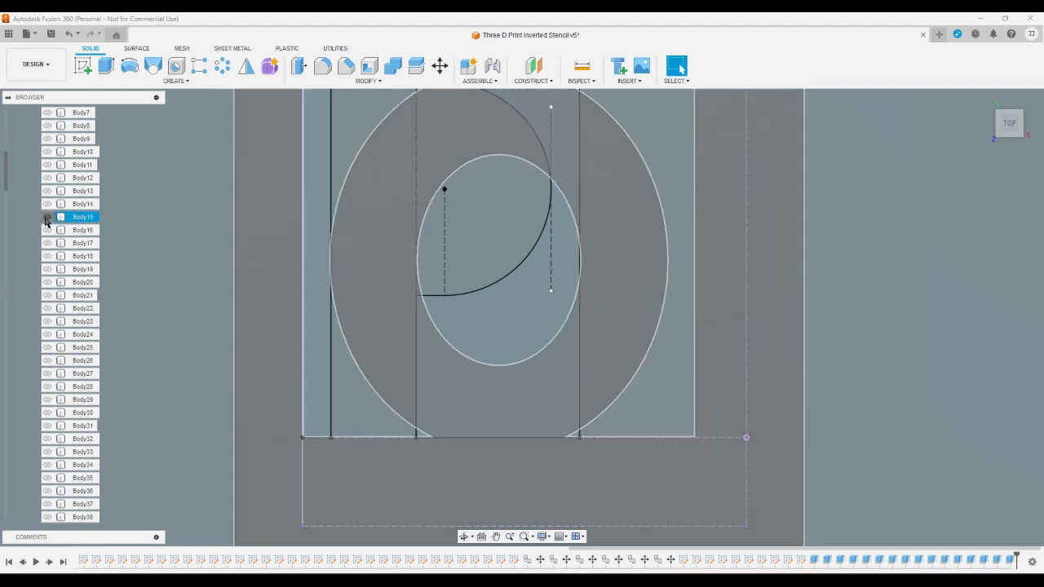
click(47, 217)
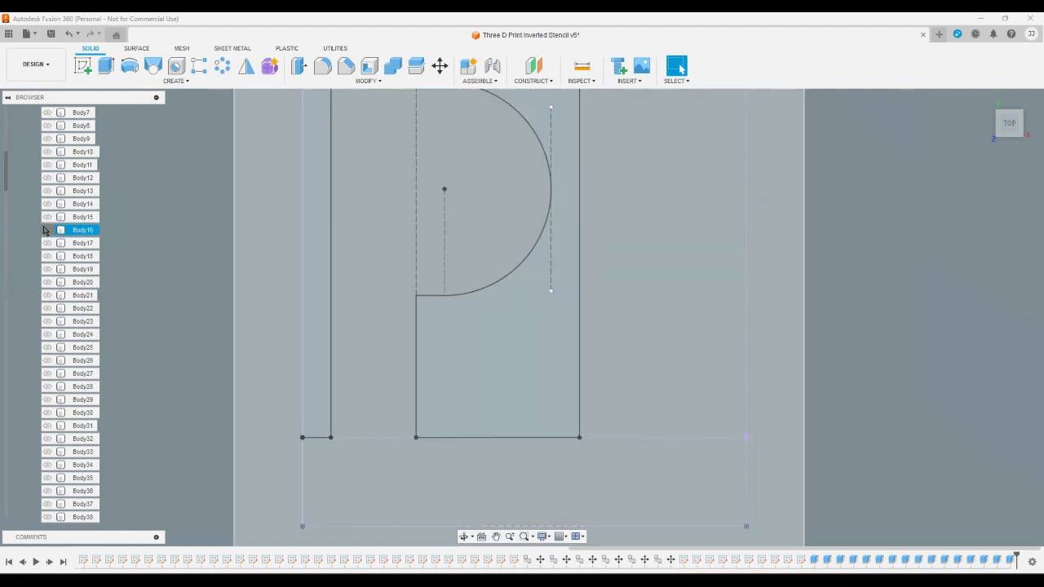
click(47, 230)
- Extrude the two profiles around the letter P as a cut through Body16
click(105, 66)
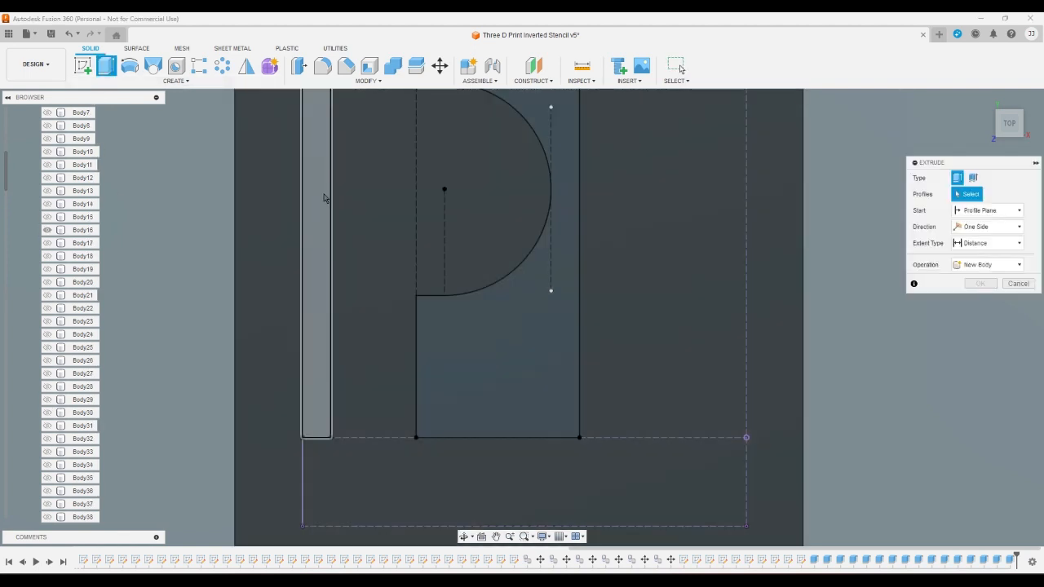
click(320, 203)
click(481, 359)
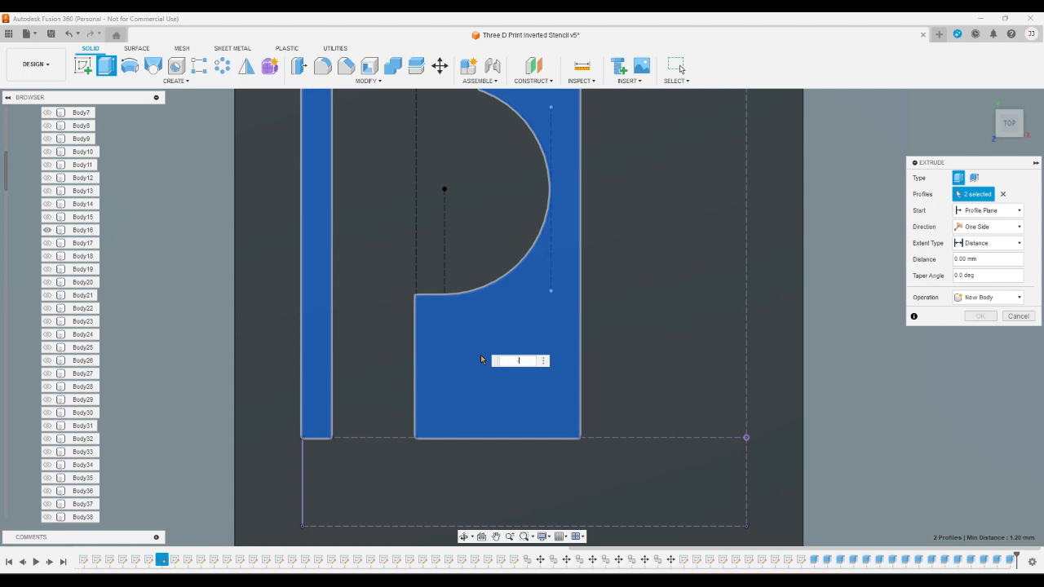
key(Escape)
click(345, 292)
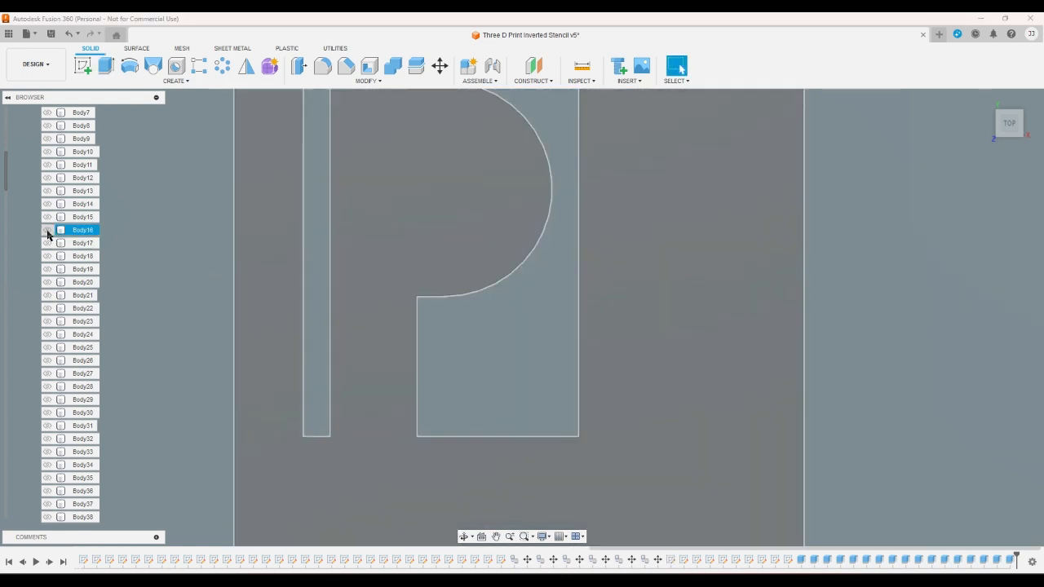
- Switch the visible body from Body16 to Body17 and show sketch Q
click(48, 231)
click(46, 243)
scroll(29, 306, down, 1)
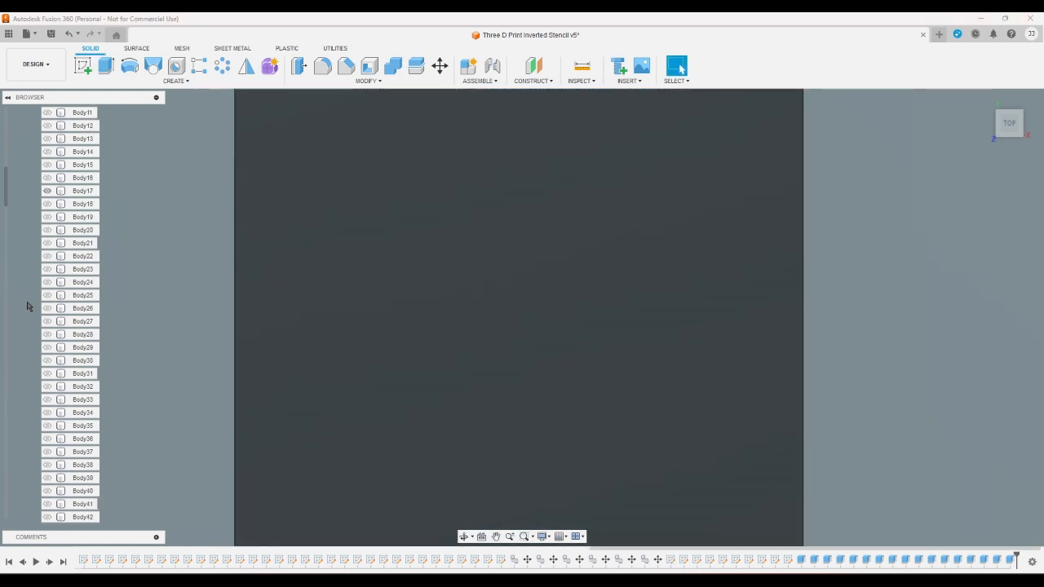
scroll(27, 307, down, 8)
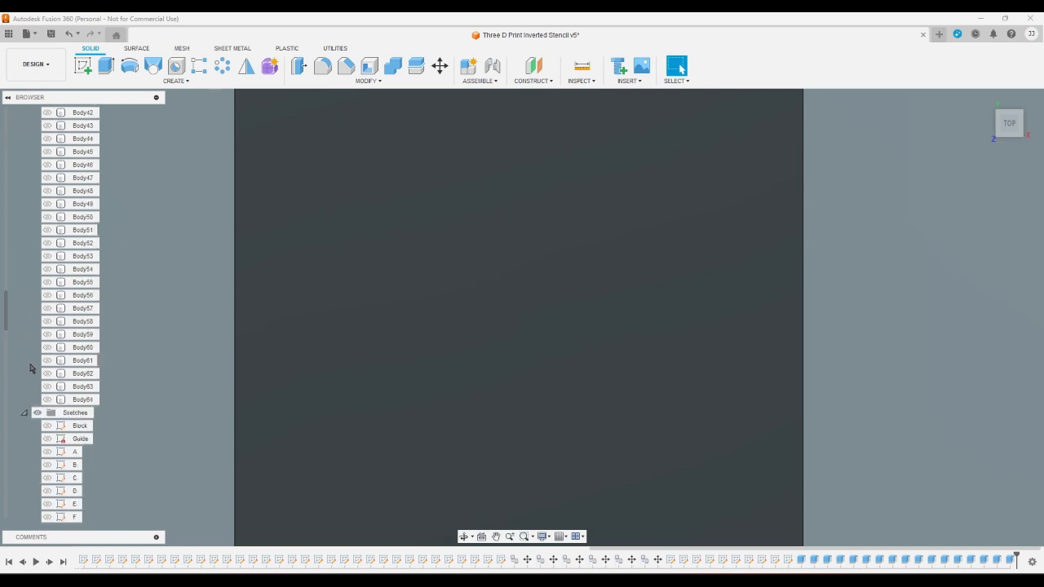
scroll(31, 370, down, 5)
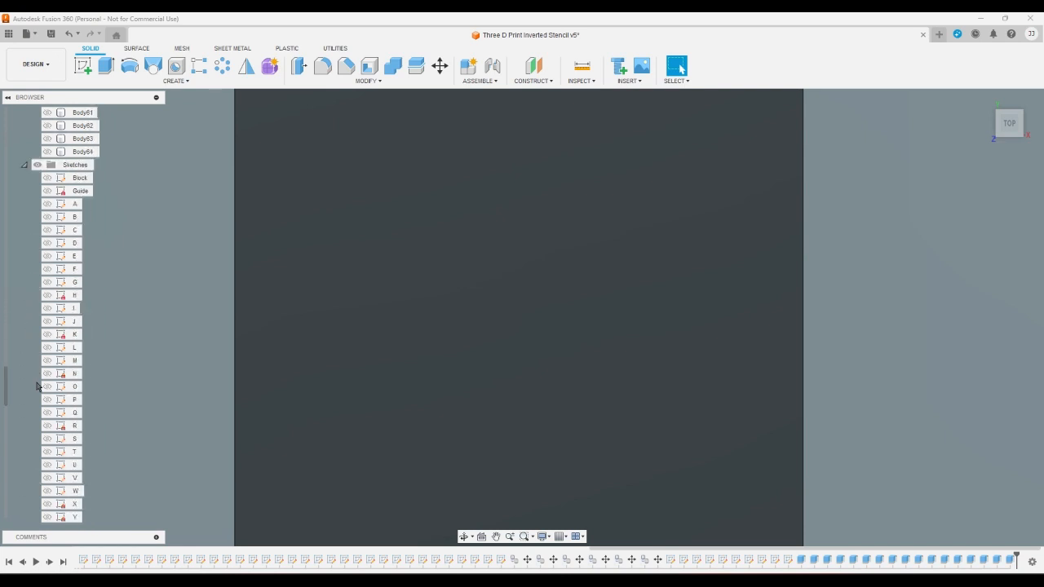
click(47, 413)
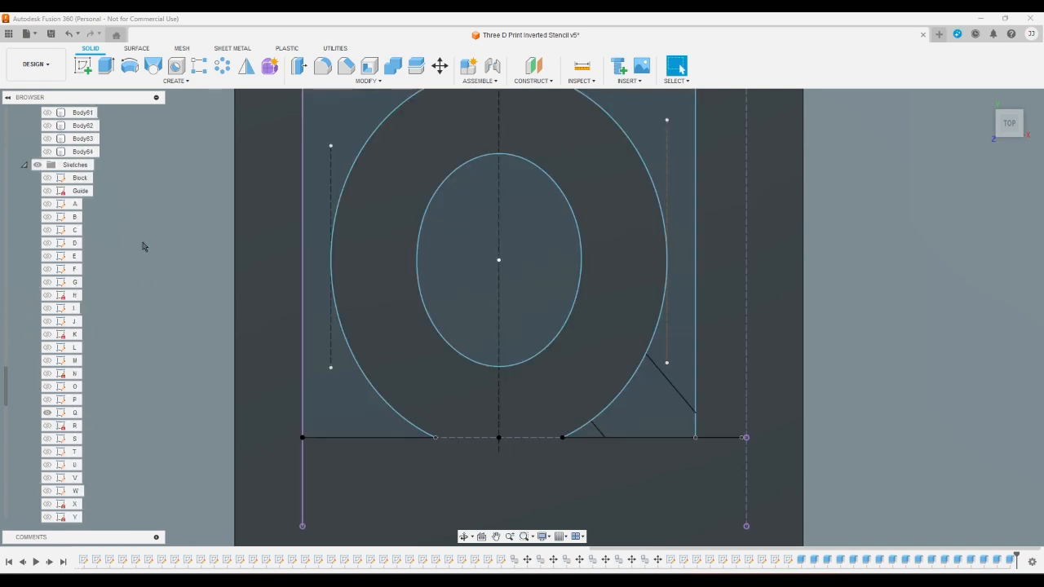
- Extrude the two outer side profiles, the inner ellipse and the small triangle by the tail of the letter Q as a cut through Body17
click(102, 69)
click(312, 378)
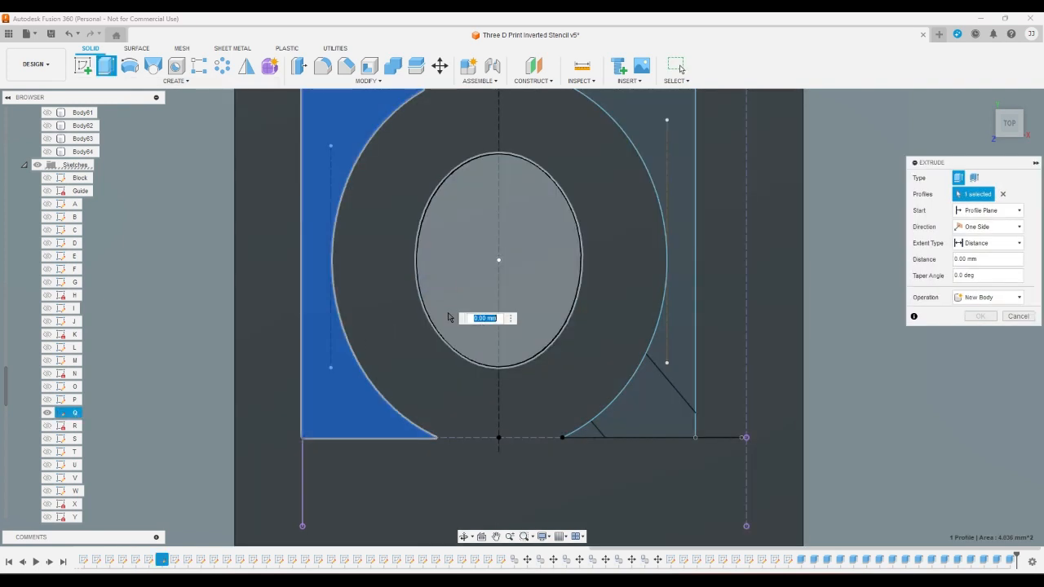
click(450, 314)
click(680, 261)
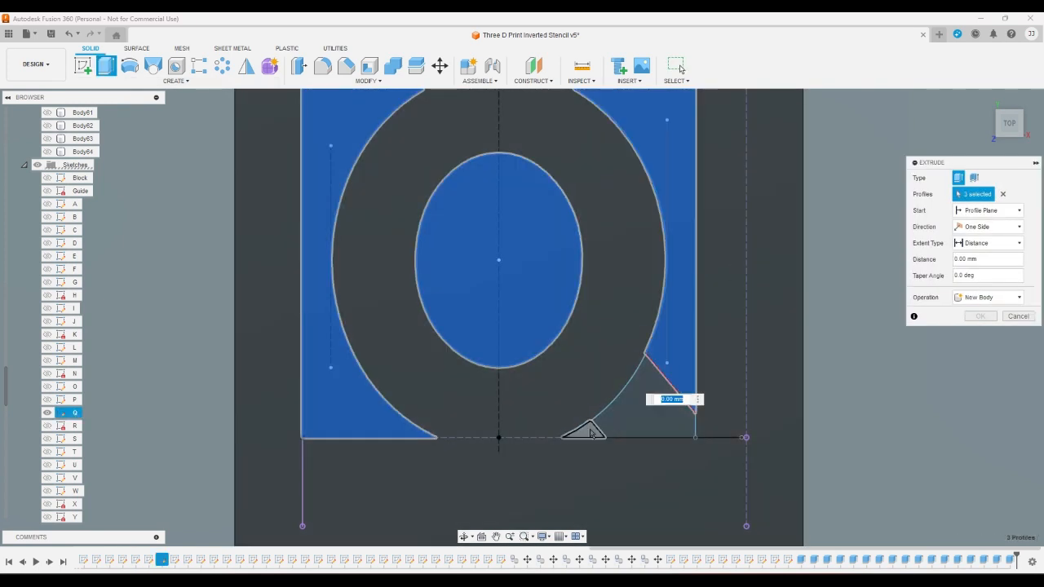
click(580, 432)
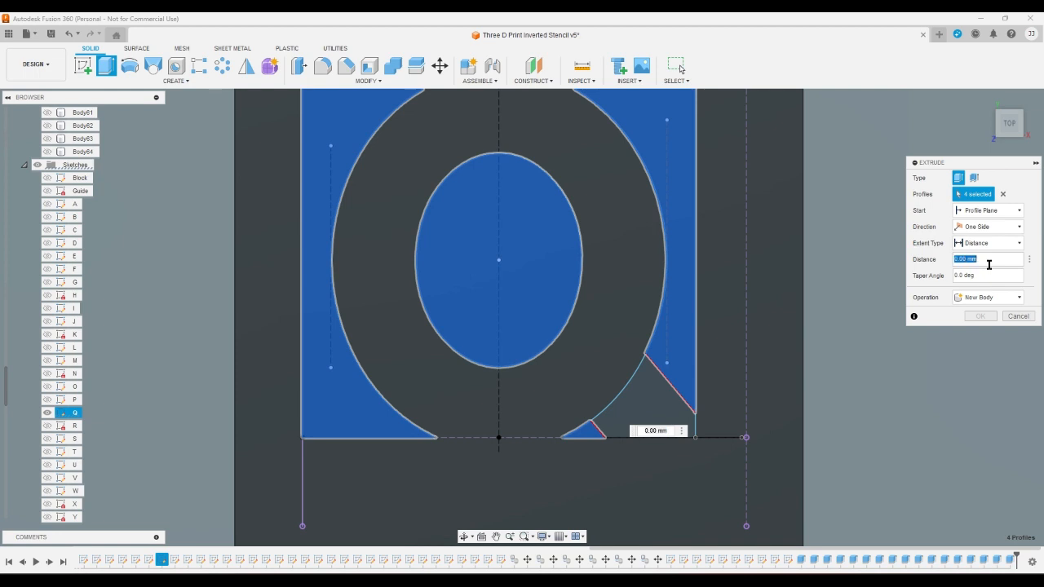
key(Return)
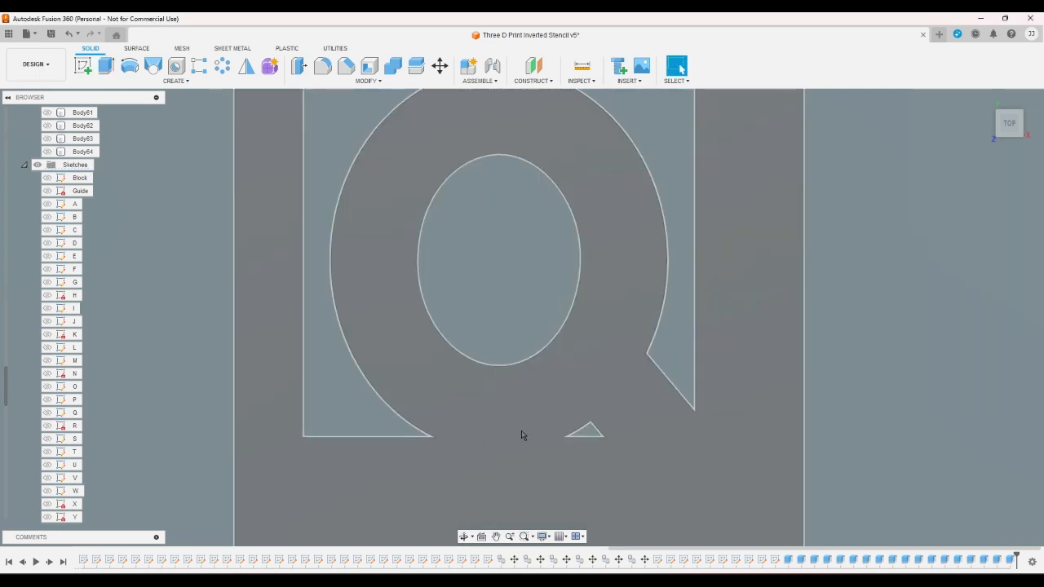
- Show sketch R and switch the visible body from Body17 to Body18
scroll(584, 437, up, 3)
scroll(584, 437, down, 1)
scroll(585, 437, up, 1)
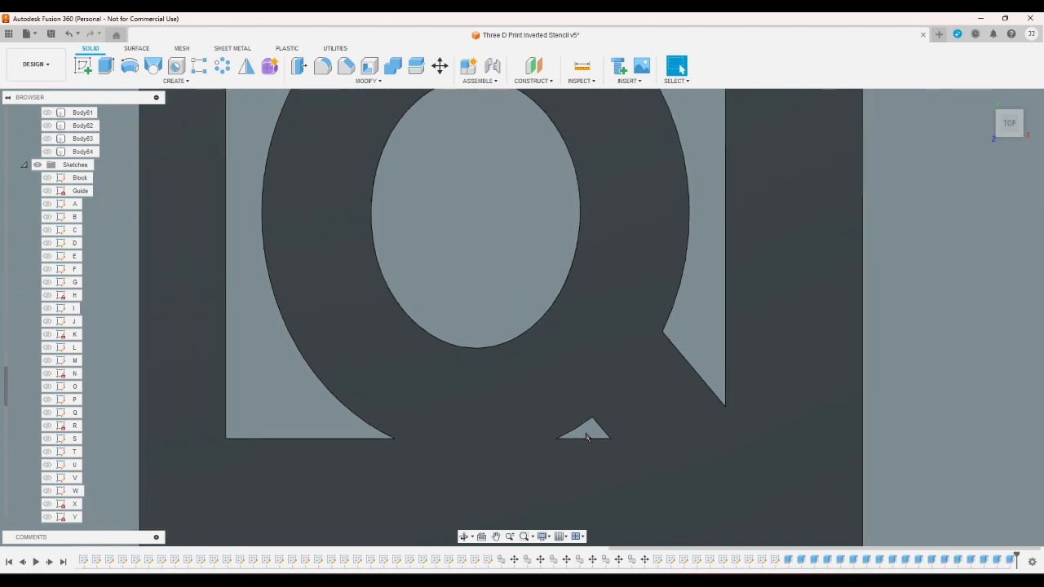
scroll(585, 437, down, 2)
scroll(4, 428, down, 2)
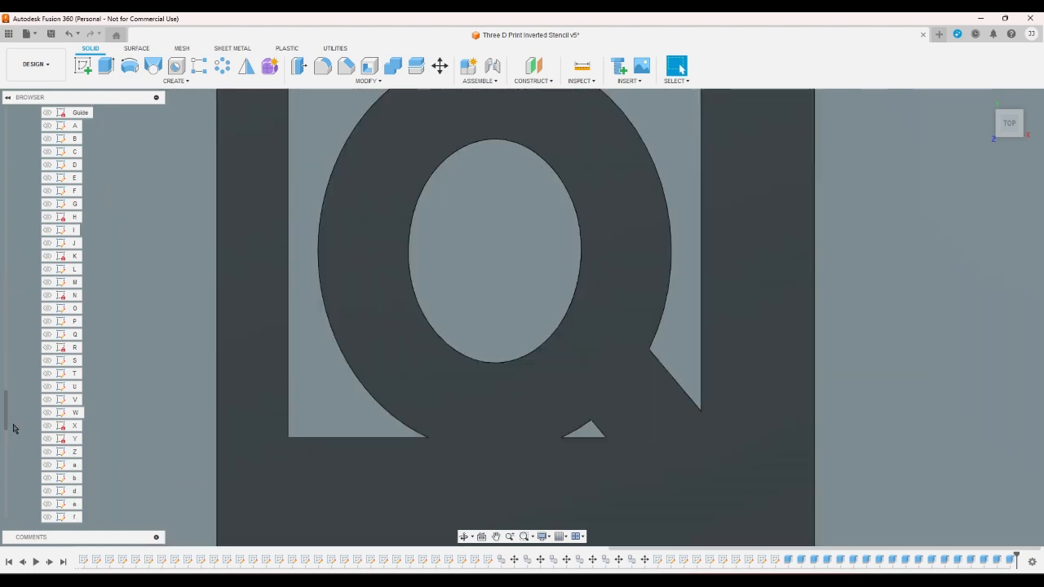
click(46, 349)
scroll(27, 399, up, 8)
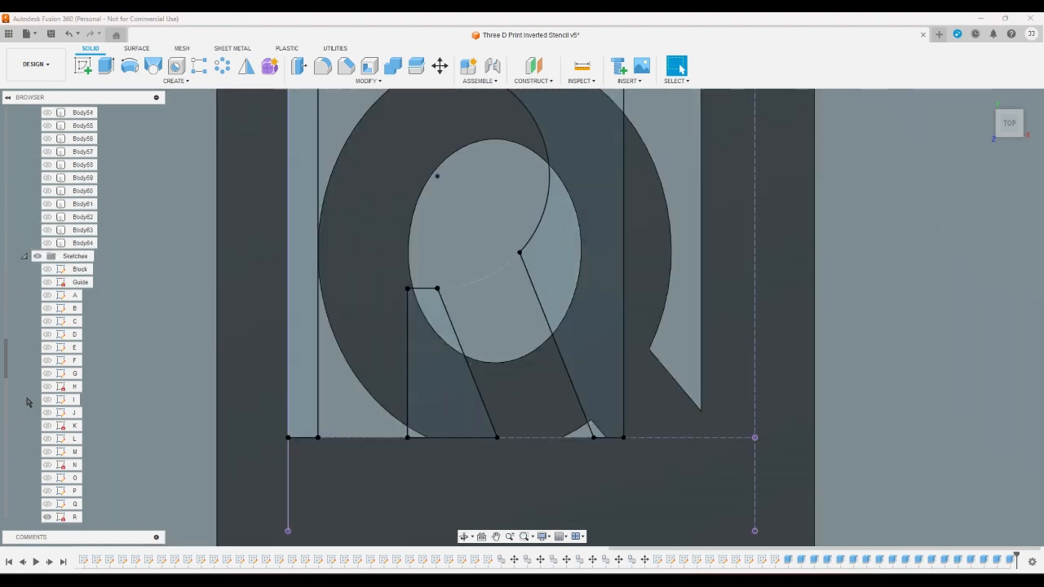
scroll(28, 392, up, 8)
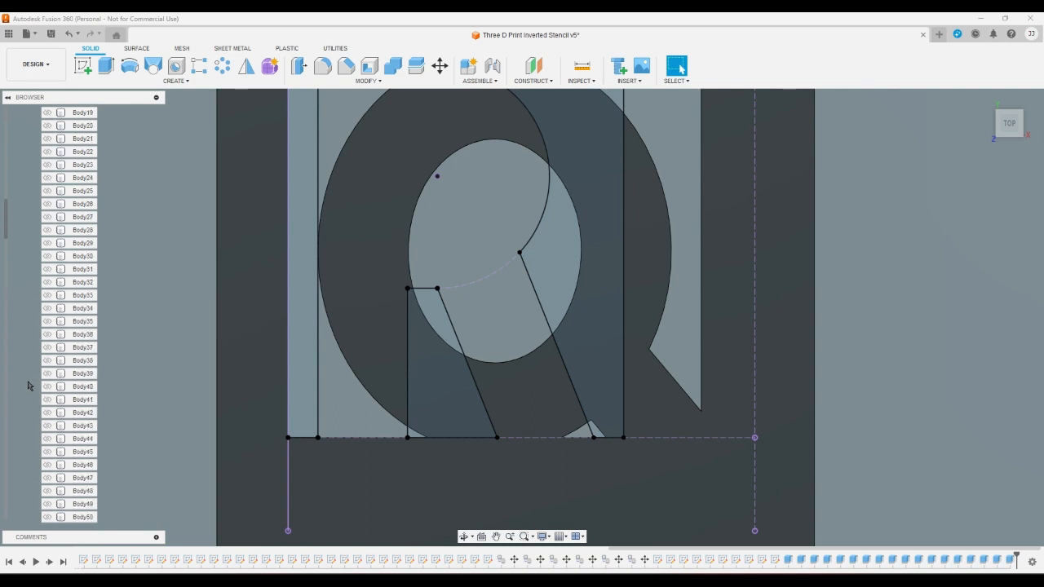
click(47, 190)
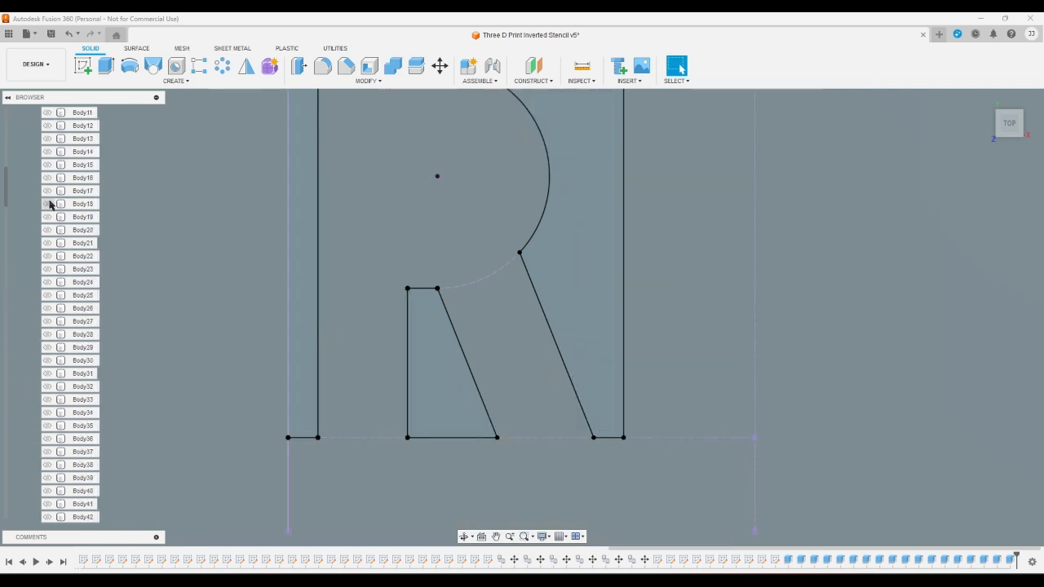
click(47, 204)
- Extrude the two side profiles and the profile between the legs of the letter R as a cut through Body18
click(106, 67)
click(300, 237)
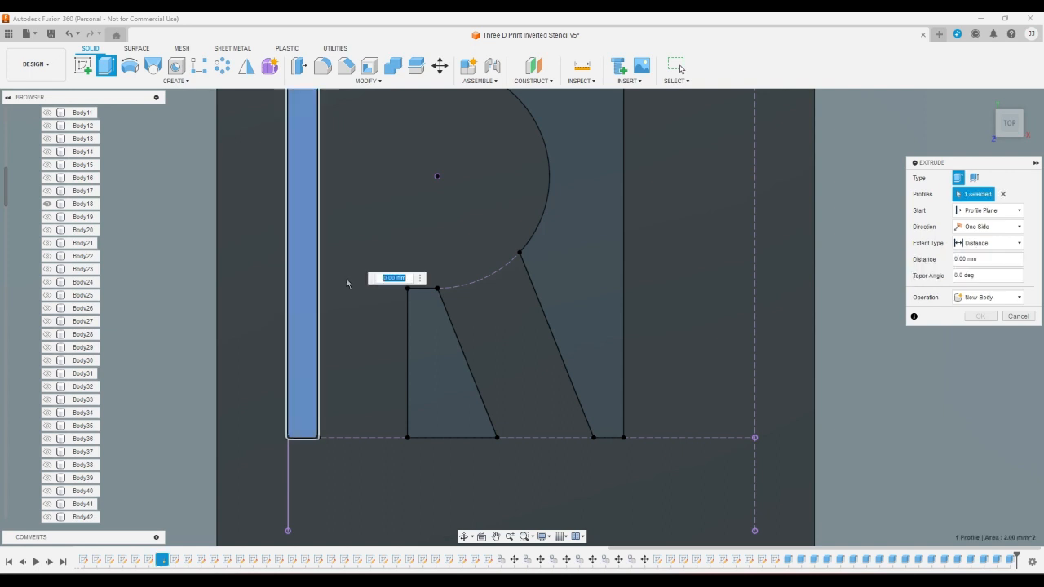
click(437, 359)
click(558, 297)
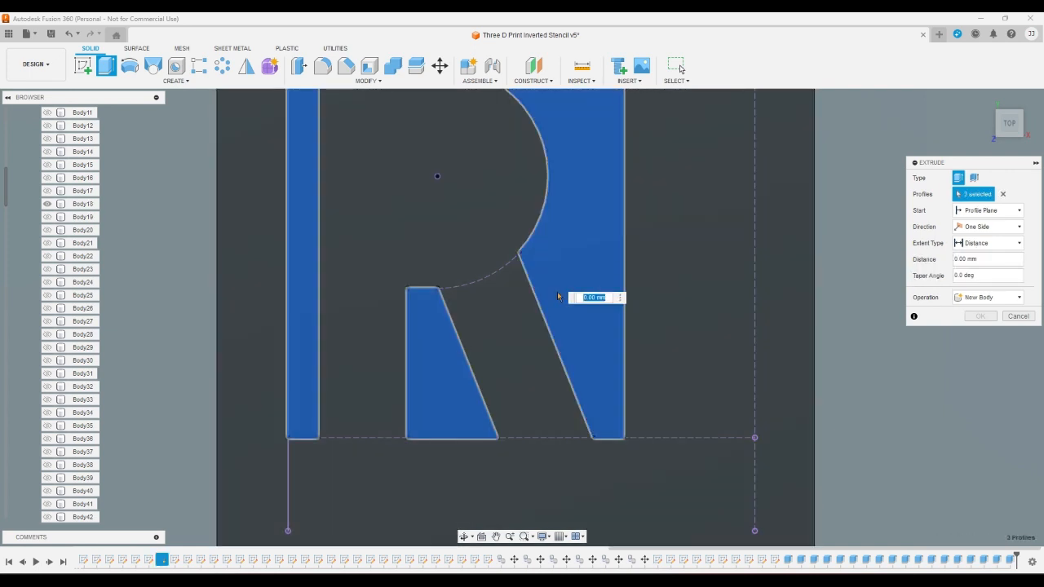
key(Escape)
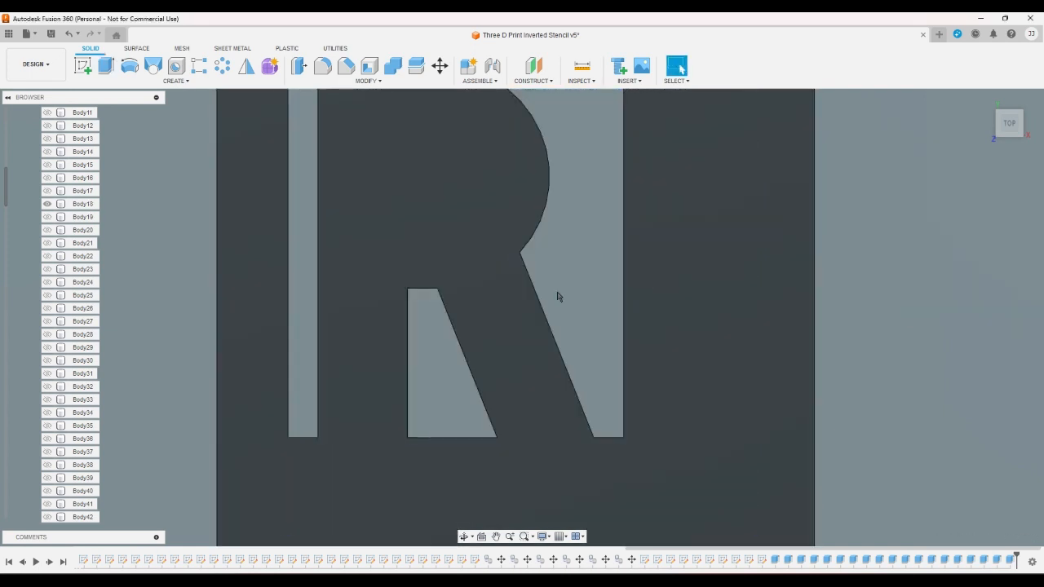
- Hide Body18, and show Body19 together with sketch S
click(47, 204)
scroll(28, 306, down, 6)
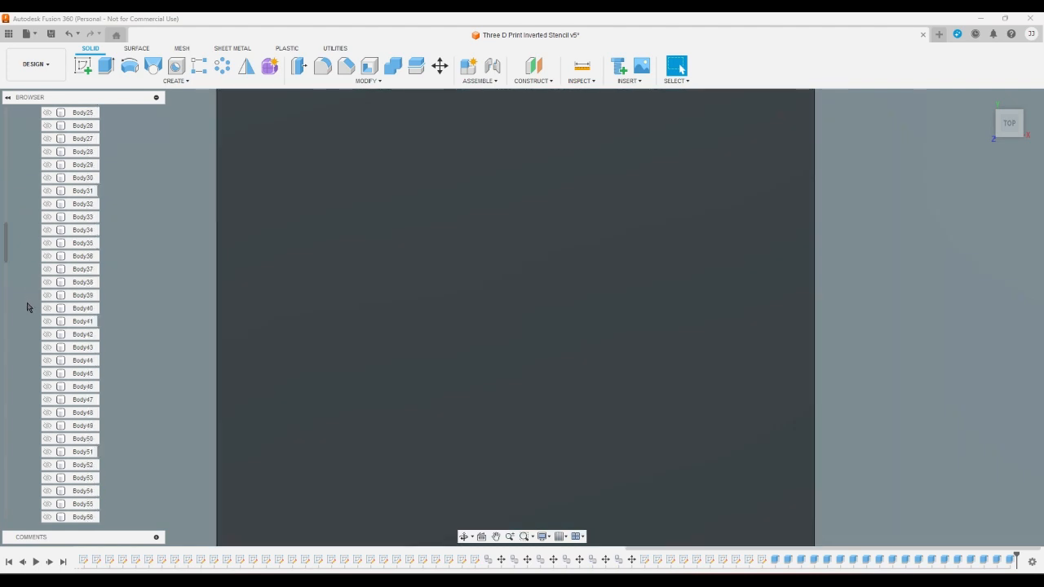
scroll(28, 306, down, 9)
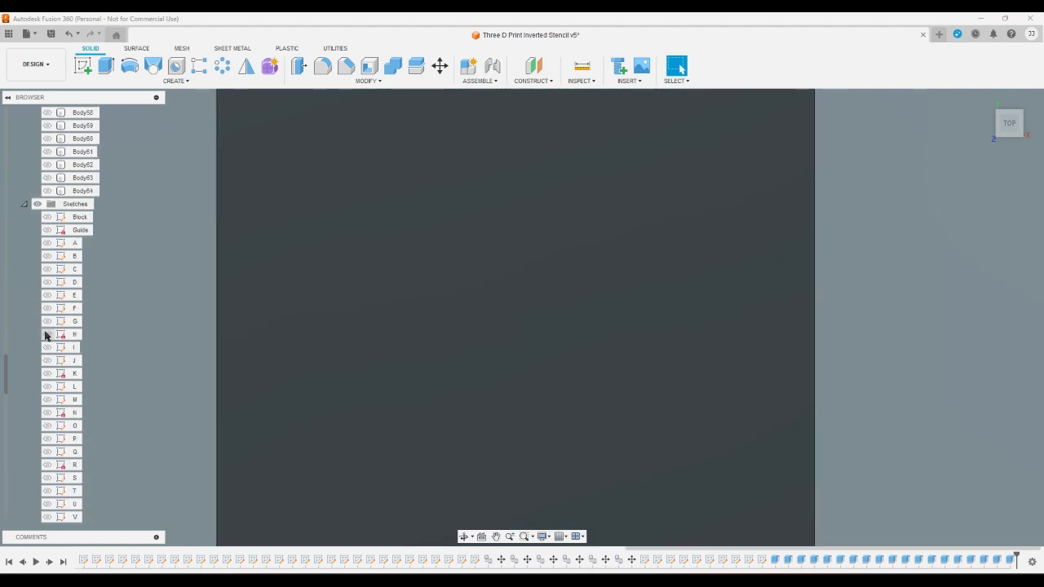
click(48, 426)
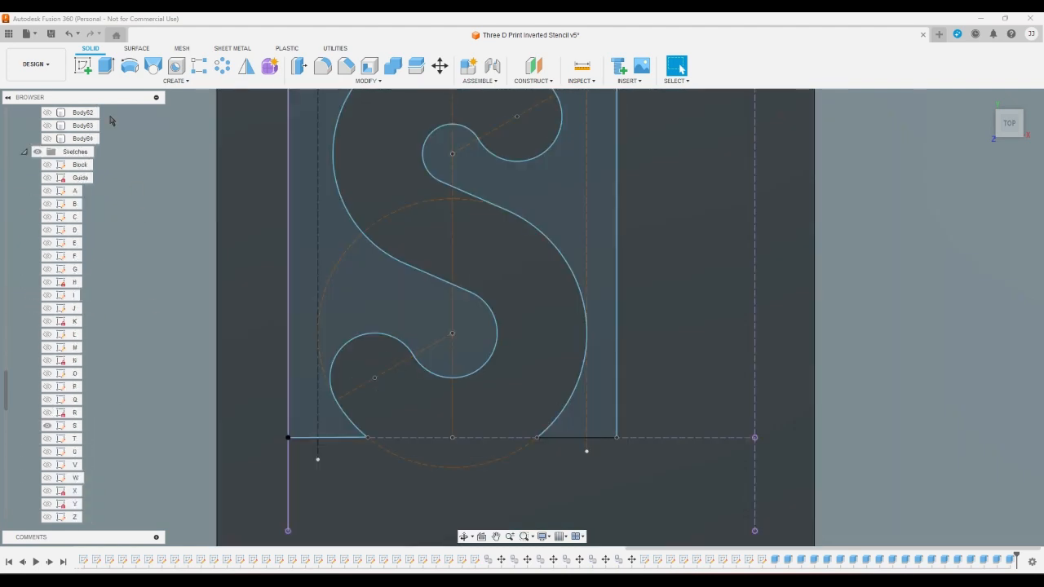
- Extrude the two profiles around the letter S by -4 mm as a cut through Body19
click(106, 65)
click(322, 256)
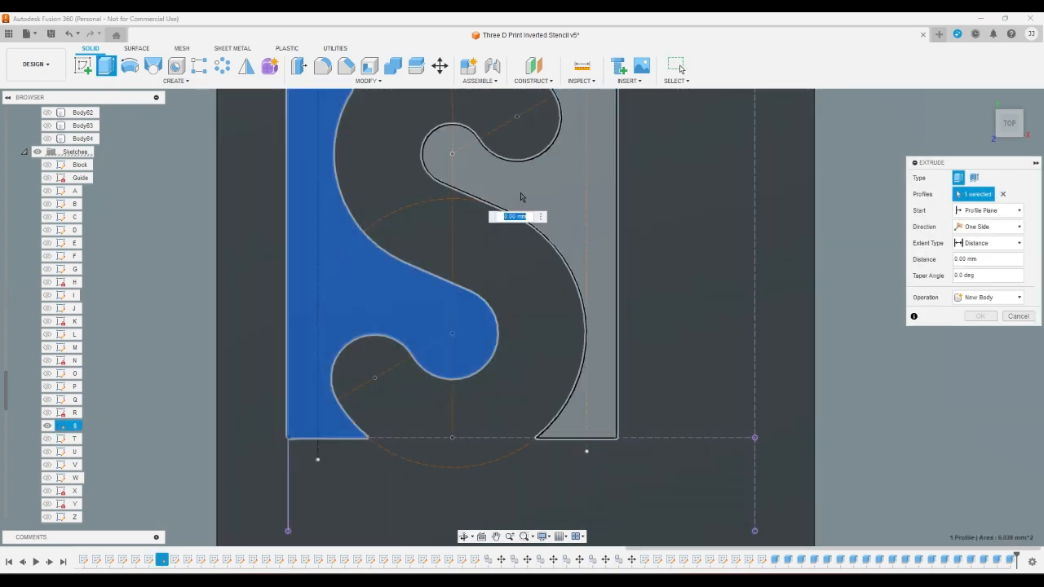
click(521, 196)
text(-)
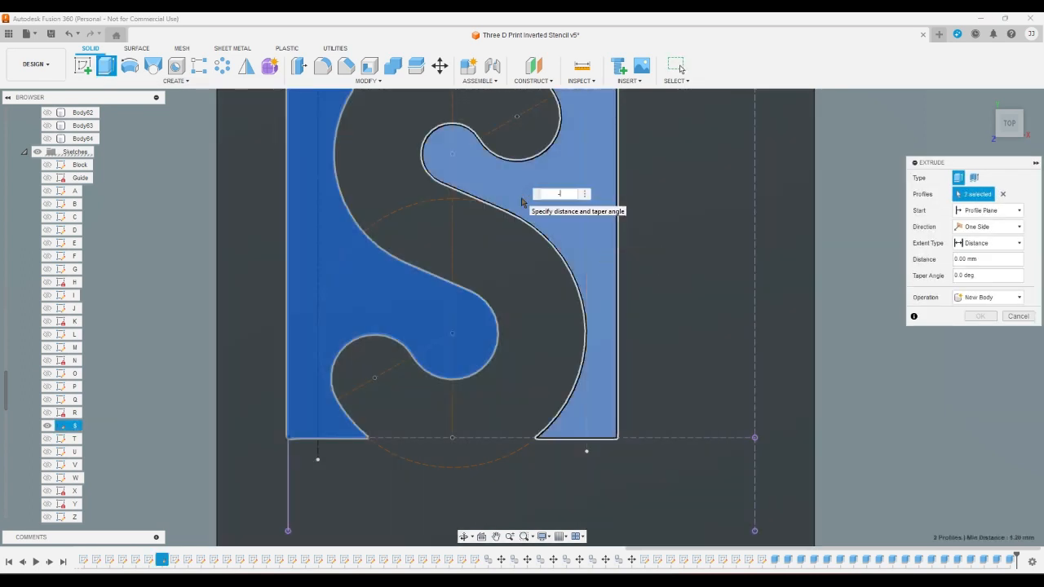
text(4)
key(Return)
- Show sketch T and switch the visible body from Body19 to Body20
scroll(521, 202, down, 3)
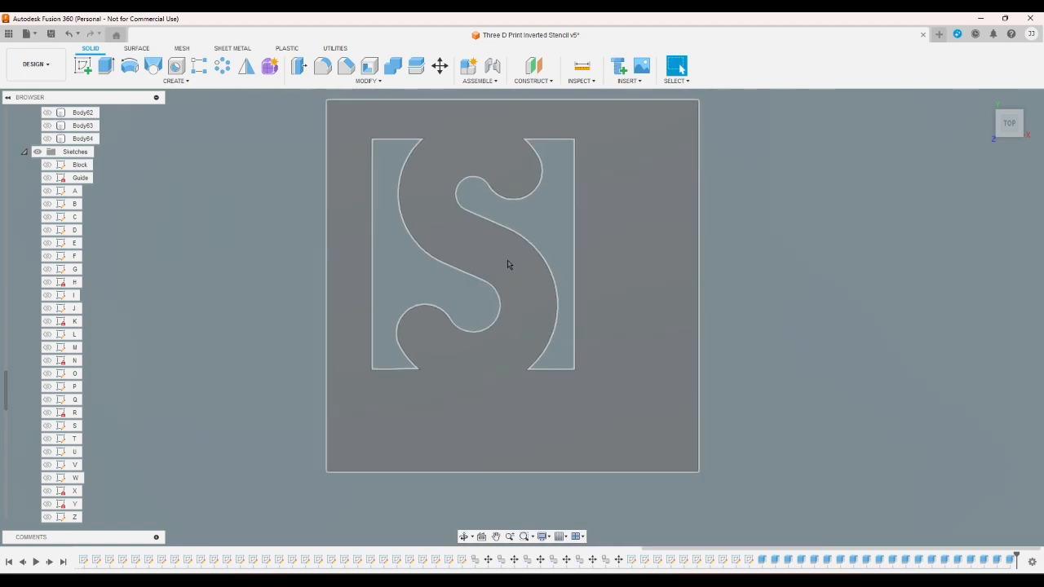
scroll(171, 387, up, 1)
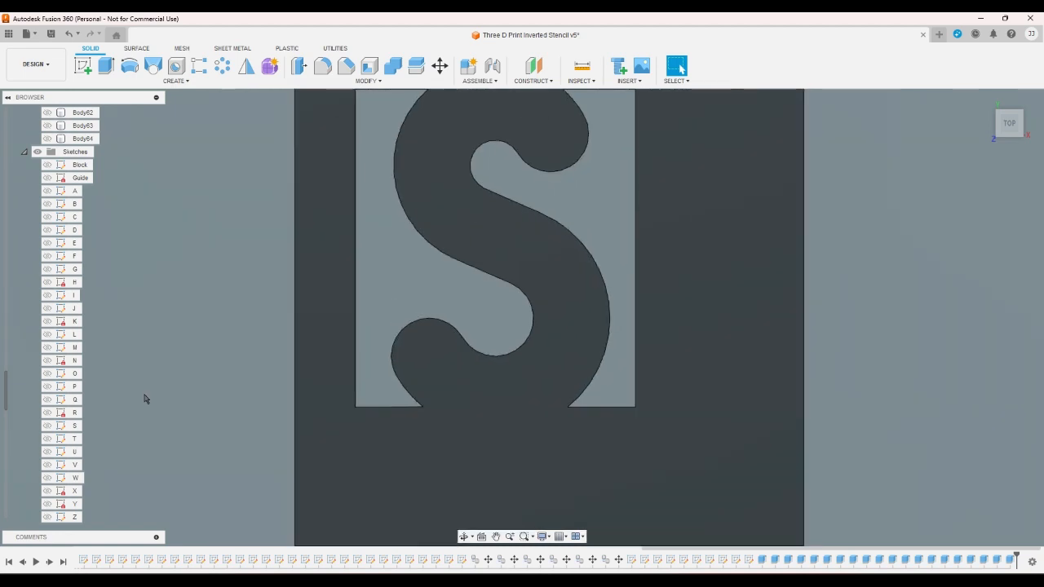
click(46, 439)
scroll(47, 416, up, 5)
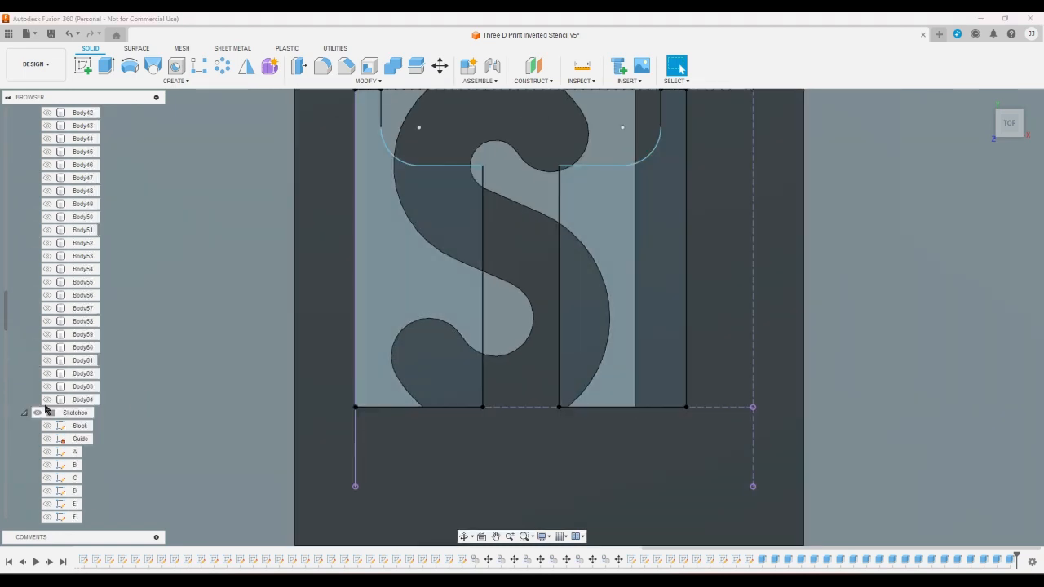
scroll(45, 408, up, 5)
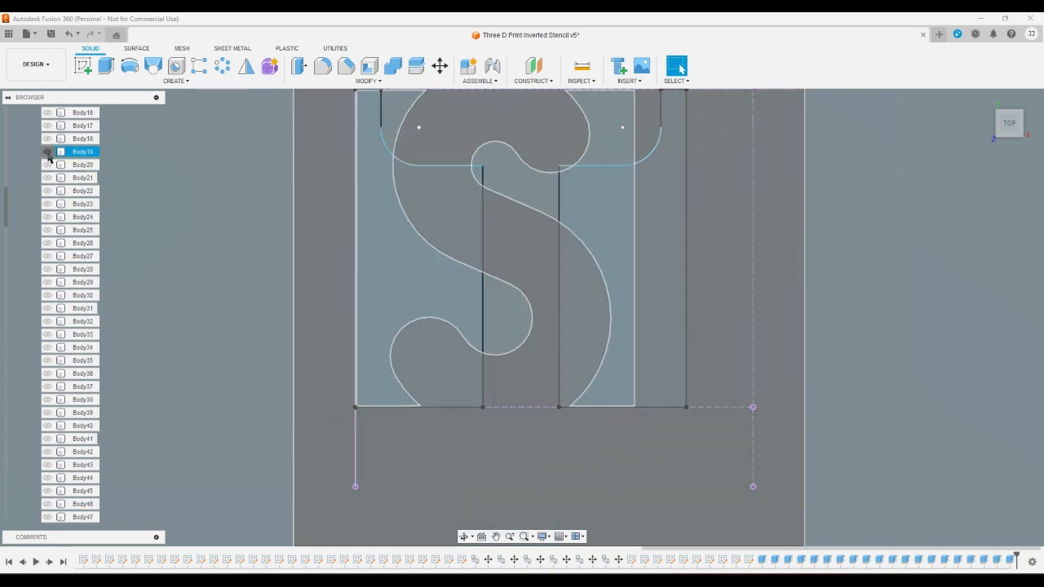
click(47, 164)
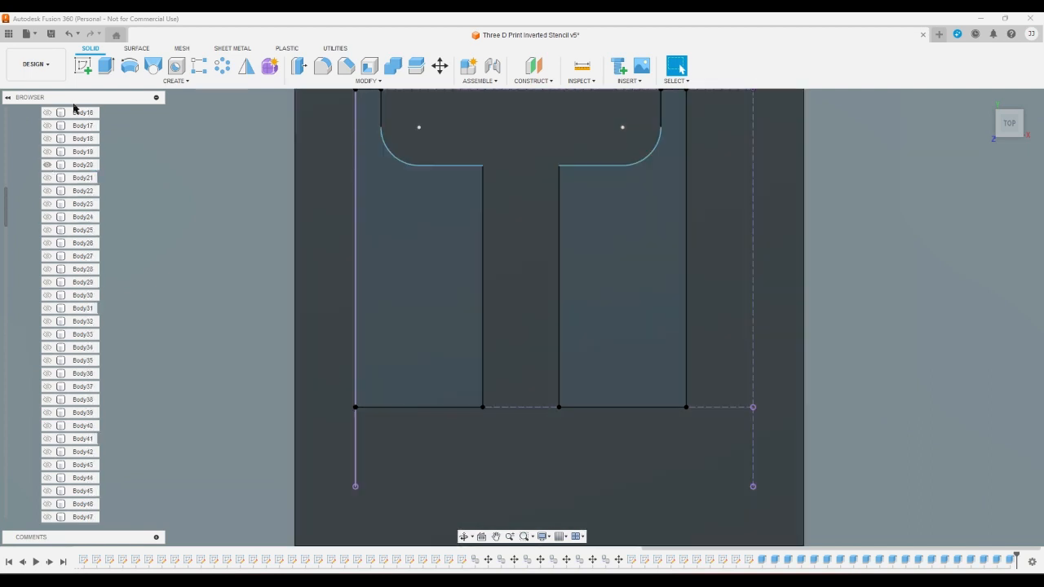
- Extrude the two profiles on either side of the letter T's stem as a cut through Body20
click(105, 65)
click(370, 242)
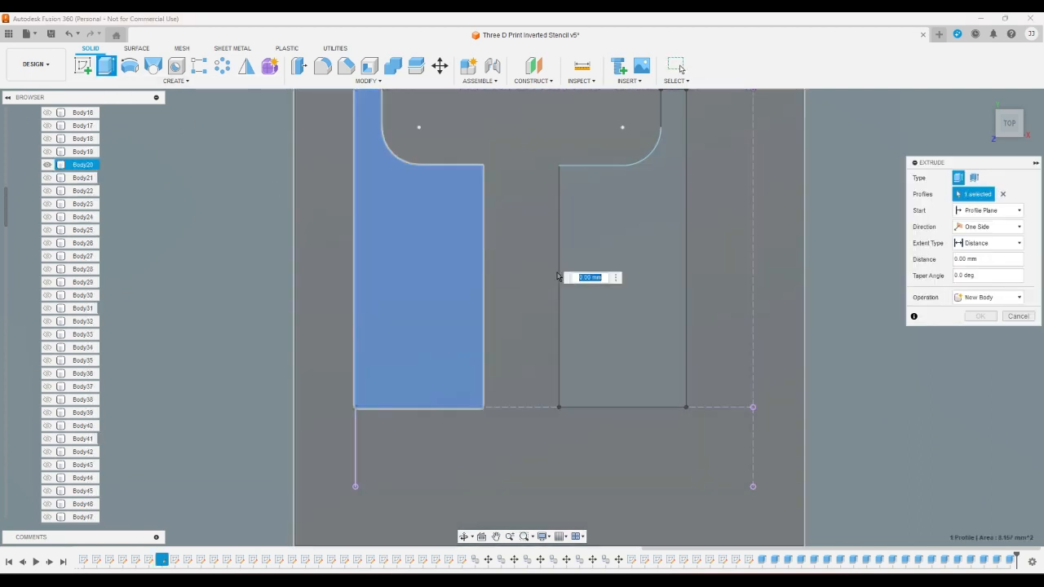
click(596, 257)
key(Escape)
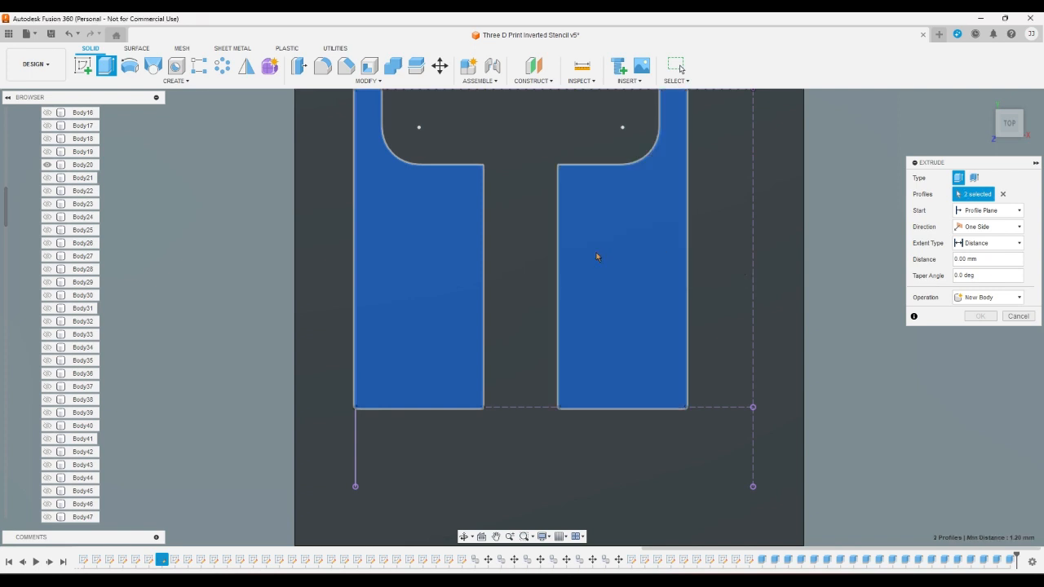
- Switch the visible body from Body20 to Body21 and show sketch U
click(47, 165)
click(47, 178)
scroll(24, 316, down, 10)
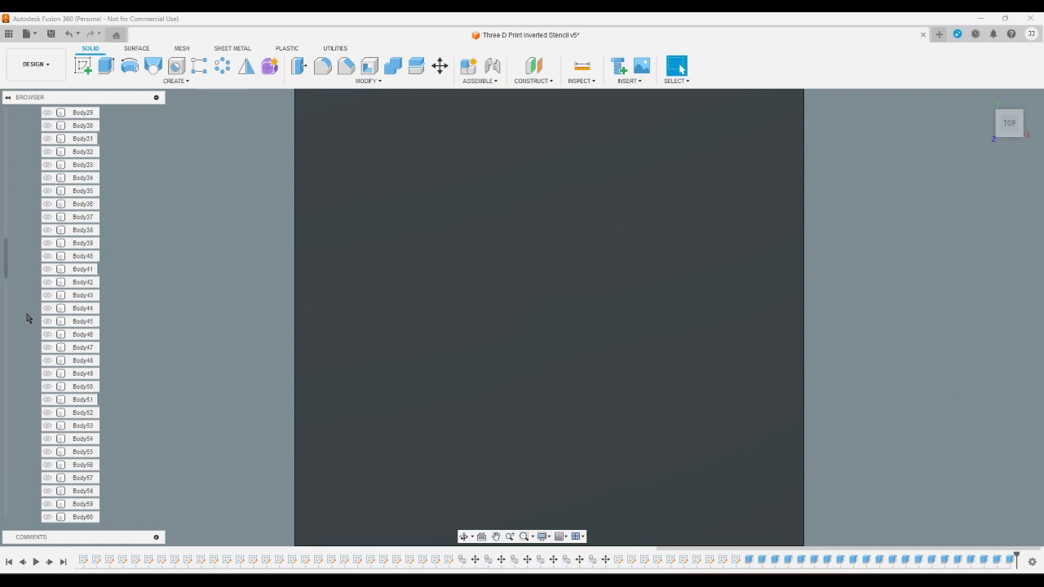
scroll(28, 340, down, 5)
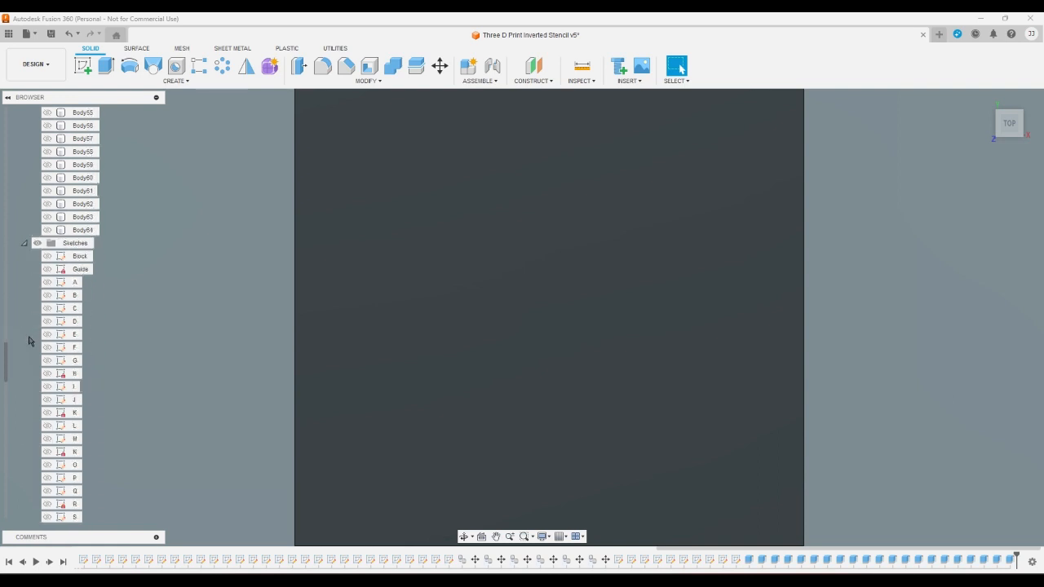
click(47, 426)
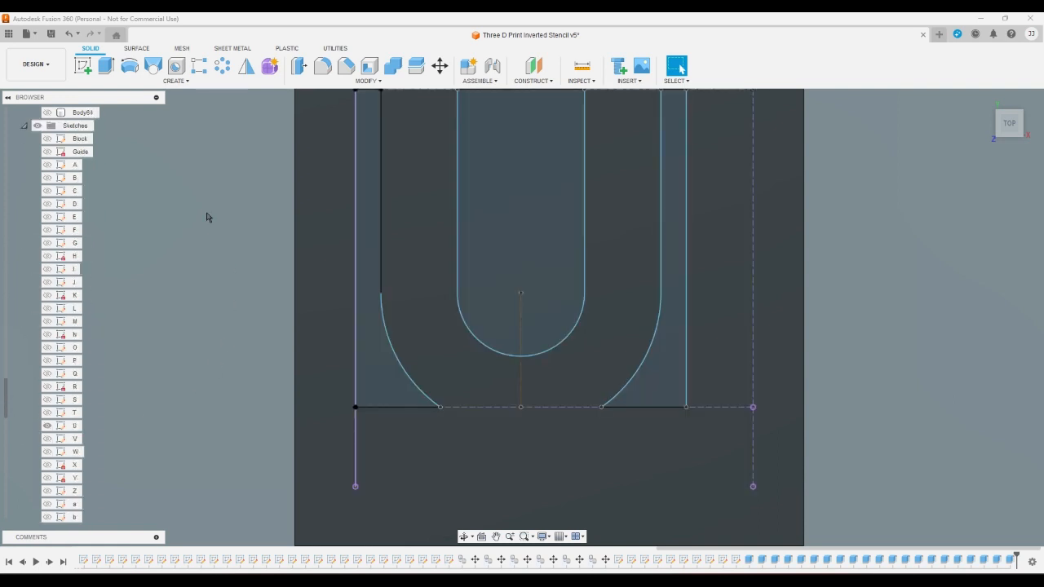
- Extrude the two outer side profiles and the inner rounded profile of the letter U as a cut through Body21
click(106, 65)
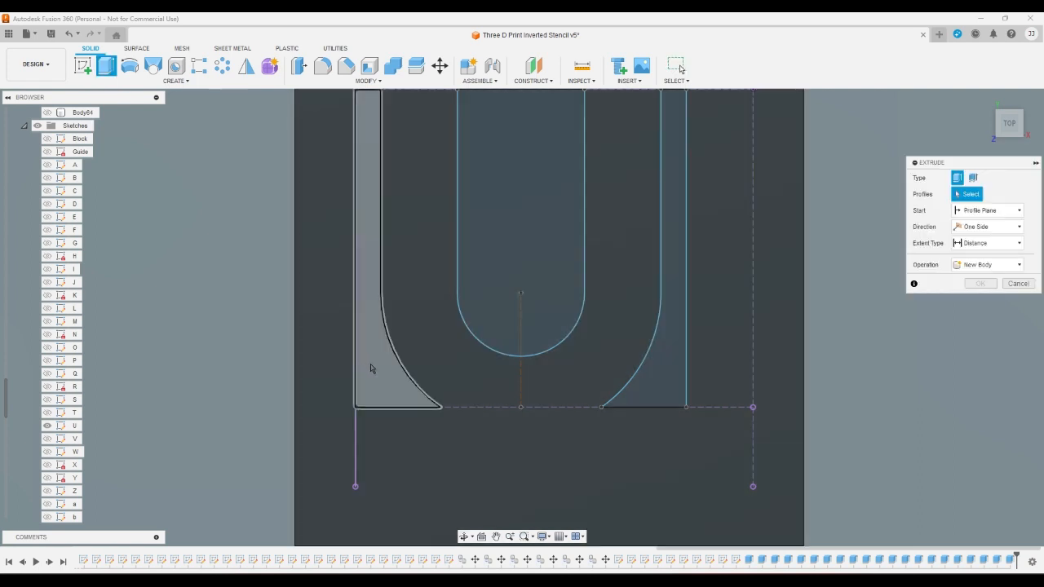
click(368, 366)
click(530, 277)
click(680, 389)
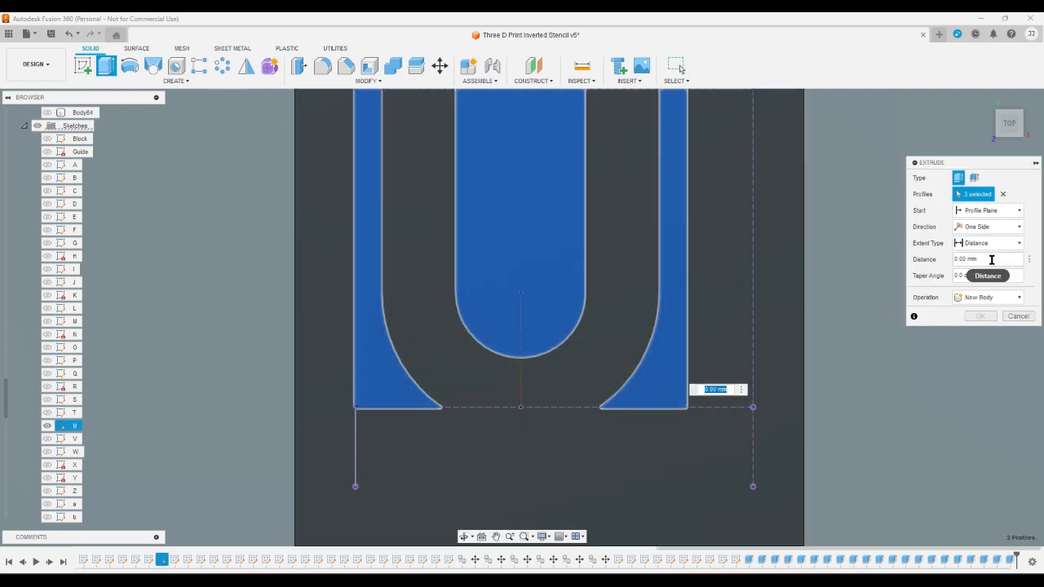
key(Escape)
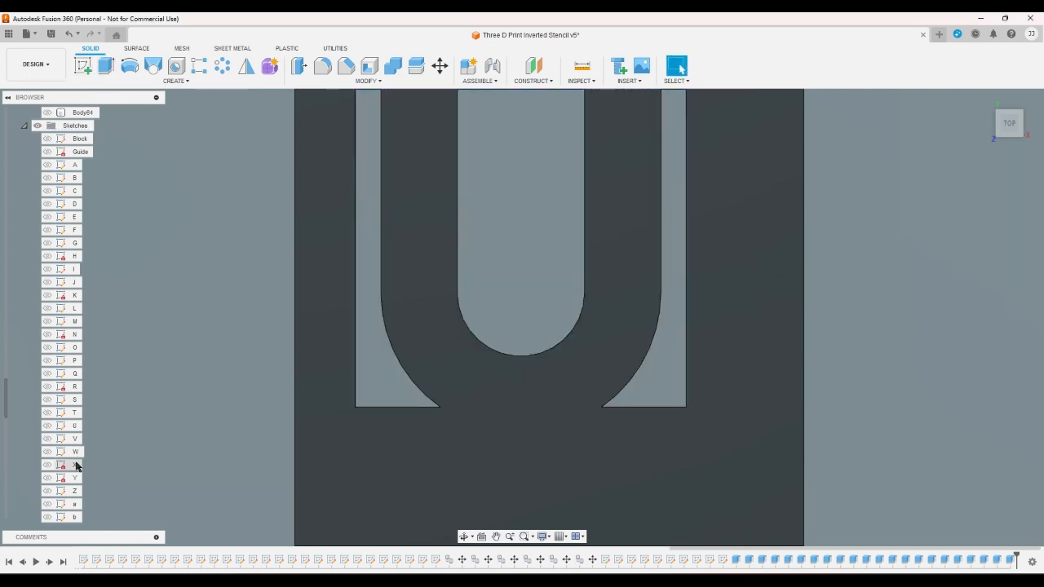
- Show sketch V and switch the visible body from Body21 to Body22
click(48, 438)
scroll(30, 461, up, 10)
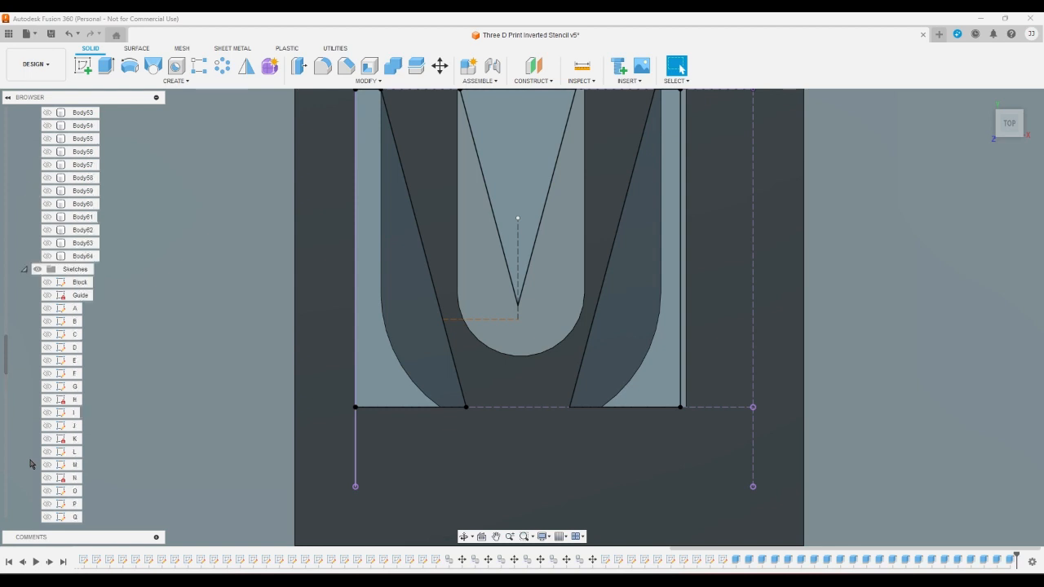
scroll(30, 463, up, 3)
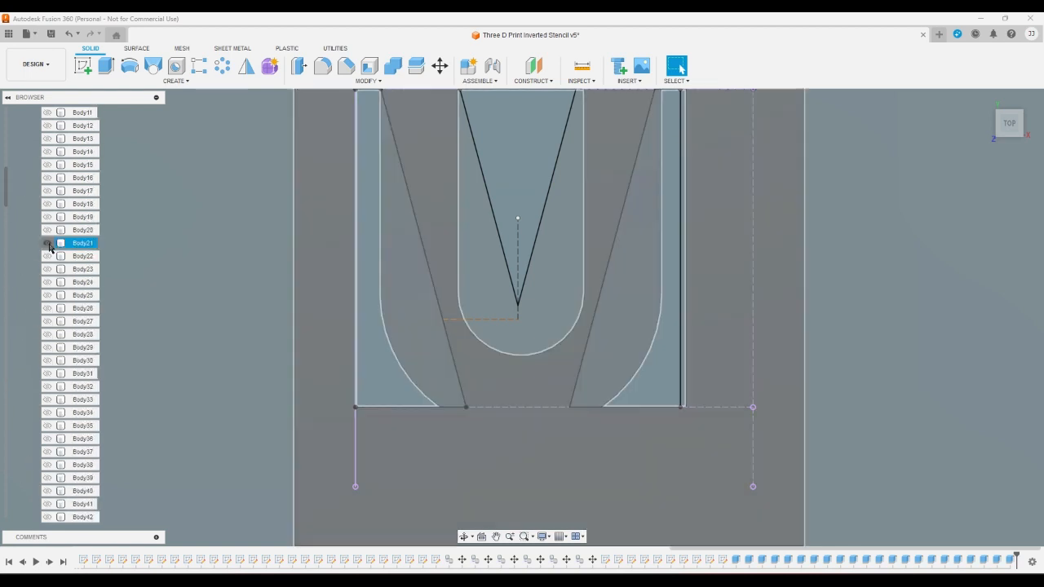
click(48, 244)
click(49, 257)
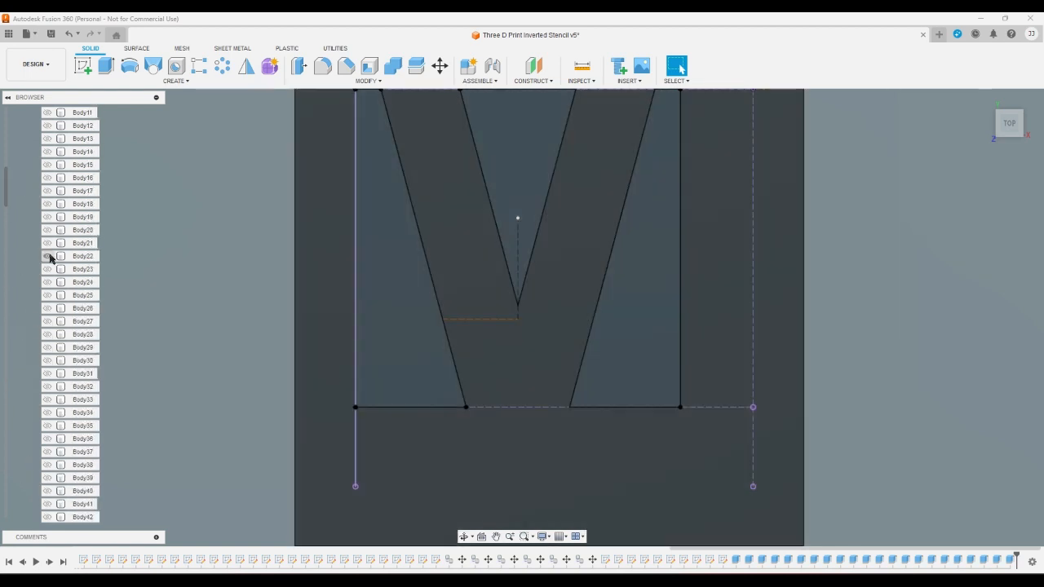
- Extrude the two outer side profiles and the inner triangular profile of the letter V as a cut through Body22
click(106, 69)
click(399, 270)
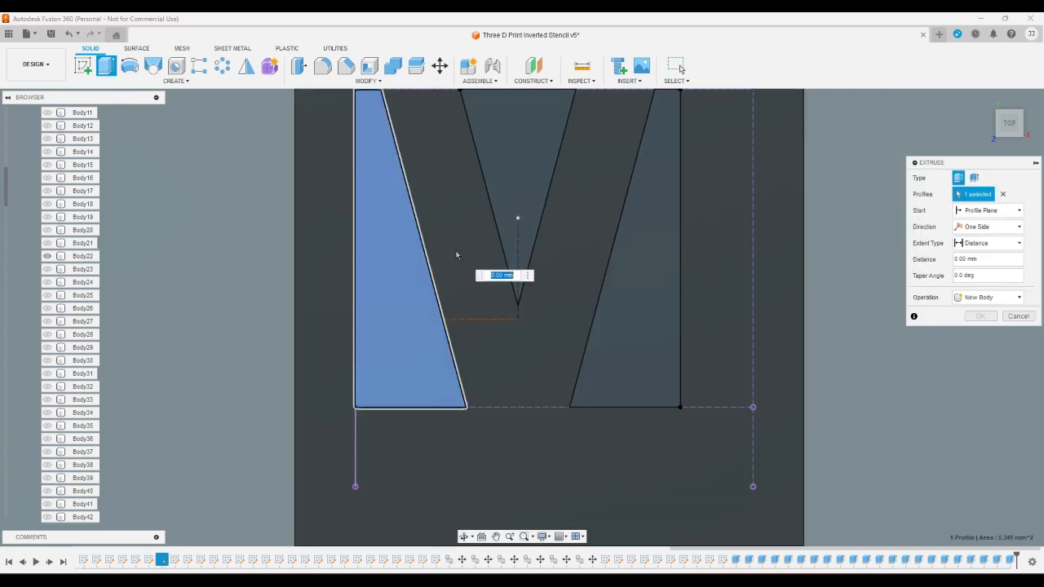
click(507, 202)
click(609, 347)
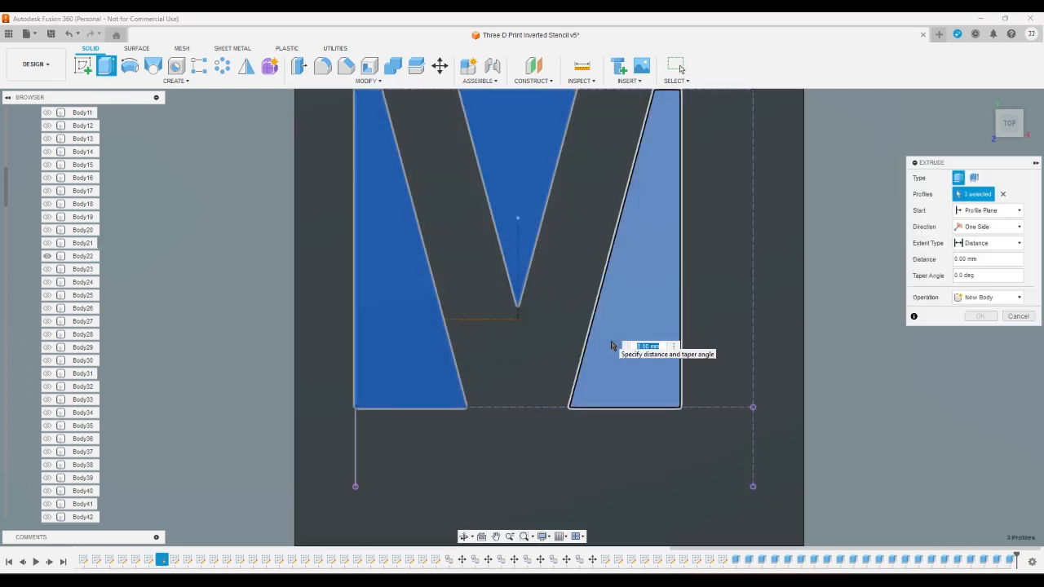
key(Escape)
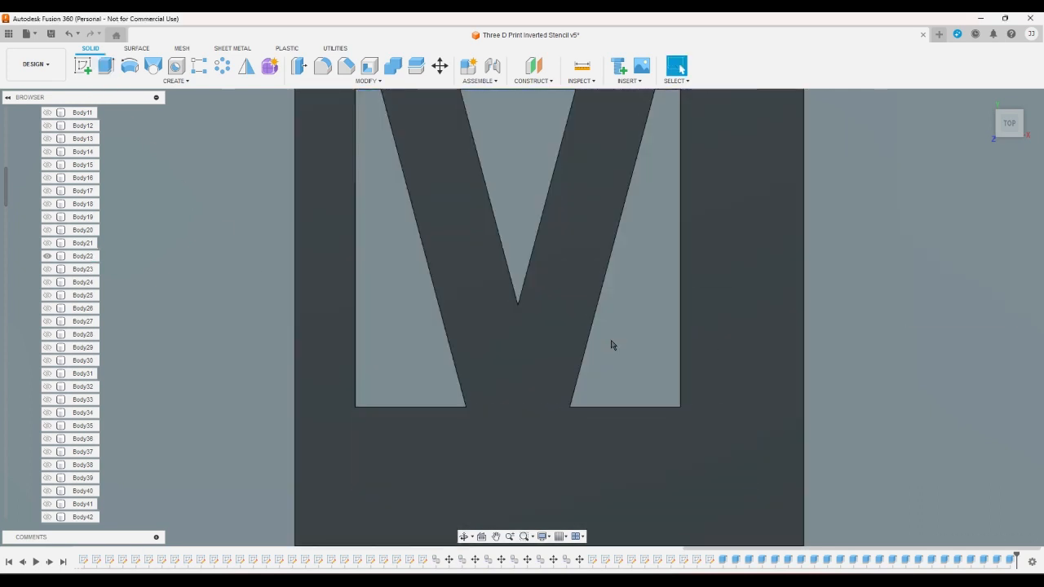
- Switch the visible body from Body22 to Body23 and show sketch W
click(47, 256)
click(48, 269)
scroll(34, 408, down, 4)
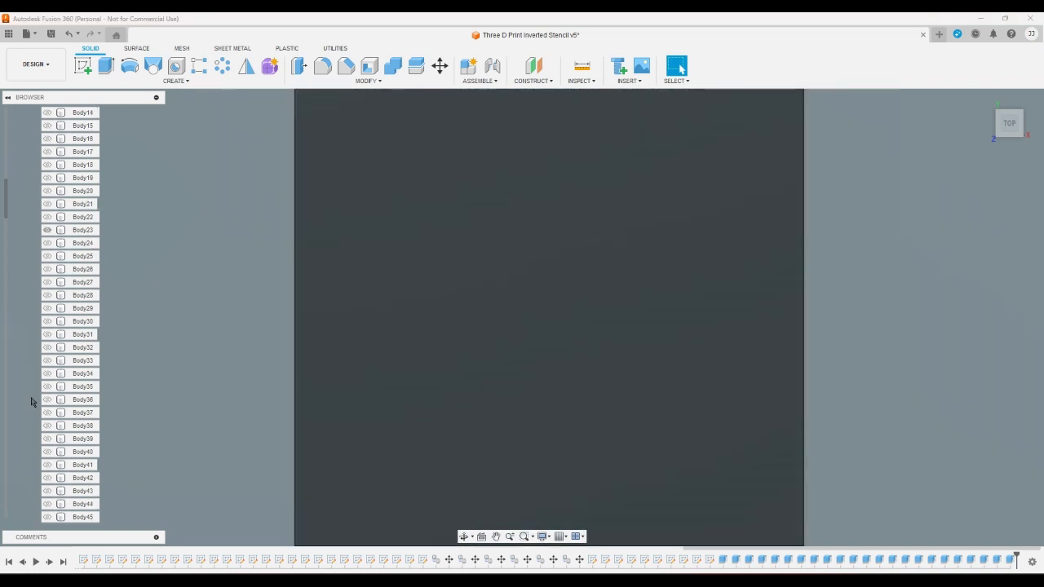
scroll(35, 415, down, 10)
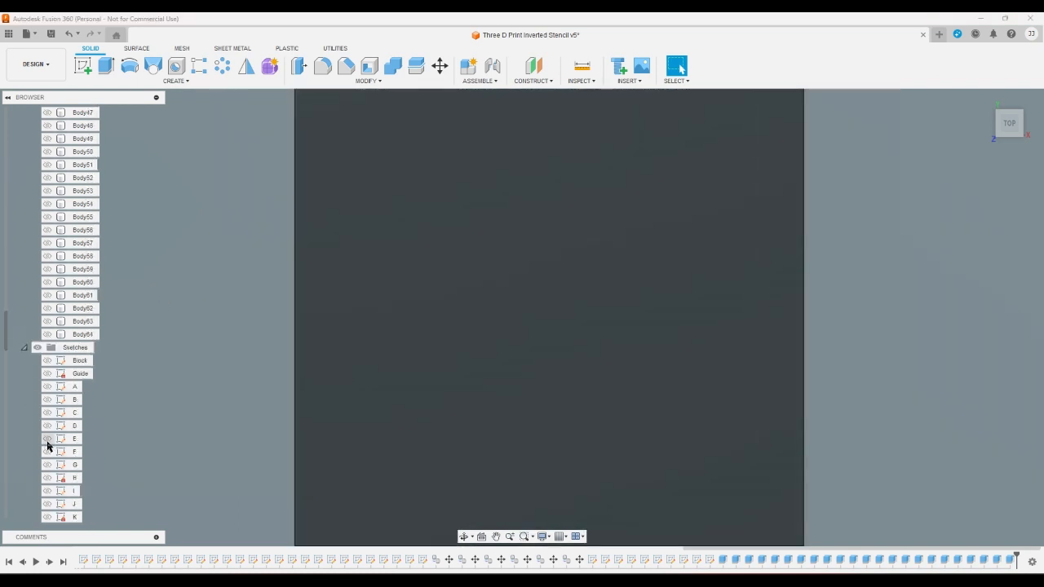
scroll(47, 445, down, 5)
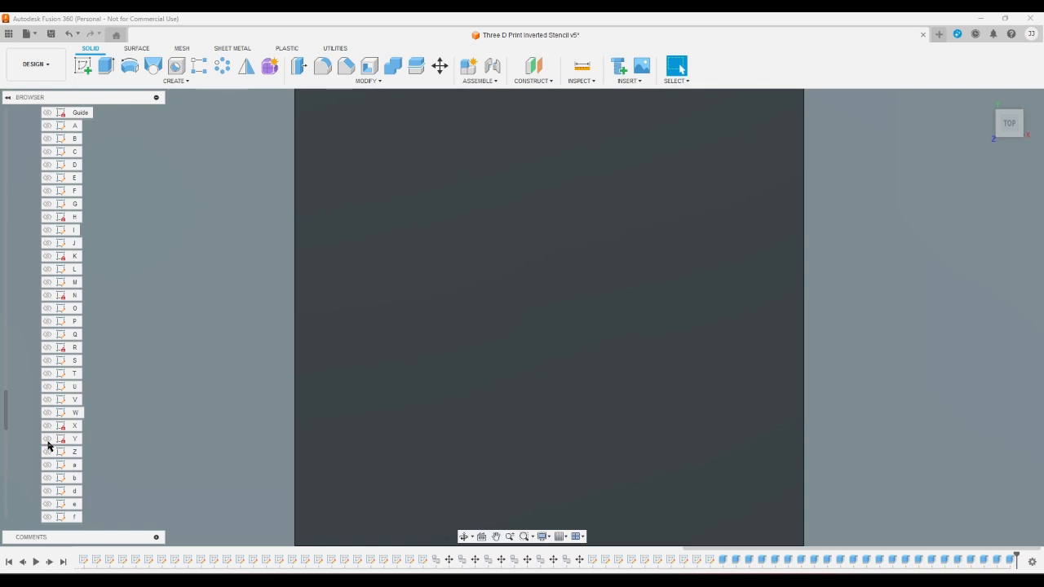
click(47, 412)
- Edit sketch W to round the upper middle peak between its two slanted lines with a 0.50 mm fillet, and finish the sketch
double_click(82, 413)
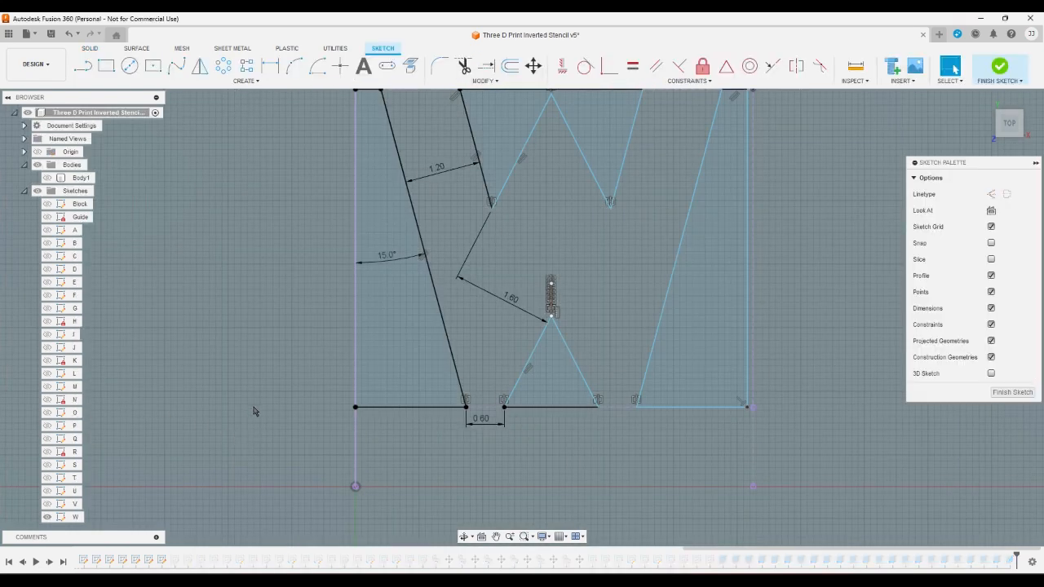
scroll(417, 238, up, 10)
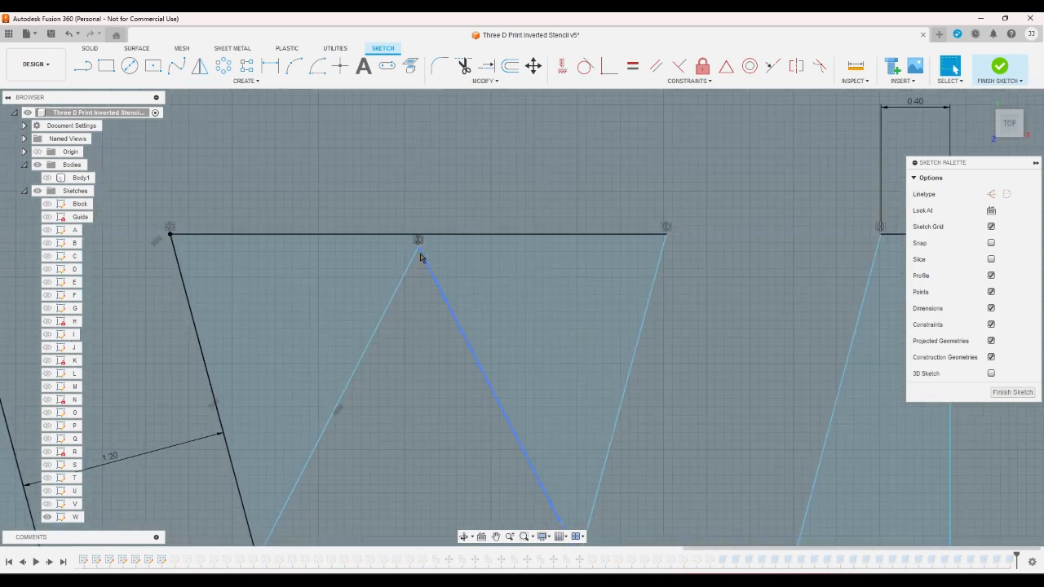
scroll(445, 257, down, 4)
scroll(440, 221, up, 2)
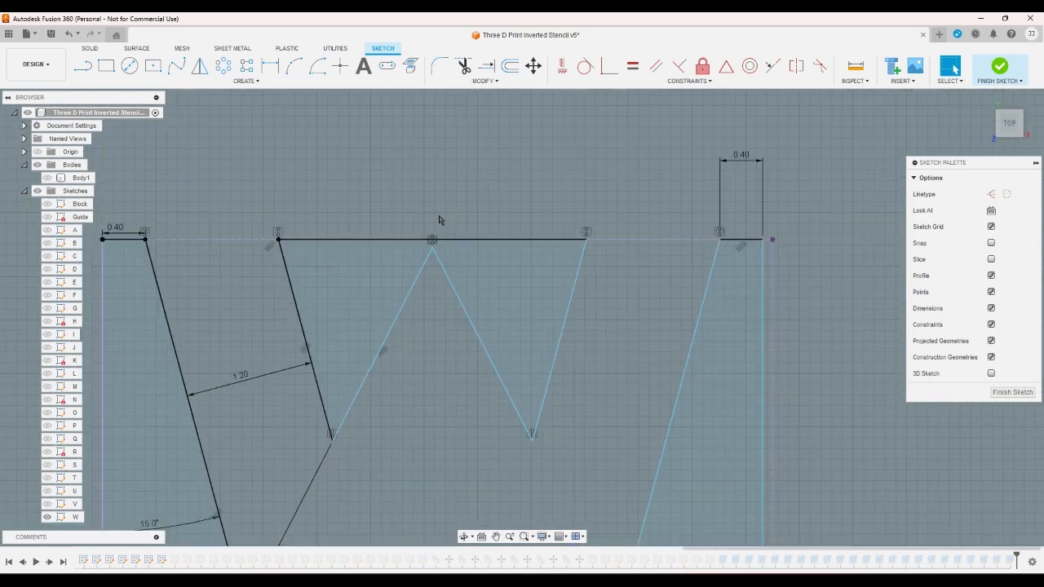
scroll(438, 220, down, 1)
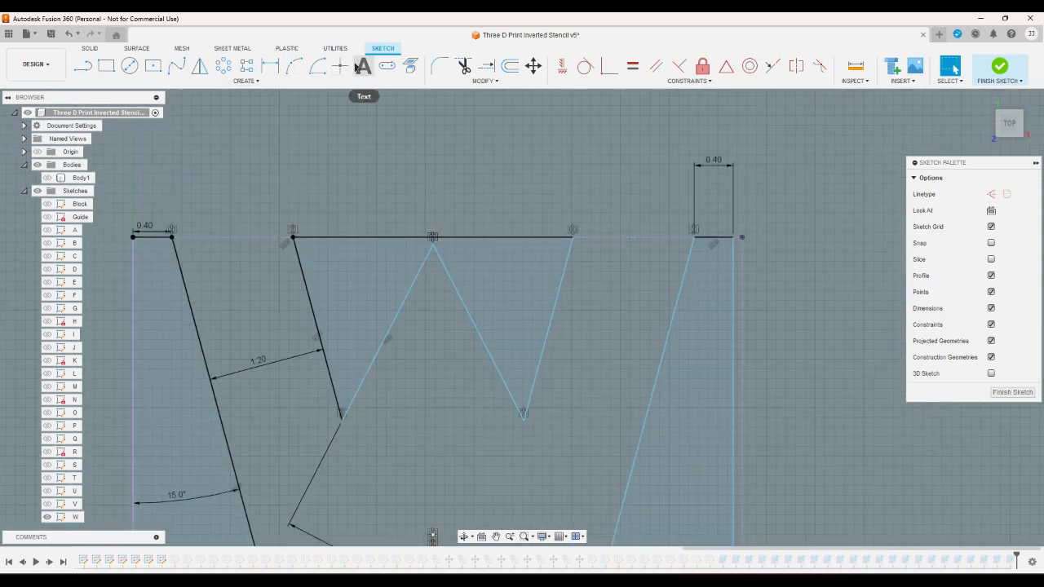
click(439, 65)
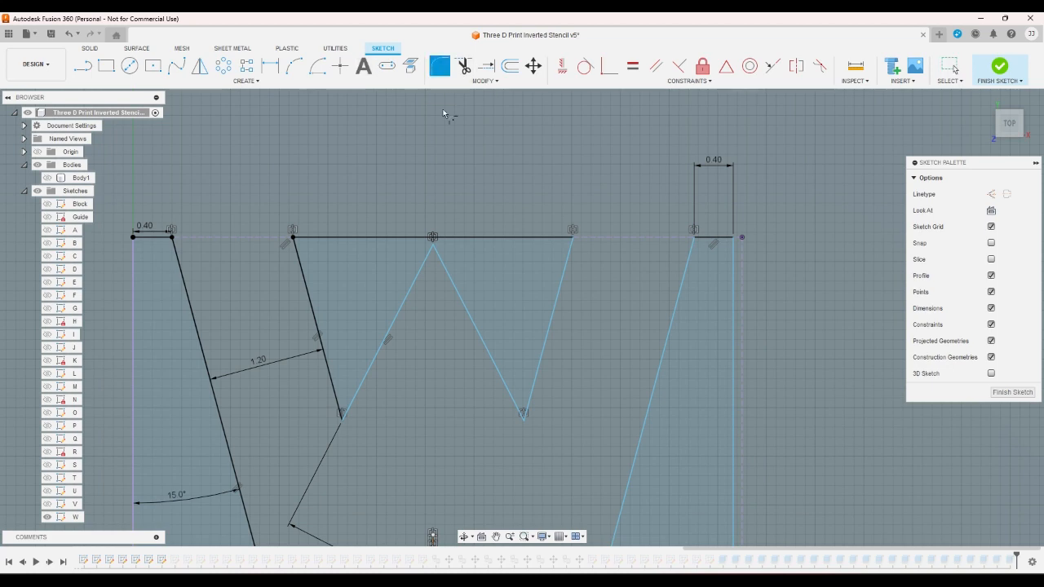
click(434, 260)
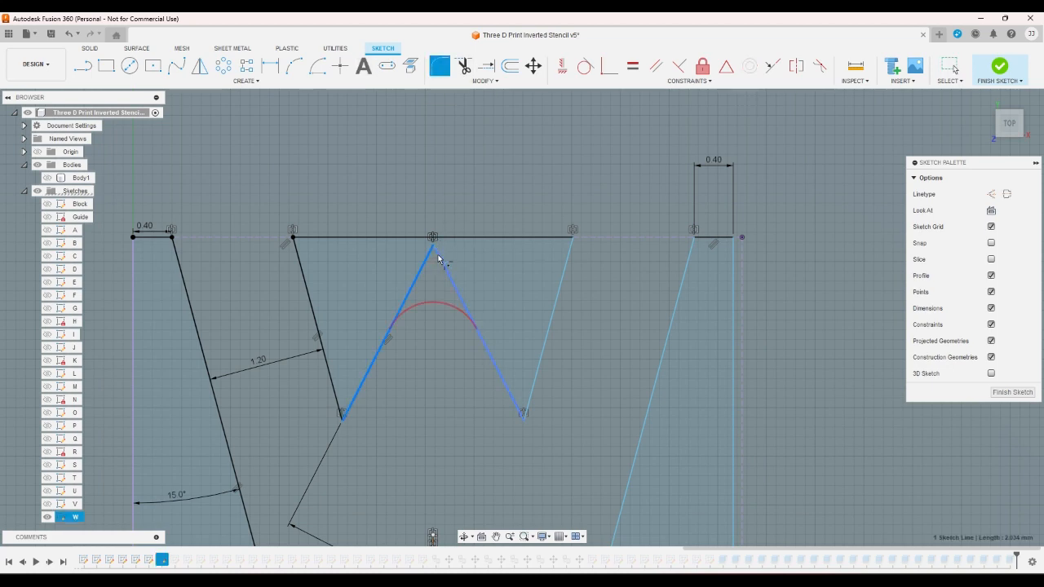
click(439, 259)
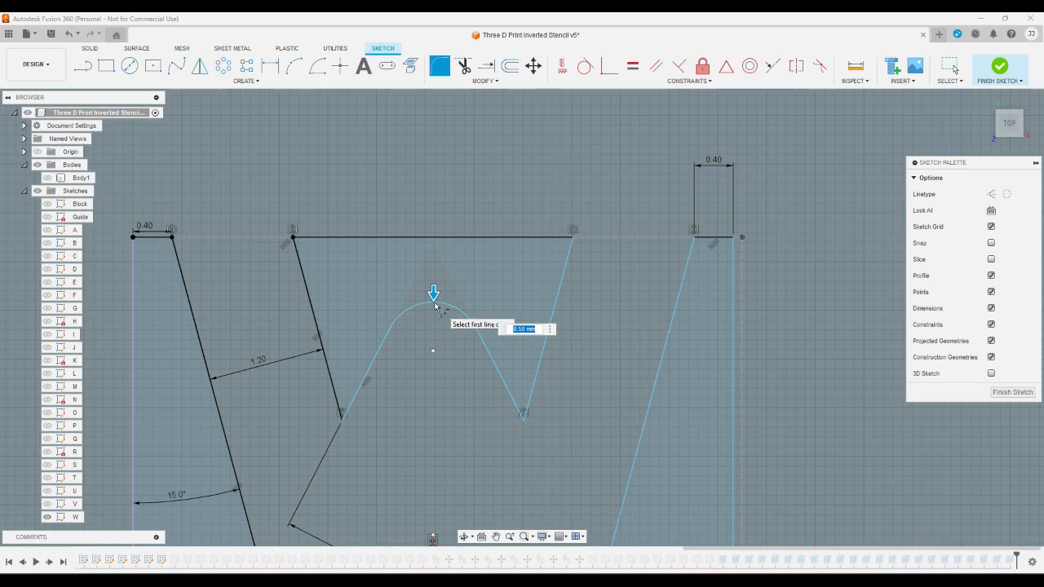
key(Return)
scroll(440, 304, down, 5)
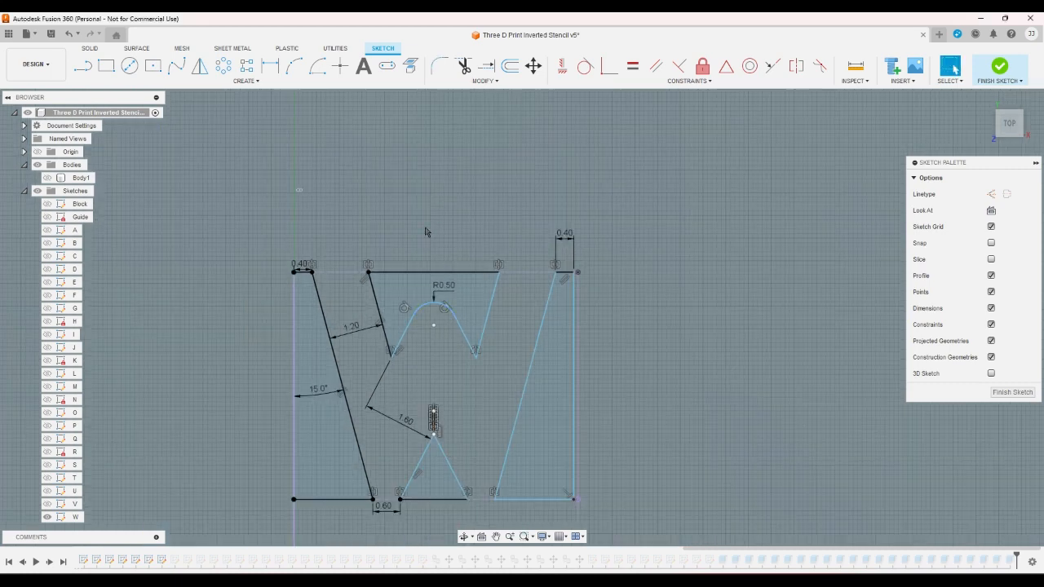
click(1002, 72)
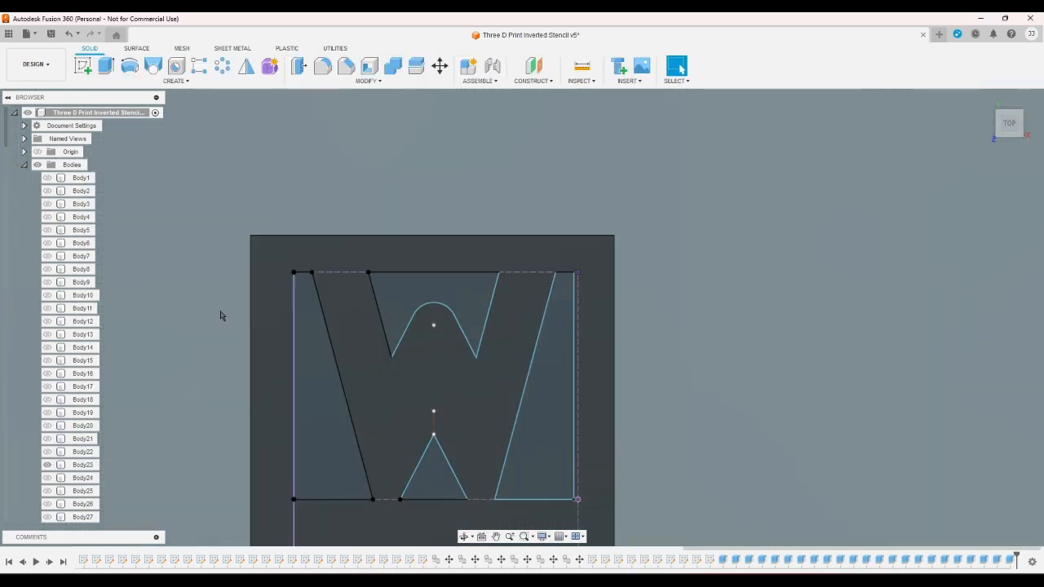
- Extrude the two outer side profiles, the lower triangle and the rounded upper profile of the letter W as a cut through Body23
click(105, 65)
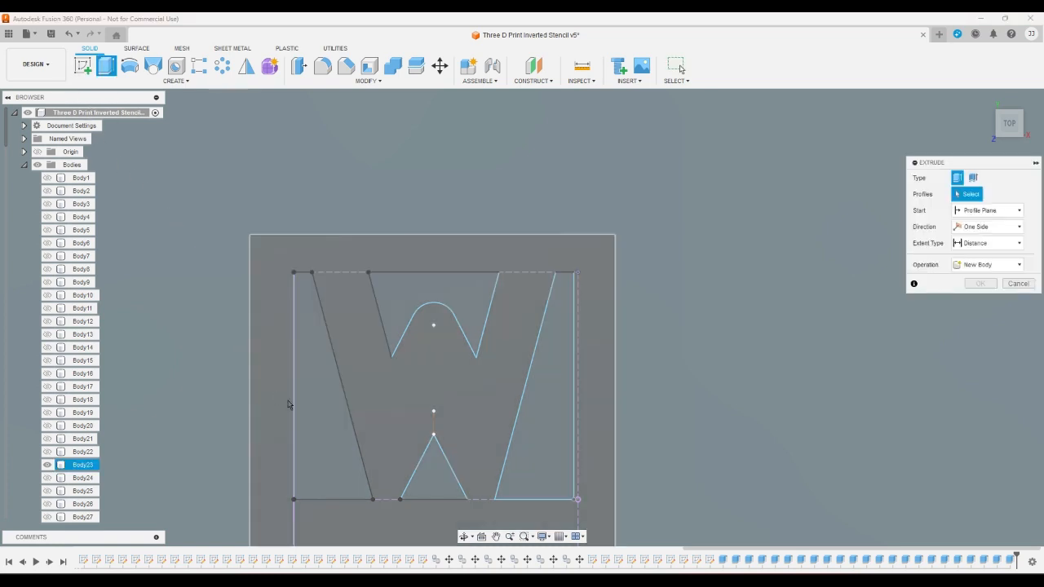
click(310, 419)
click(420, 480)
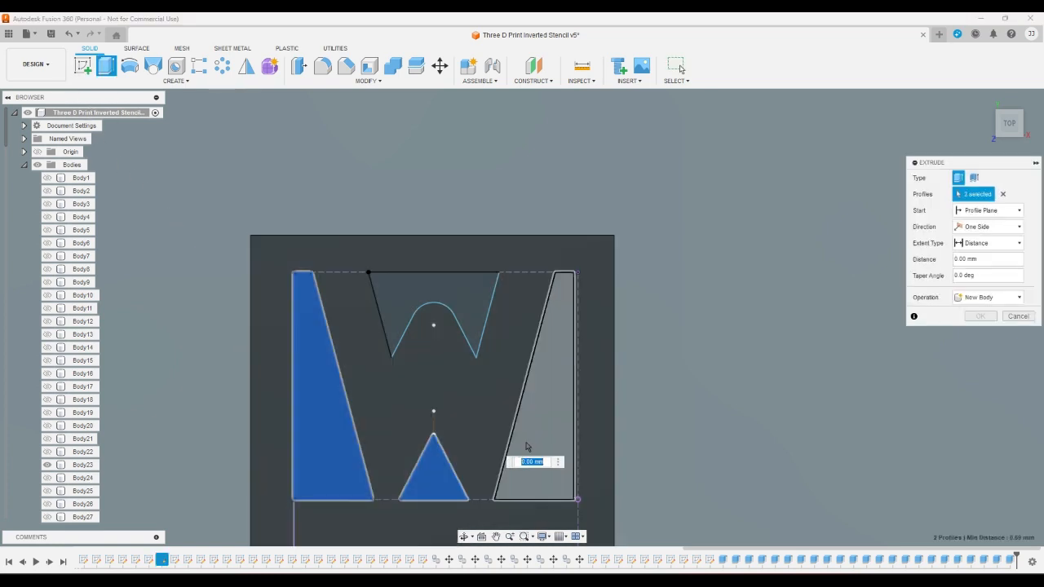
click(527, 447)
click(470, 319)
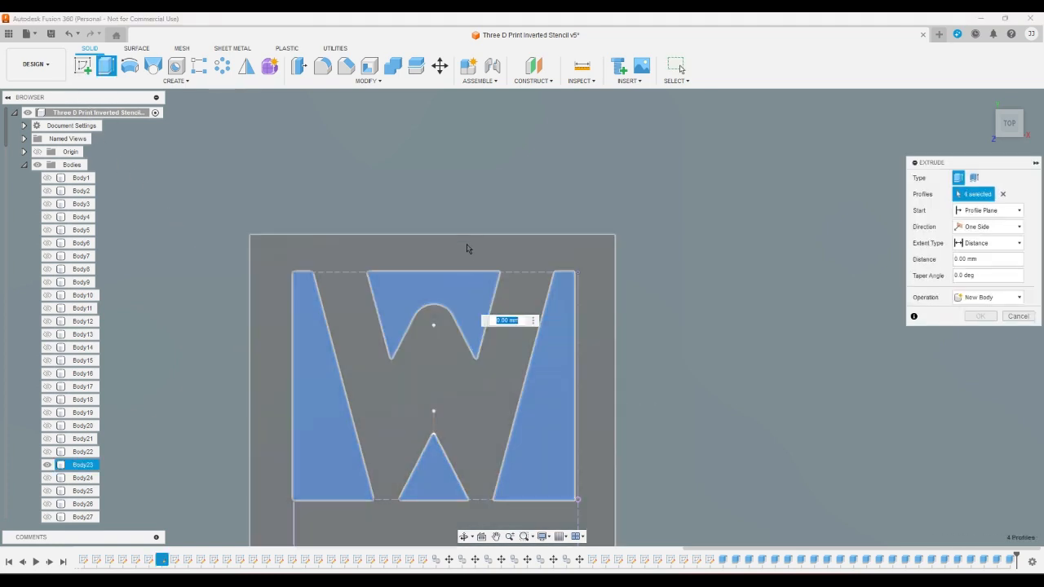
key(Escape)
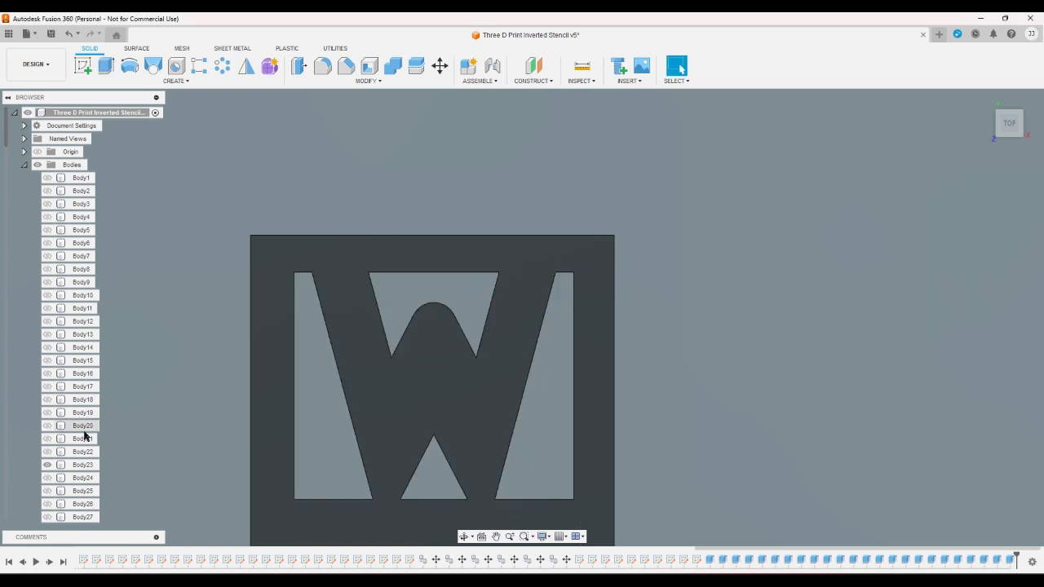
- Switch the visible body from Body23 to Body24 and show sketch X
click(47, 465)
click(47, 478)
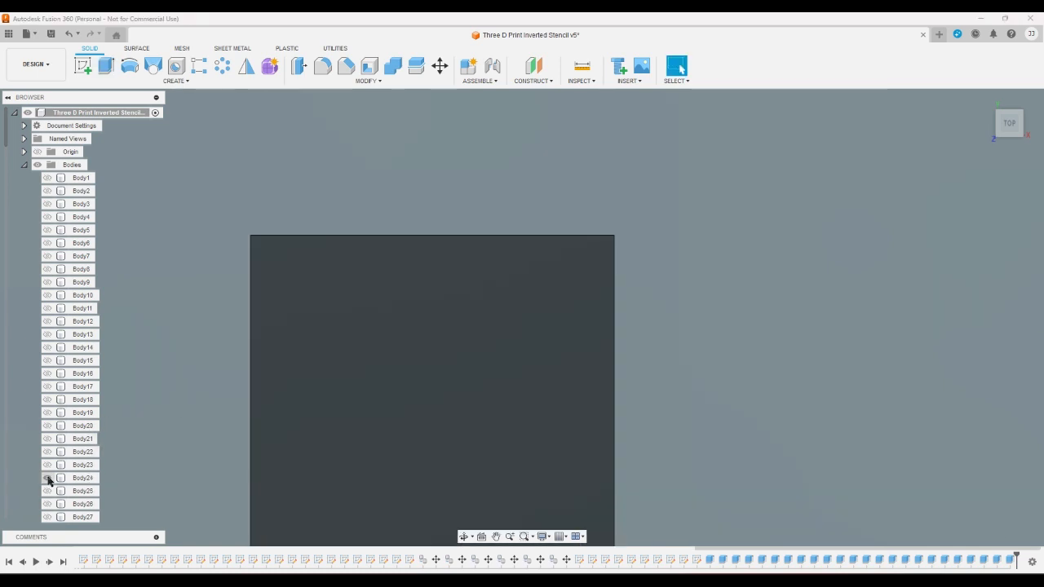
scroll(48, 481, down, 10)
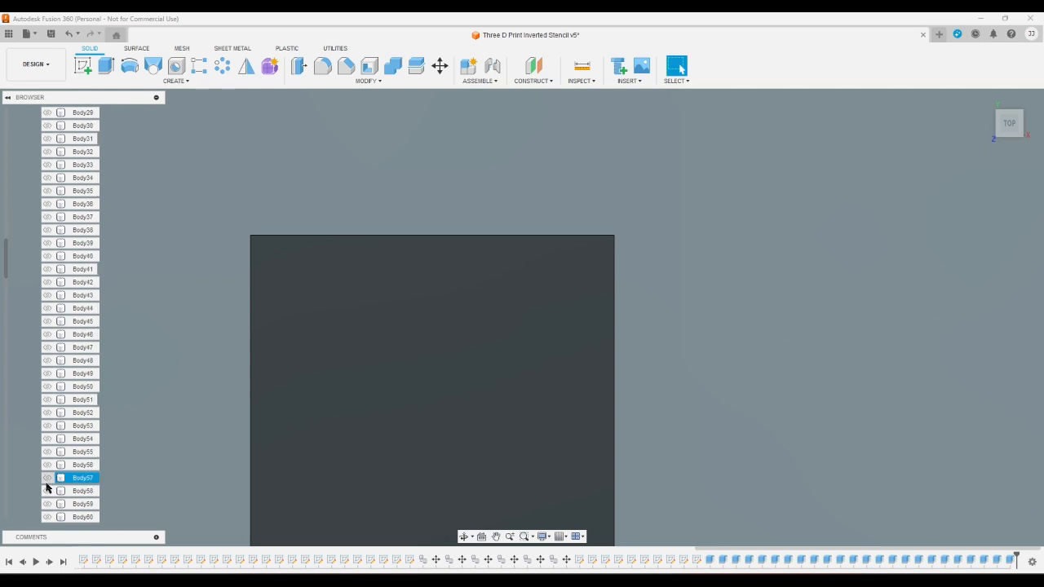
scroll(47, 487, down, 10)
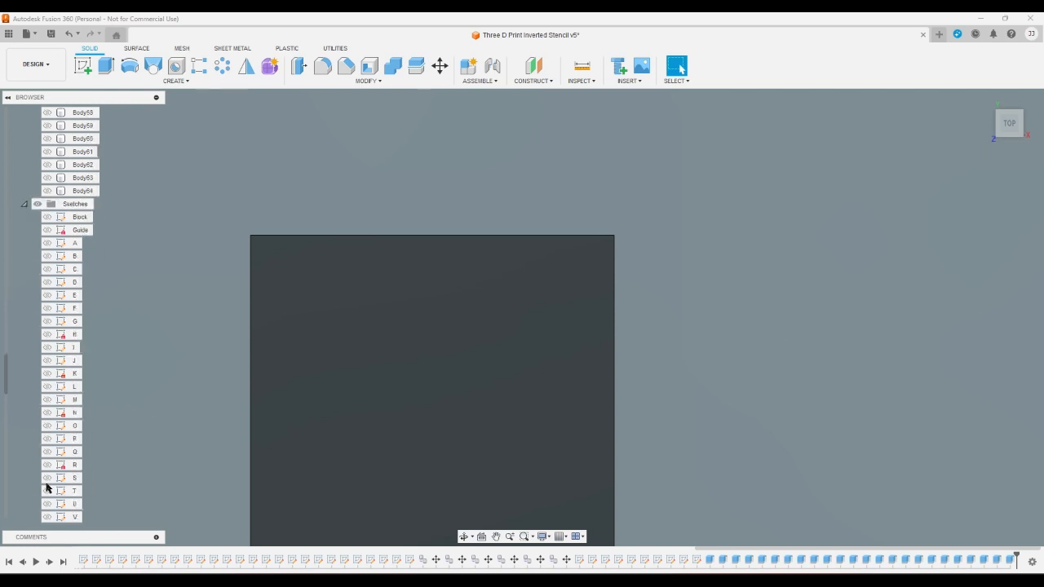
scroll(46, 487, down, 3)
click(47, 426)
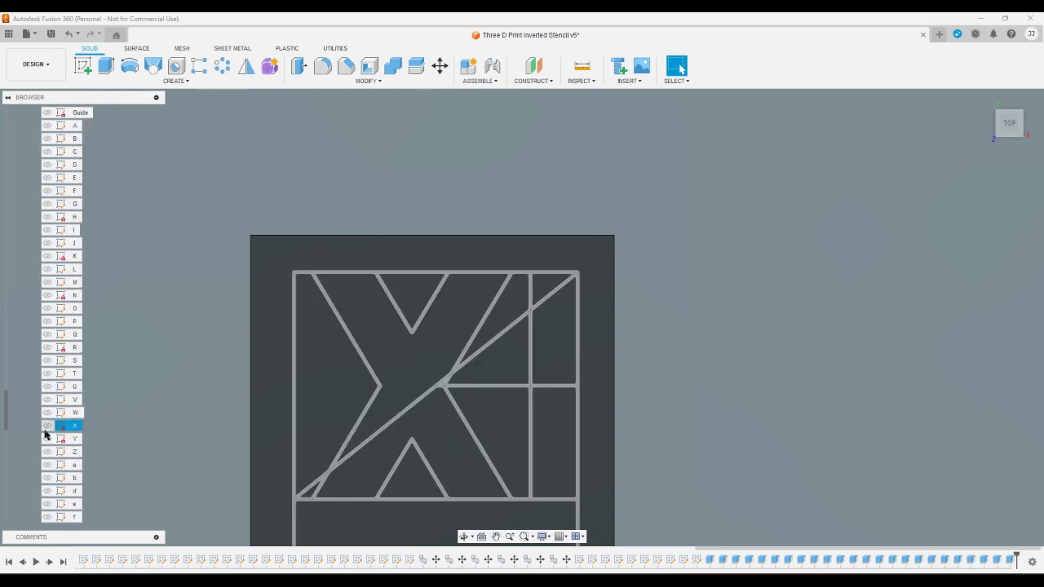
click(47, 426)
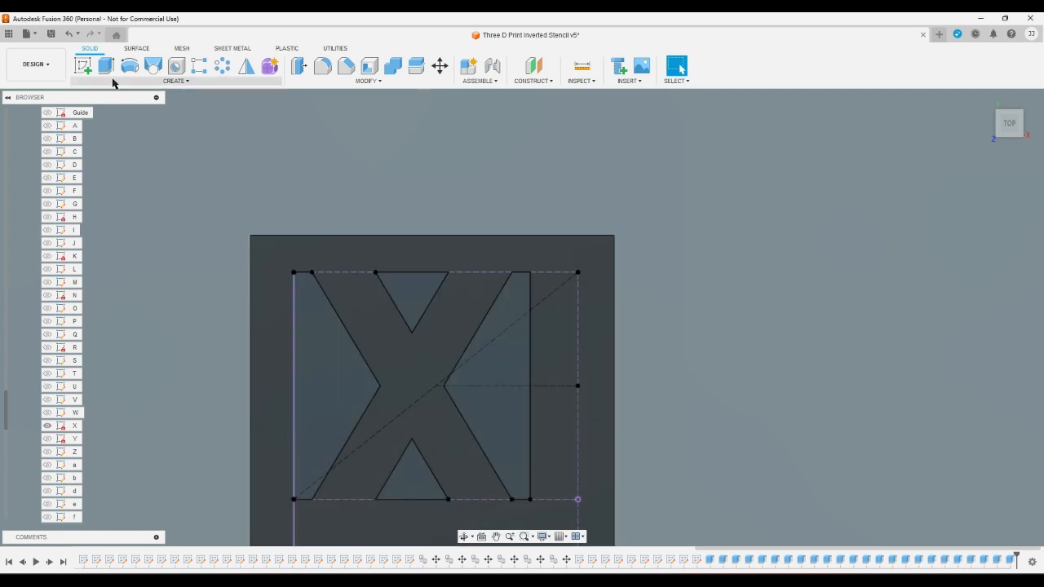
- Extrude the four profiles surrounding the letter X's crossing strokes as a cut through Body24
click(105, 65)
click(310, 356)
click(399, 295)
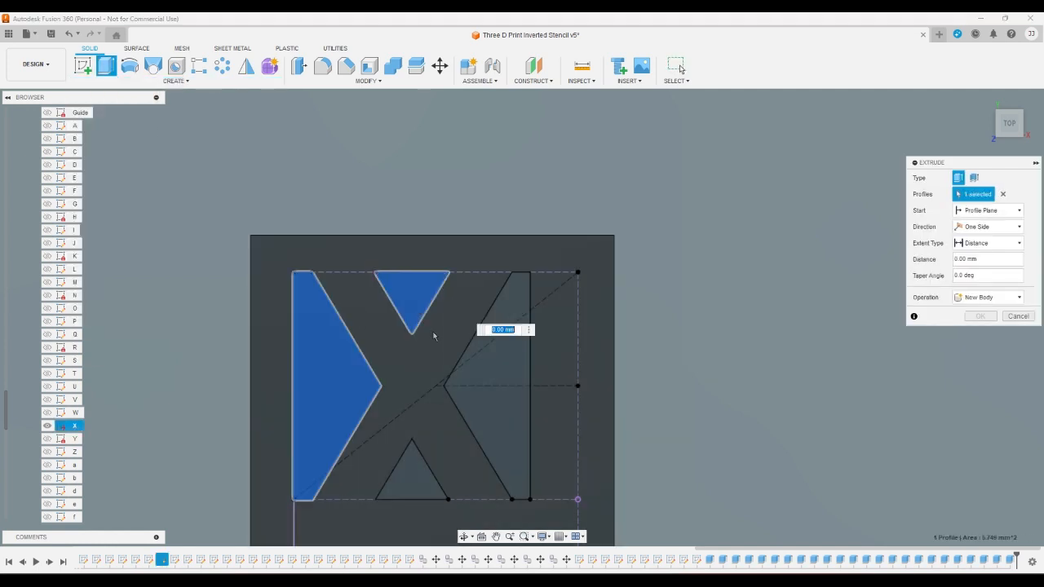
click(475, 380)
click(418, 484)
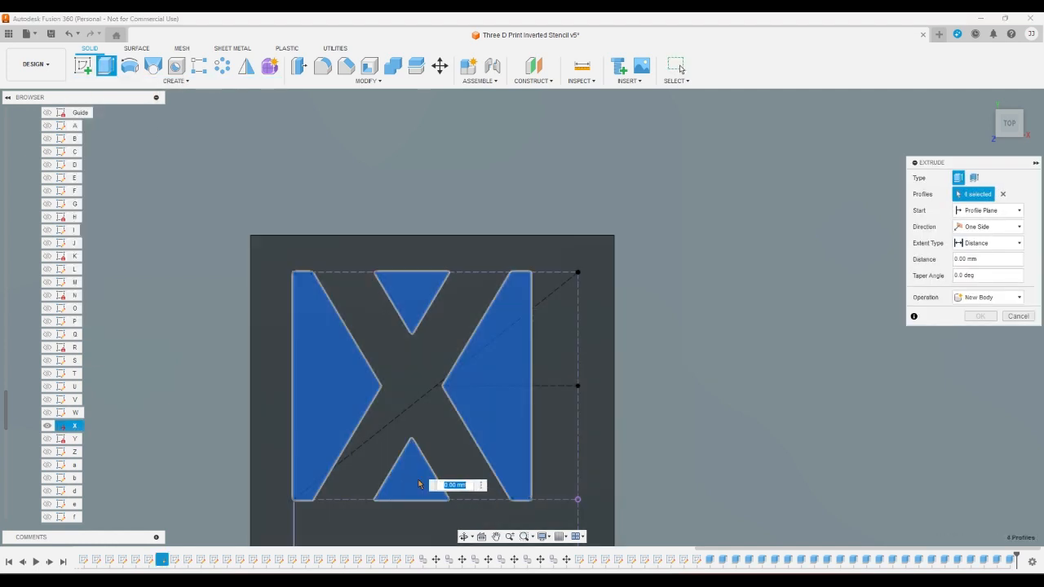
key(Return)
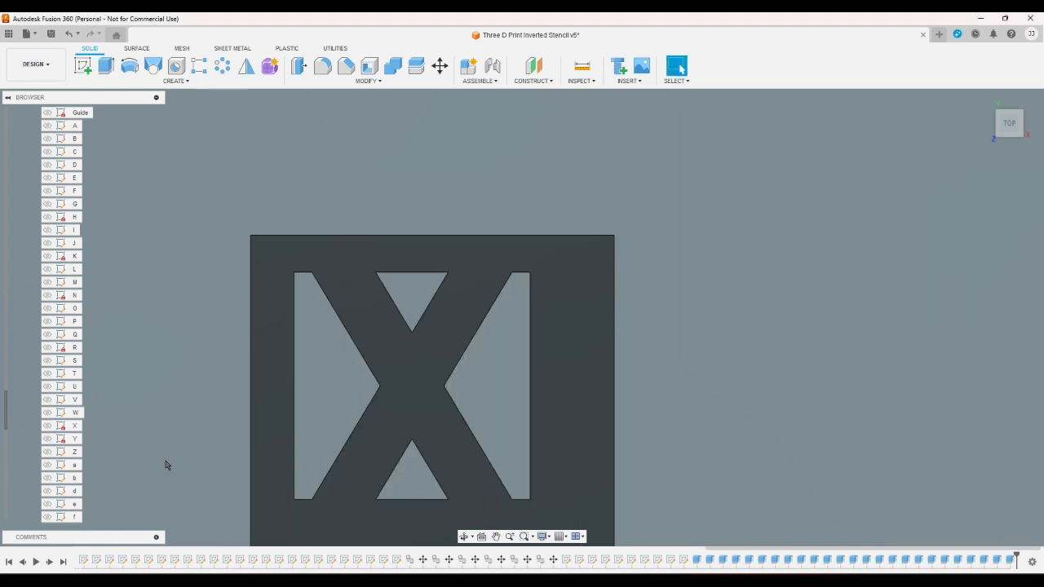
- Show sketch Y and switch the visible body from Body24 to Body25
click(47, 438)
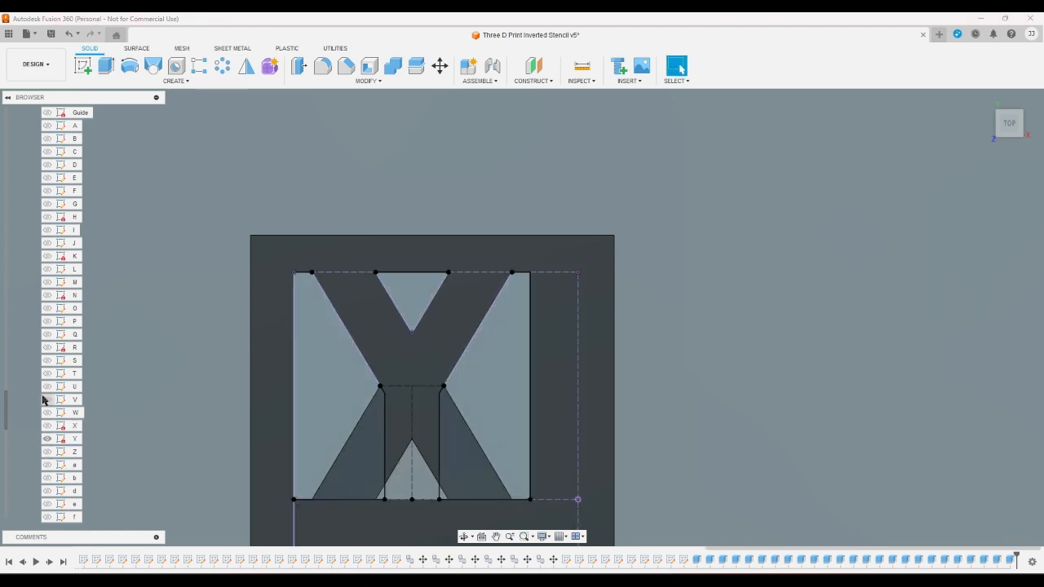
scroll(20, 348, up, 2)
scroll(20, 348, up, 12)
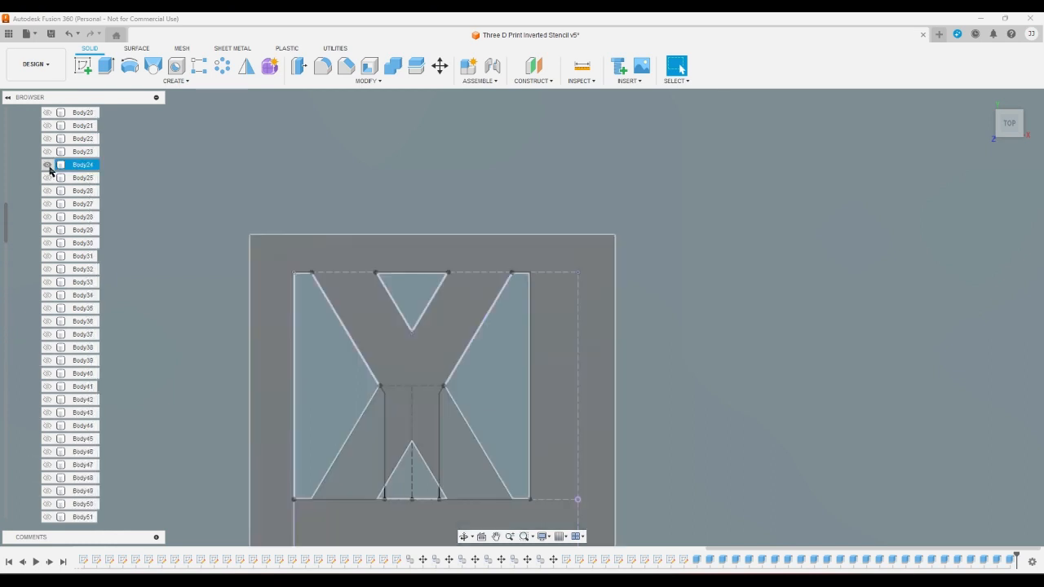
click(46, 165)
click(47, 178)
- Extrude the two outer side profiles and the upper triangular profile of the letter Y as a cut through Body25
click(105, 65)
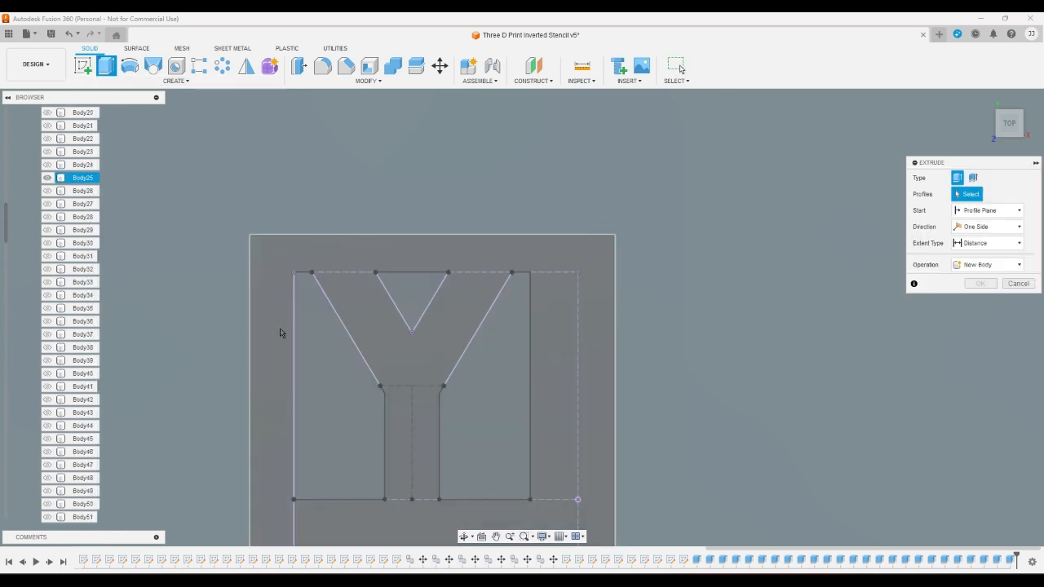
click(331, 334)
click(471, 410)
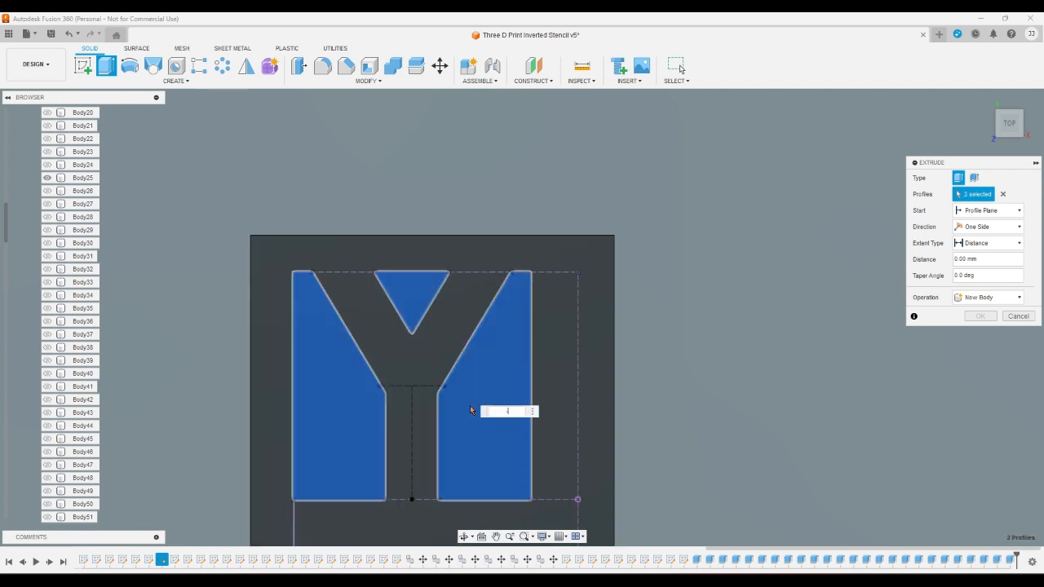
key(Escape)
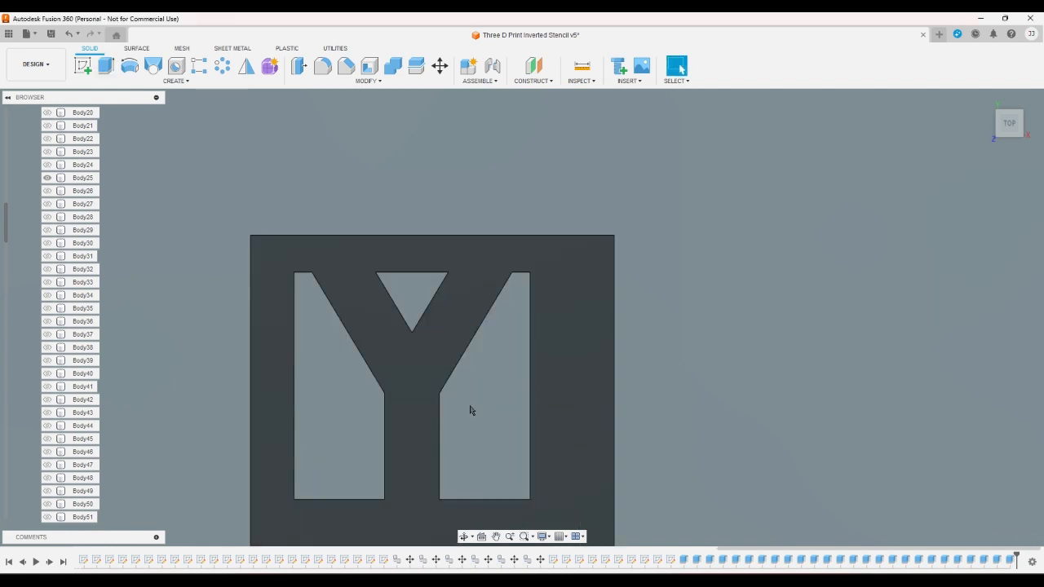
- Switch the visible body from Body25 to Body26 and show the uppercase sketch Z
click(48, 178)
click(47, 190)
scroll(27, 277, down, 10)
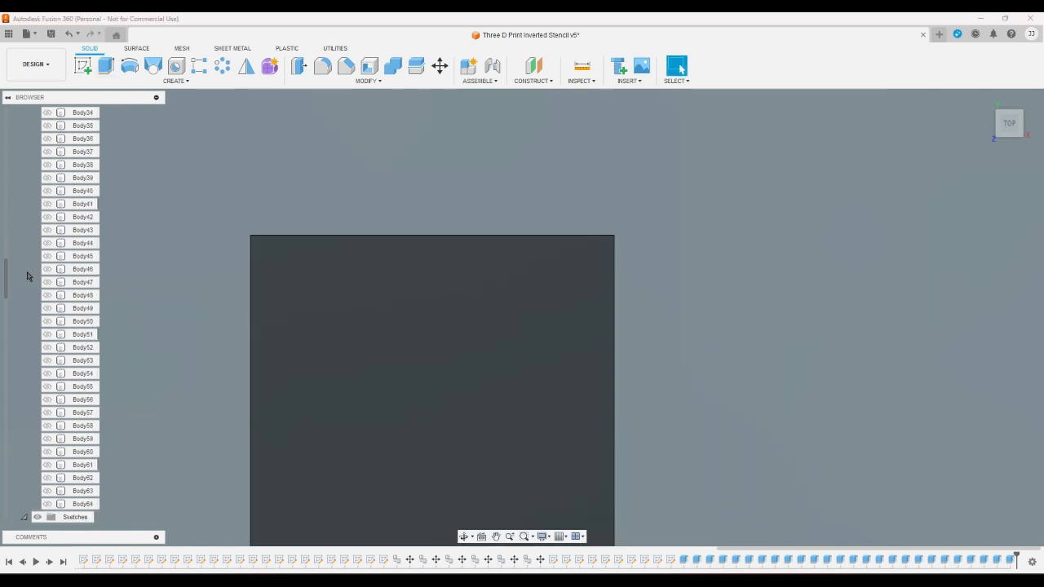
scroll(21, 427, down, 4)
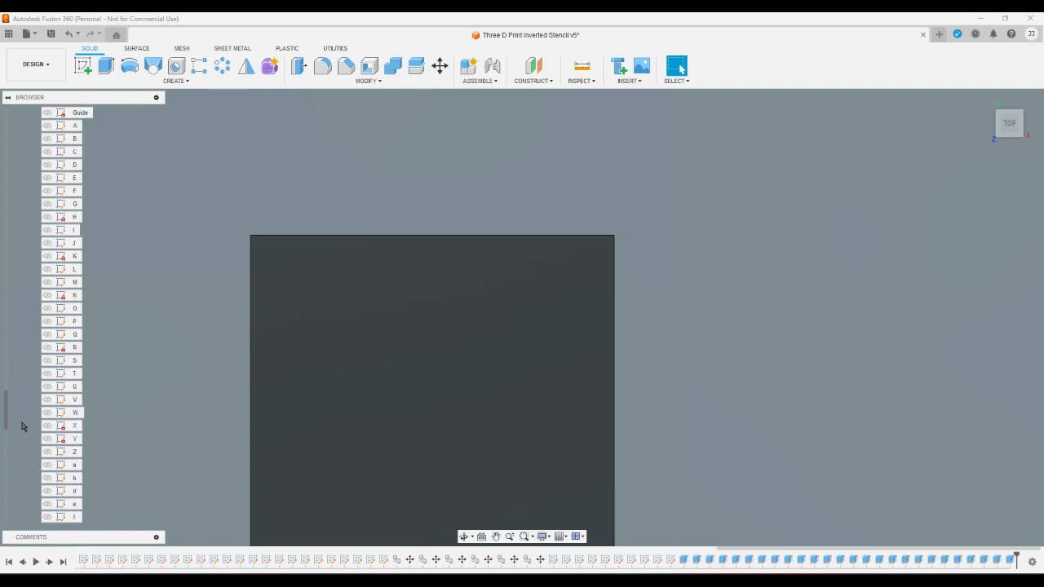
click(47, 413)
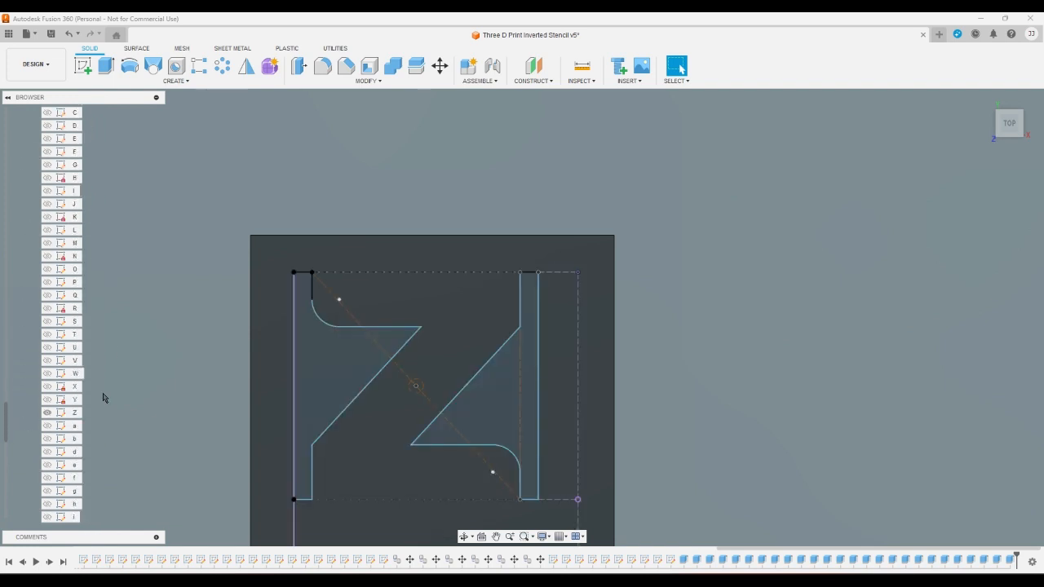
- Extrude the two profiles on either side of the letter Z's diagonal as a cut through Body26
click(105, 66)
click(345, 382)
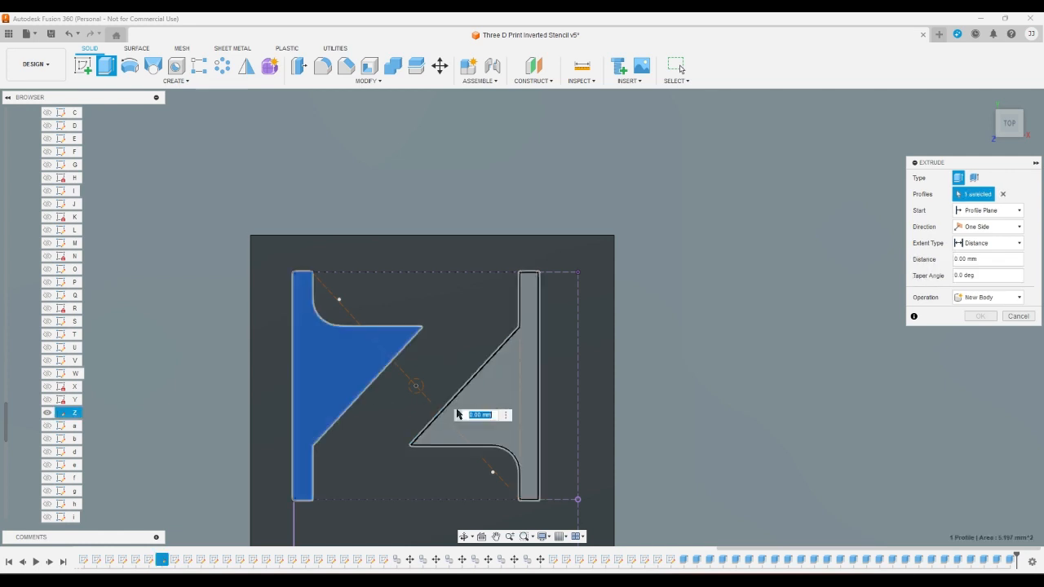
click(481, 402)
key(Escape)
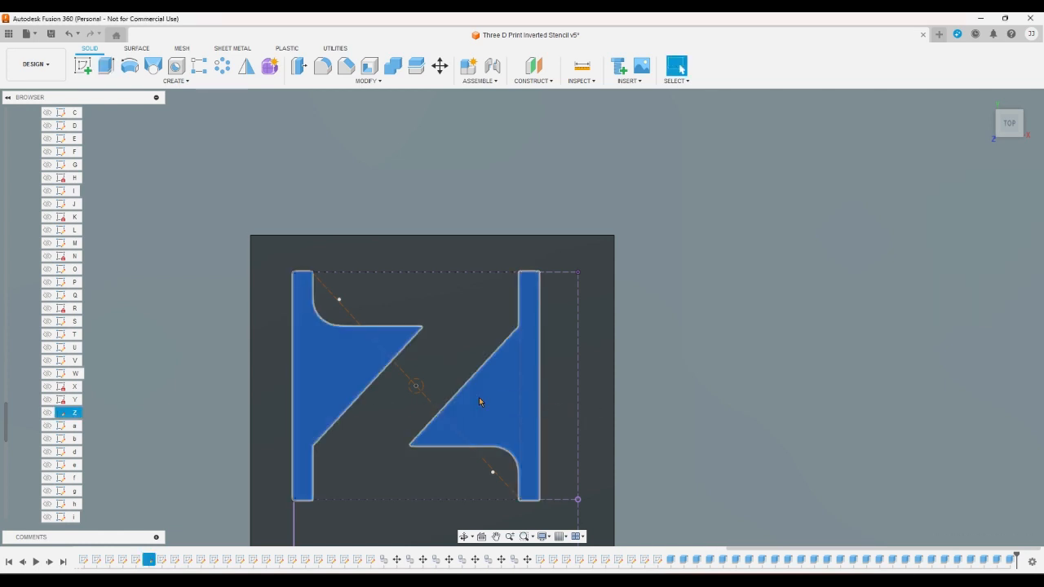
- Show the lowercase sketch a and switch the visible body from Body26 to Body27
click(47, 427)
scroll(28, 440, up, 20)
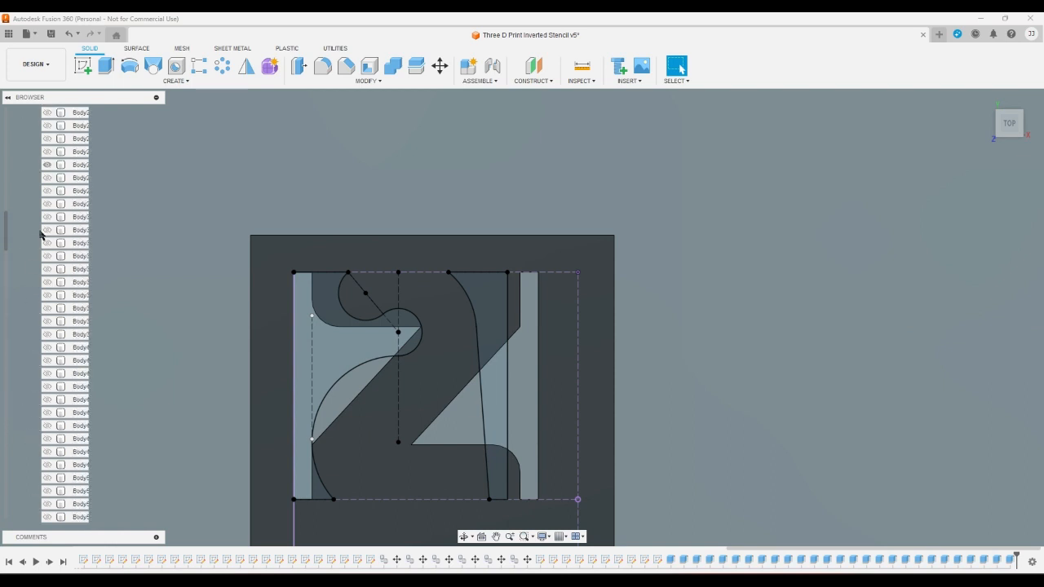
click(46, 165)
click(47, 178)
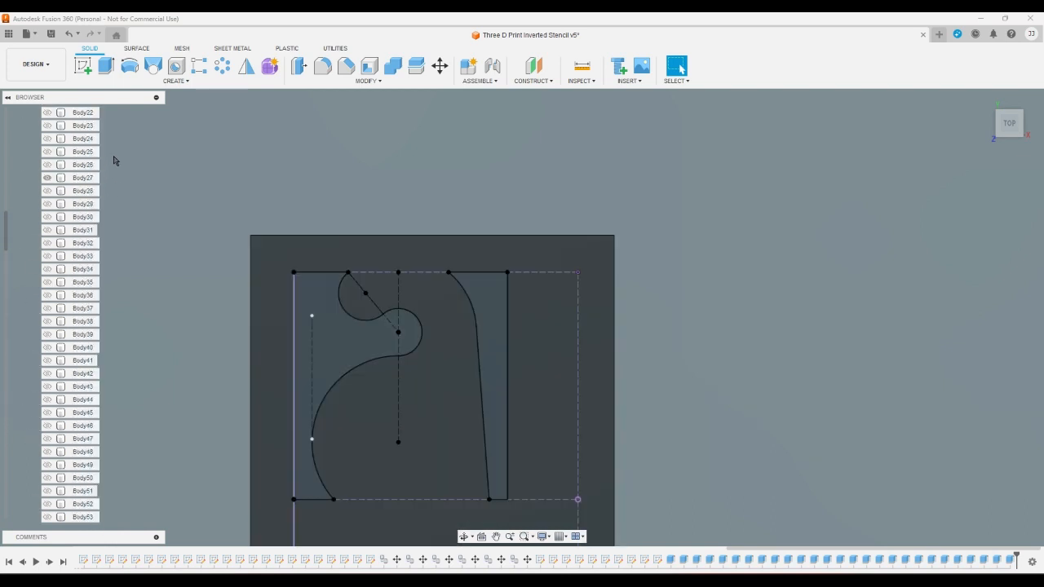
- Extrude the curved left profile and the narrow right profile of the lowercase a as a cut through Body27
click(106, 70)
click(317, 308)
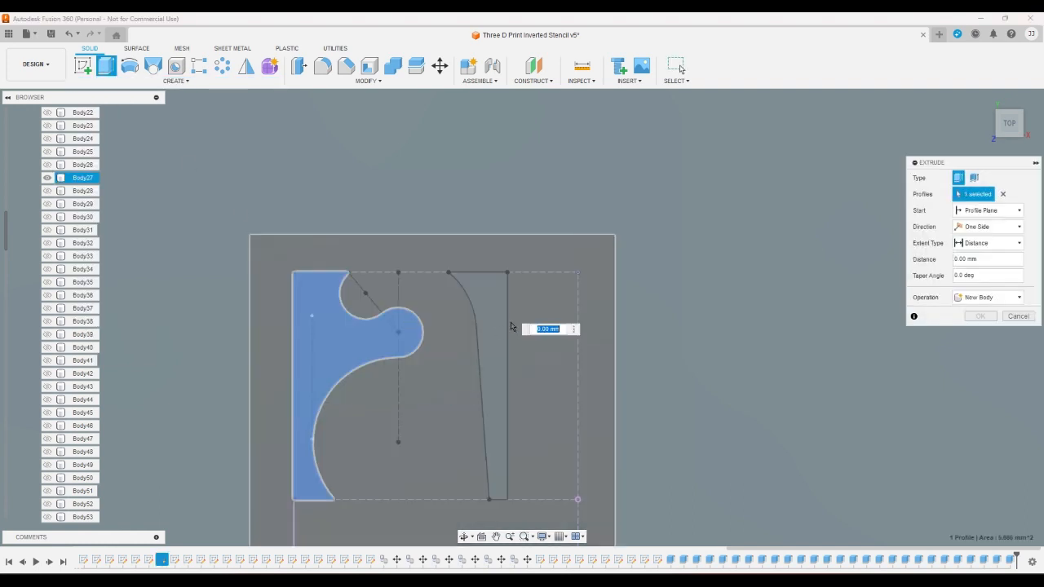
click(489, 317)
text(-1)
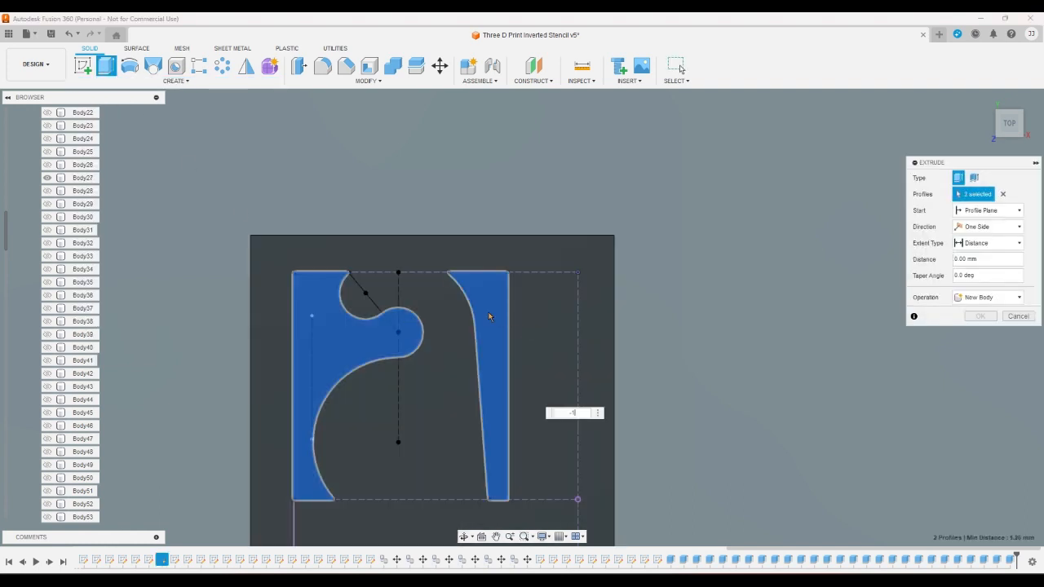
key(Return)
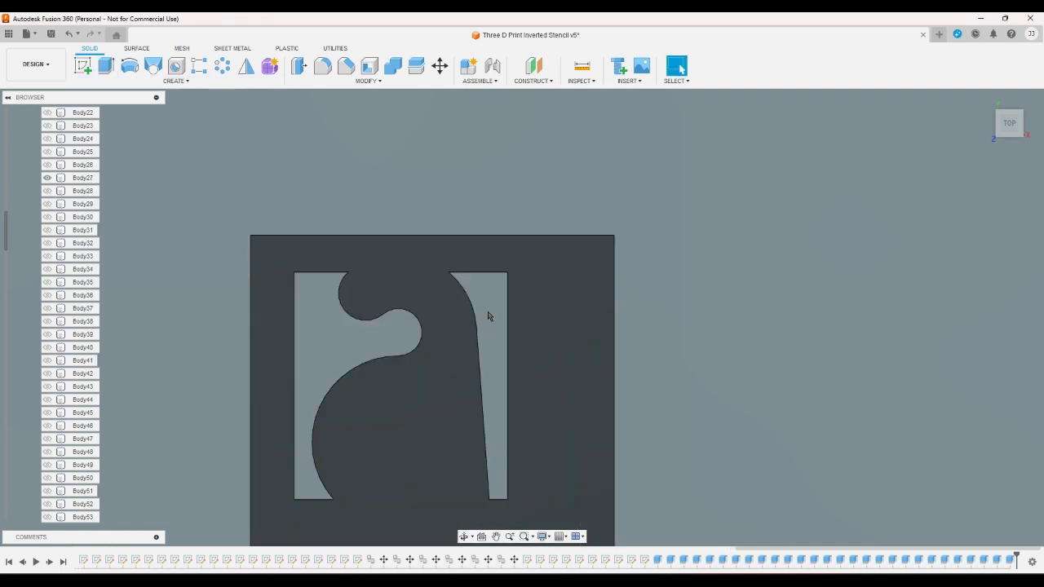
- Switch the visible body from Body27 to Body28 and show the lowercase sketch b
click(48, 178)
click(48, 191)
scroll(22, 277, down, 6)
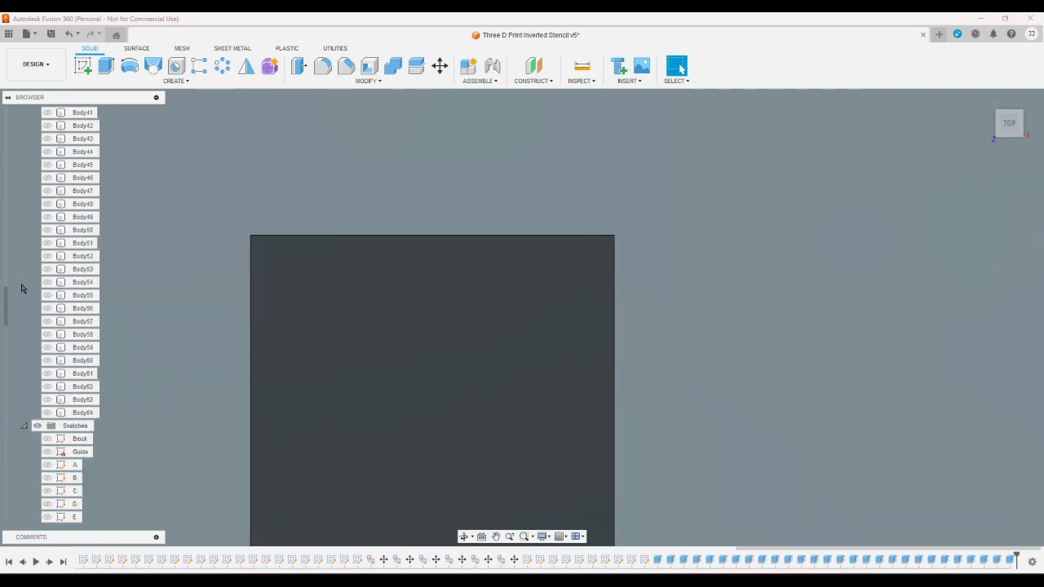
scroll(22, 288, down, 10)
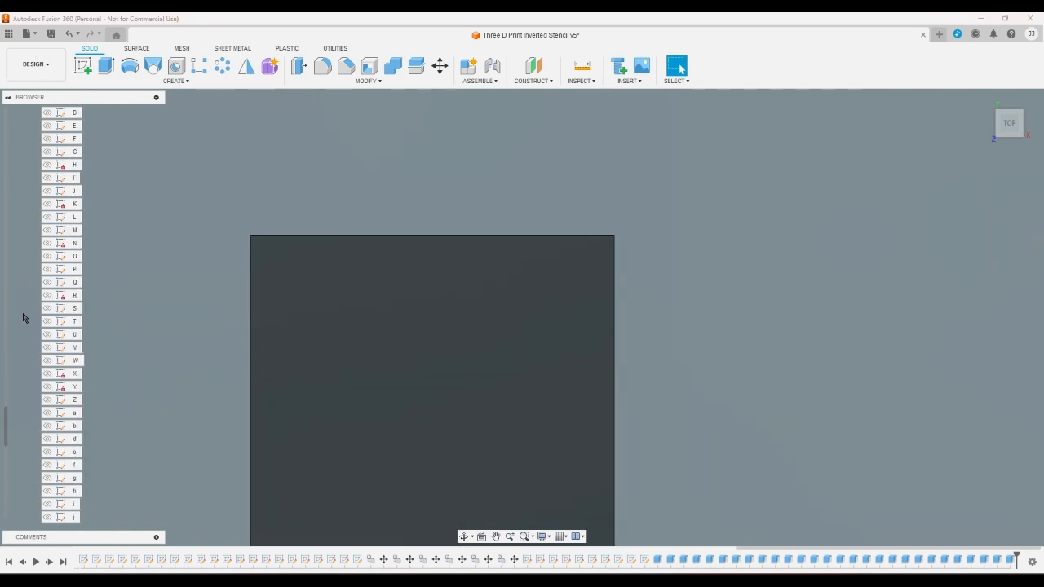
click(47, 426)
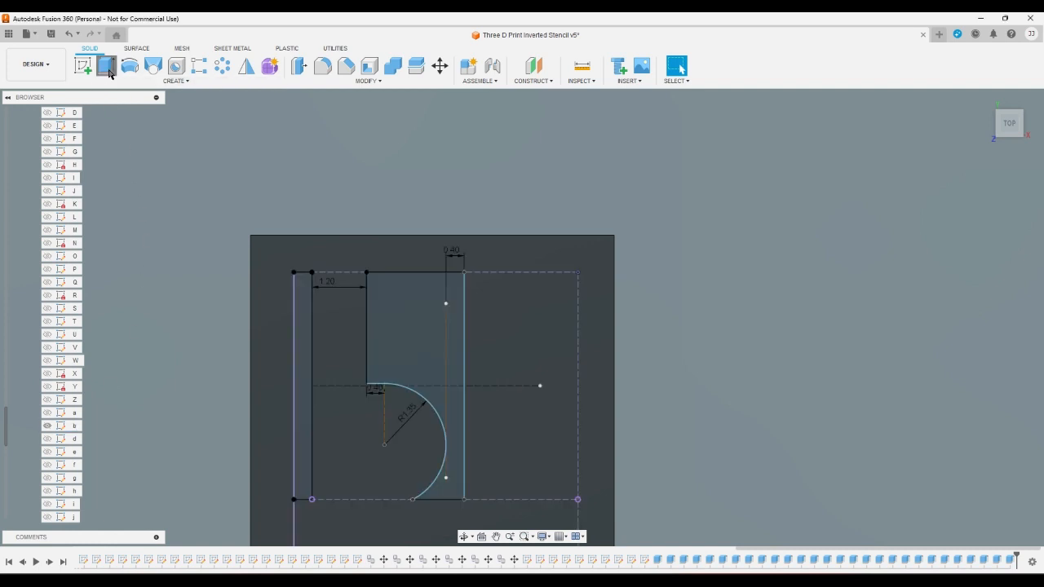
- Extrude the narrow left strip and the right profile around the lowercase b's bowl as a cut through Body28
click(106, 65)
click(301, 363)
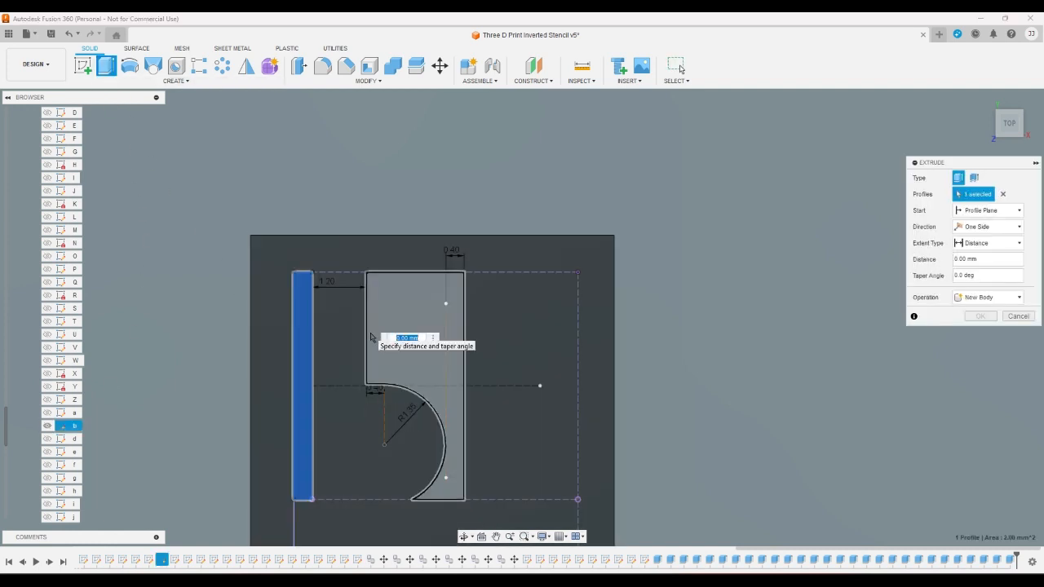
click(375, 357)
key(Escape)
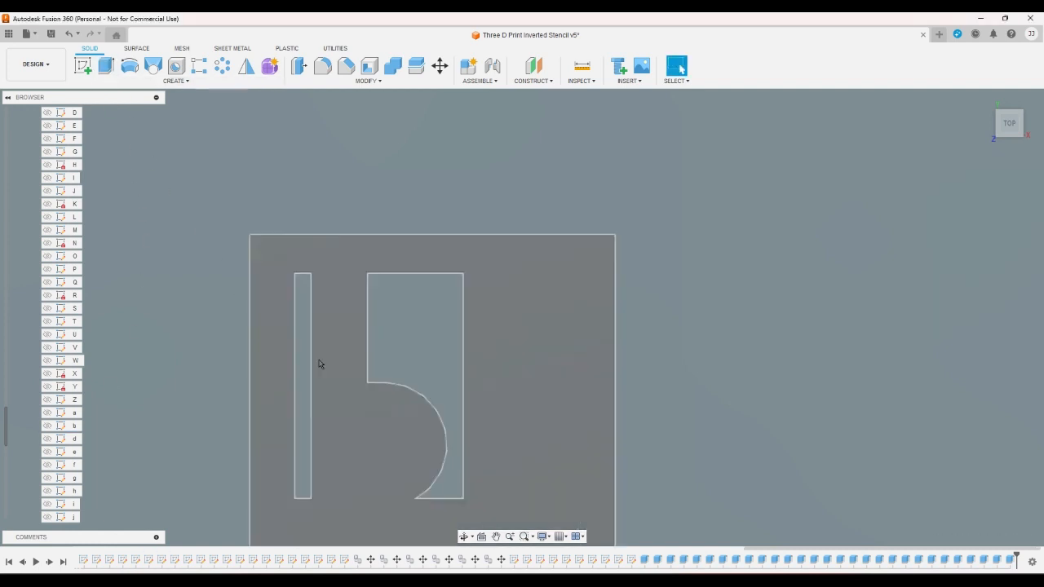
- Show the lowercase sketch d and switch the visible body from Body28 to Body29
click(48, 452)
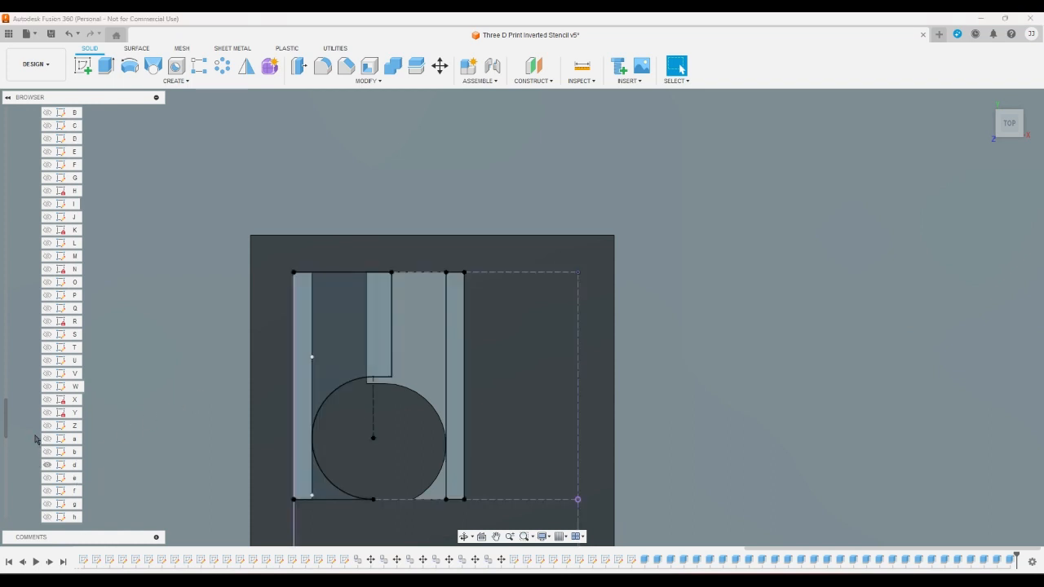
scroll(37, 440, up, 5)
scroll(36, 436, up, 10)
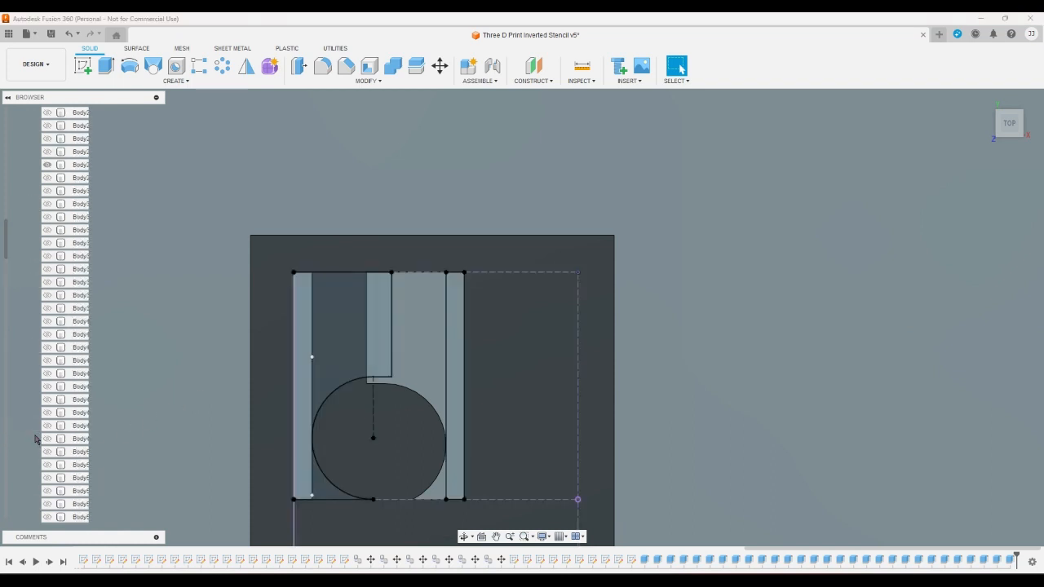
click(47, 217)
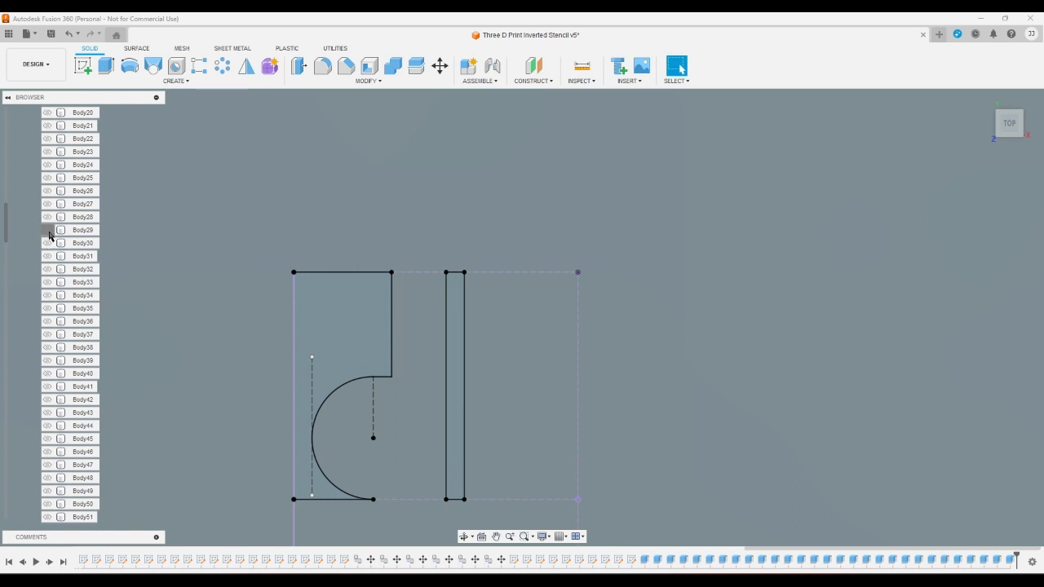
click(47, 230)
- Extrude the left profile around the lowercase d's bowl and the narrow right strip as a cut through Body29
click(105, 65)
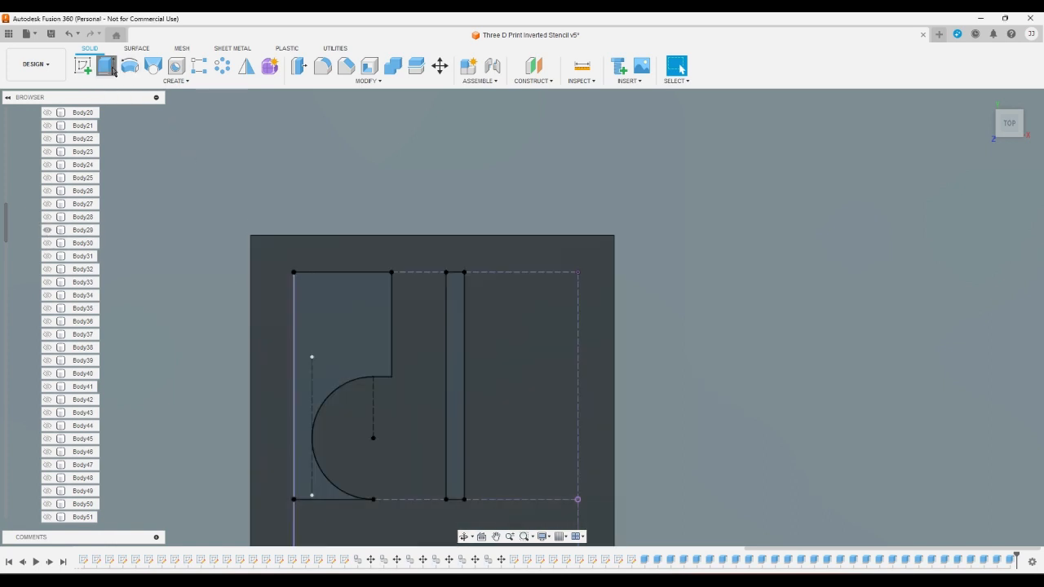
click(312, 295)
click(454, 300)
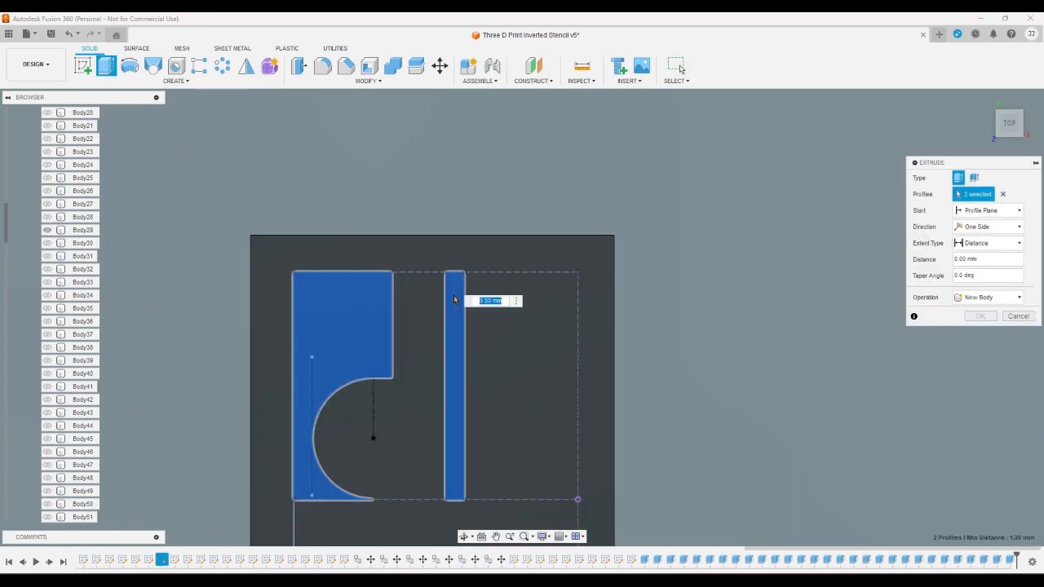
key(Escape)
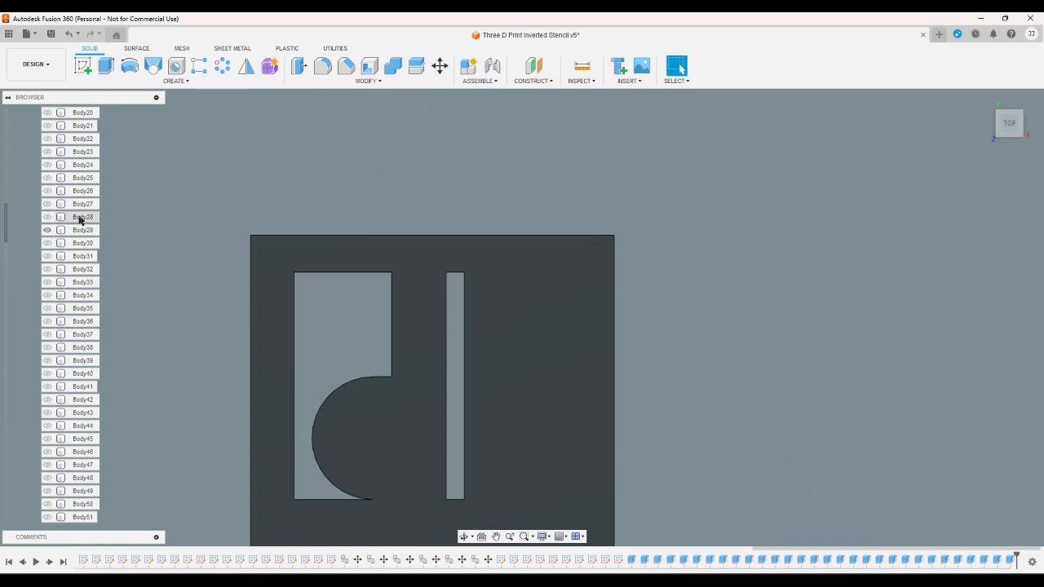
- Switch the visible body from Body29 to Body30 and show only the lowercase sketch e
click(47, 230)
scroll(9, 318, down, 5)
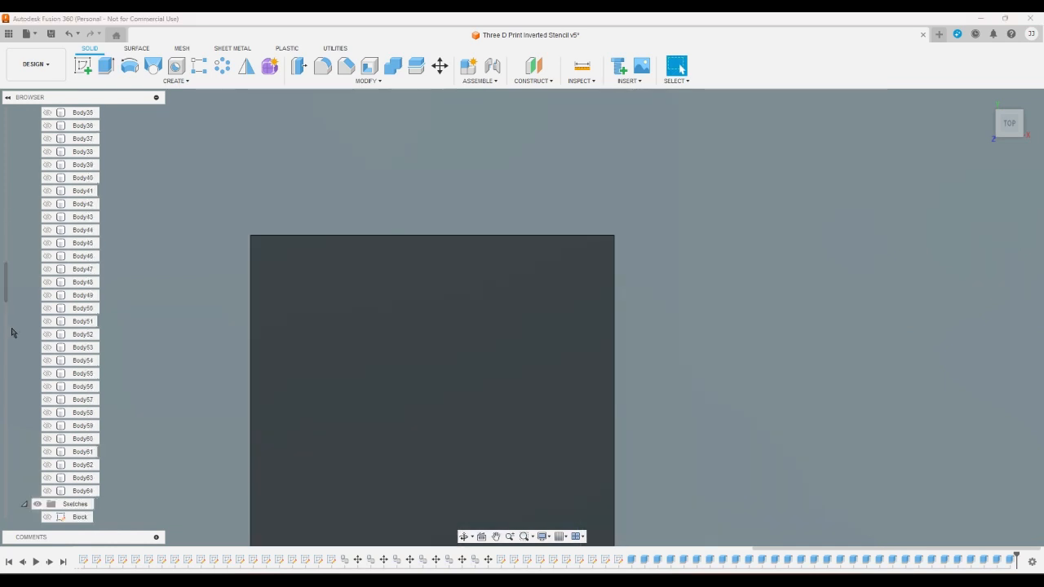
scroll(12, 332, down, 6)
click(46, 360)
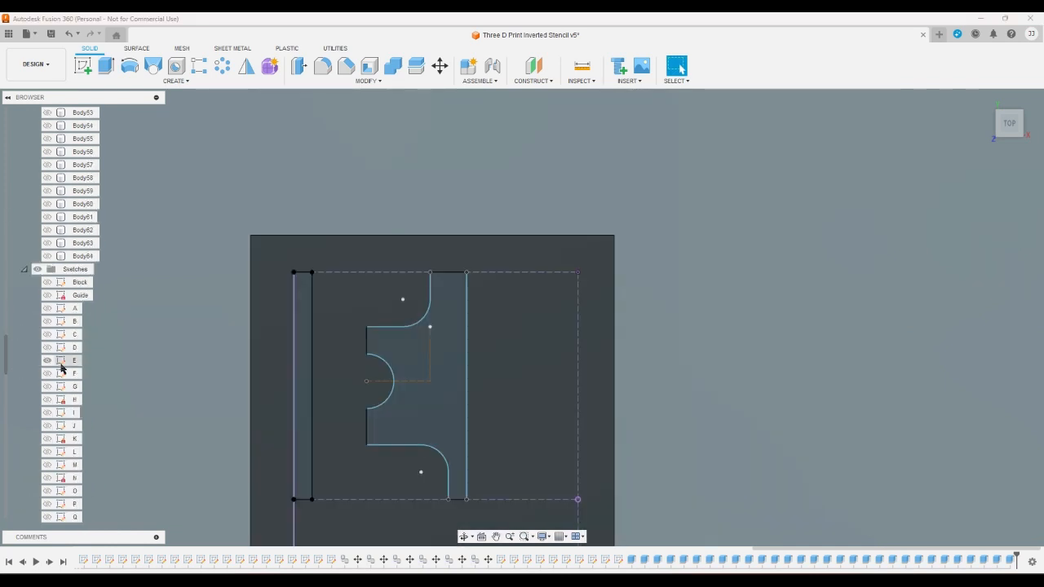
click(47, 360)
scroll(29, 398, down, 5)
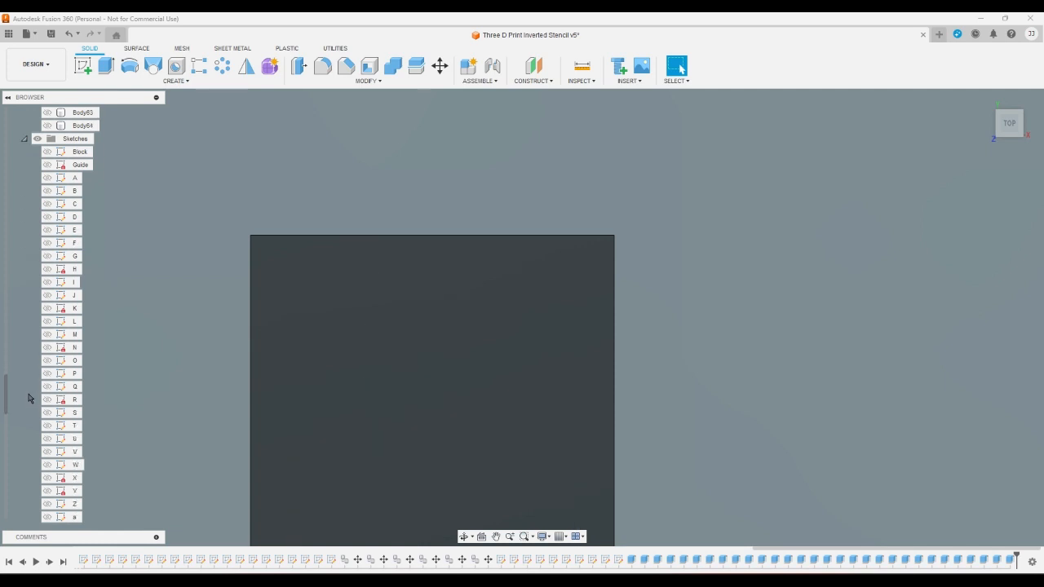
click(47, 439)
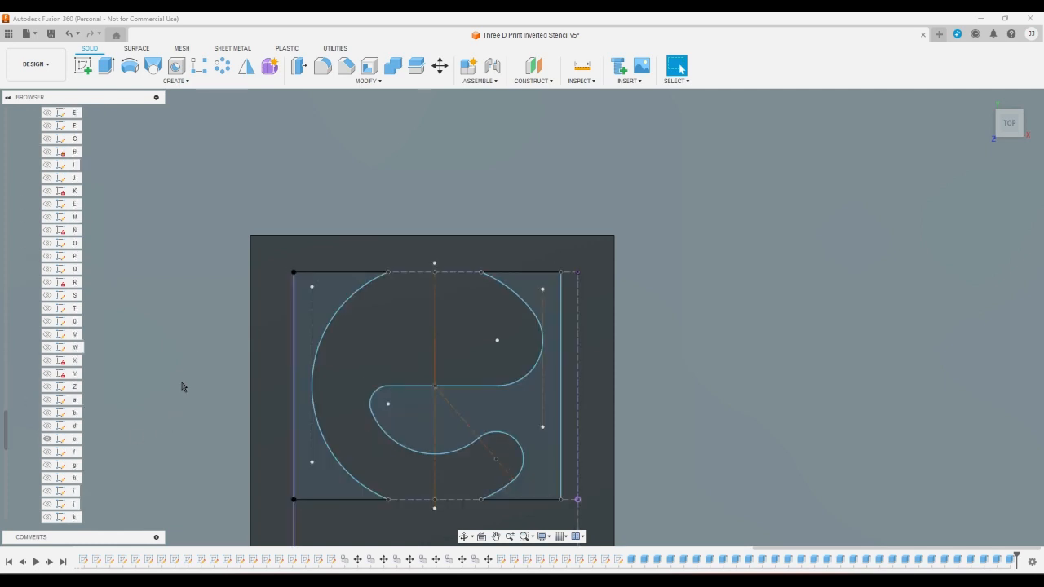
- Extrude the left outer profile and the right profile reaching into the lowercase e's opening as a cut through Body30
click(106, 65)
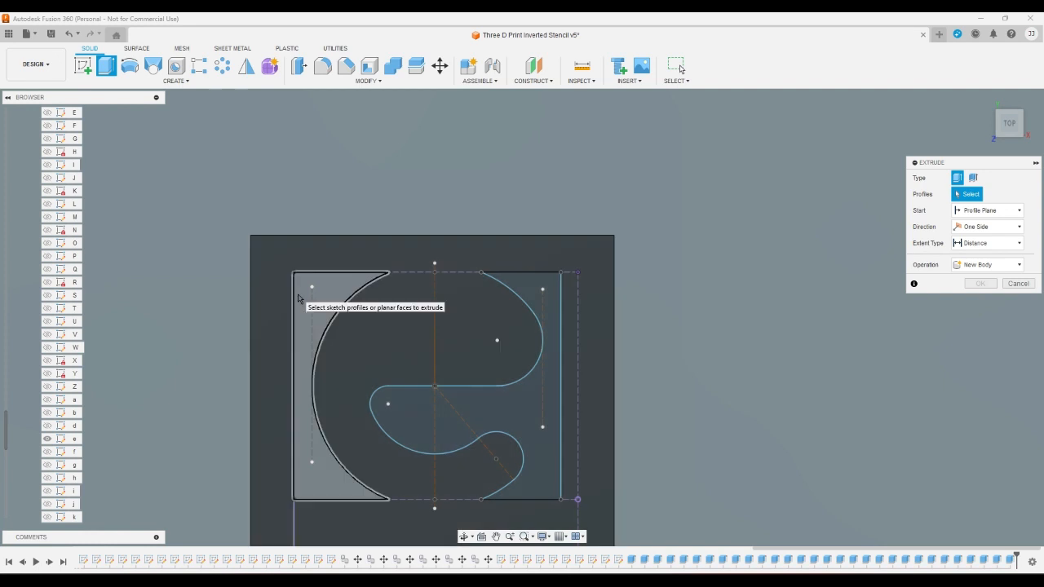
click(300, 298)
click(430, 428)
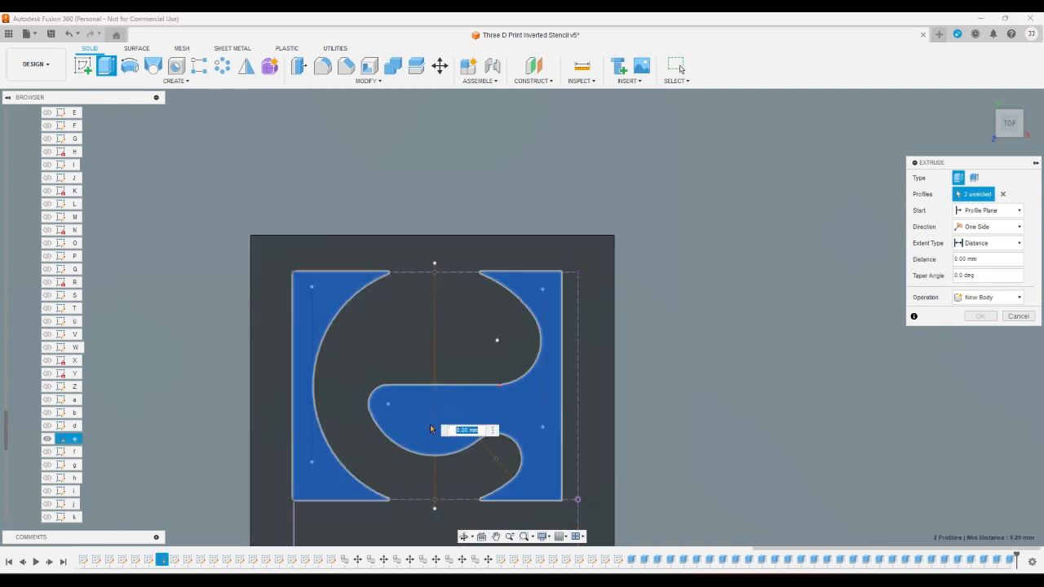
key(Escape)
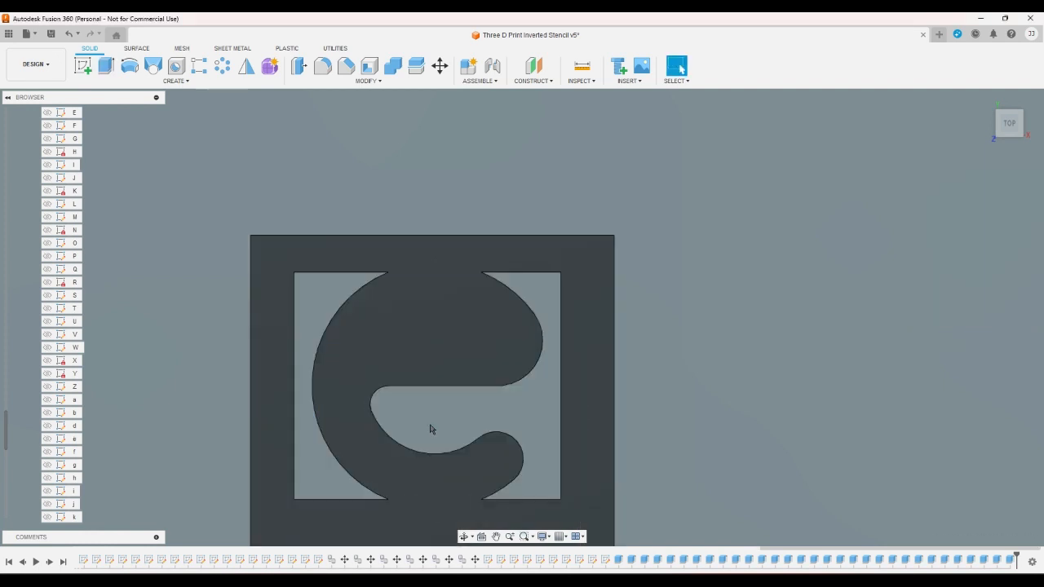
- Show the lowercase sketch f and switch the visible body from Body30 to Body31
click(47, 453)
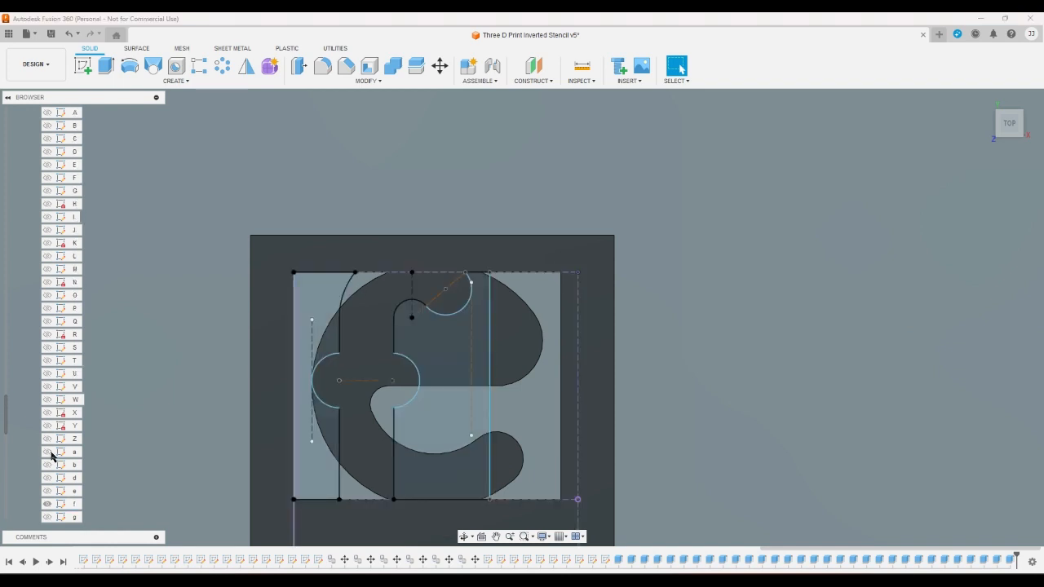
scroll(49, 453, up, 15)
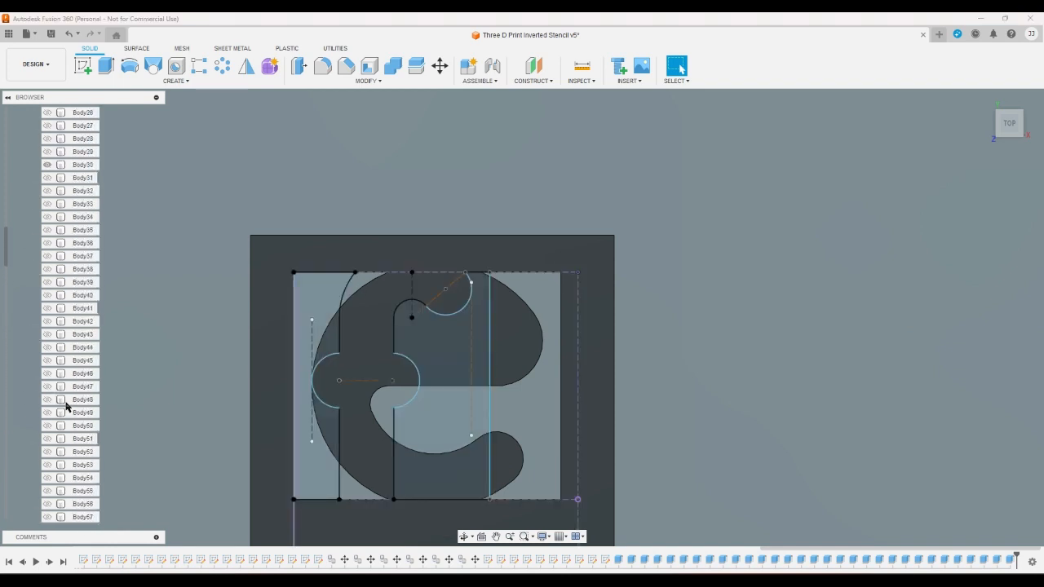
scroll(67, 405, up, 1)
click(48, 204)
click(47, 216)
- Extrude the two profiles on either side of the lowercase f's stem as a cut through Body31
click(304, 308)
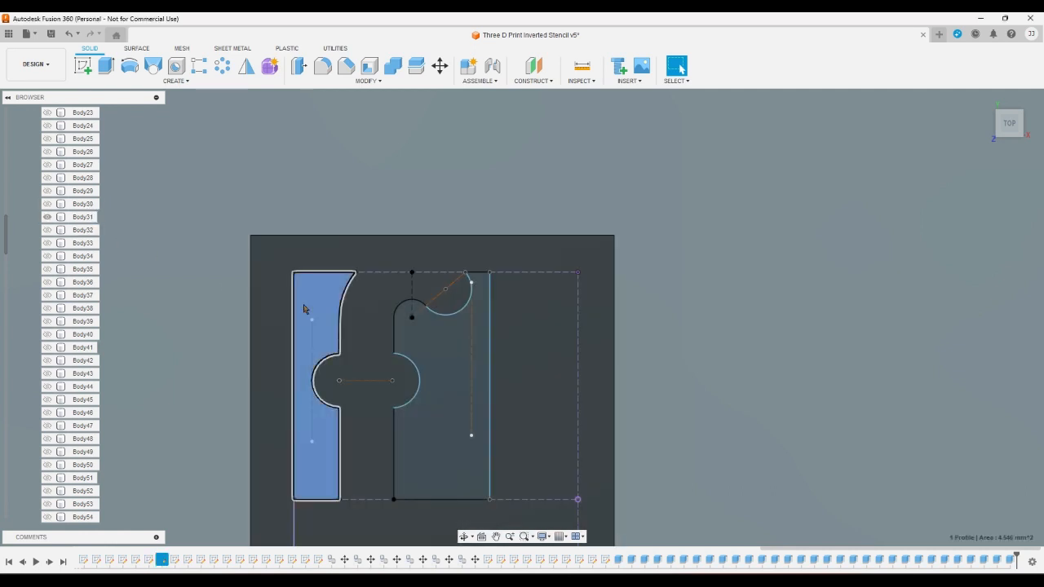
click(421, 342)
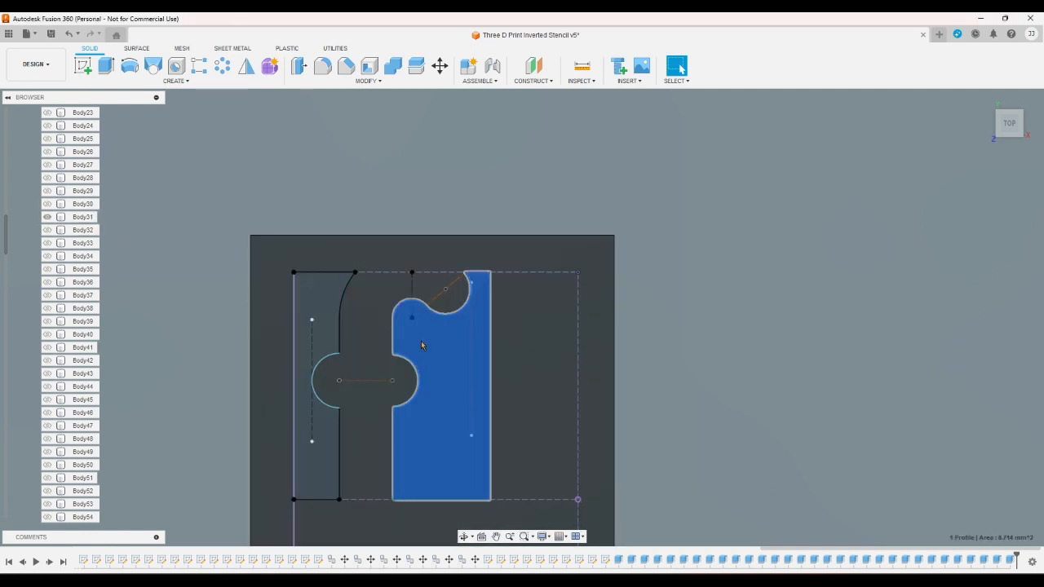
key(e)
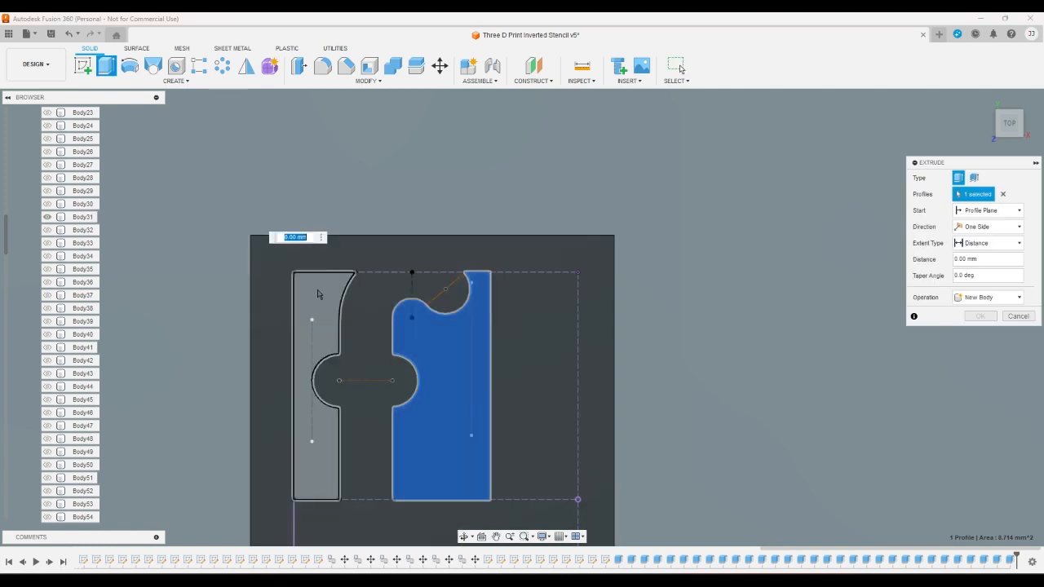
click(319, 300)
key(Escape)
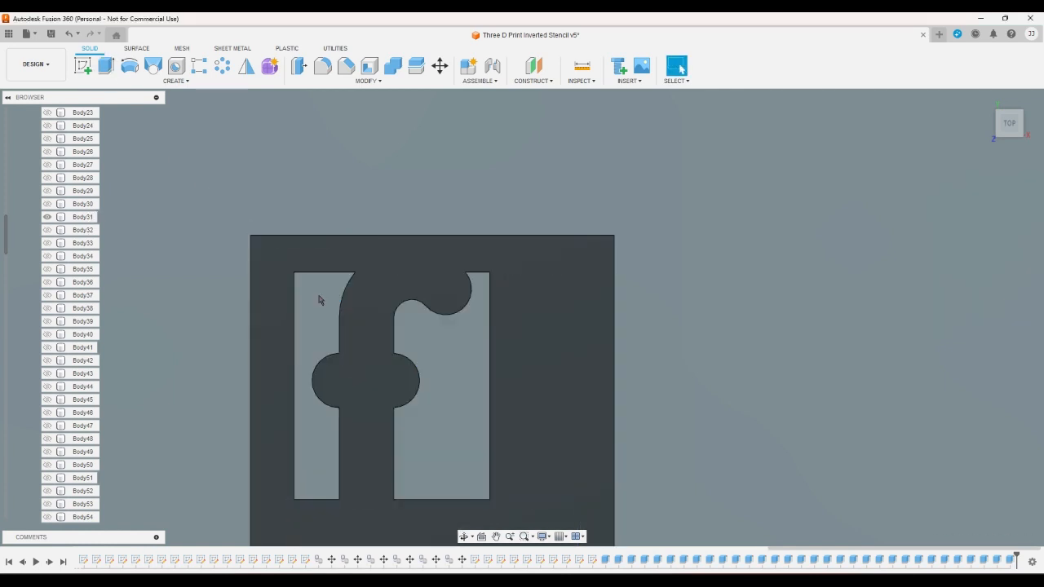
- Switch the visible body from Body31 to Body32 and show the lowercase sketch g
click(48, 229)
scroll(35, 272, down, 5)
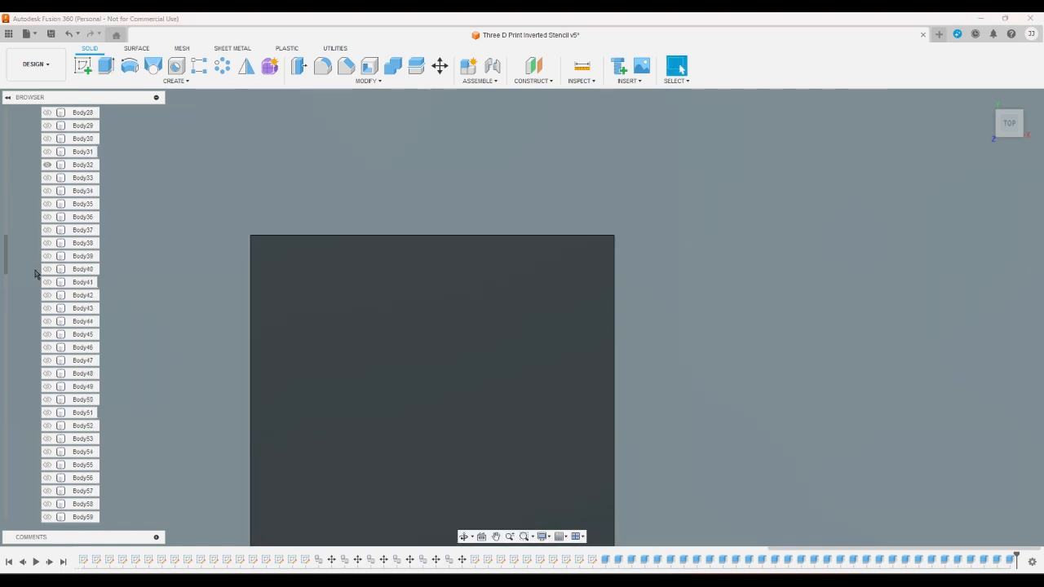
scroll(34, 272, down, 10)
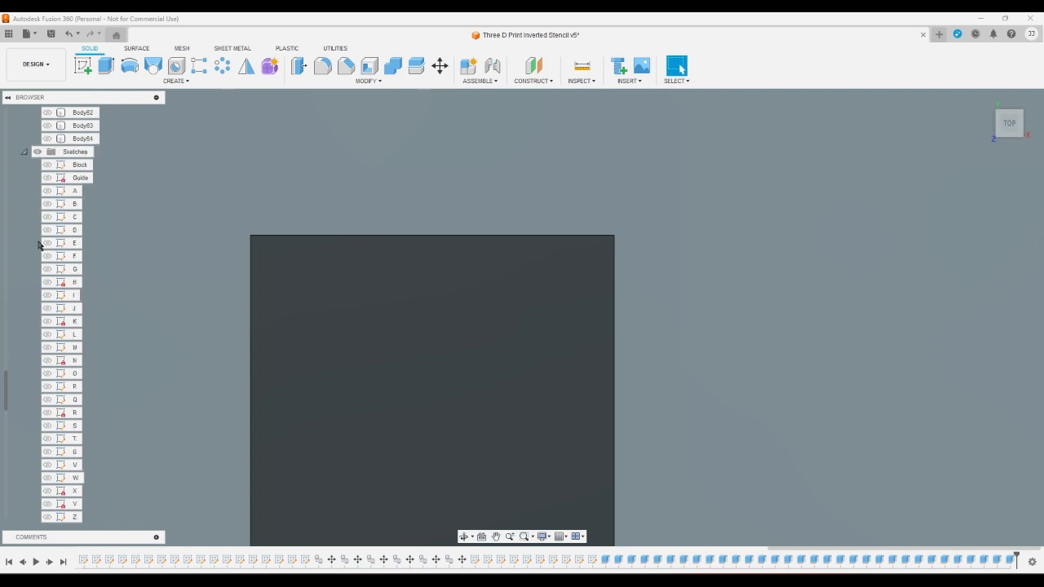
scroll(39, 259, down, 3)
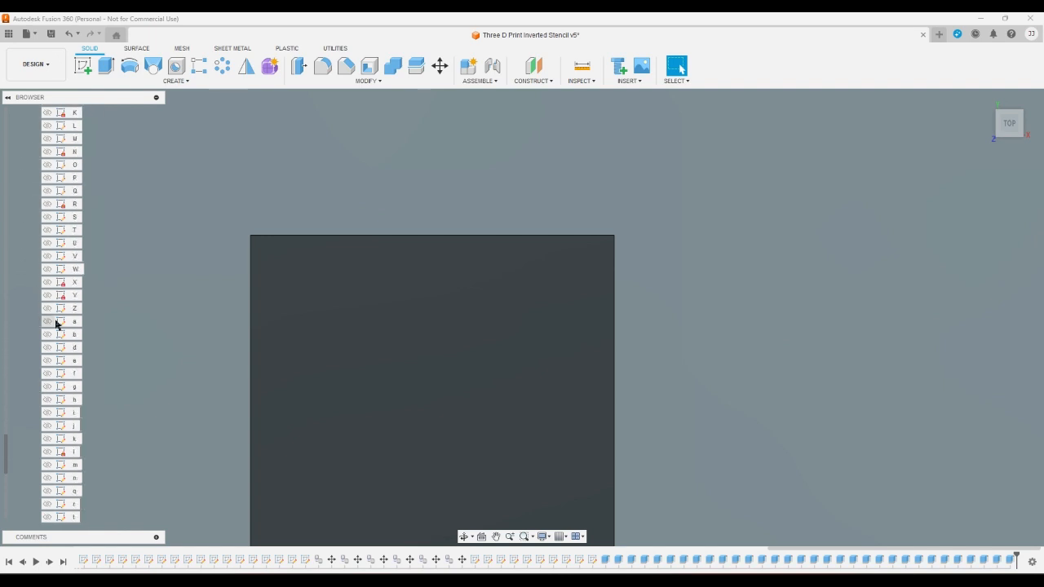
click(47, 387)
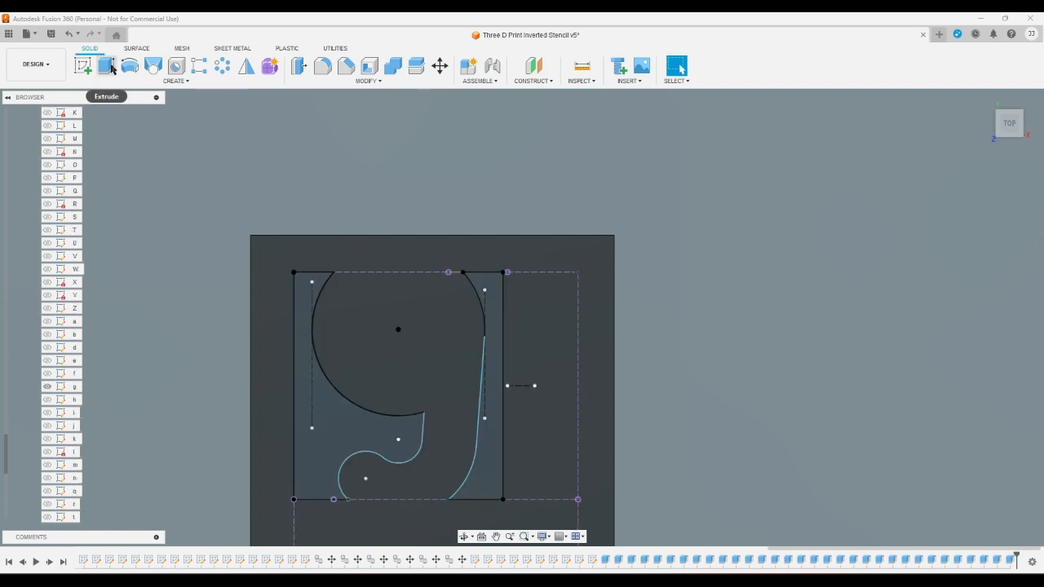
- Extrude the left and right profiles around the lowercase g as a cut through Body32
click(303, 388)
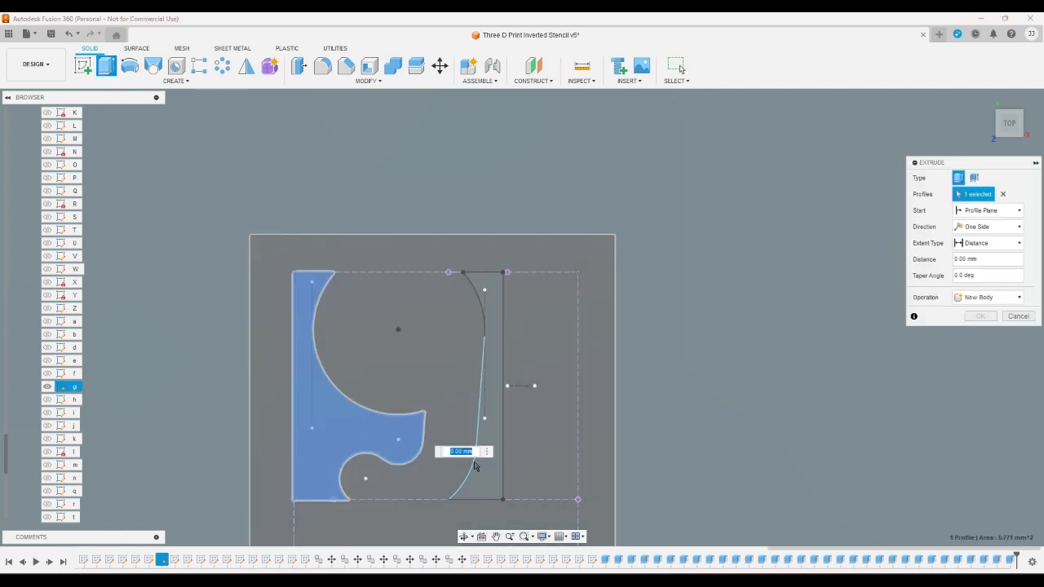
click(501, 481)
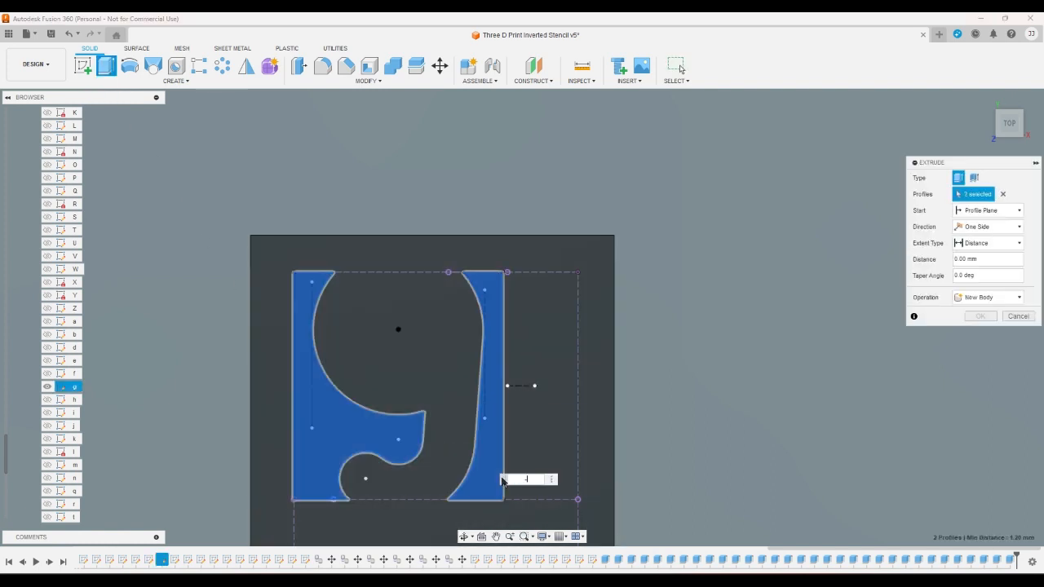
key(Escape)
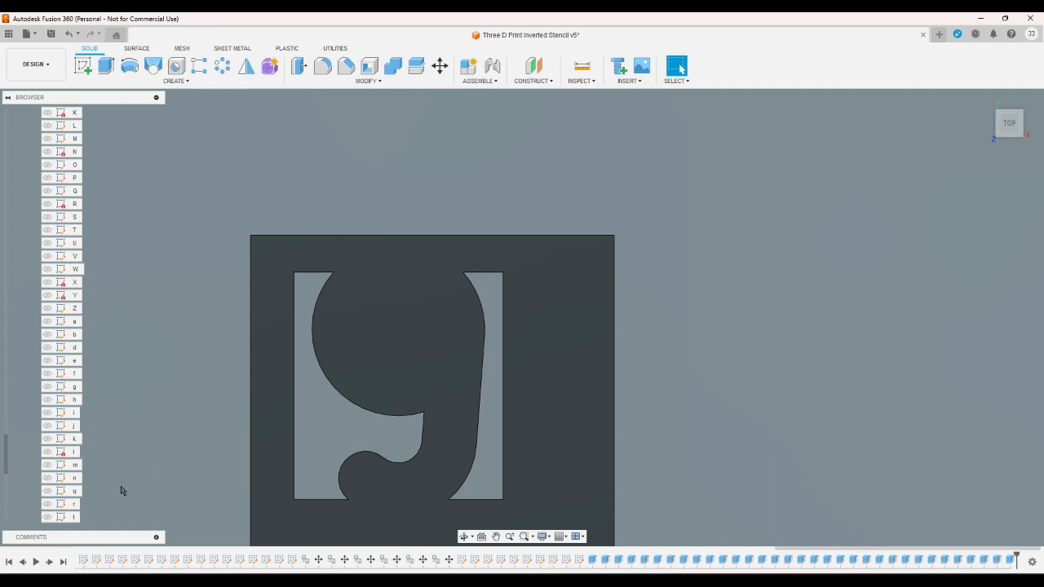
- Show the lowercase sketch h and switch the visible body from Body32 to Body33
scroll(100, 479, up, 1)
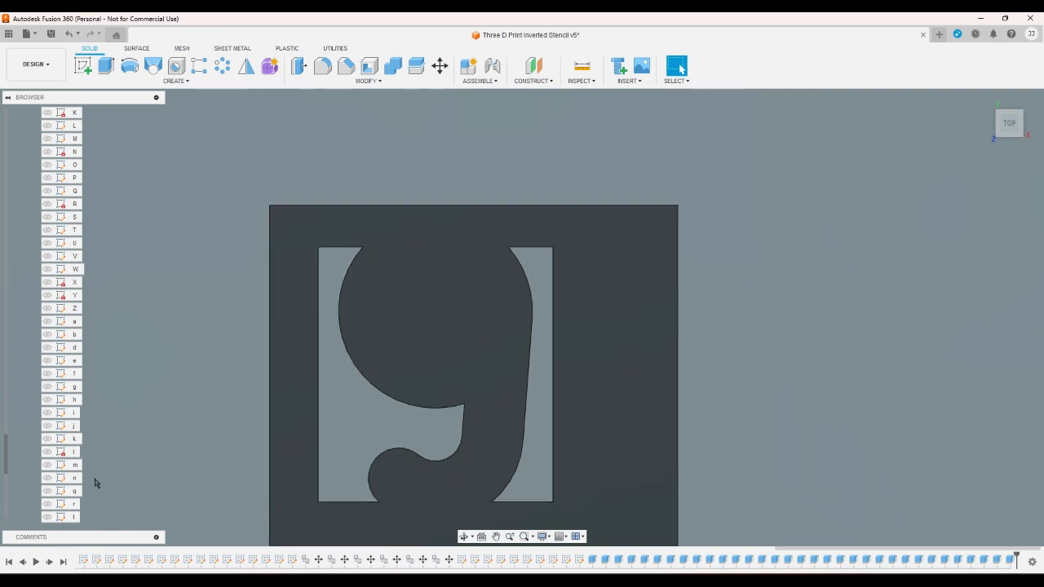
click(47, 399)
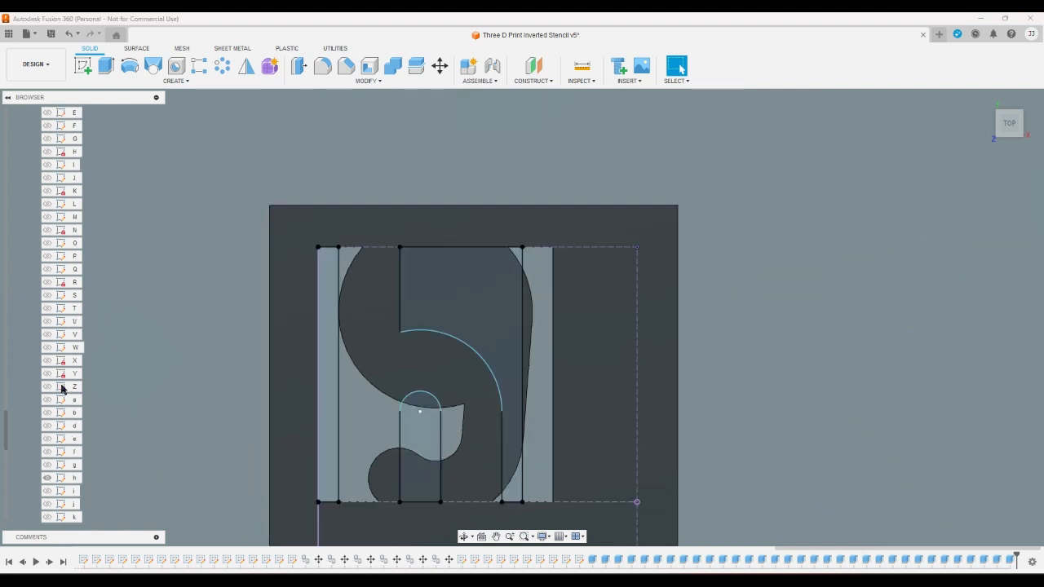
scroll(68, 386, up, 12)
scroll(45, 374, up, 4)
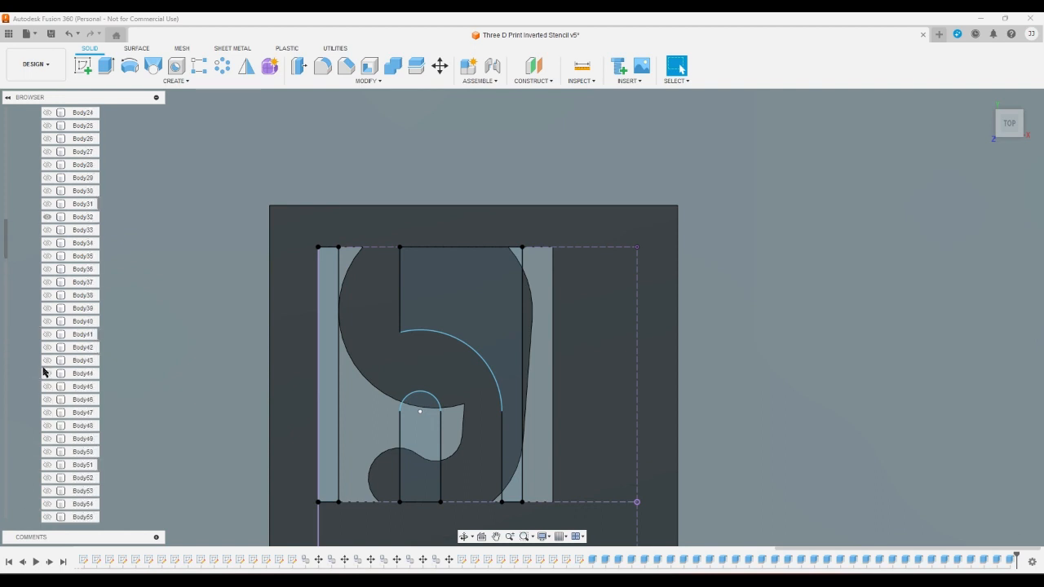
click(47, 231)
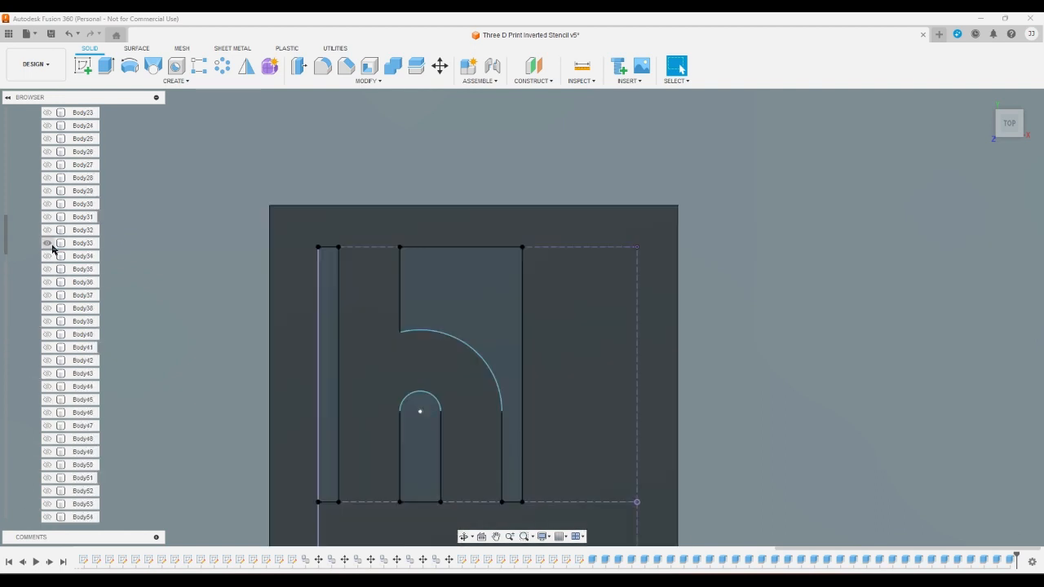
- Extrude the left strip, the upper right profile and the rounded inner slot of the lowercase h as a cut through Body33
click(105, 67)
click(327, 298)
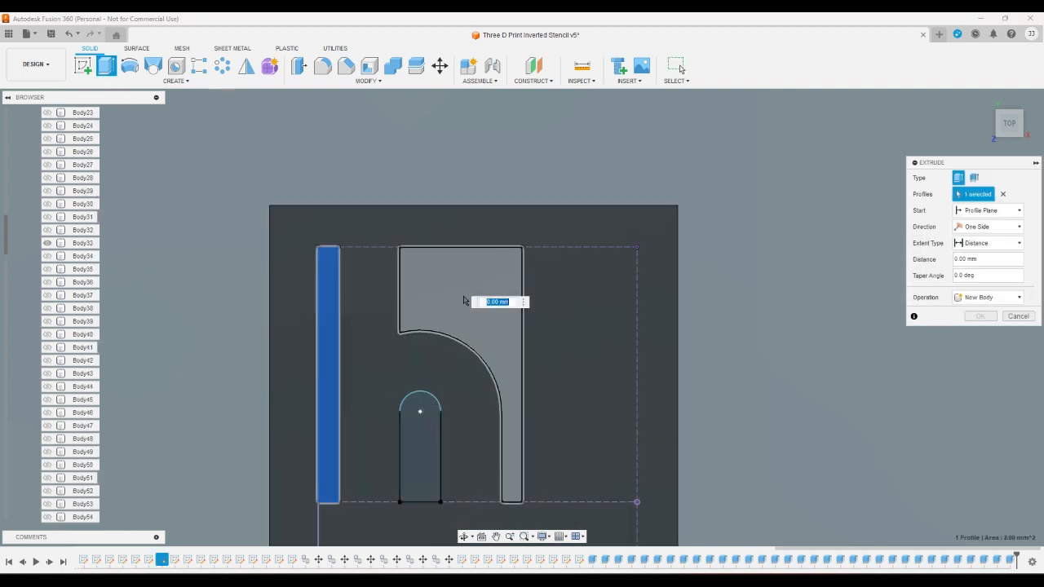
click(465, 301)
click(430, 439)
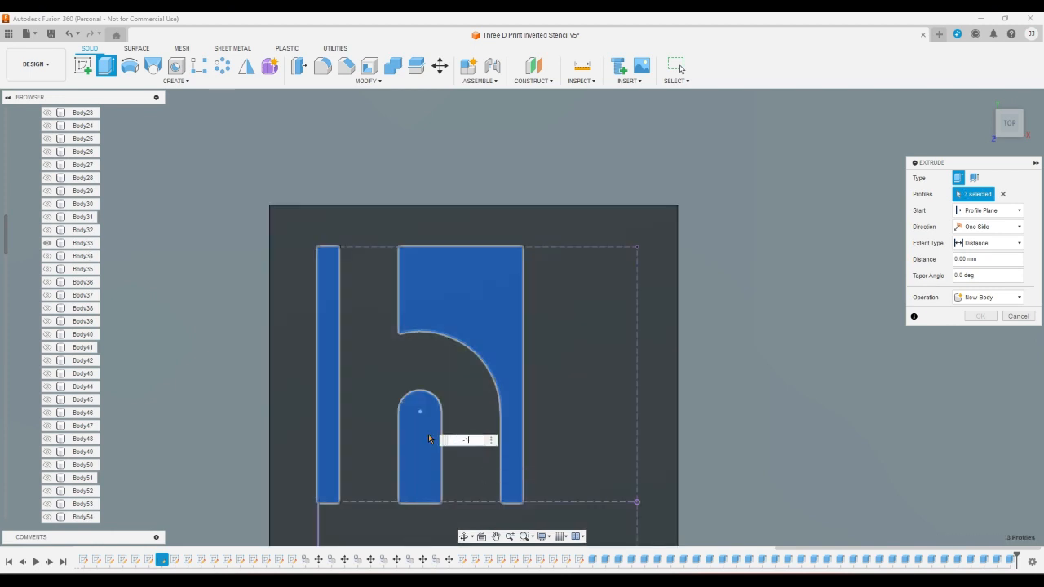
key(Escape)
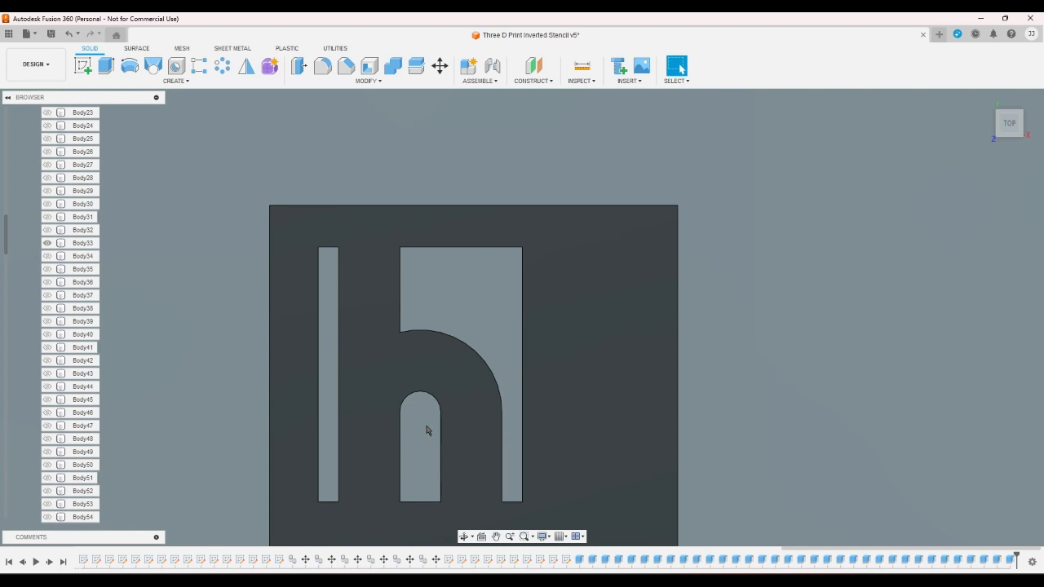
- Switch the visible body from Body33 to Body34 and show only the lowercase sketch i
click(47, 242)
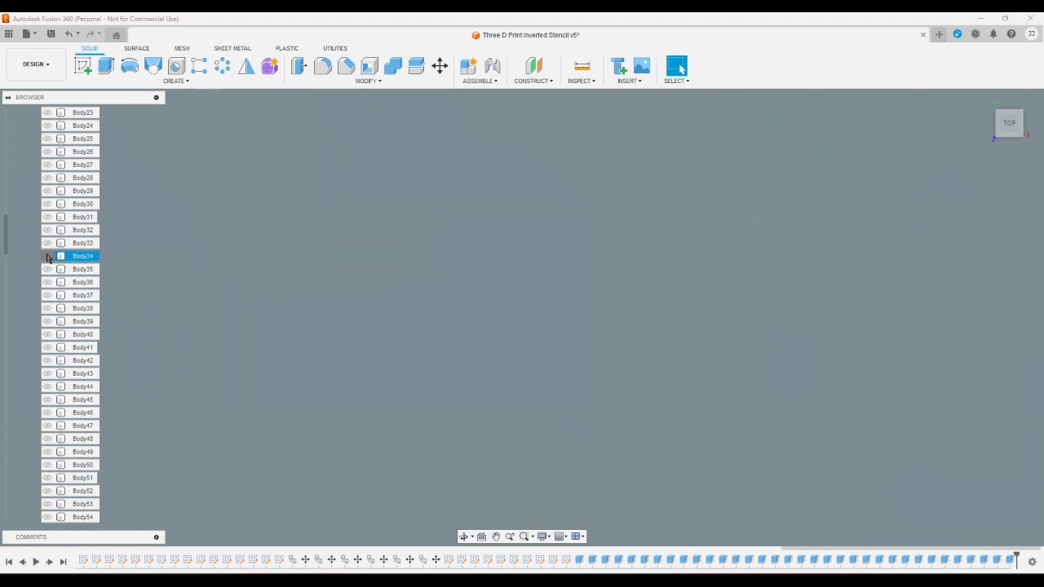
click(47, 257)
scroll(29, 331, down, 5)
scroll(28, 334, down, 5)
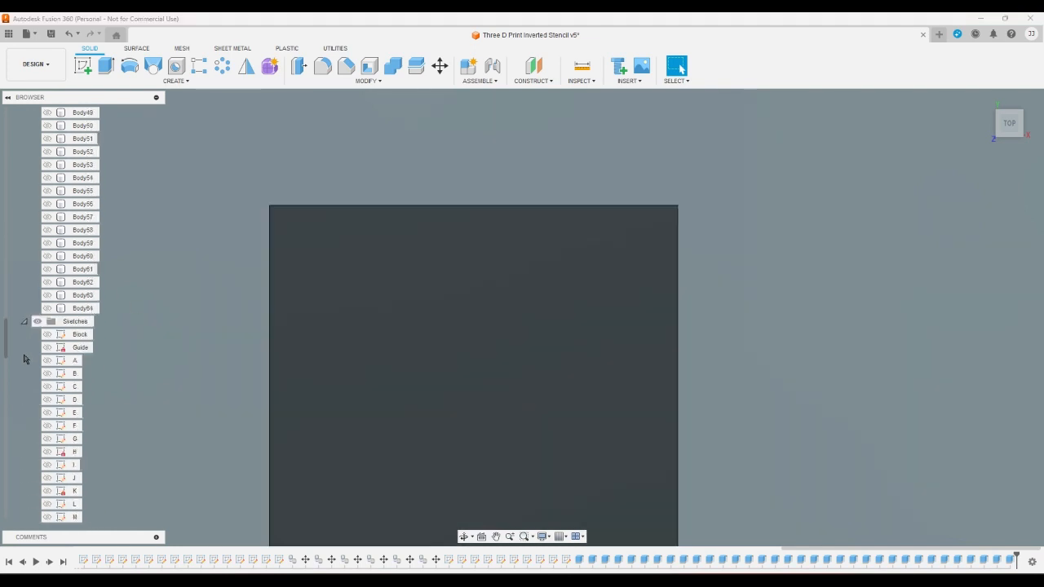
click(46, 413)
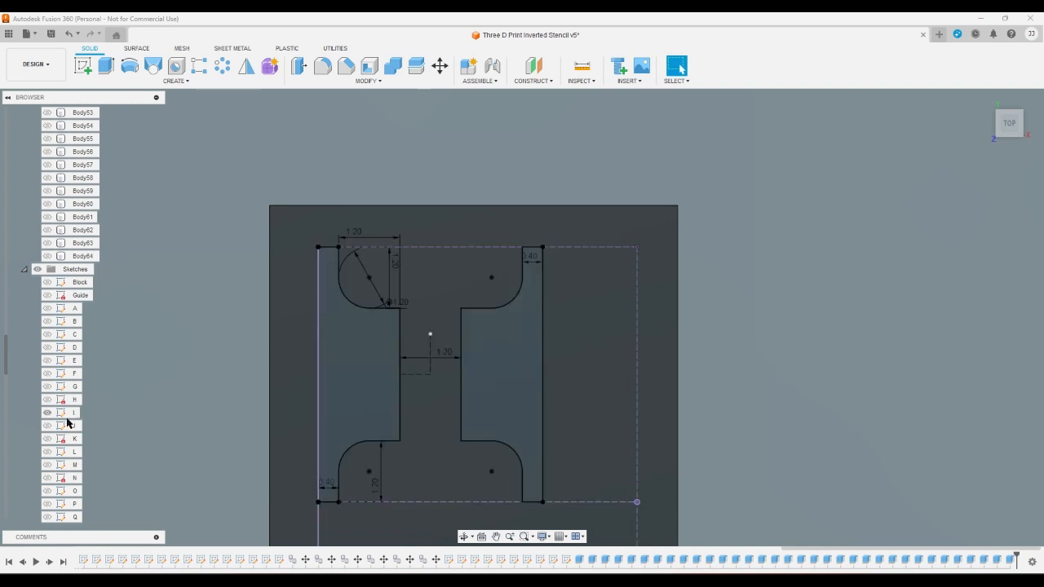
click(47, 413)
scroll(47, 417, down, 7)
click(59, 478)
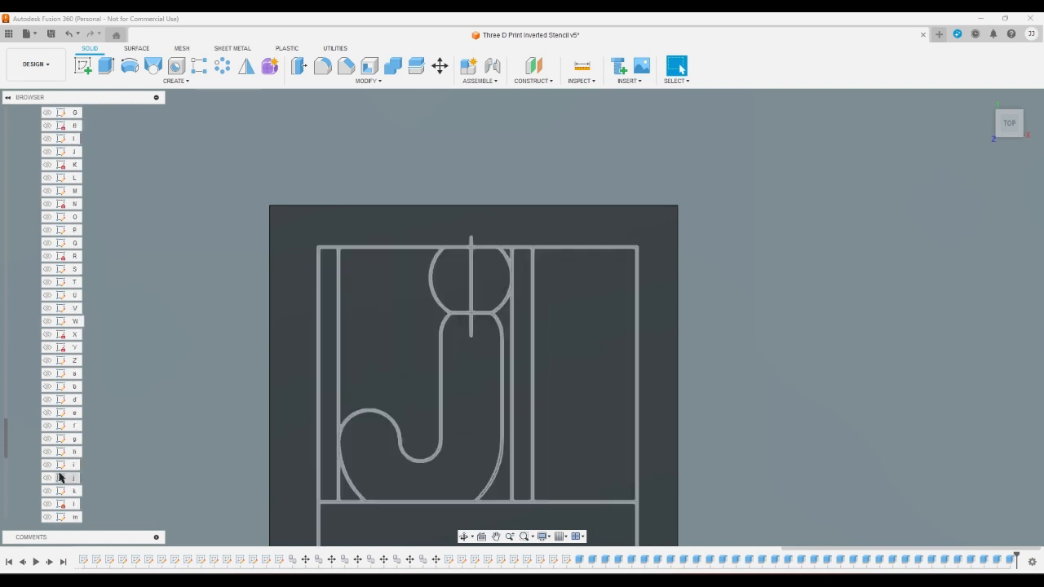
click(46, 464)
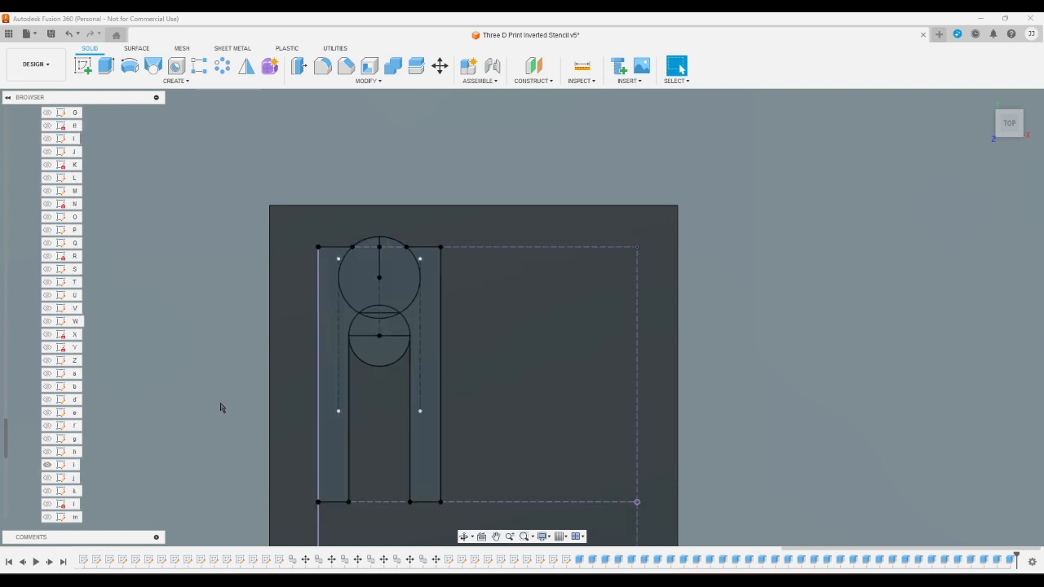
- Extrude the two profiles on either side of the lowercase i as a cut through Body34
click(105, 69)
click(320, 326)
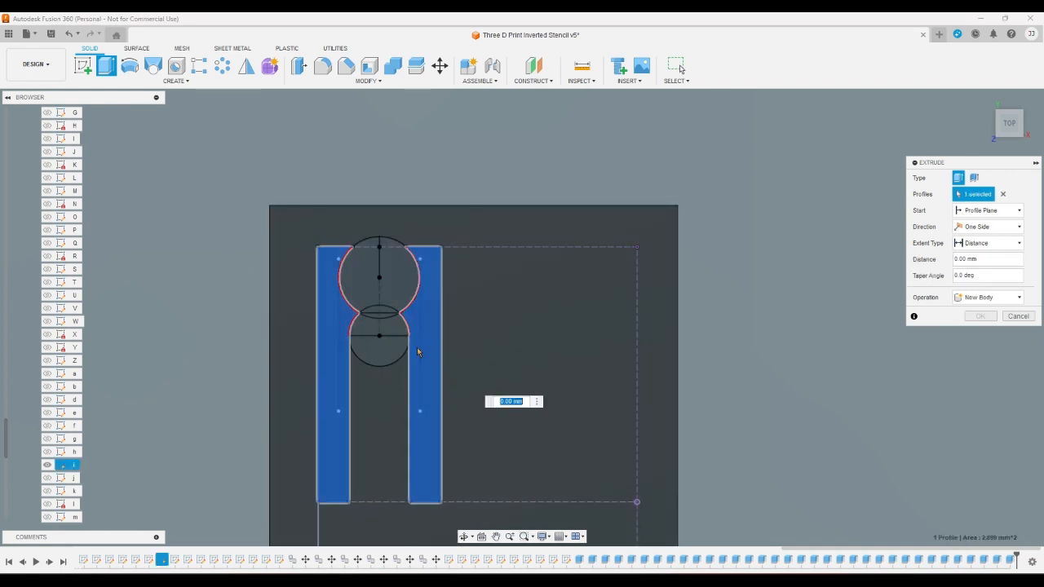
click(417, 353)
key(Escape)
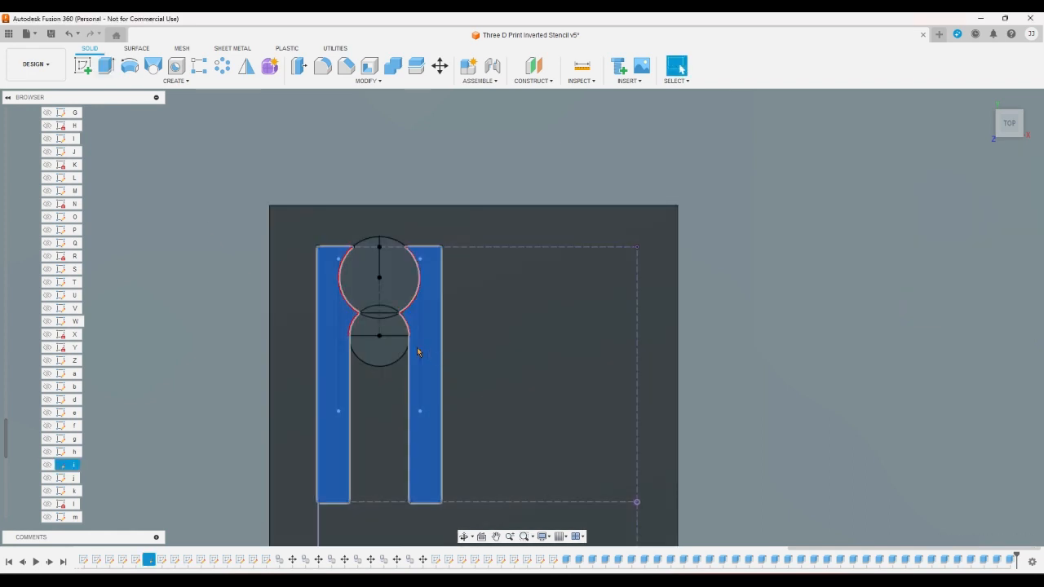
- Show the lowercase sketch j and switch the visible body from Body34 to Body35
click(52, 481)
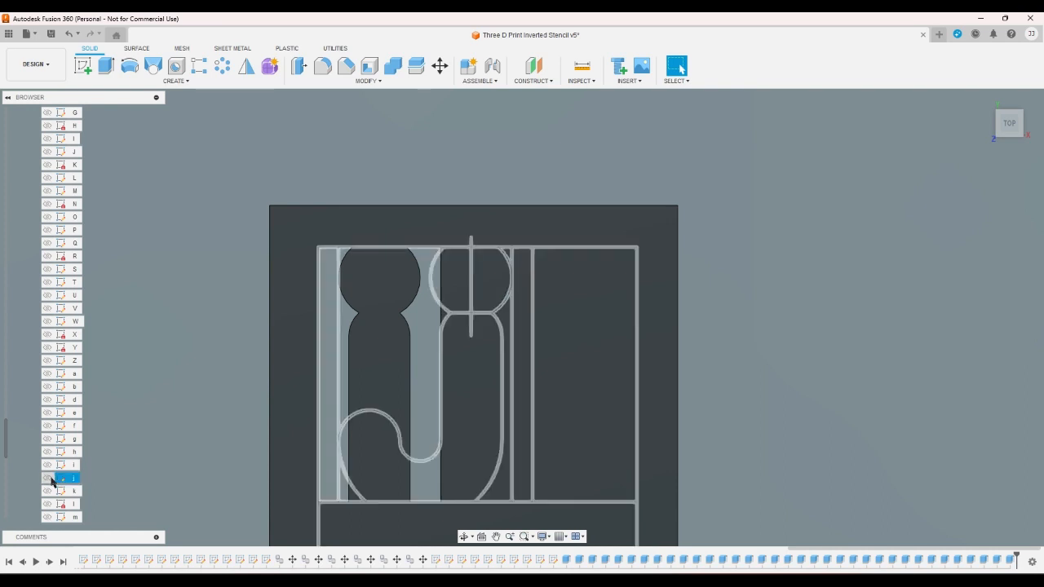
click(52, 481)
scroll(31, 388, up, 12)
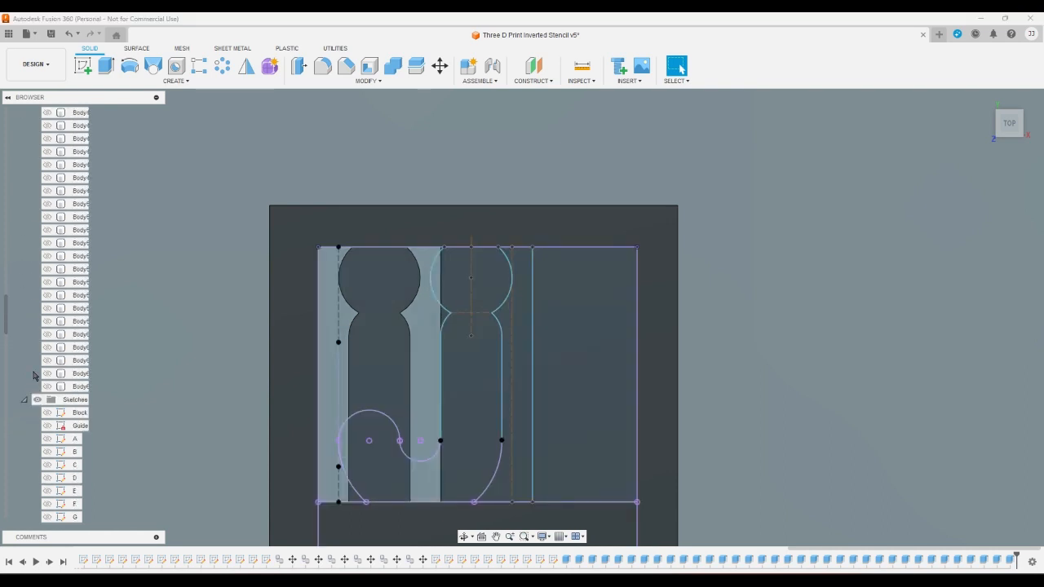
scroll(34, 375, up, 2)
click(48, 190)
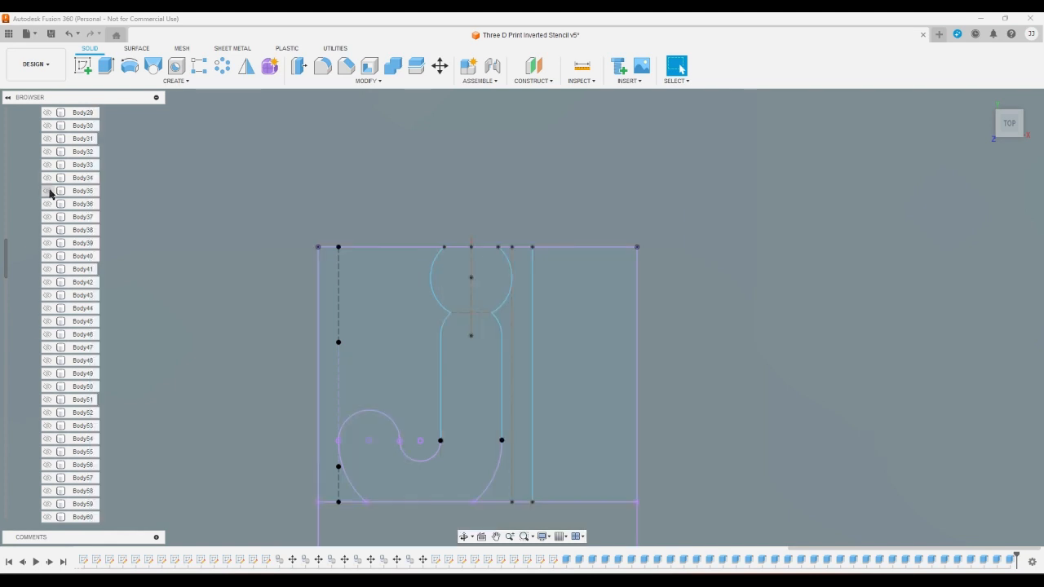
- Extrude the large left profile and the narrow right profile beside the lowercase j as a cut through Body35
click(105, 66)
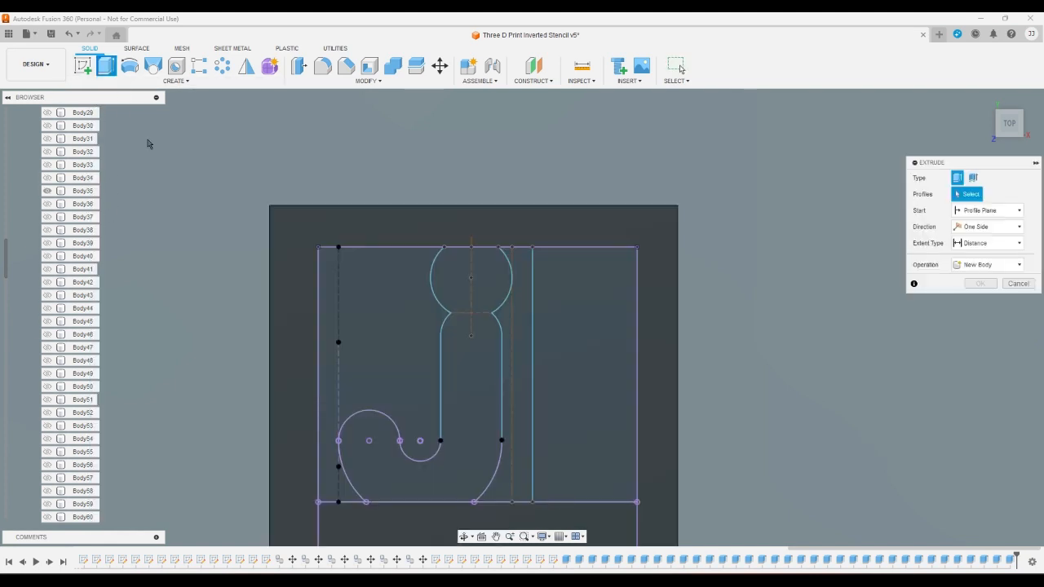
click(338, 342)
click(512, 315)
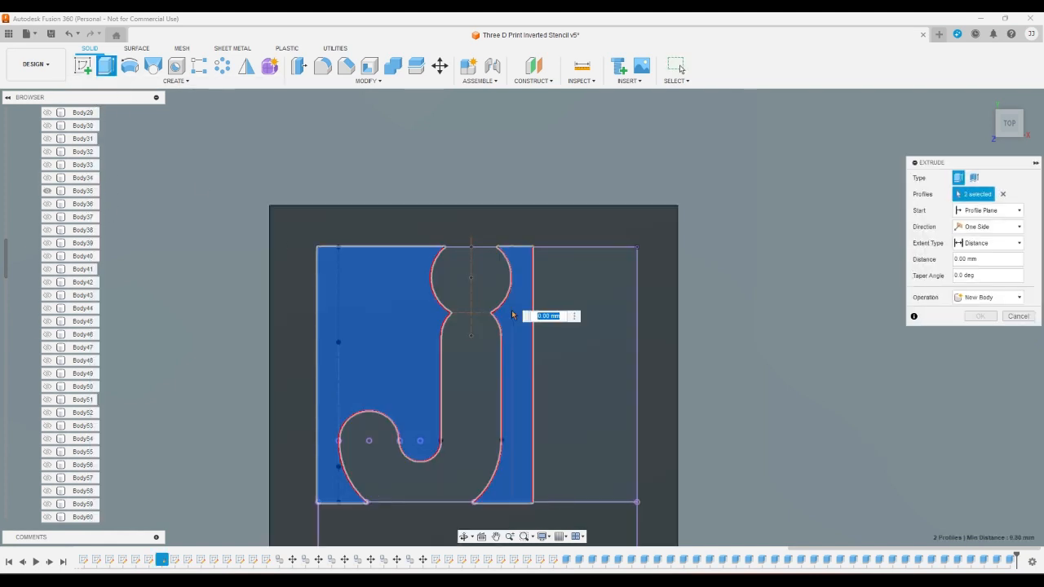
key(Escape)
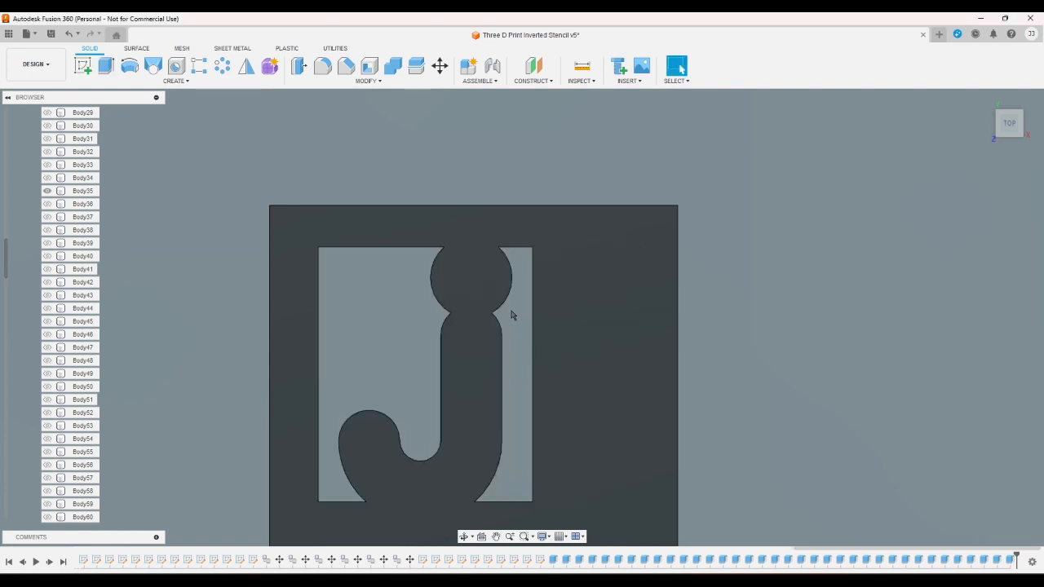
- Switch the visible body from Body35 to Body36 and show the lowercase sketch k
click(48, 190)
click(47, 204)
scroll(24, 268, down, 3)
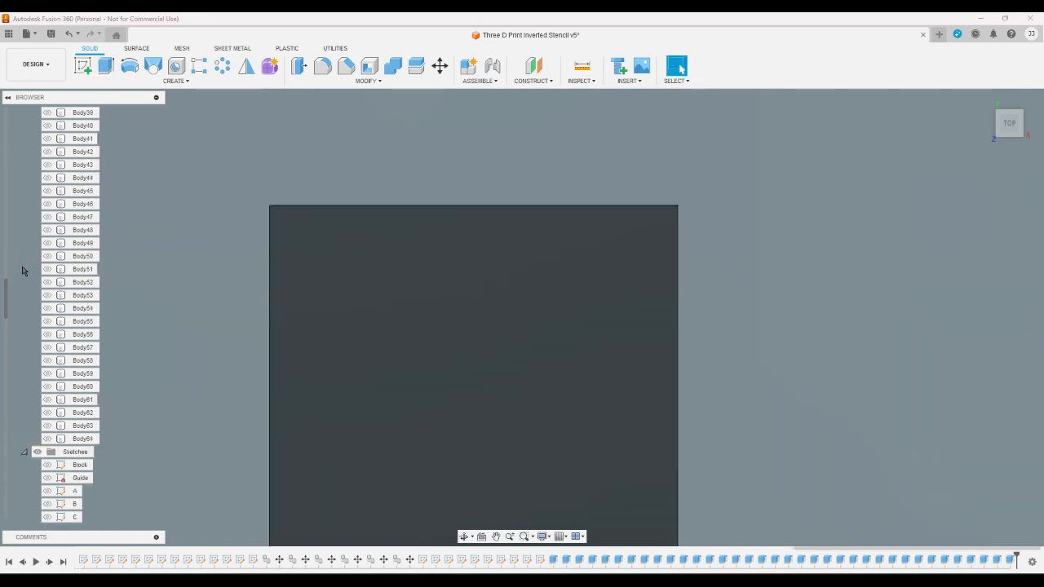
scroll(24, 327, down, 10)
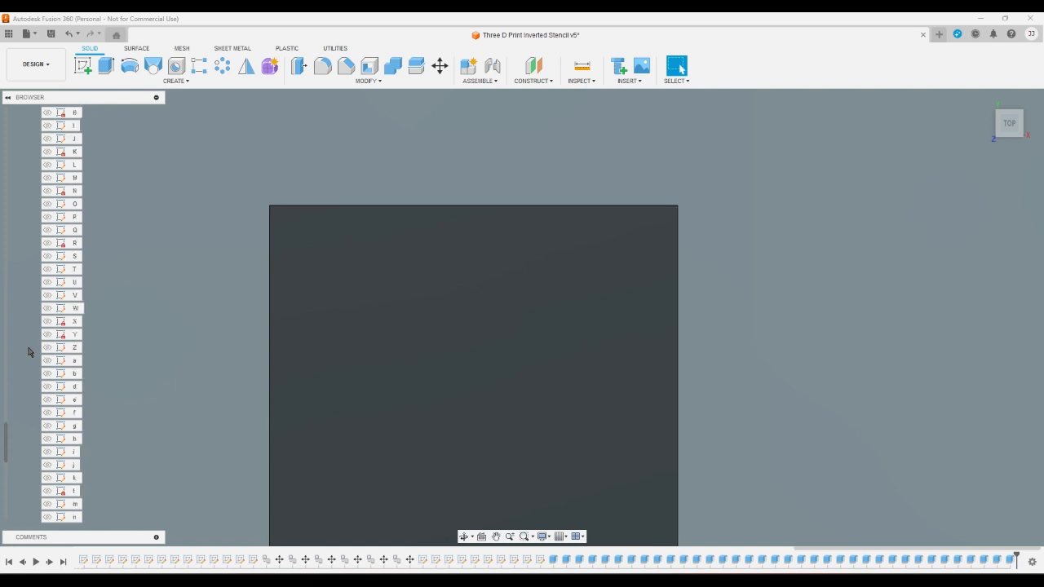
click(47, 478)
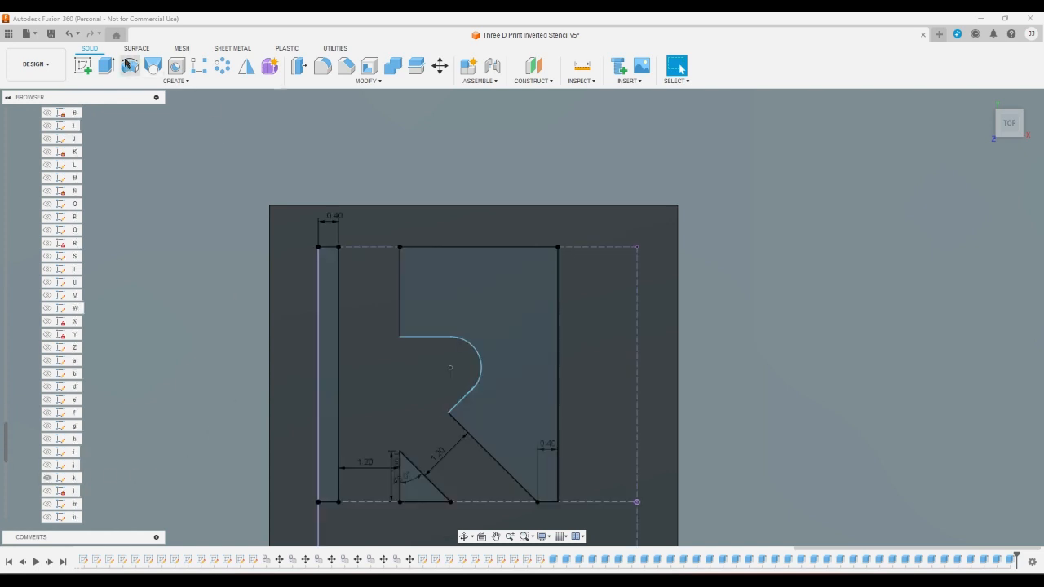
- Extrude the left strip, the large right profile and the small lower triangle of the lowercase k as a cut through Body36
click(105, 65)
click(329, 272)
click(415, 293)
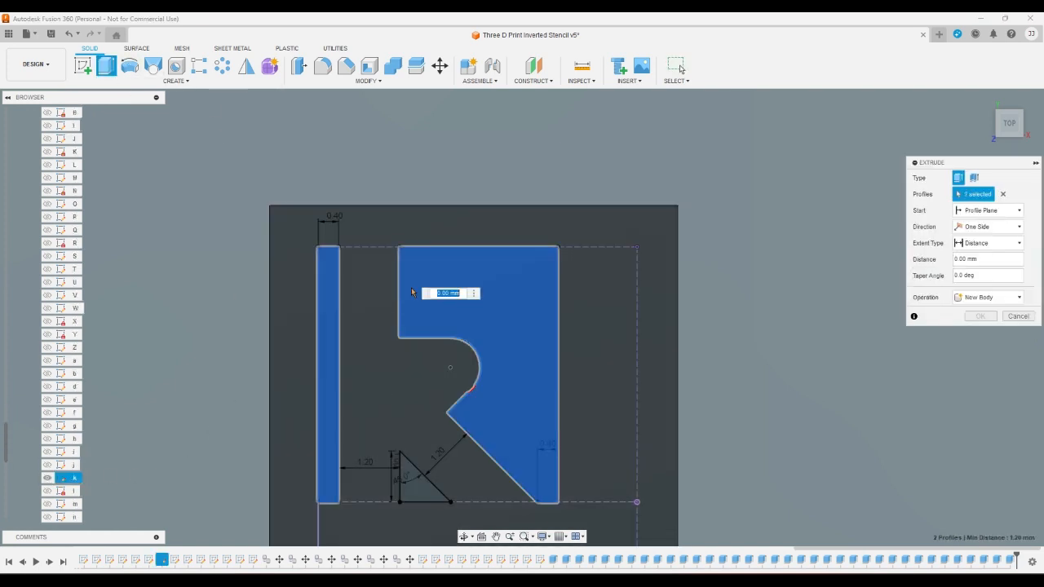
click(415, 477)
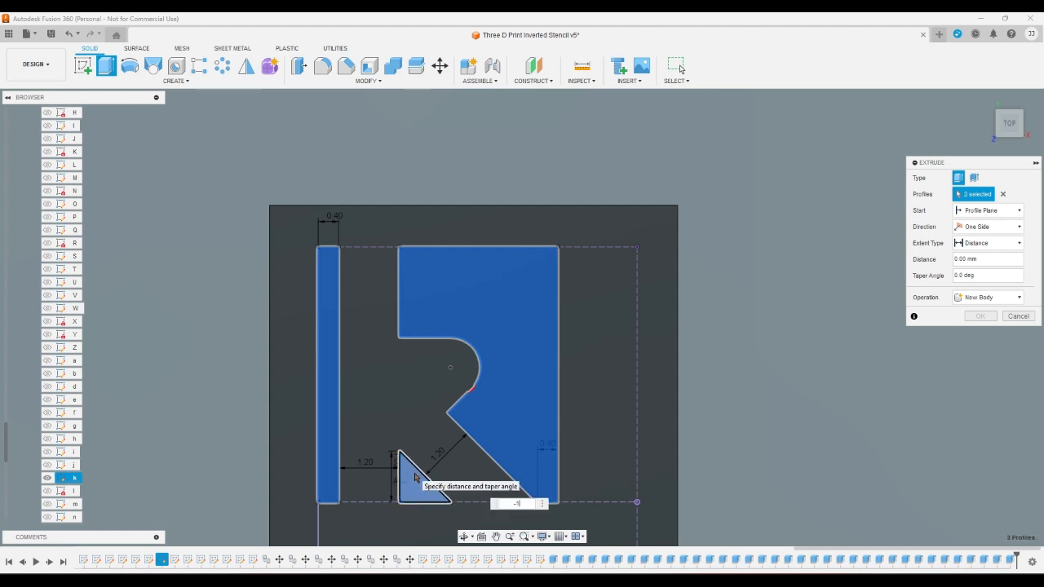
key(Escape)
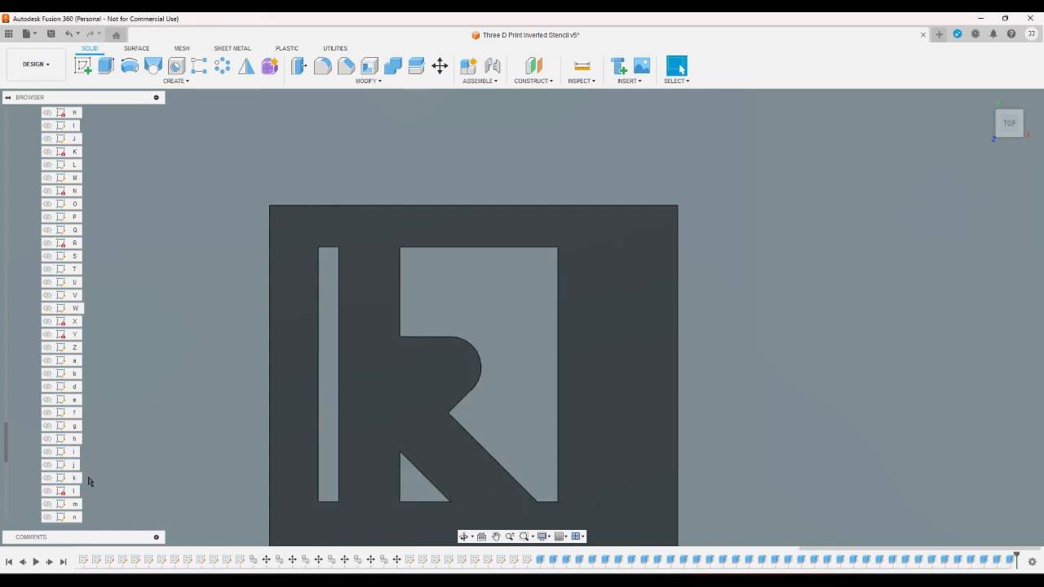
- Show the lowercase sketch l and switch the visible body from Body36 to Body37
click(47, 492)
scroll(34, 491, up, 10)
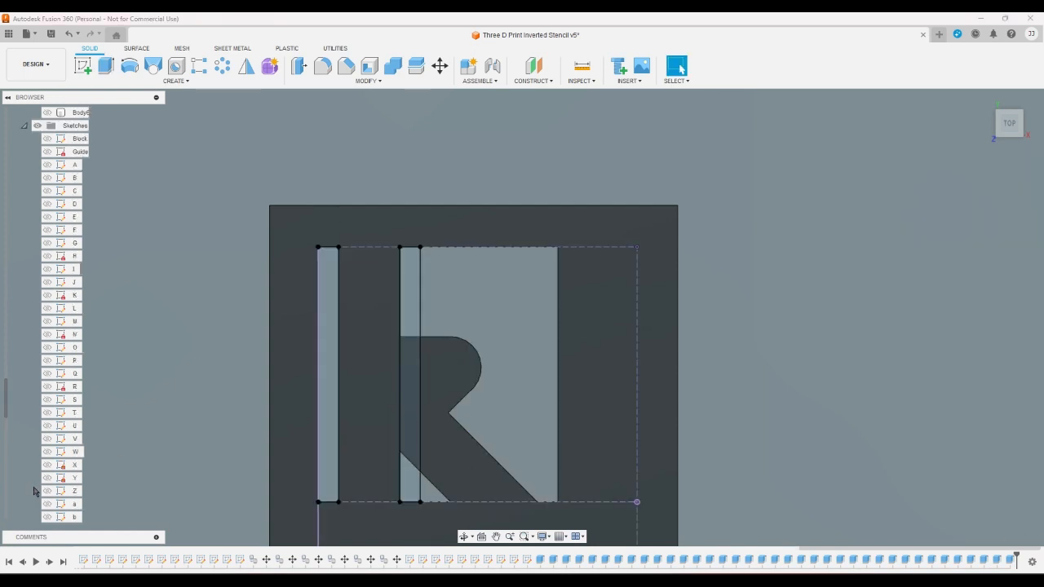
scroll(33, 491, up, 2)
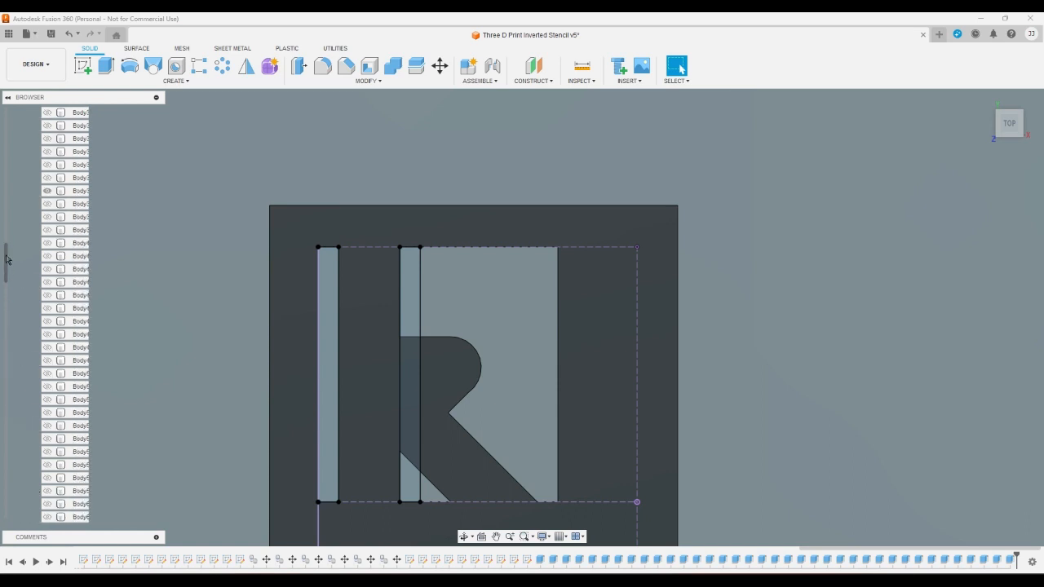
click(47, 190)
click(47, 203)
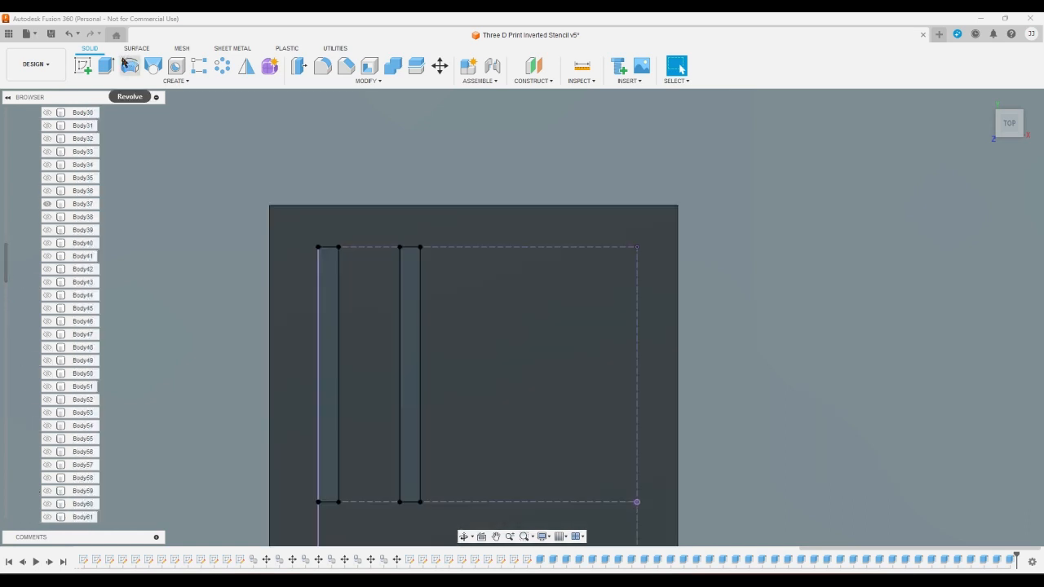
- Extrude the two narrow vertical strips on either side of the lowercase l as a cut through Body37
key(e)
click(330, 281)
click(406, 289)
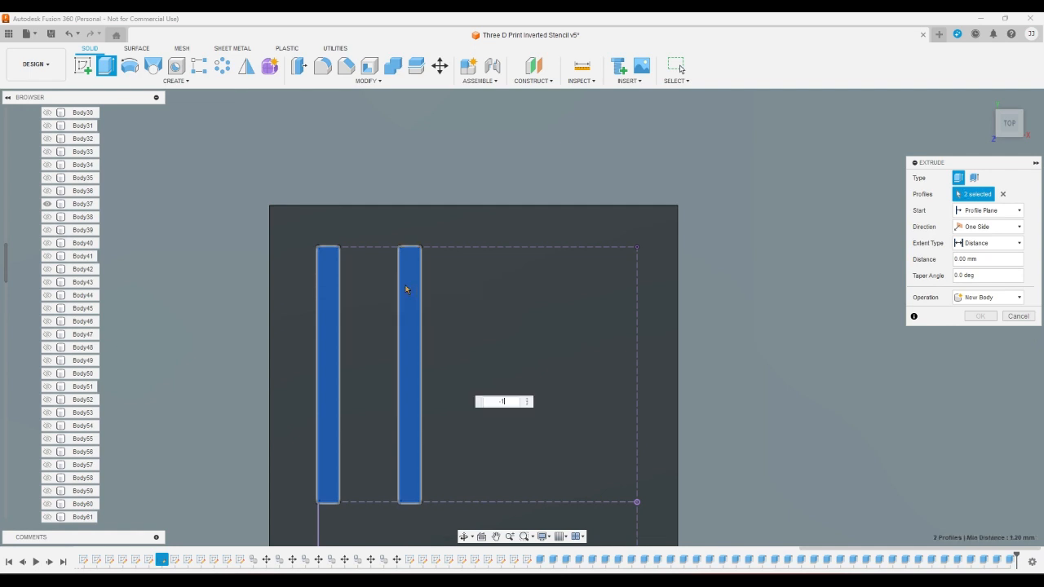
key(Escape)
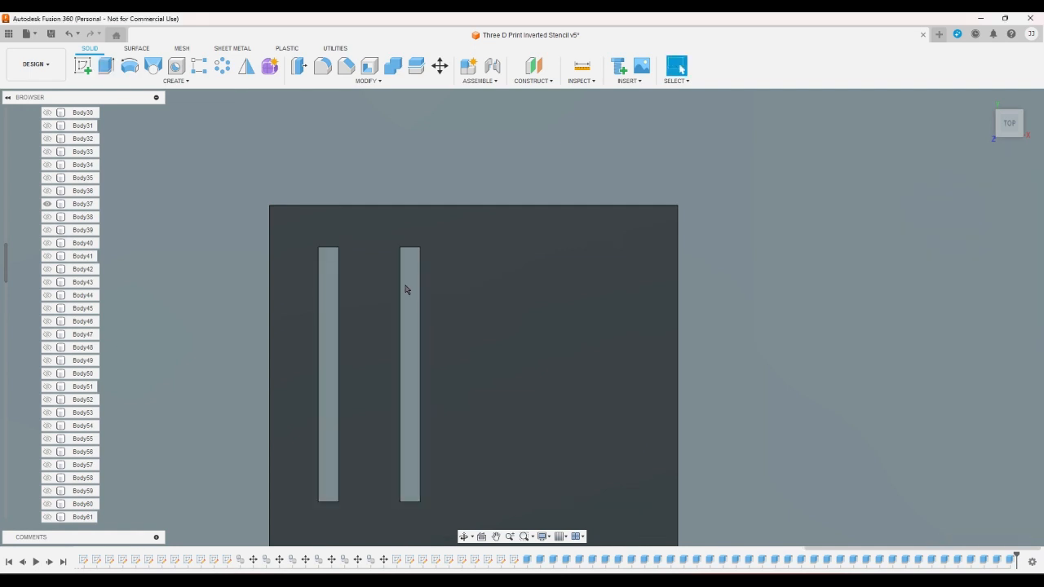
click(384, 390)
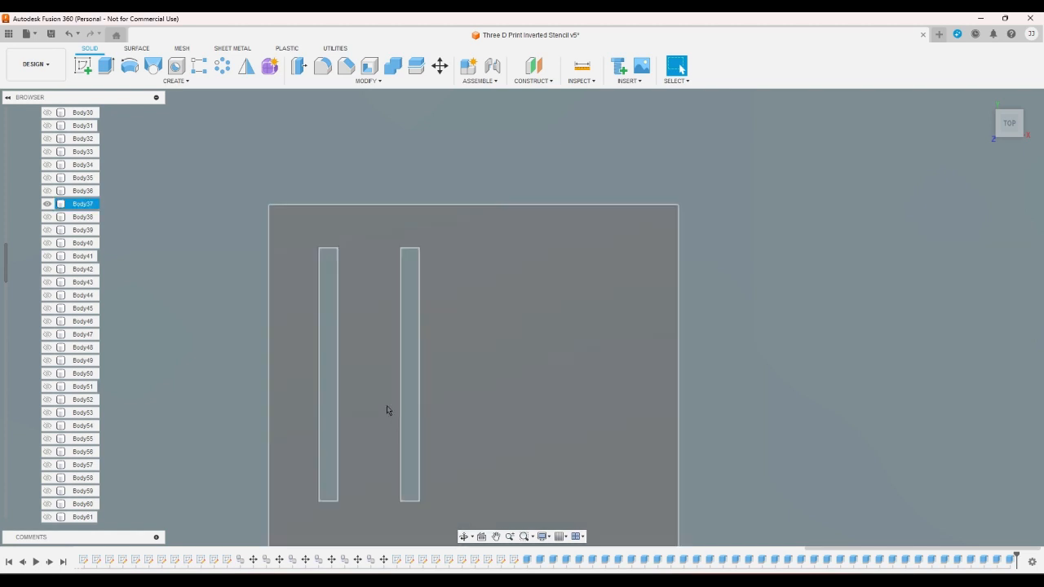
click(398, 431)
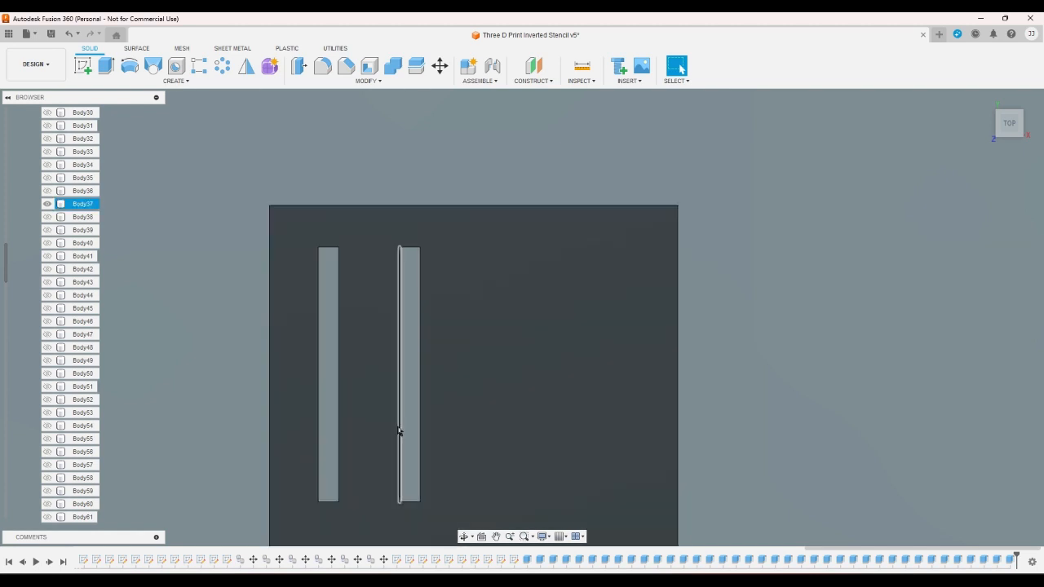
click(229, 294)
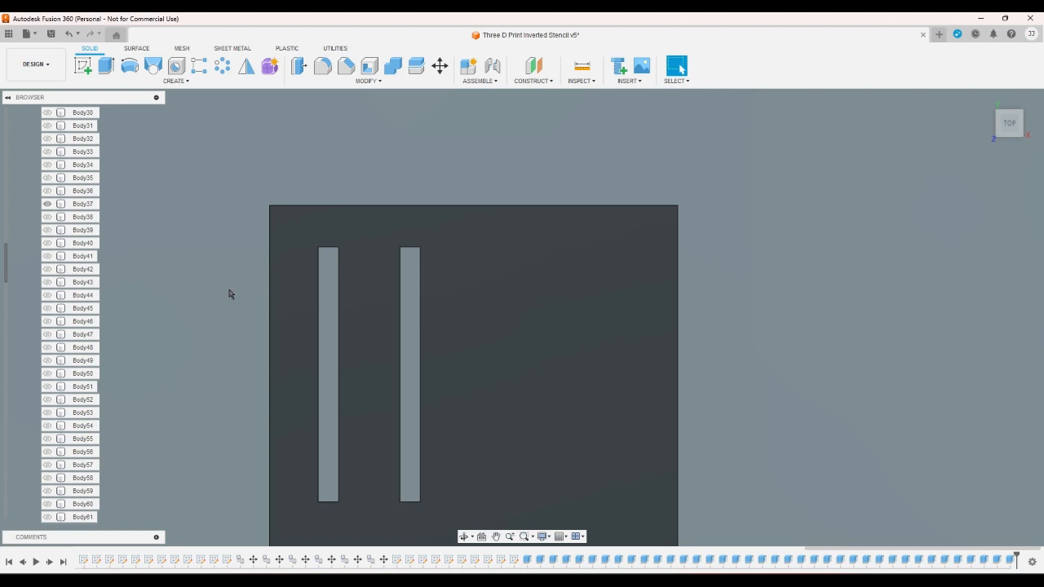
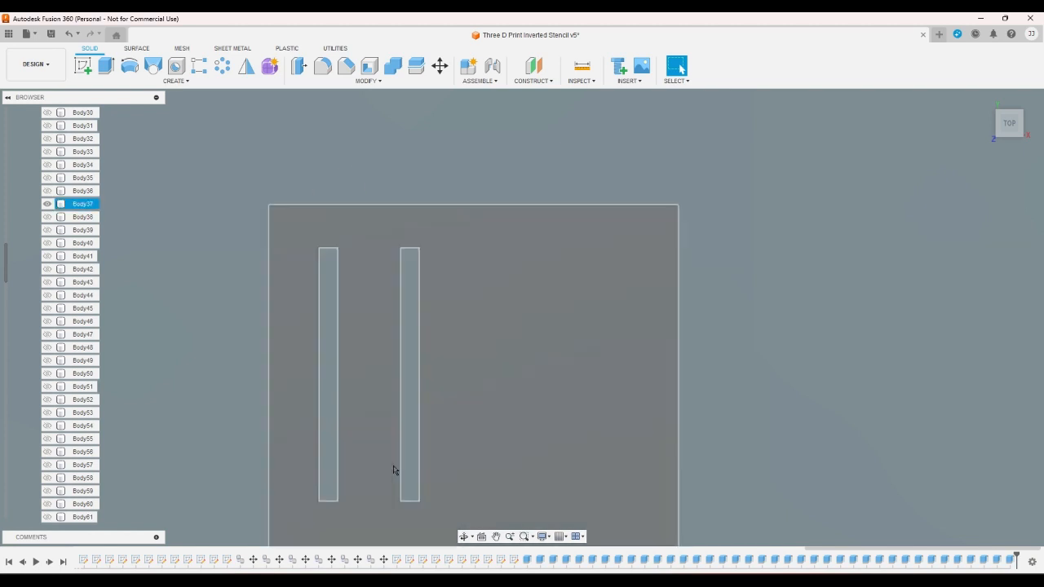
- Switch the visible body from Body37 to Body38 and show the lowercase sketch m
click(48, 205)
scroll(25, 274, down, 6)
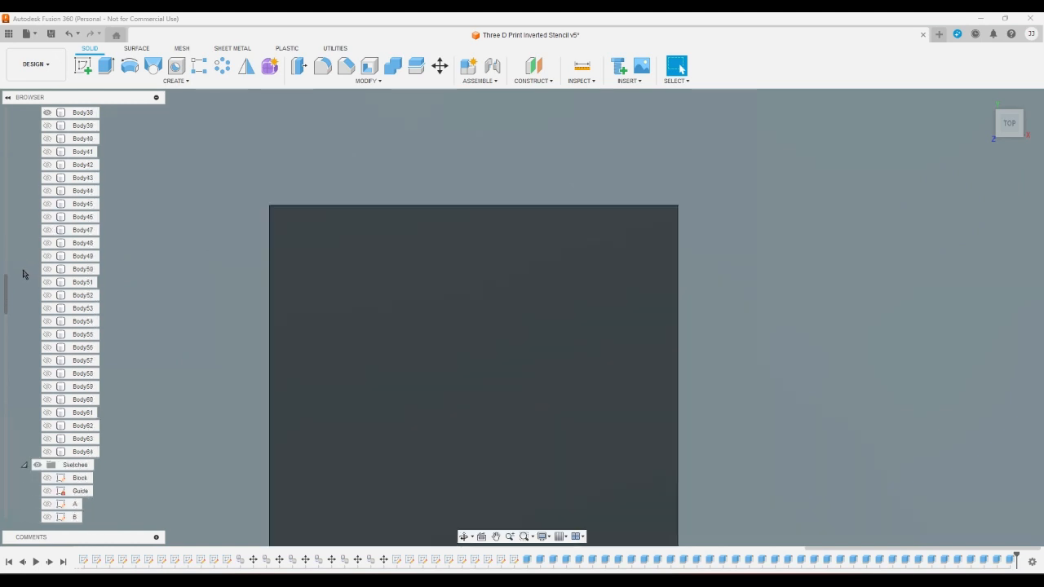
scroll(24, 285, down, 10)
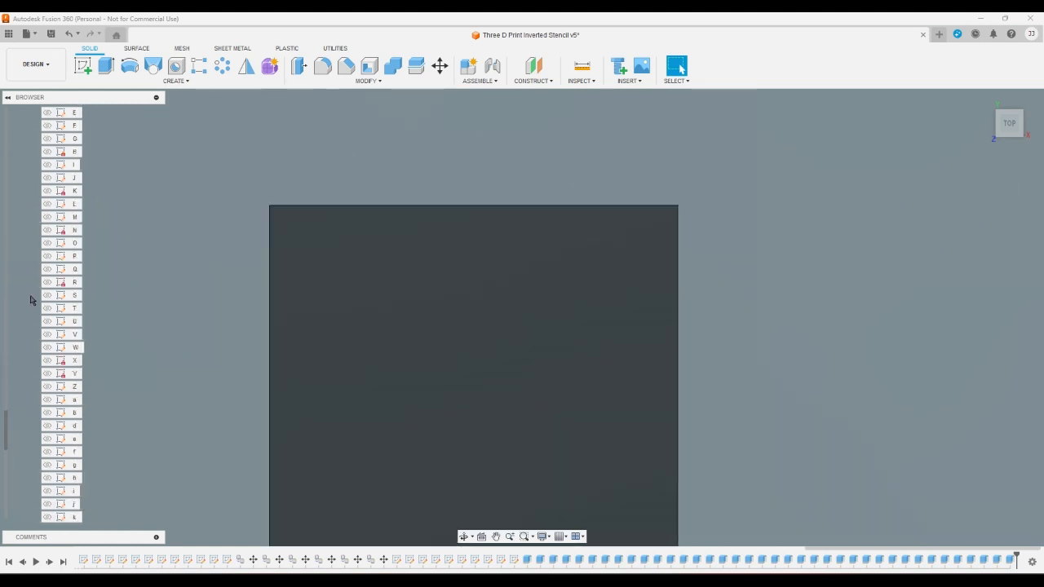
scroll(34, 300, down, 2)
click(47, 400)
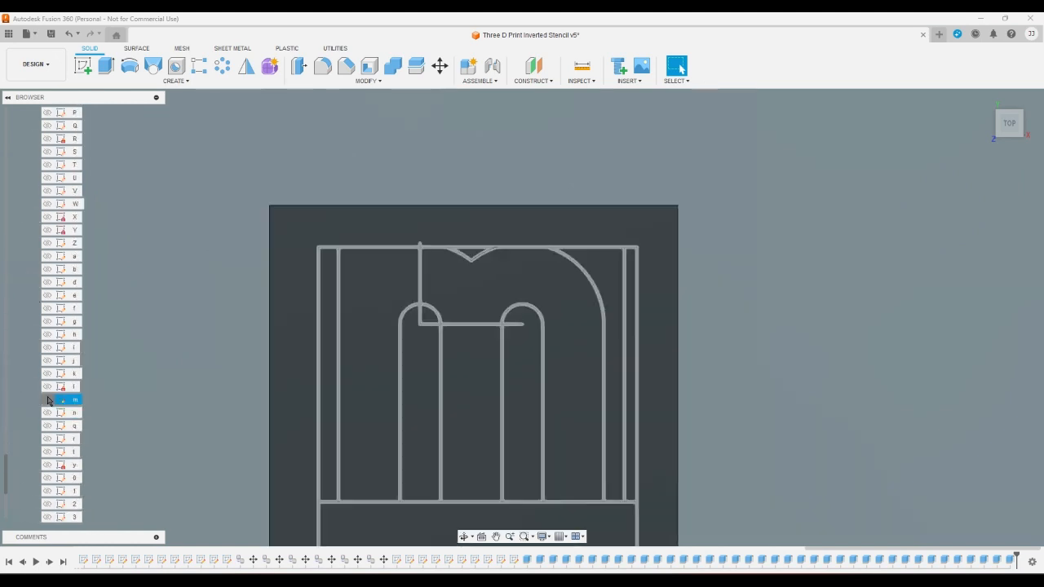
- Extrude the left strip, both round-topped slots, the small upper notch and the curved right profile of the lowercase m as a cut through Body38
click(106, 65)
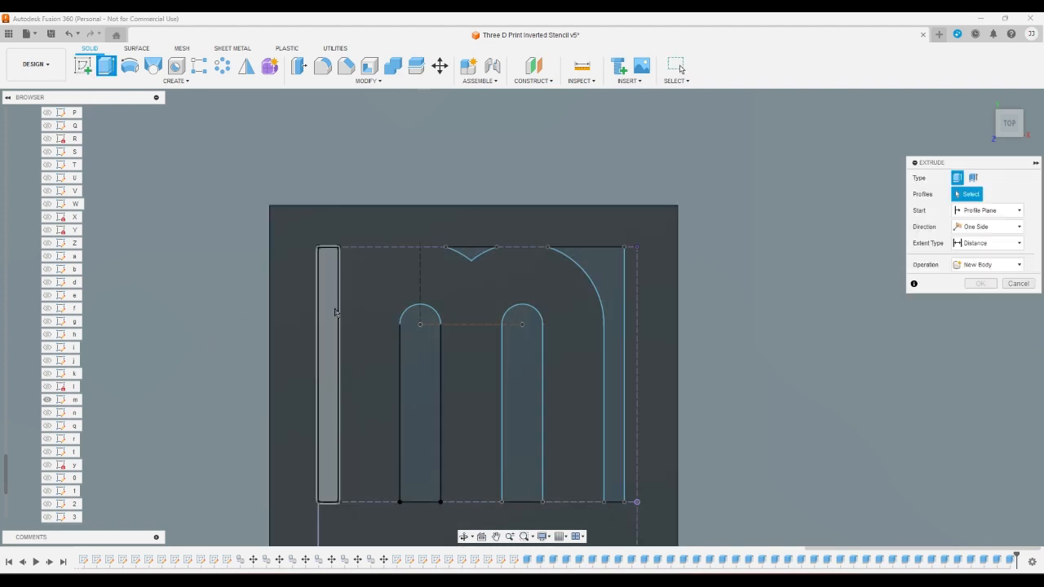
click(328, 367)
click(411, 379)
click(472, 252)
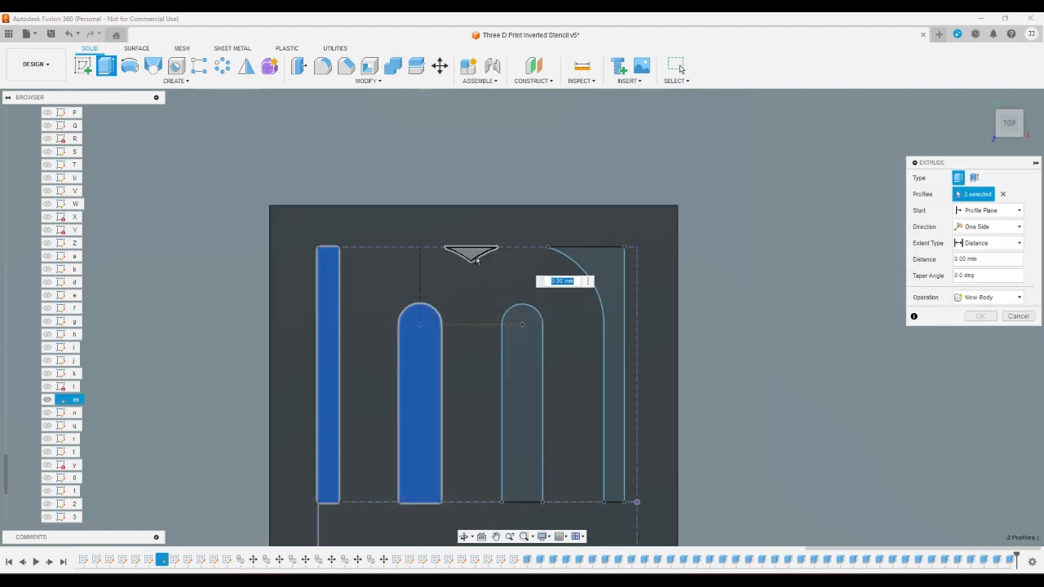
click(522, 399)
click(608, 280)
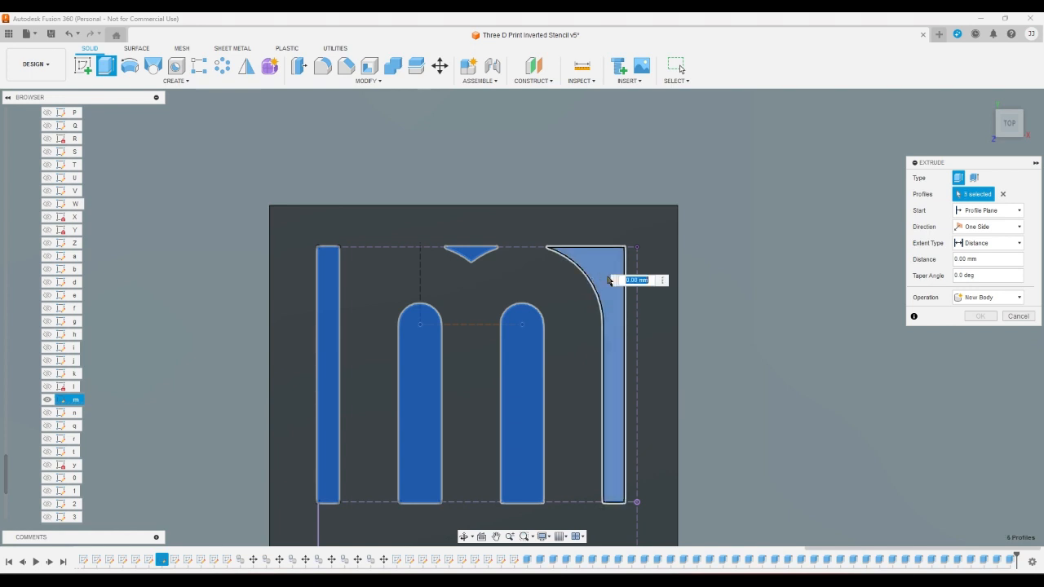
key(Escape)
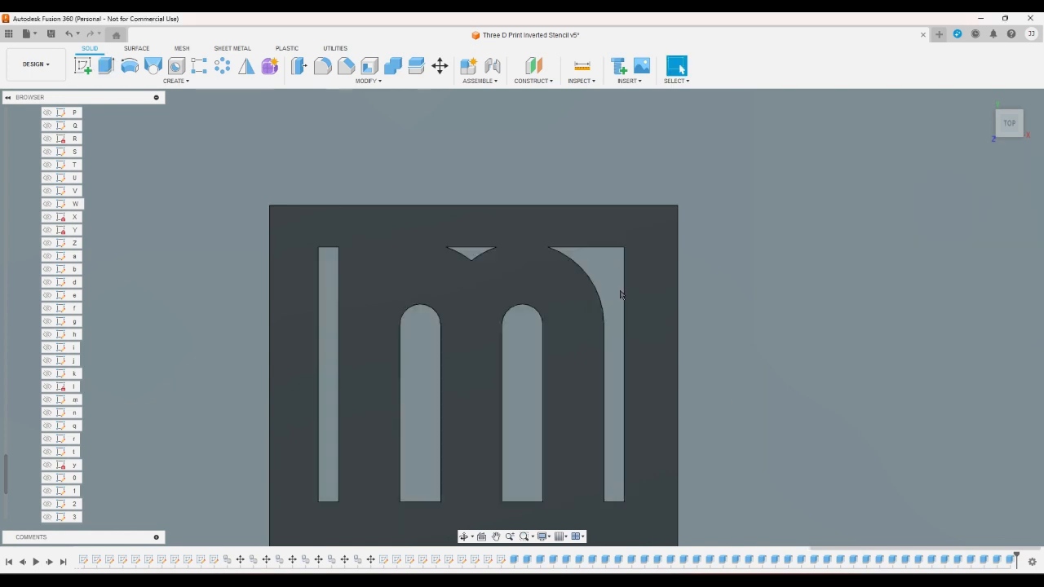
- Show the lowercase sketch n and switch the visible body from Body38 to Body39
click(71, 414)
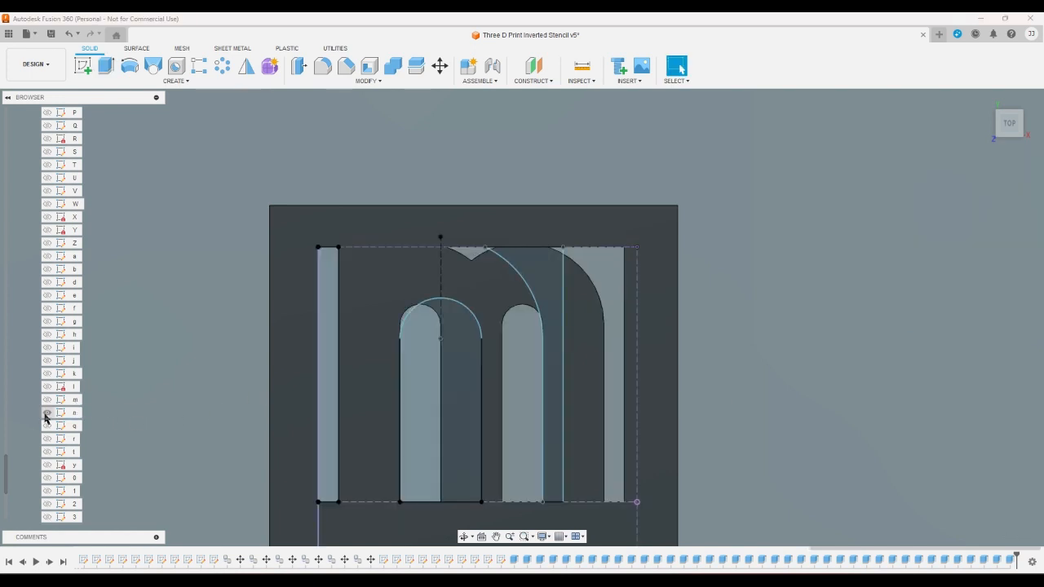
scroll(16, 440, up, 6)
scroll(16, 443, up, 10)
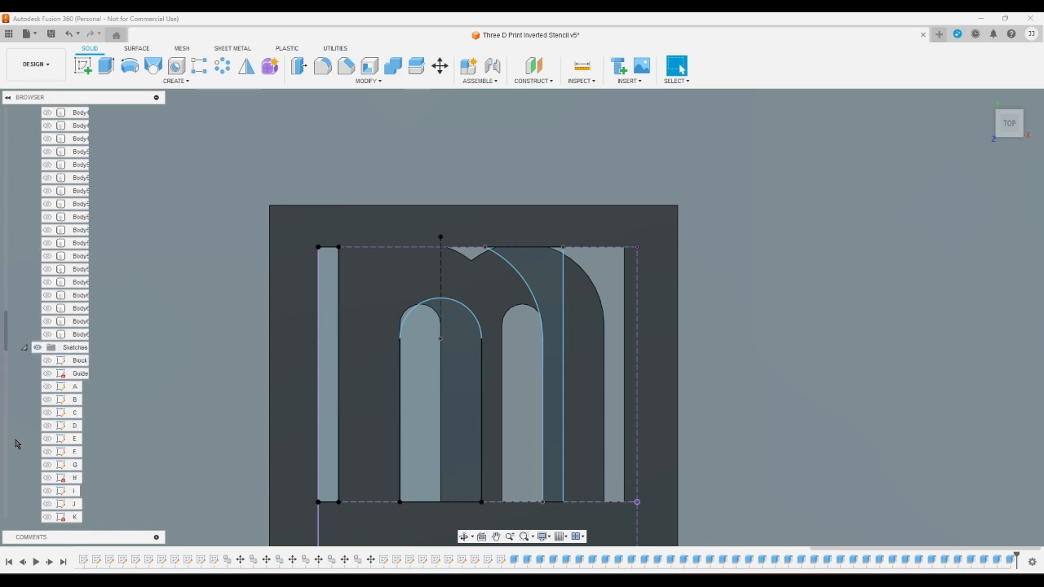
click(47, 177)
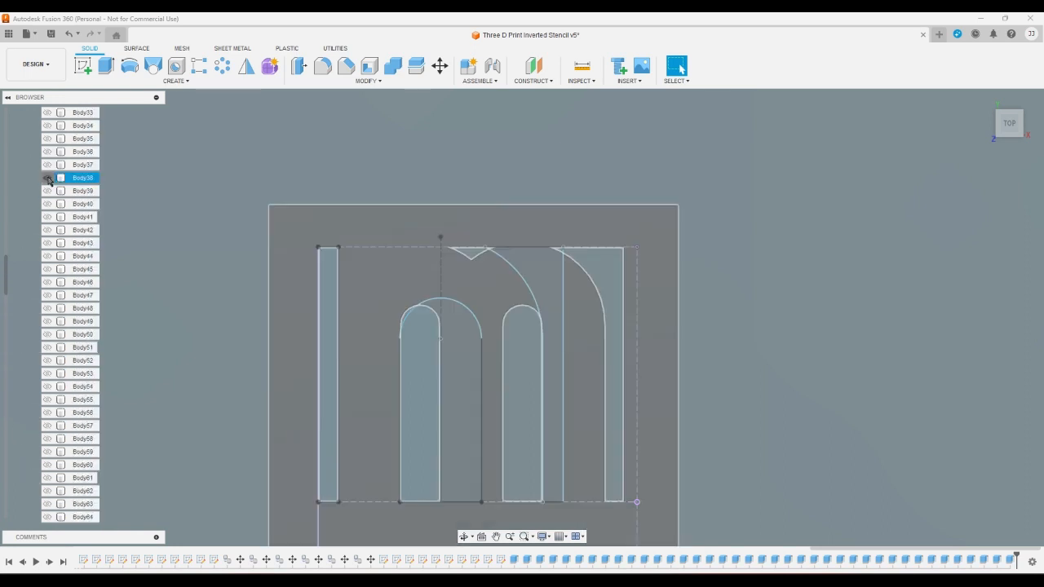
click(48, 190)
- Extrude the left strip, the round-topped middle opening and the curved right profile of the lowercase n as a cut through Body39
click(106, 66)
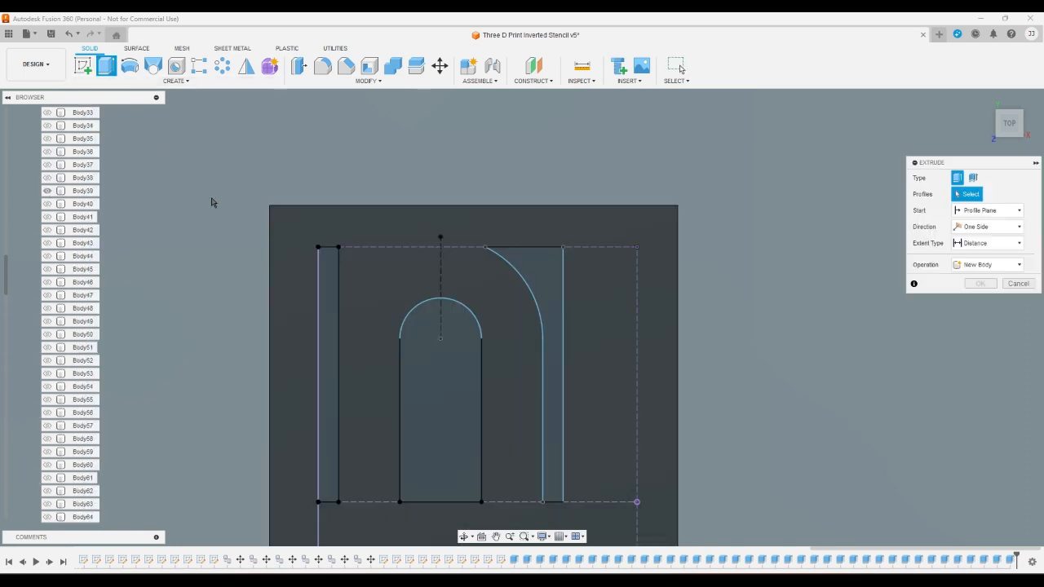
click(328, 297)
click(432, 366)
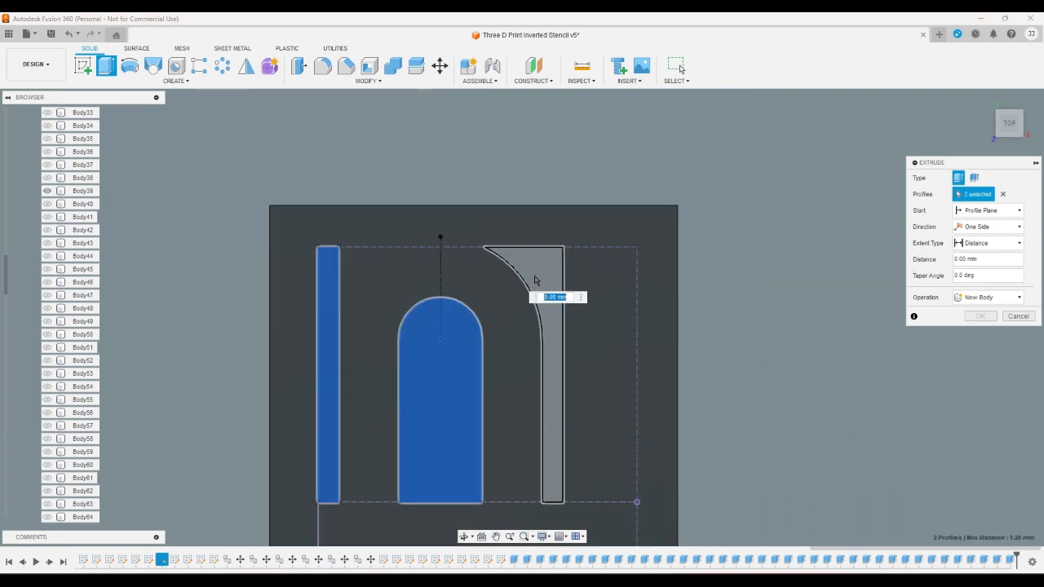
key(Escape)
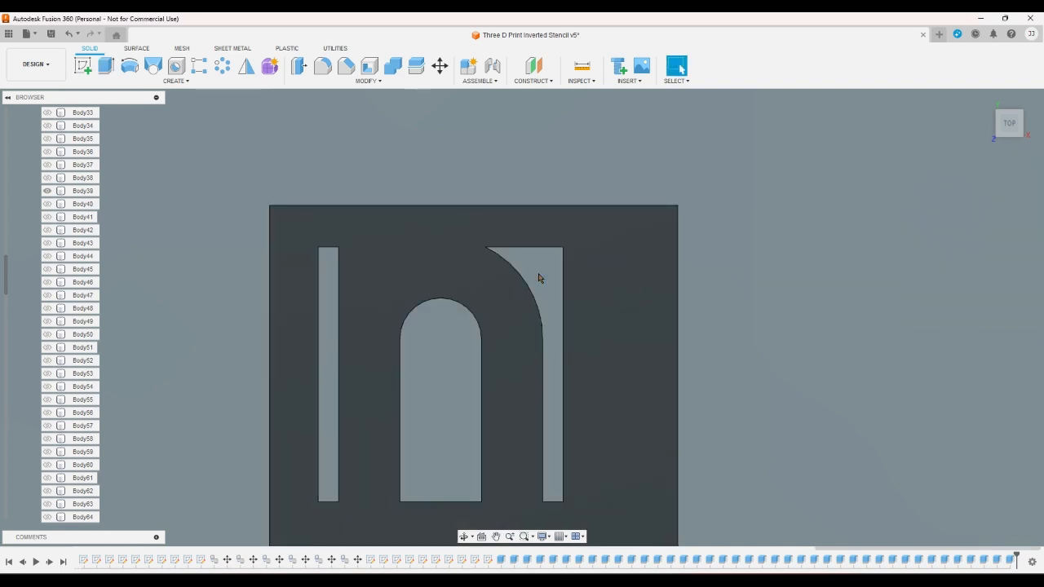
- Switch the visible body from Body39 to Body40 and show the lowercase sketch q
click(48, 191)
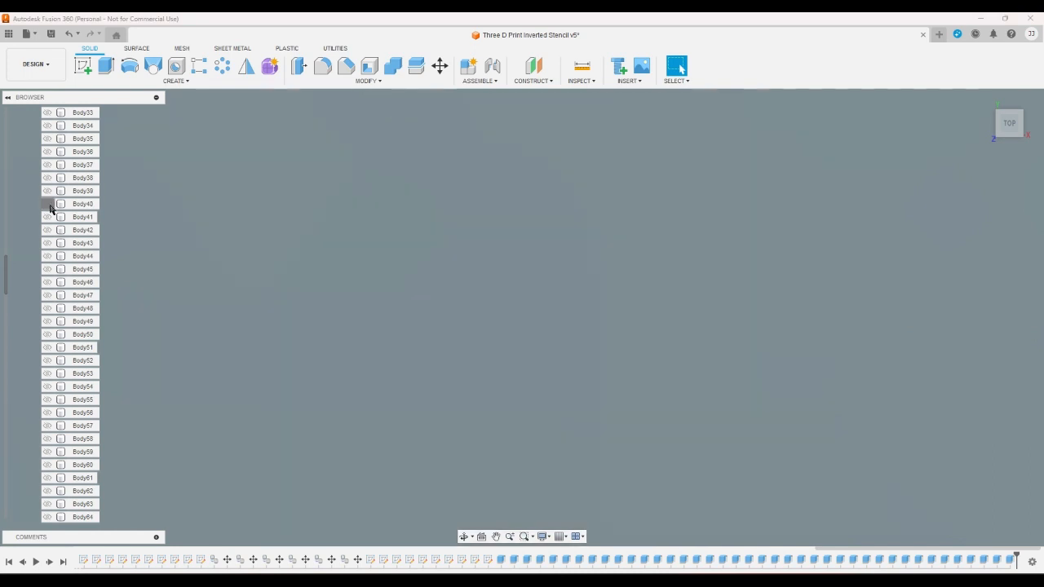
click(48, 205)
scroll(36, 261, down, 3)
scroll(32, 295, down, 10)
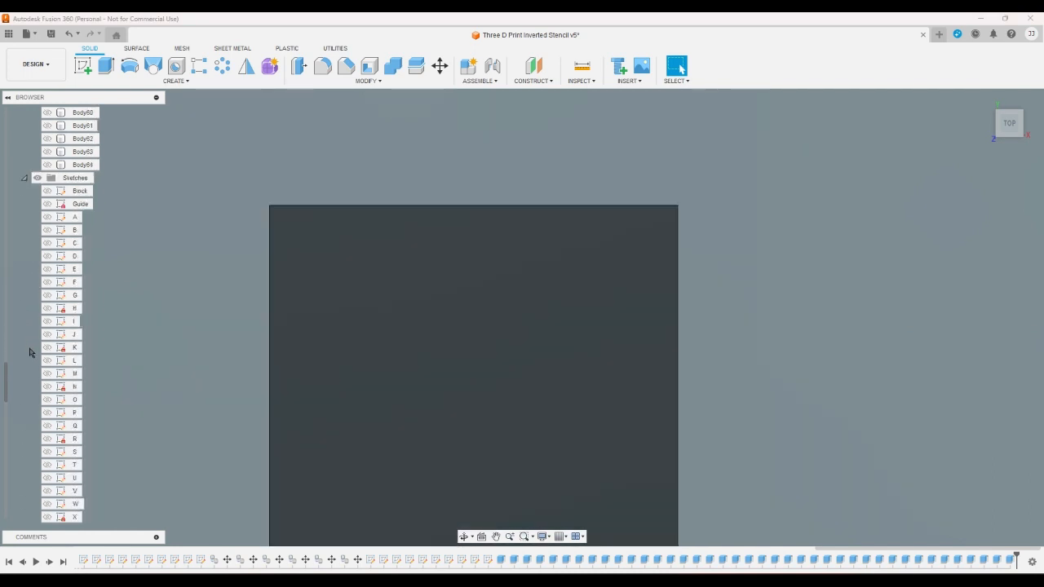
scroll(33, 355, down, 5)
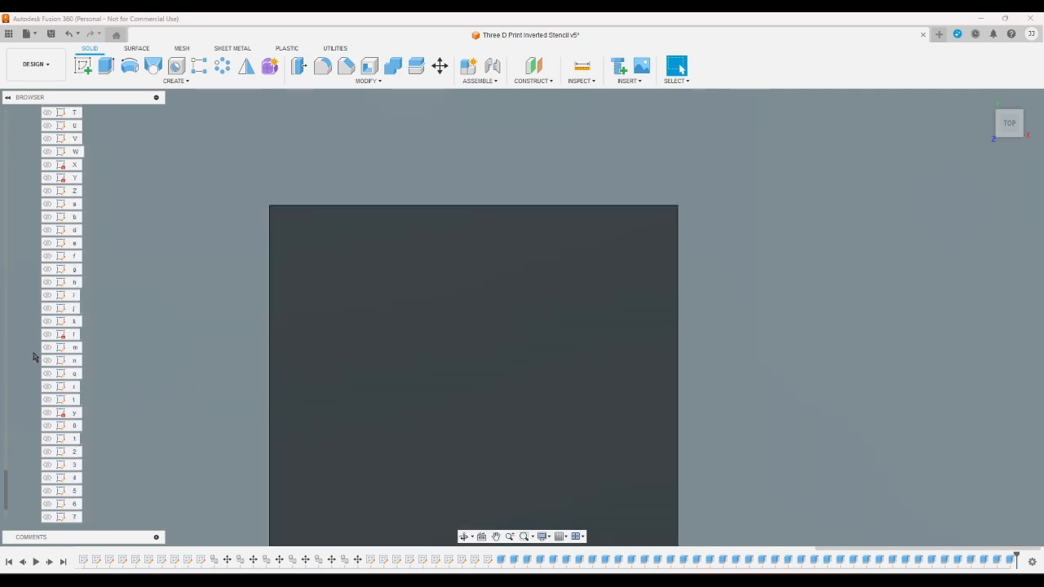
click(47, 375)
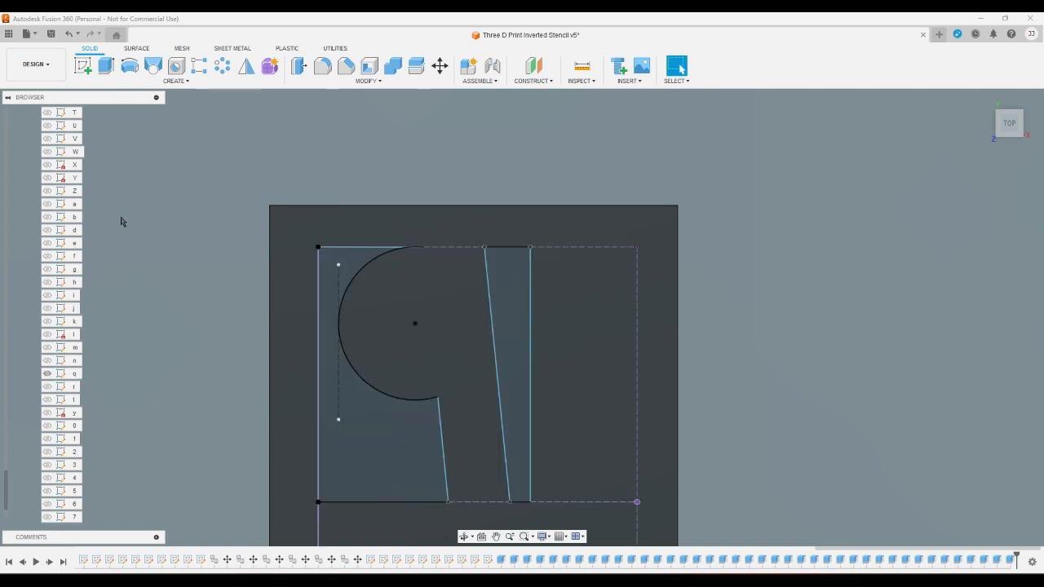
- Extrude the large left profile and the tapered right strip of the lowercase q as a cut through Body40
click(337, 264)
click(500, 265)
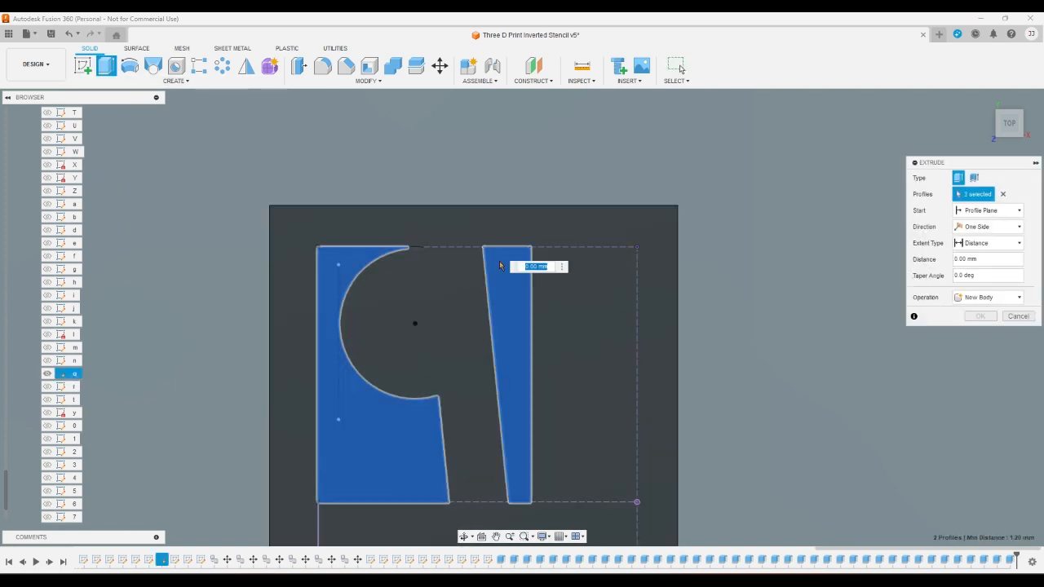
key(Escape)
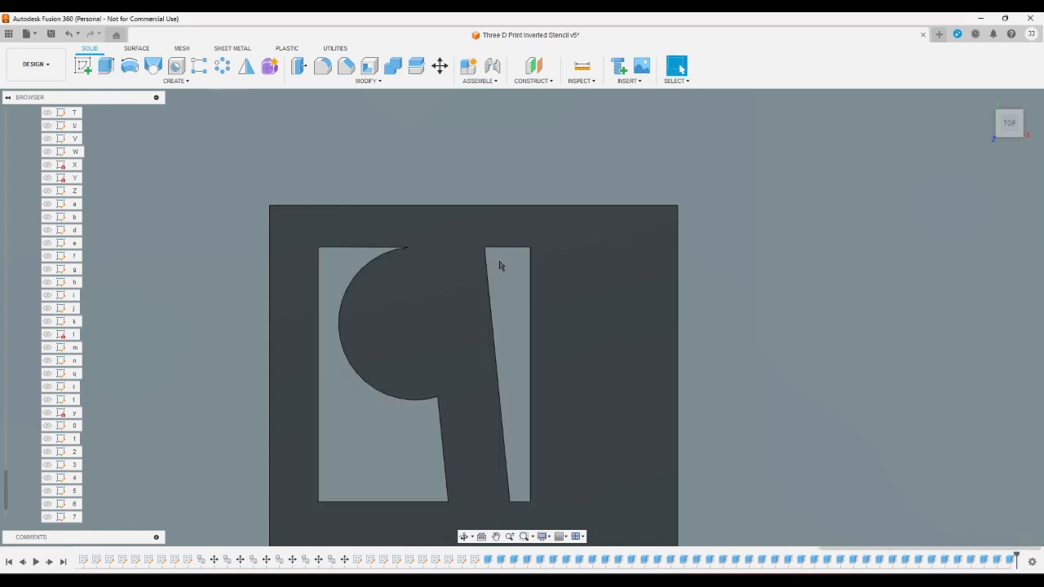
- Show the lowercase sketch r and switch the visible body from Body40 to Body41
click(46, 387)
scroll(25, 408, up, 5)
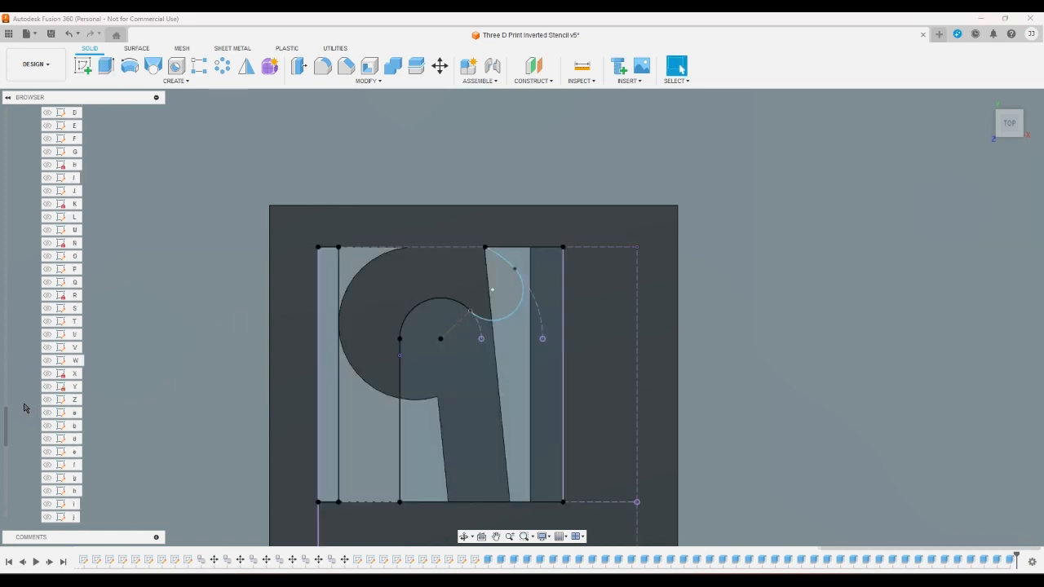
scroll(25, 408, up, 10)
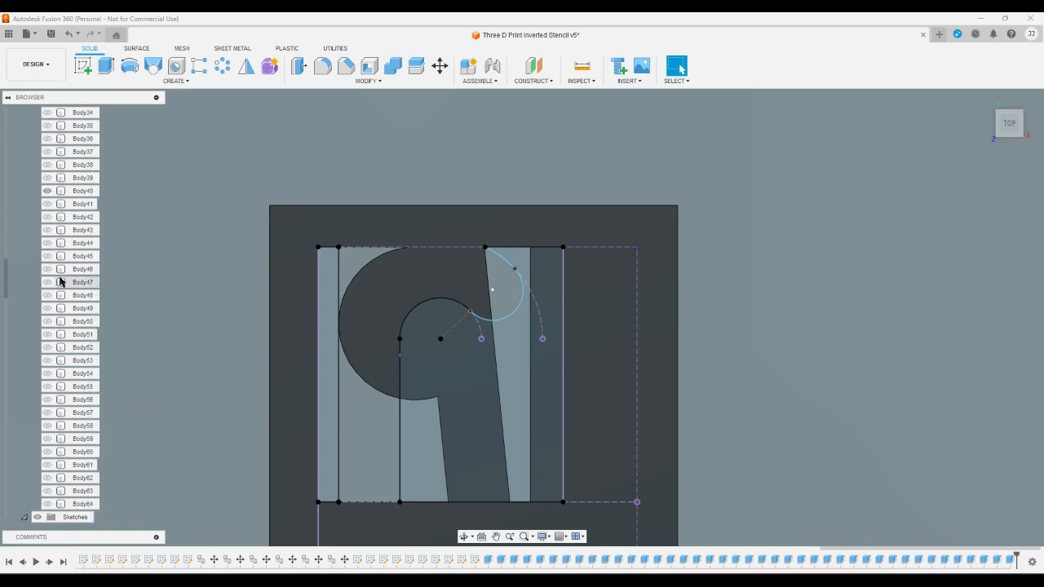
click(47, 191)
click(48, 204)
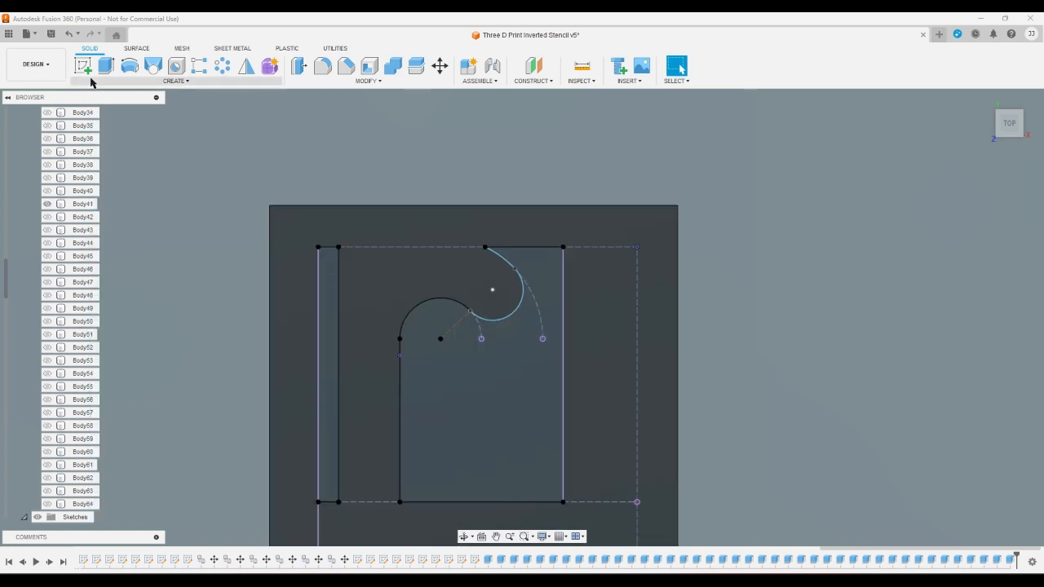
- Extrude the left strip and the large curved right profile of the lowercase r as a cut through Body41
click(105, 65)
click(327, 375)
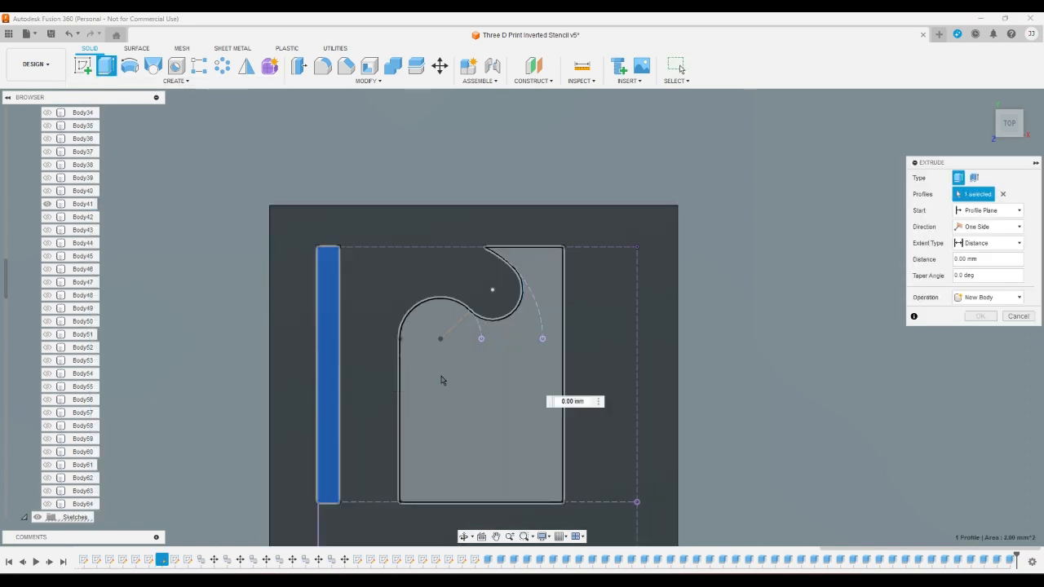
click(441, 380)
key(Escape)
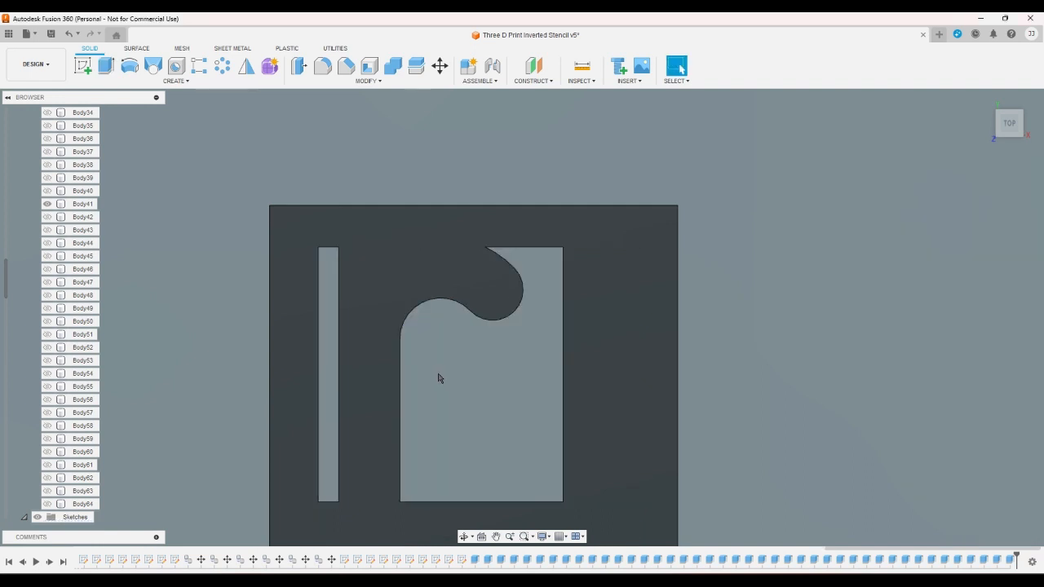
- Switch the visible body from Body41 to Body42 and show the lowercase sketch t
click(46, 204)
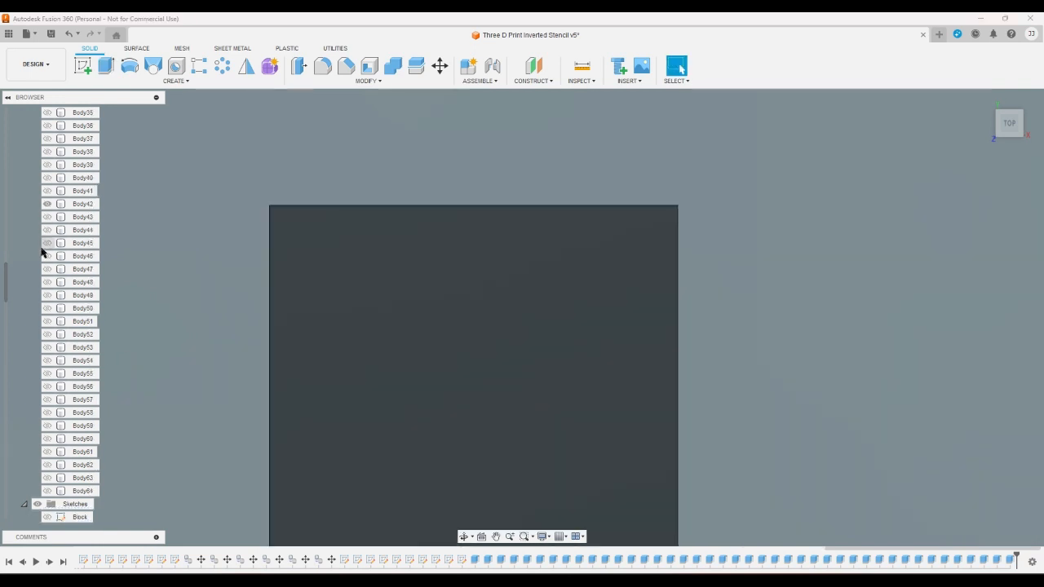
scroll(32, 343, down, 5)
scroll(33, 357, down, 7)
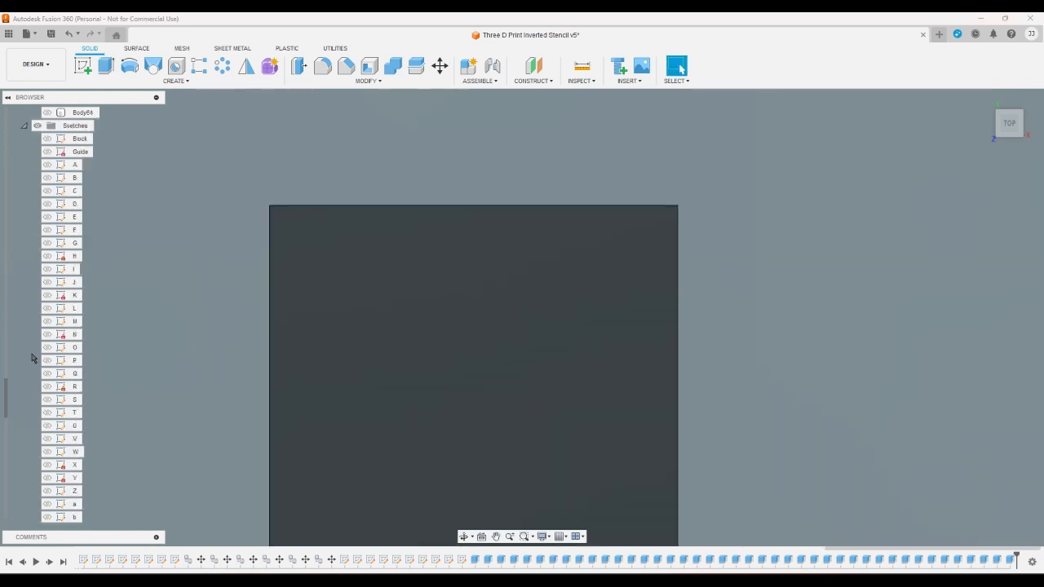
scroll(33, 359, down, 3)
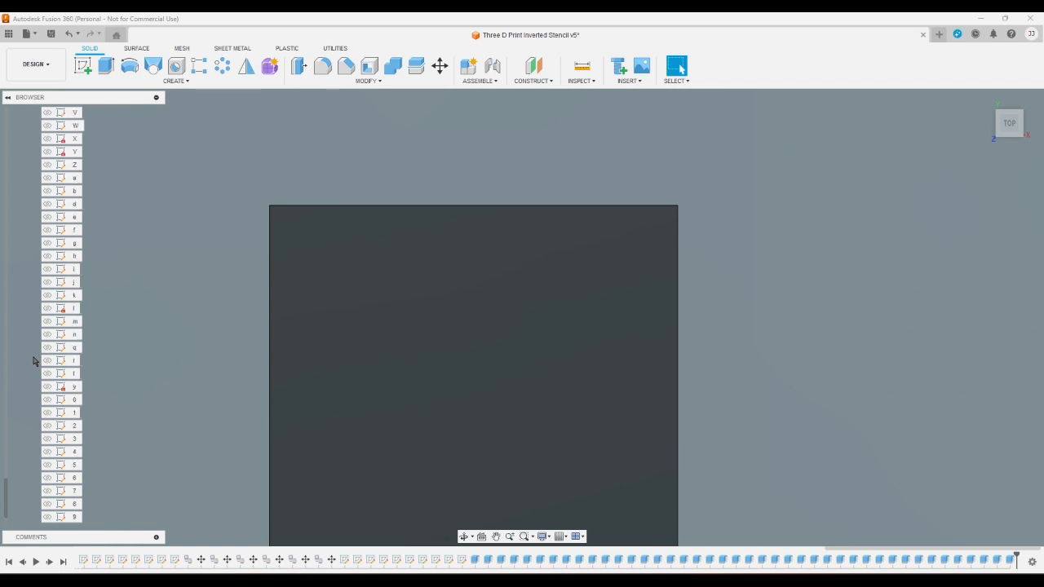
click(47, 374)
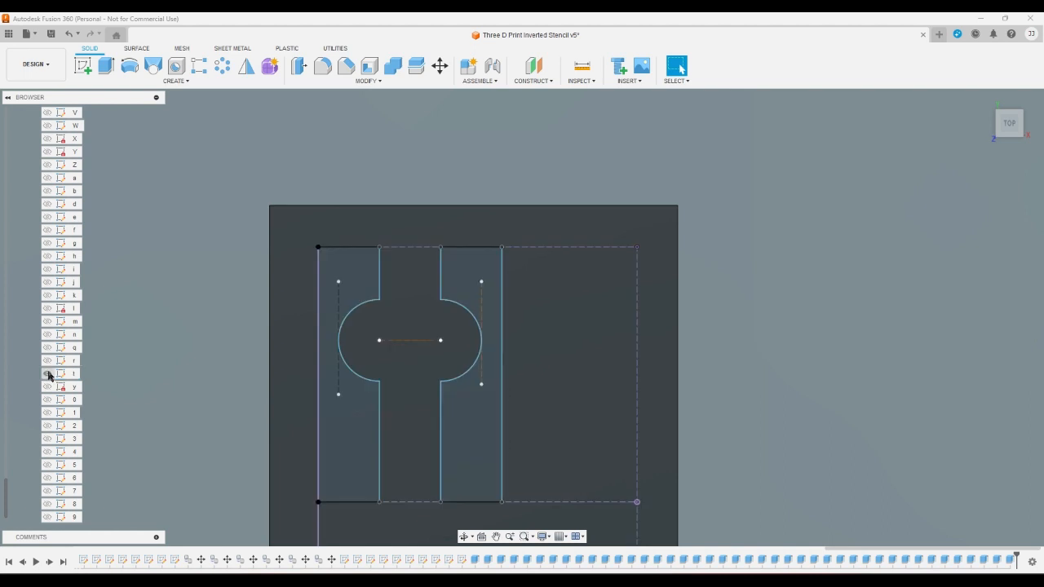
- Extrude the two notched vertical profiles on either side of the lowercase t as a cut through Body42
click(106, 65)
click(349, 259)
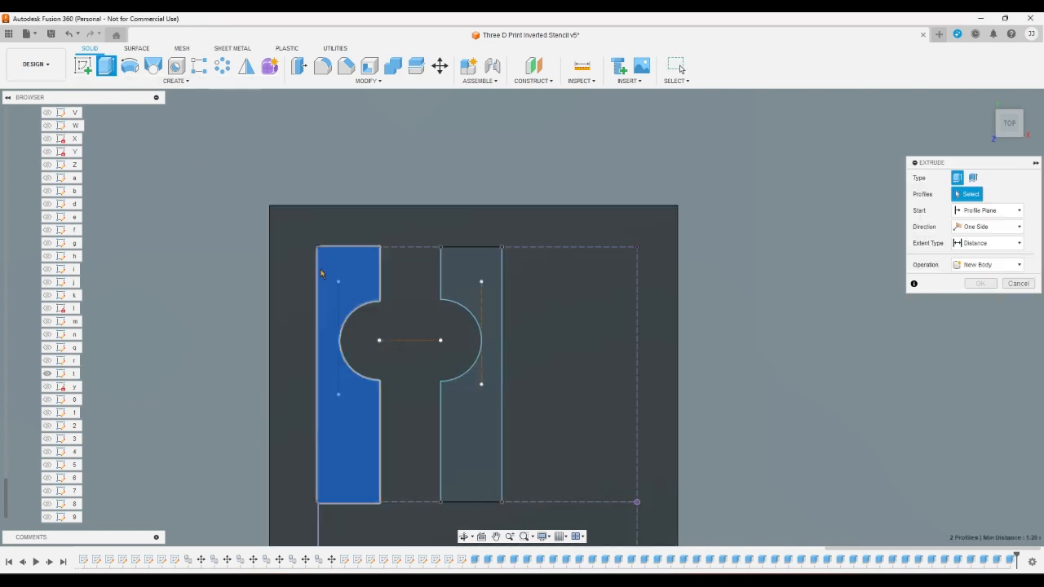
click(454, 273)
key(Escape)
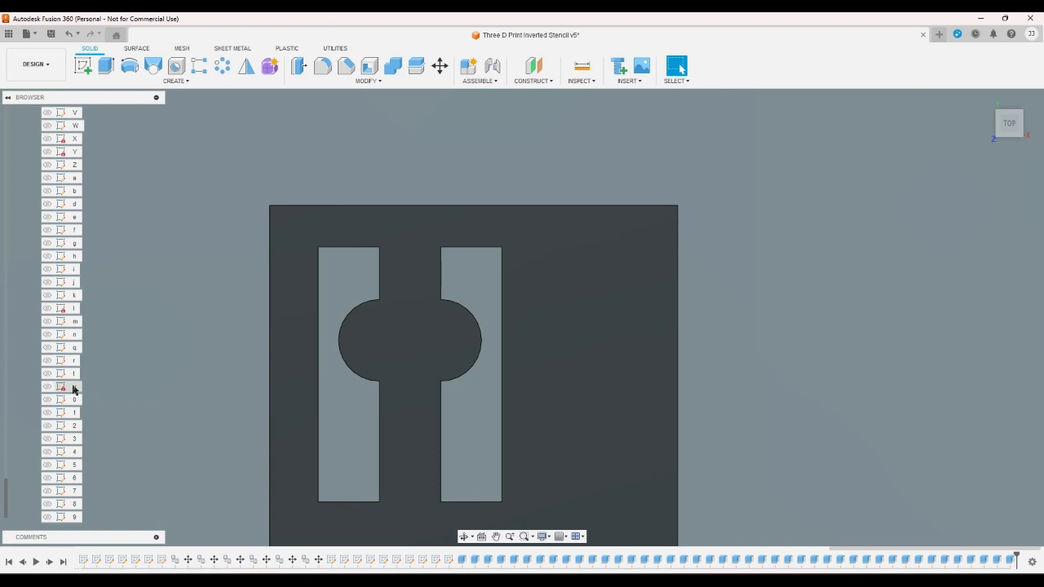
- Show the lowercase sketch y and switch the visible body from Body42 to Body43
click(46, 387)
scroll(38, 413, up, 12)
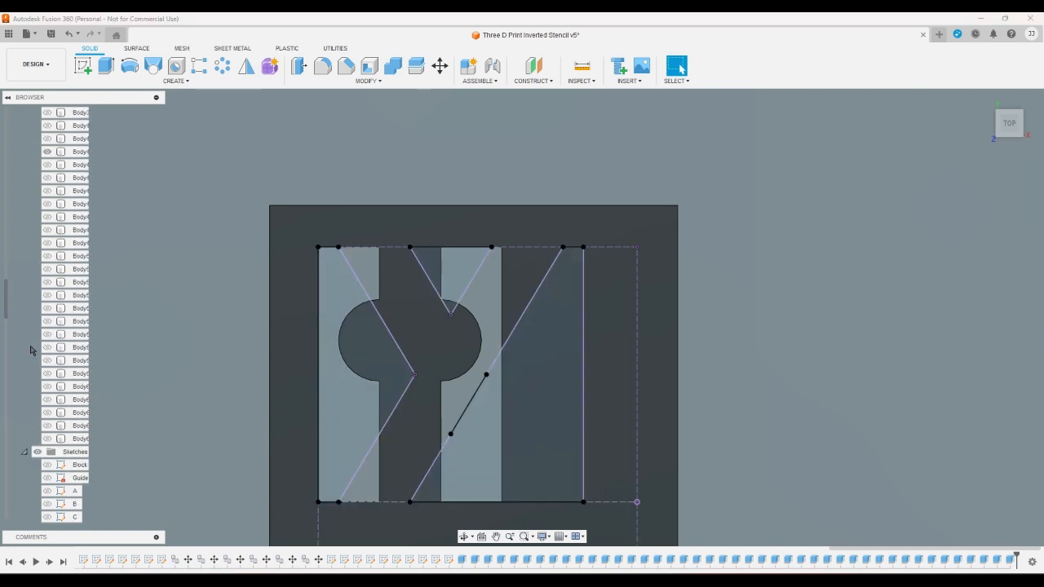
scroll(46, 346, up, 5)
click(47, 243)
click(47, 243)
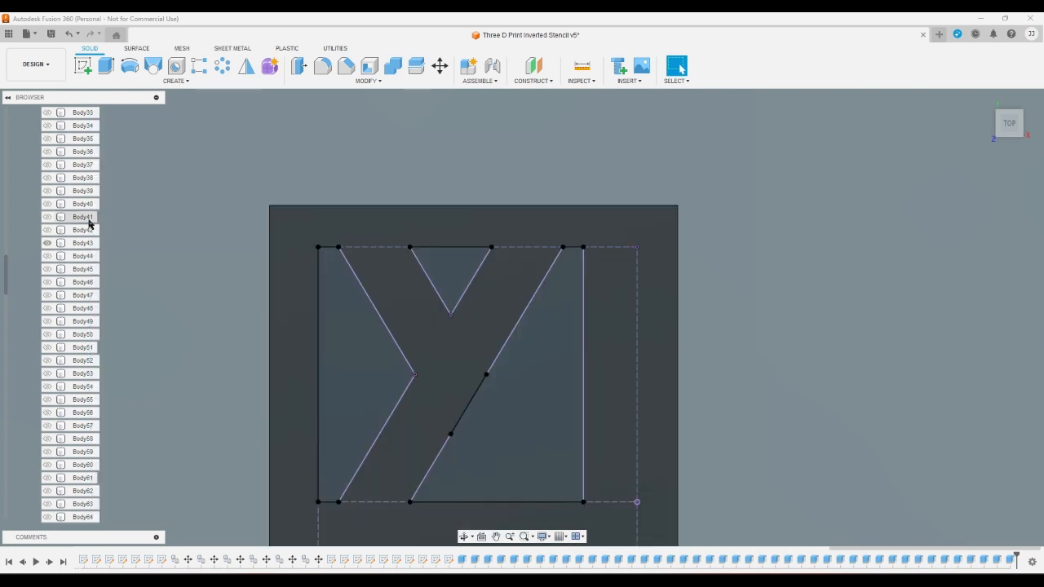
- Extrude the left profile, the upper triangle and the large right profile of the lowercase y as a cut through Body43
click(106, 65)
click(367, 326)
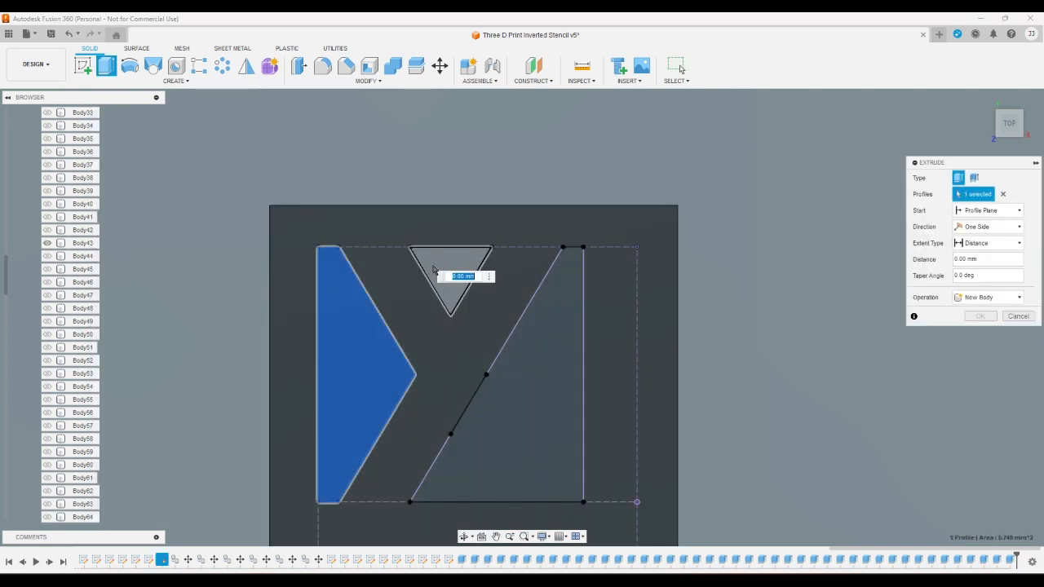
click(445, 271)
click(507, 412)
key(Escape)
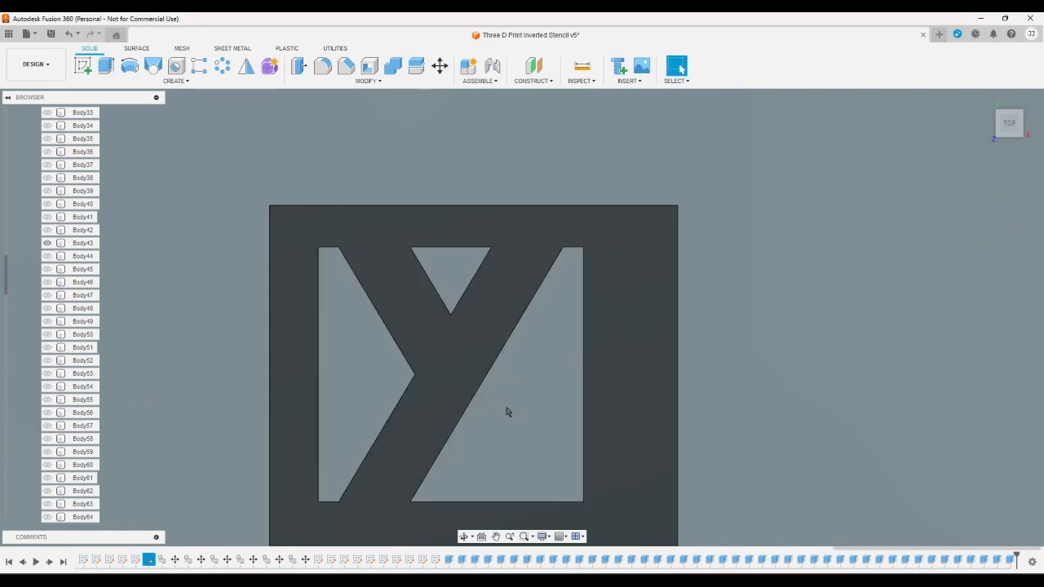
- Switch the visible body from Body43 to Body44
click(47, 256)
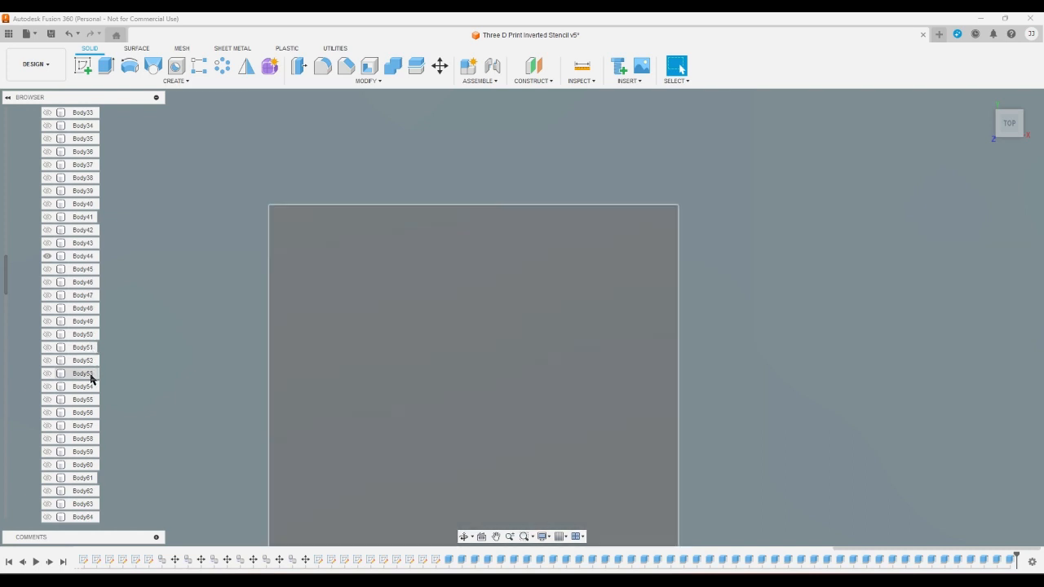
- Show the digit sketch 0 over Body44
scroll(24, 382, down, 9)
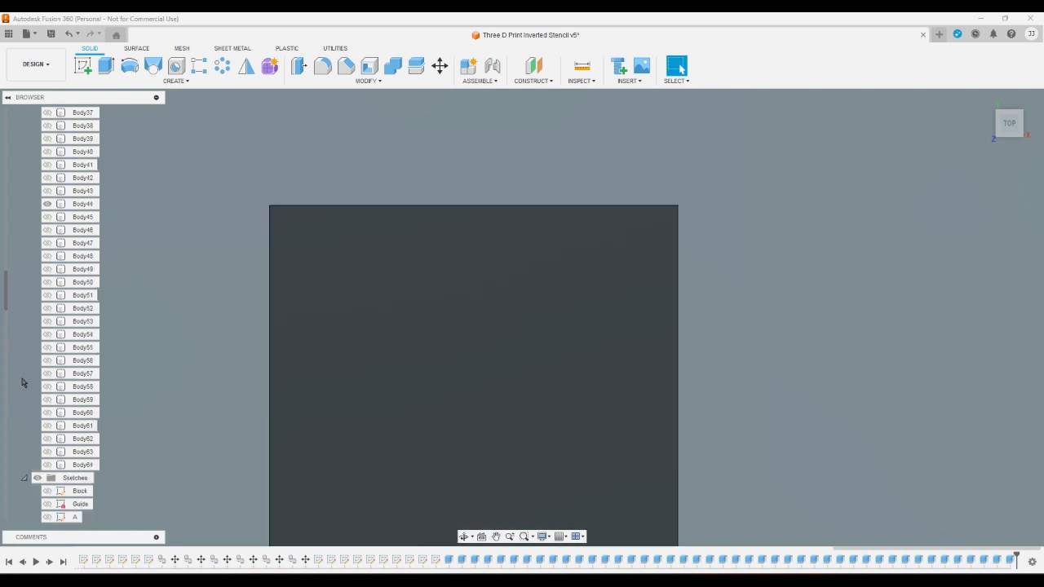
scroll(25, 382, down, 3)
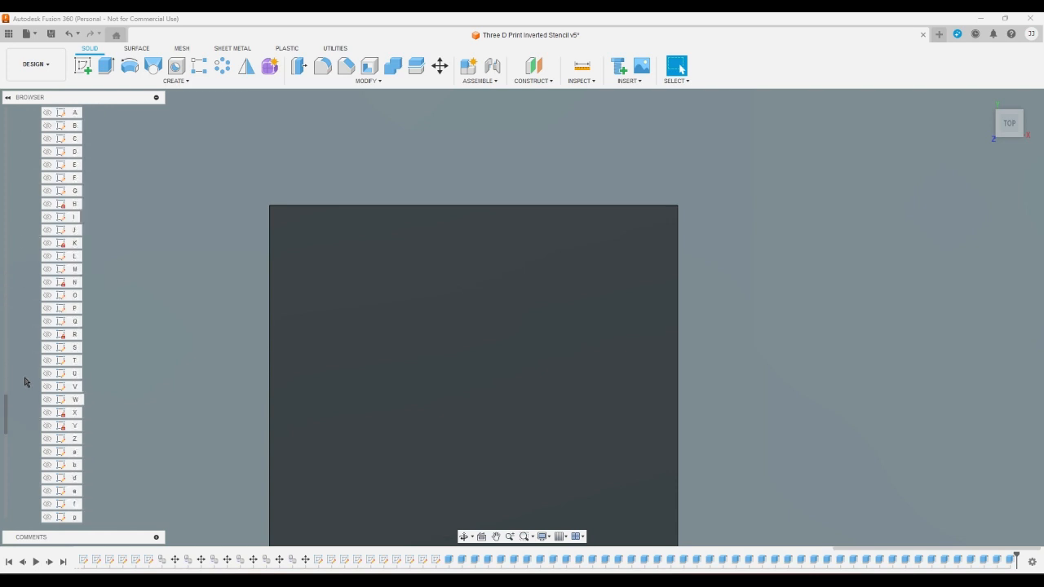
scroll(25, 382, down, 5)
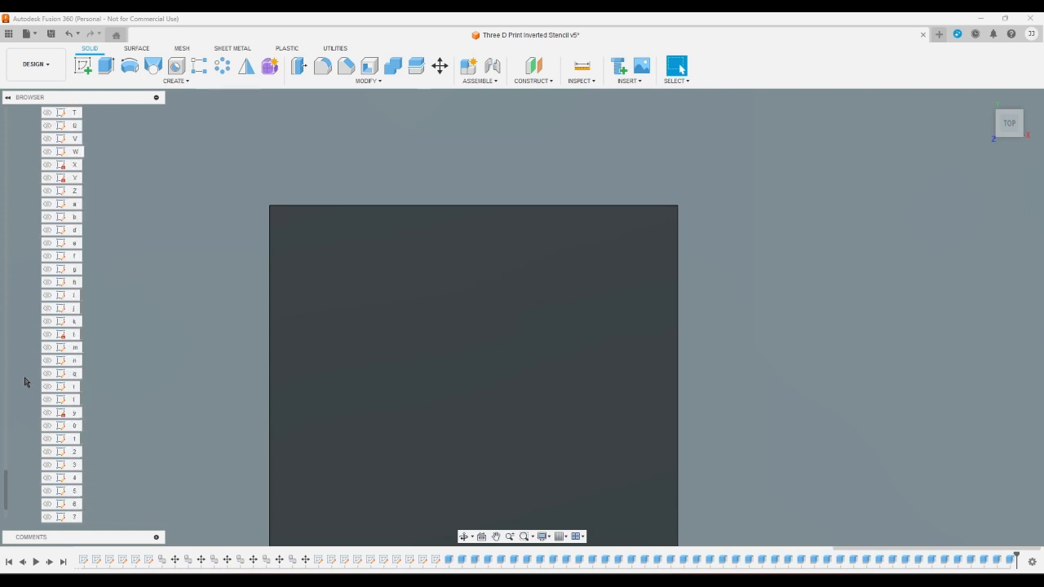
click(47, 425)
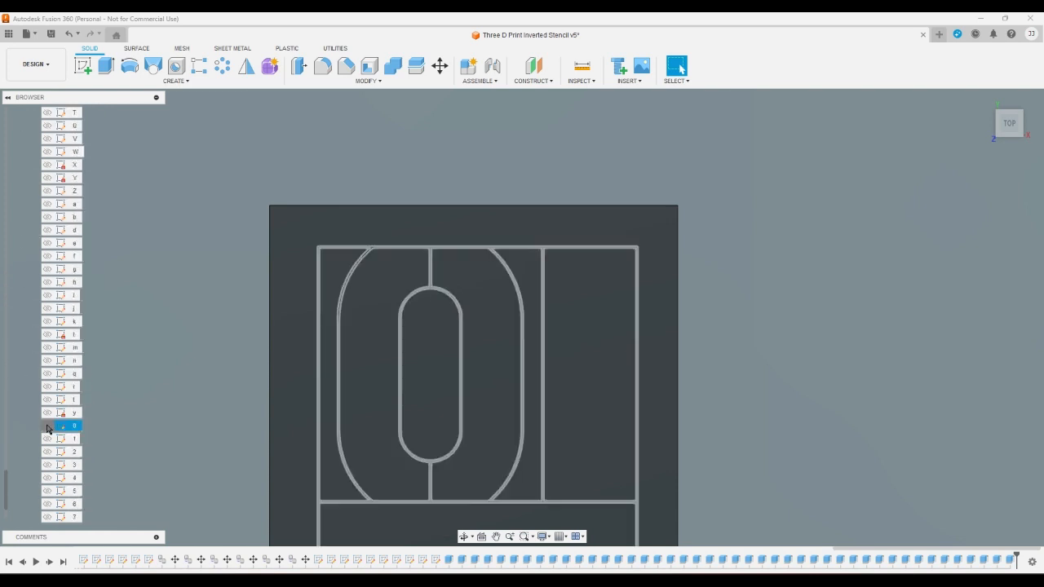
- Extrude the left profile, the central slot and the right profile of the digit 0 as a cut through Body44
click(106, 67)
click(324, 341)
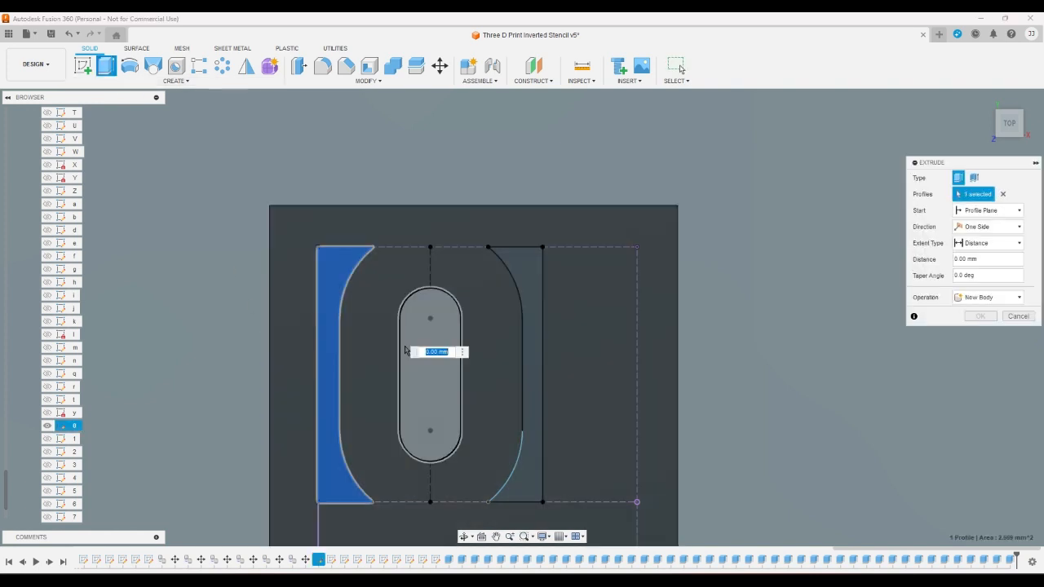
click(432, 352)
click(518, 266)
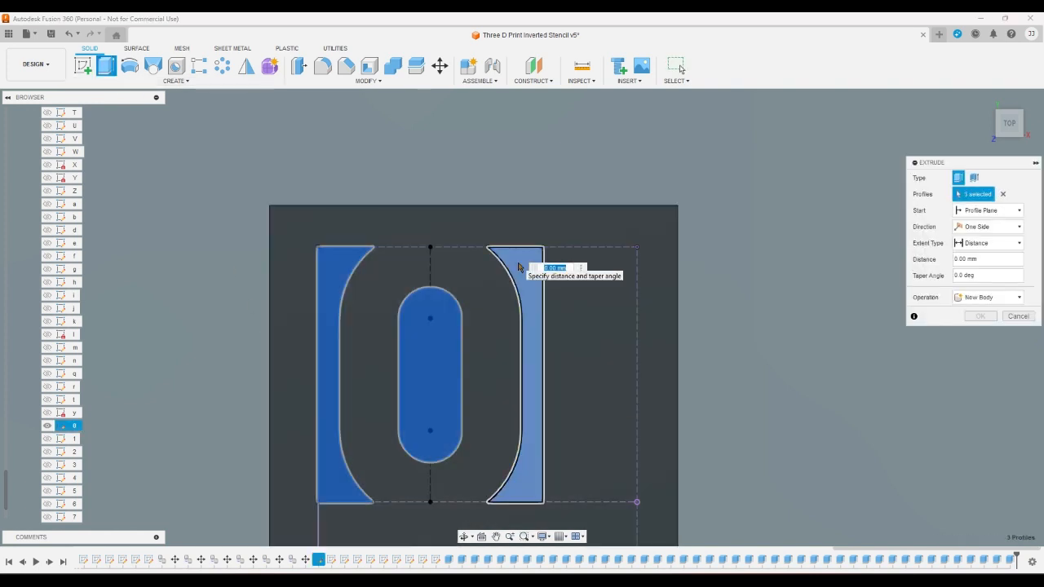
key(Escape)
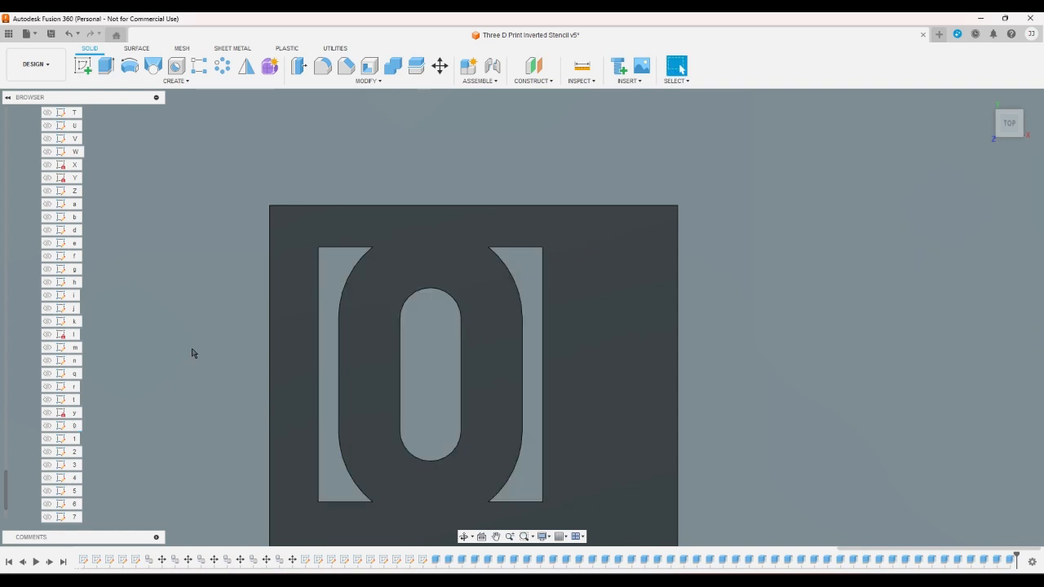
- Show the digit sketch 1 and switch the visible body from Body44 to Body45
scroll(136, 431, up, 2)
scroll(139, 455, down, 1)
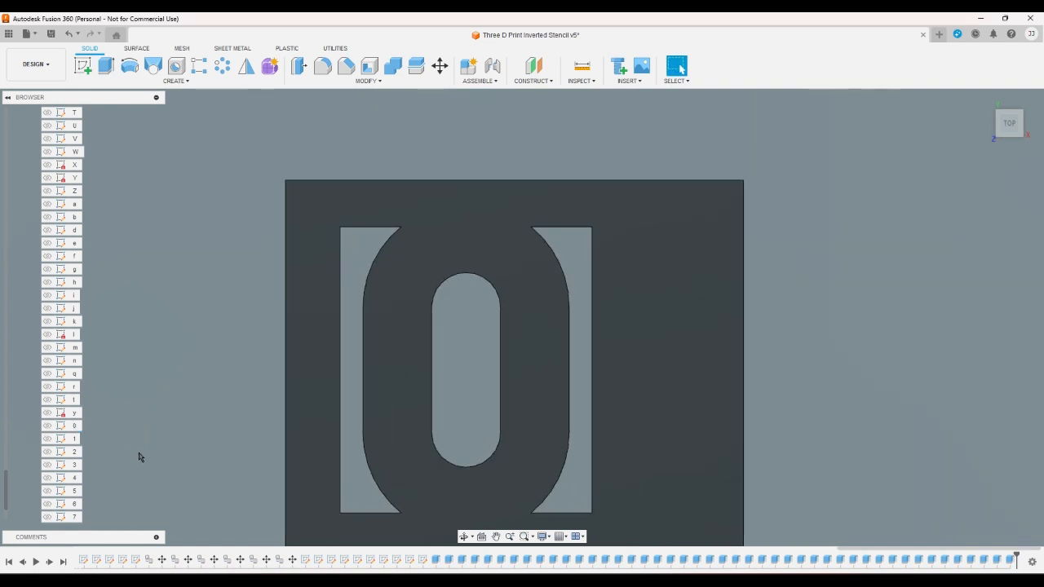
scroll(103, 485, up, 2)
scroll(100, 481, down, 1)
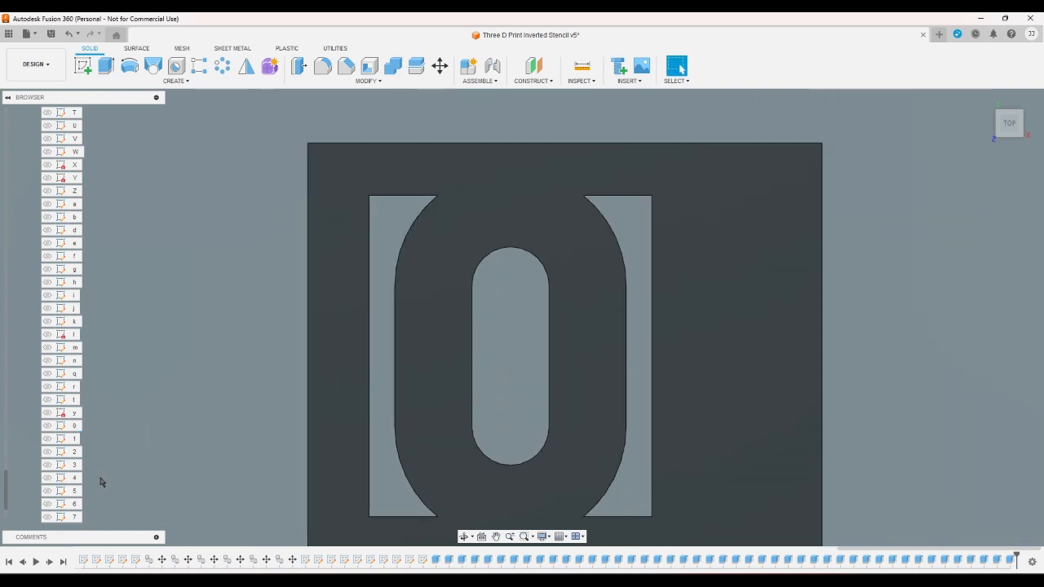
click(47, 439)
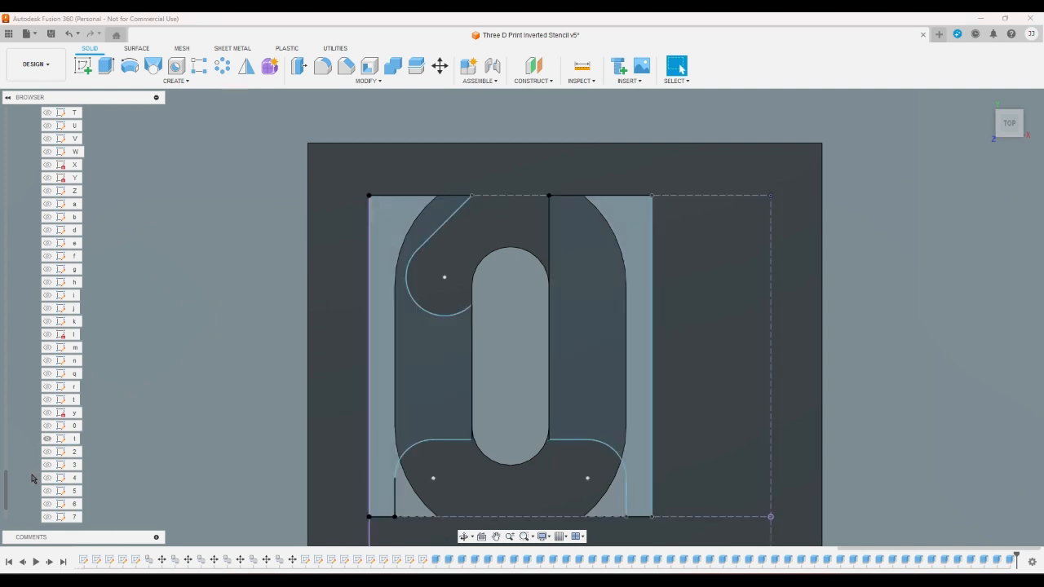
scroll(33, 478, up, 10)
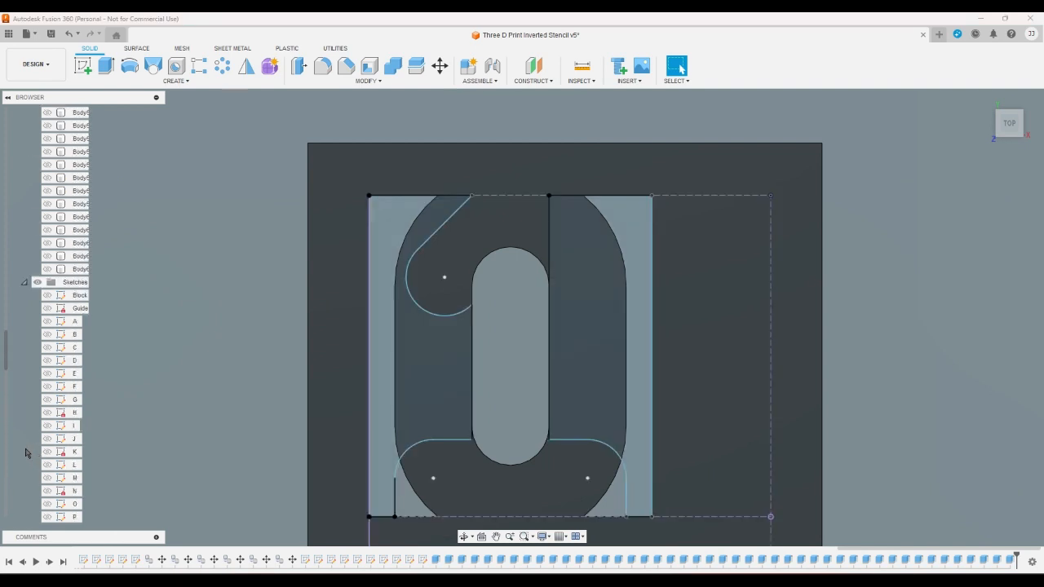
scroll(26, 454, up, 4)
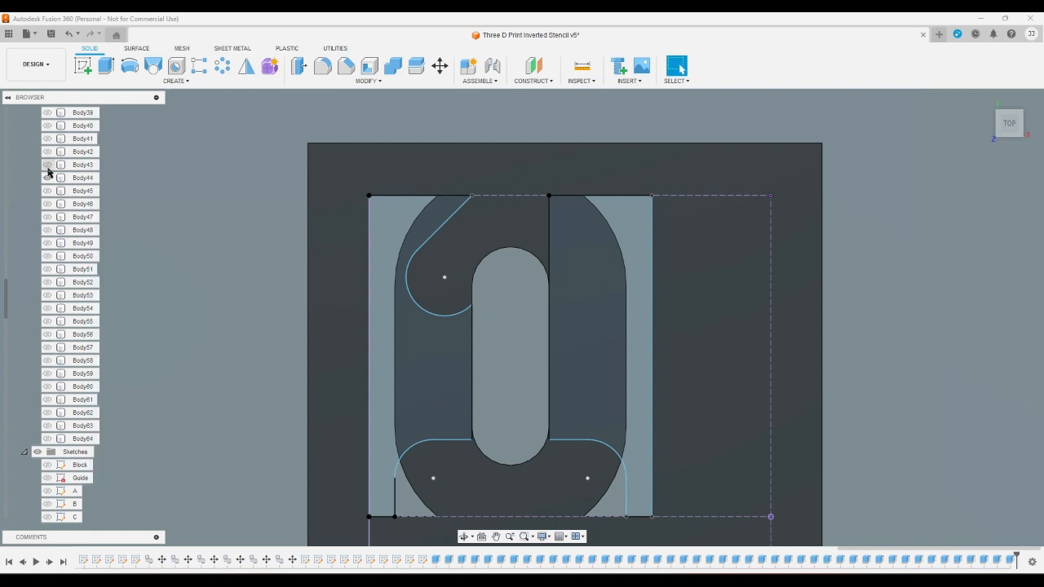
click(47, 178)
click(48, 191)
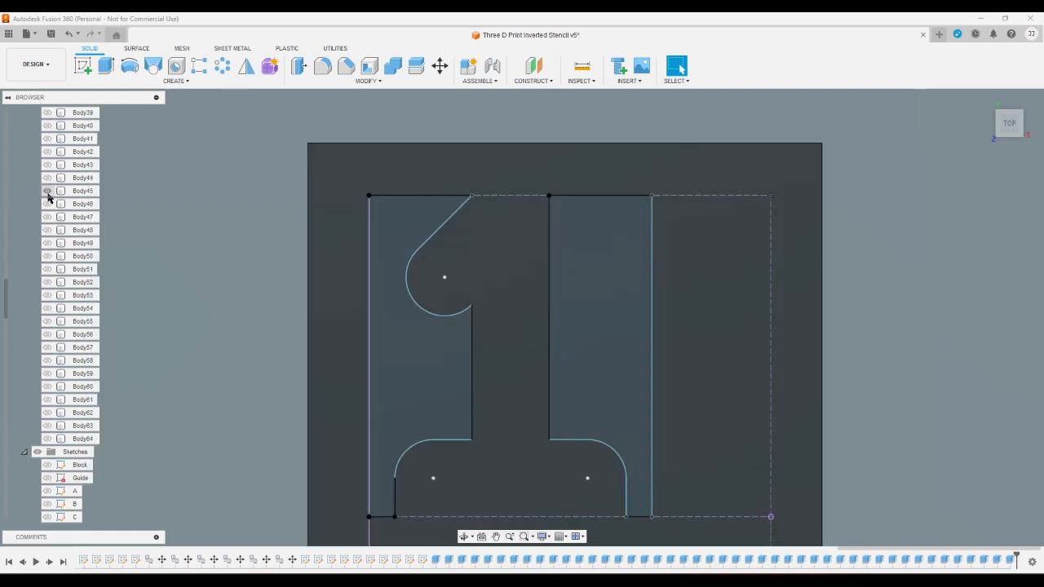
- Extrude the two profiles on either side of the digit 1 as a cut through Body45
click(105, 65)
click(379, 334)
click(560, 348)
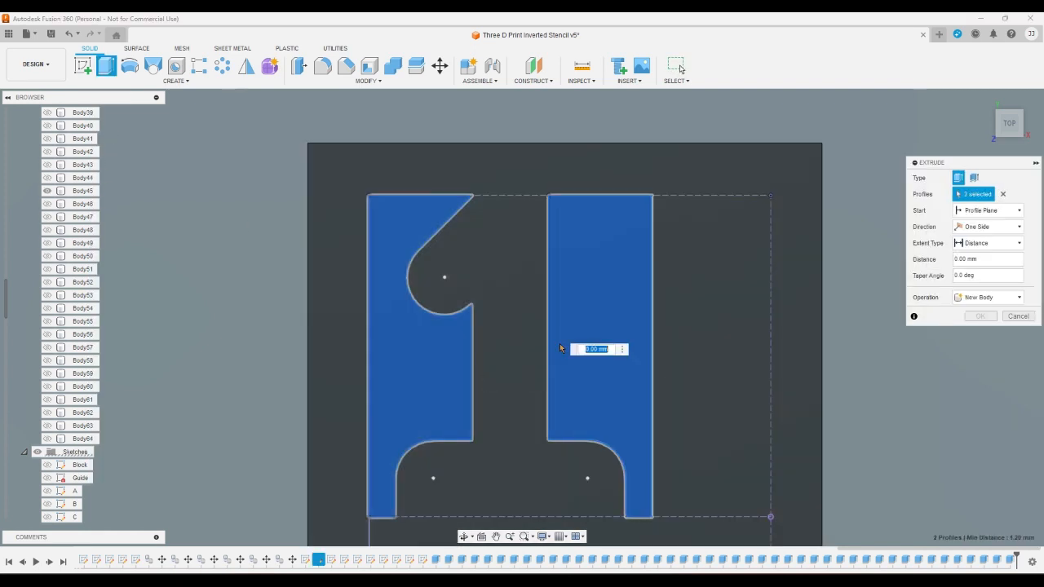
key(Escape)
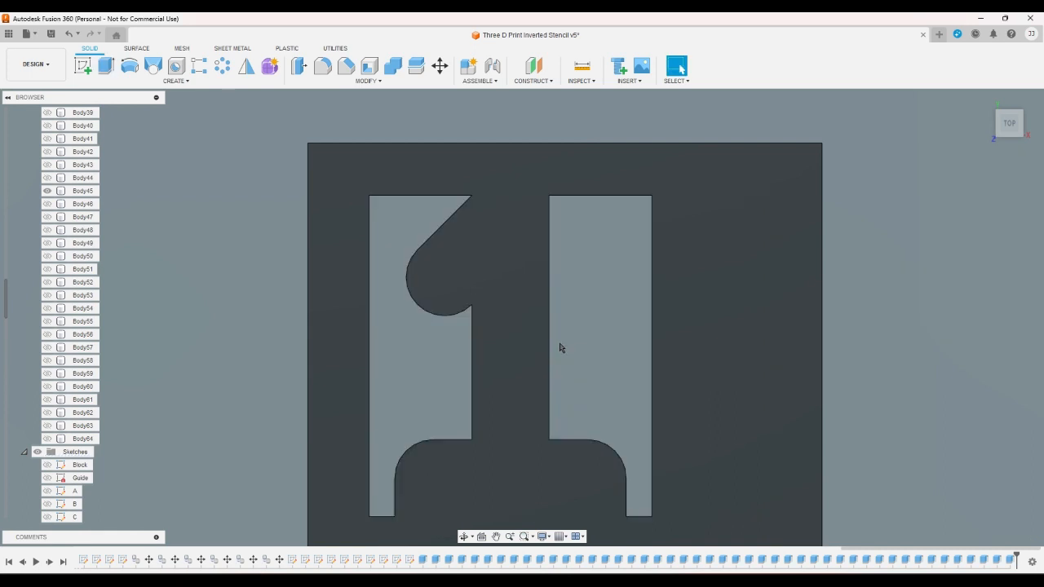
click(559, 349)
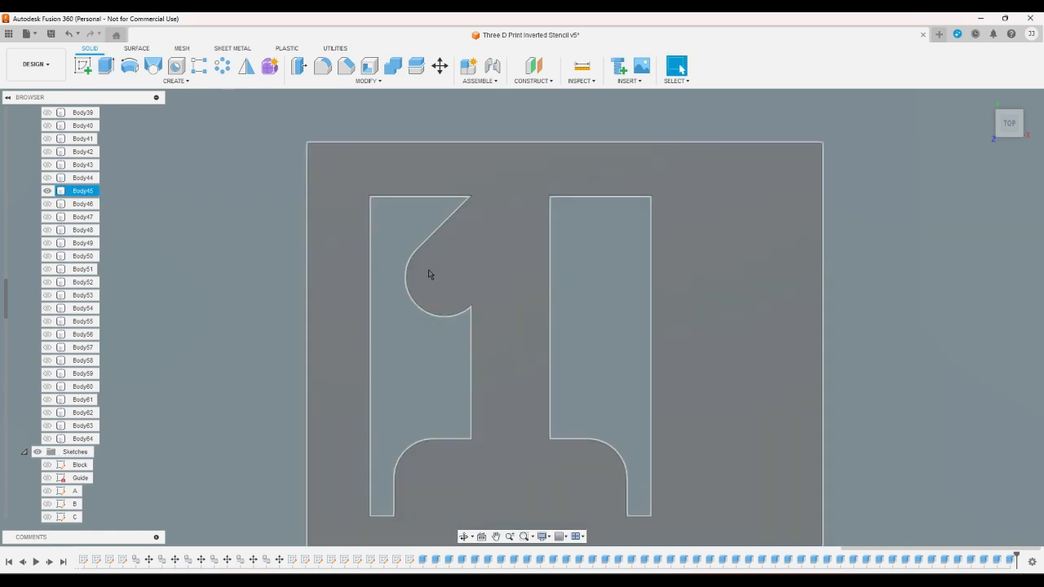
- Switch the visible body from Body45 to Body46 and show the digit sketch 2
click(47, 190)
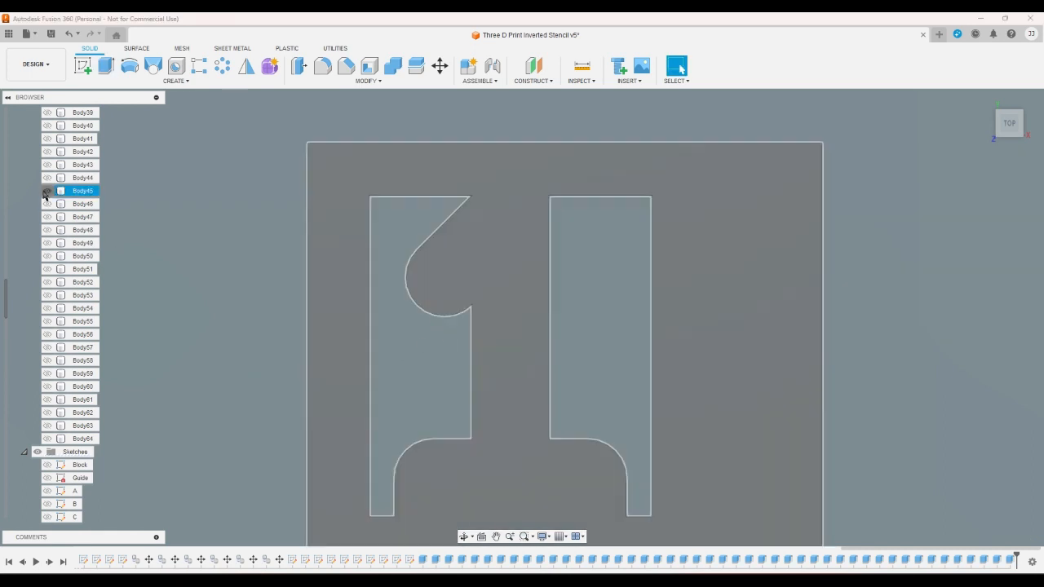
click(47, 204)
scroll(33, 269, down, 4)
scroll(29, 274, down, 10)
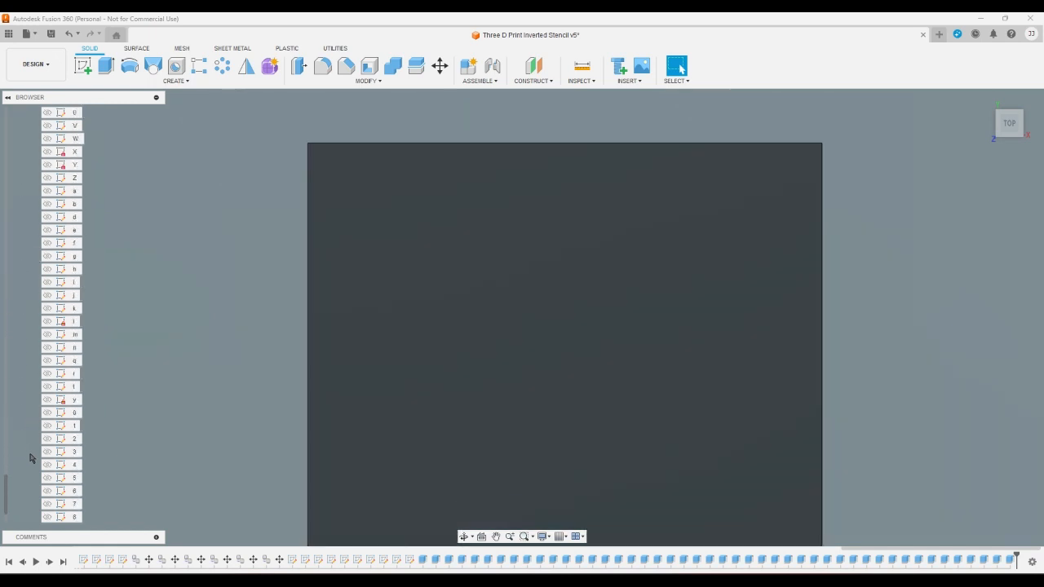
click(47, 439)
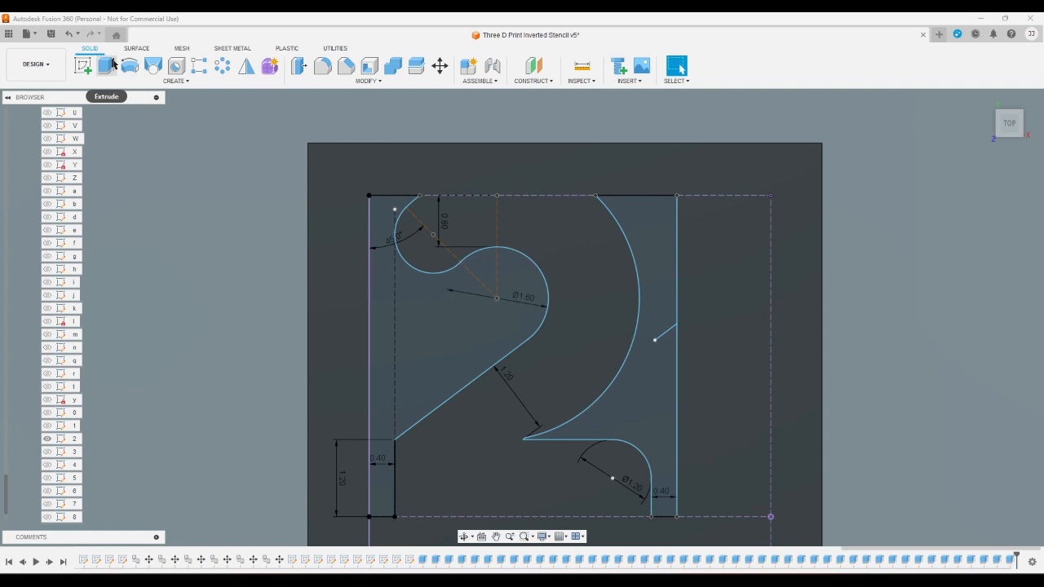
- Extrude the left and right profiles around the digit 2 as a cut through Body46
click(106, 67)
click(522, 277)
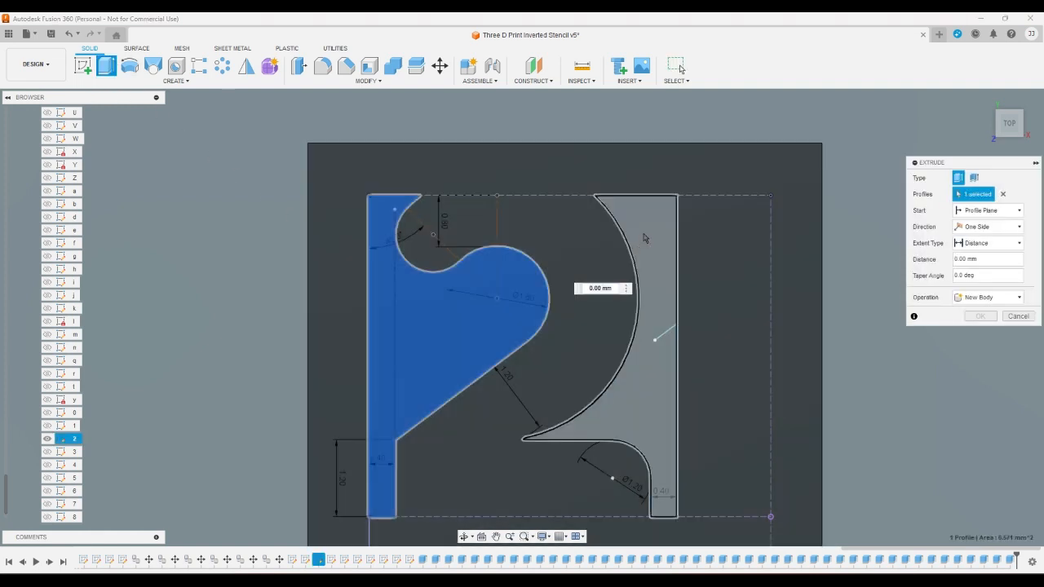
click(643, 237)
key(Return)
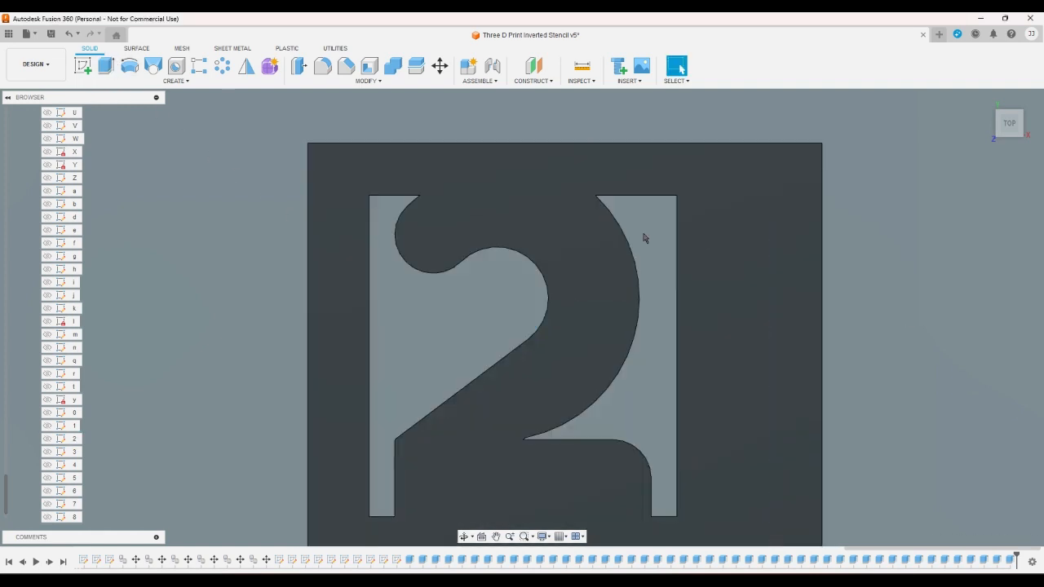
- Show the digit sketch 3 and switch the visible body from Body46 to Body47
click(44, 453)
scroll(29, 475, up, 3)
scroll(26, 474, up, 10)
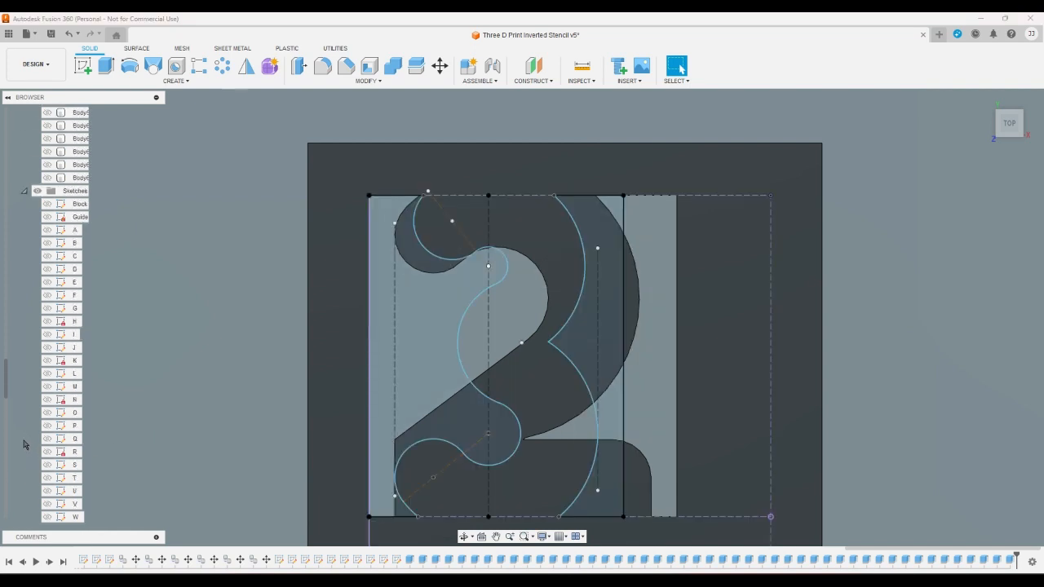
scroll(24, 440, up, 2)
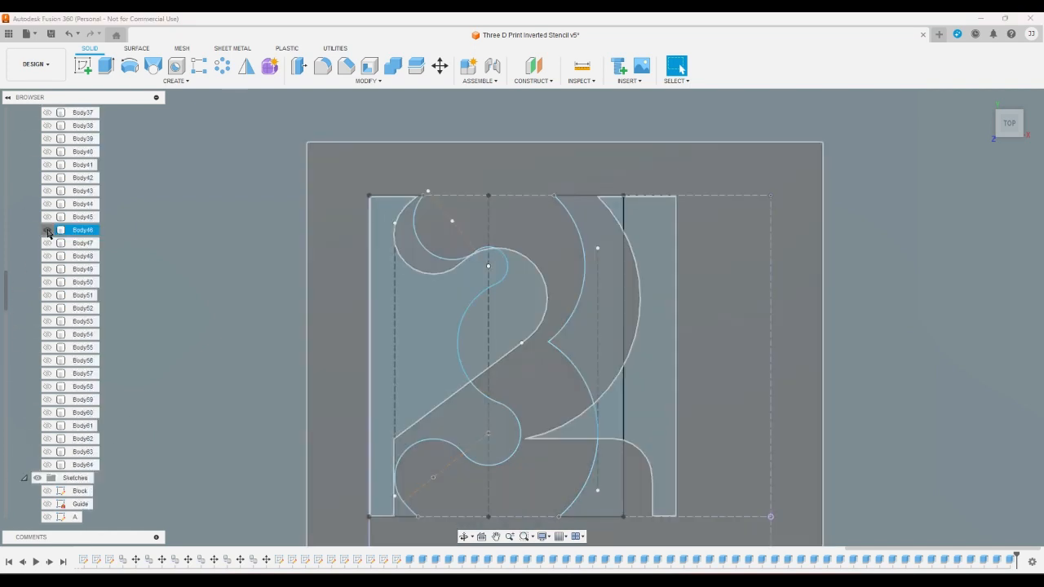
click(47, 230)
- Extrude the left and right profiles around the digit 3 as a cut through Body47
click(106, 65)
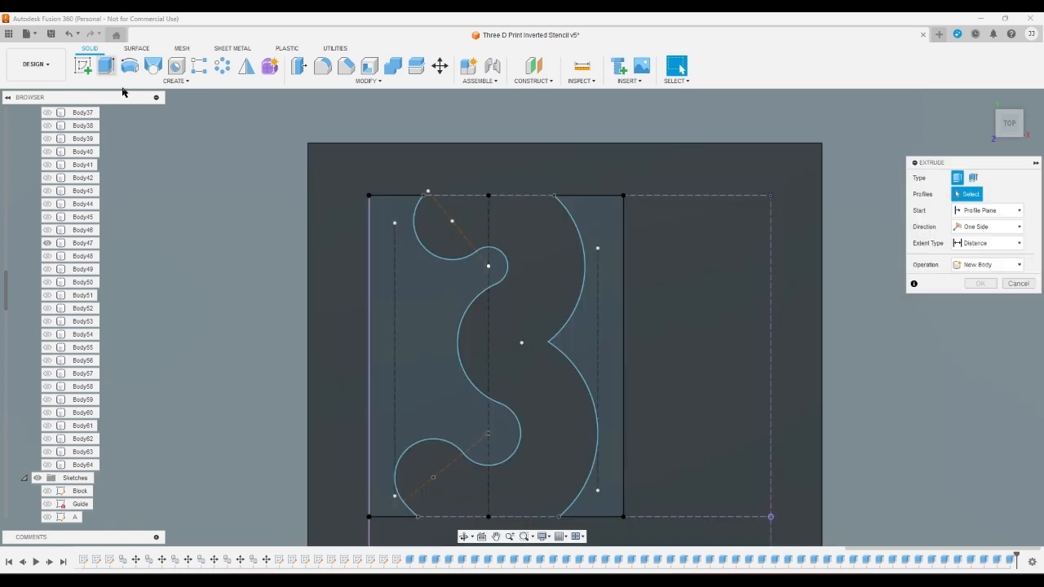
click(401, 284)
click(588, 227)
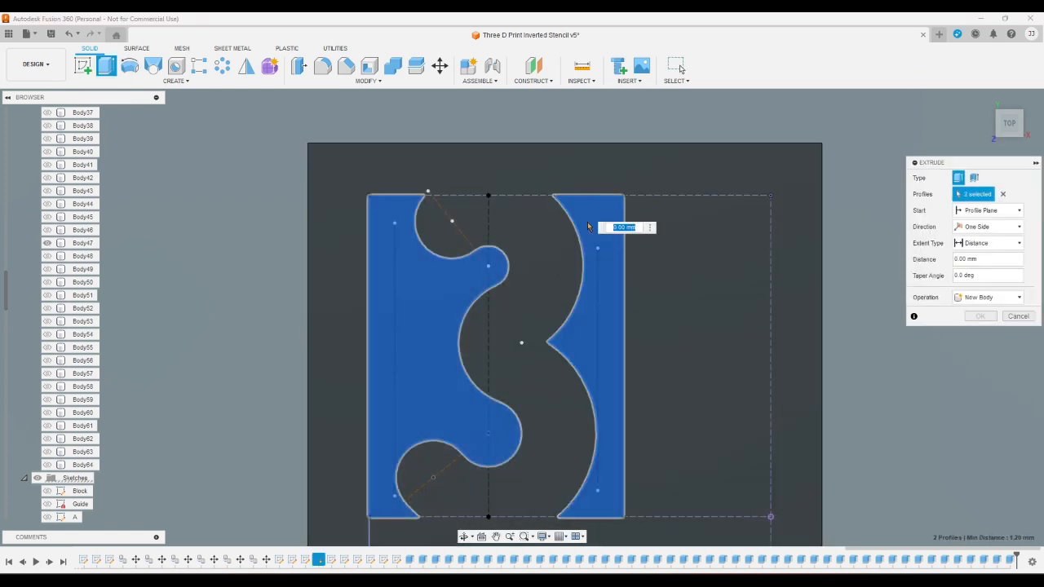
key(Escape)
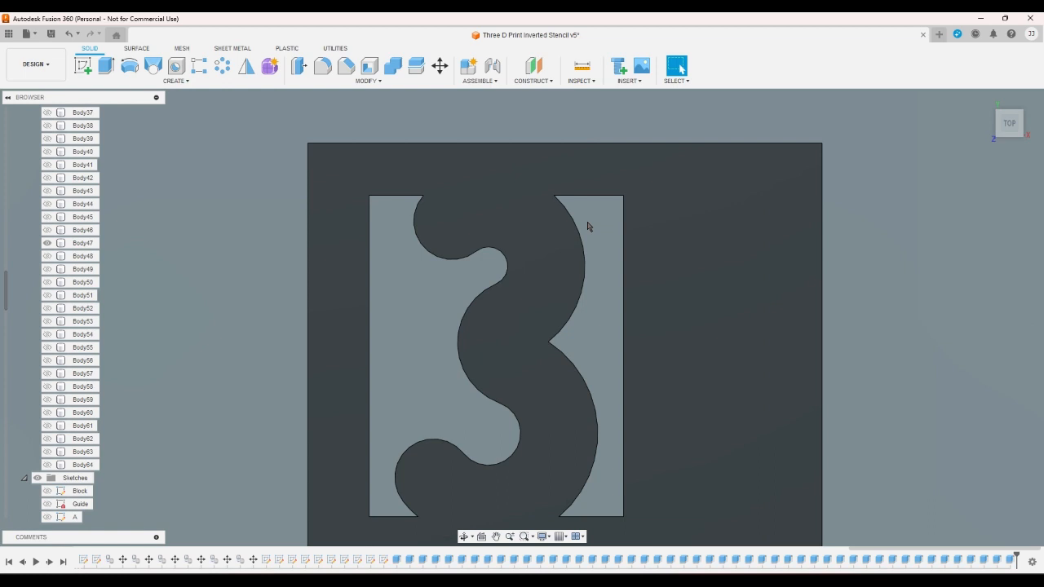
- Switch the visible body from Body47 to Body48 and show the digit sketch 4
click(47, 243)
scroll(20, 347, down, 5)
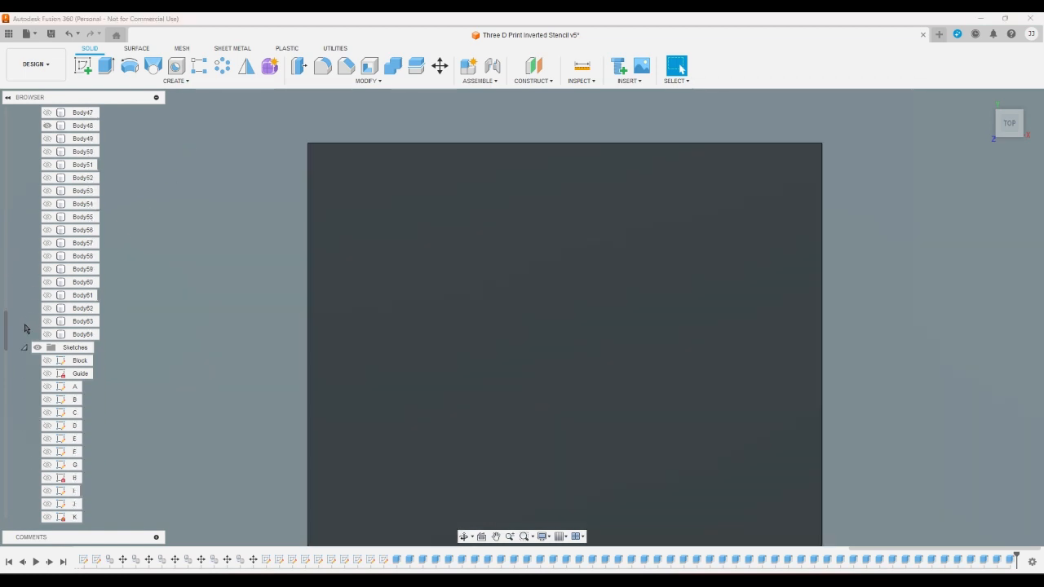
scroll(19, 347, down, 8)
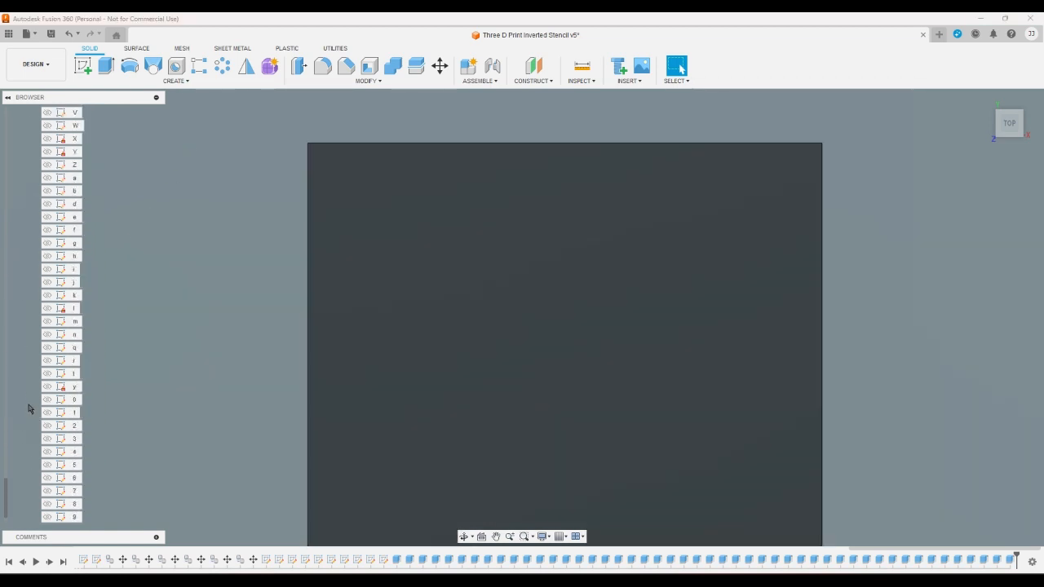
click(48, 451)
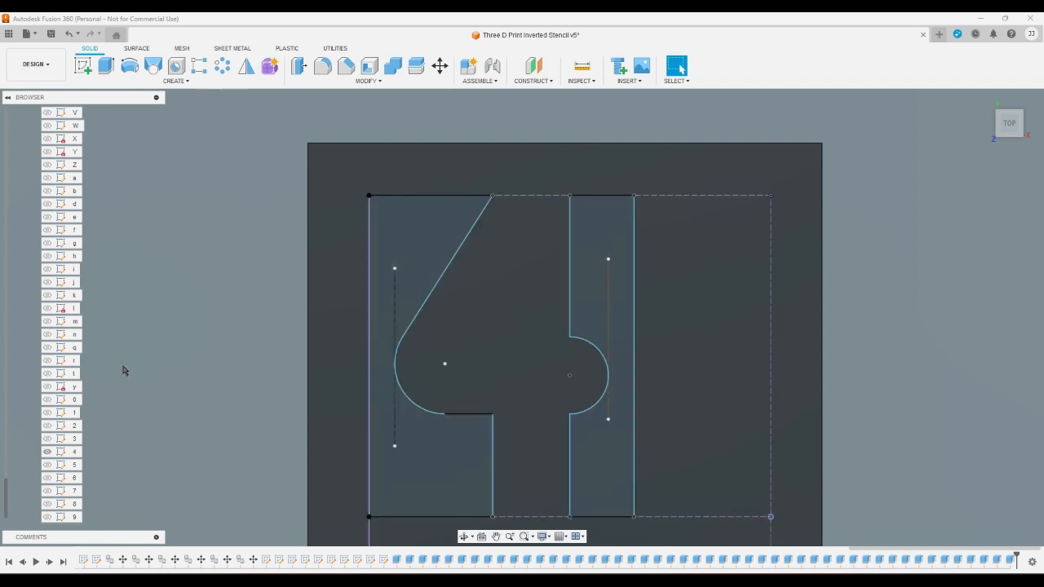
- Extrude the two profiles on either side of the digit 4 as a cut through Body48
click(106, 66)
click(388, 259)
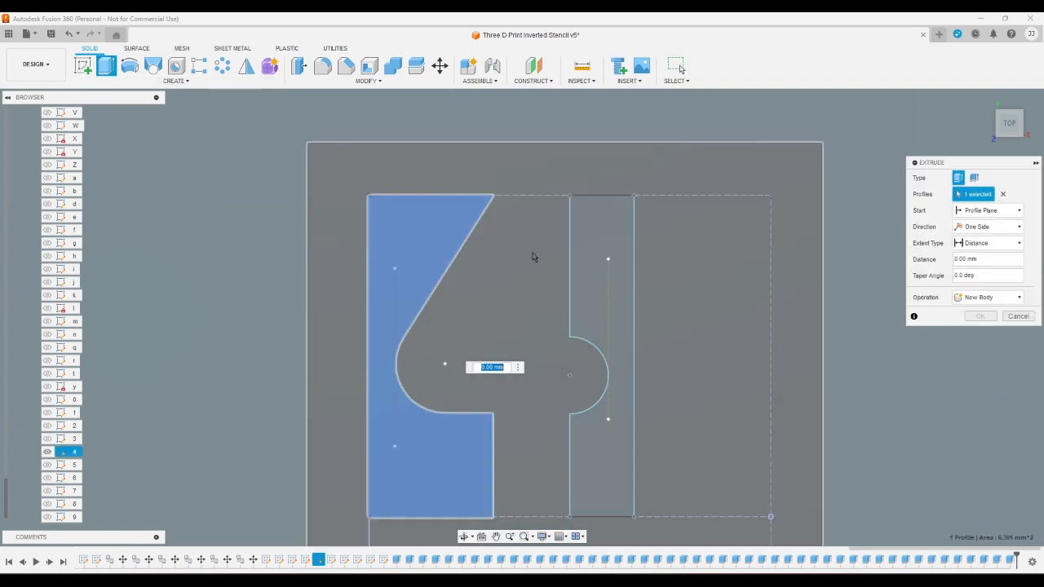
click(584, 236)
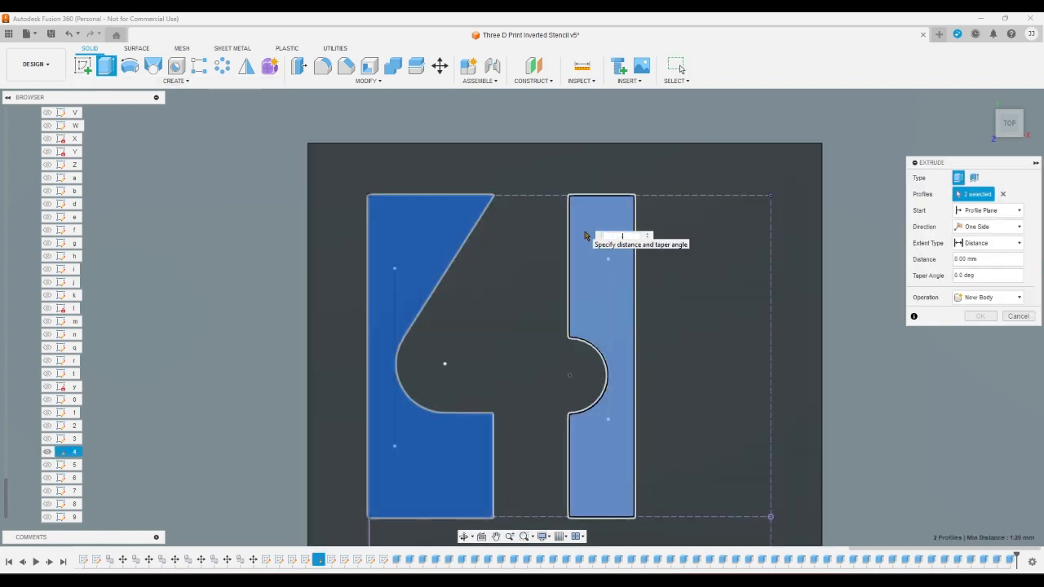
key(Escape)
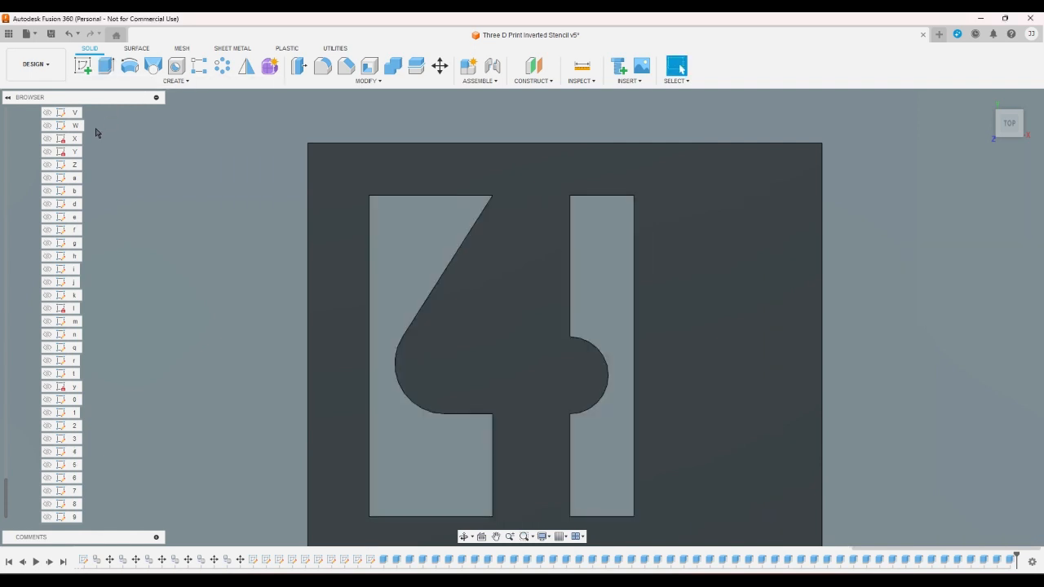
- Show the digit sketch 5 and switch the visible body from Body48 to Body49
click(47, 464)
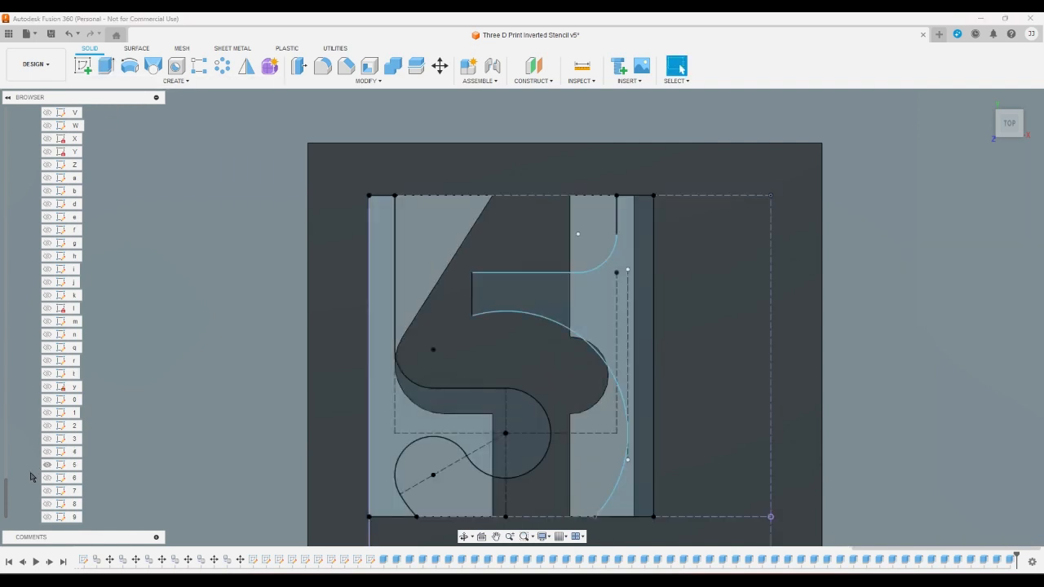
scroll(32, 473, up, 10)
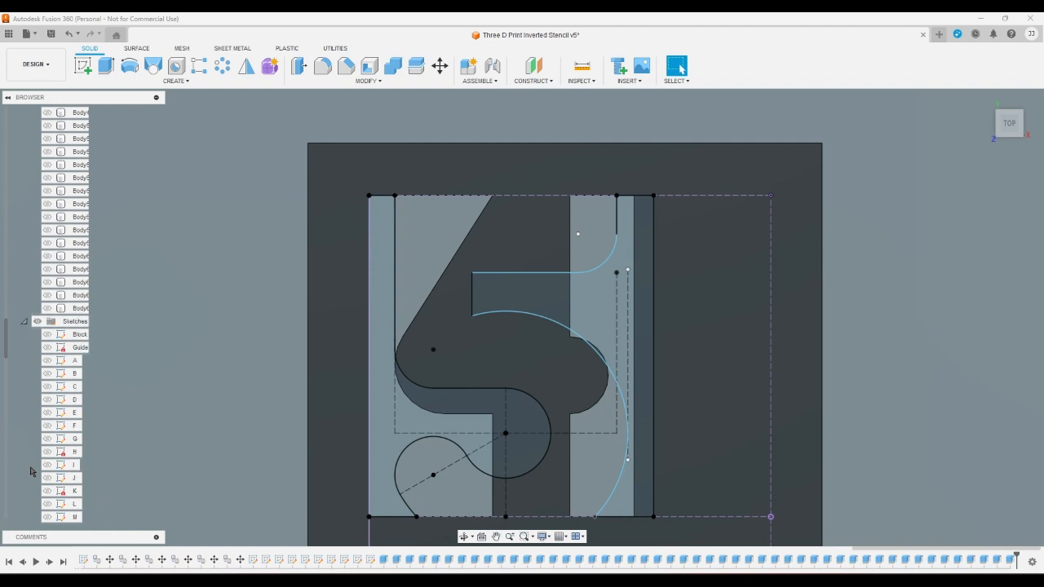
scroll(31, 471, up, 7)
click(49, 242)
click(47, 242)
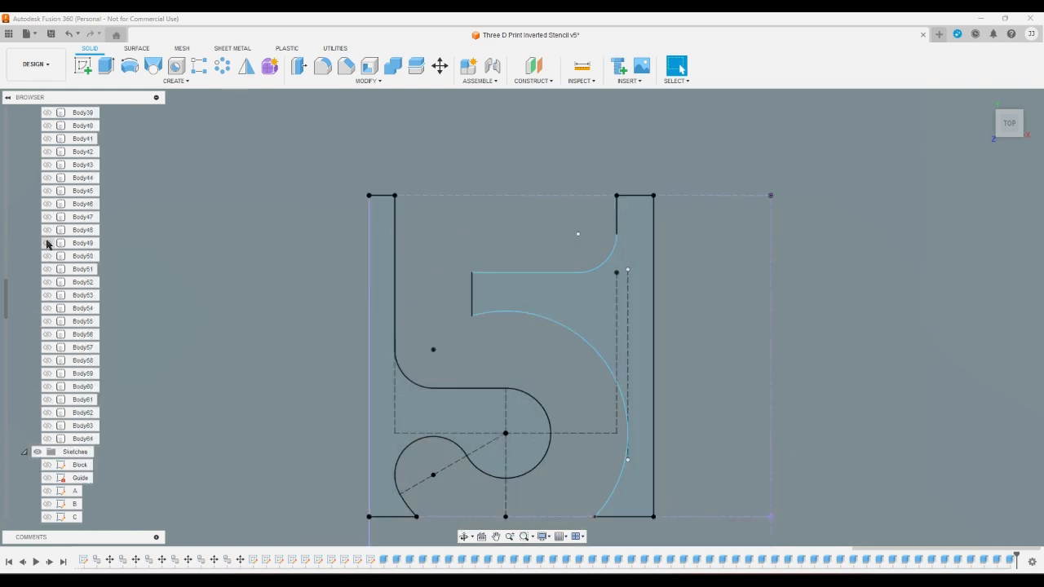
- Extrude the two profiles on either side of the digit 5 as a cut through Body49
click(104, 72)
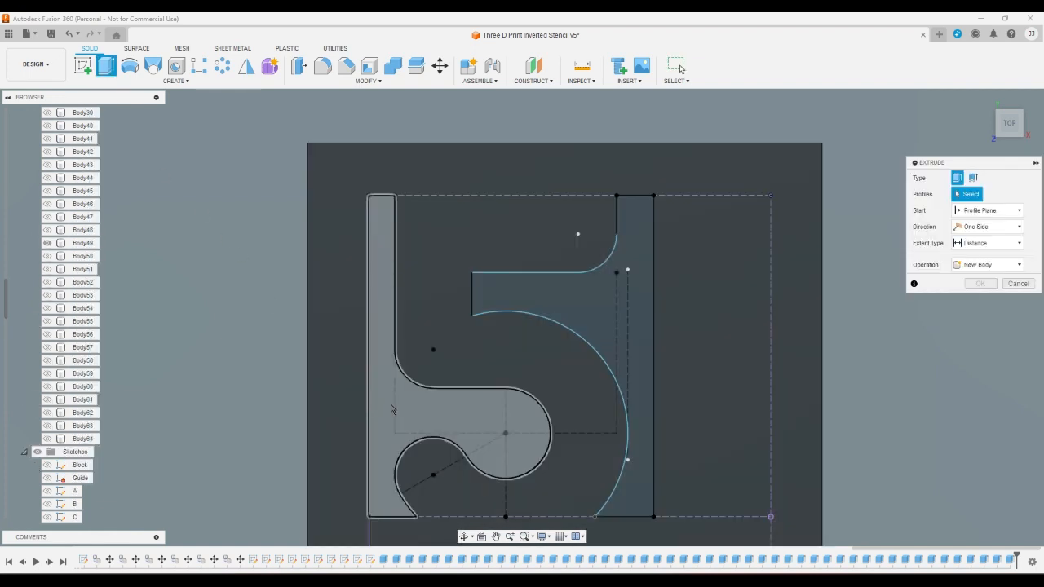
click(393, 406)
click(576, 311)
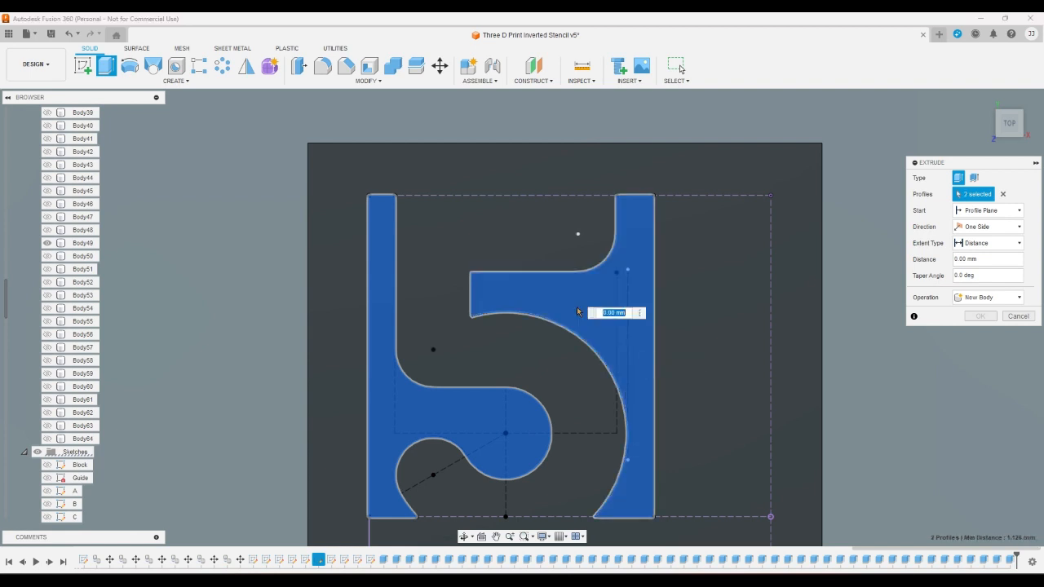
key(Return)
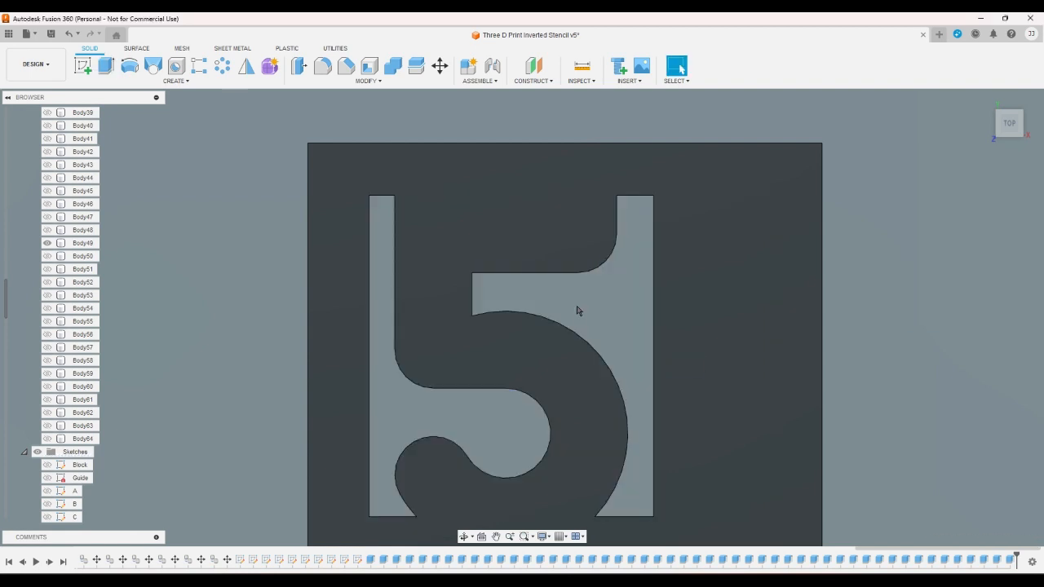
click(424, 267)
key(Escape)
- Switch the visible body from Body49 to Body50 and show the digit sketch 6
click(46, 243)
click(46, 256)
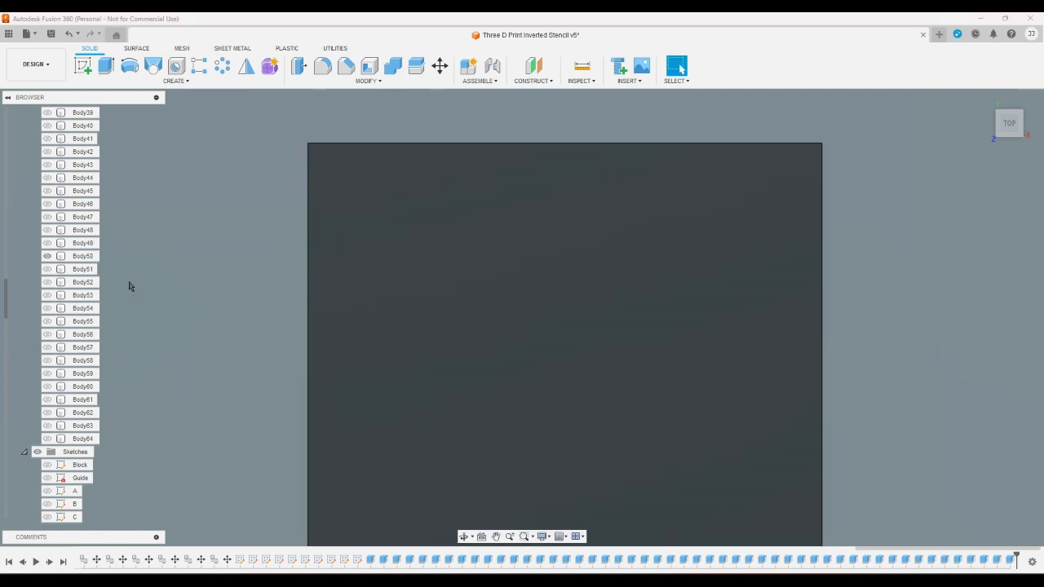
scroll(33, 419, down, 8)
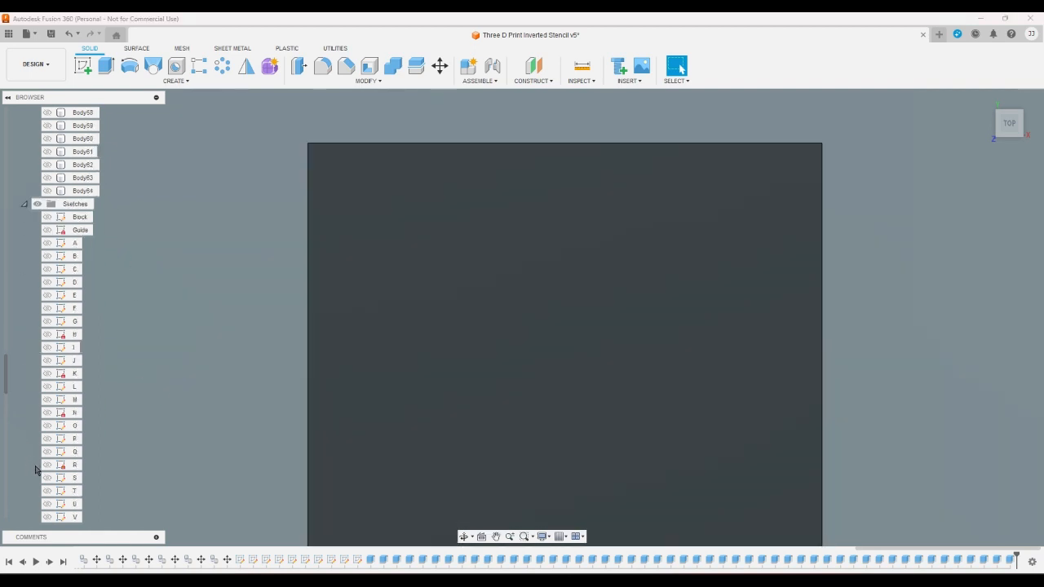
scroll(36, 469, down, 9)
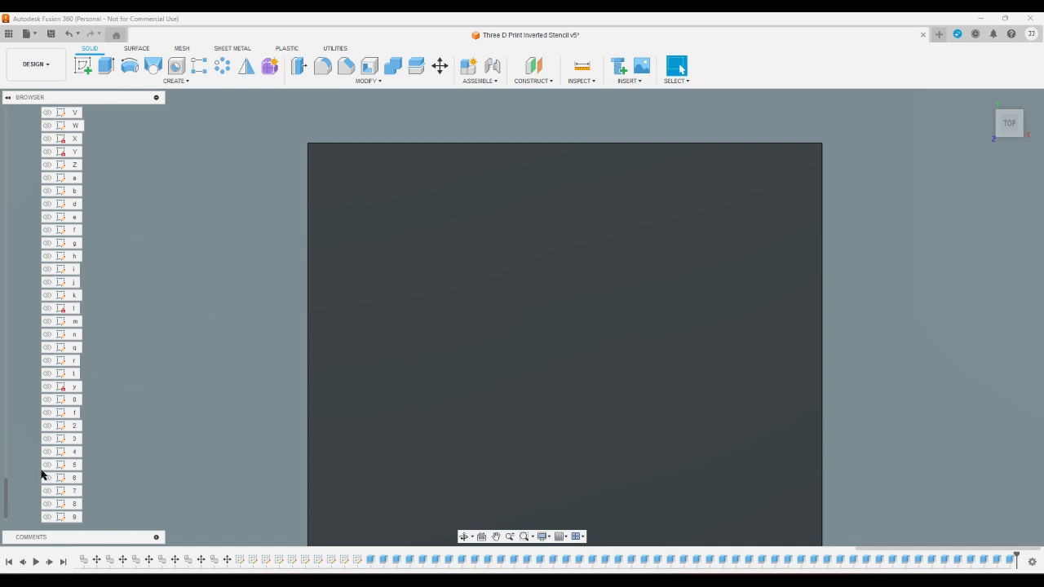
click(46, 477)
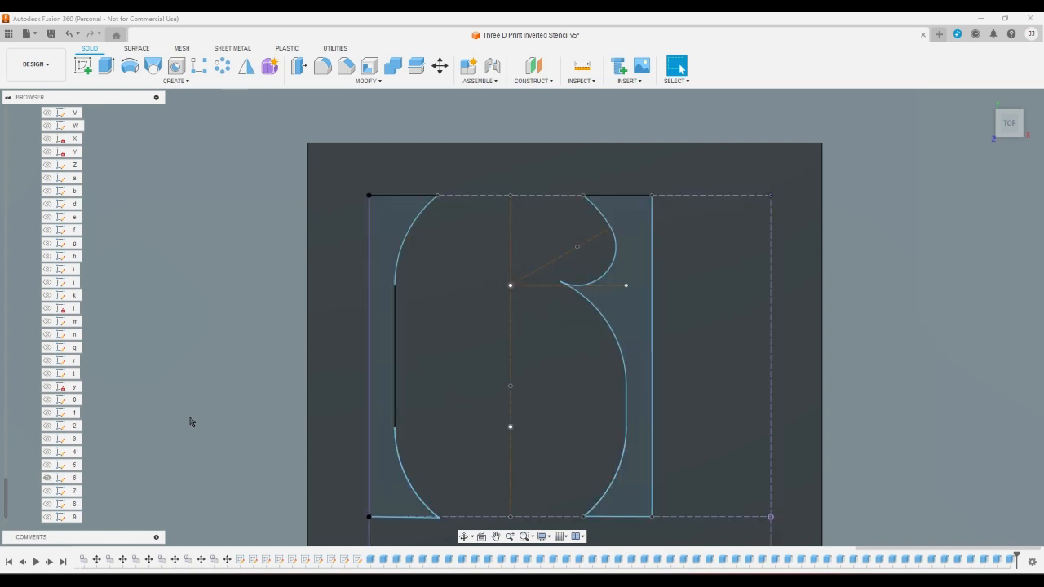
- Extrude the left and right profiles around the digit 6 as a cut through Body50
click(106, 66)
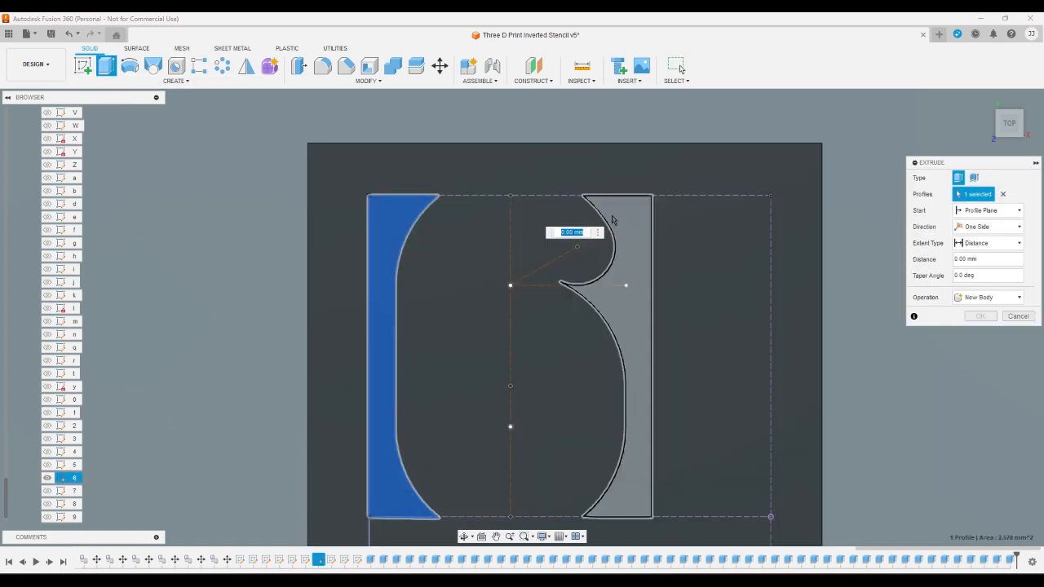
click(612, 219)
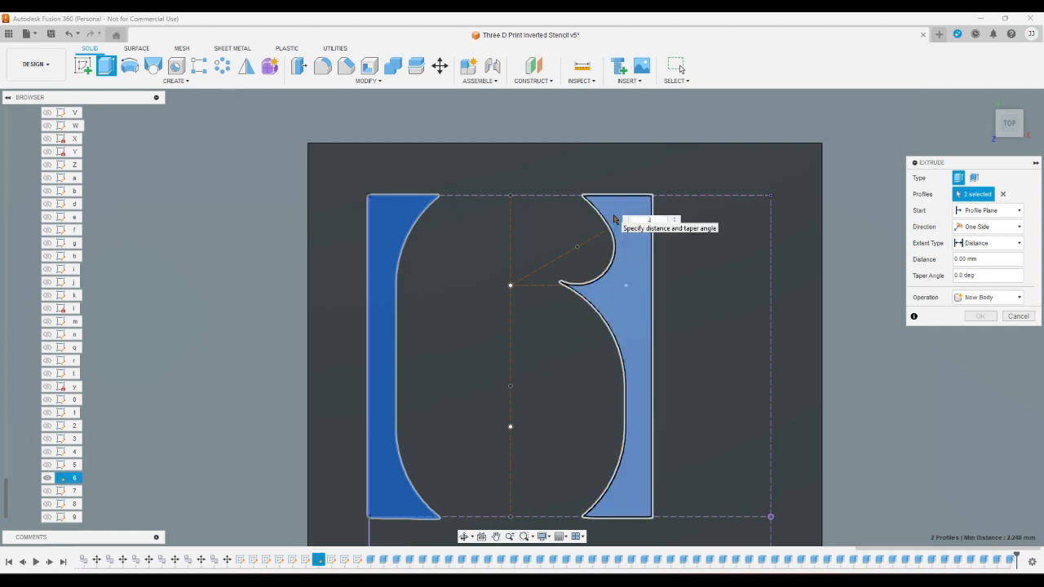
key(Escape)
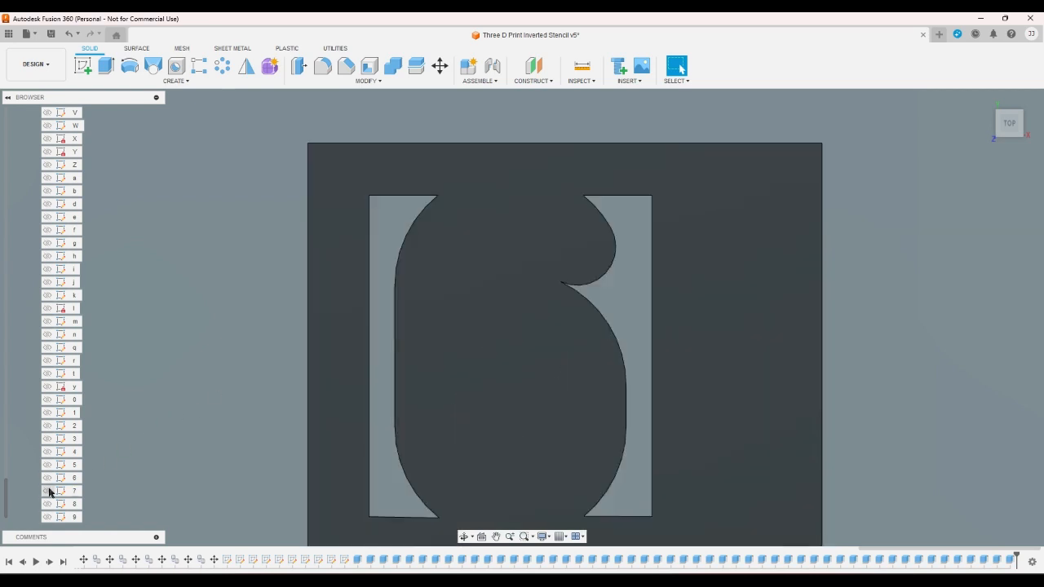
- Show the digit sketch 7 and switch the visible body from Body50 to Body51
click(49, 492)
scroll(88, 425, up, 2)
scroll(73, 407, up, 10)
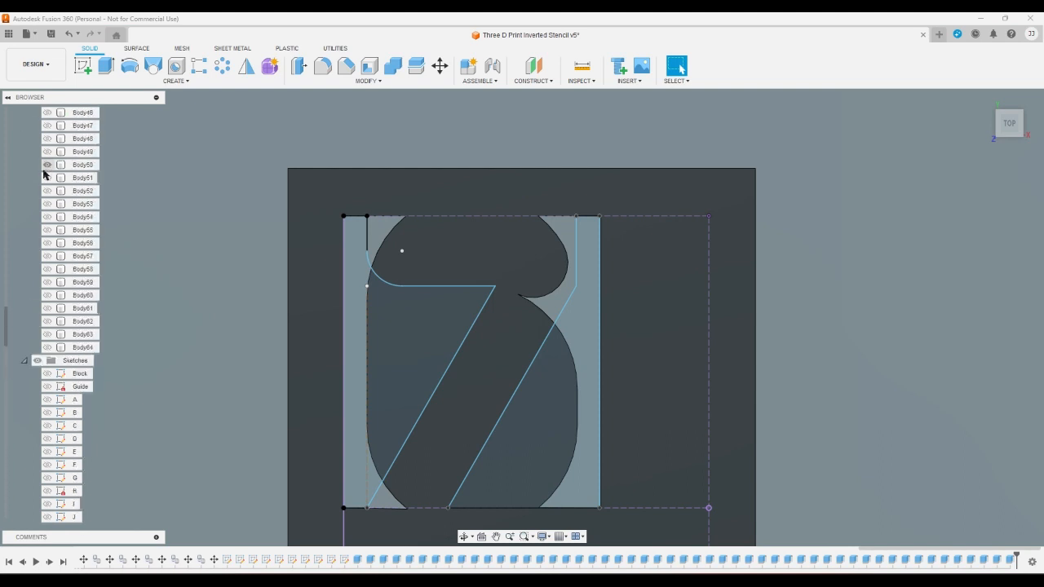
click(48, 166)
click(47, 177)
- Extrude the two profiles on either side of the digit 7 as a cut through Body51
click(106, 66)
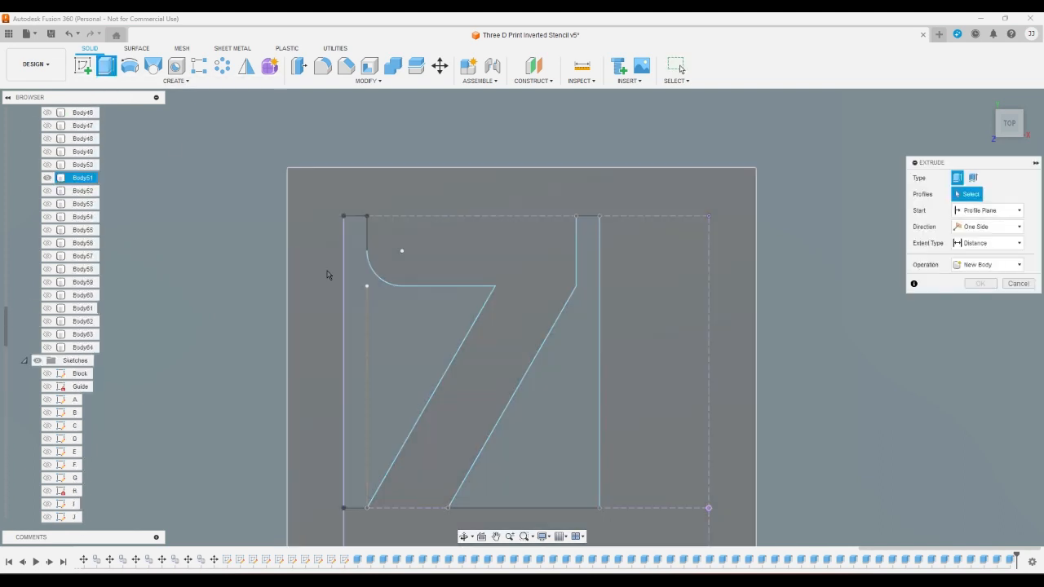
click(356, 289)
click(538, 441)
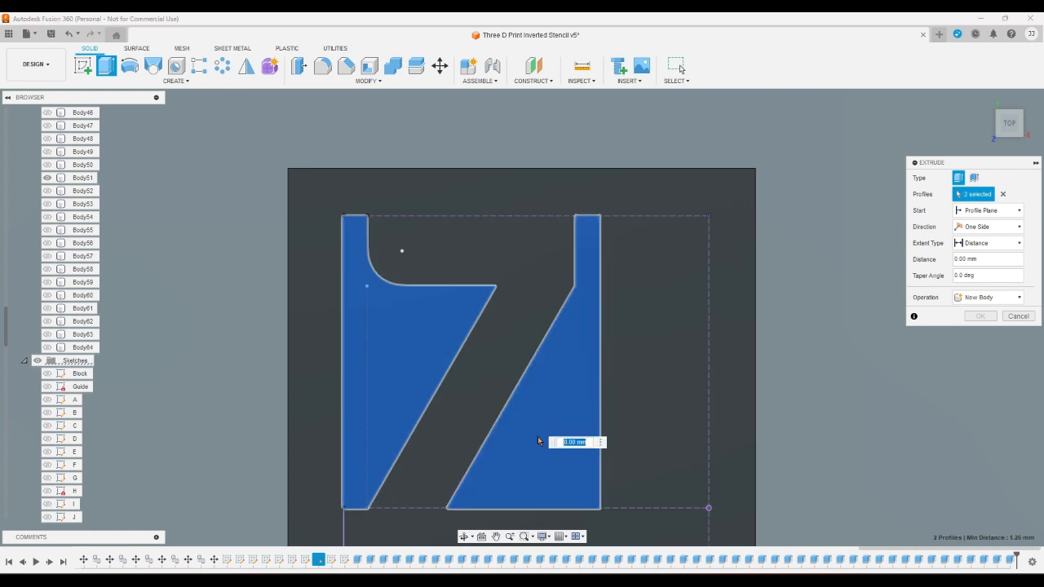
key(Escape)
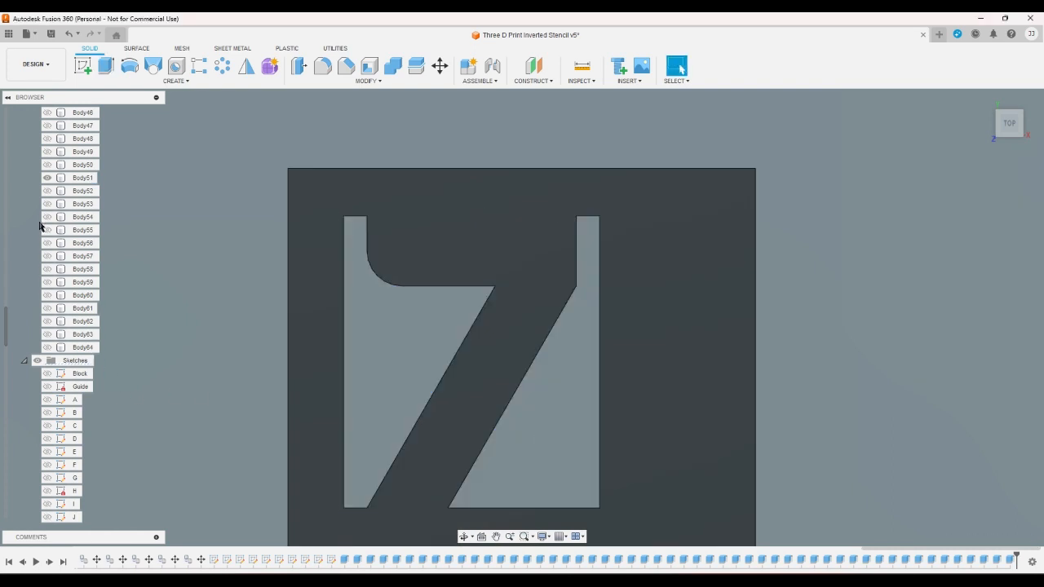
- Switch the visible body from Body51 to Body52 and show the digit sketch 8
click(47, 178)
click(47, 191)
scroll(37, 326, down, 3)
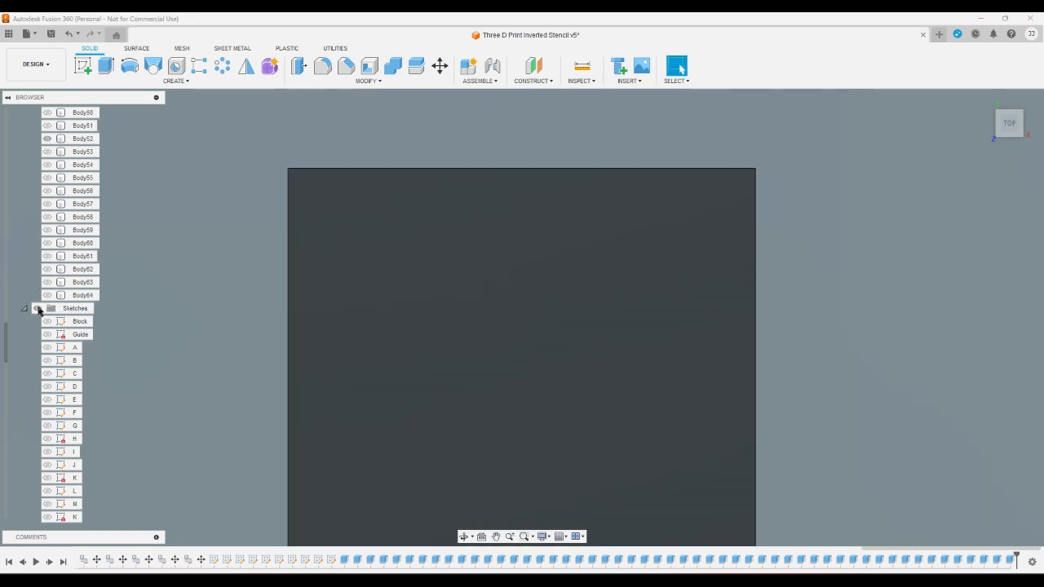
scroll(40, 440, down, 10)
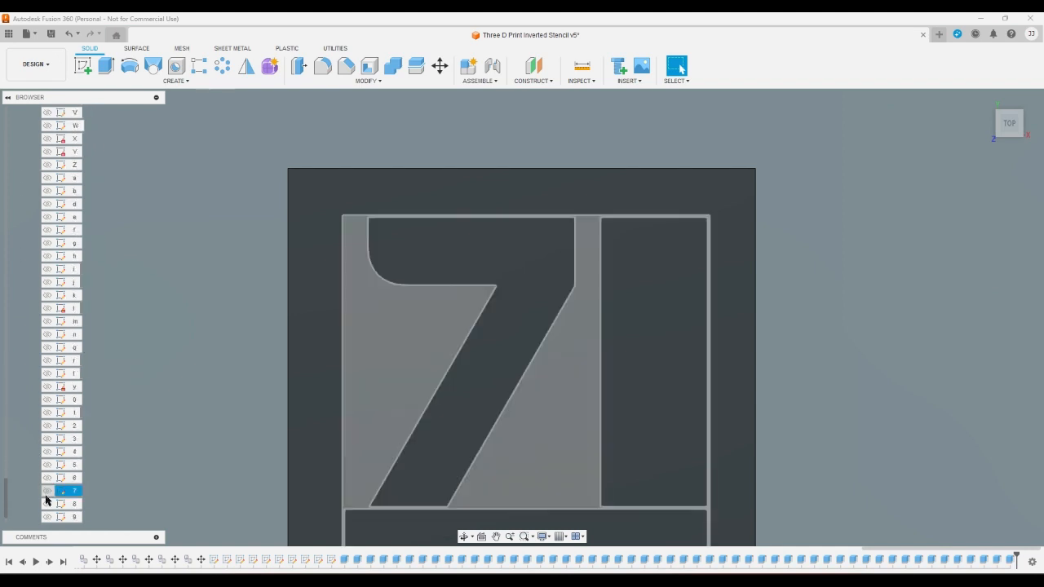
click(47, 504)
- Extrude the left and right profiles around the digit 8 as a cut through Body52
click(106, 67)
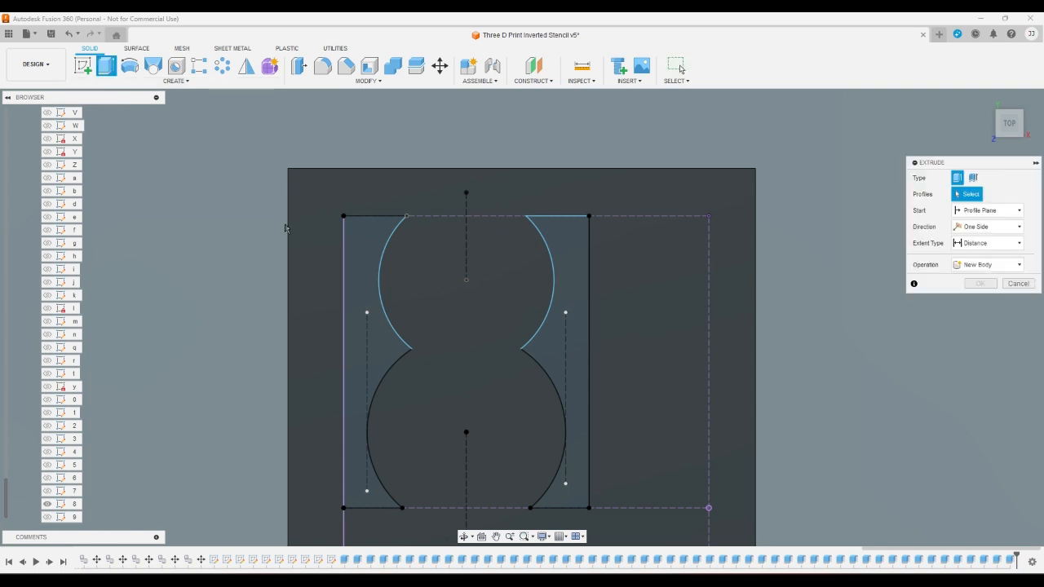
click(361, 291)
click(557, 377)
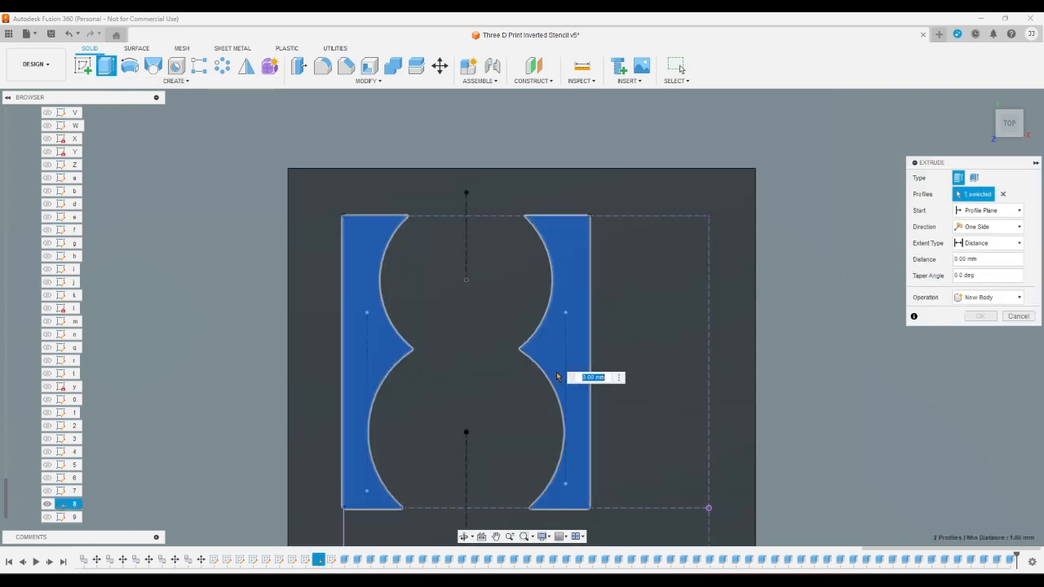
key(Escape)
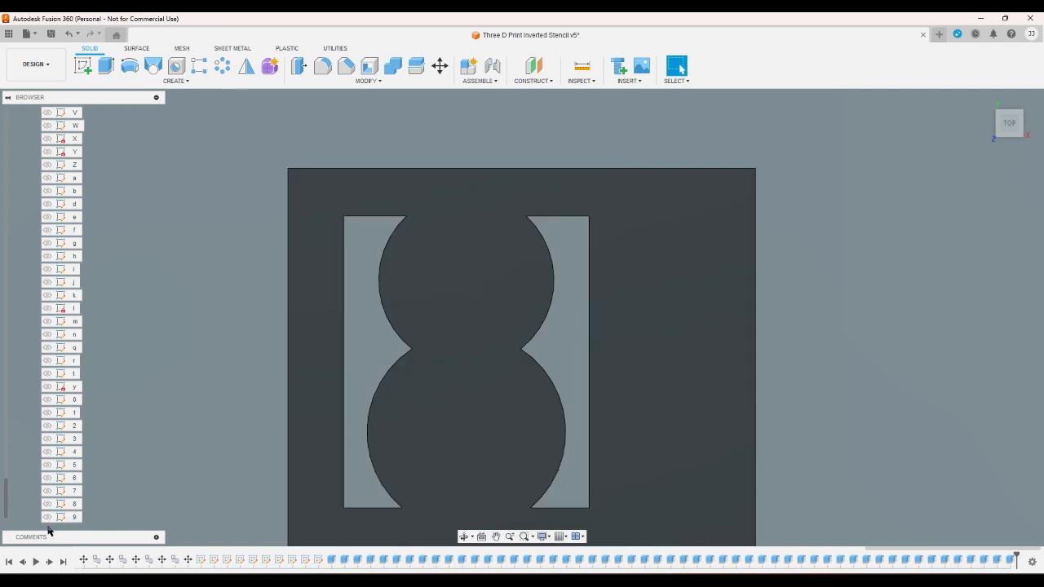
- Show the digit sketch 9 and switch the visible body from Body52 to Body53
click(47, 517)
scroll(25, 505, up, 10)
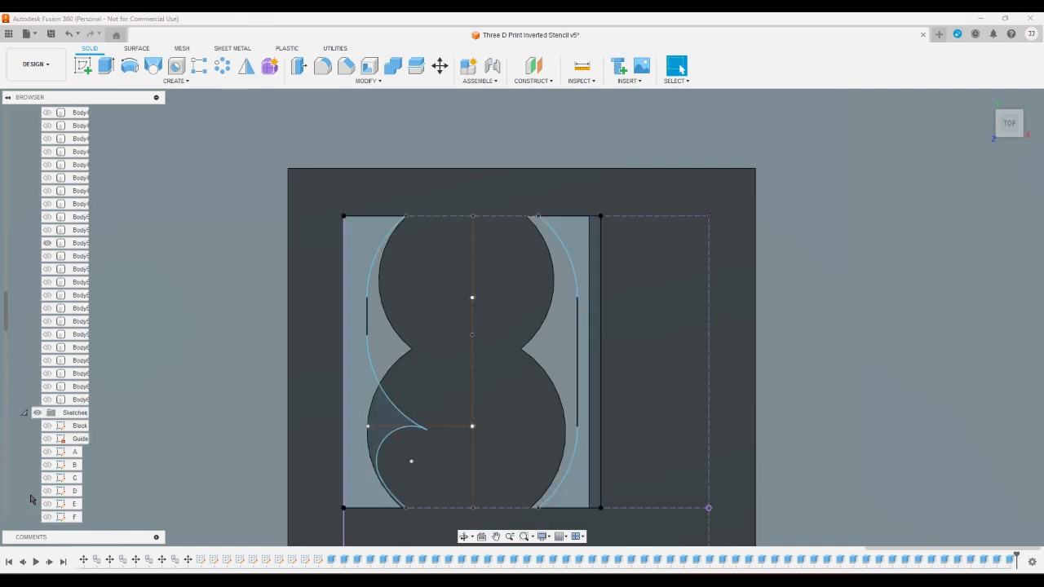
scroll(41, 424, up, 5)
click(47, 281)
click(47, 294)
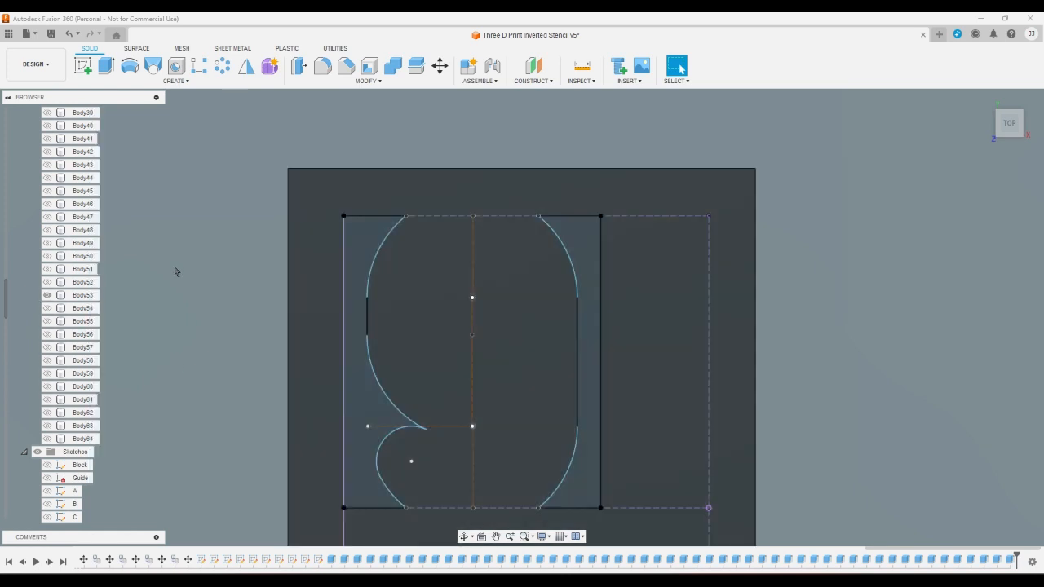
- Extrude the two profiles on either side of the digit 9 as a cut through Body53
click(105, 66)
click(363, 285)
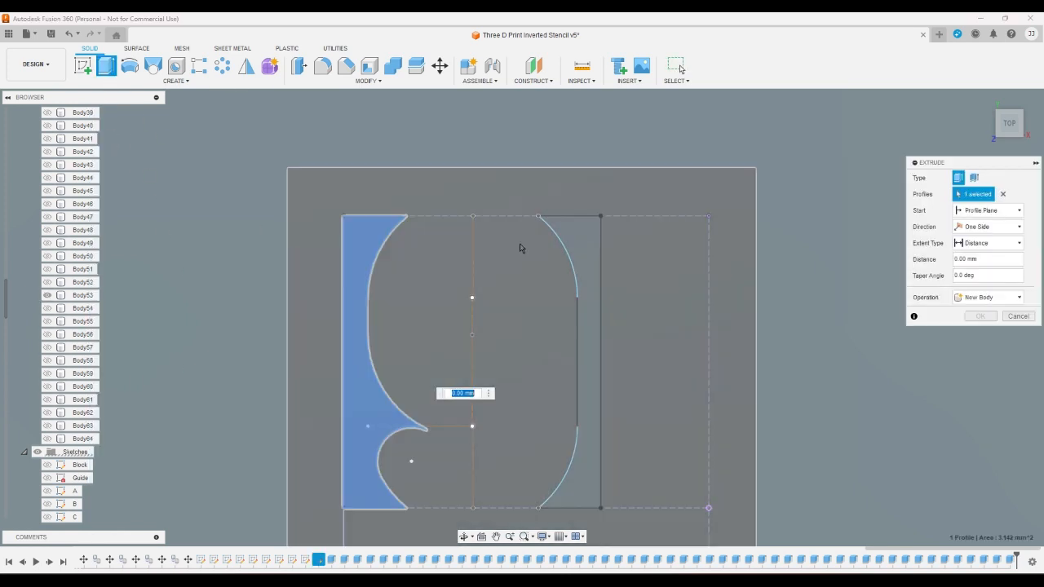
click(568, 236)
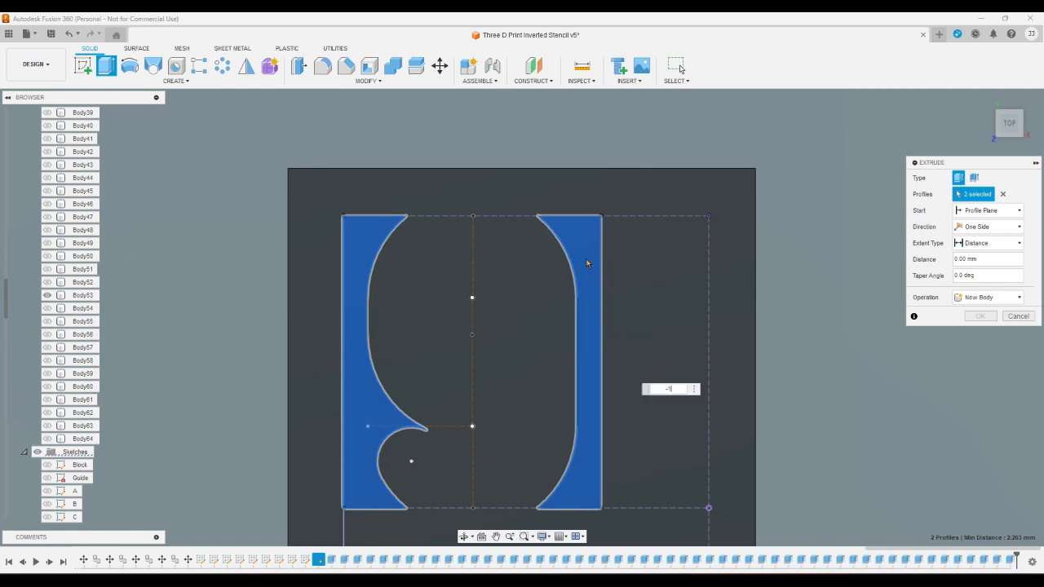
key(Return)
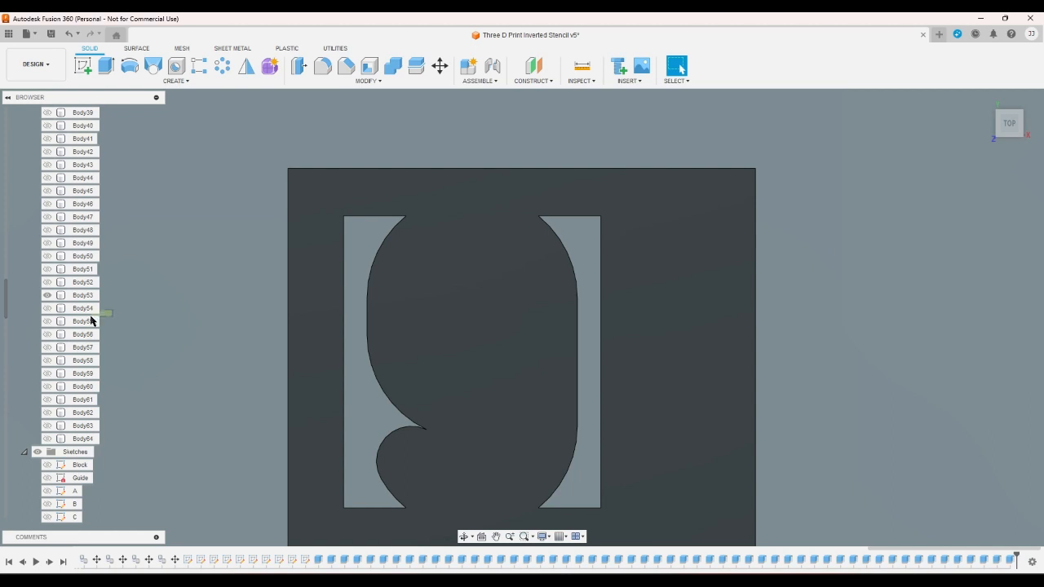
drag(90, 320, 96, 410)
drag(101, 446, 117, 449)
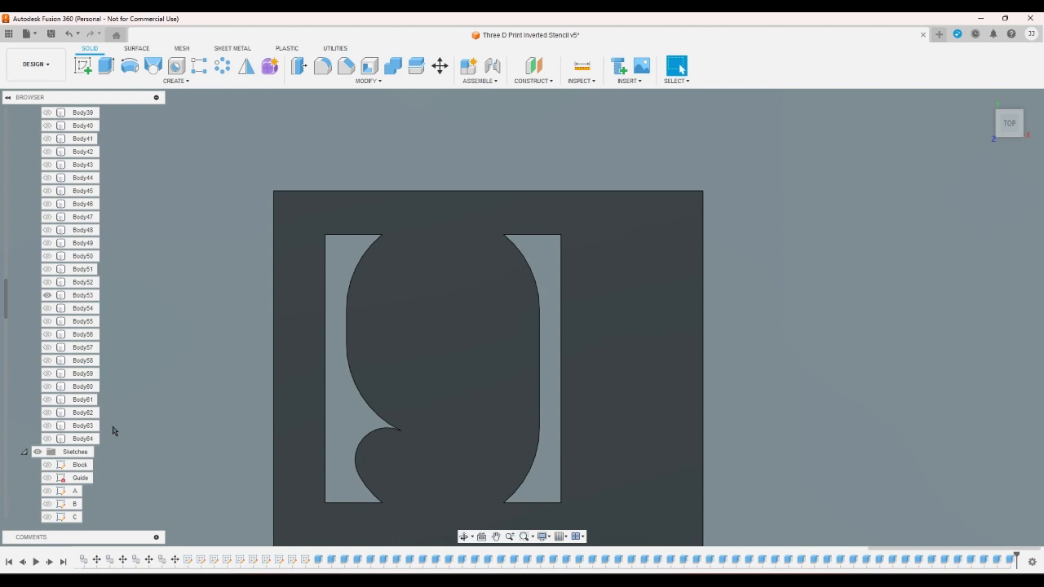
- Review the cut digit stencils one at a time by showing and hiding each body from Body53 back to Body44
click(47, 295)
click(47, 283)
scroll(45, 289, up, 1)
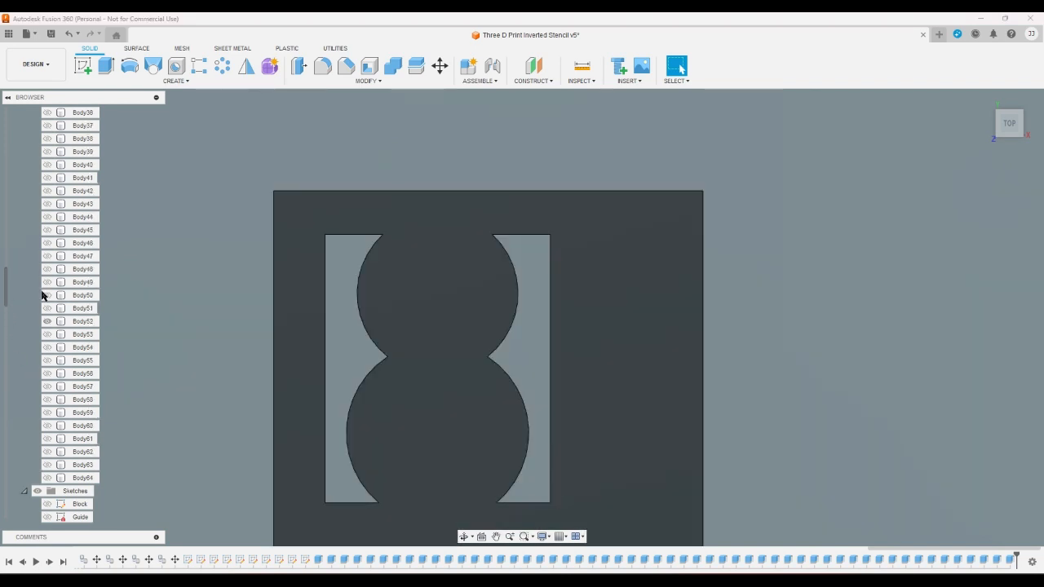
click(47, 321)
click(47, 308)
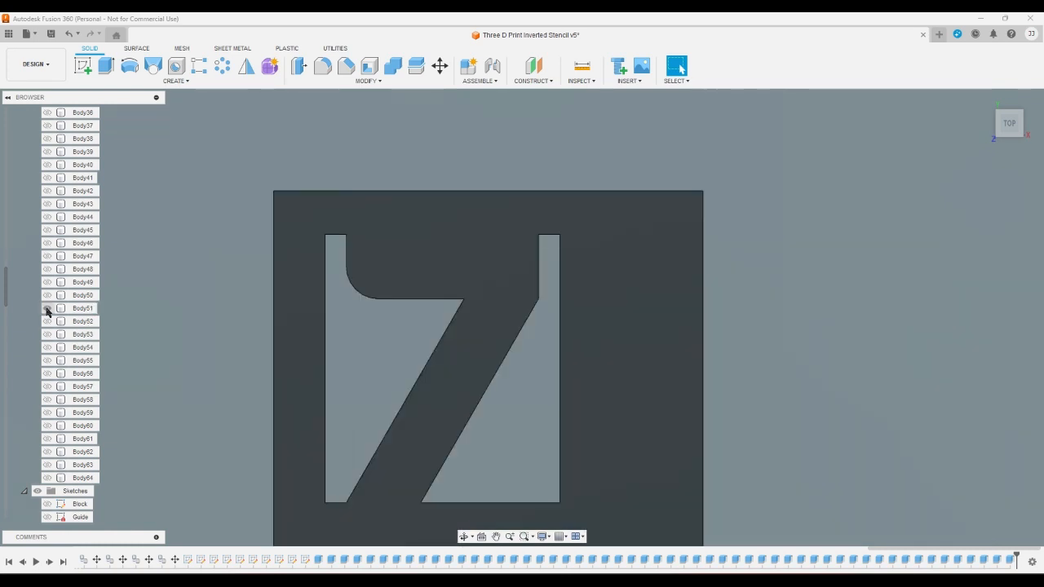
click(48, 308)
click(48, 296)
click(47, 295)
click(47, 282)
click(47, 282)
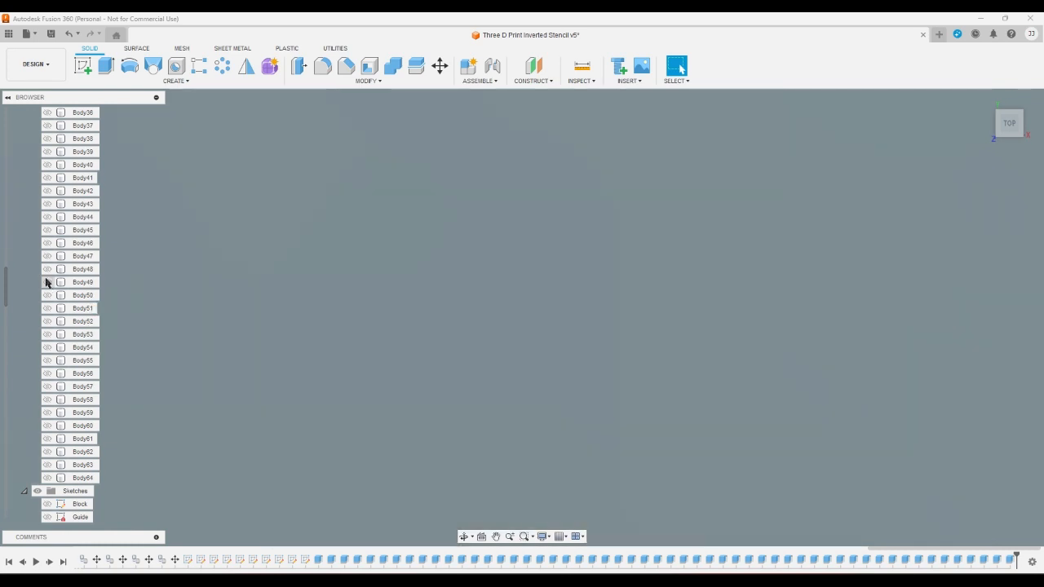
click(46, 269)
click(45, 270)
click(48, 256)
click(47, 256)
click(46, 243)
click(45, 243)
click(47, 230)
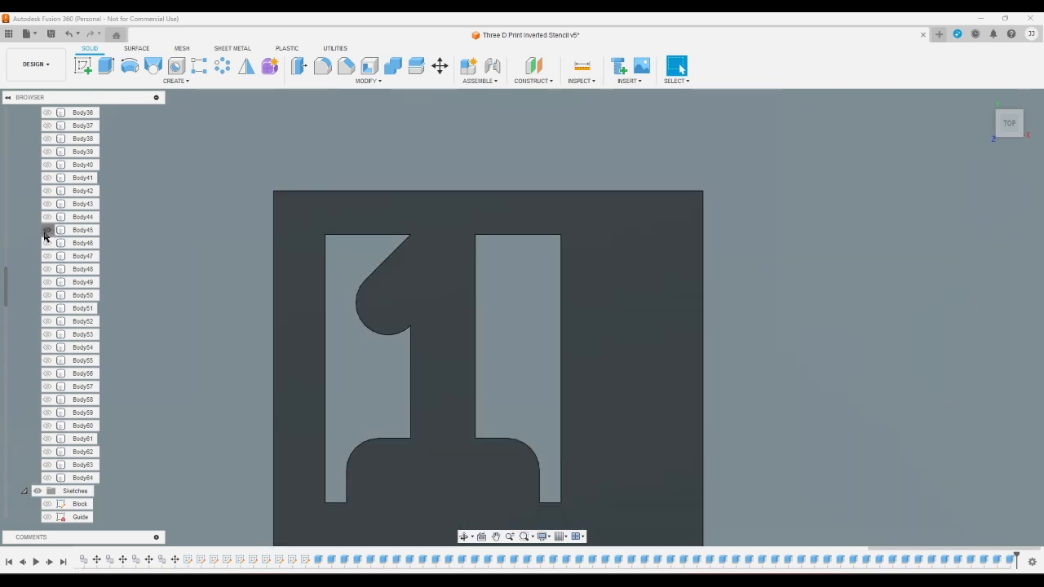
click(47, 230)
click(47, 217)
click(46, 217)
click(46, 217)
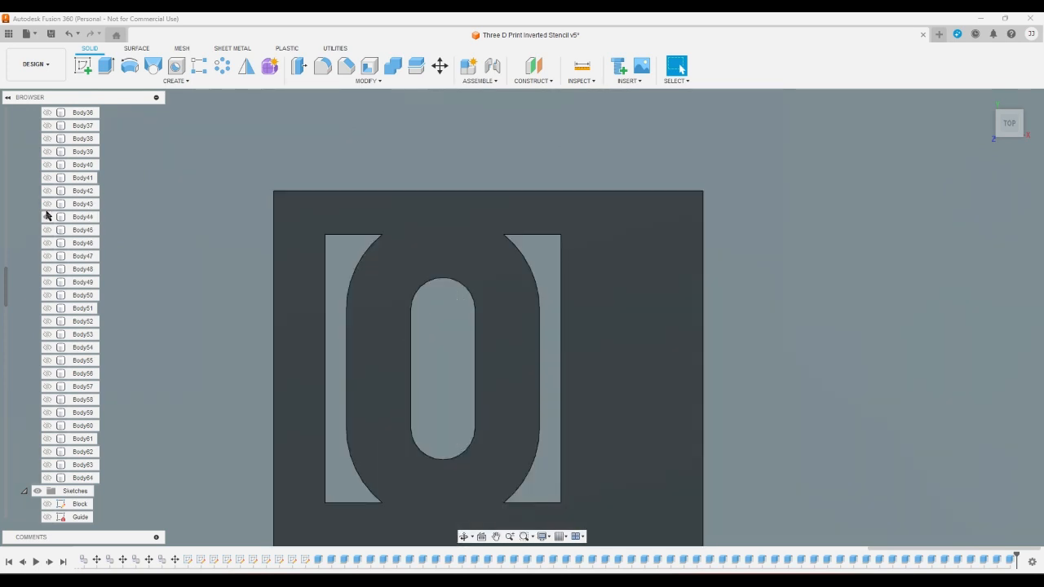
click(47, 216)
- Review the cut letter stencils one at a time by showing and hiding each body from Body43 back to Body26
click(48, 204)
scroll(21, 261, up, 5)
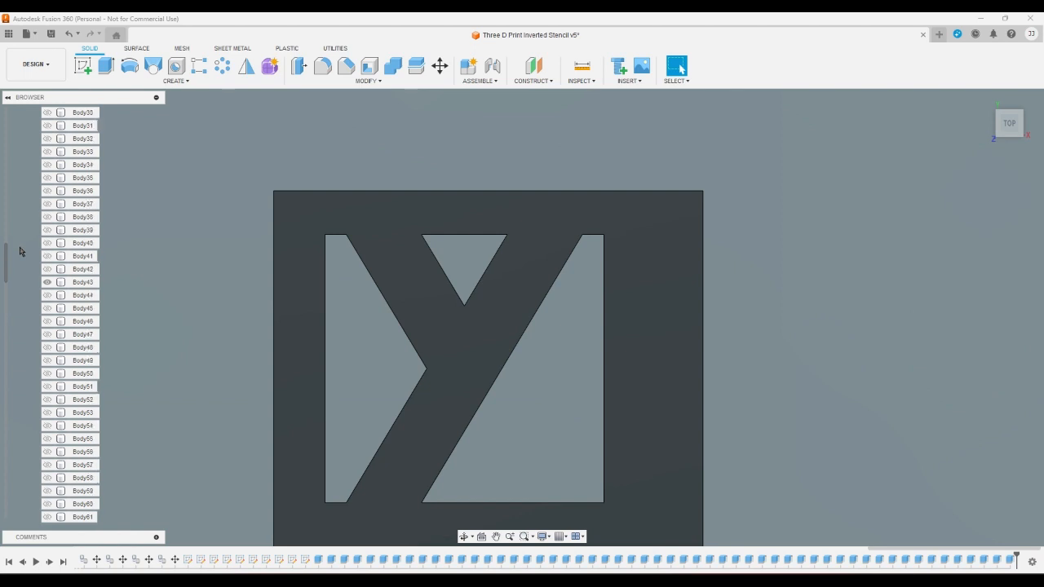
scroll(22, 265, up, 1)
click(47, 399)
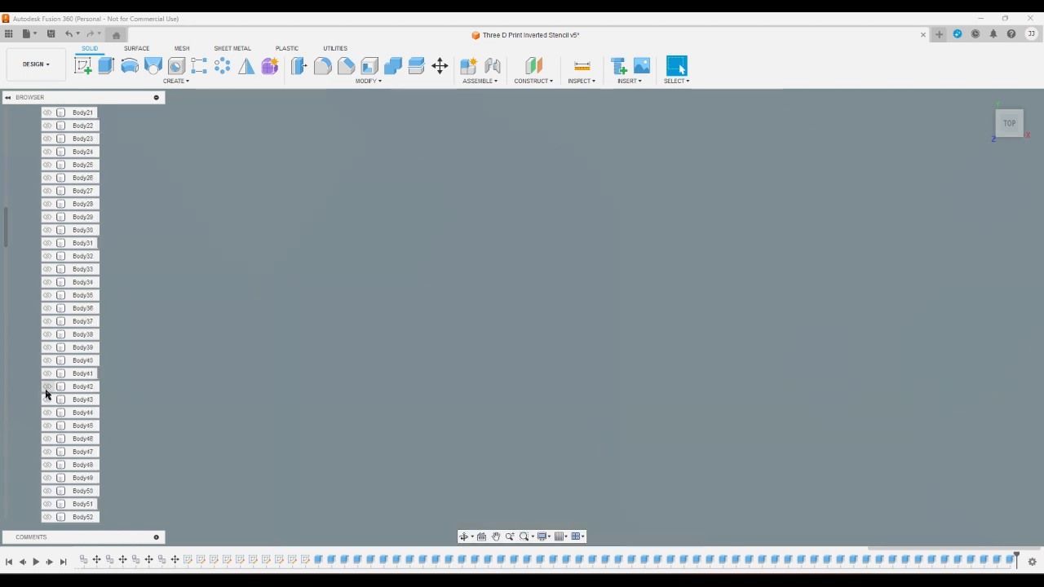
click(47, 387)
click(47, 389)
click(46, 375)
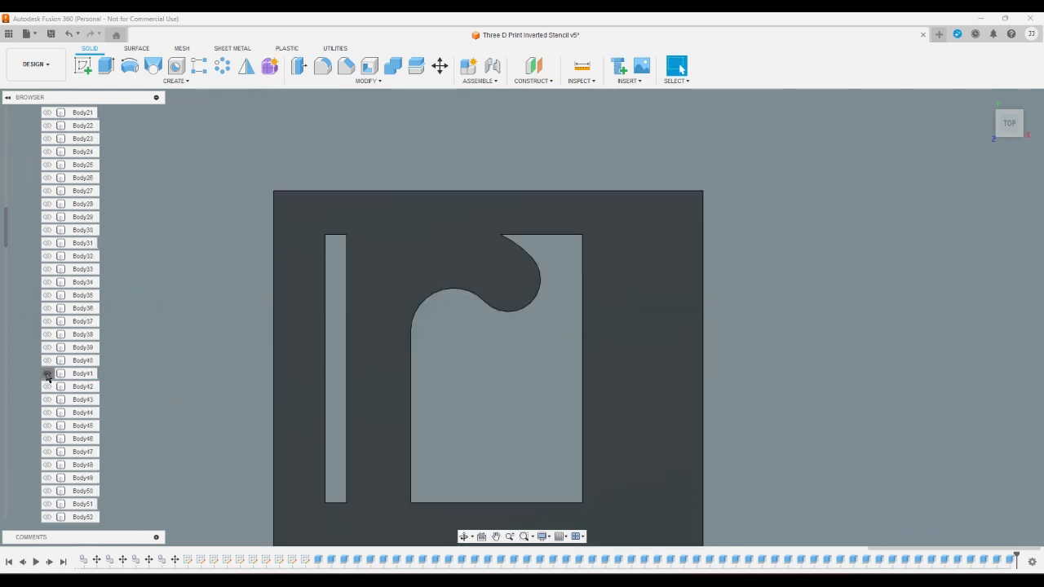
click(47, 373)
click(47, 360)
click(46, 361)
click(47, 347)
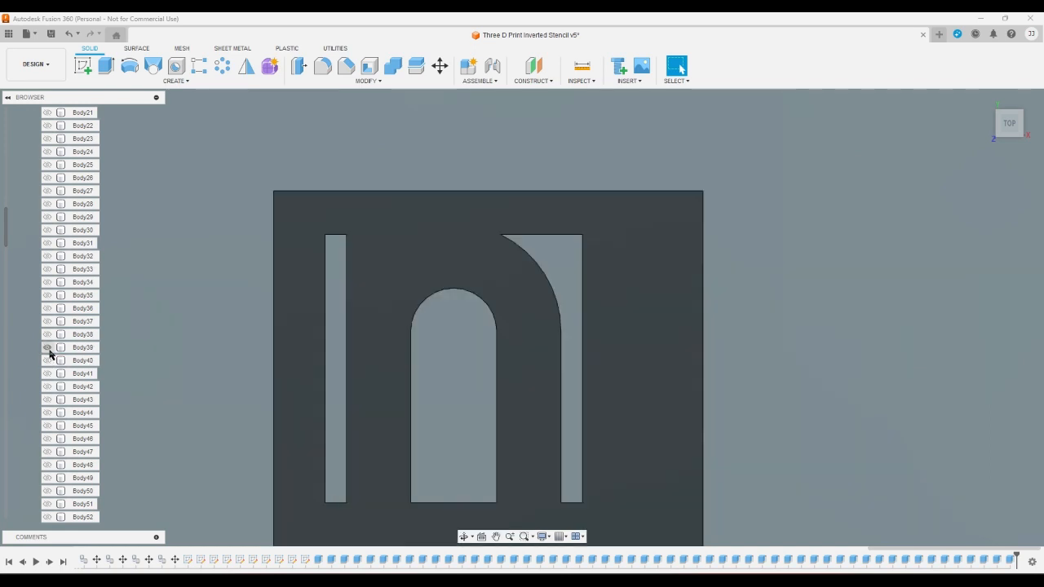
click(47, 347)
click(47, 334)
click(47, 335)
click(46, 321)
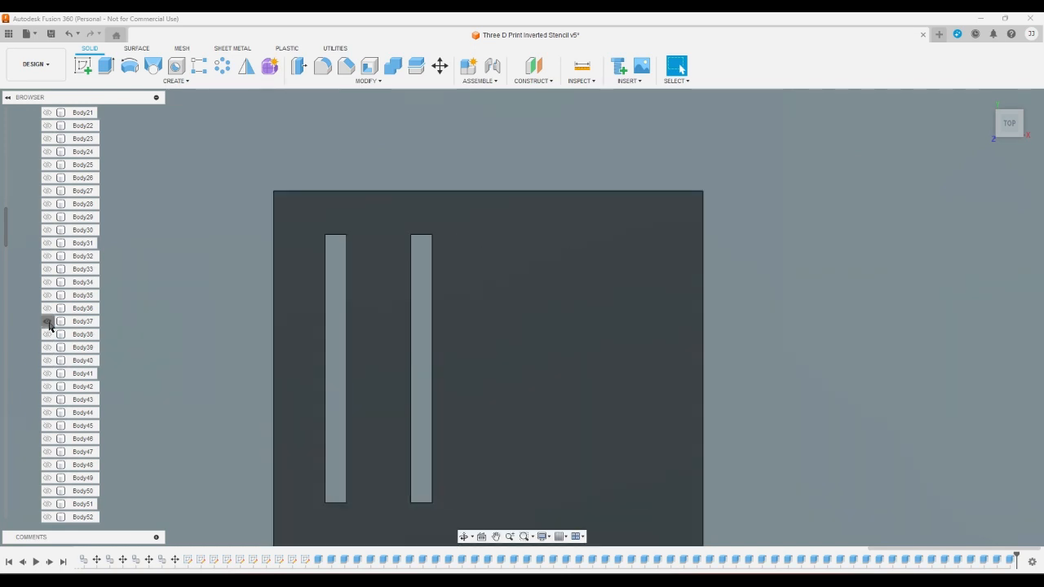
click(46, 322)
click(46, 308)
click(47, 308)
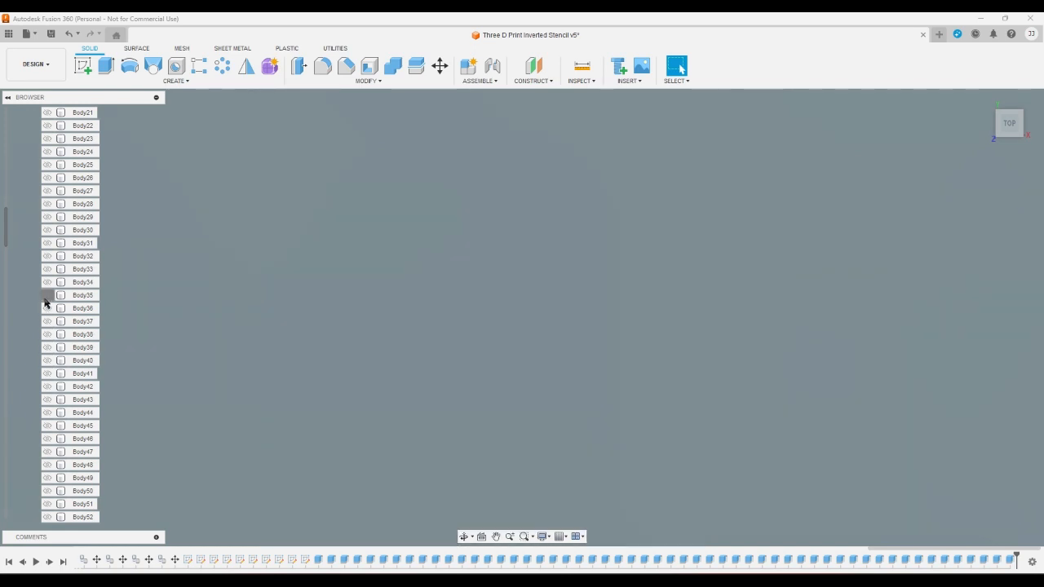
click(47, 295)
click(46, 295)
click(46, 282)
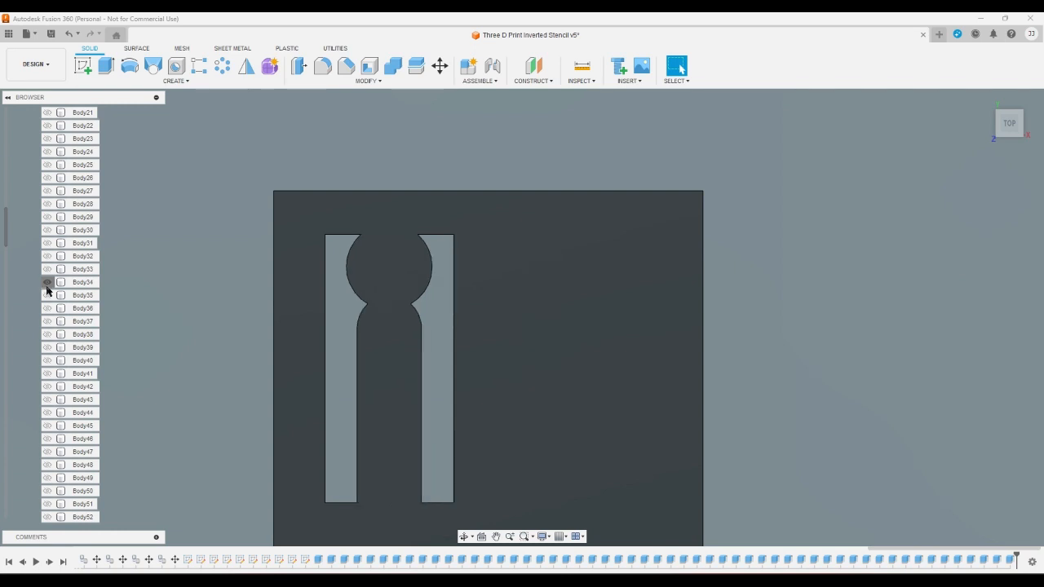
click(47, 282)
click(46, 269)
click(46, 269)
click(47, 256)
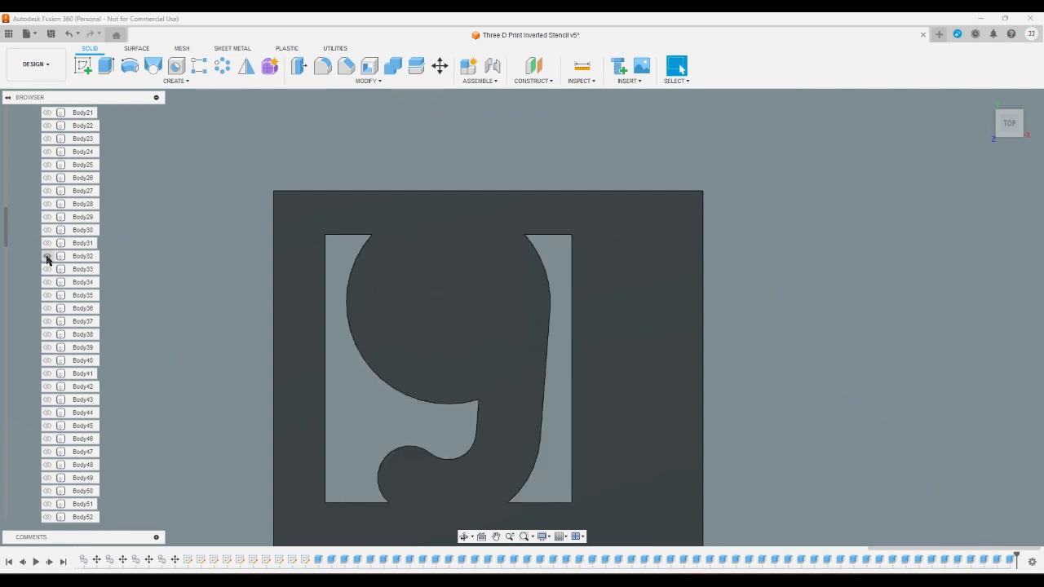
click(47, 256)
click(46, 243)
click(47, 243)
click(47, 230)
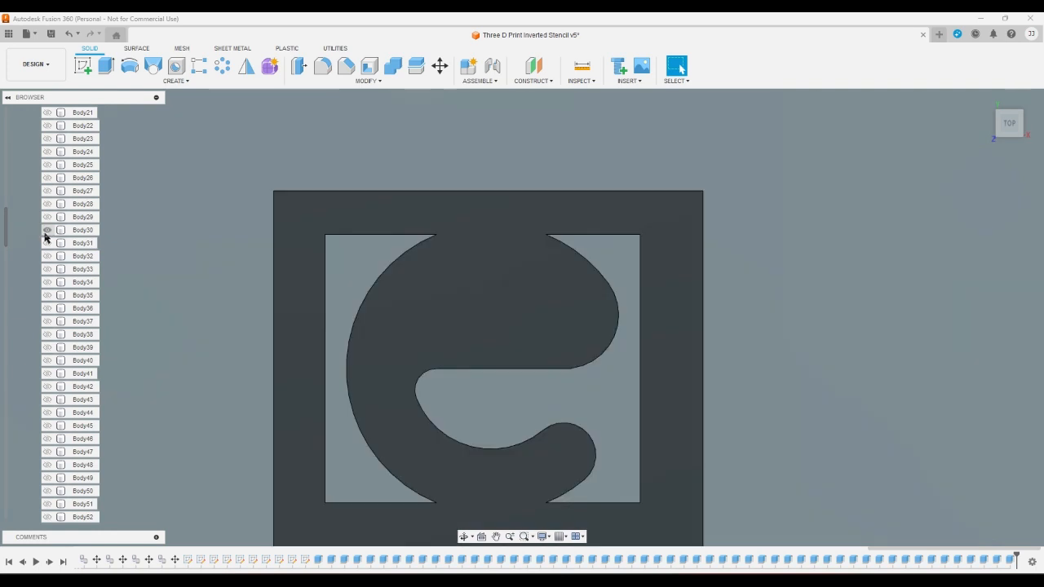
scroll(37, 270, up, 3)
click(46, 347)
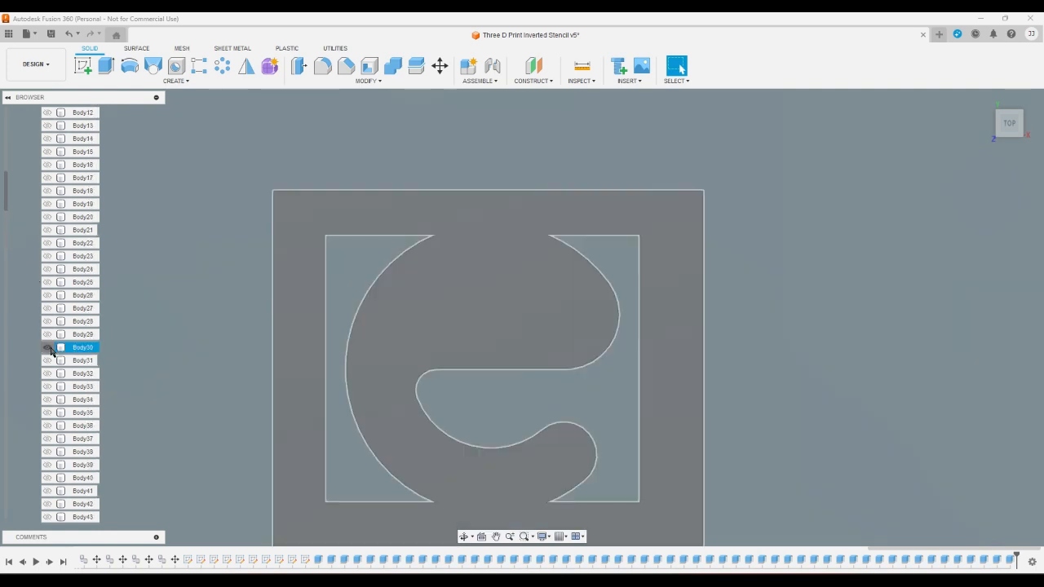
click(47, 334)
click(46, 335)
click(47, 322)
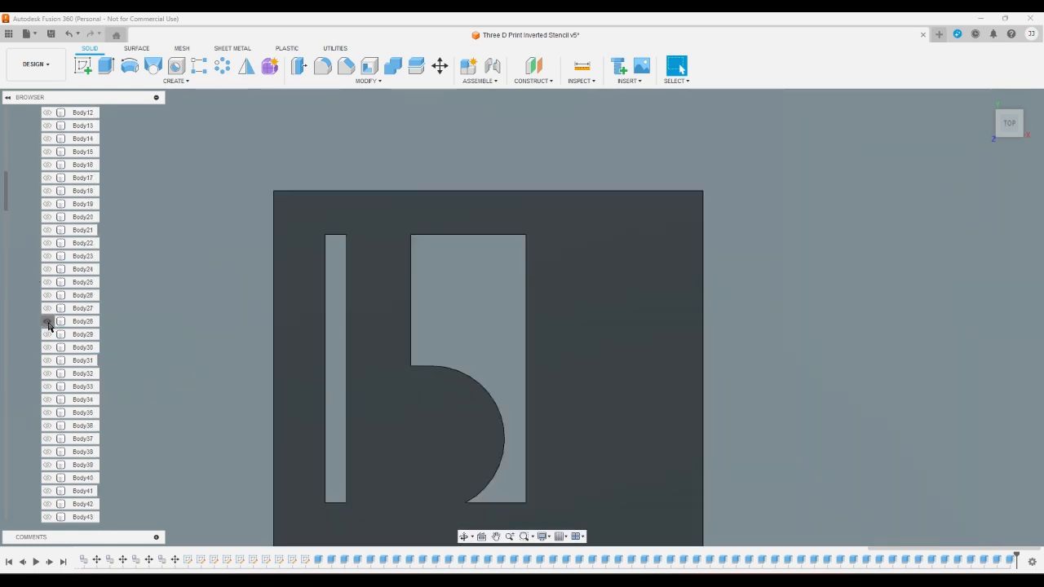
click(46, 322)
click(47, 308)
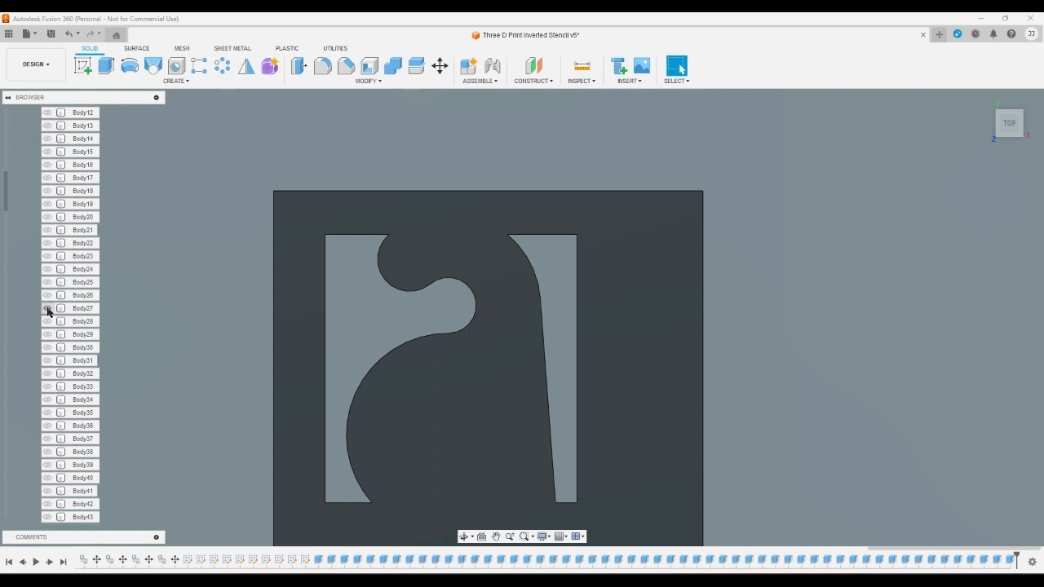
click(46, 309)
click(47, 296)
click(46, 296)
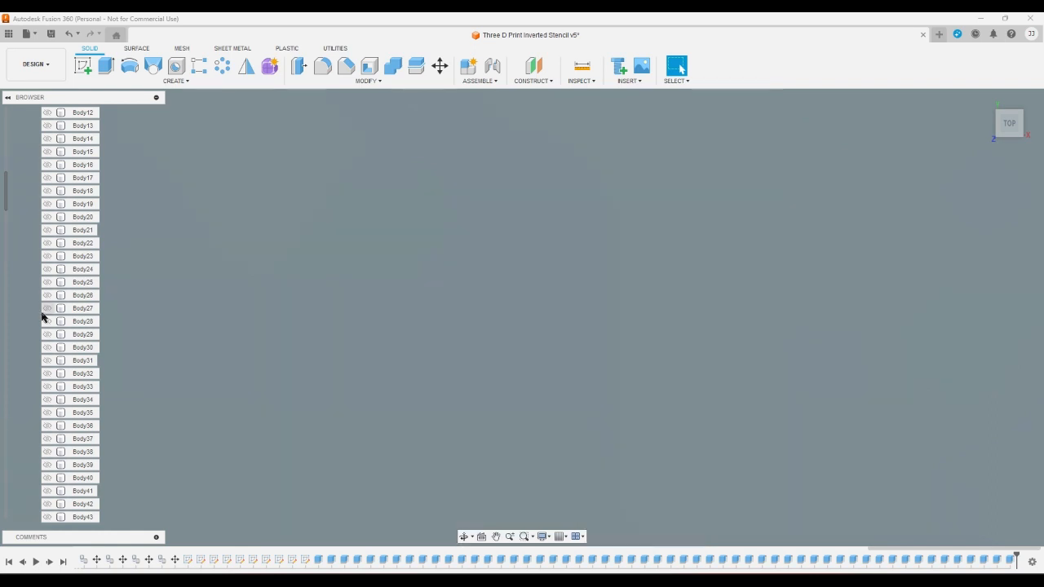
- Examine the outlines of the lowercase letter sketches, including m, q, r and y, and clear the sketch selection
mouse_move(6, 209)
mouse_down()
mouse_move(7, 376)
mouse_move(13, 455)
mouse_move(26, 417)
mouse_move(22, 452)
mouse_up()
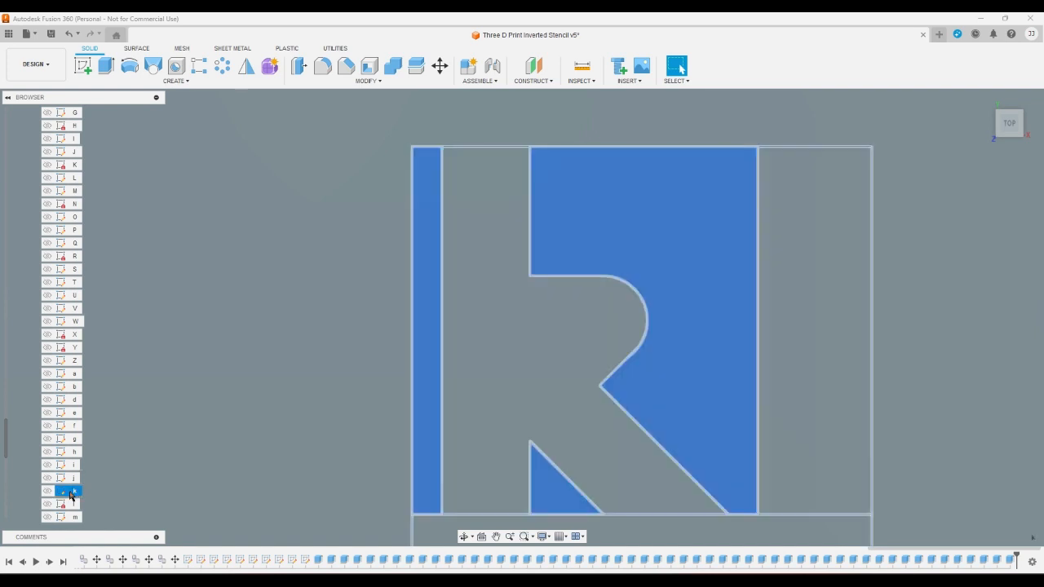
scroll(65, 503, down, 2)
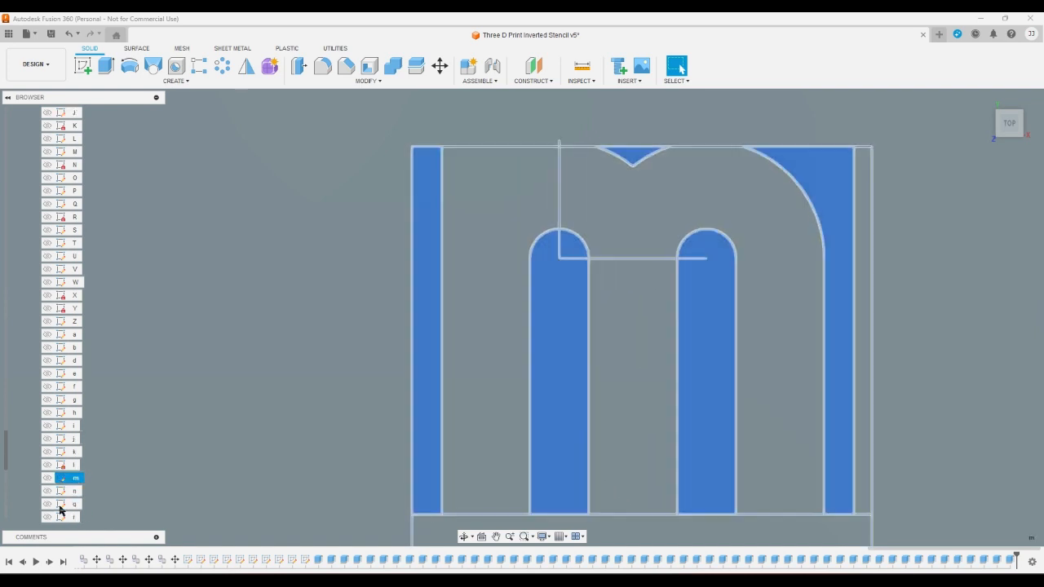
scroll(65, 489, down, 3)
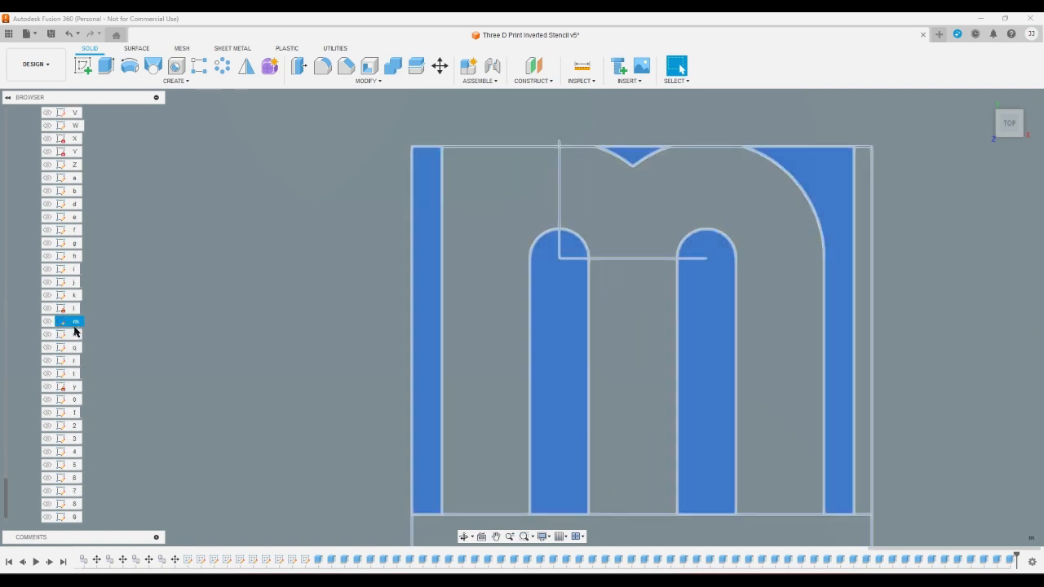
click(74, 347)
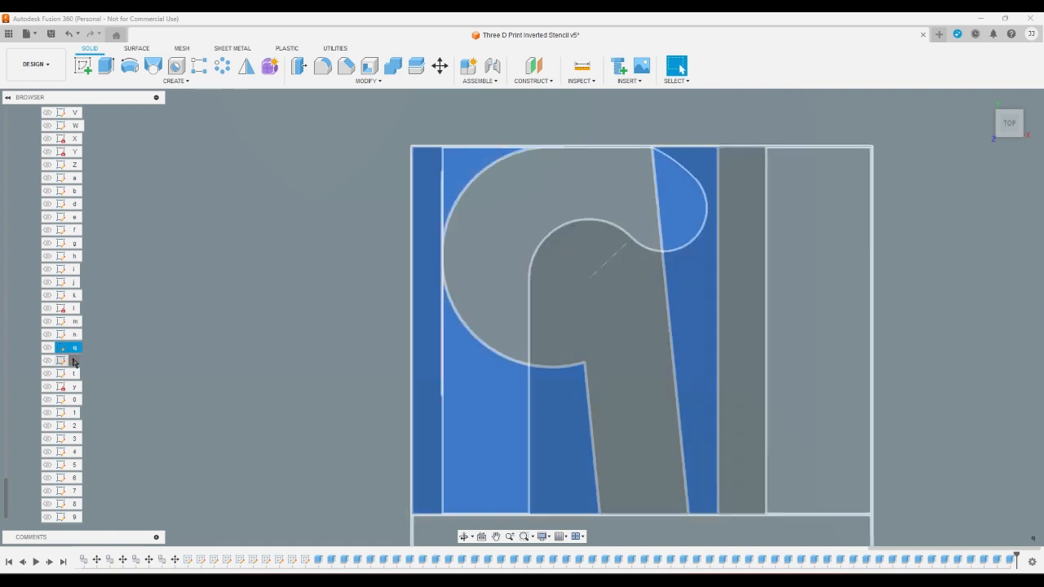
click(73, 360)
click(73, 386)
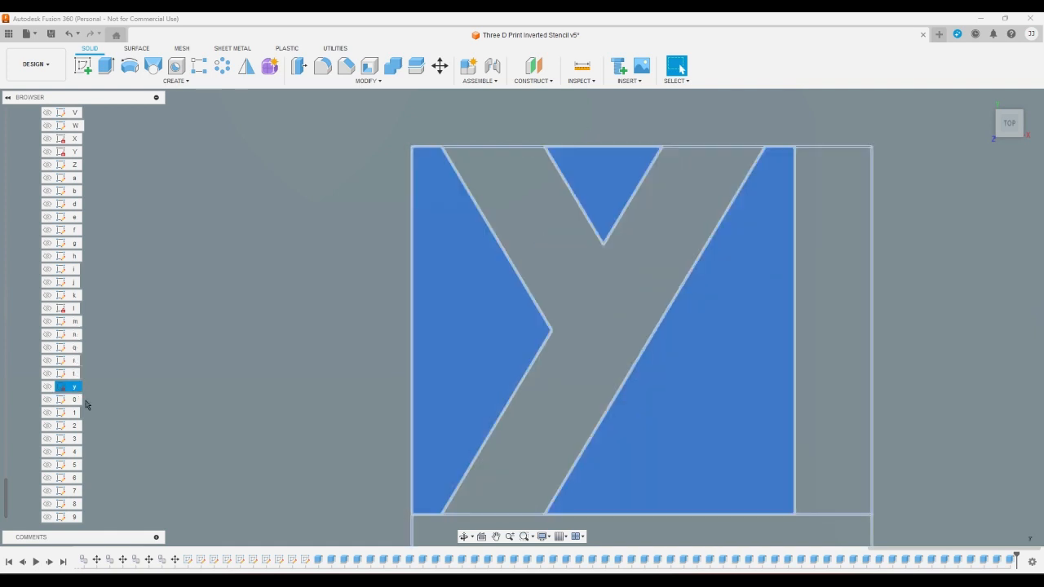
key(Escape)
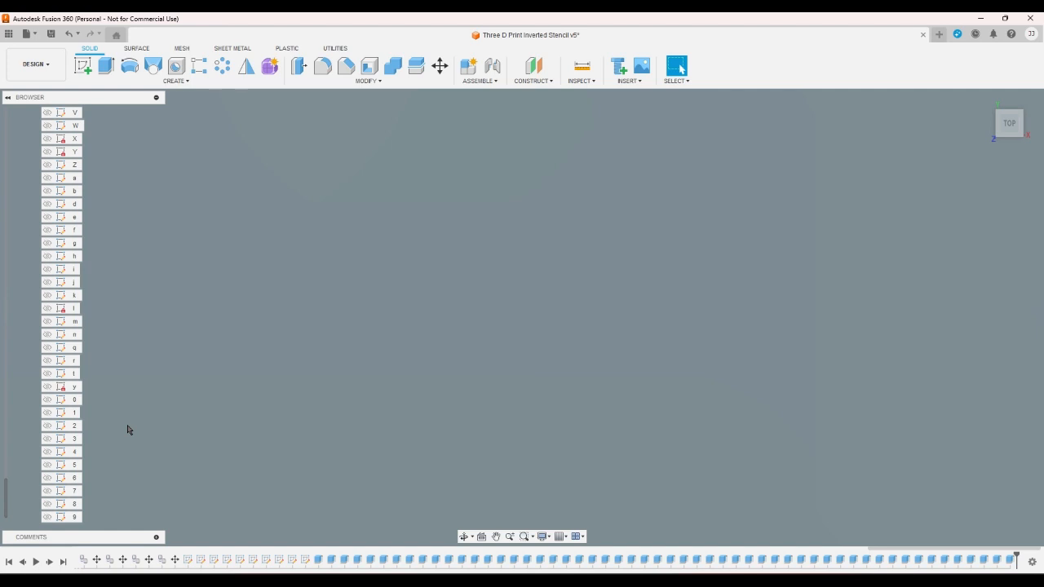
- Show the capital letter stencils by turning on the visibility of Body1 through Body26
mouse_move(6, 489)
mouse_down()
mouse_move(2, 341)
mouse_move(16, 350)
mouse_move(16, 298)
mouse_move(2, 128)
mouse_up()
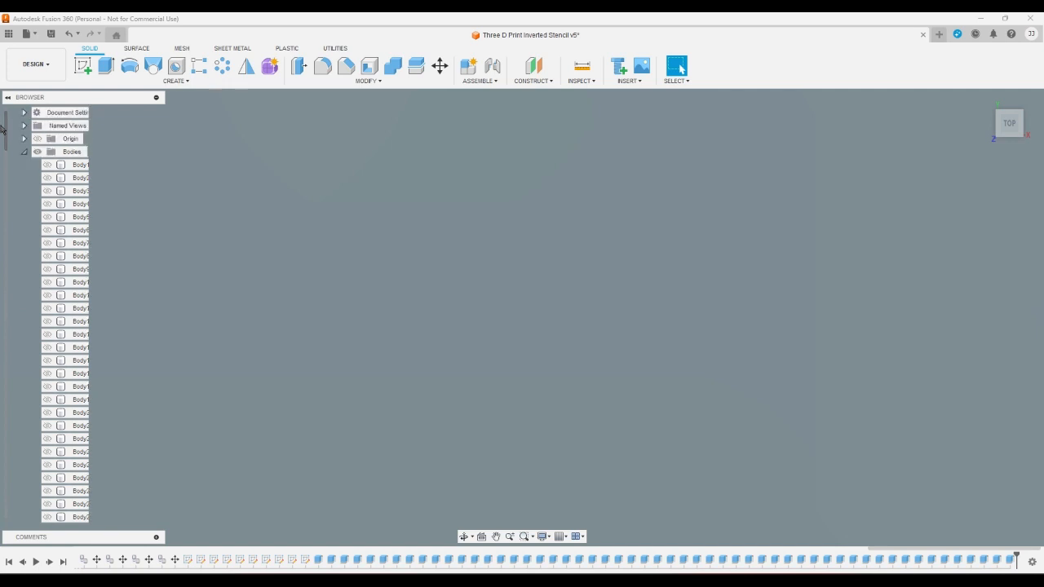
click(47, 165)
click(47, 178)
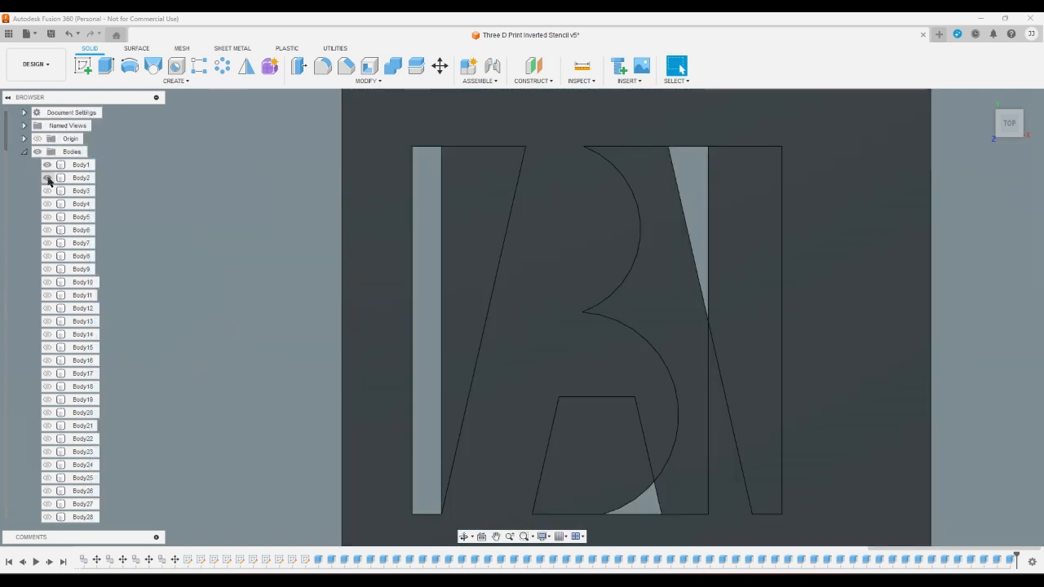
click(47, 191)
click(48, 203)
click(48, 217)
click(47, 230)
click(48, 243)
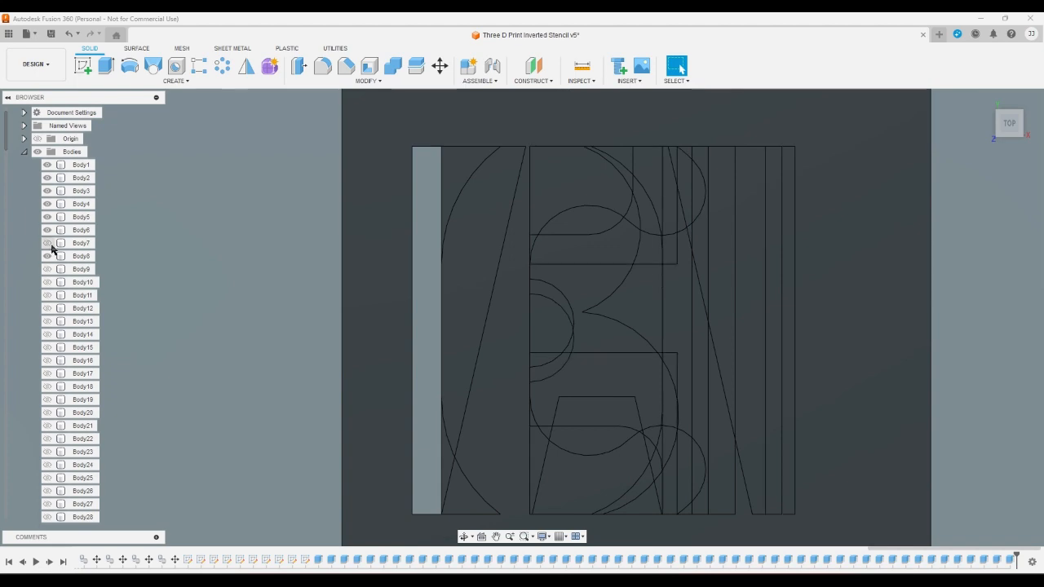
click(47, 256)
click(47, 269)
click(47, 283)
click(48, 295)
click(47, 308)
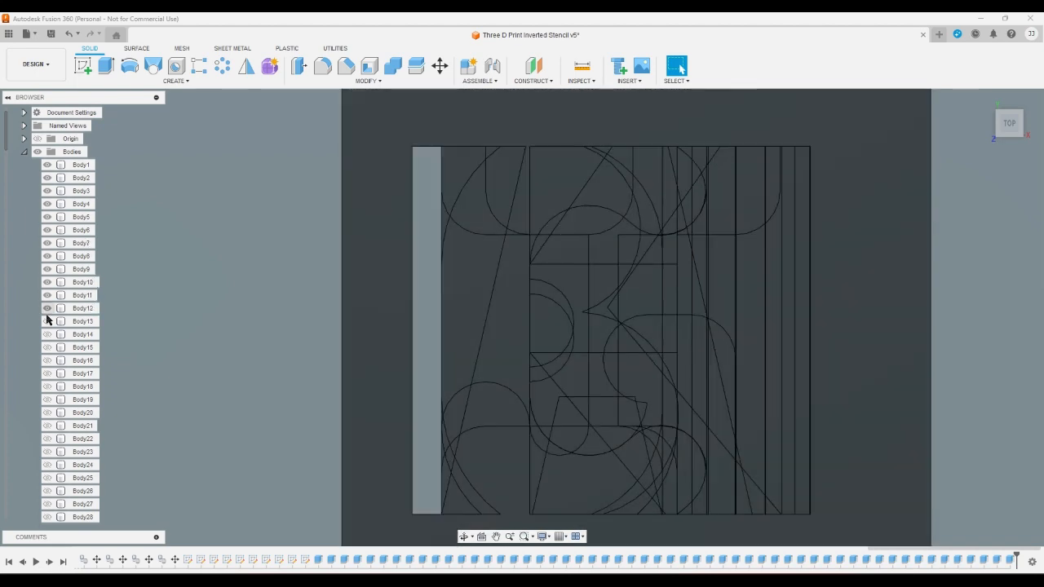
click(47, 321)
click(47, 334)
click(47, 347)
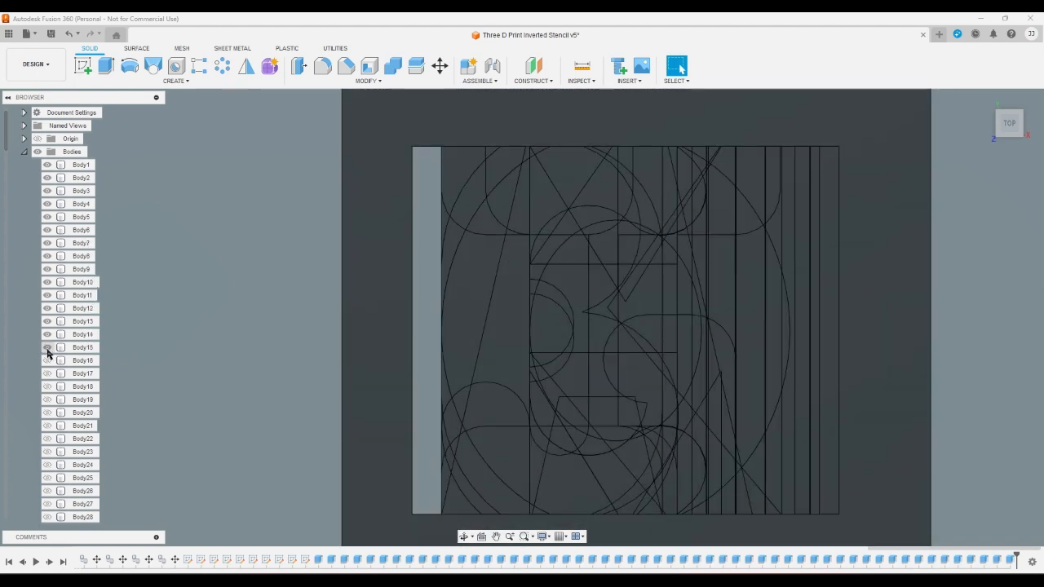
click(47, 360)
click(47, 374)
click(48, 386)
click(47, 399)
click(47, 412)
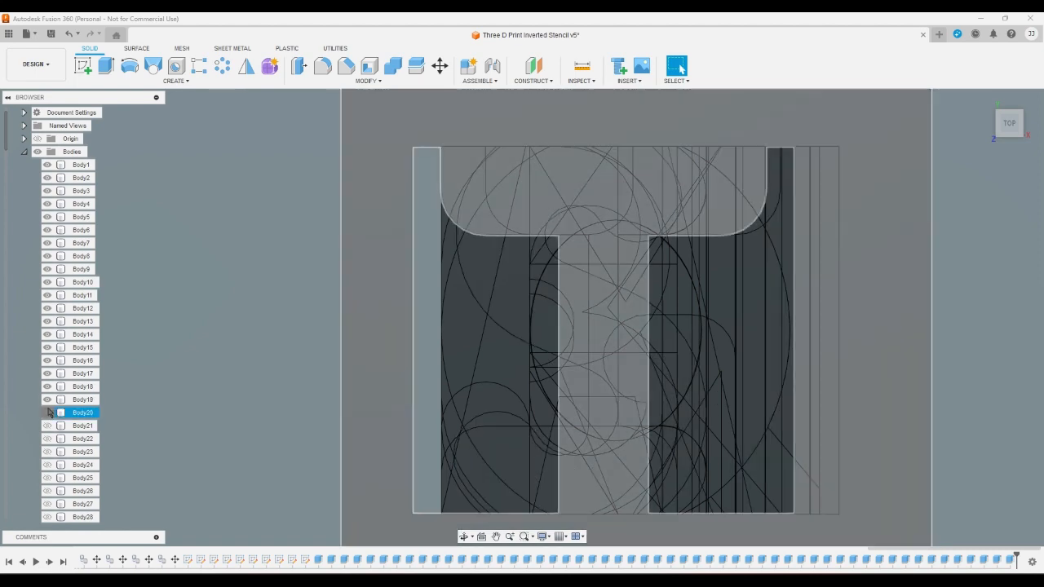
click(47, 425)
click(47, 438)
click(48, 451)
click(47, 465)
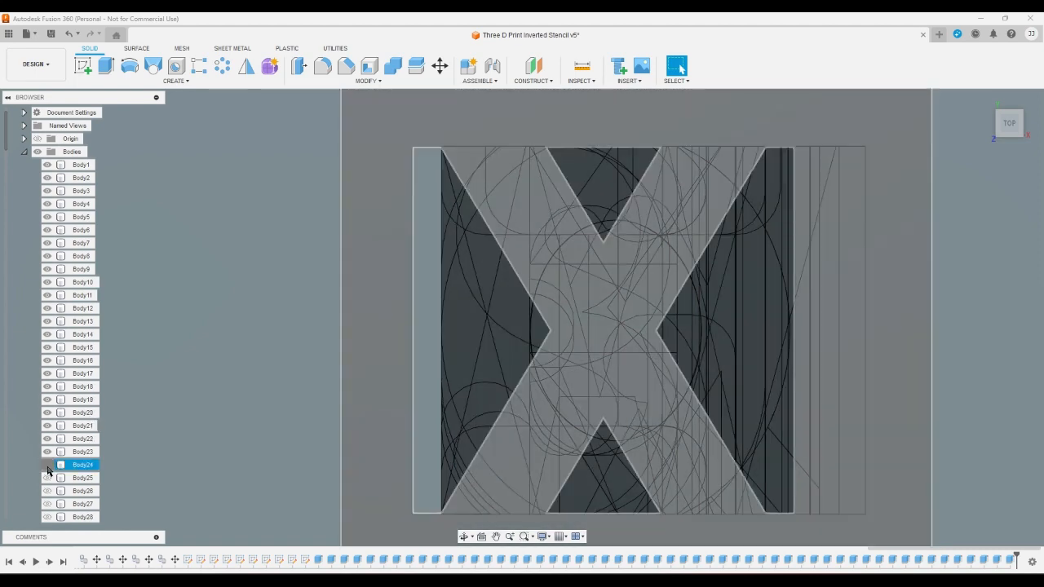
click(47, 477)
click(47, 491)
- Show the lowercase letter stencils by turning on the visibility of Body27 through Body43
click(47, 504)
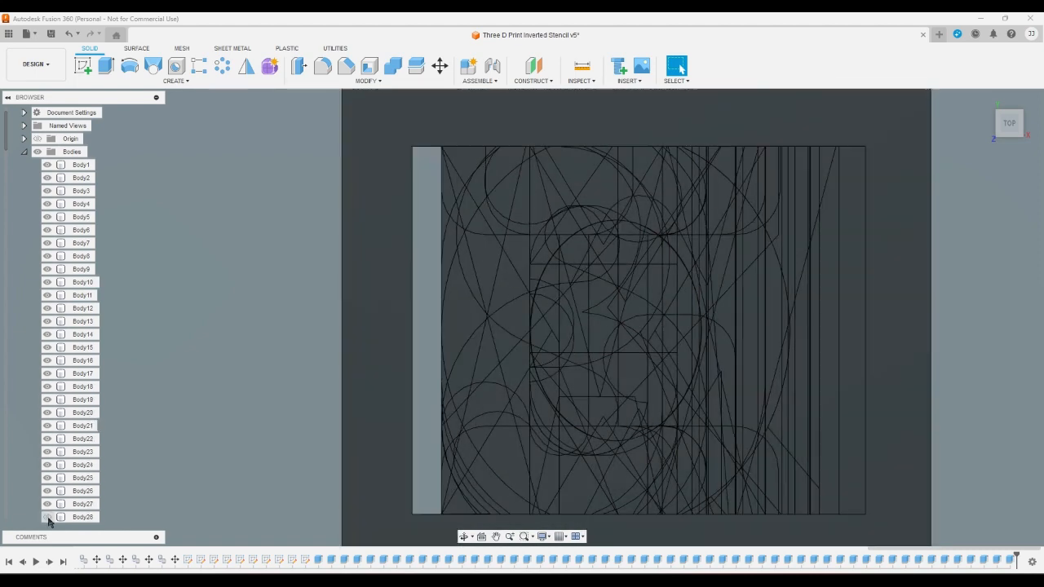
click(47, 517)
scroll(34, 498, down, 4)
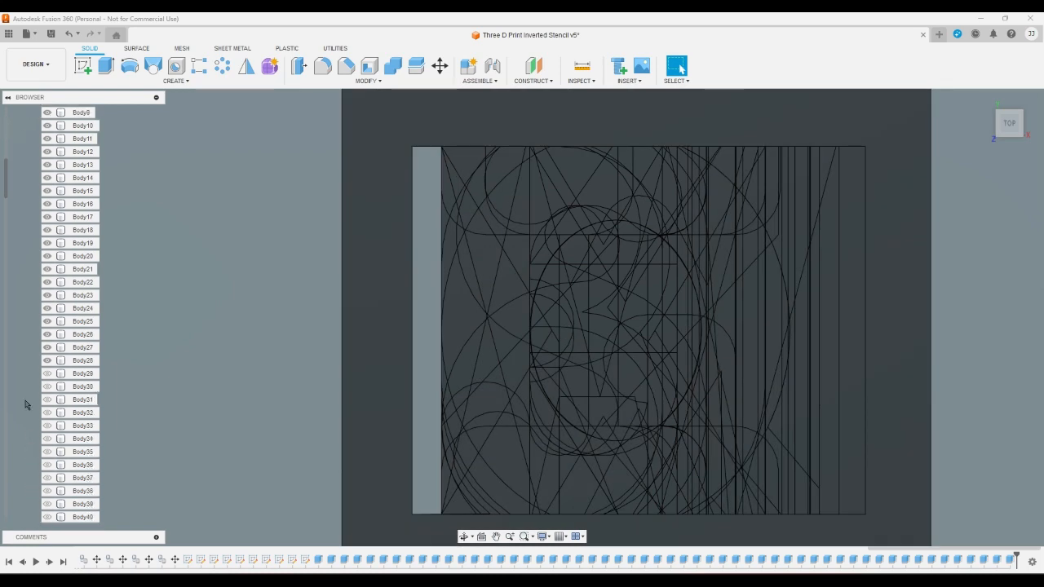
click(47, 373)
click(47, 386)
click(47, 400)
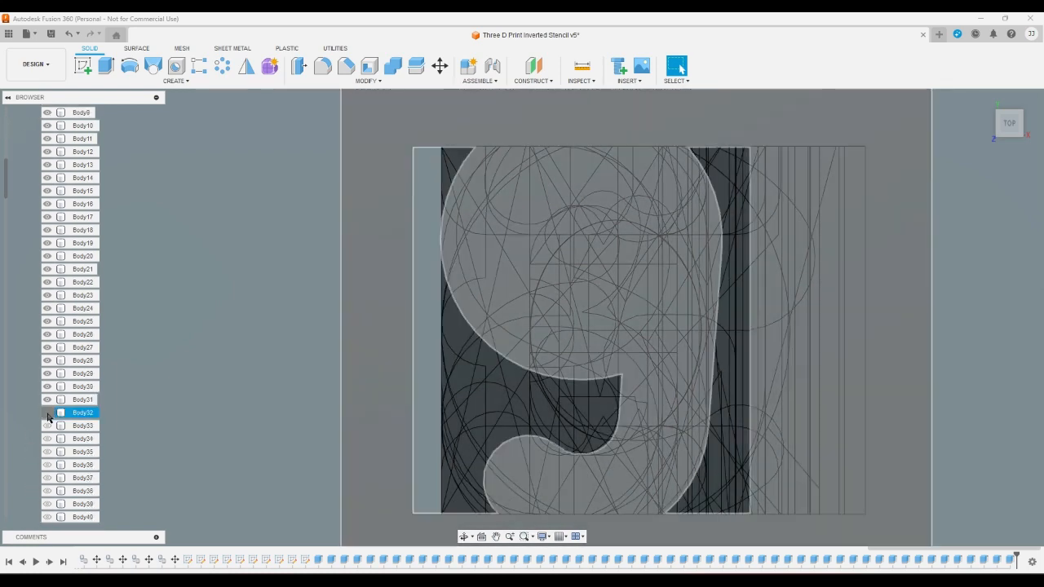
click(47, 413)
click(47, 426)
click(47, 439)
click(47, 452)
click(47, 465)
click(47, 478)
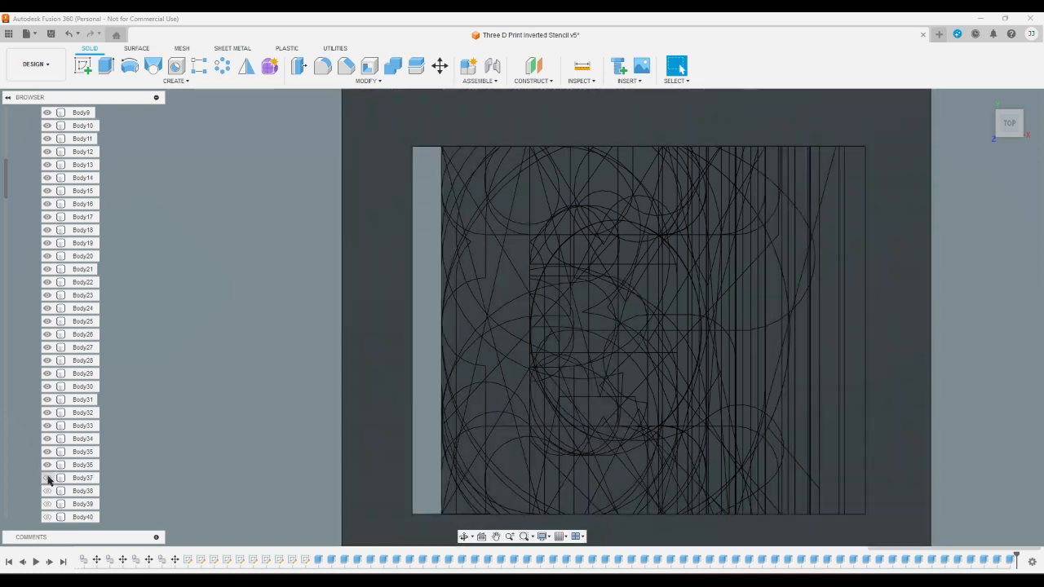
click(48, 491)
click(47, 504)
scroll(43, 482, down, 5)
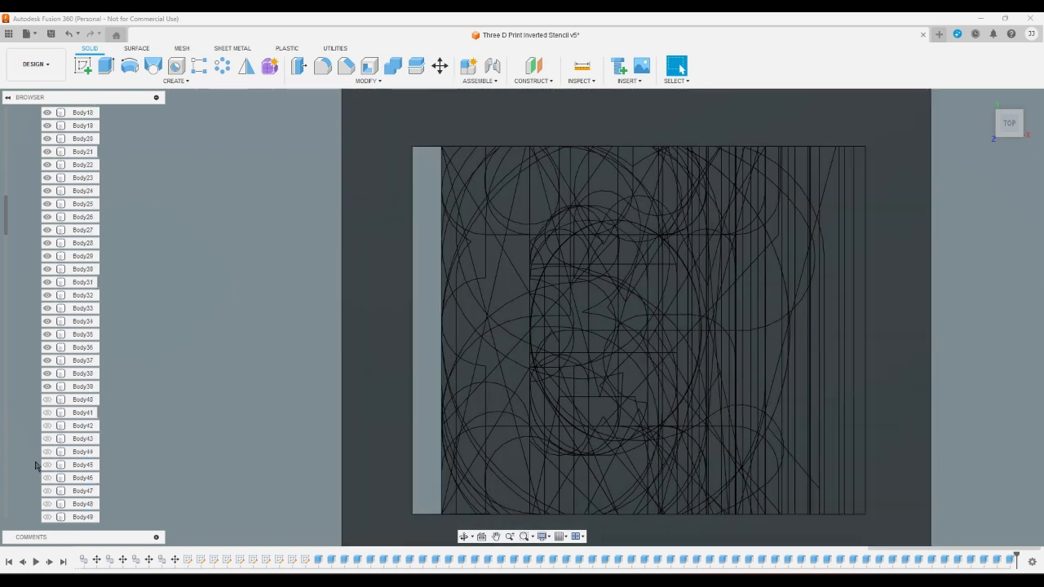
scroll(37, 430, down, 1)
click(47, 295)
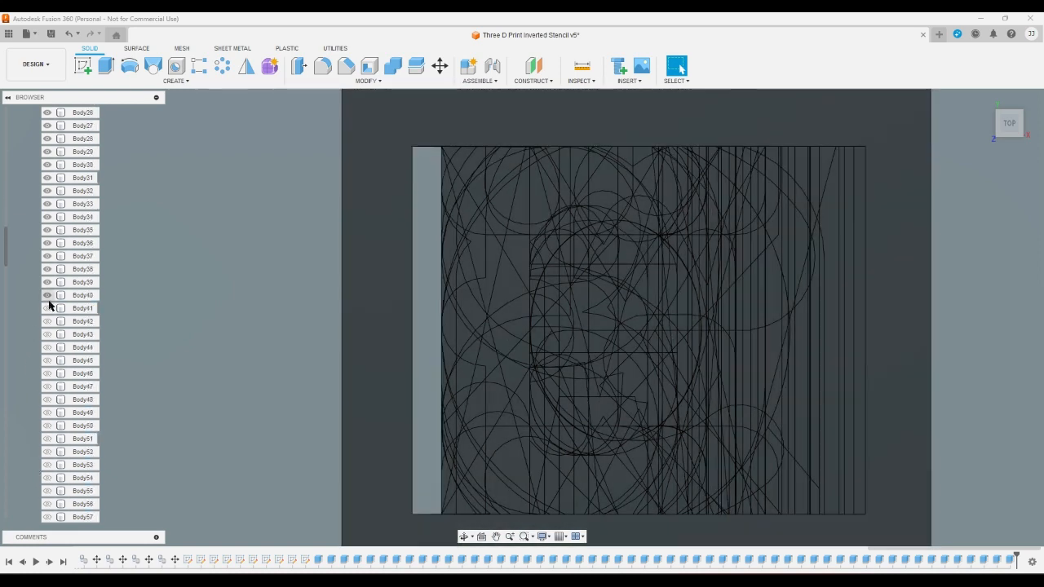
click(48, 308)
click(47, 322)
click(47, 334)
- Show the digit stencils by turning on the visibility of Body44 through Body53
click(47, 347)
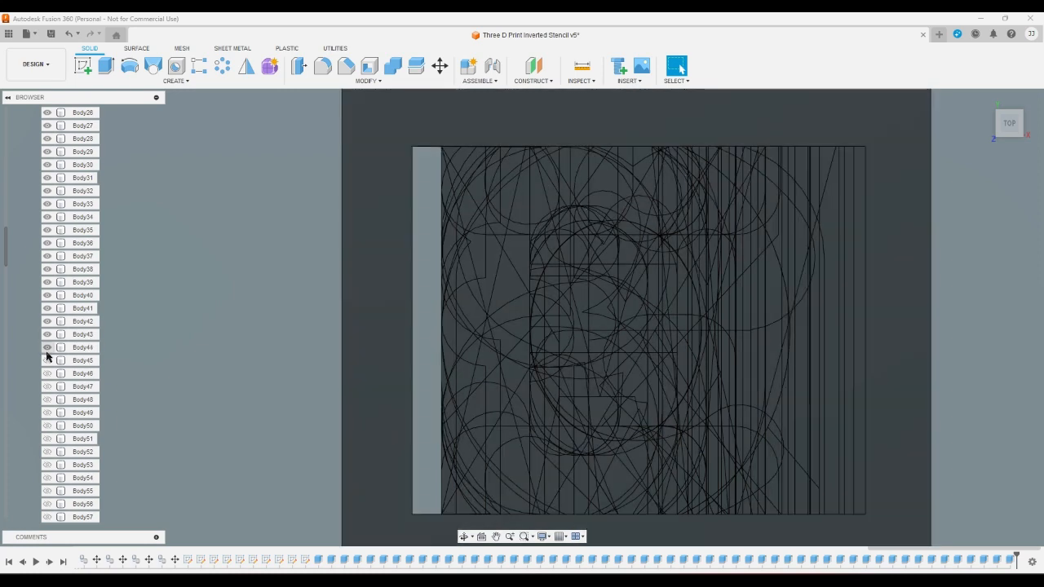
click(47, 360)
click(47, 374)
click(48, 386)
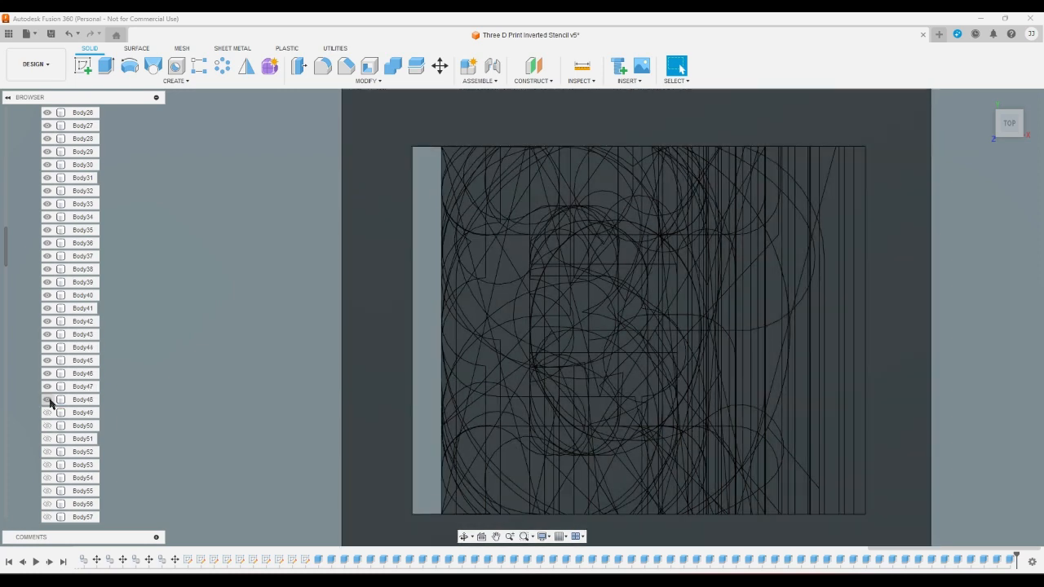
click(47, 400)
click(47, 413)
click(48, 426)
click(47, 438)
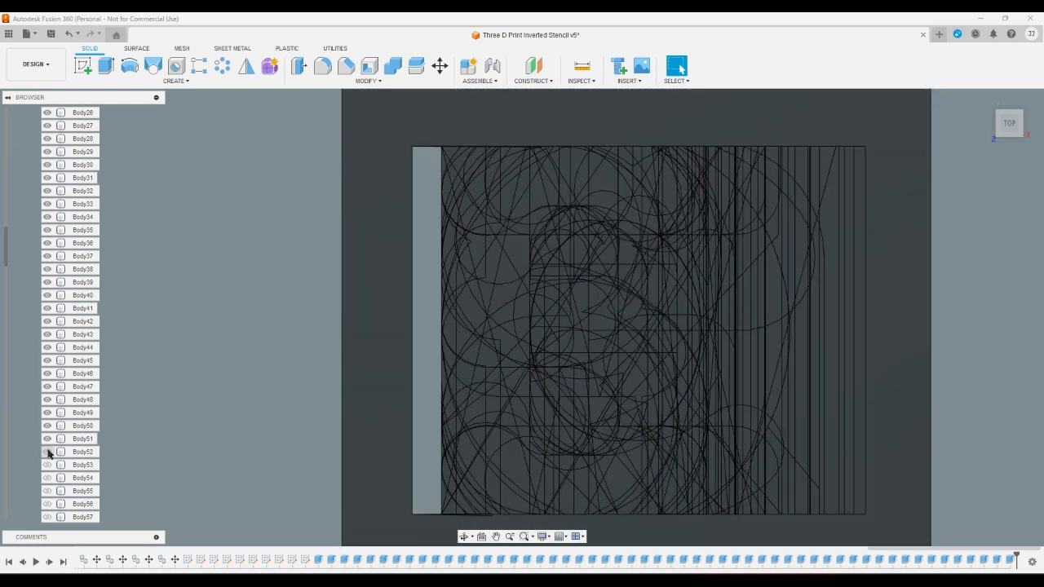
click(47, 465)
- Inspect the stack of overlapping stencils in the home view, from below, and from the top
scroll(272, 425, down, 1)
scroll(265, 424, up, 3)
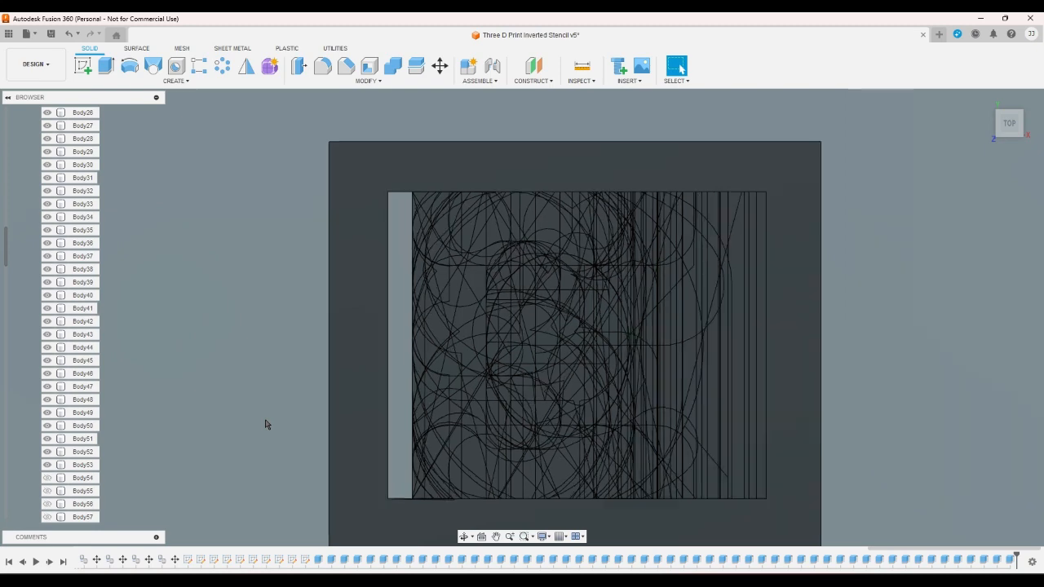
scroll(265, 415, up, 1)
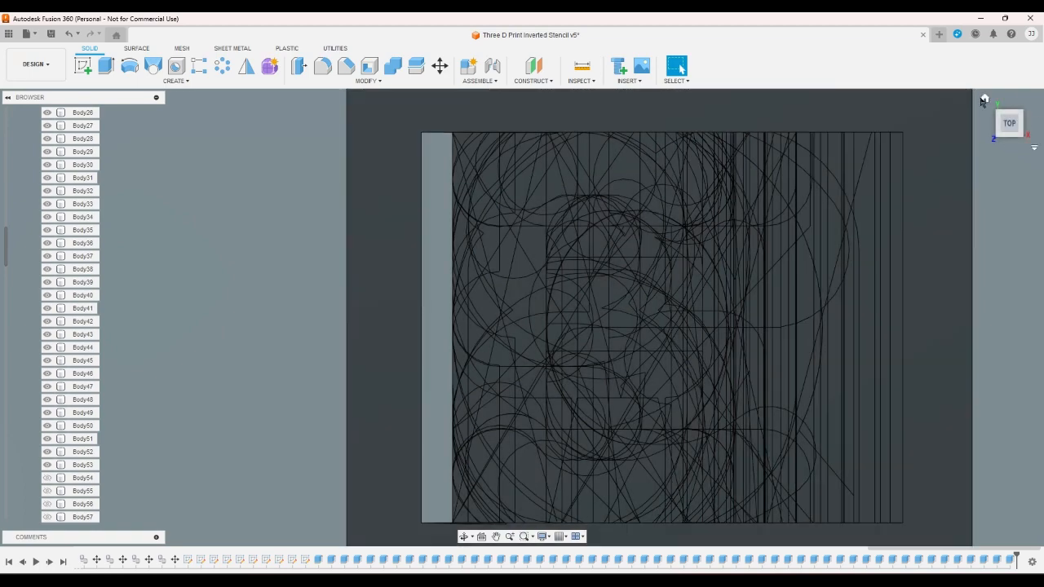
click(984, 99)
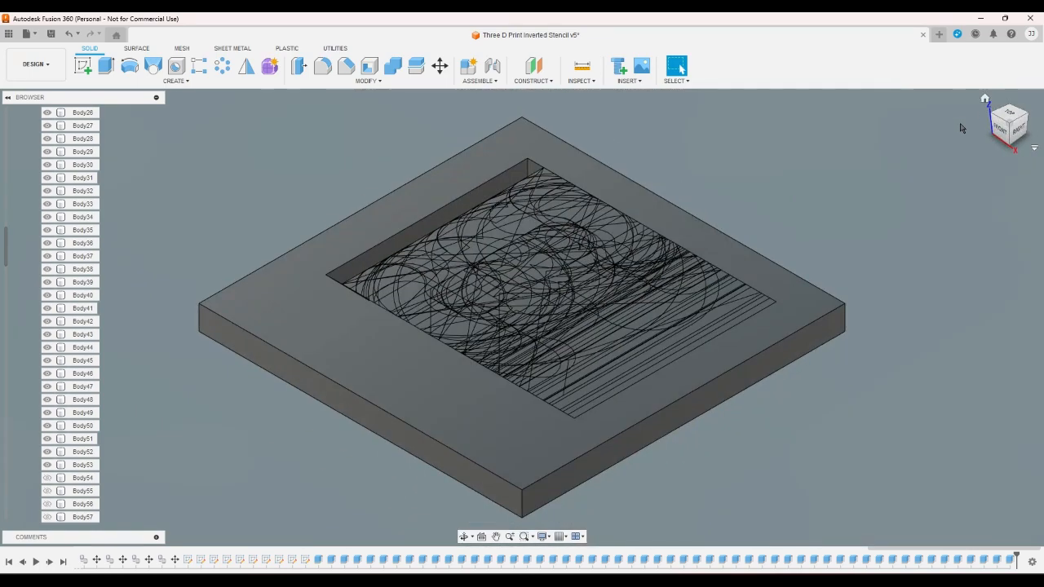
click(1009, 145)
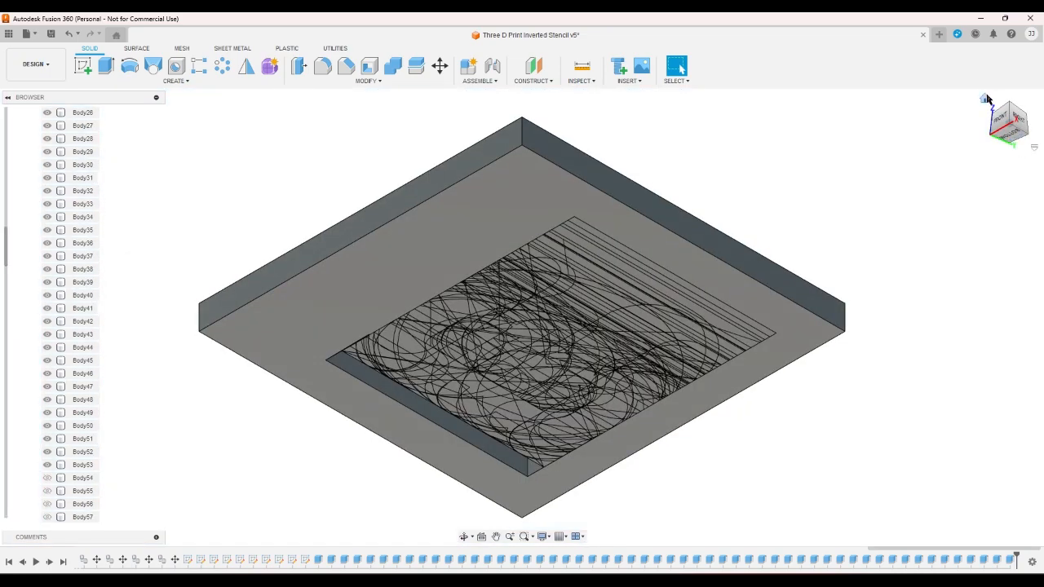
click(986, 98)
click(1009, 115)
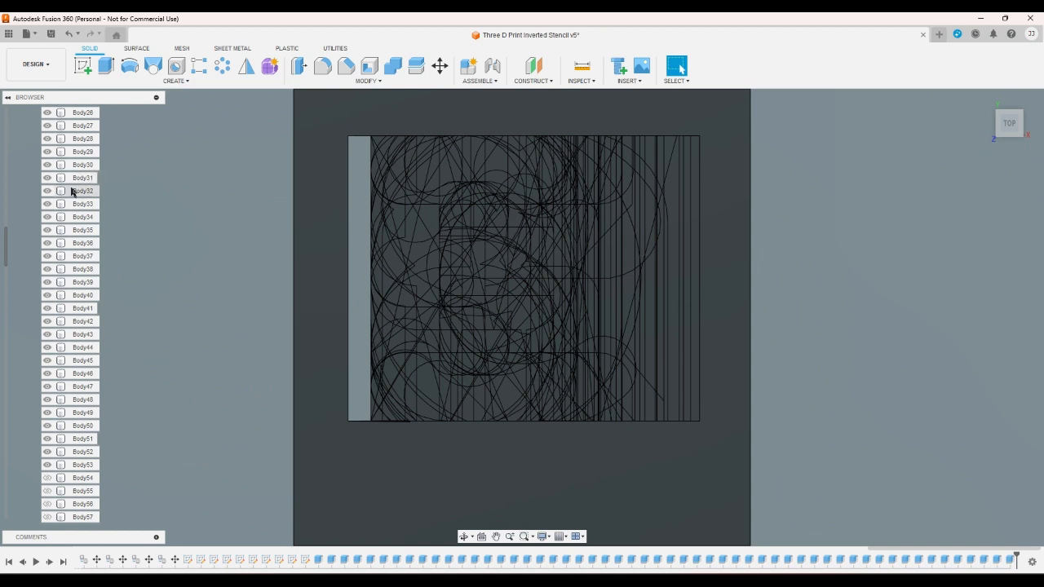
- Move Body2, Body9, Body17, Body25, Body33, Body41, Body49 and Body57 together by 8 mm along the X axis
drag(7, 243, 7, 122)
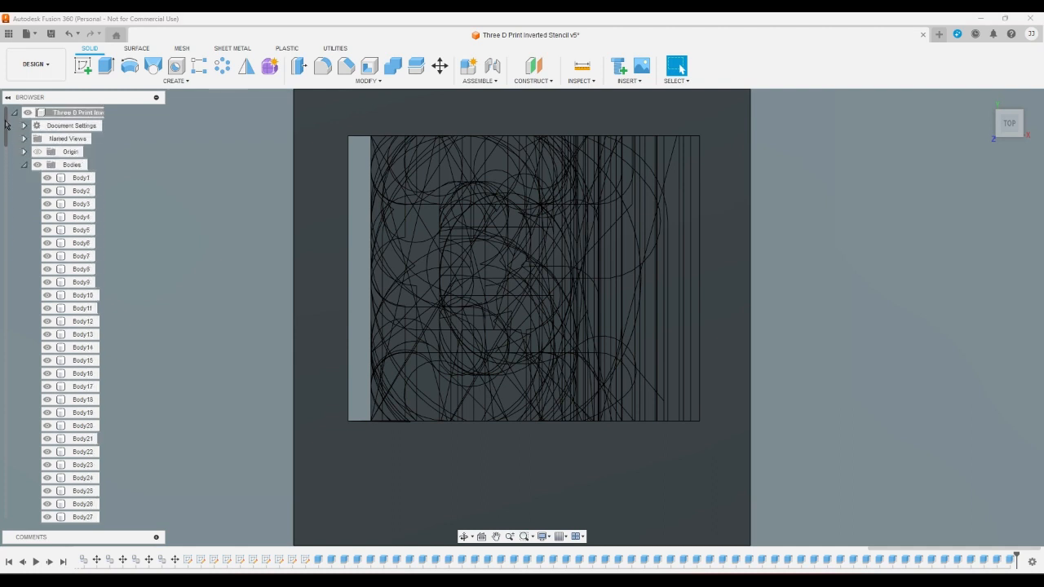
click(85, 191)
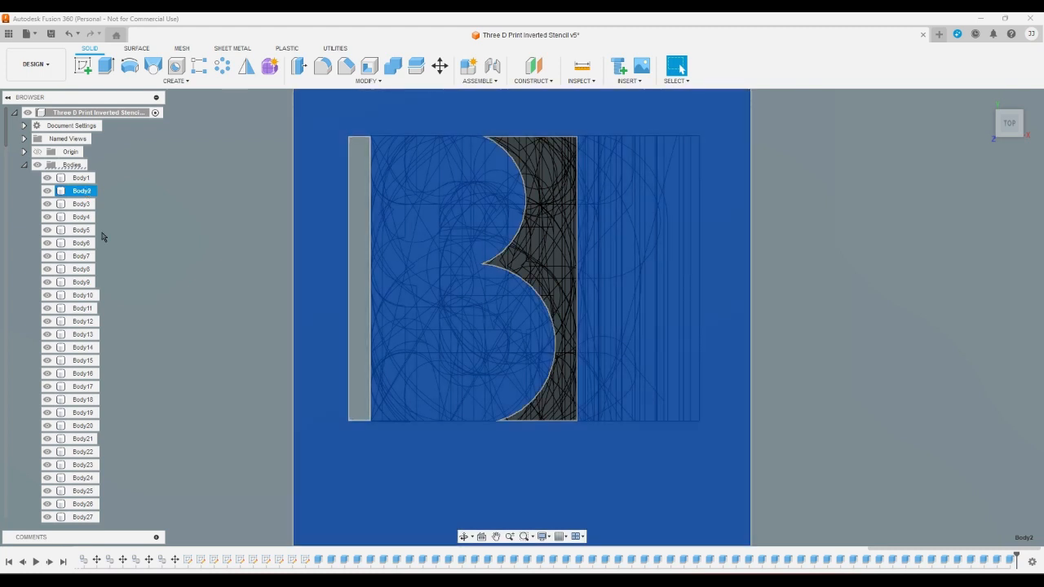
ctrl+click(93, 283)
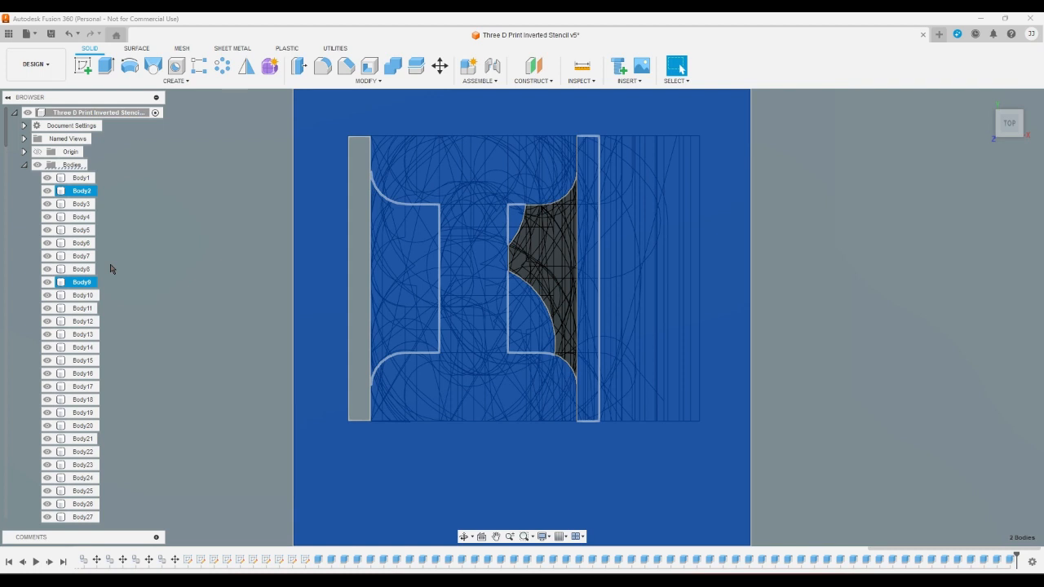
ctrl+click(83, 386)
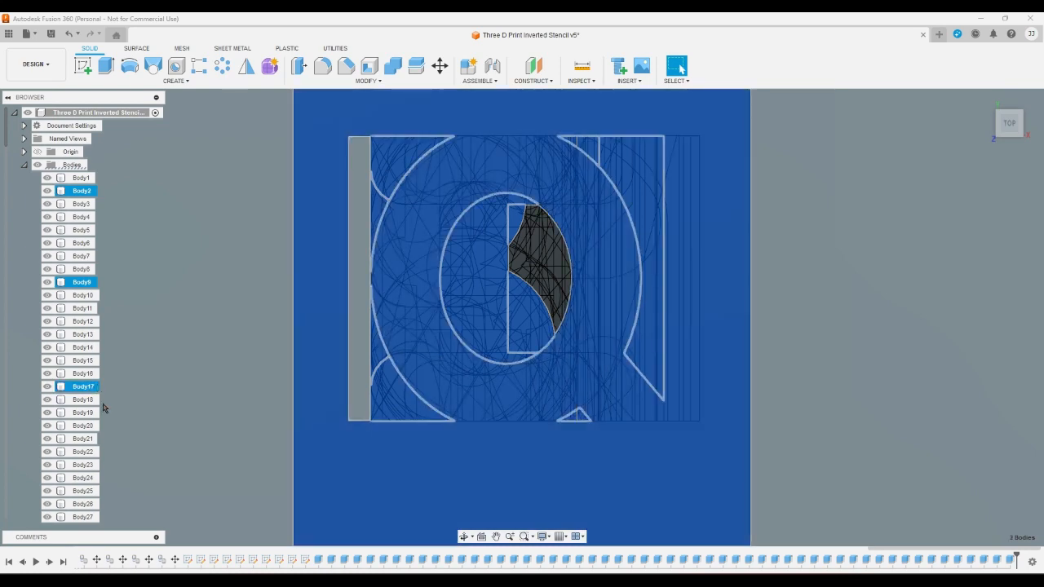
ctrl+click(83, 491)
scroll(113, 451, down, 1)
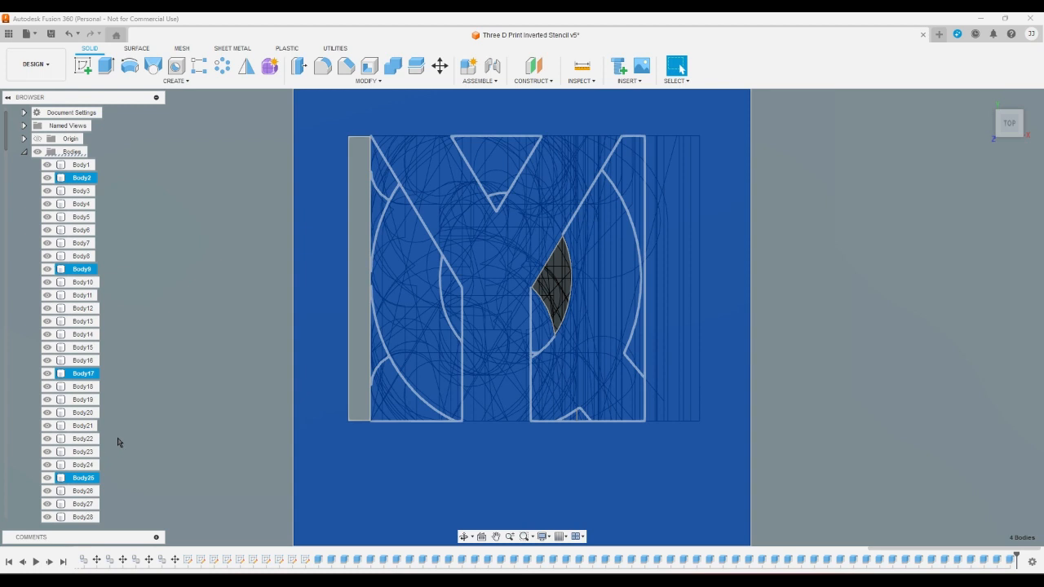
scroll(21, 395, down, 6)
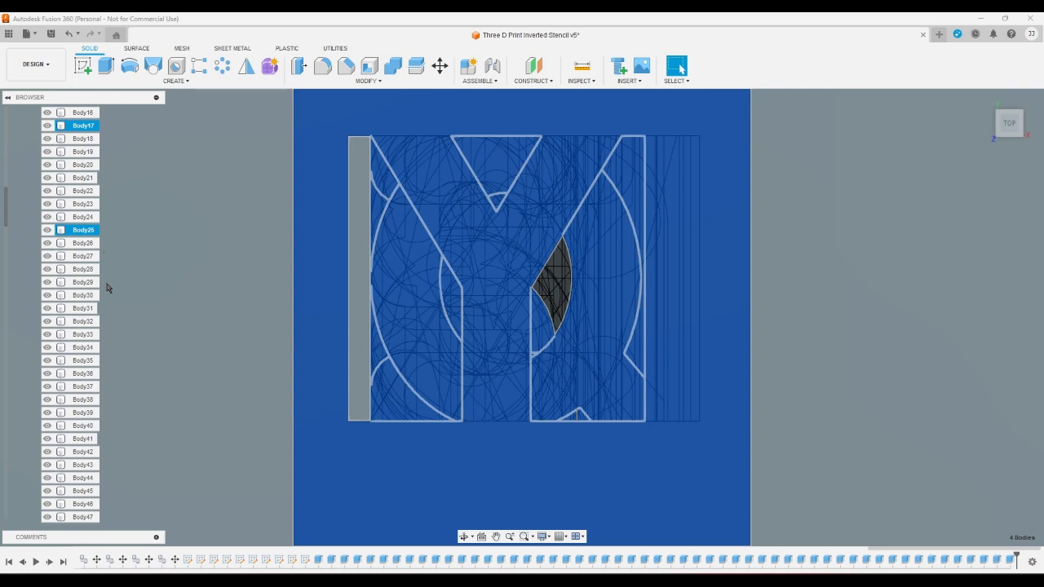
ctrl+click(106, 336)
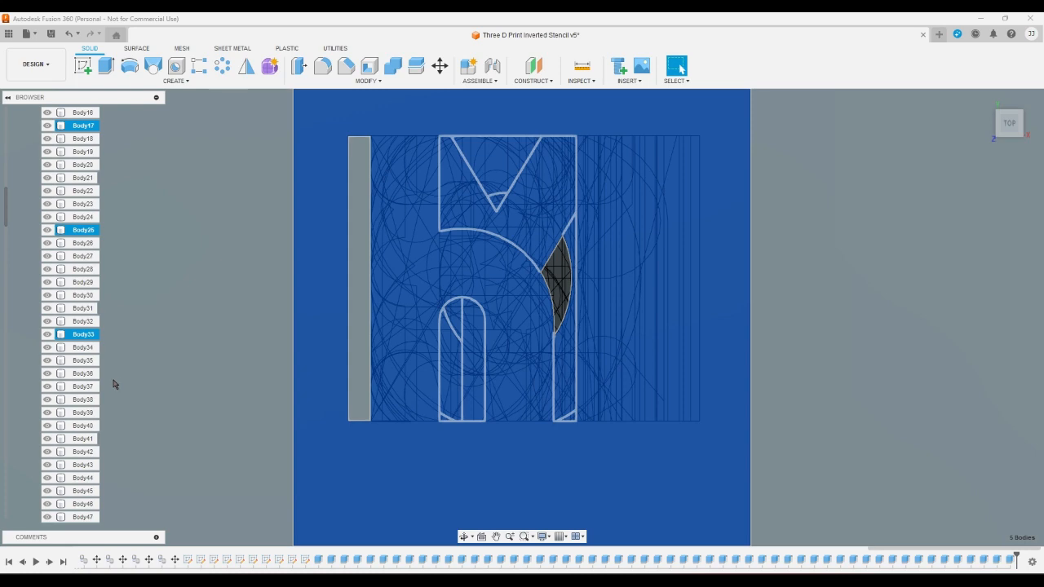
ctrl+click(104, 440)
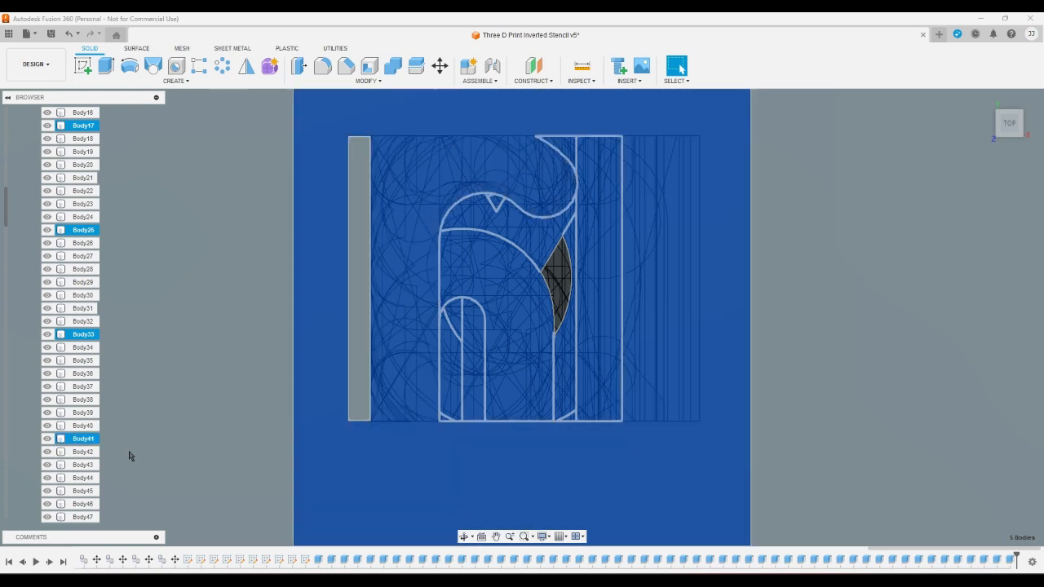
scroll(134, 485, up, 3)
scroll(74, 459, down, 2)
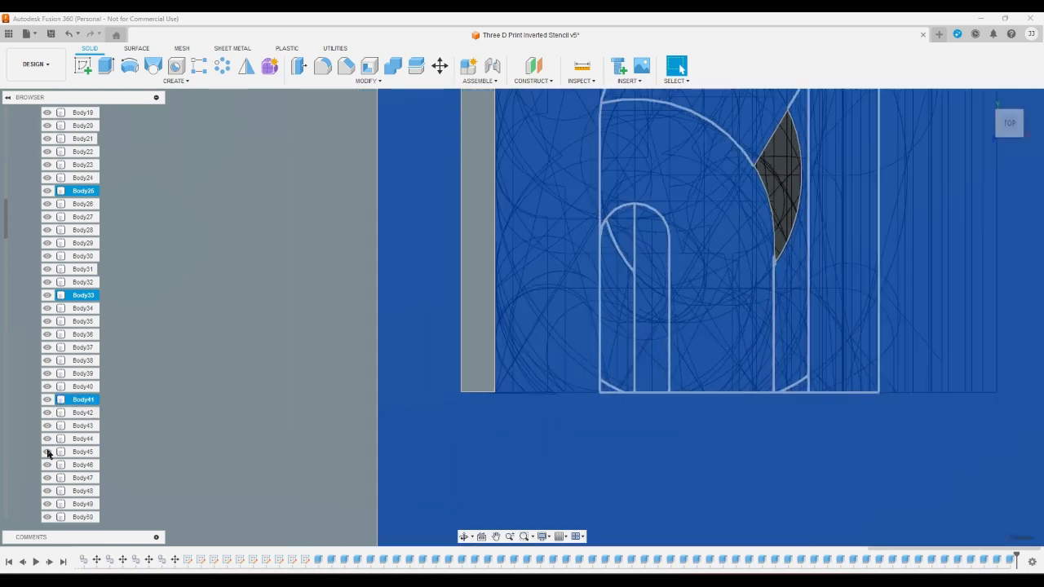
scroll(52, 448, down, 2)
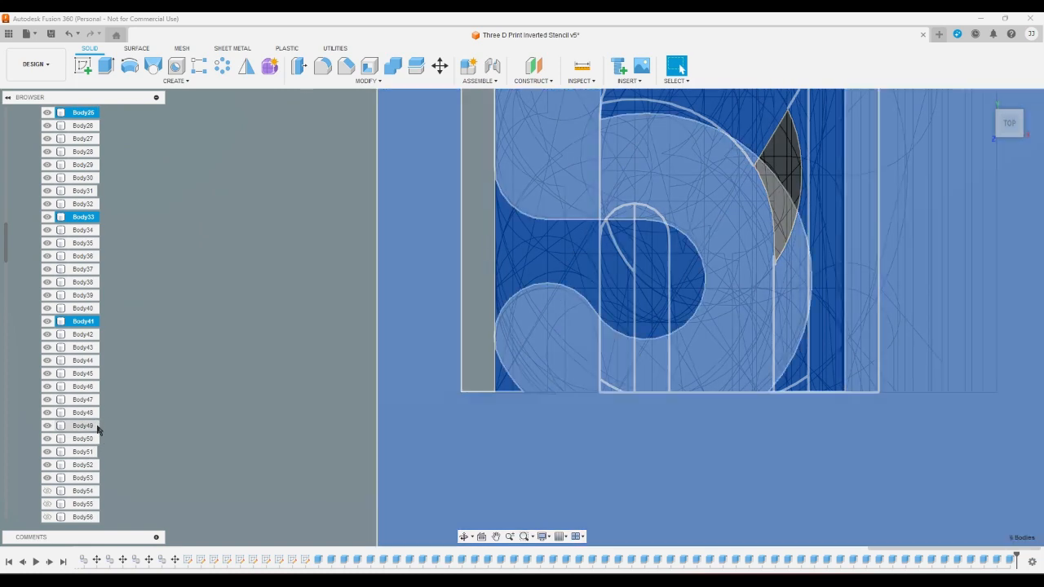
ctrl+click(96, 427)
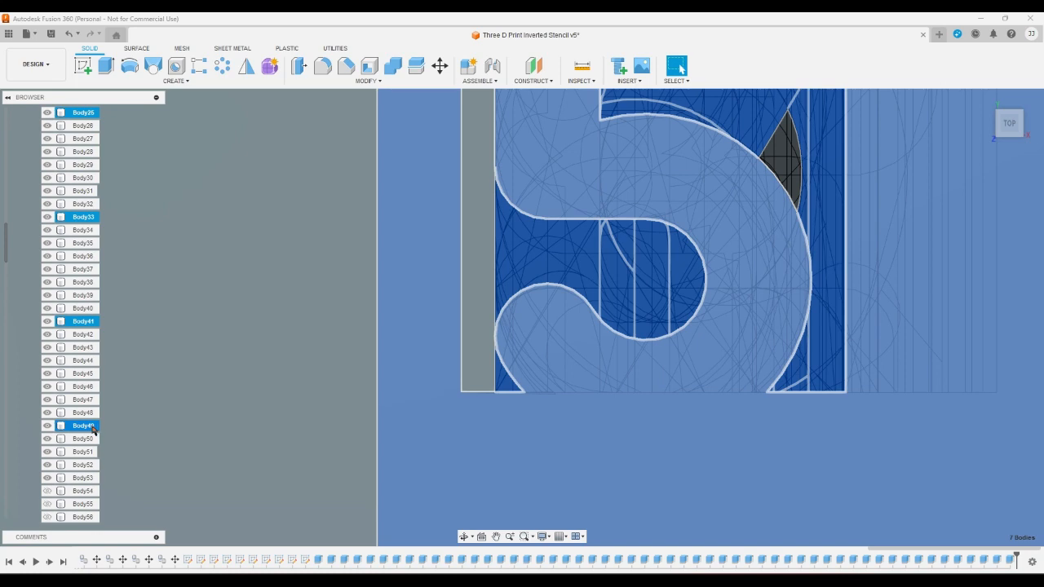
scroll(74, 430, down, 5)
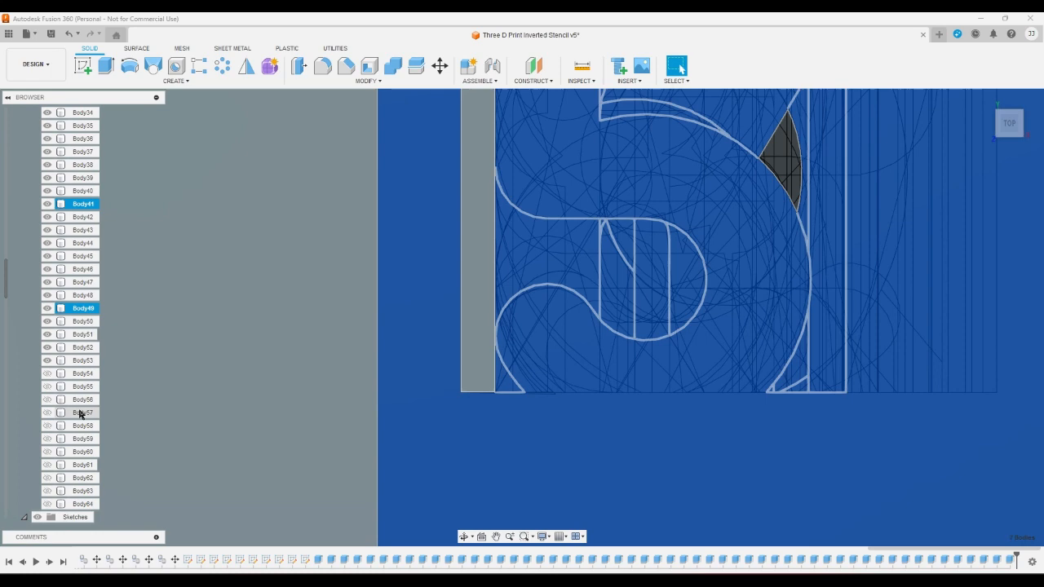
ctrl+click(82, 413)
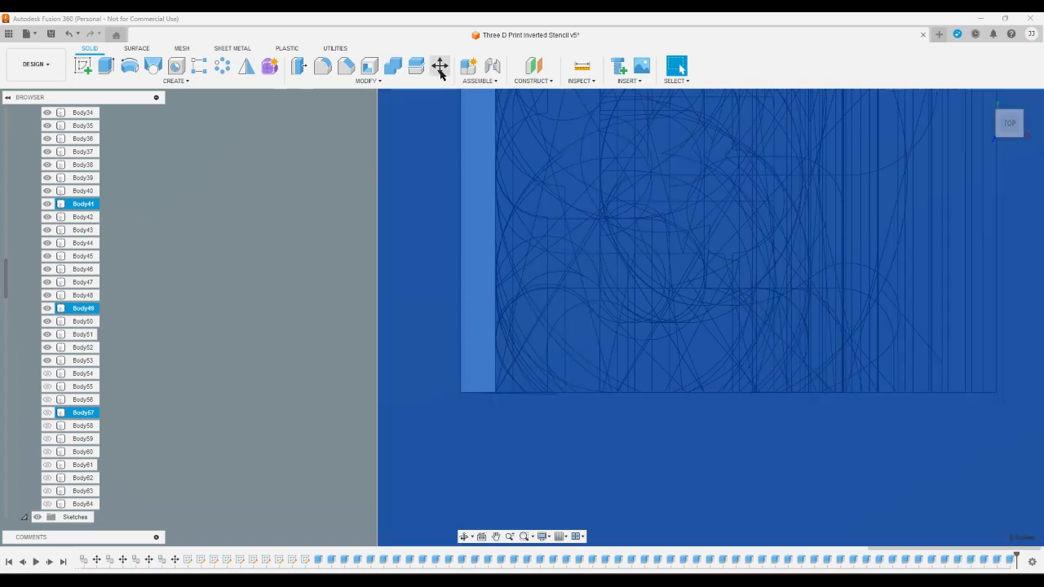
click(440, 66)
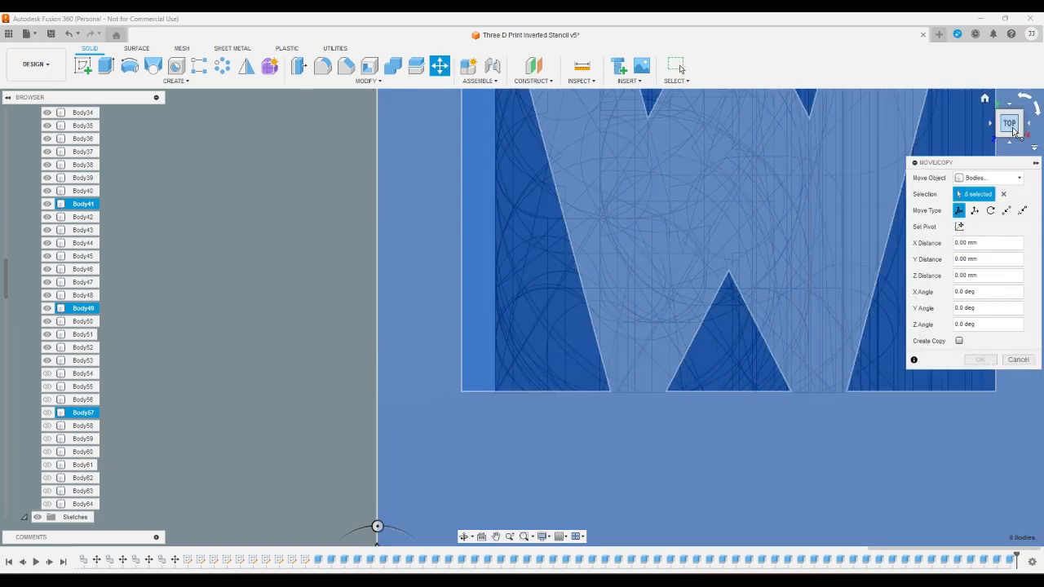
scroll(365, 203, down, 3)
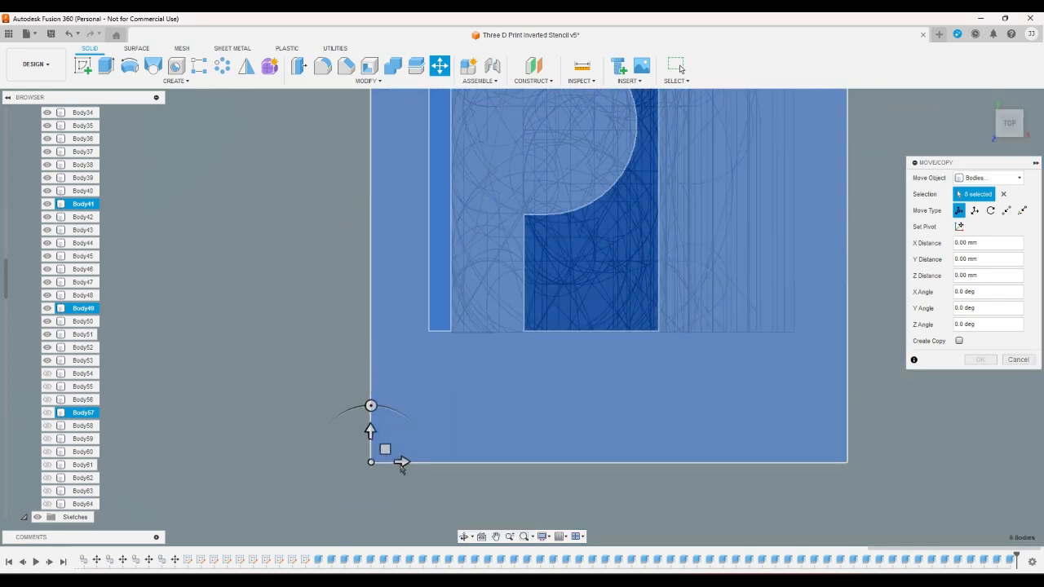
click(401, 462)
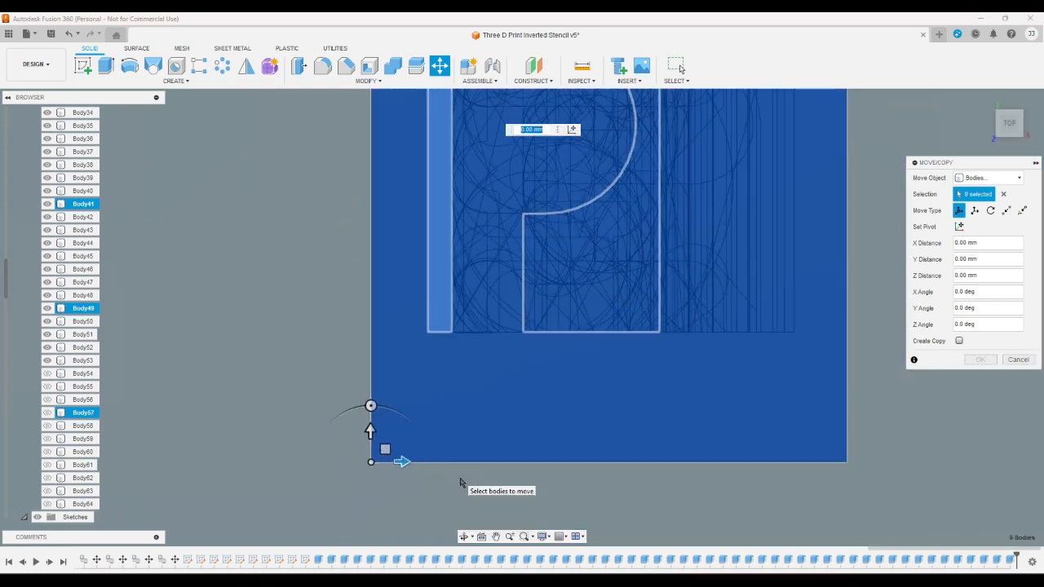
text(8)
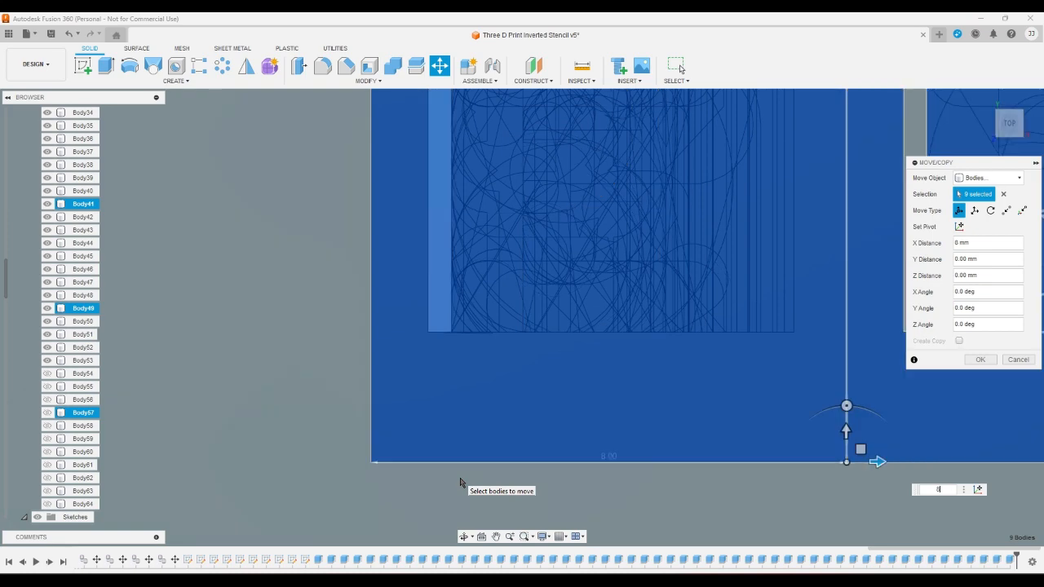
key(Return)
scroll(277, 463, down, 3)
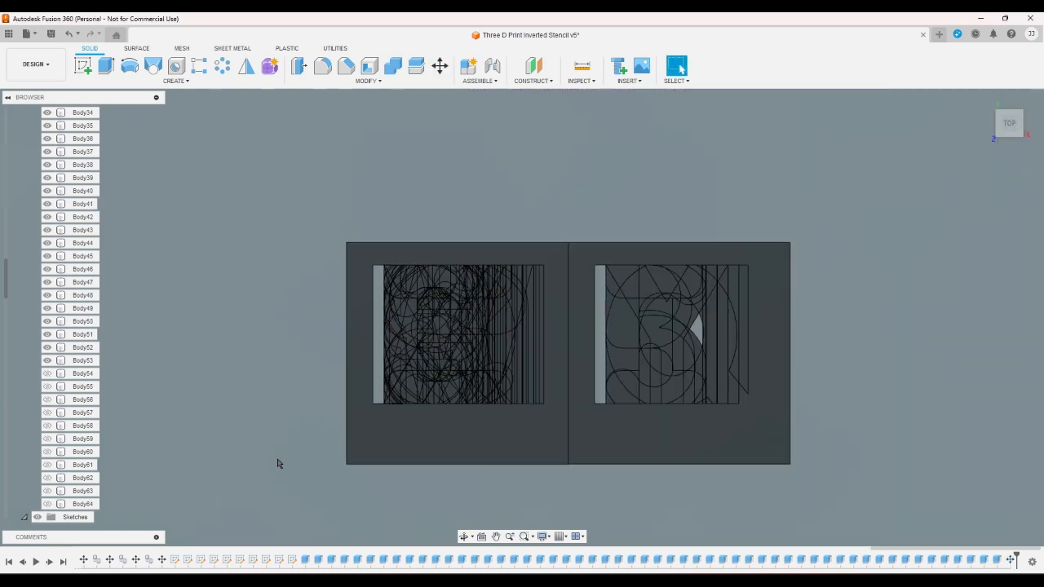
- Move Body3, Body11, Body19, Body27, Body35, Body43, Body51 and Body59 together by 16 mm along the X axis
scroll(277, 463, up, 1)
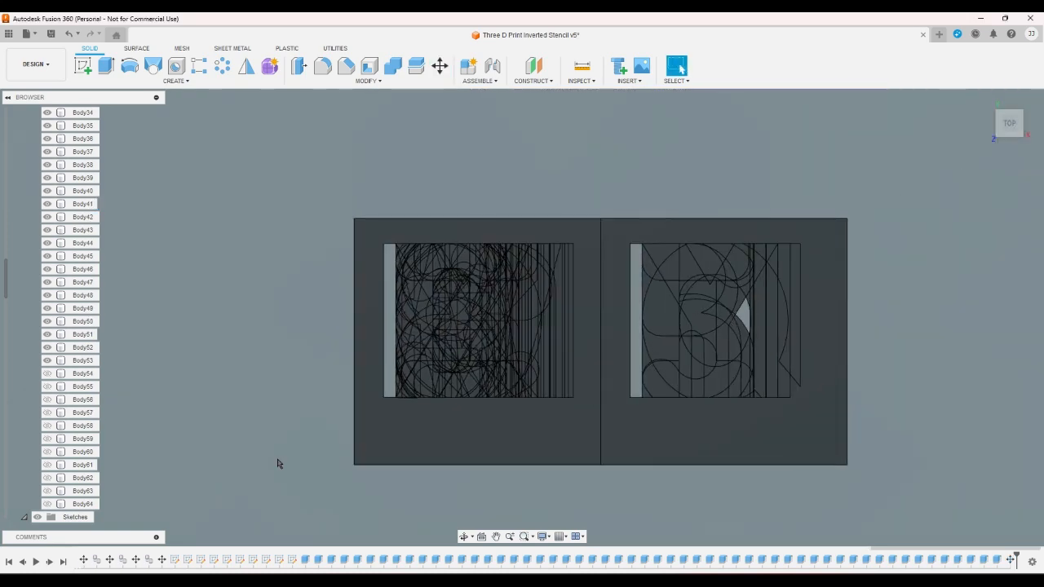
drag(6, 287, 2, 148)
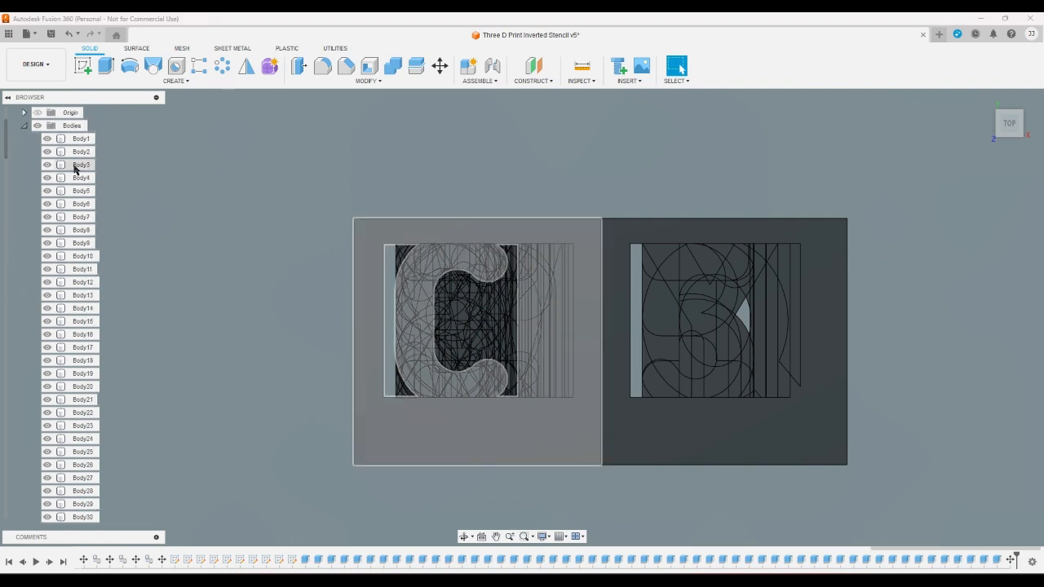
click(75, 168)
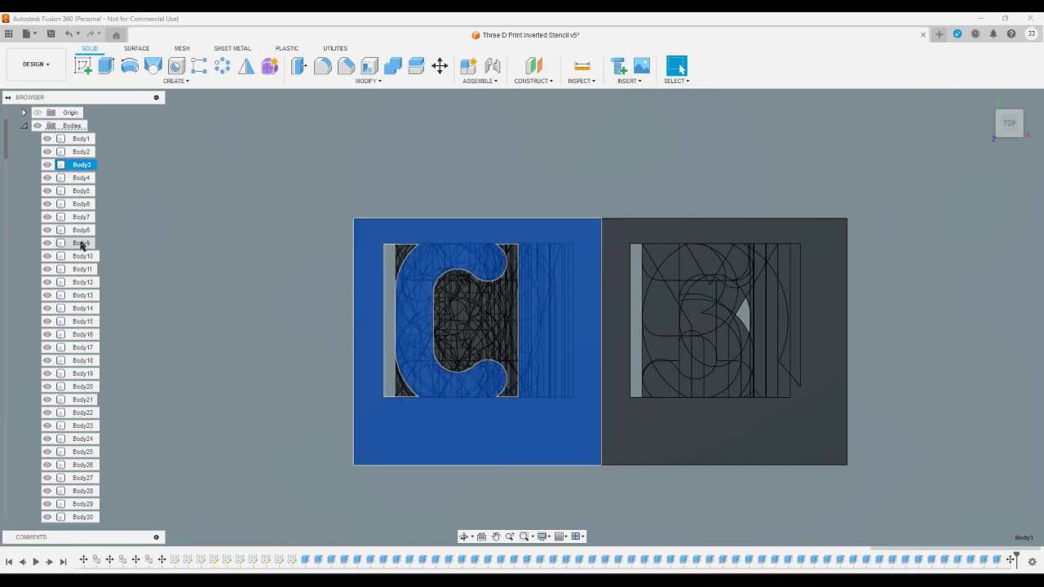
ctrl+click(82, 270)
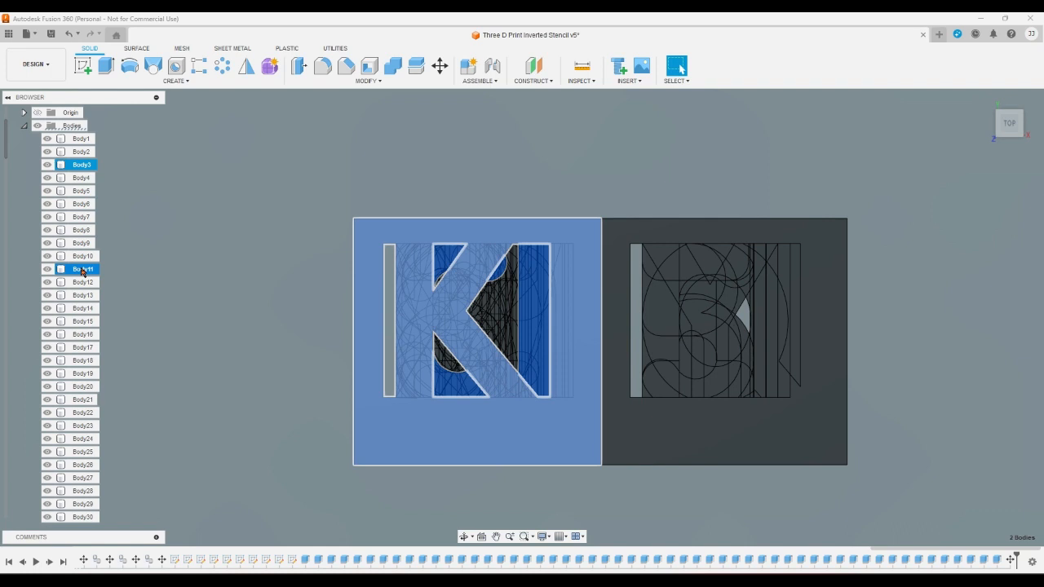
ctrl+click(82, 374)
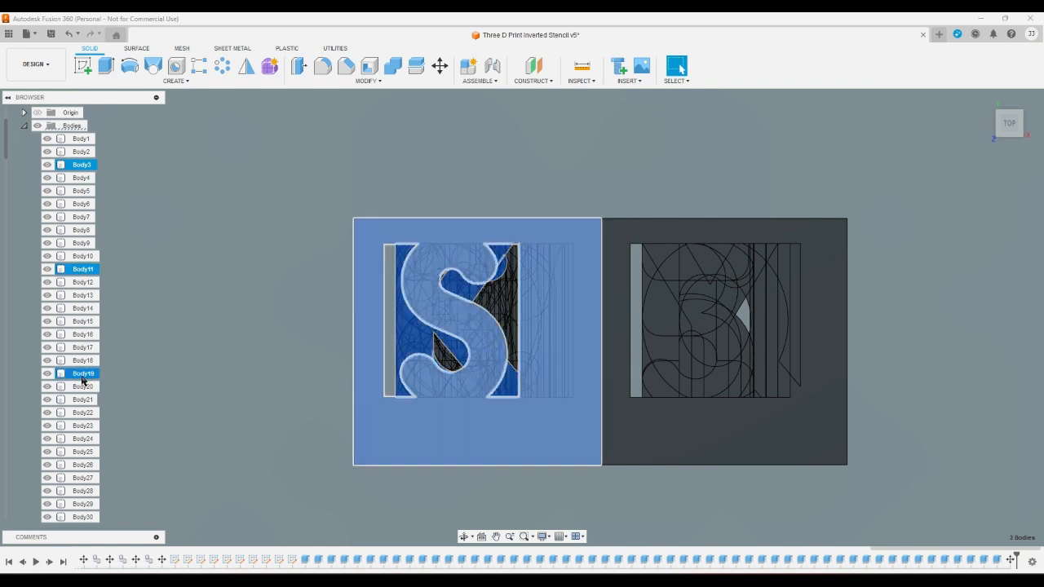
ctrl+click(83, 478)
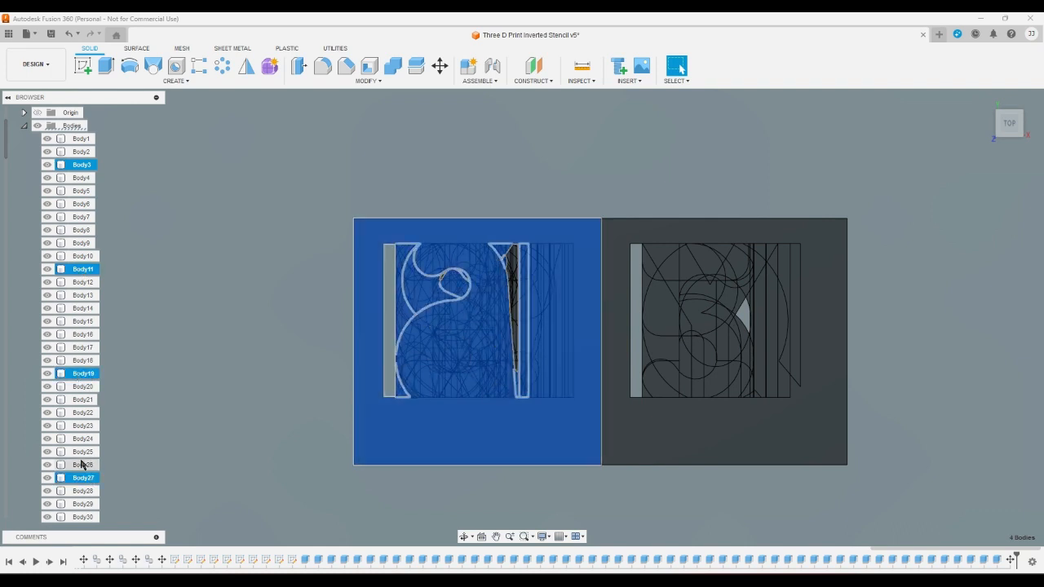
scroll(83, 445, down, 4)
scroll(85, 434, down, 4)
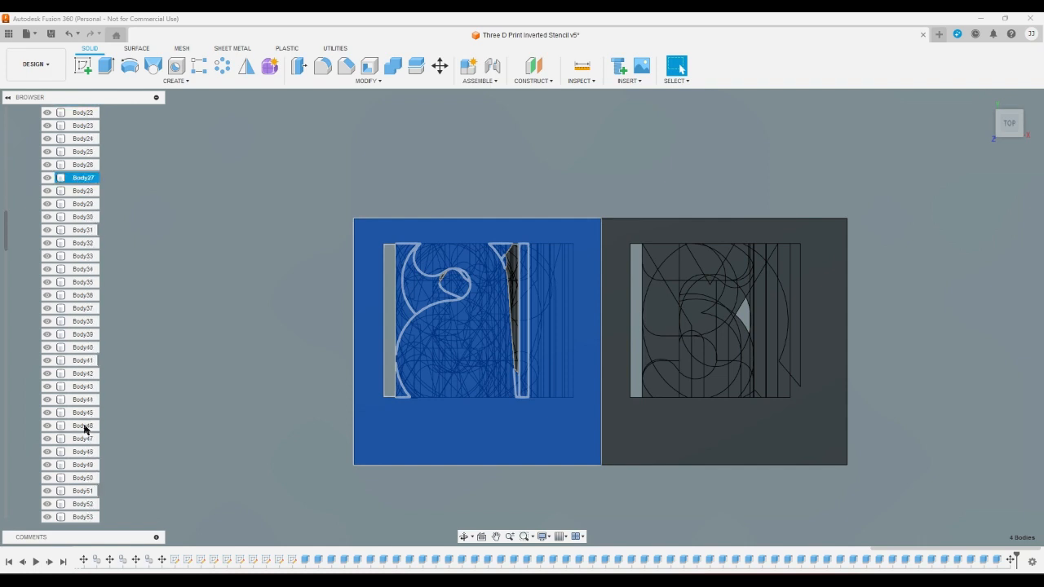
scroll(85, 429, down, 2)
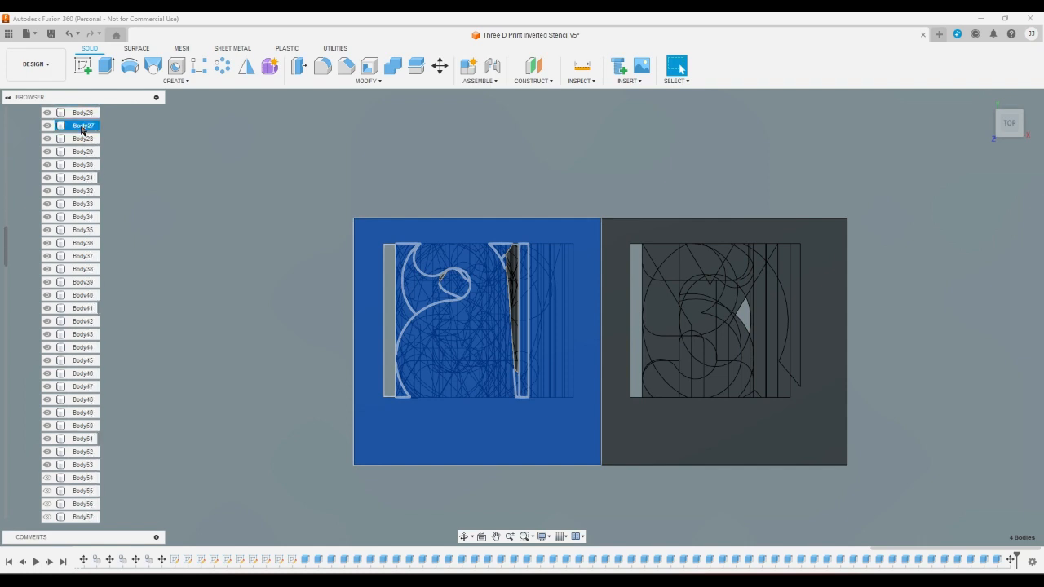
ctrl+click(83, 230)
ctrl+click(82, 334)
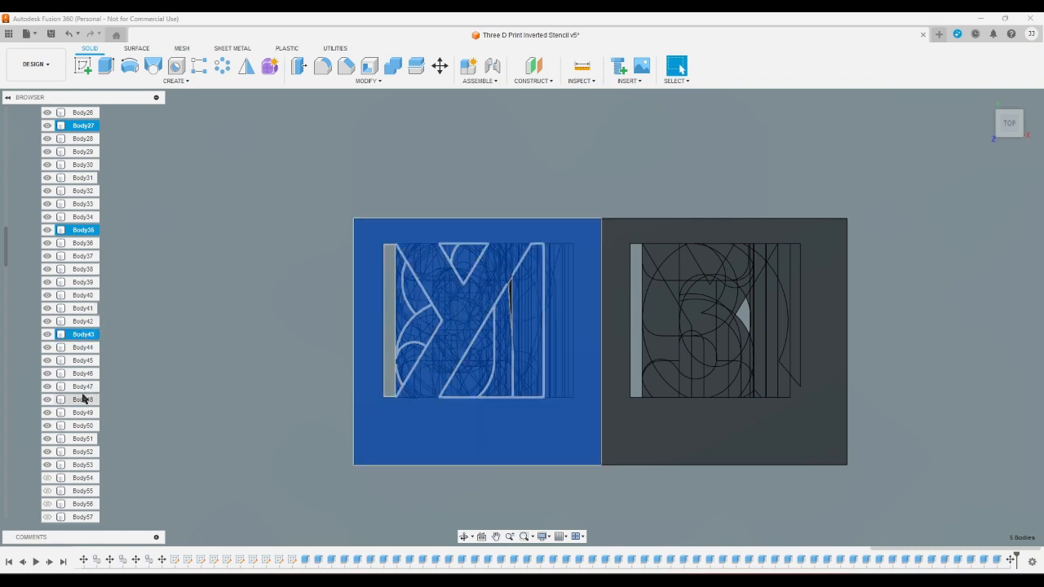
ctrl+click(88, 436)
scroll(85, 428, down, 3)
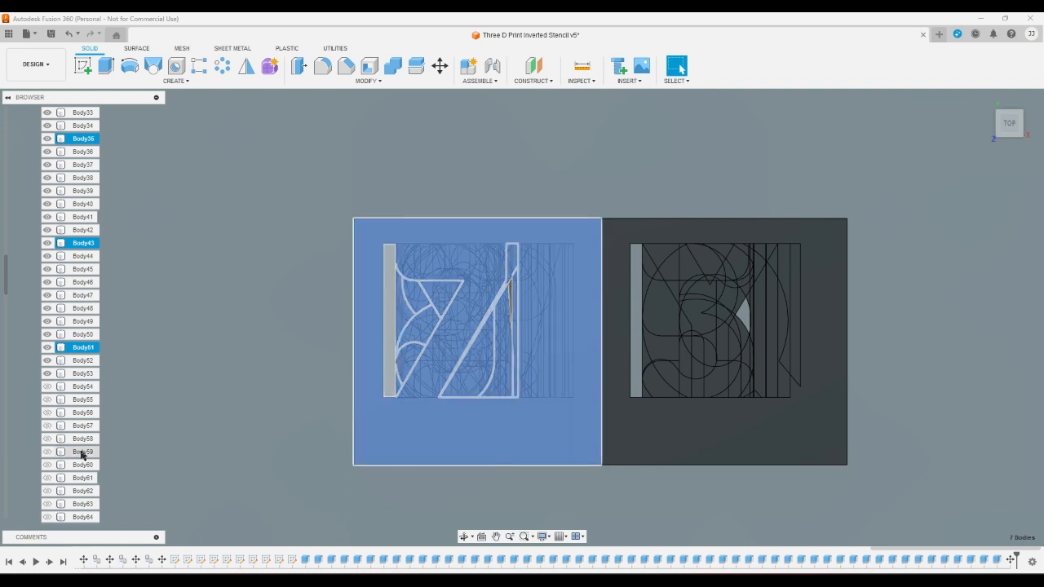
ctrl+click(82, 453)
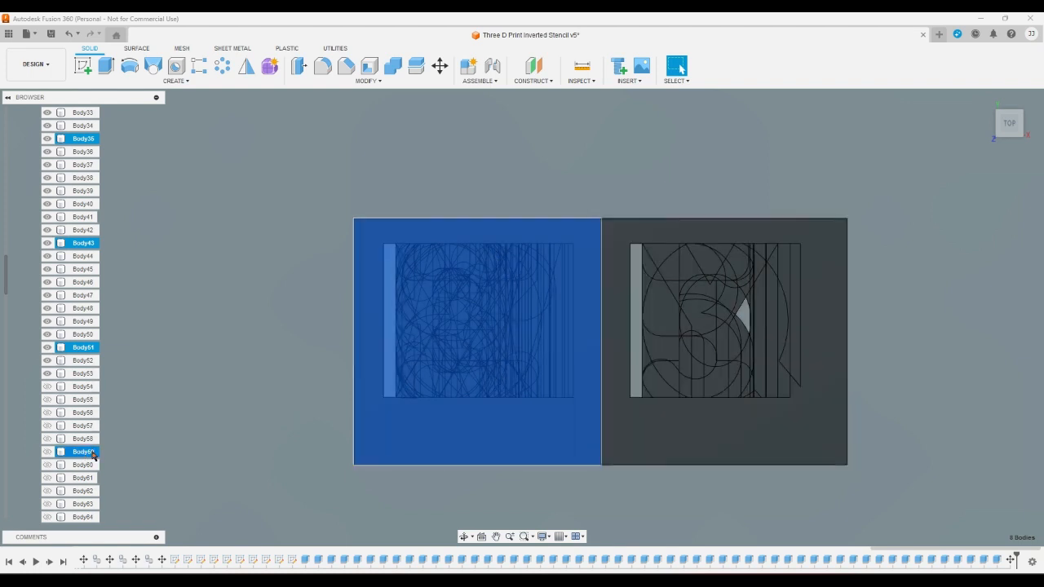
scroll(90, 447, down, 2)
scroll(90, 449, up, 3)
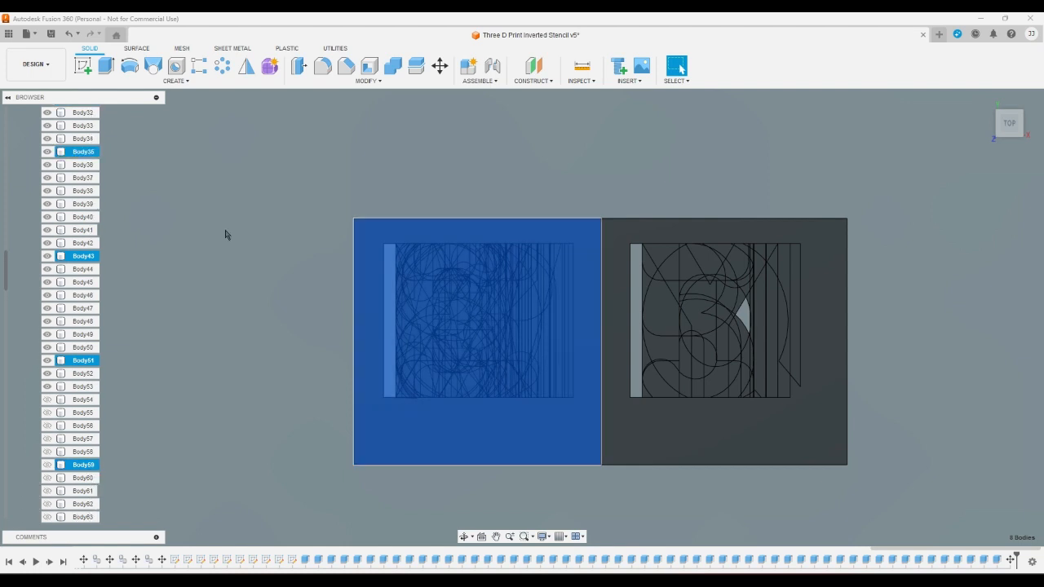
click(440, 66)
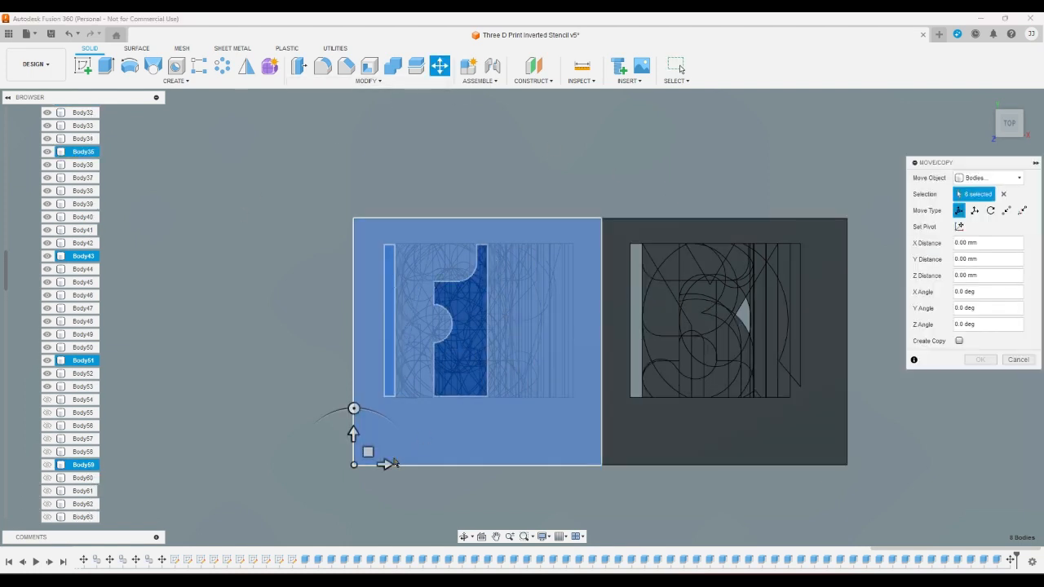
click(384, 464)
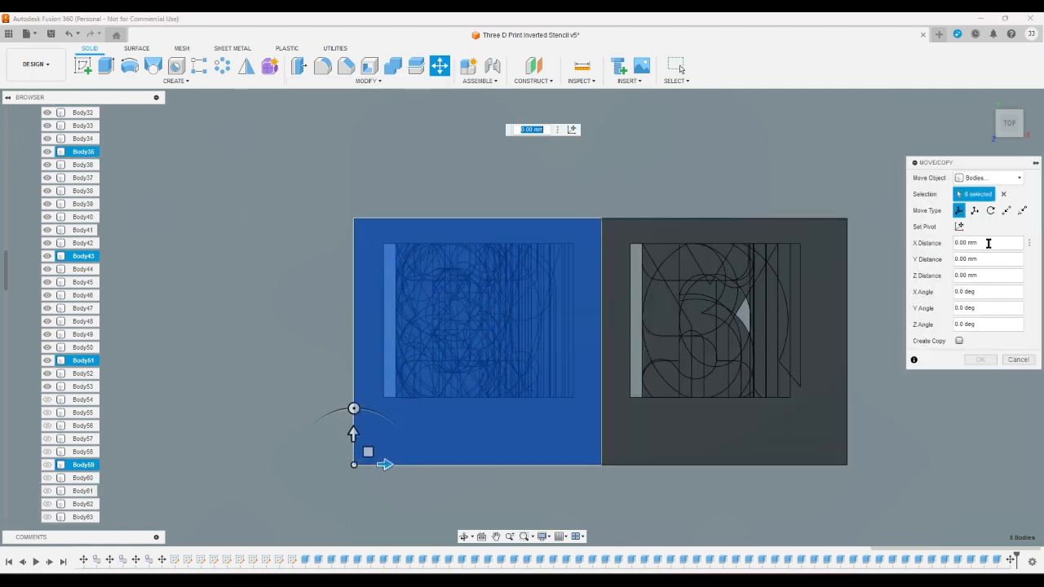
text(16)
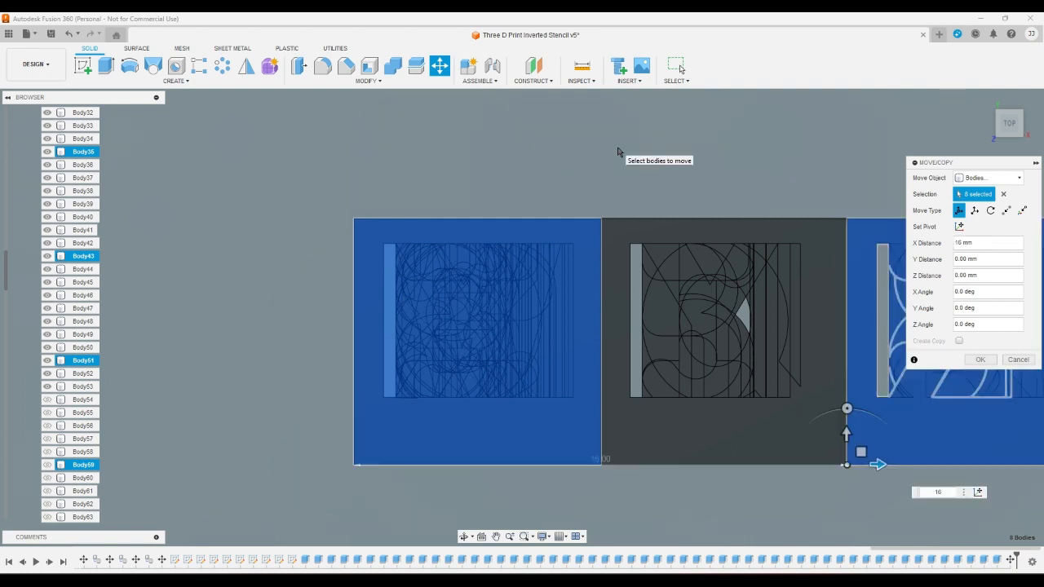
key(Return)
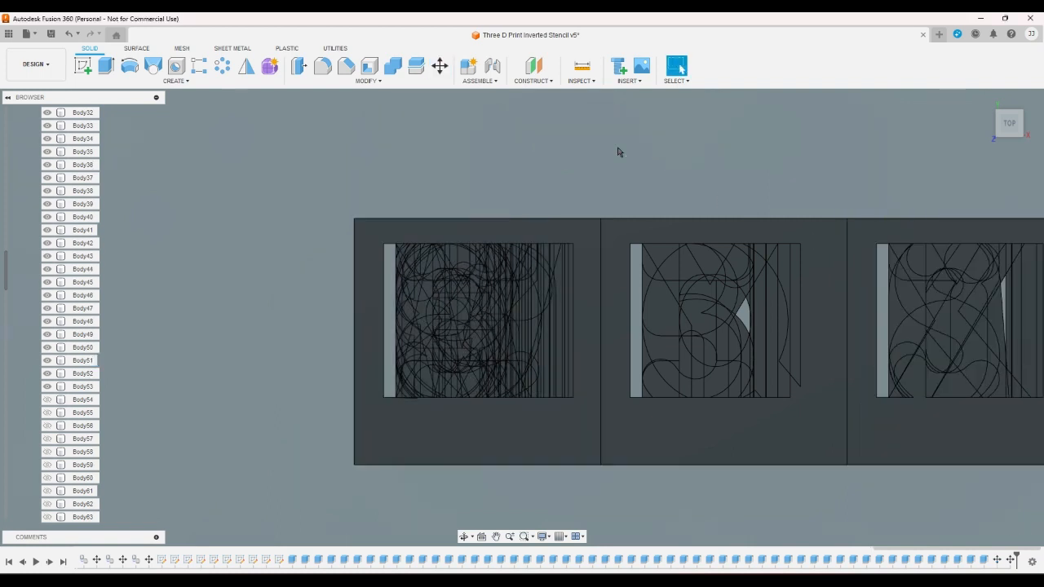
scroll(25, 209, up, 5)
scroll(22, 210, up, 3)
scroll(23, 210, up, 2)
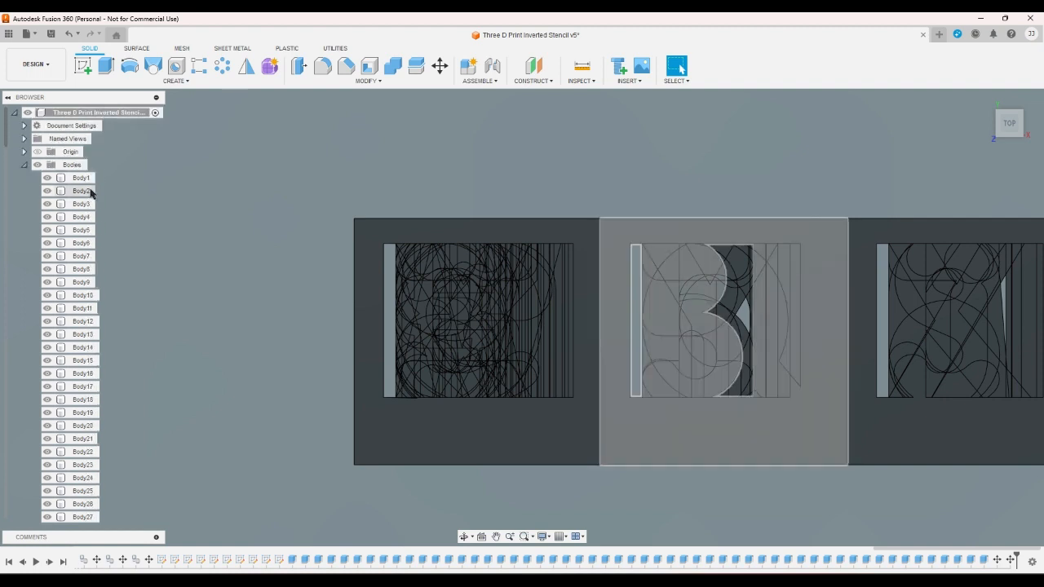
click(83, 217)
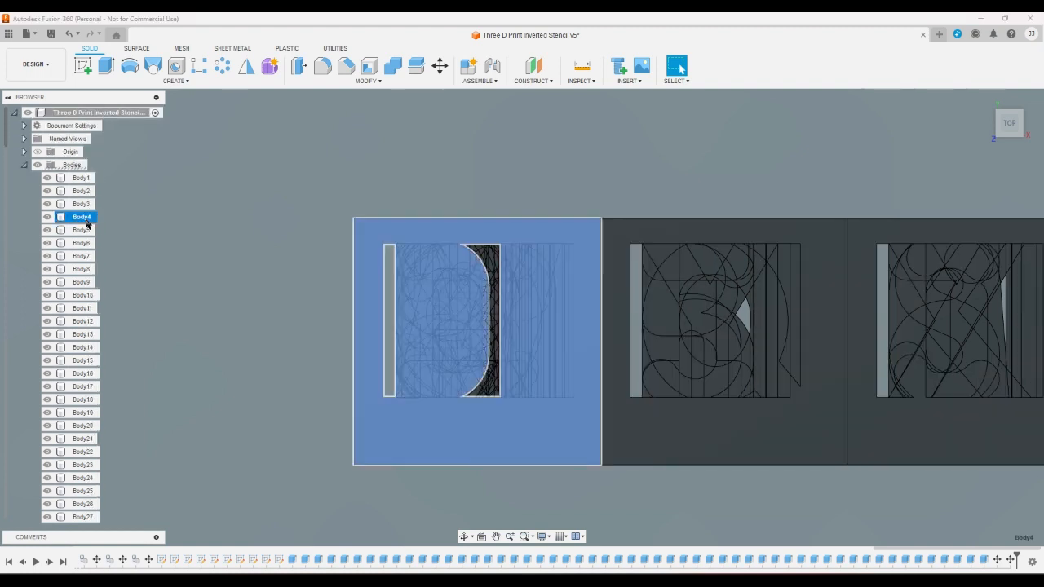
ctrl+click(84, 322)
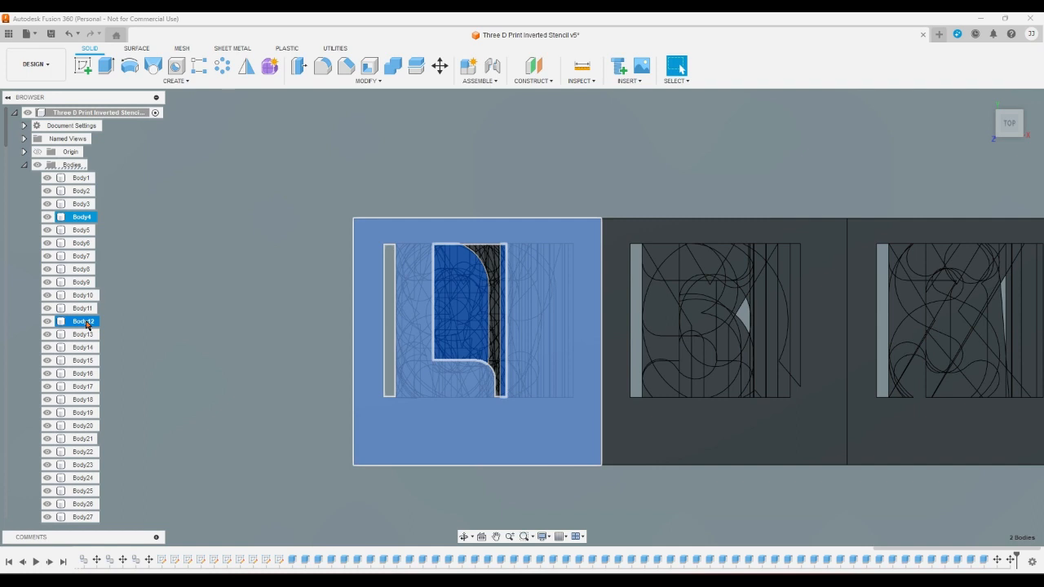
ctrl+click(87, 324)
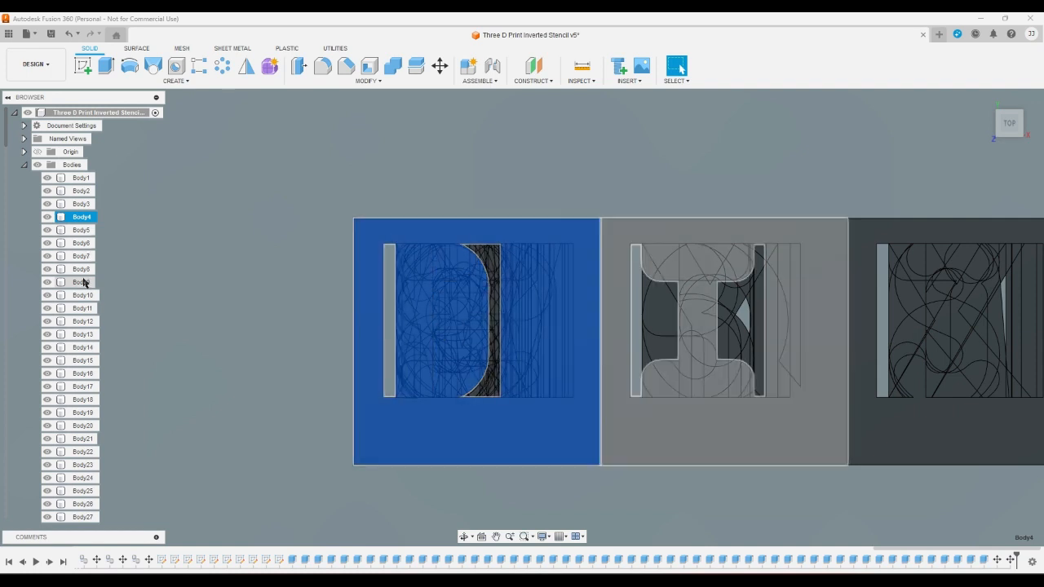
click(174, 325)
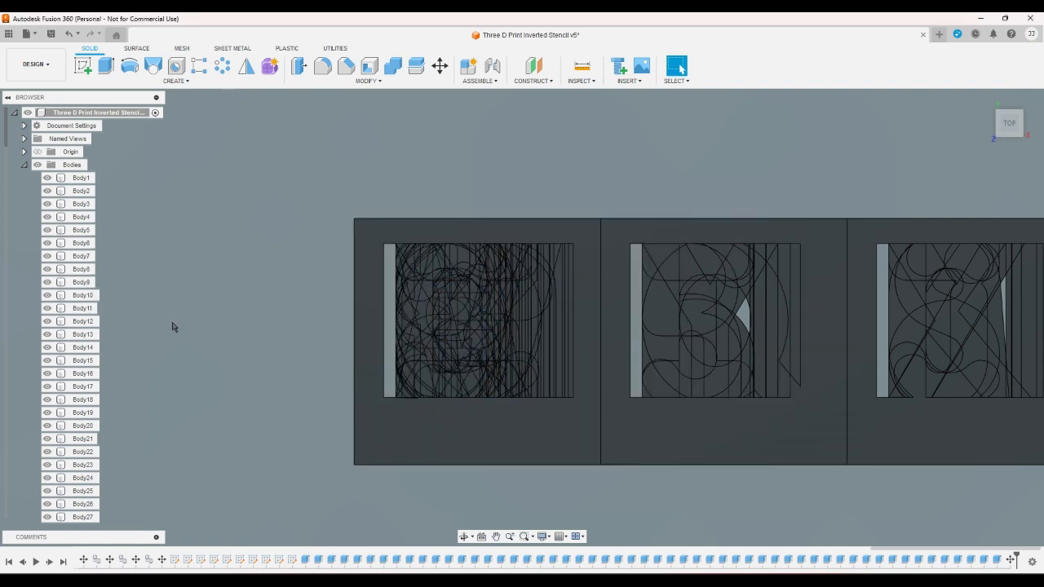
- Undo the last two moves of the stencil bodies along the X axis
key(ctrl+z)
key(ctrl+z)
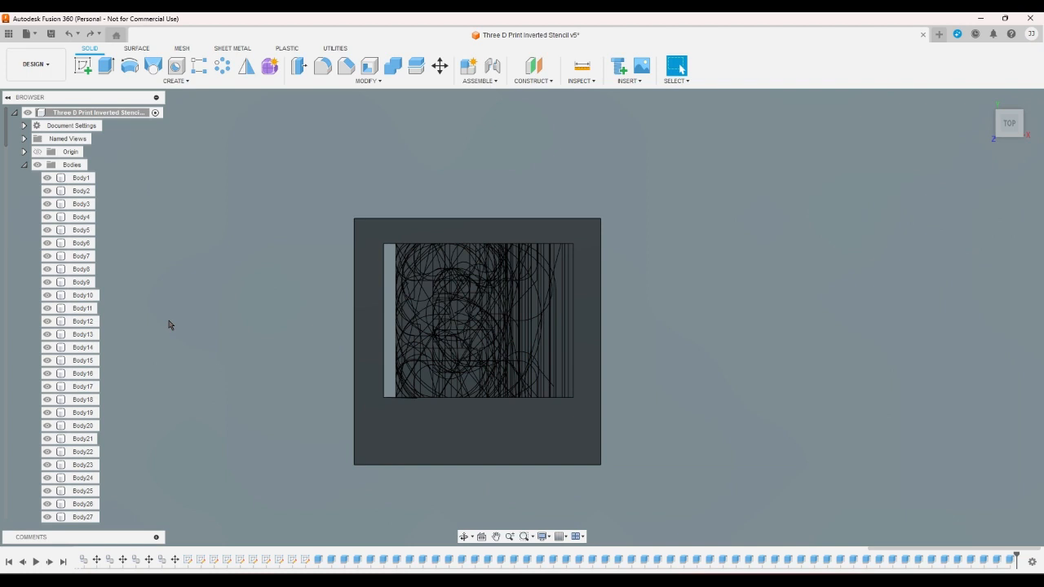
- Move Body2, Body10, Body18, Body26, Body34, Body42, Body50 and Body58 together by 8 mm along the X axis
click(91, 191)
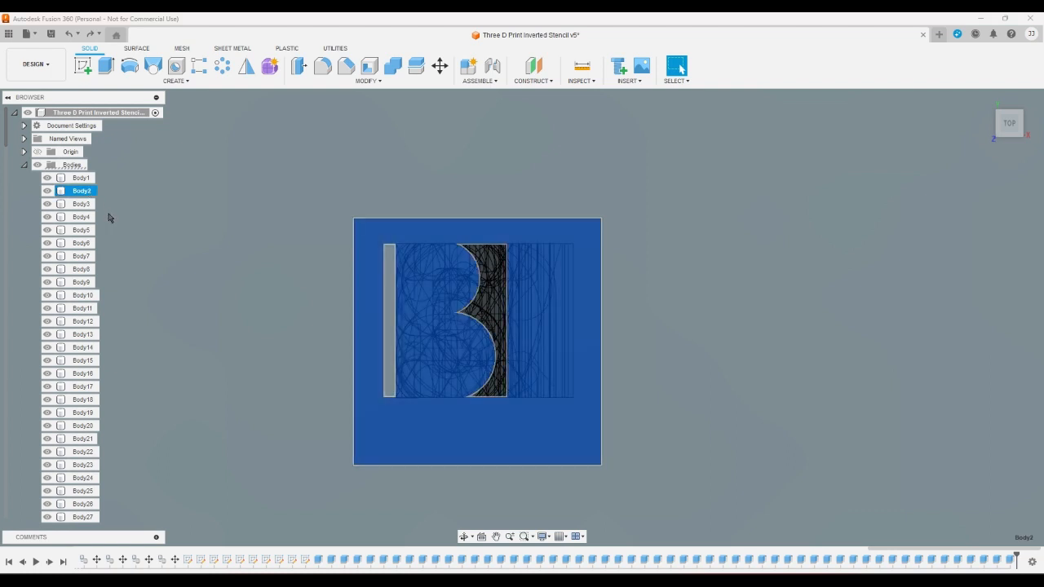
ctrl+click(88, 295)
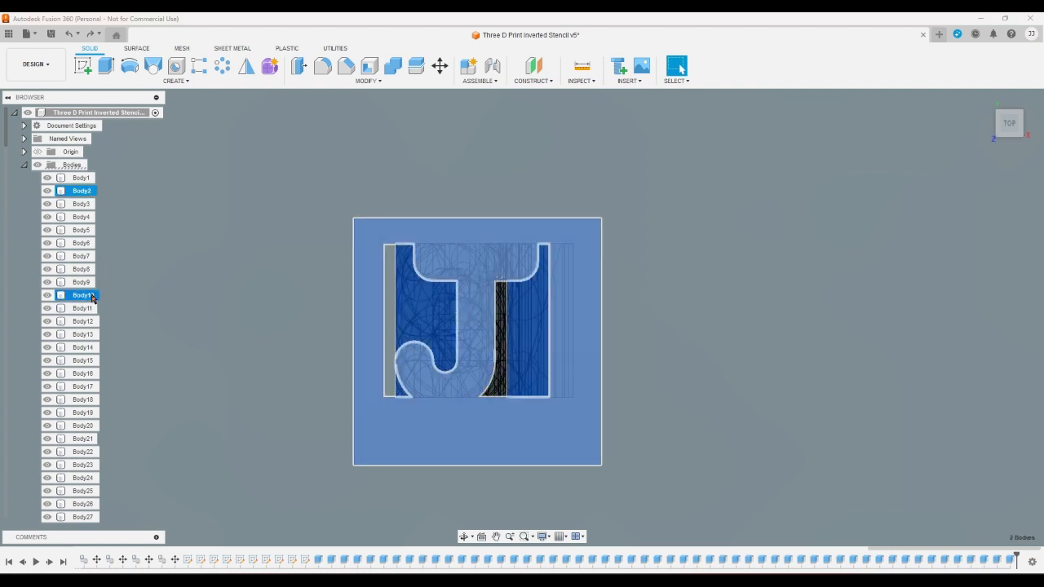
ctrl+click(83, 400)
ctrl+click(90, 504)
scroll(110, 440, down, 1)
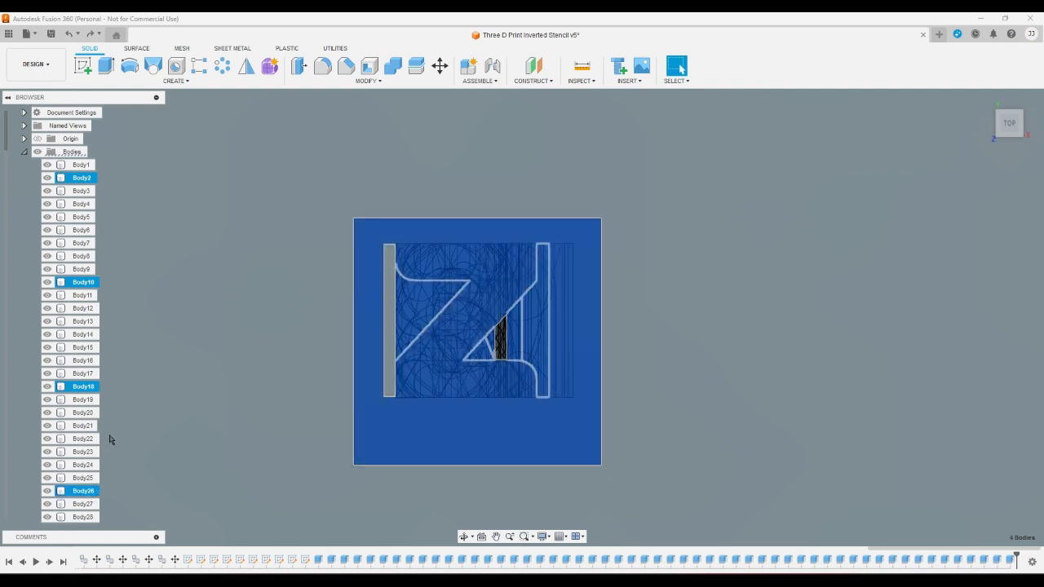
scroll(45, 420, down, 8)
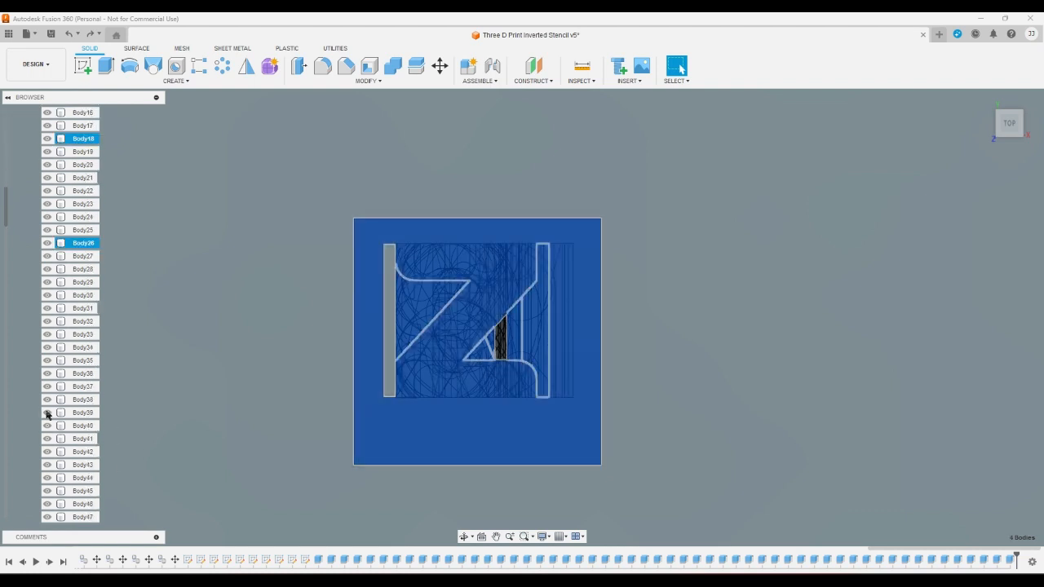
scroll(47, 409, down, 1)
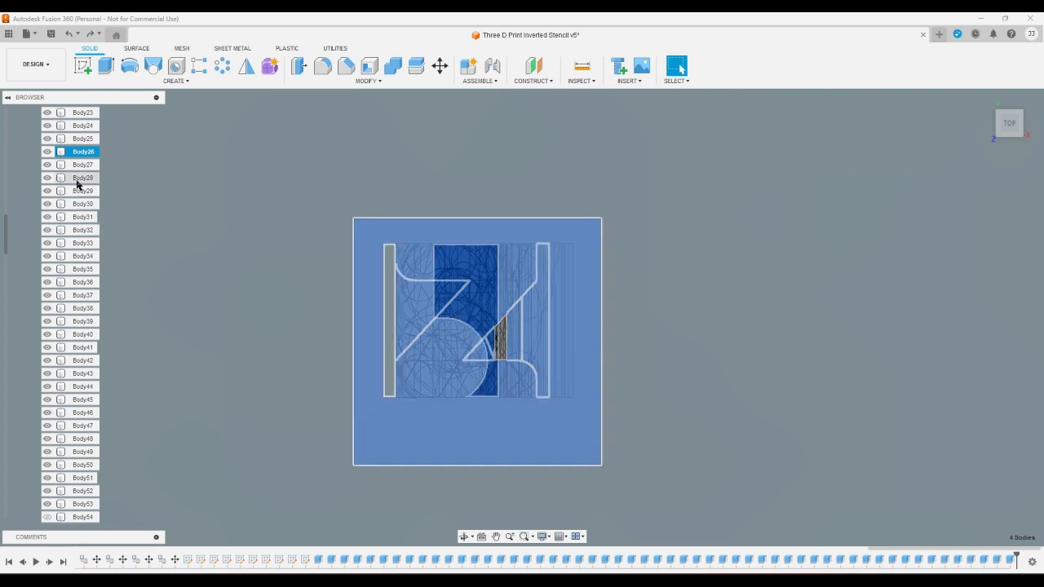
ctrl+click(90, 257)
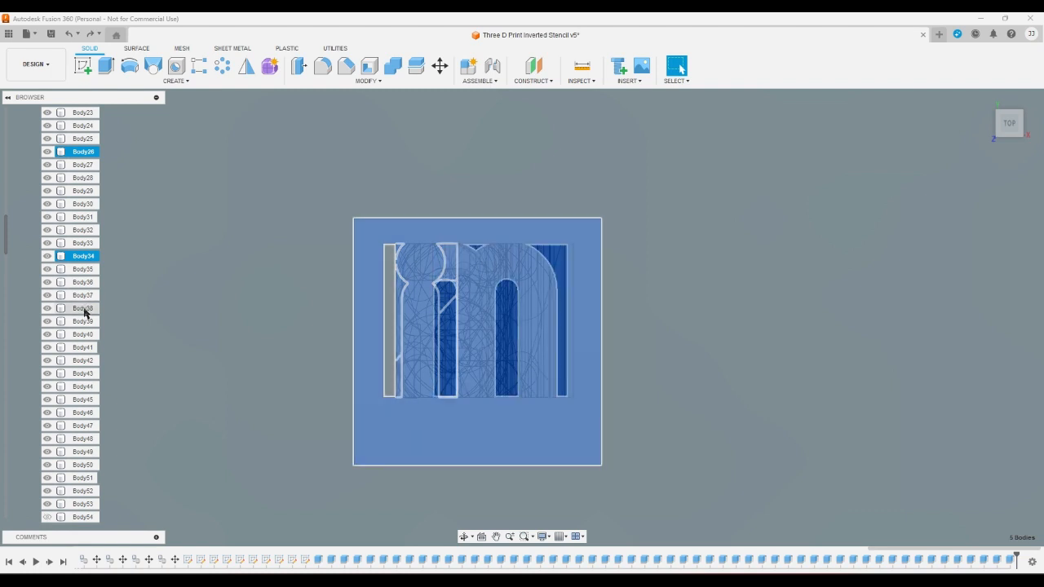
ctrl+click(87, 361)
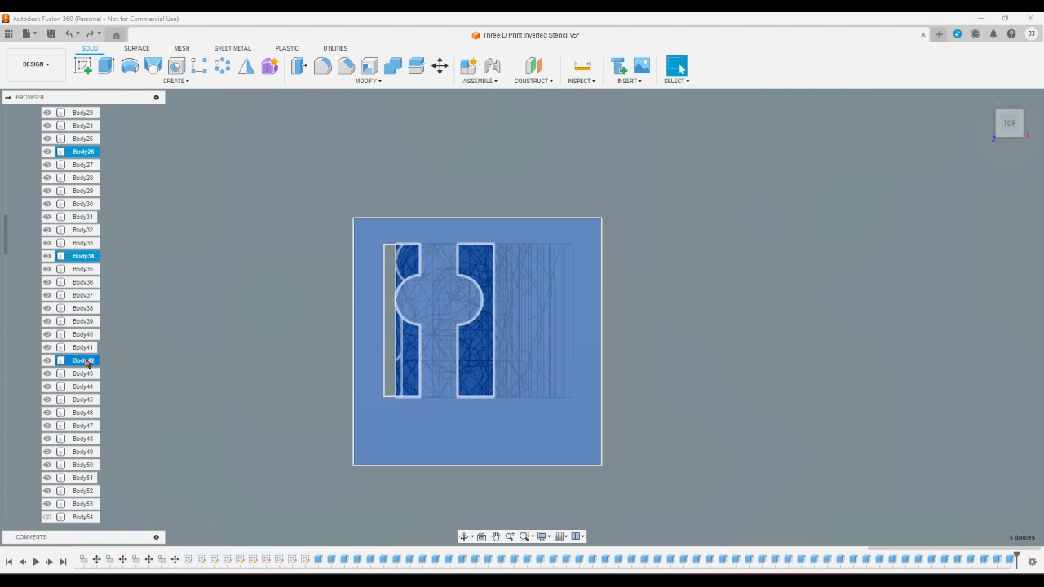
ctrl+click(87, 466)
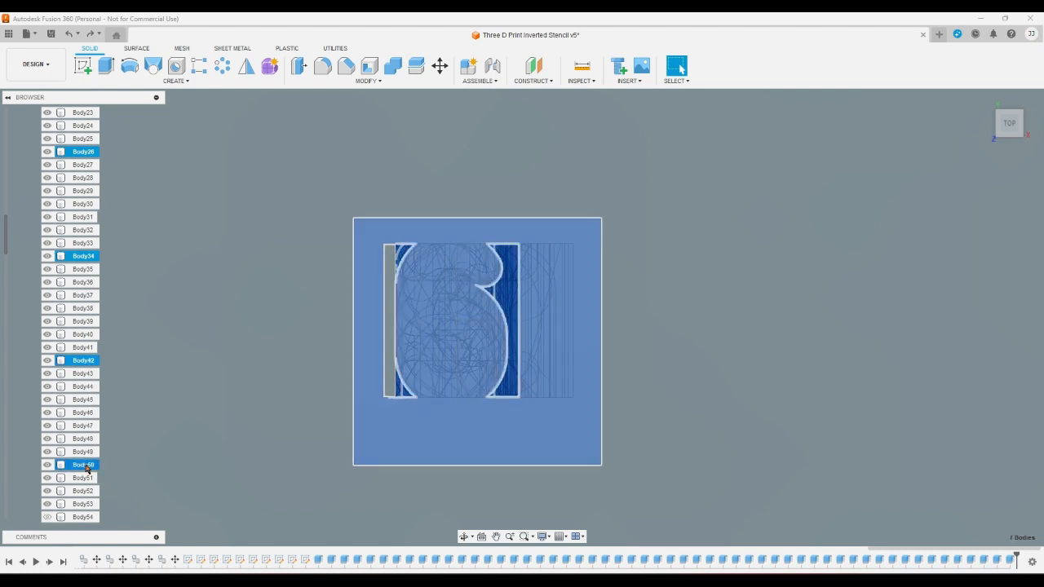
scroll(87, 468, down, 3)
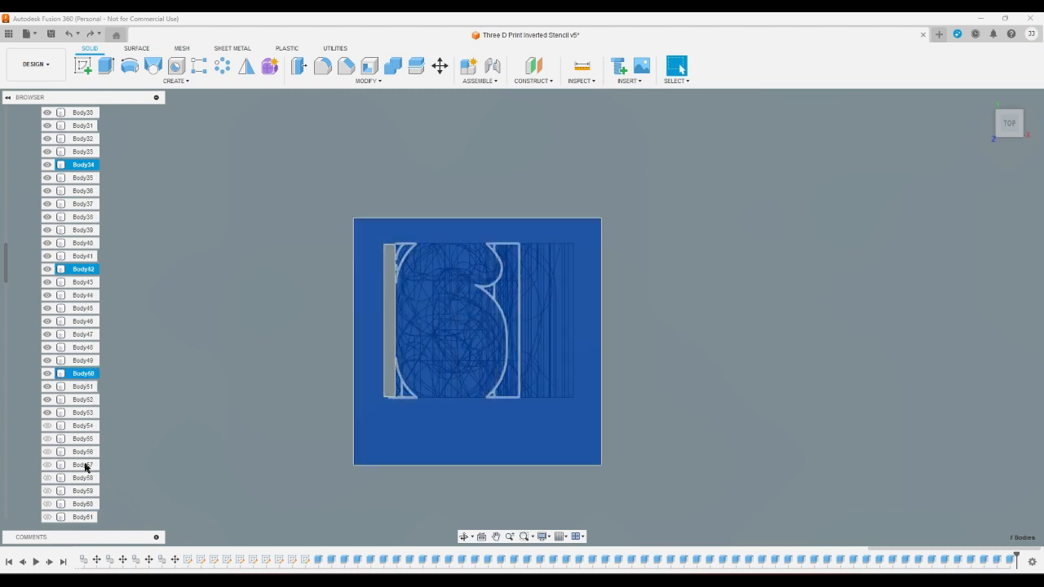
ctrl+click(85, 479)
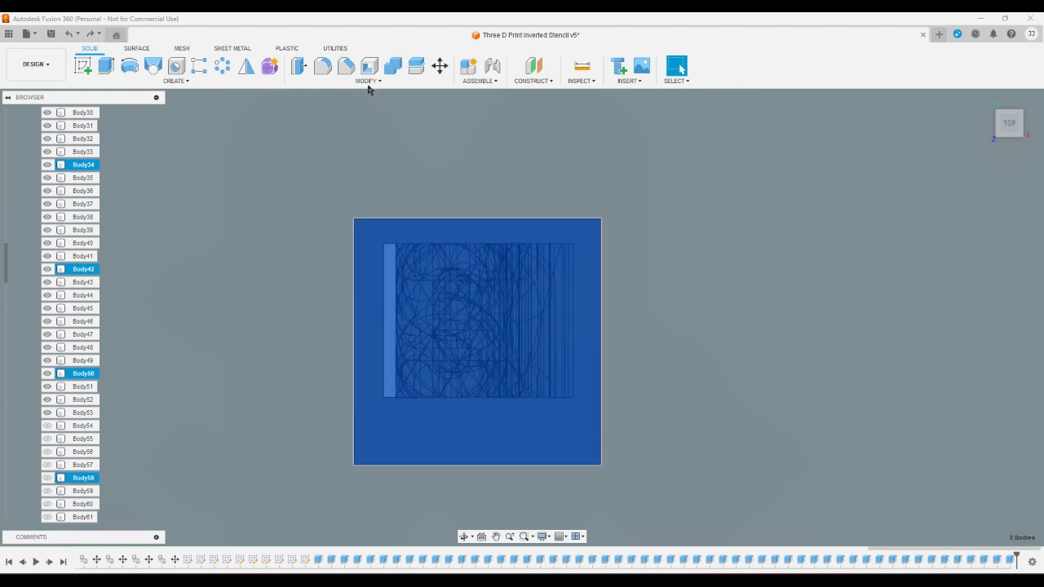
click(439, 66)
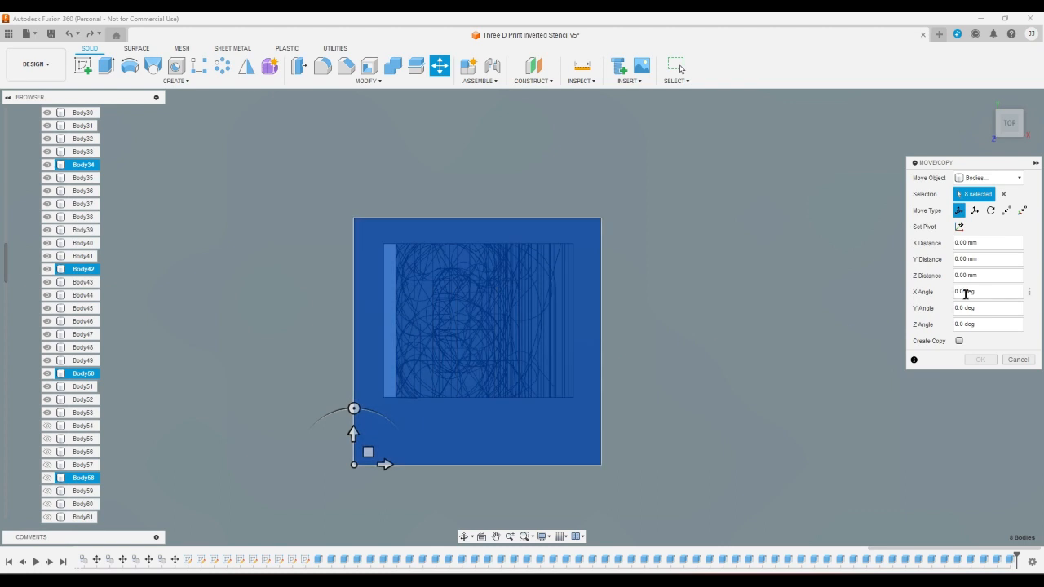
double_click(987, 242)
triple_click(987, 242)
text(8)
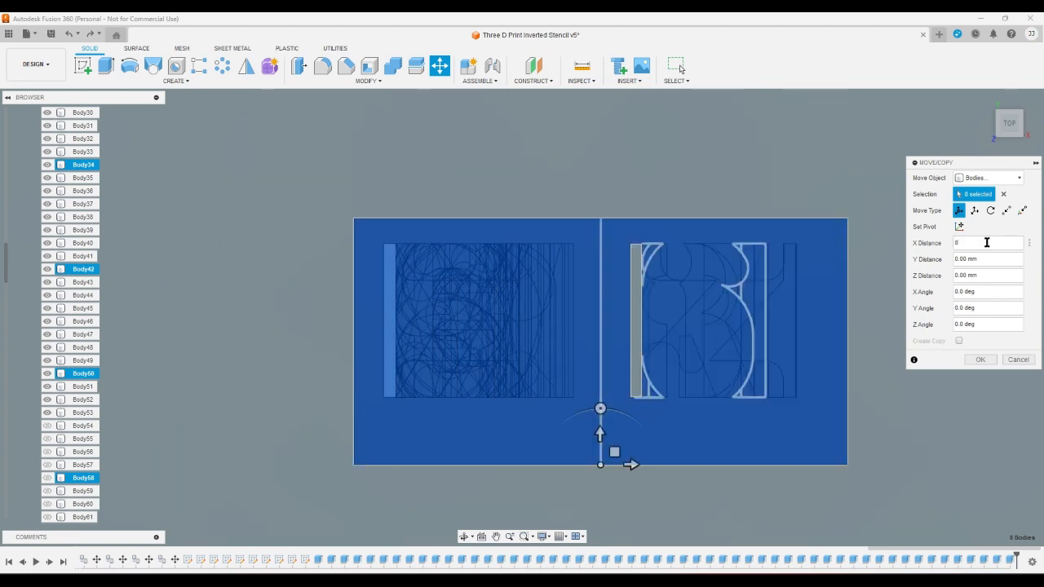
key(Return)
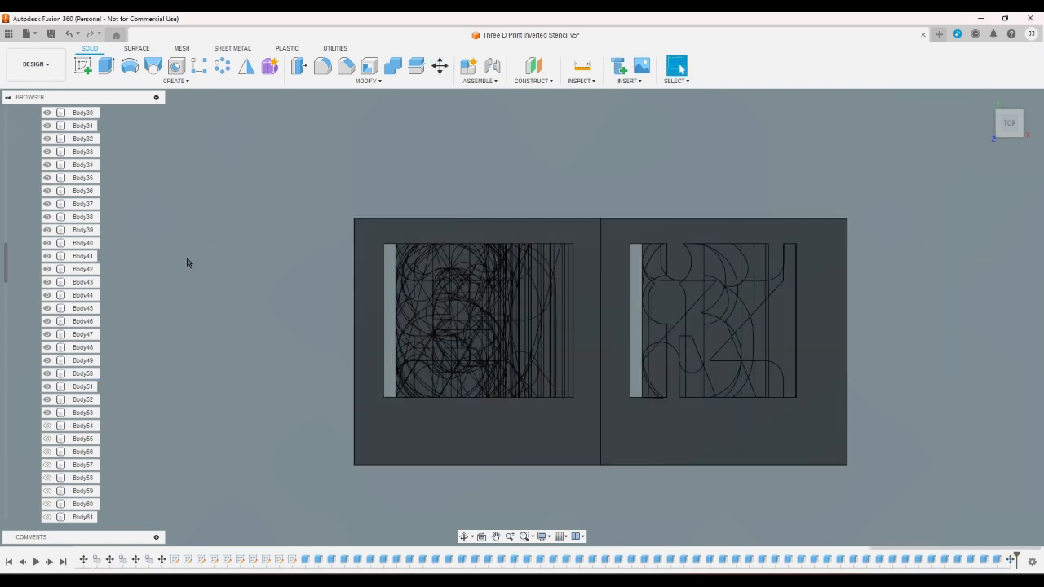
- Move Body3, Body11, Body19, Body27, Body35, Body43, Body51 and Body59 together by 16 mm along the X axis
drag(3, 269, 3, 132)
click(81, 167)
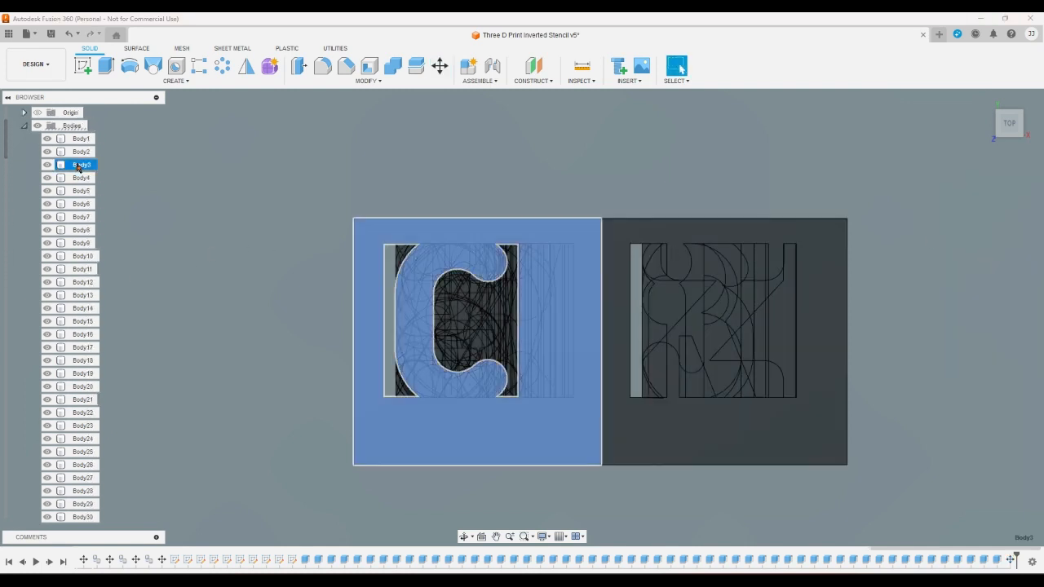
ctrl+click(82, 269)
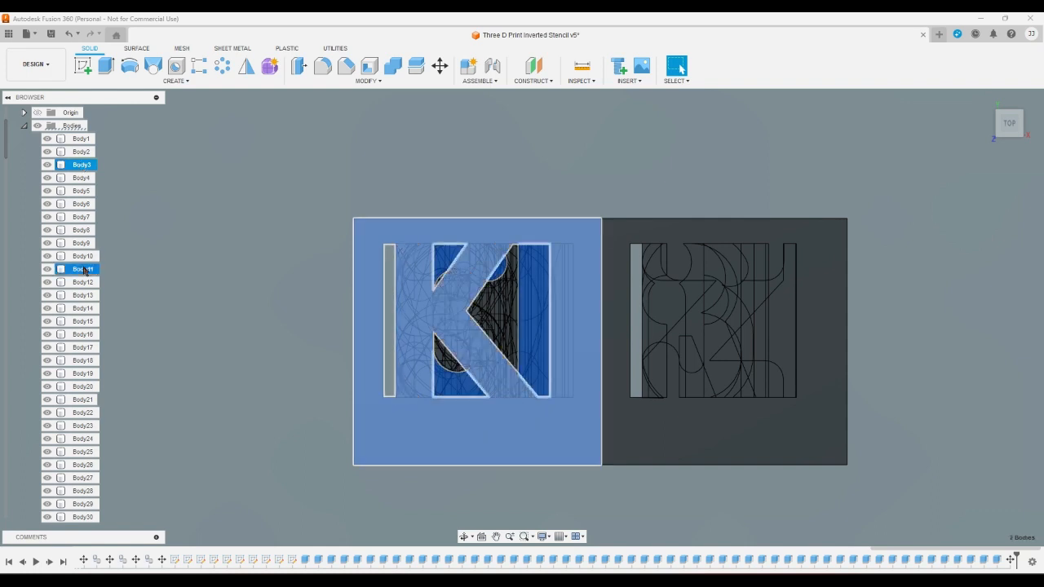
ctrl+click(89, 375)
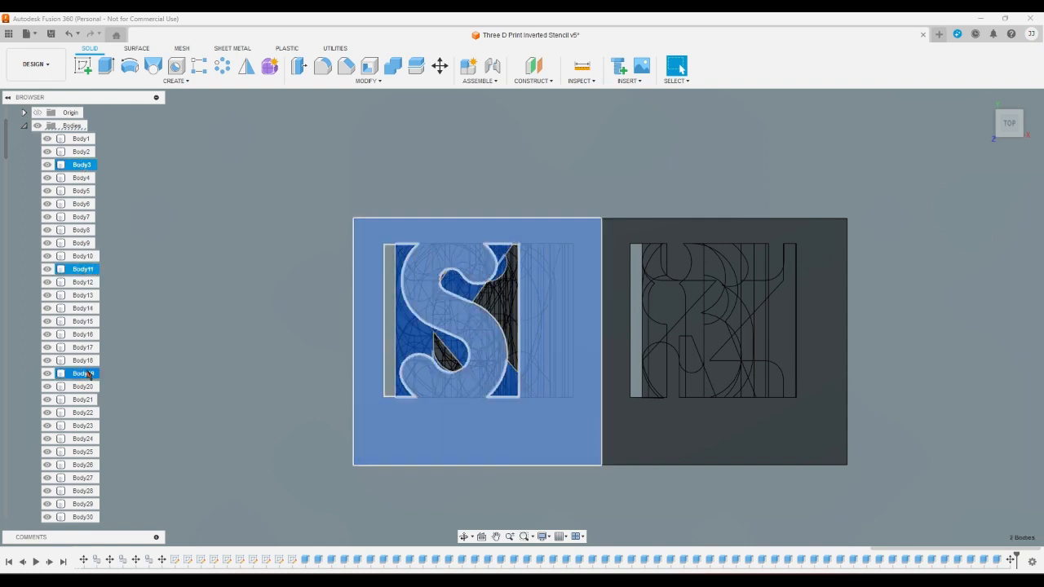
ctrl+click(82, 477)
scroll(87, 416, down, 5)
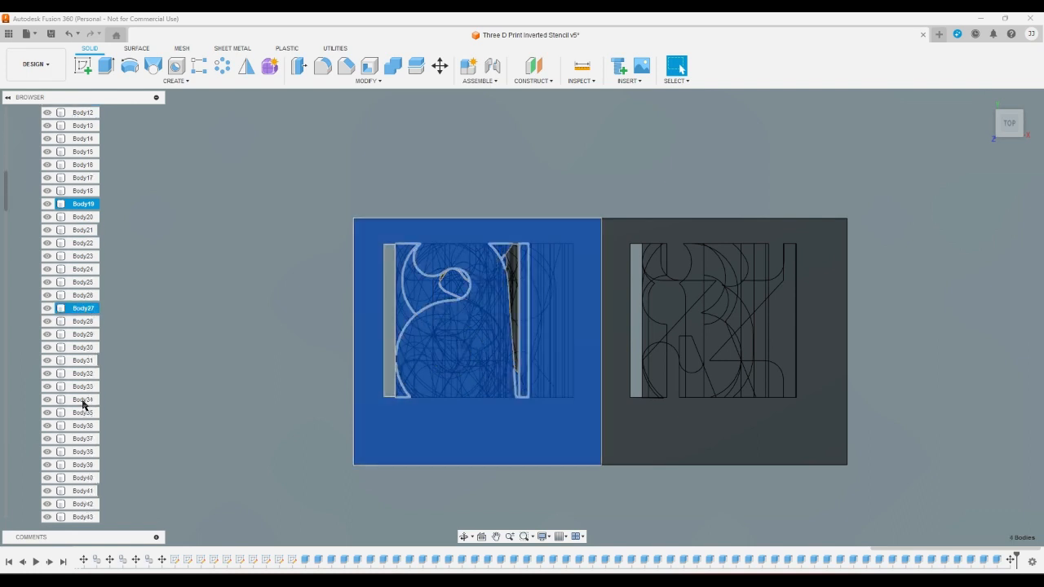
scroll(89, 378, down, 2)
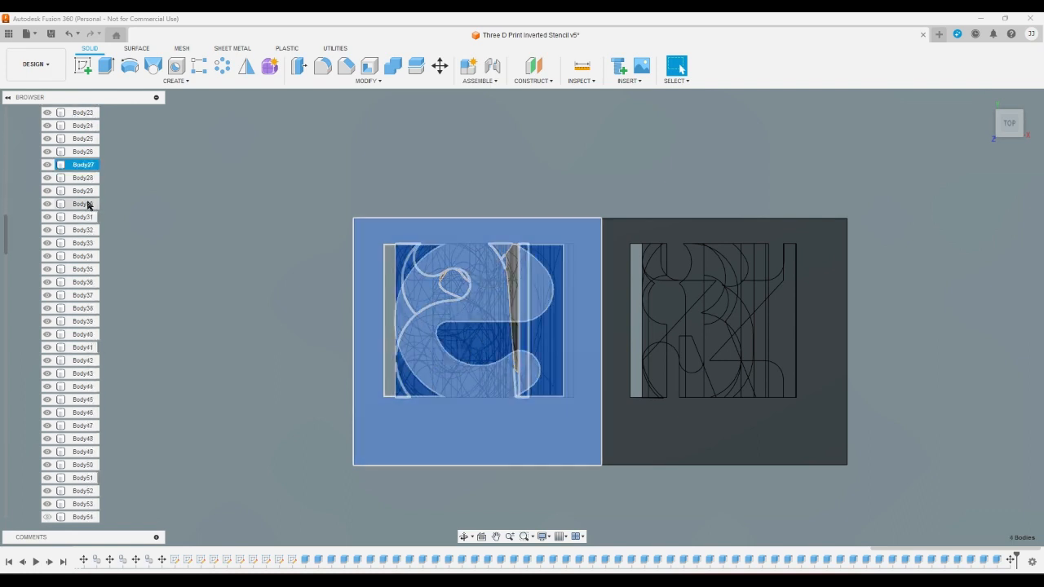
ctrl+click(84, 271)
ctrl+click(83, 373)
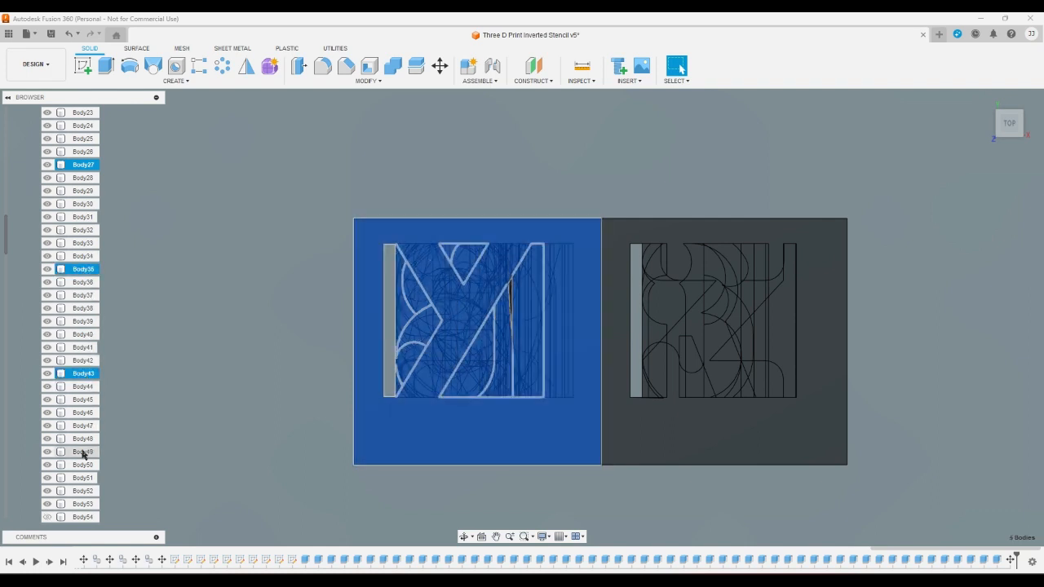
ctrl+click(84, 478)
scroll(85, 456, down, 5)
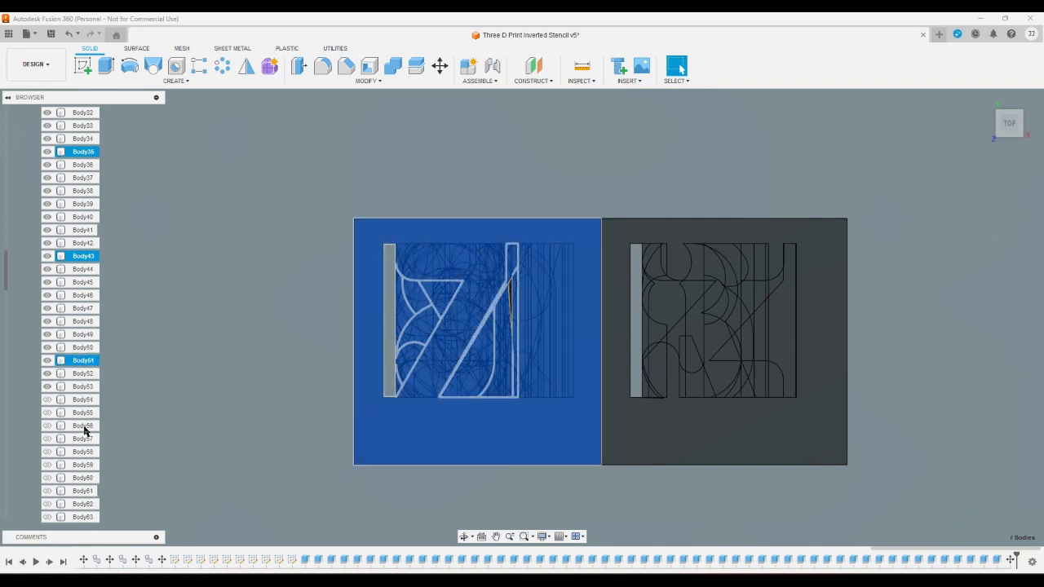
scroll(87, 430, down, 1)
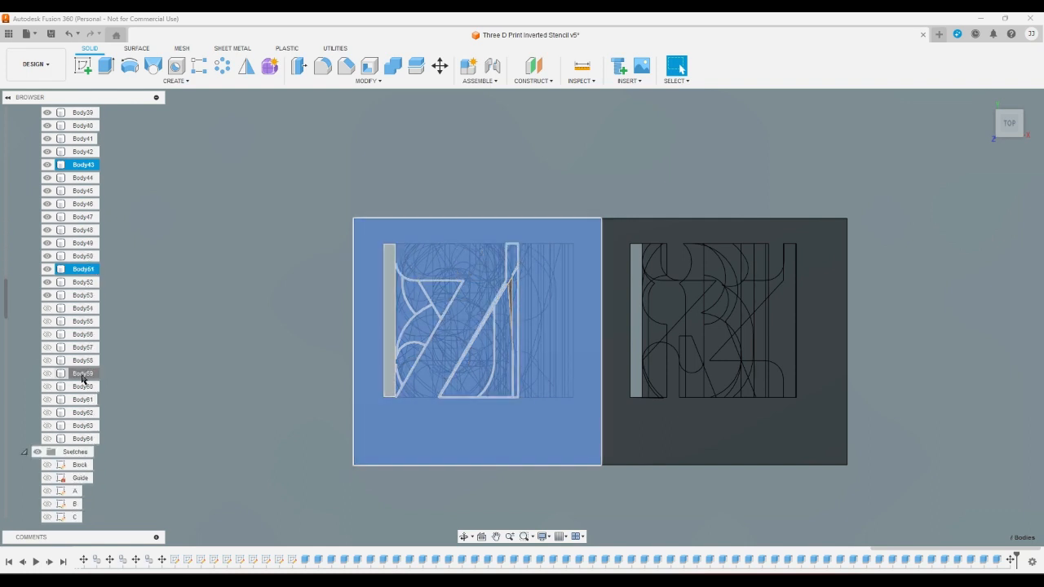
ctrl+click(80, 373)
click(439, 68)
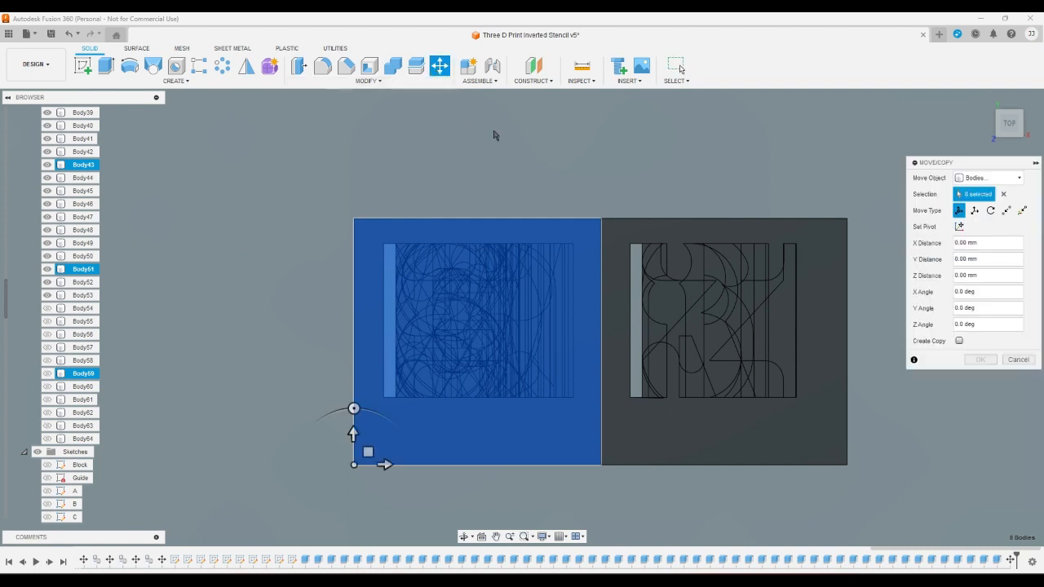
click(972, 243)
key(Escape)
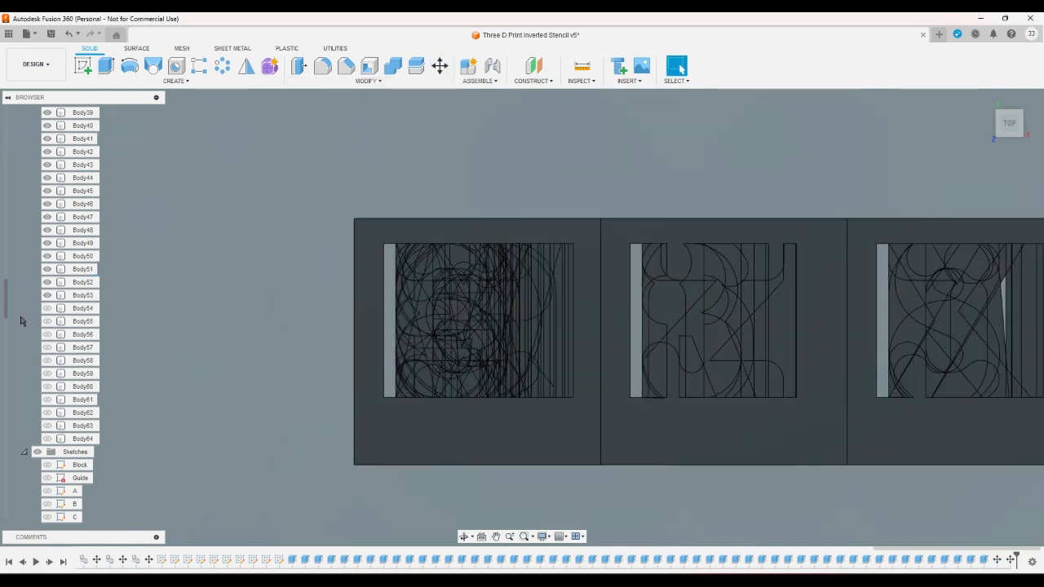
- Move Body4, Body12, Body20, Body28, Body36, Body44, Body52 and Body60 together by 24 mm along the X axis
drag(6, 314, 4, 147)
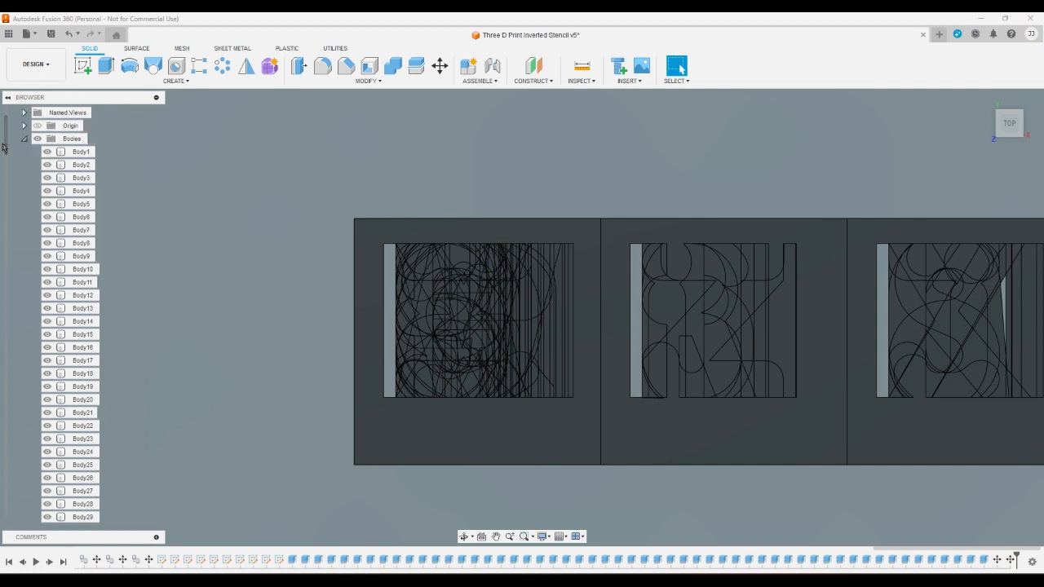
click(81, 191)
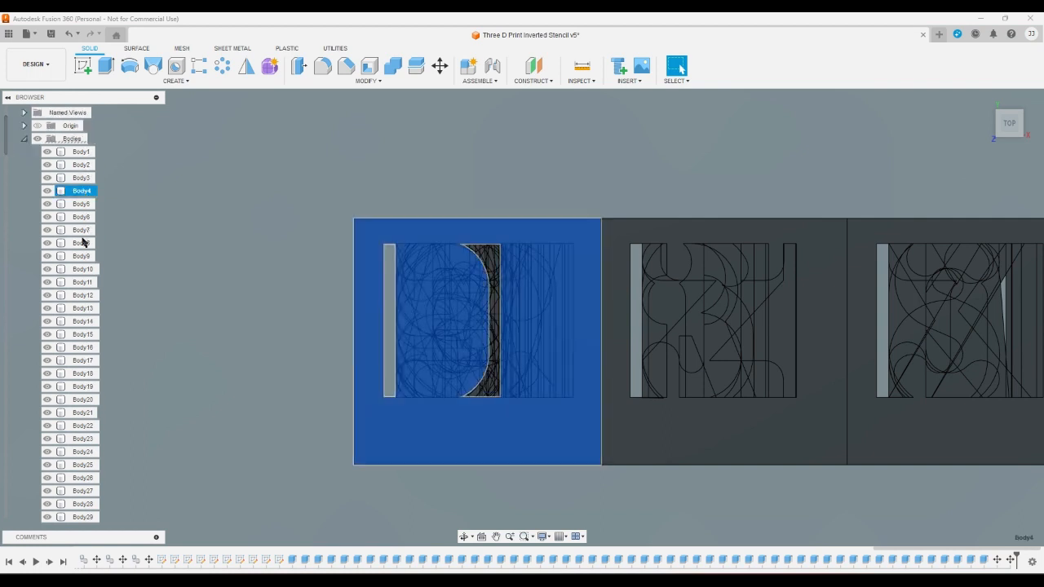
ctrl+click(82, 295)
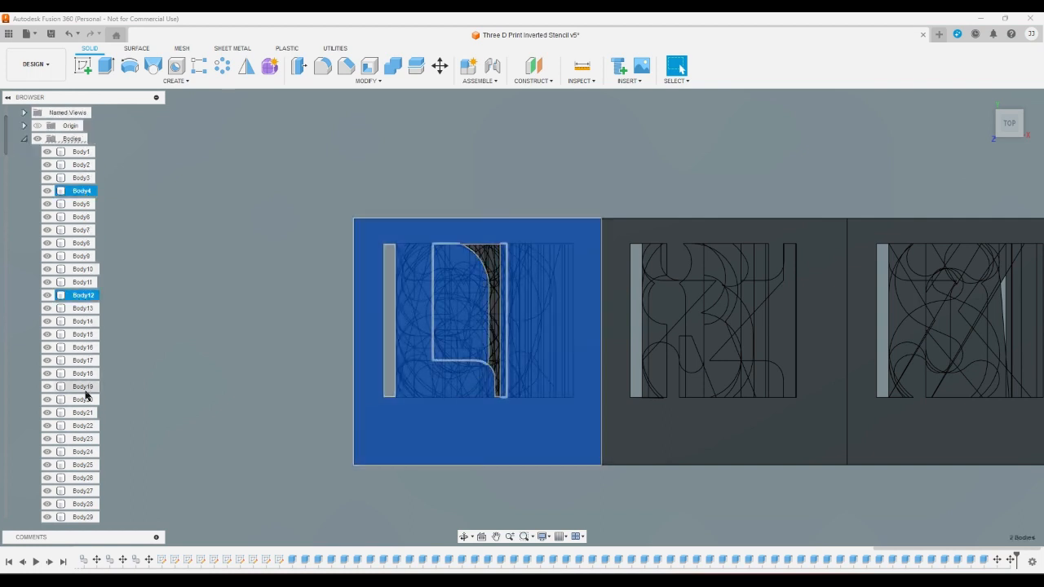
ctrl+click(85, 399)
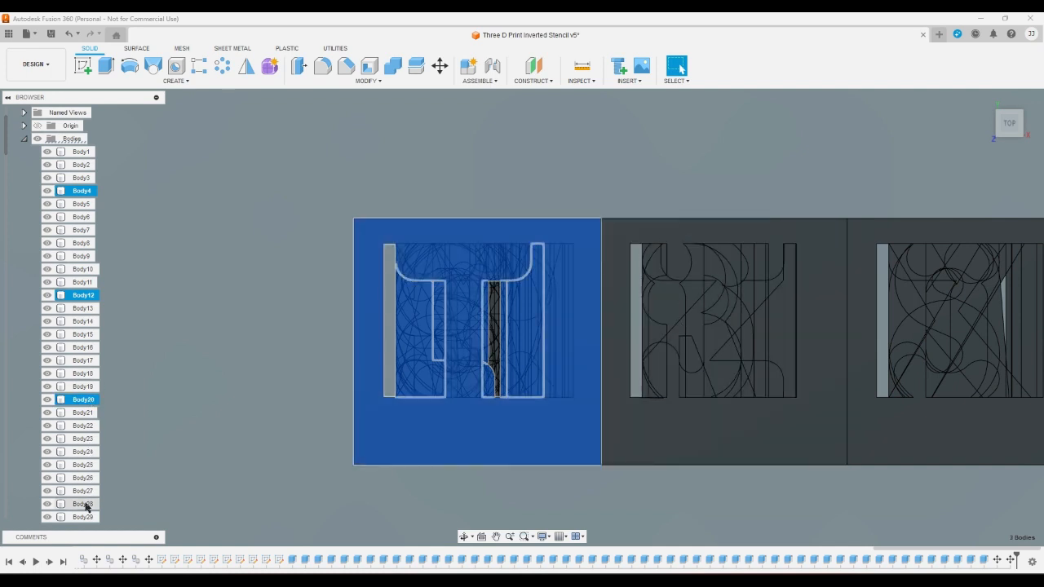
ctrl+click(85, 505)
scroll(83, 440, down, 10)
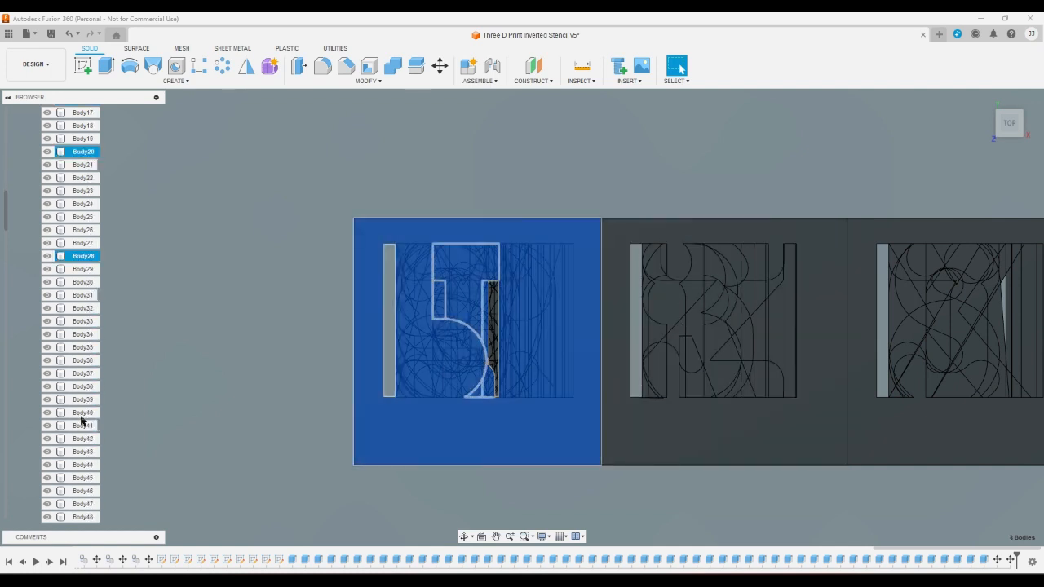
ctrl+click(83, 361)
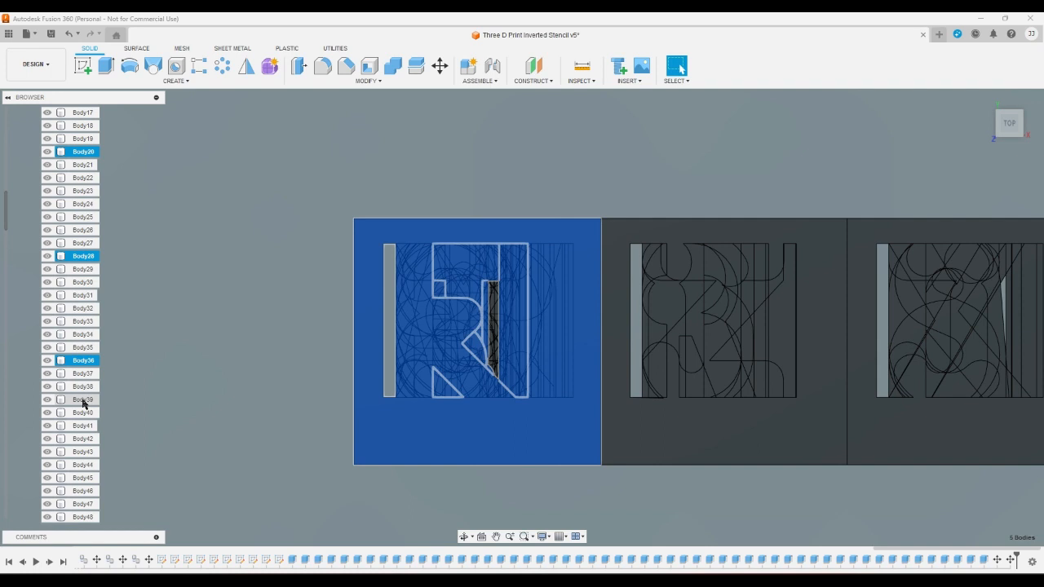
ctrl+click(87, 465)
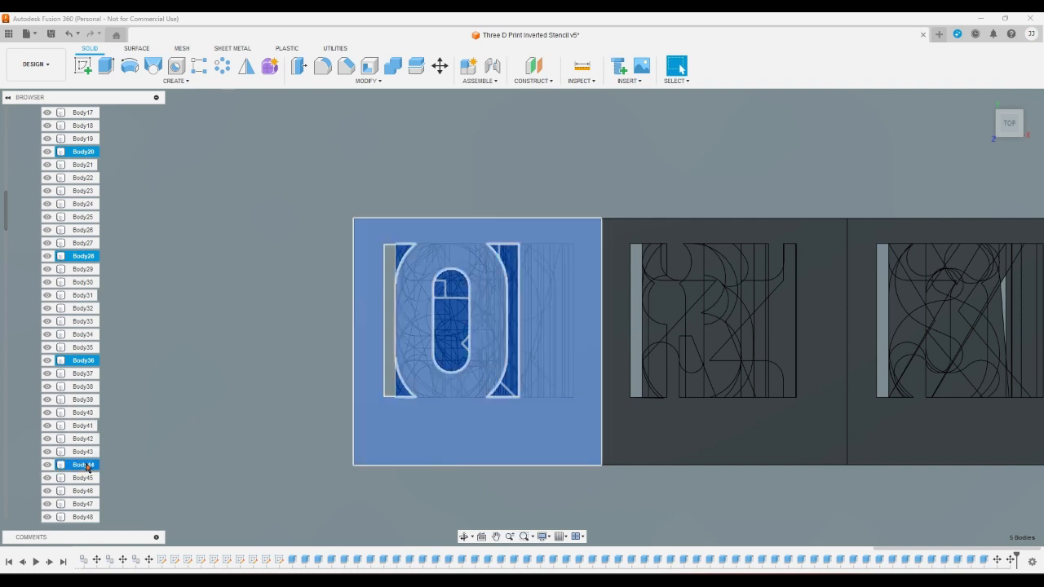
scroll(87, 457, down, 6)
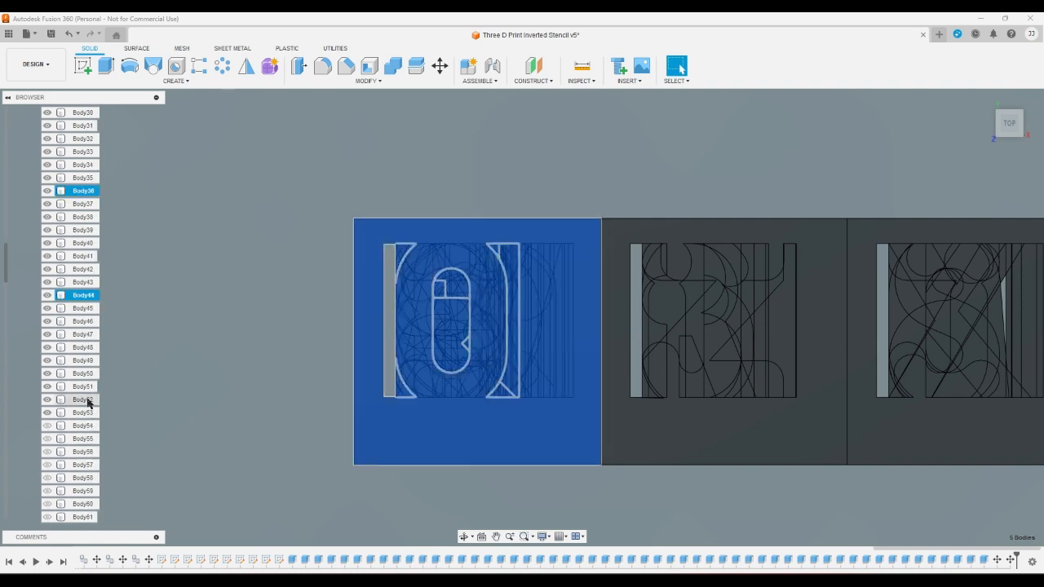
ctrl+click(84, 400)
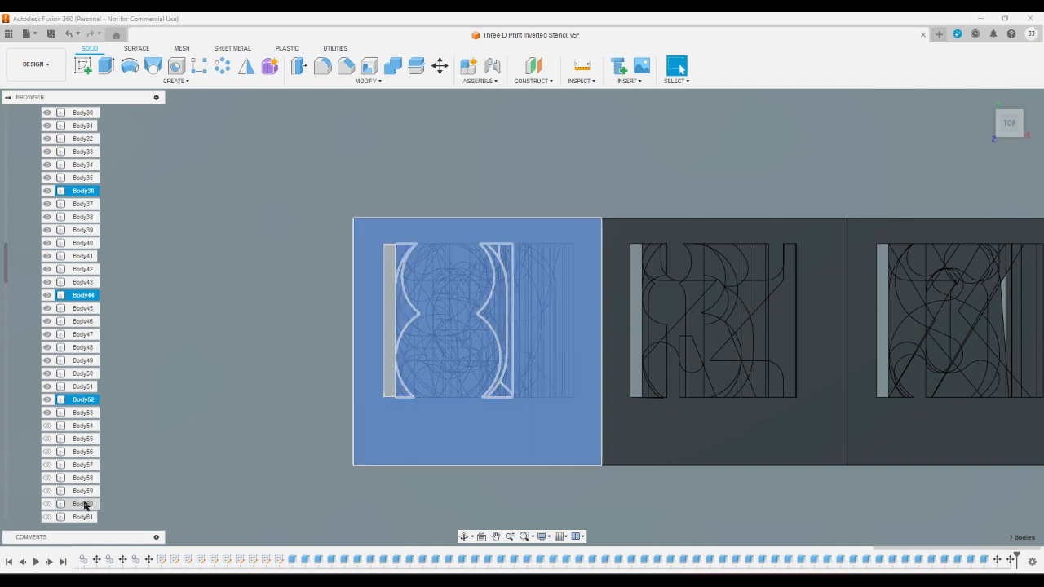
ctrl+click(84, 506)
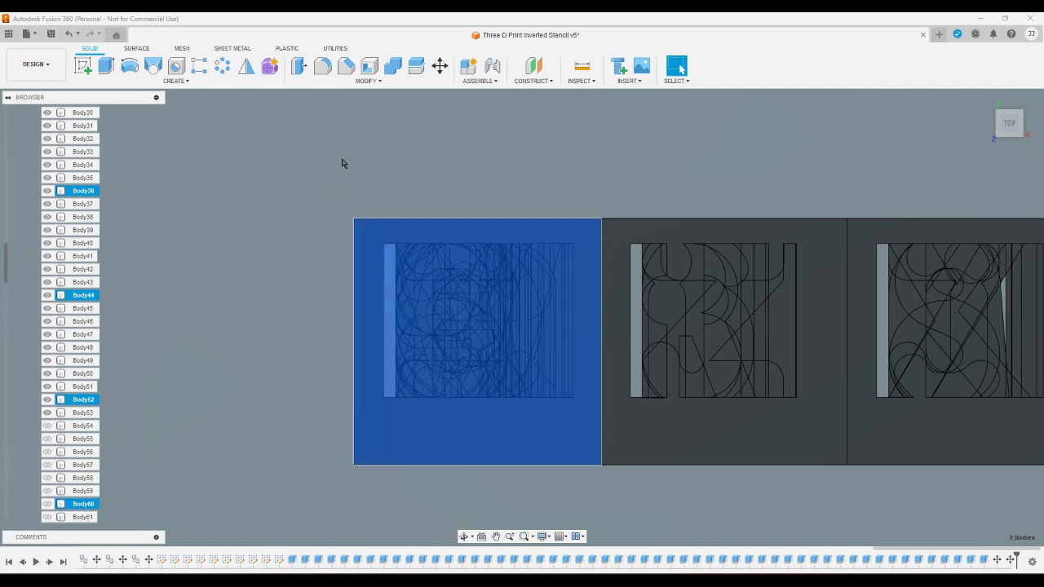
click(440, 66)
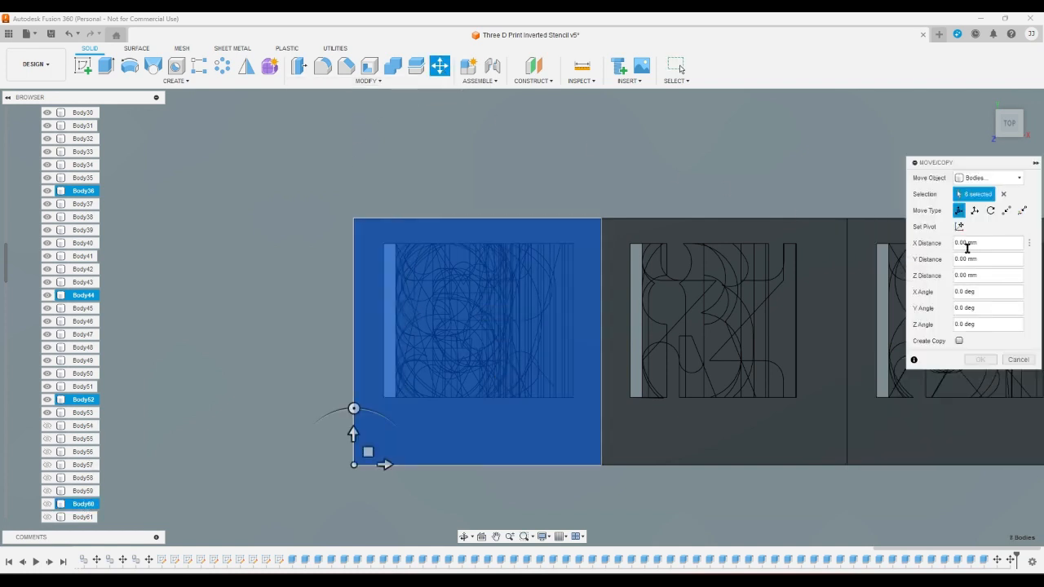
click(987, 243)
text(24)
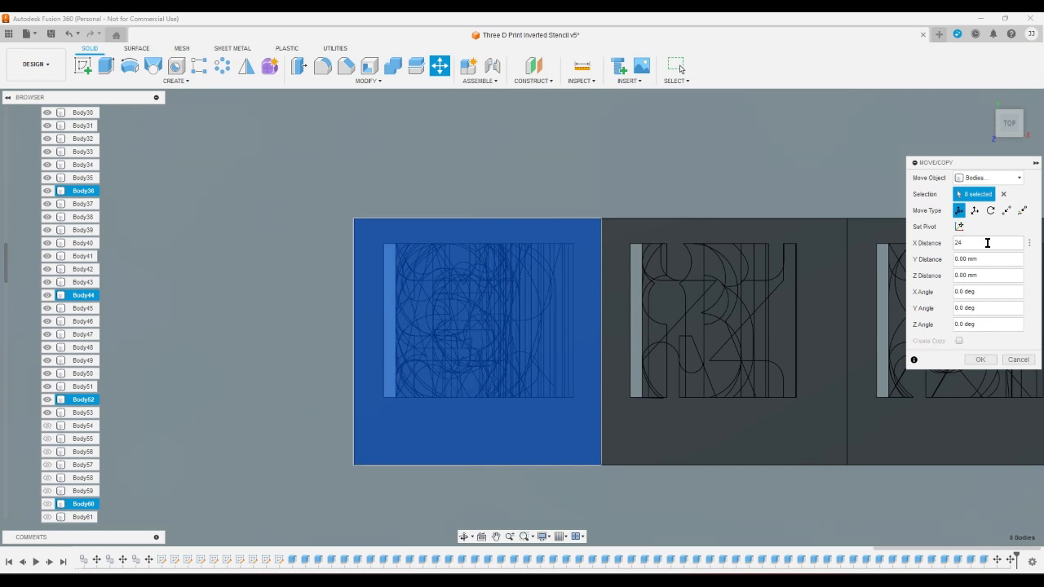
key(Return)
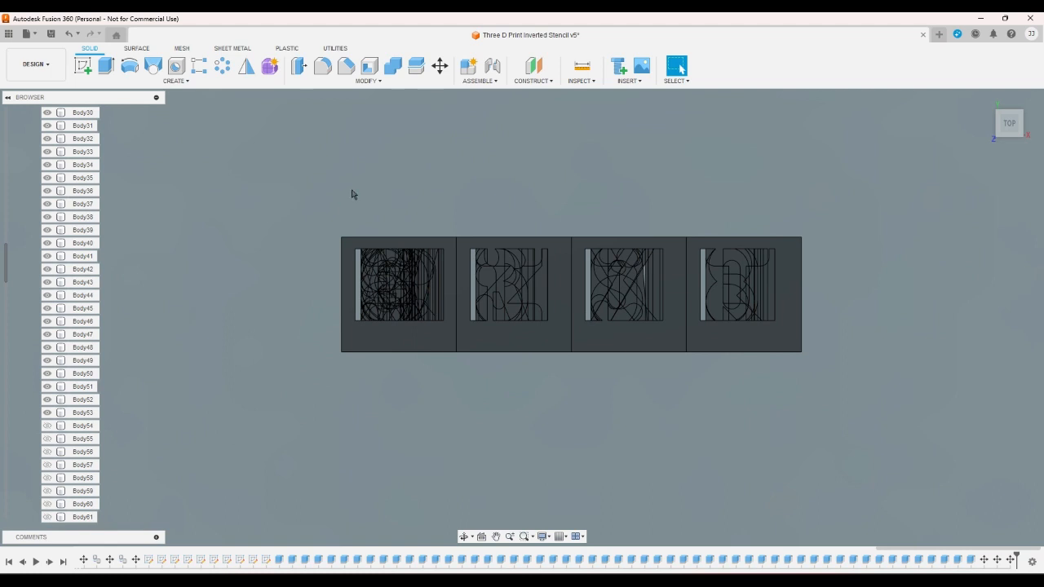
- Move Body5, Body13, Body21, Body29, Body37, Body45, Body53 and Body61 together by 32 mm along the X axis
scroll(353, 194, up, 2)
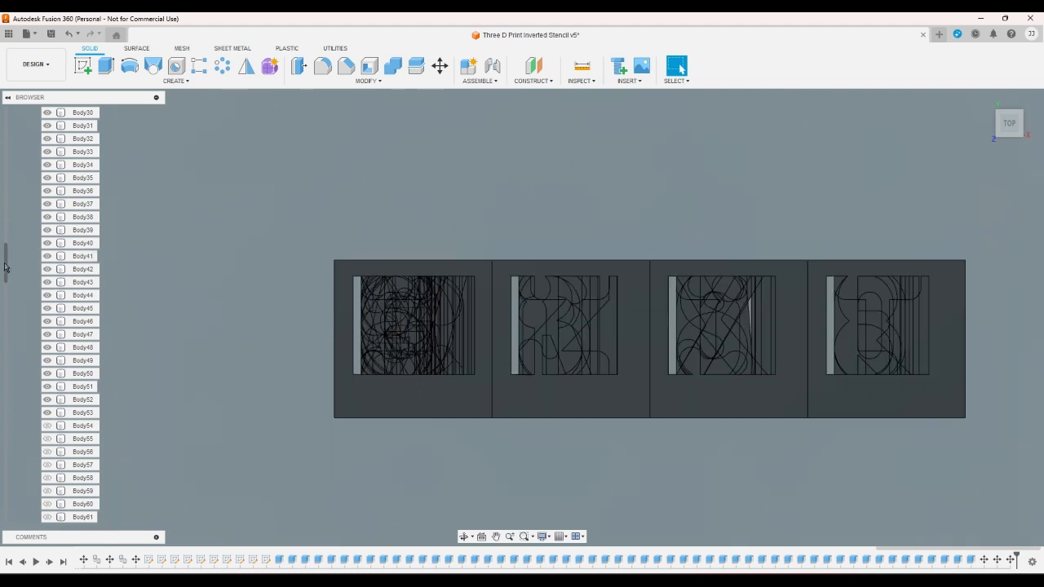
drag(5, 267, 7, 145)
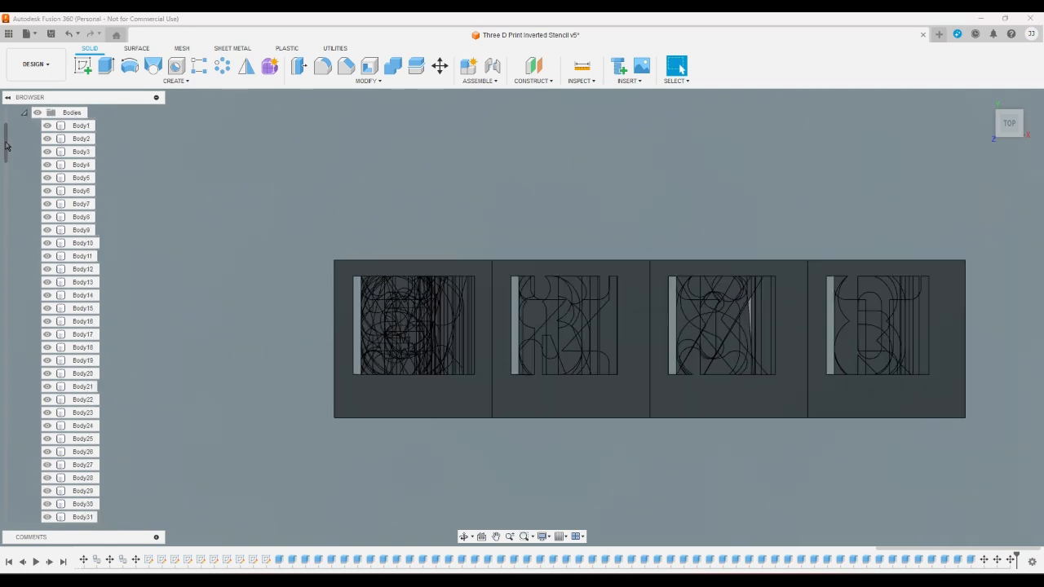
click(78, 177)
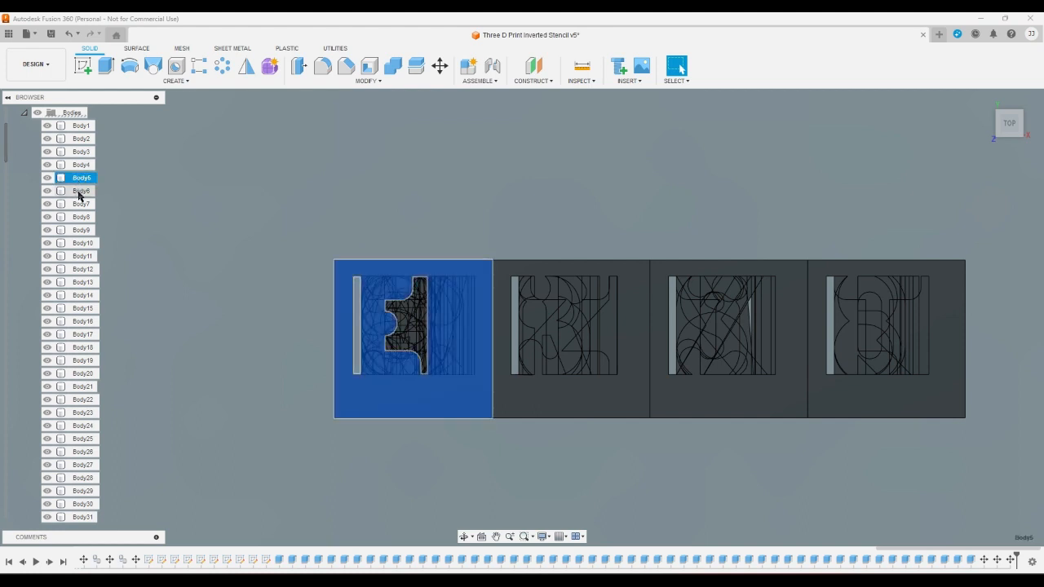
ctrl+click(82, 282)
ctrl+click(85, 389)
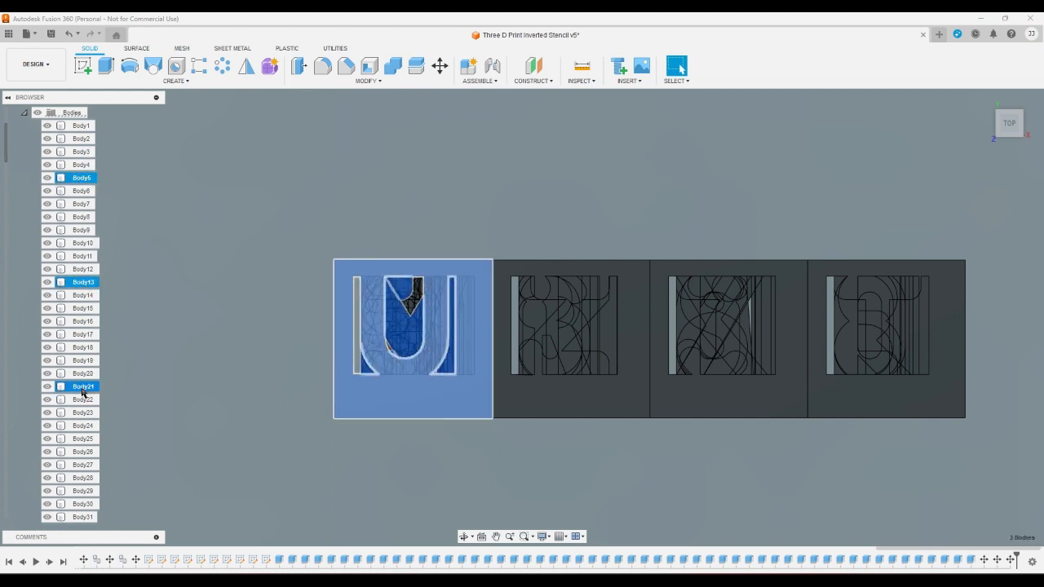
ctrl+click(86, 487)
scroll(85, 457, down, 8)
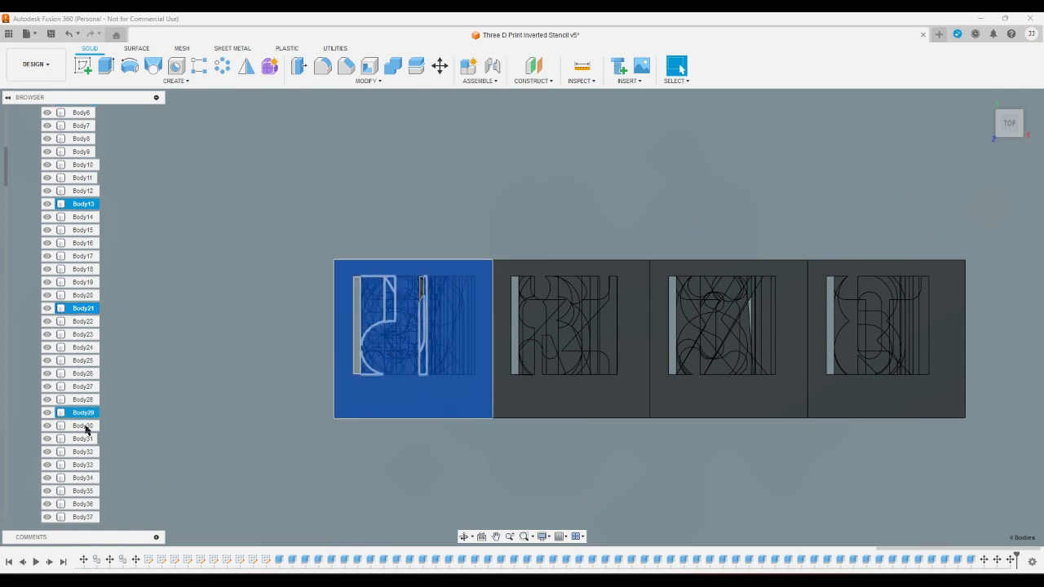
scroll(82, 414, down, 1)
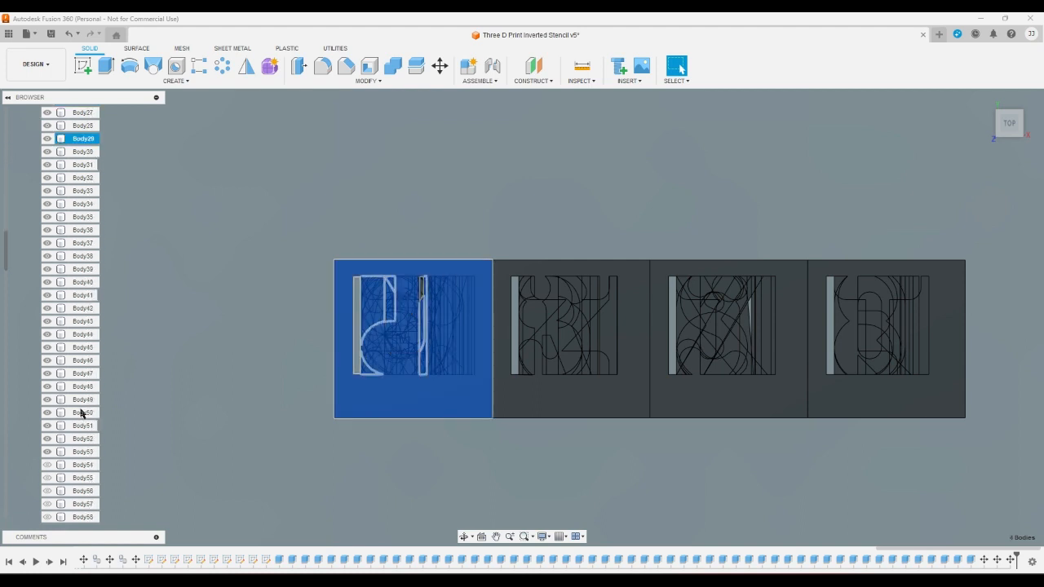
ctrl+click(82, 243)
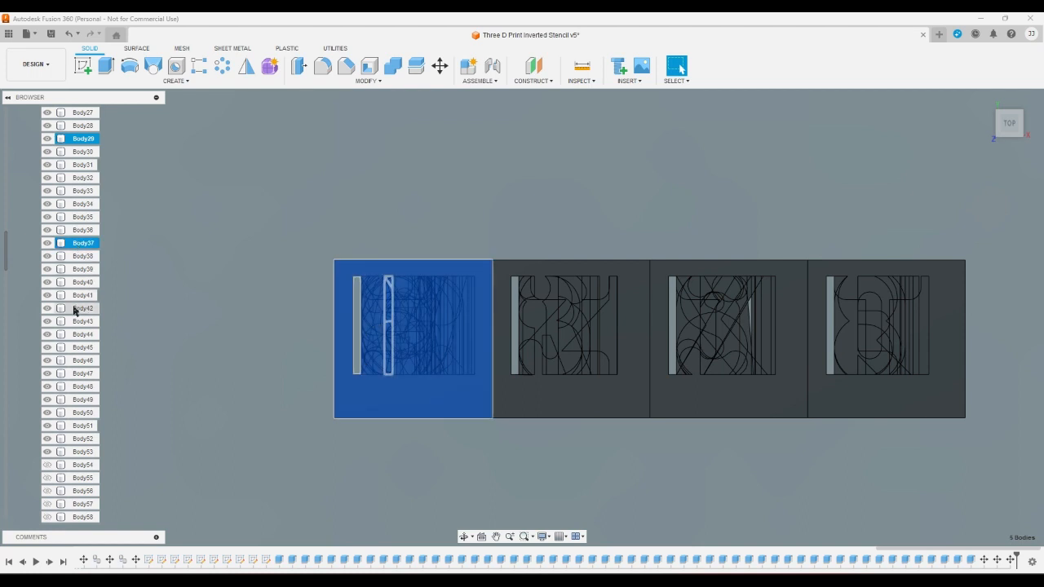
ctrl+click(82, 347)
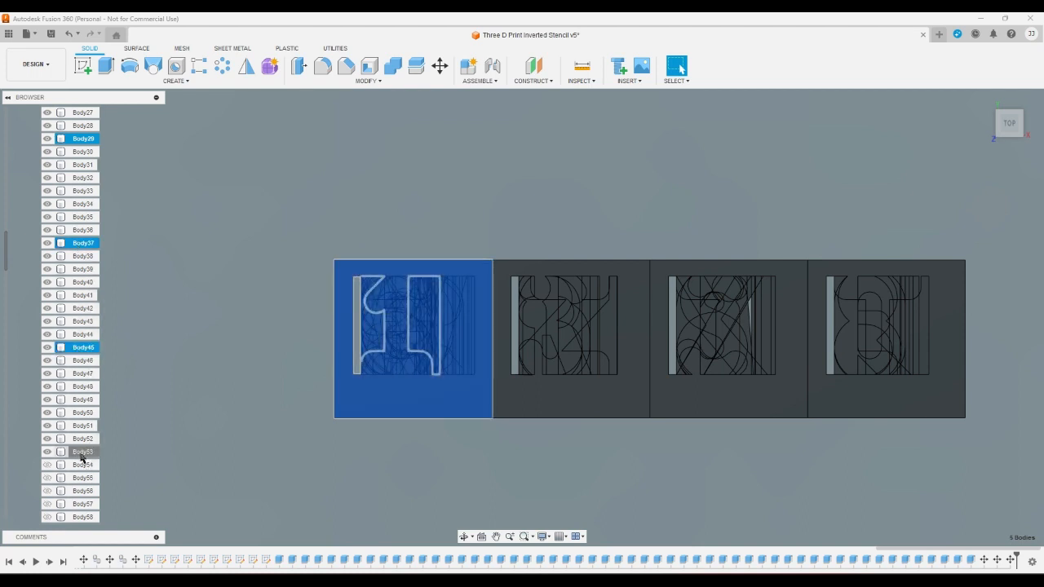
ctrl+click(82, 451)
scroll(85, 450, down, 3)
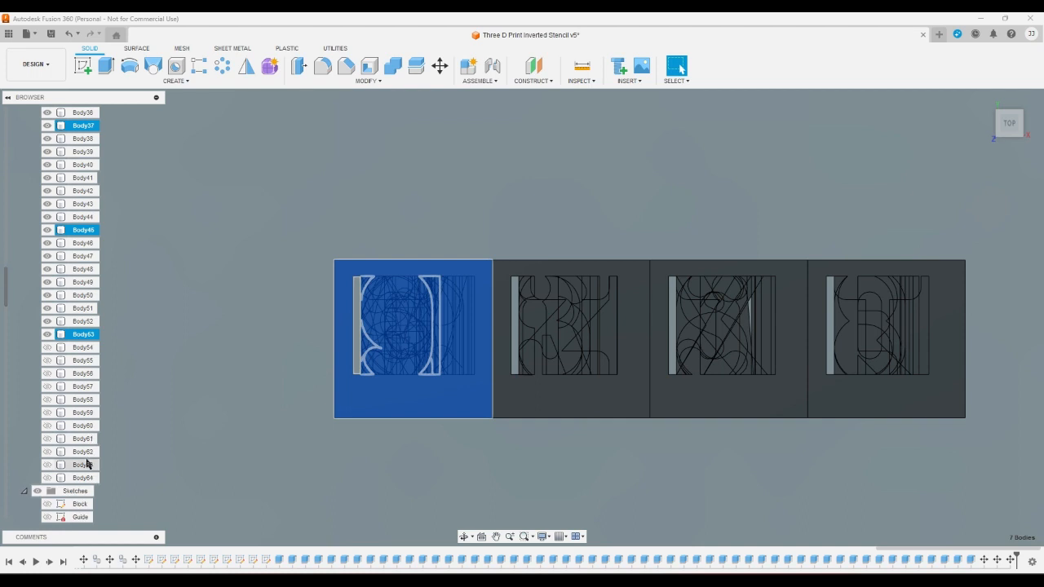
ctrl+click(88, 438)
click(439, 67)
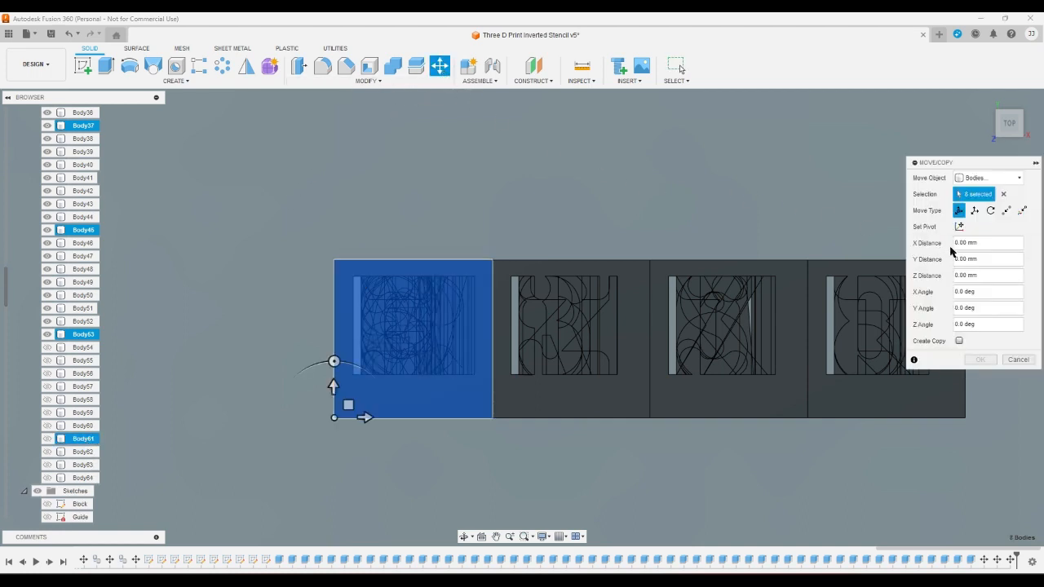
triple_click(980, 243)
text(80)
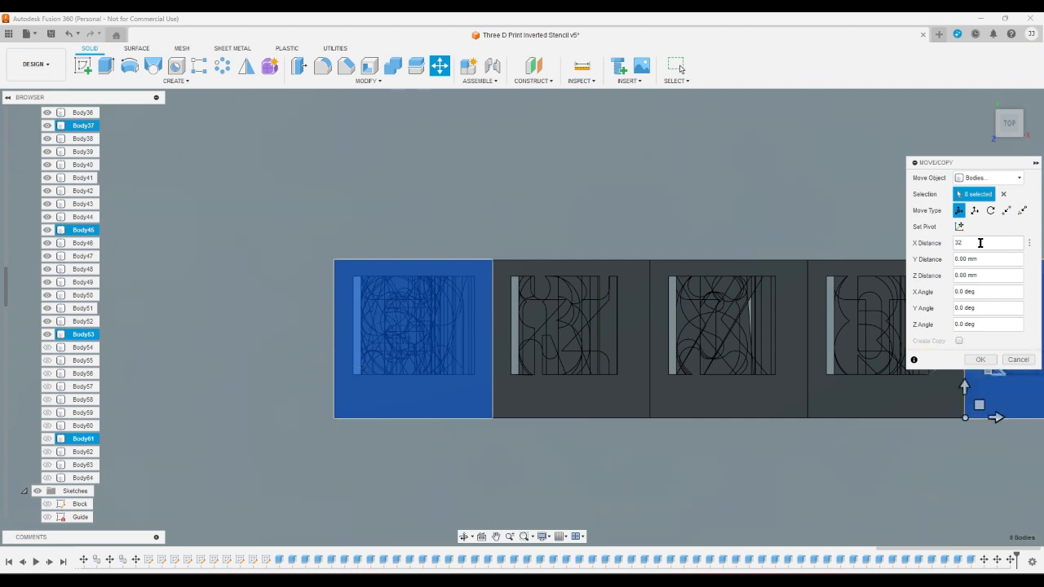
key(Return)
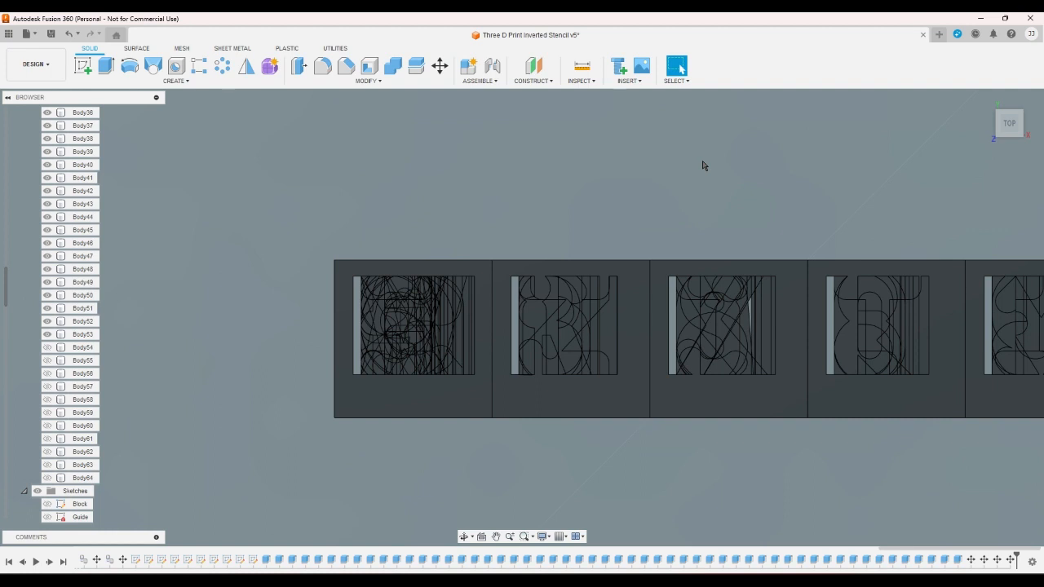
- Move Body6, Body14, Body22, Body30, Body38, Body46, Body54 and Body62 together by 40 mm along the X axis
scroll(76, 282, up, 7)
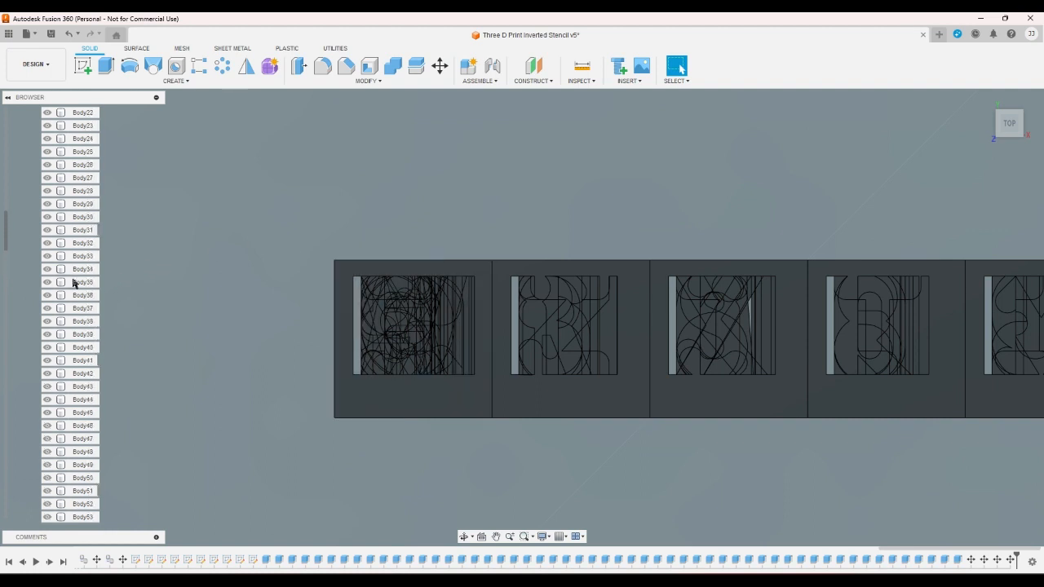
scroll(75, 283, up, 3)
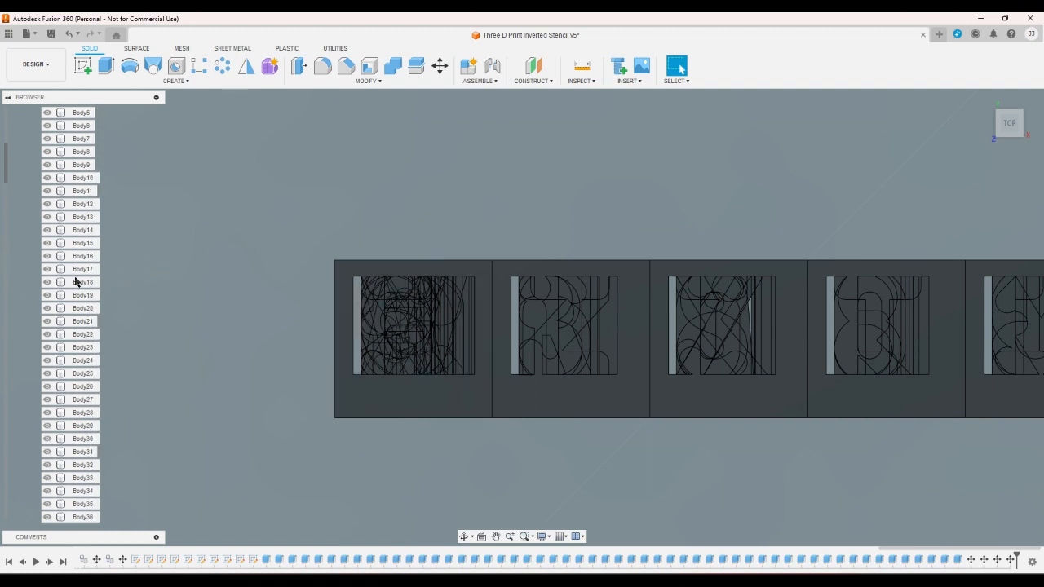
click(77, 126)
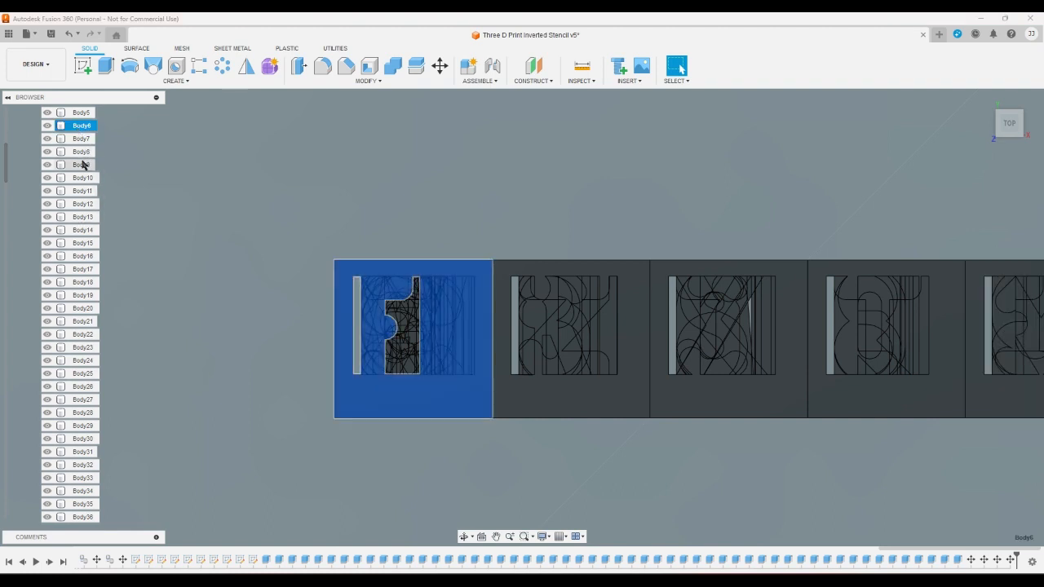
ctrl+click(83, 230)
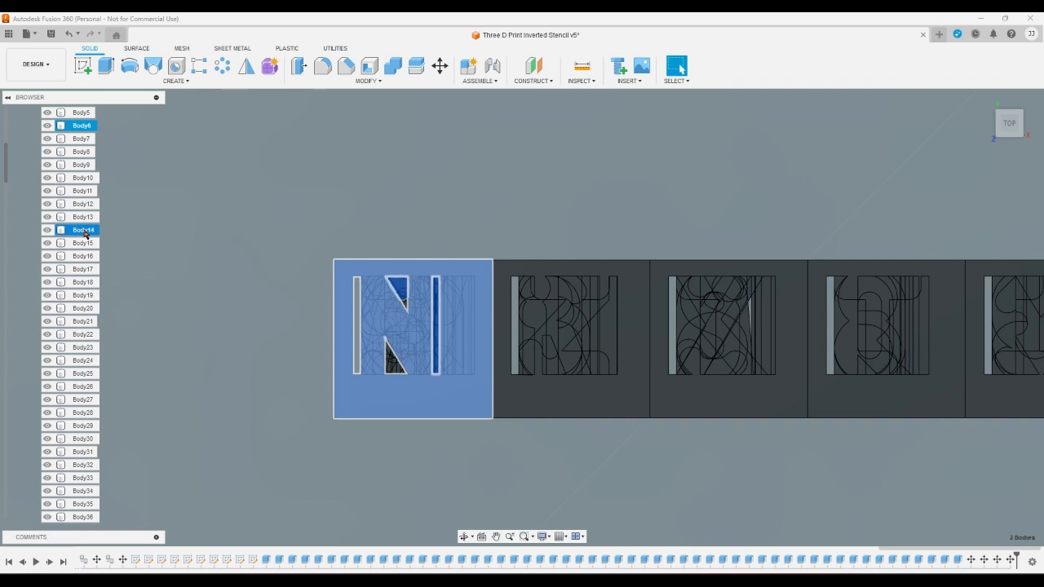
ctrl+click(84, 334)
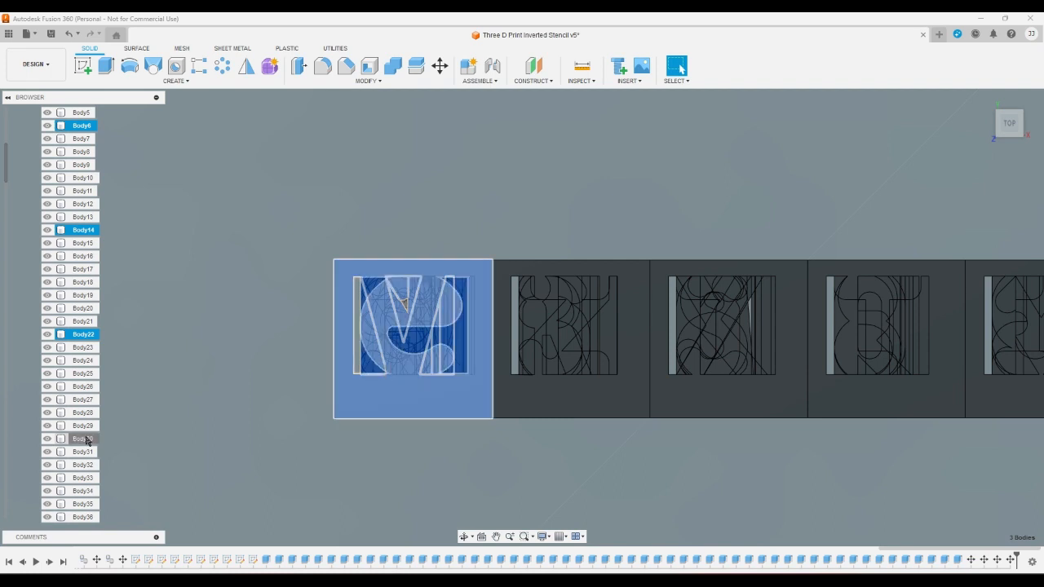
ctrl+click(84, 439)
scroll(84, 424, down, 3)
scroll(85, 400, down, 3)
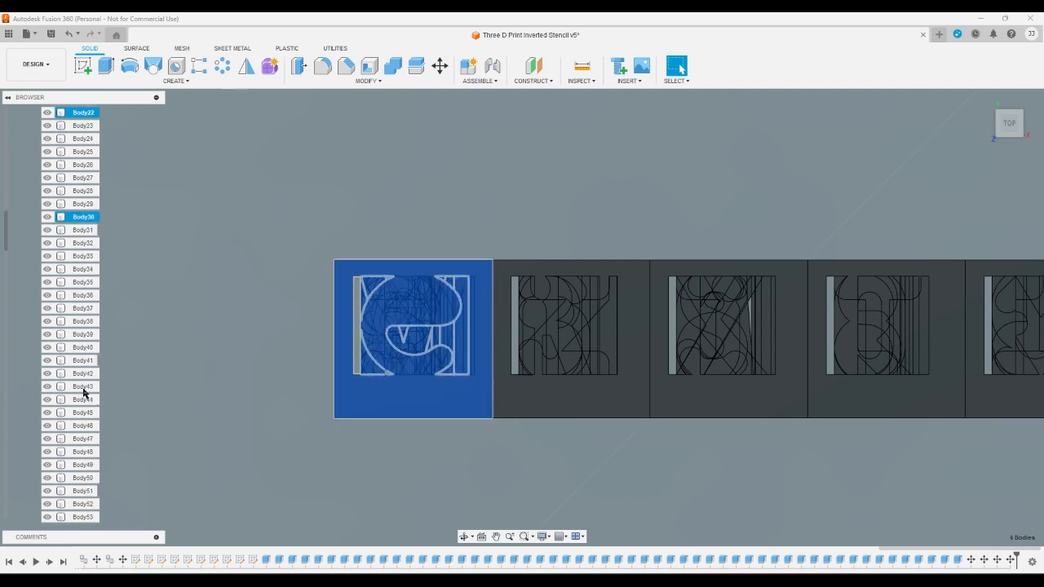
ctrl+click(82, 321)
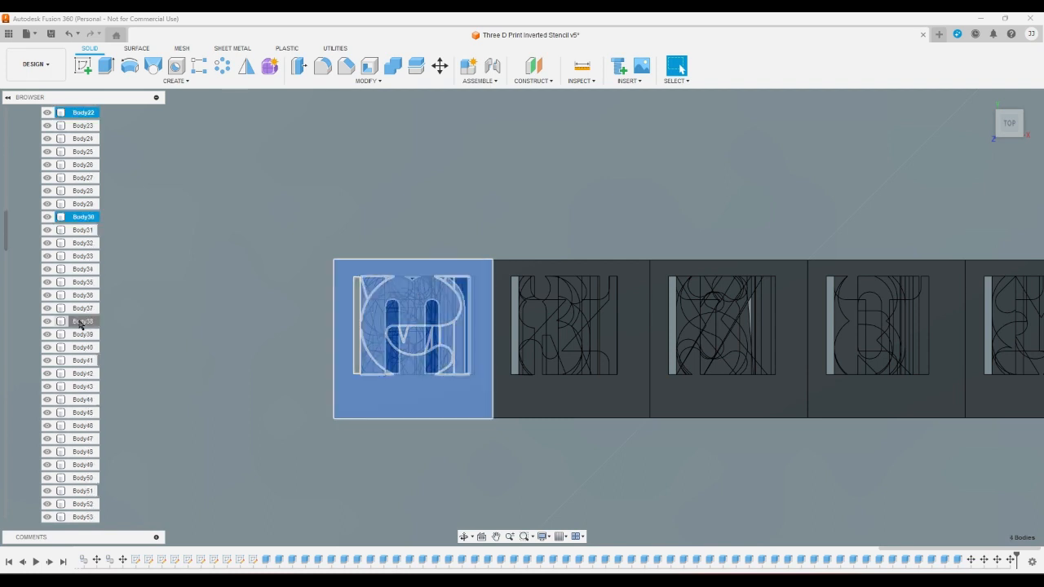
ctrl+click(76, 426)
scroll(75, 432, down, 3)
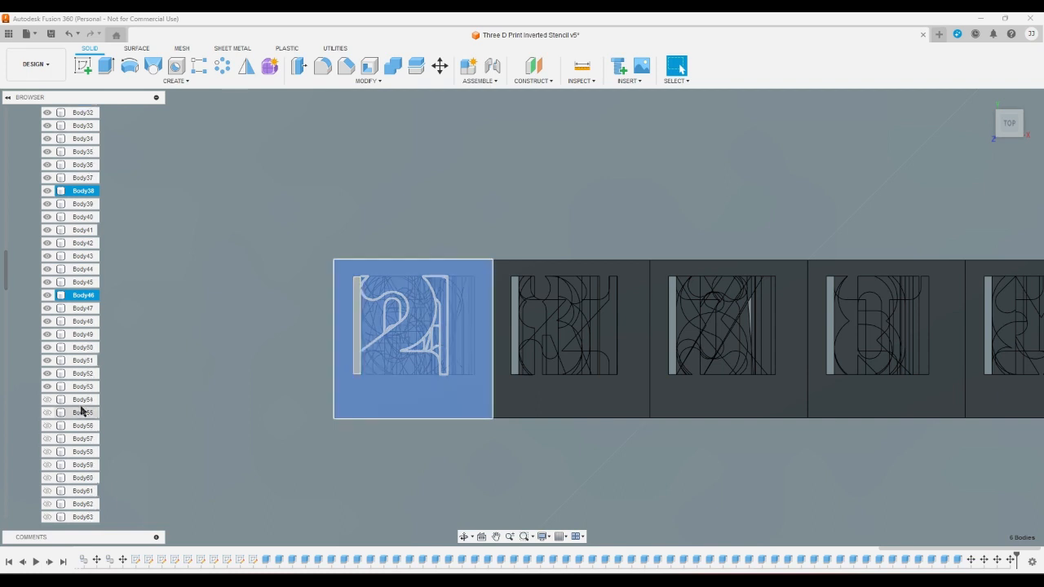
ctrl+click(79, 401)
scroll(79, 405, down, 1)
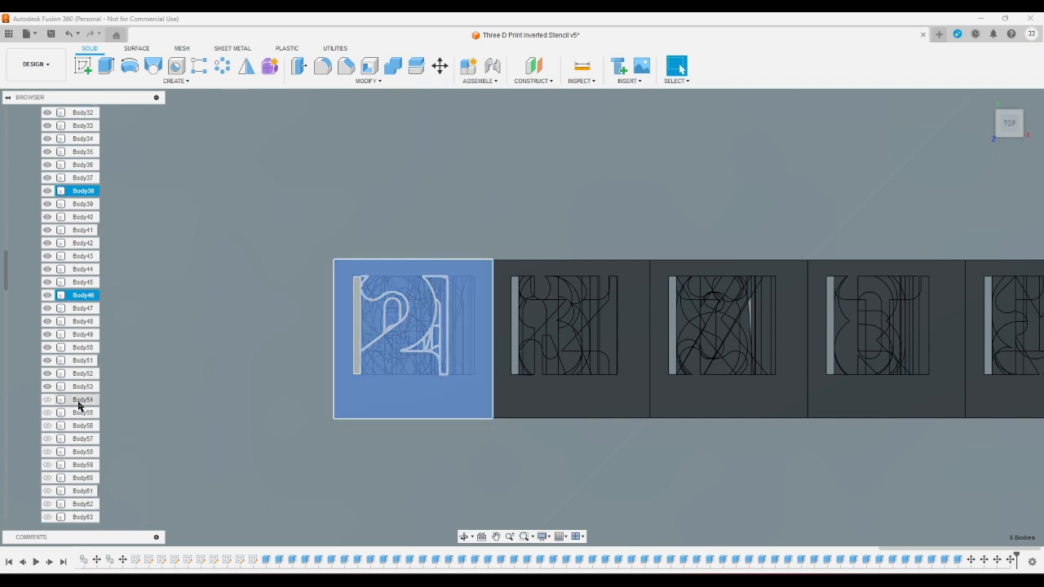
scroll(79, 406, down, 2)
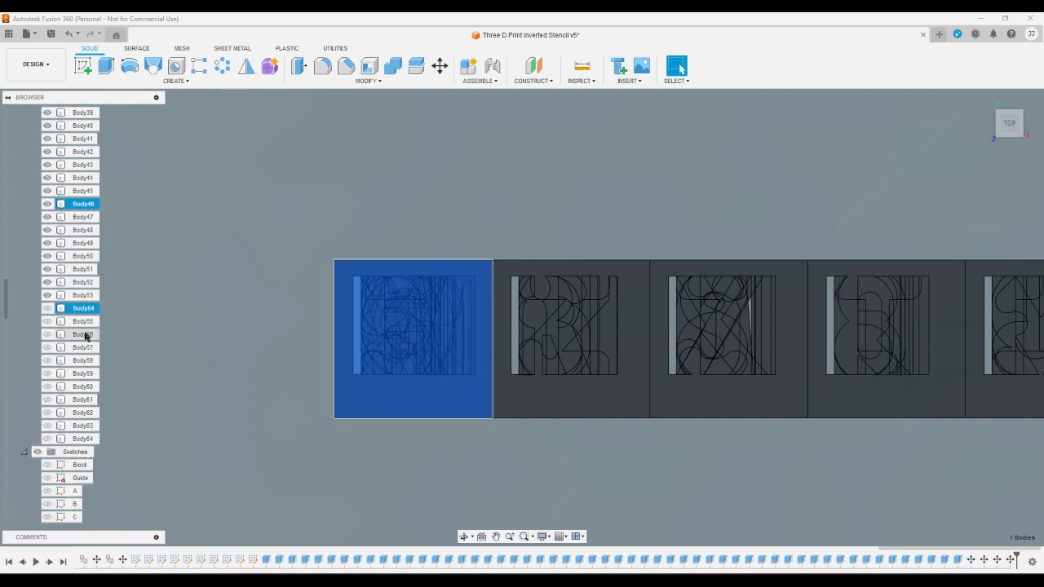
ctrl+click(86, 414)
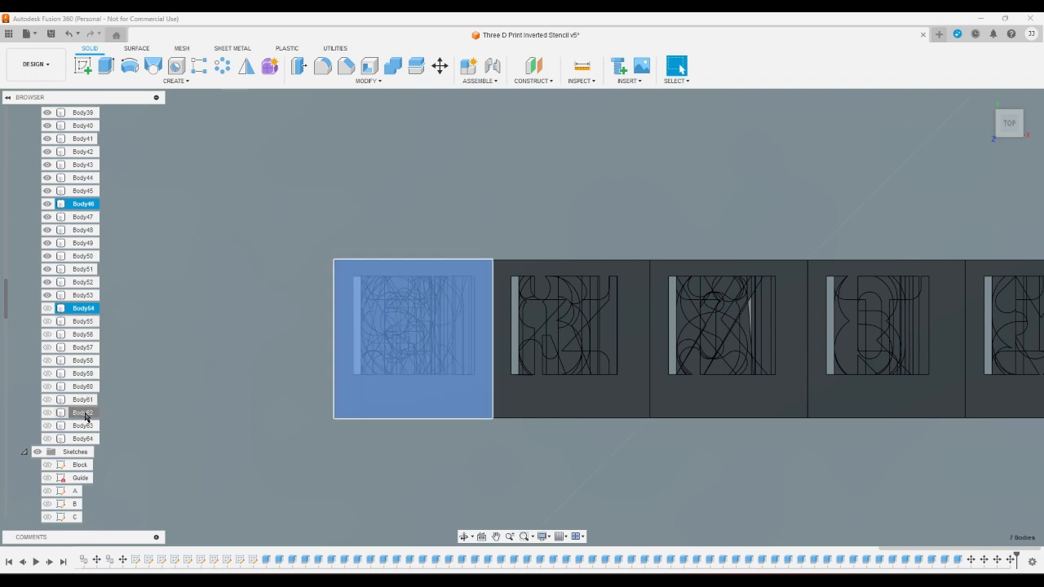
click(439, 66)
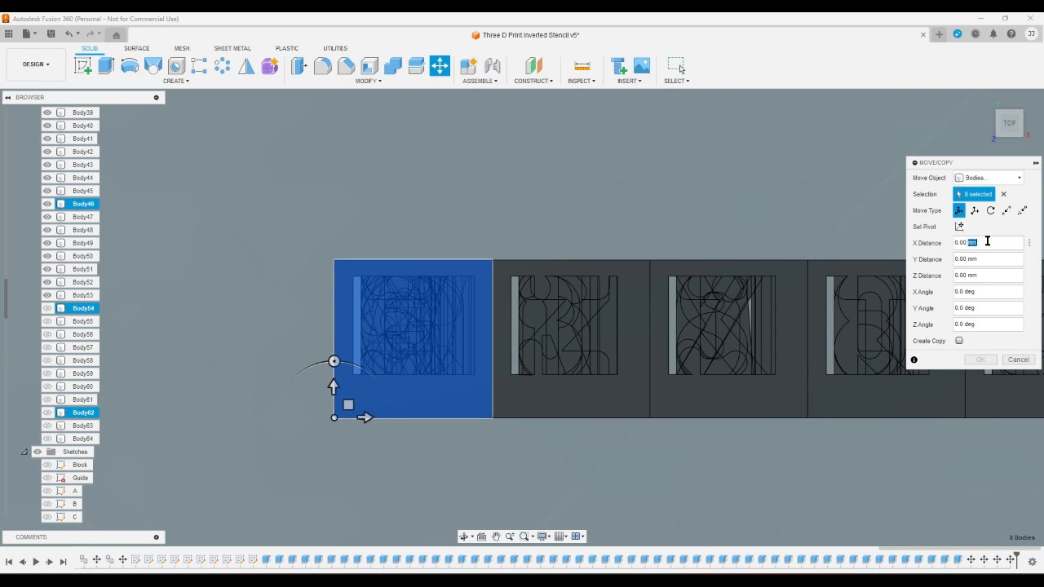
click(987, 241)
text(40)
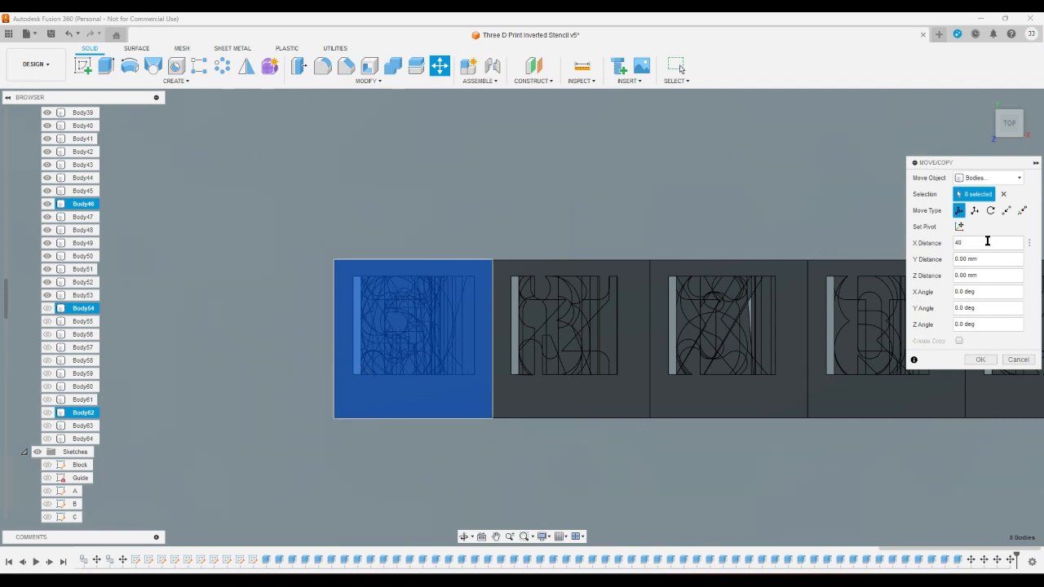
key(Return)
scroll(203, 380, down, 5)
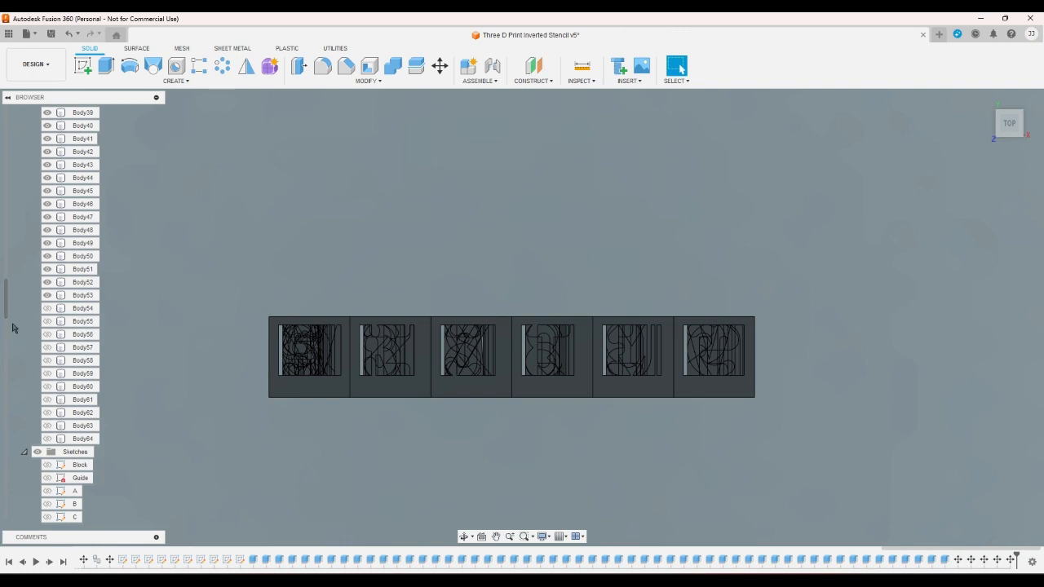
- Move Body7, Body15, Body23, Body31, Body39, Body47, Body55 and Body63 together by 48 mm along the X axis
drag(6, 290, 4, 135)
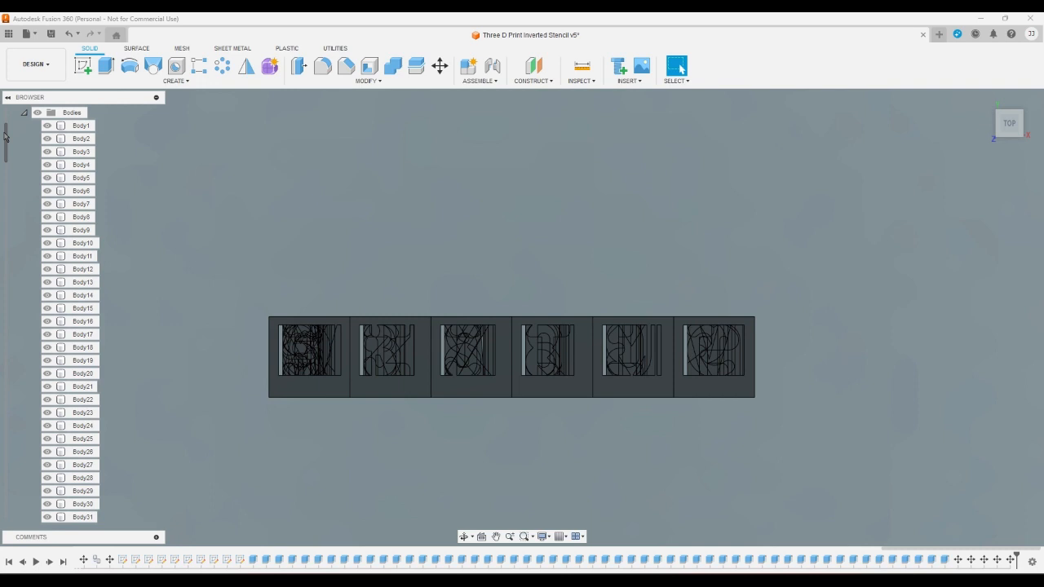
click(82, 204)
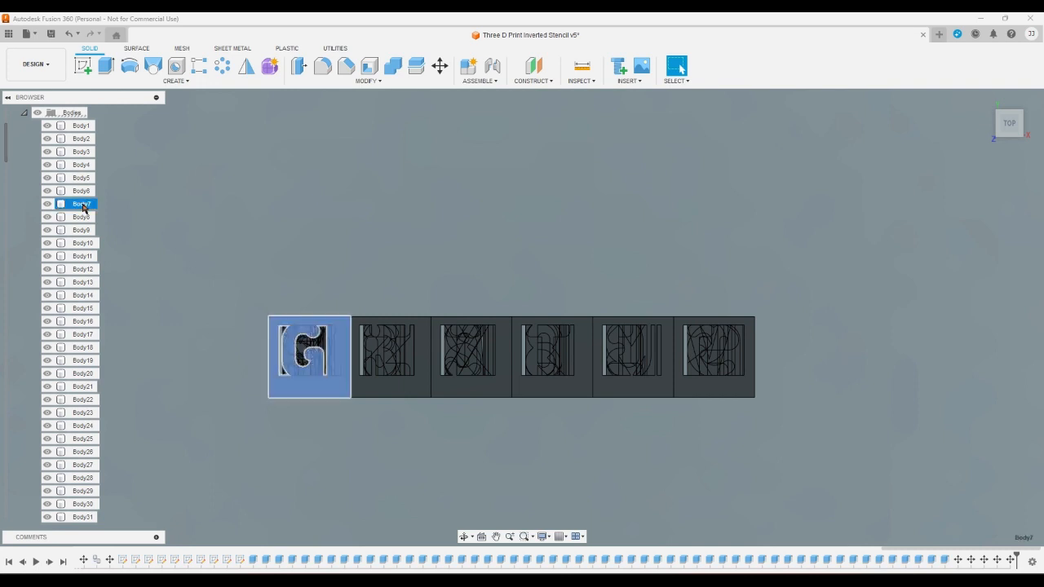
ctrl+click(85, 308)
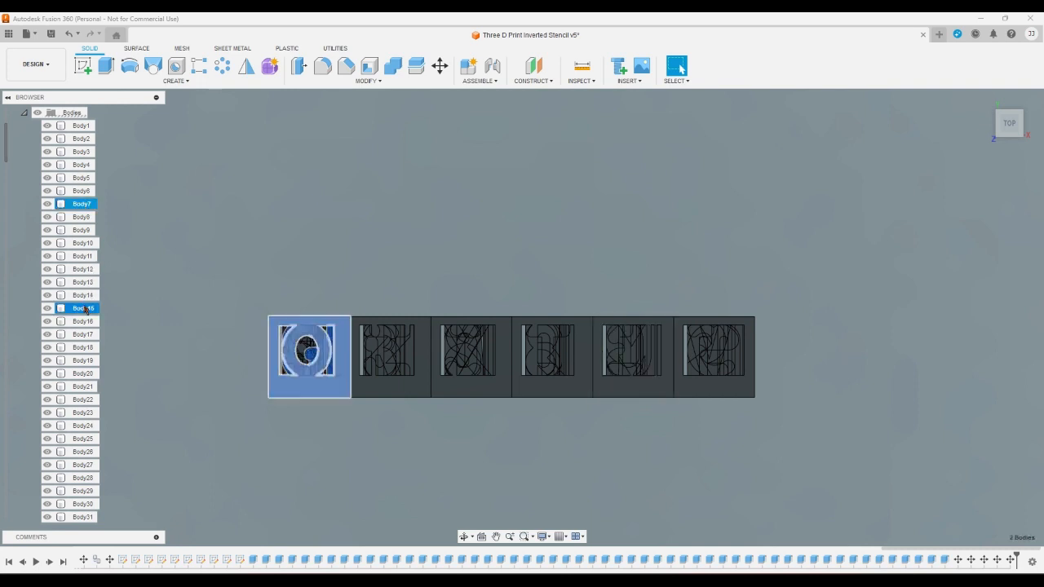
ctrl+click(84, 413)
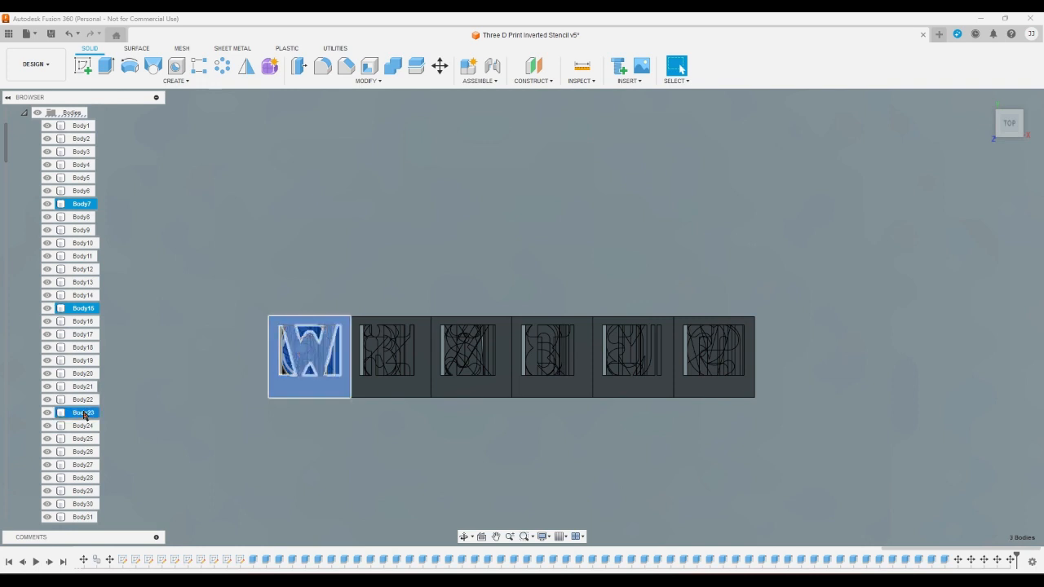
ctrl+click(83, 517)
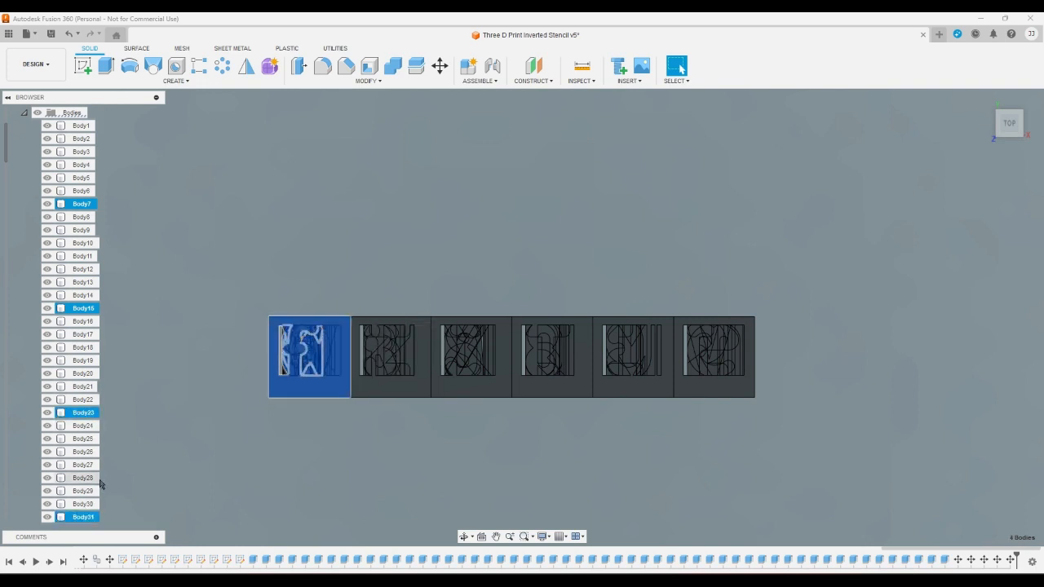
scroll(78, 326, down, 8)
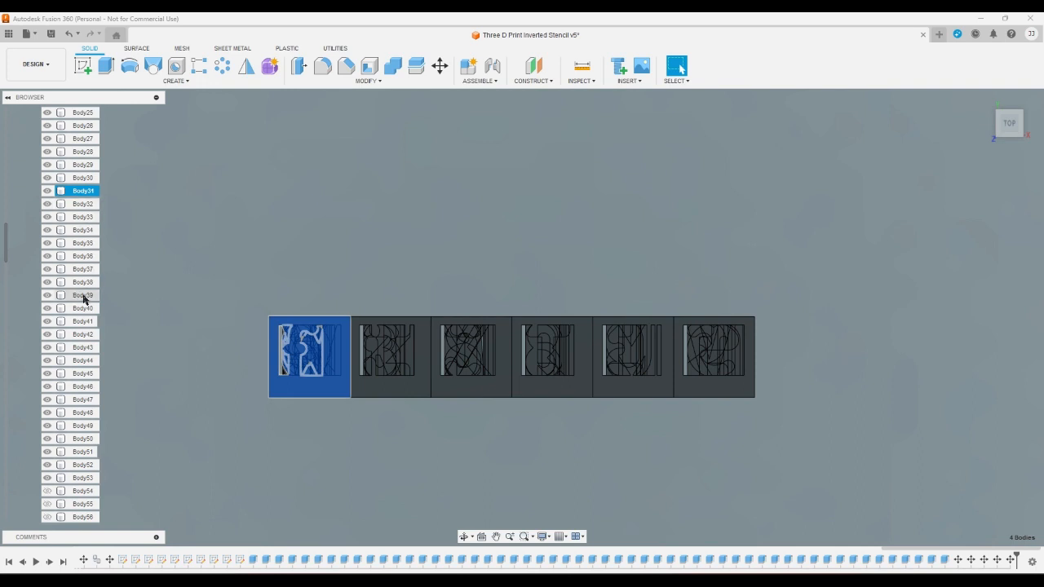
ctrl+click(83, 295)
ctrl+click(84, 399)
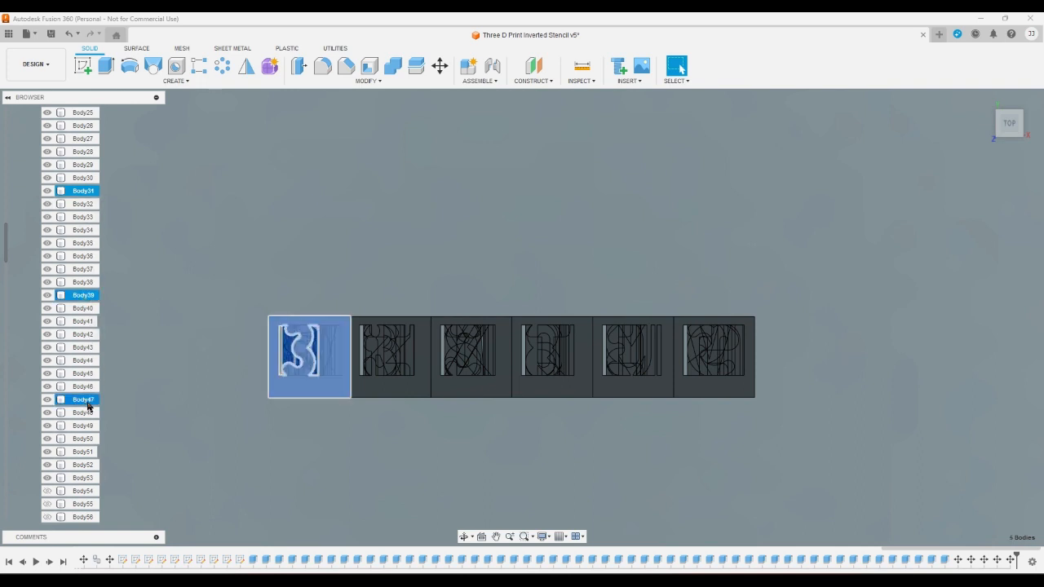
ctrl+click(84, 504)
scroll(84, 456, down, 6)
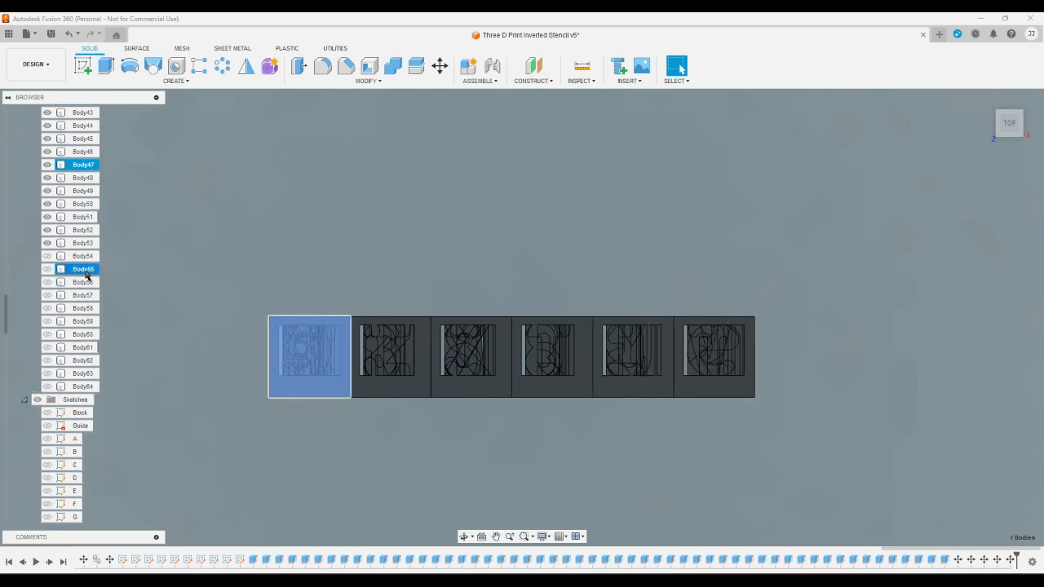
ctrl+click(85, 377)
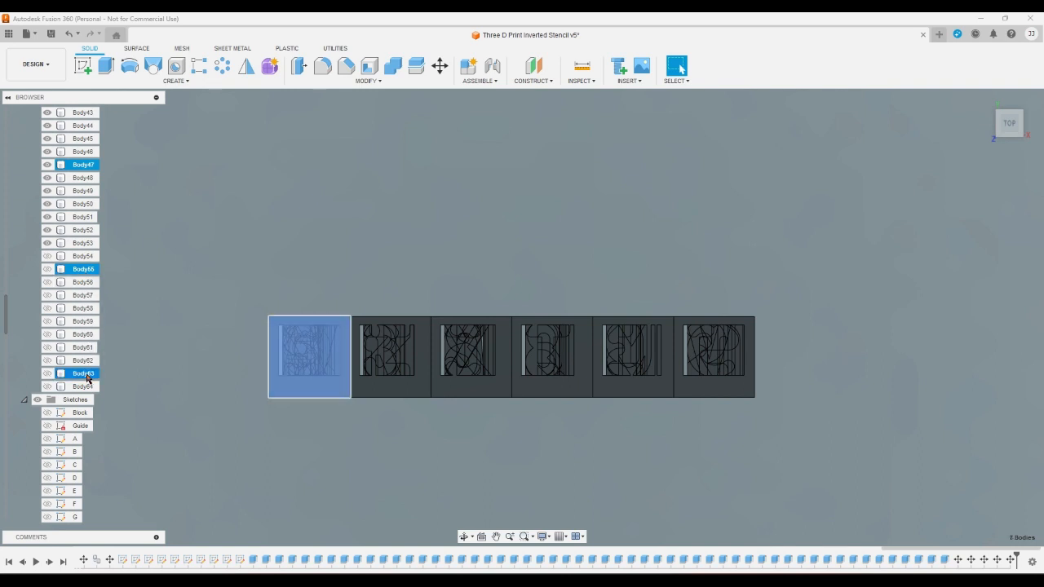
click(440, 67)
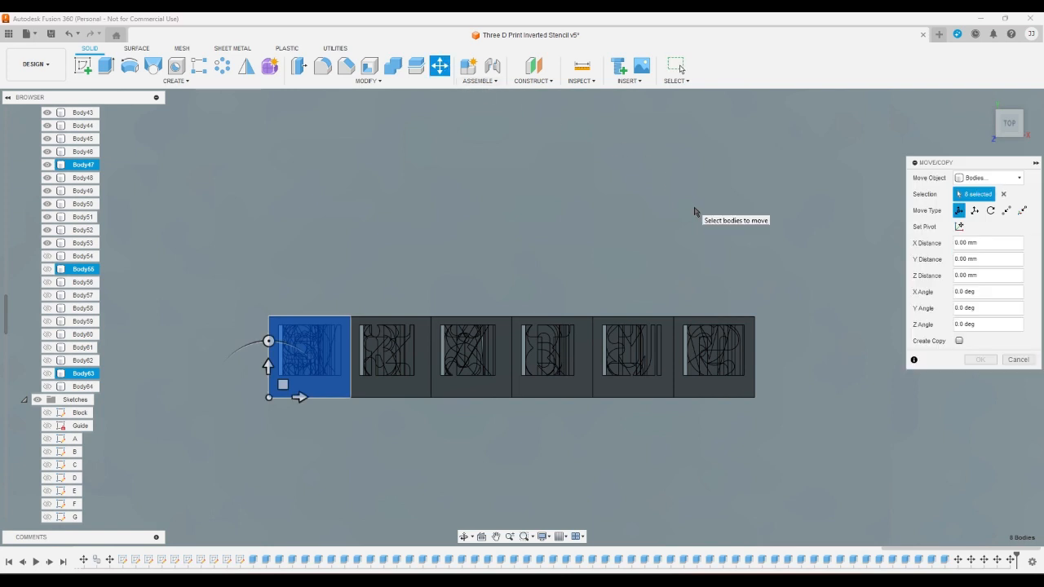
click(962, 243)
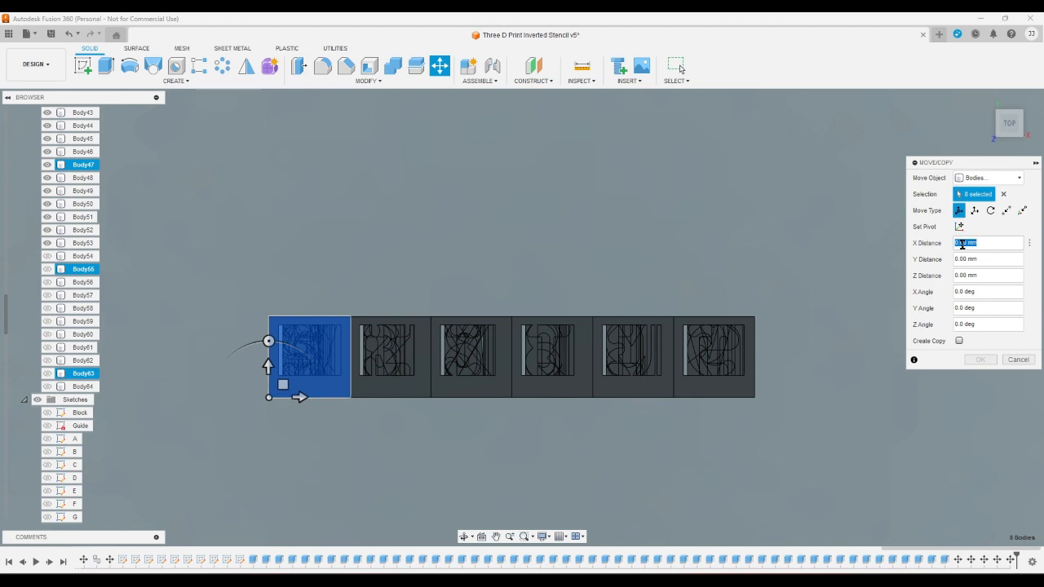
text(40)
key(Return)
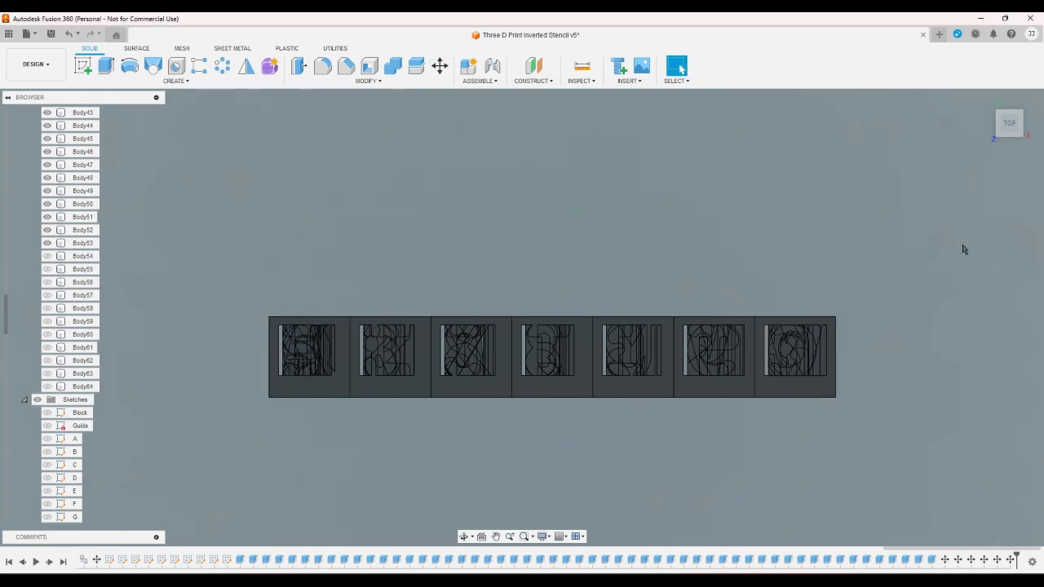
- Move Body8, Body16, Body24, Body32, Body40, Body48, Body56 and Body64 together by 56 mm along the X axis
scroll(66, 370, up, 5)
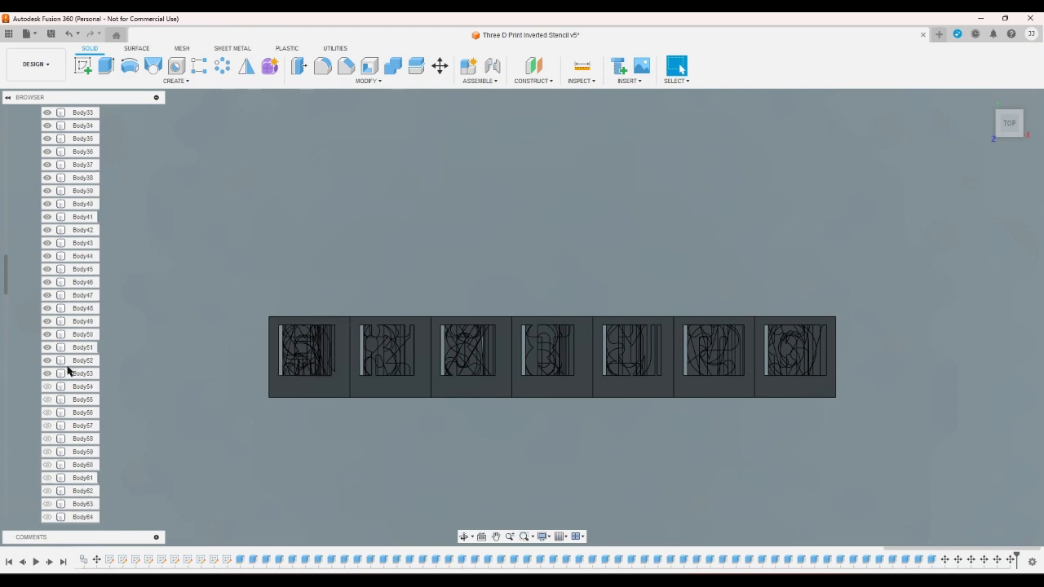
scroll(66, 370, up, 8)
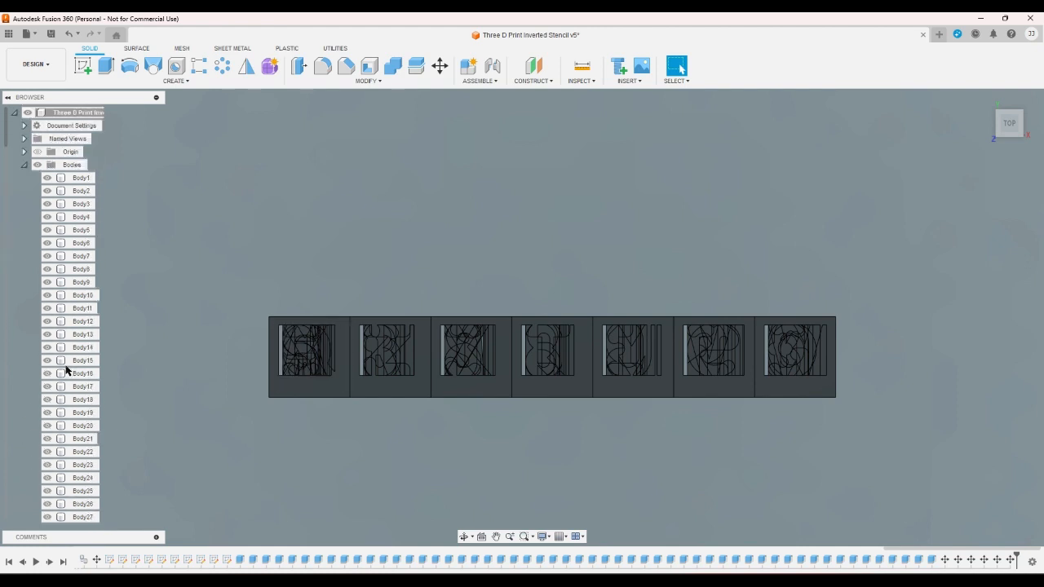
click(84, 269)
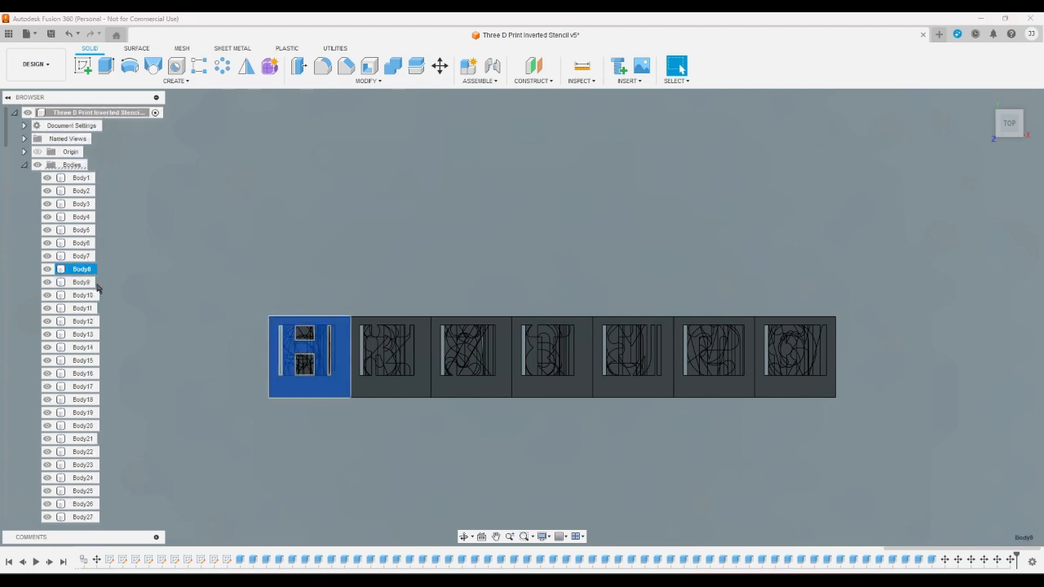
ctrl+click(91, 374)
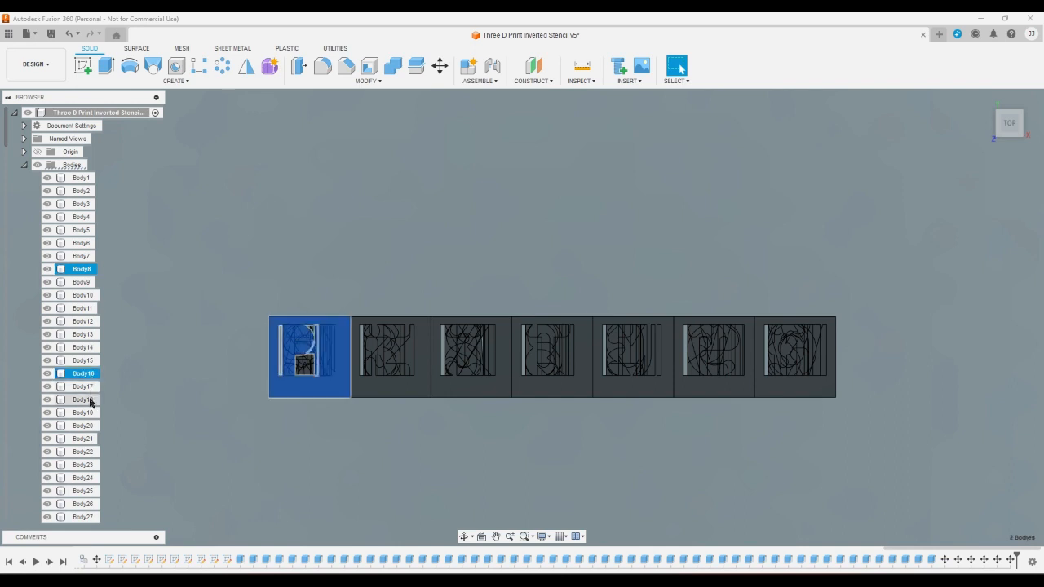
ctrl+click(94, 478)
scroll(98, 459, down, 2)
scroll(98, 458, down, 5)
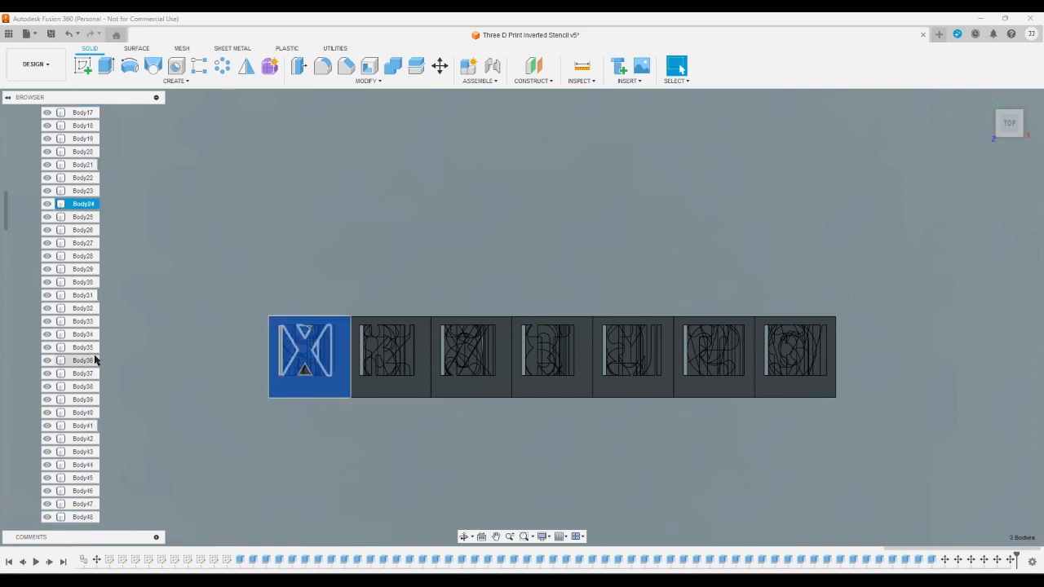
ctrl+click(84, 308)
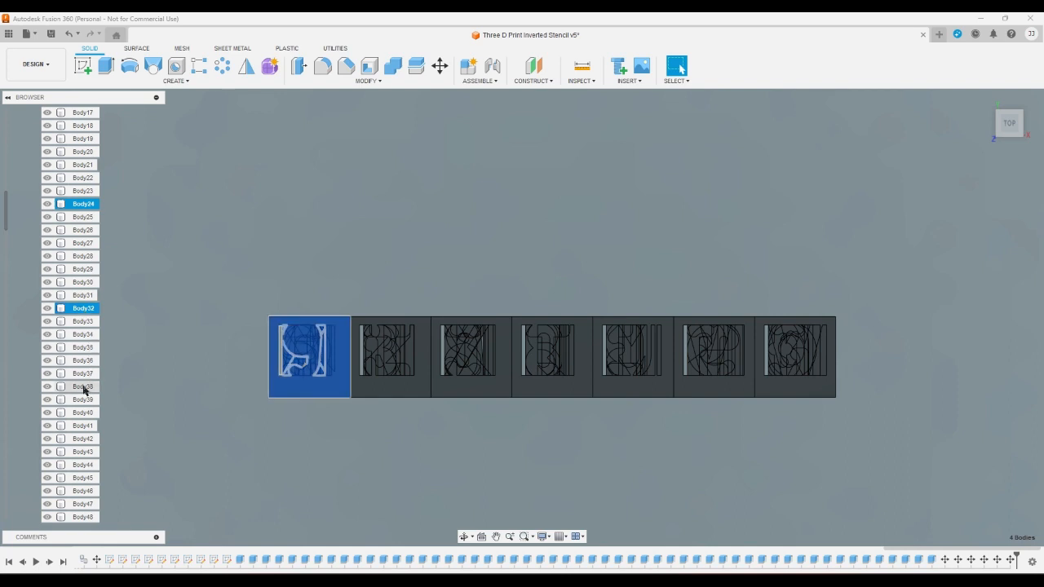
ctrl+click(85, 413)
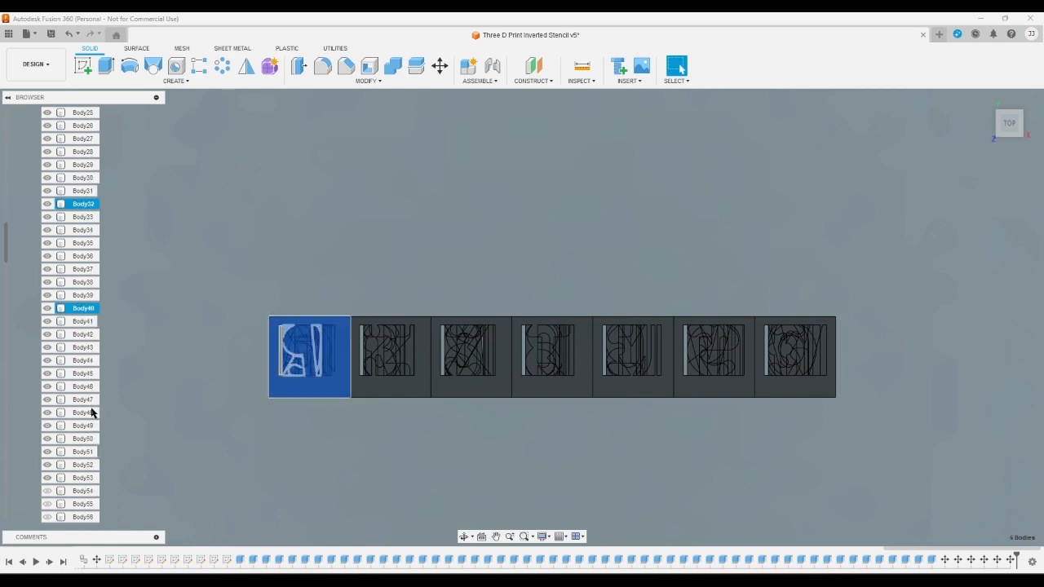
scroll(94, 412, down, 5)
ctrl+click(84, 334)
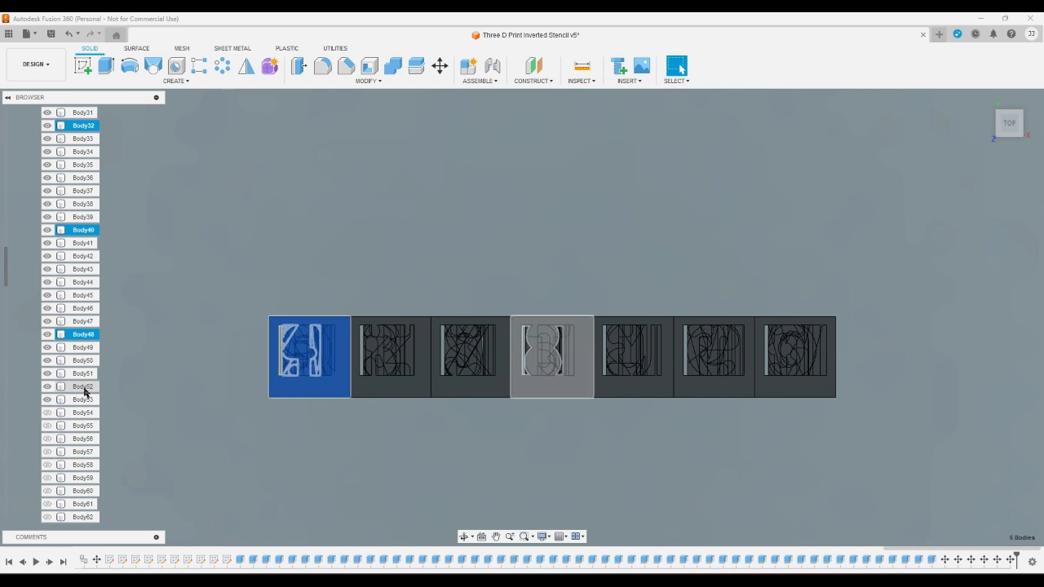
ctrl+click(85, 439)
scroll(93, 424, down, 2)
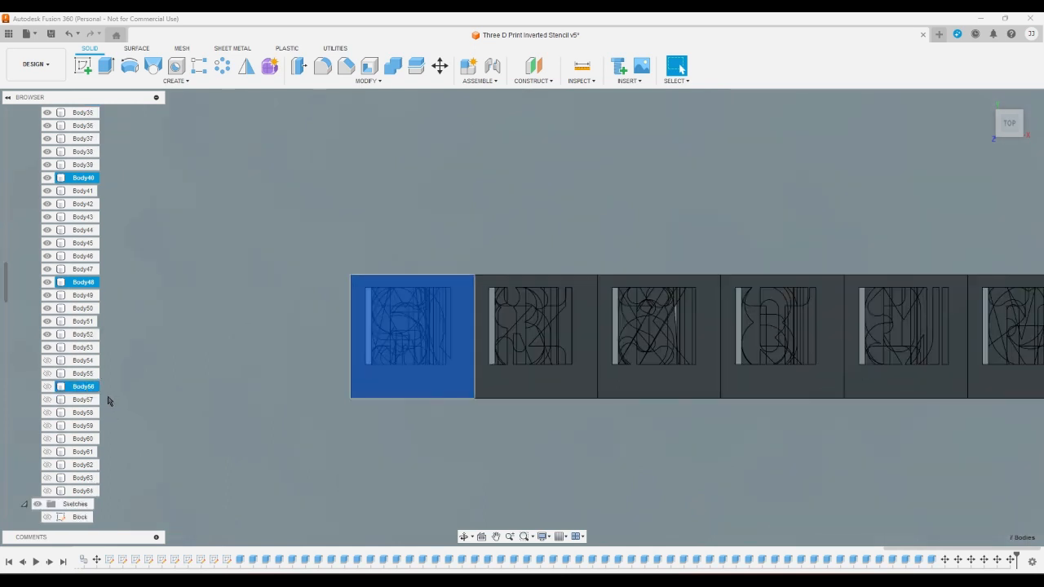
ctrl+click(84, 491)
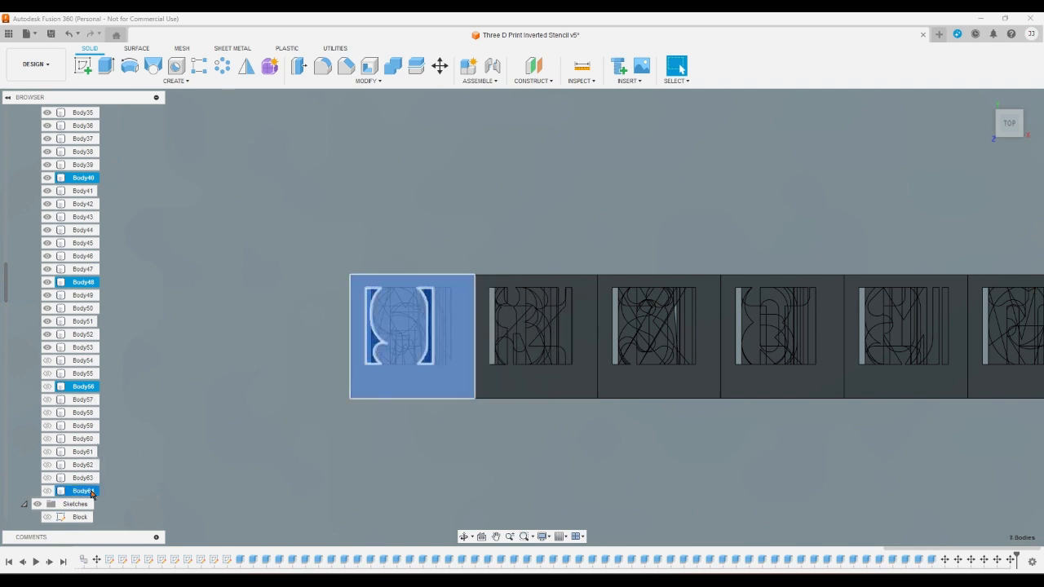
click(439, 65)
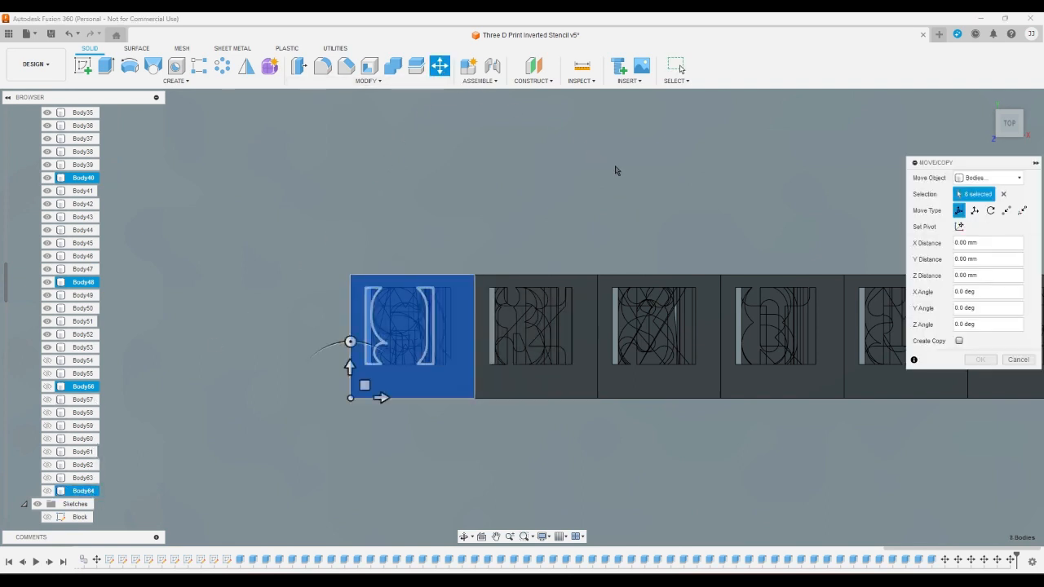
click(989, 245)
text(56)
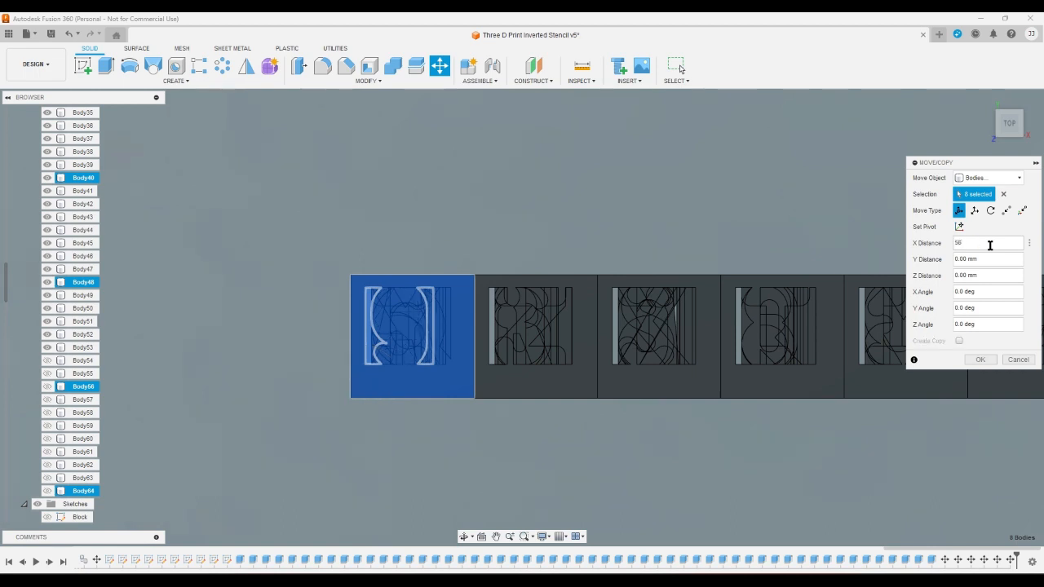
key(Return)
scroll(559, 230, down, 3)
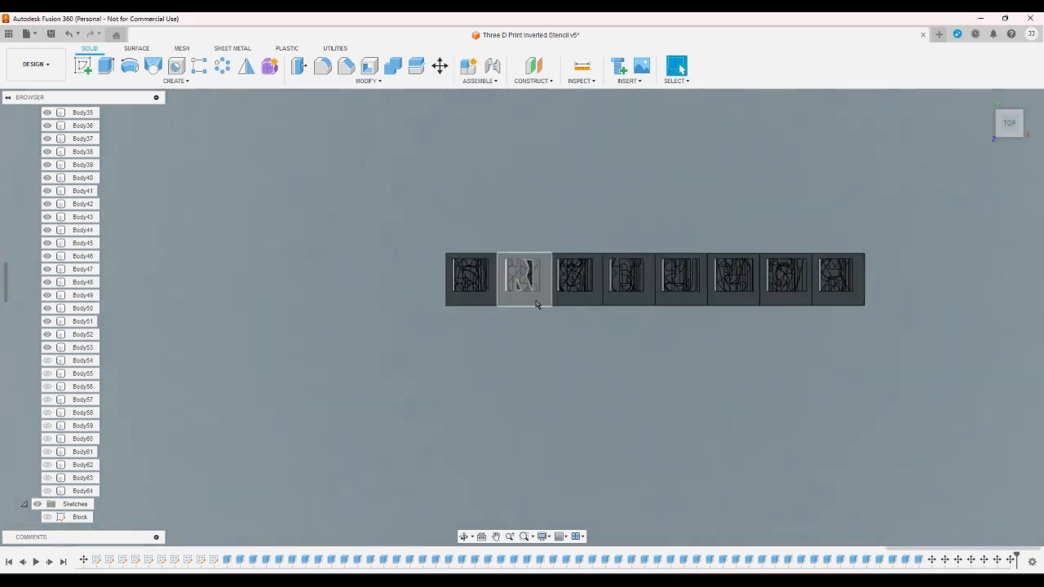
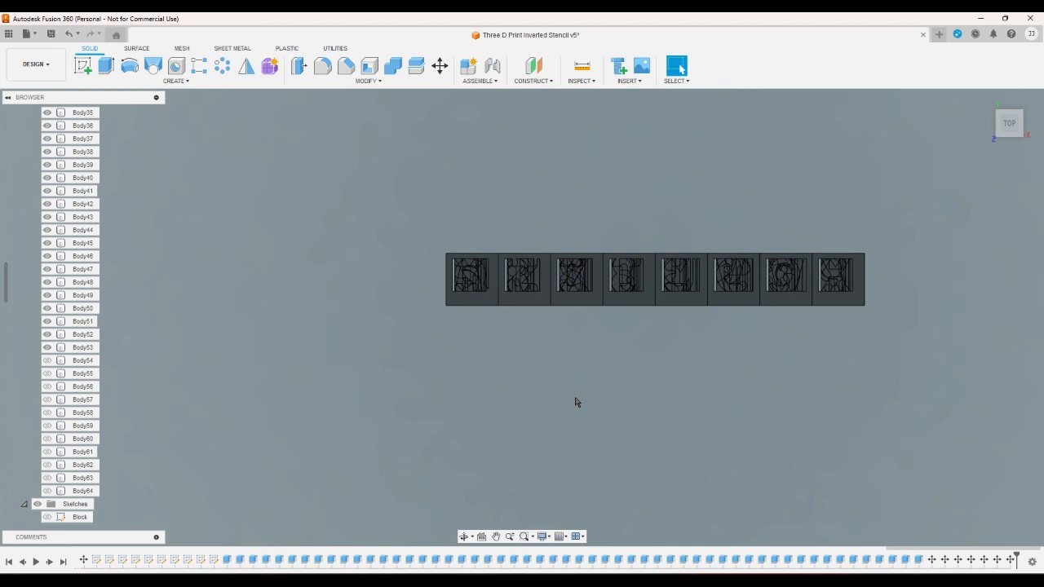
- Move Body9 through Body16 together by -8 mm along the Y axis to form the row below the first
scroll(40, 274, up, 1)
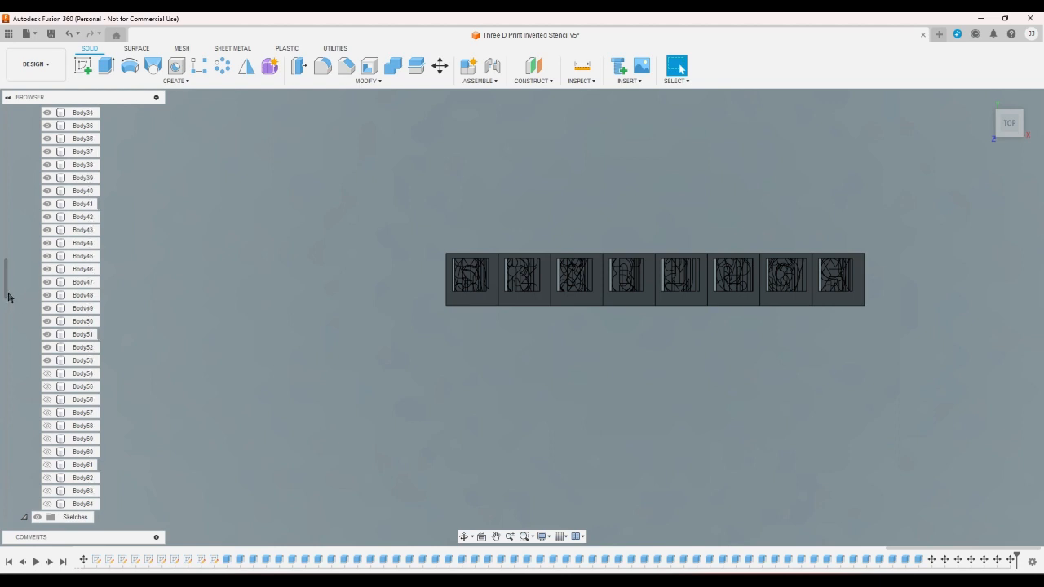
drag(9, 297, 6, 147)
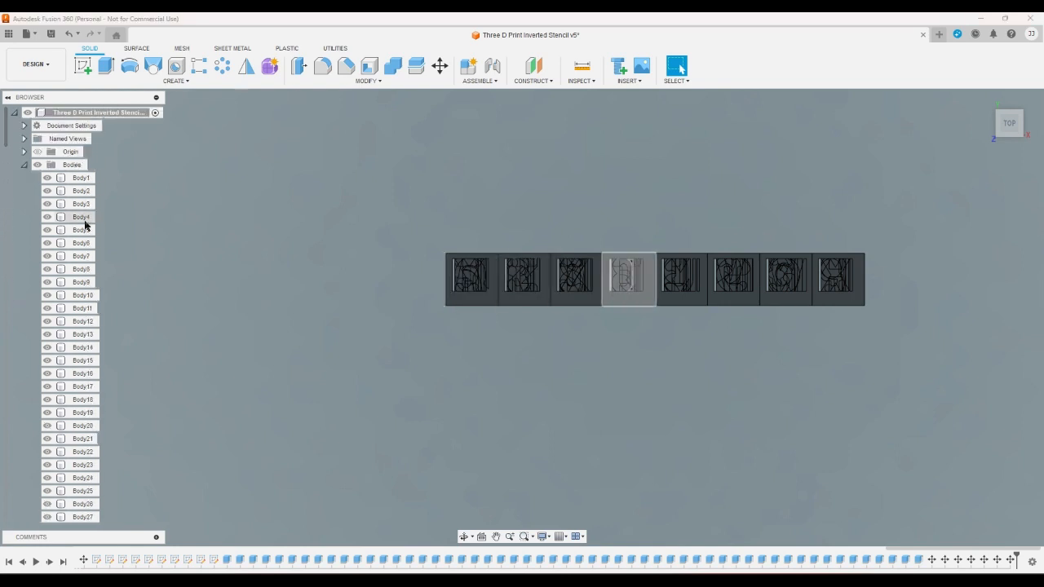
click(84, 283)
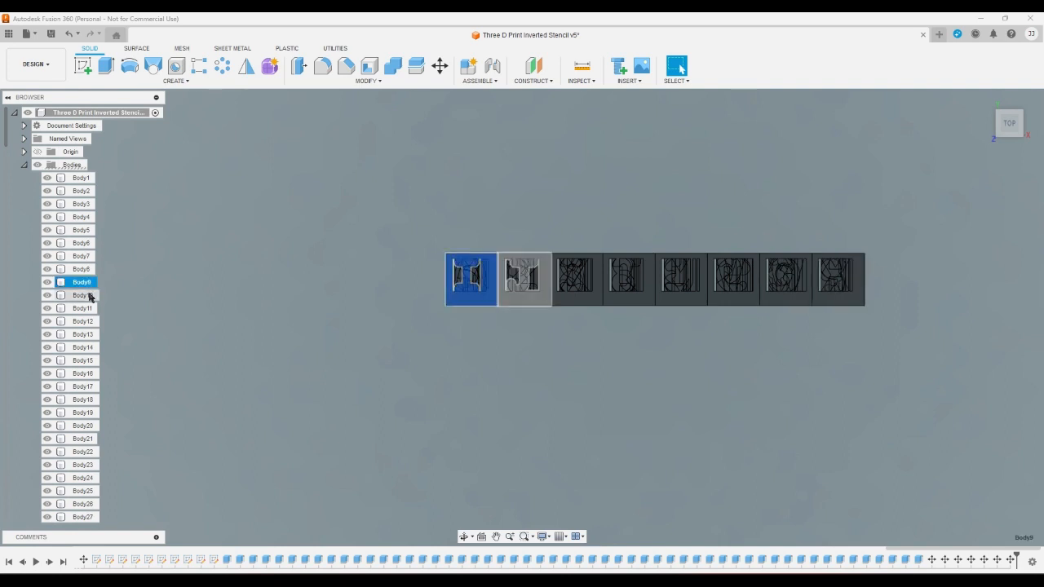
shift+click(95, 373)
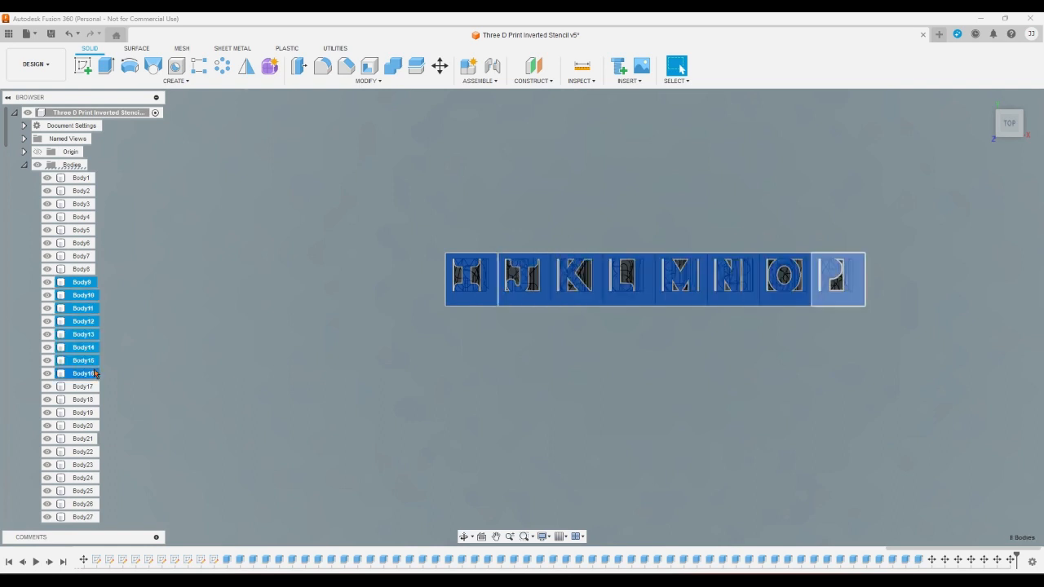
click(439, 67)
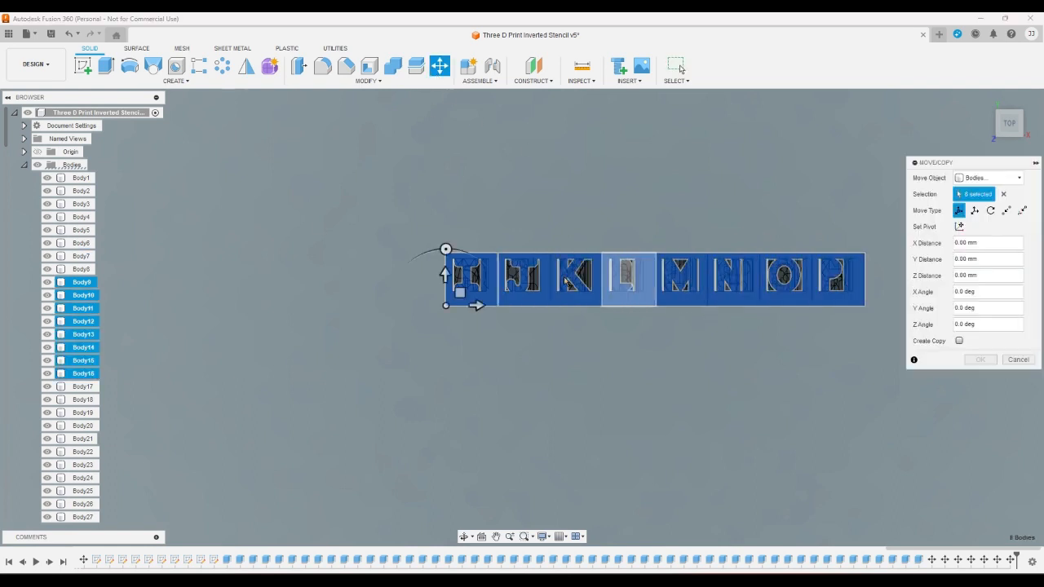
click(444, 276)
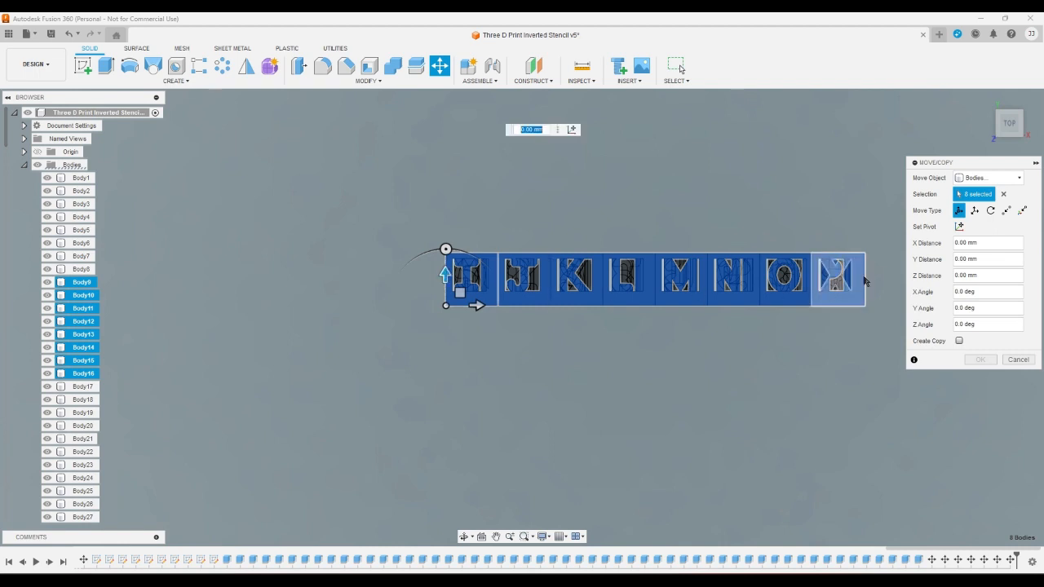
text(-8)
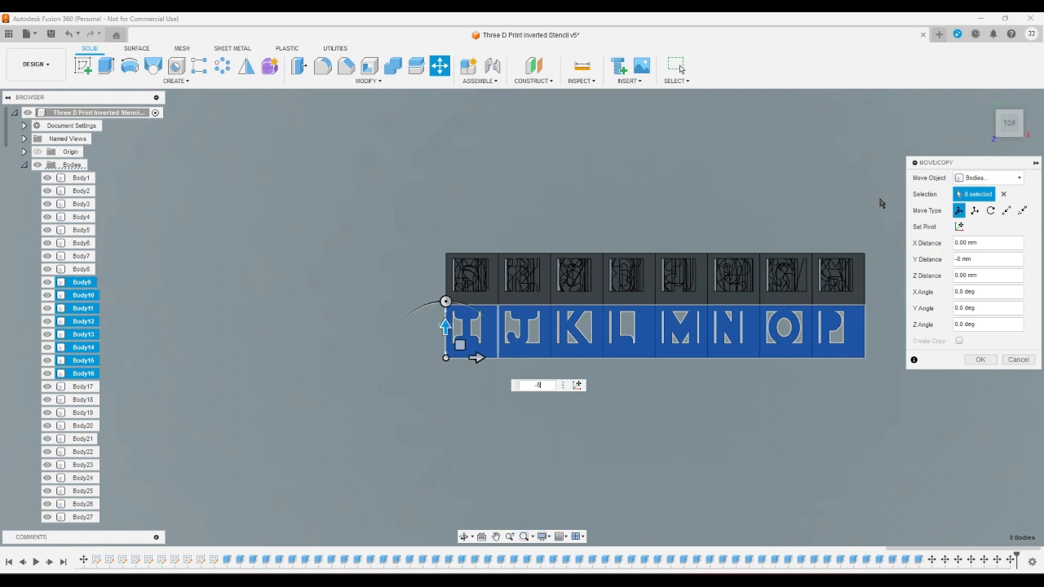
key(Return)
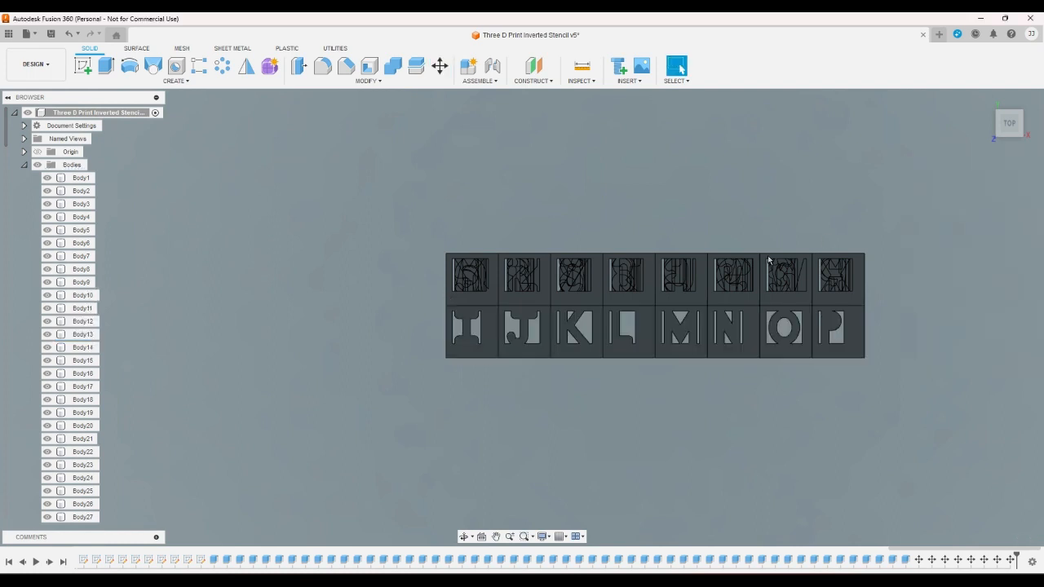
- Move Body17 through Body24 together by -16 mm along the Y axis
click(83, 386)
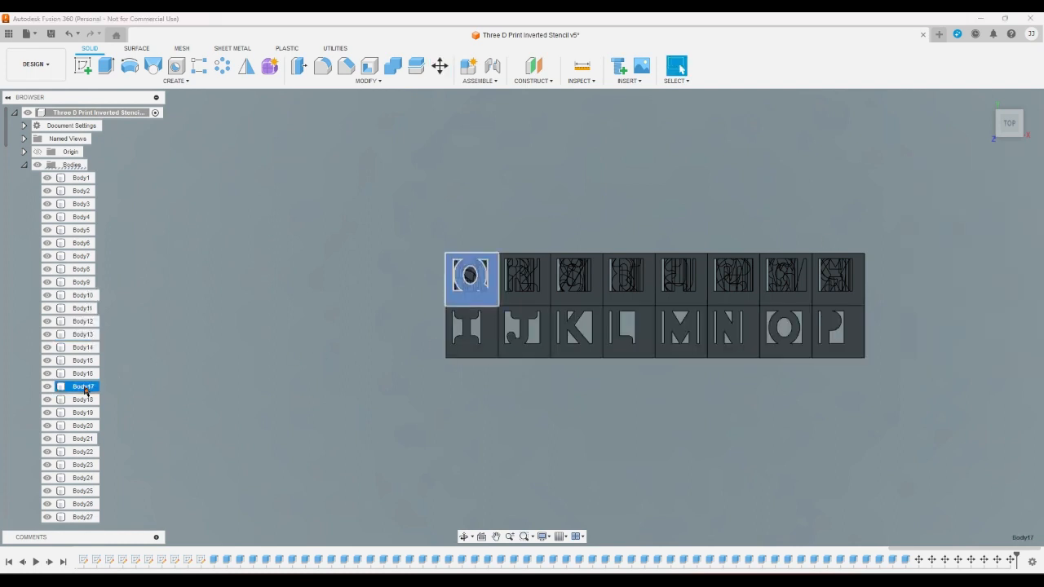
shift+click(85, 480)
click(440, 65)
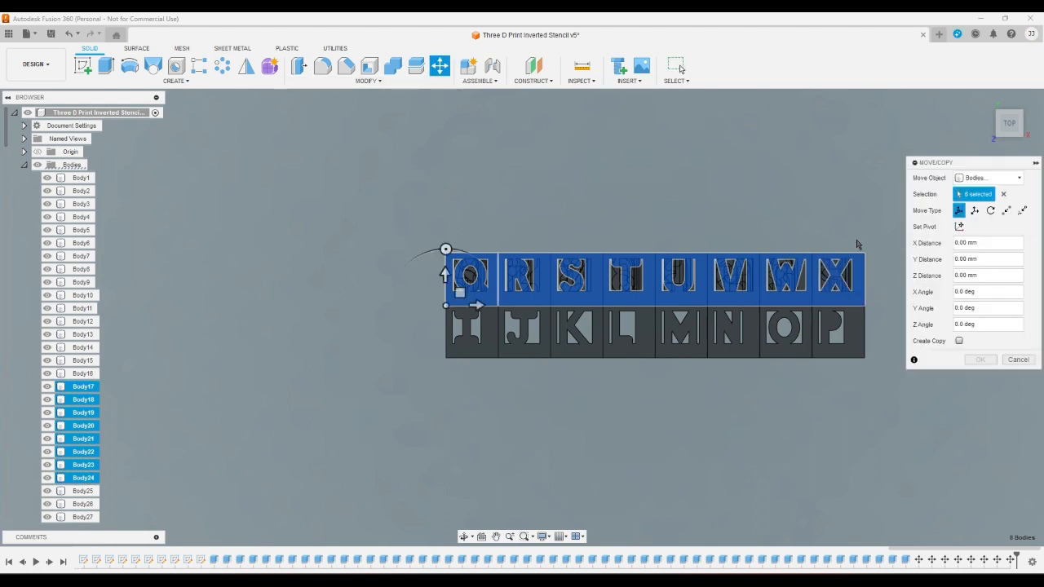
double_click(997, 259)
text(-10)
key(Return)
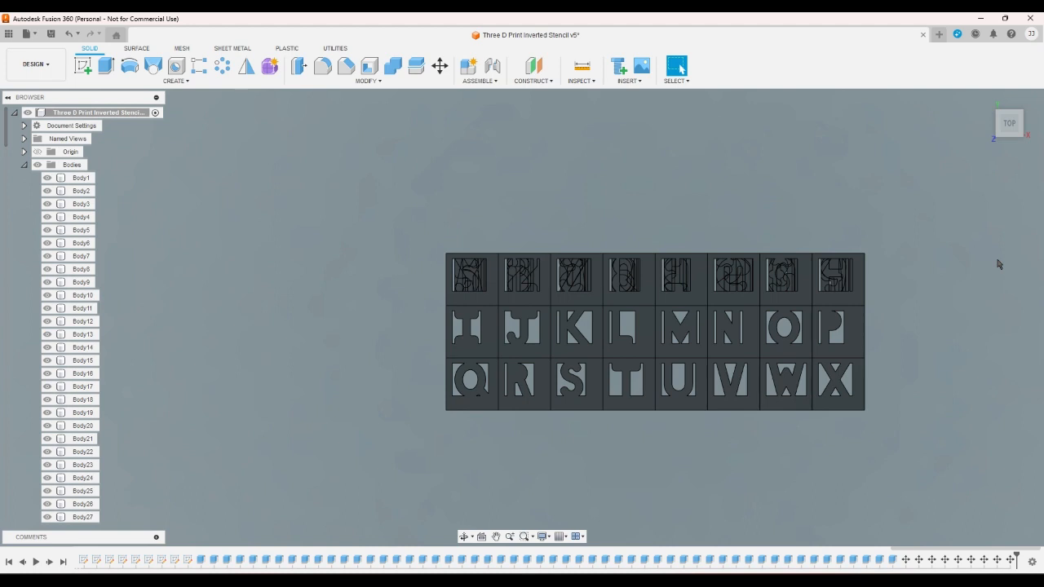
- Move Body25 through Body32 together by -24 mm along the Y axis
click(83, 490)
scroll(82, 485, down, 5)
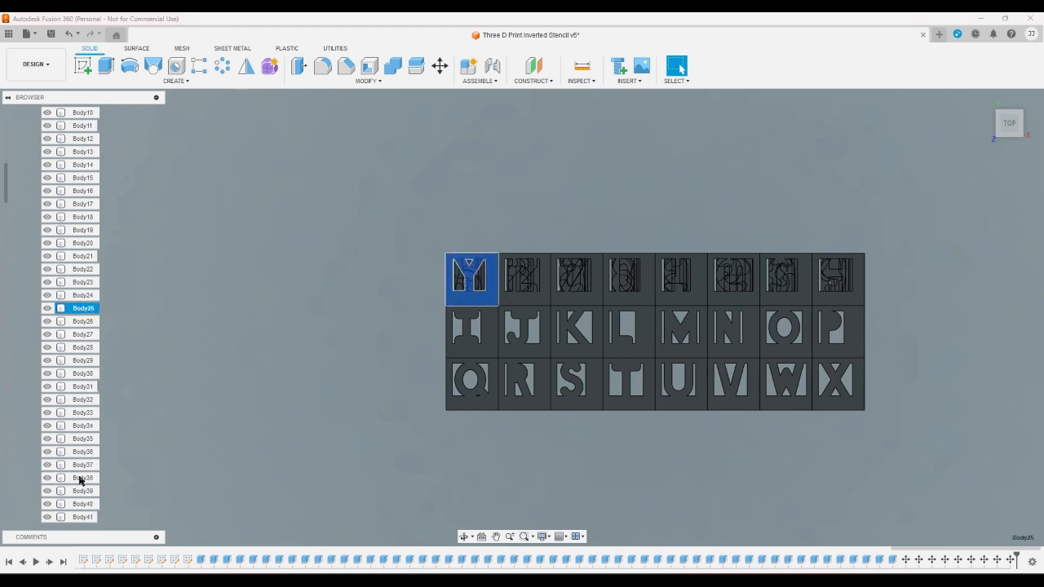
shift+click(87, 401)
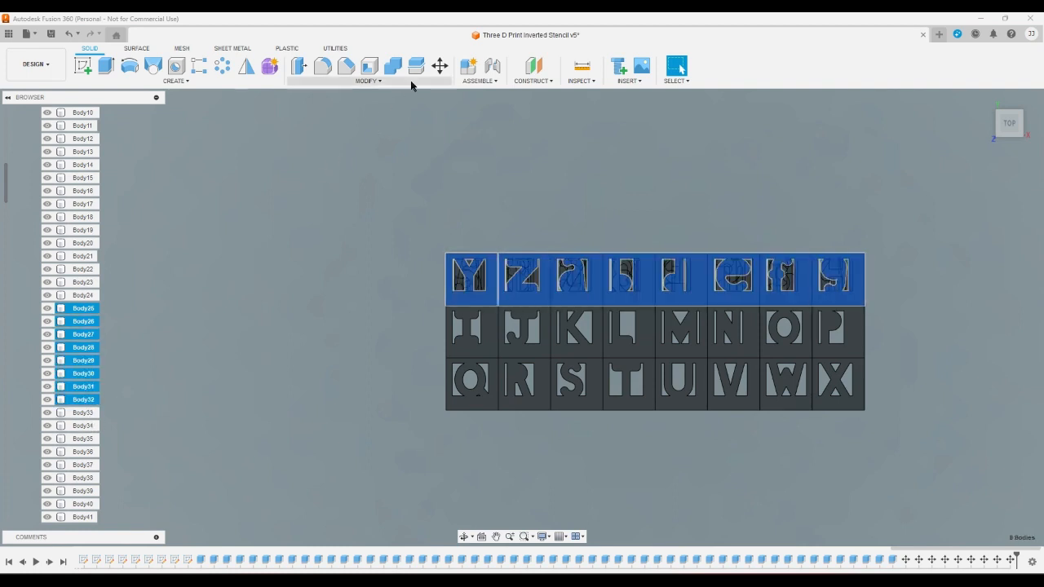
click(439, 65)
click(1000, 257)
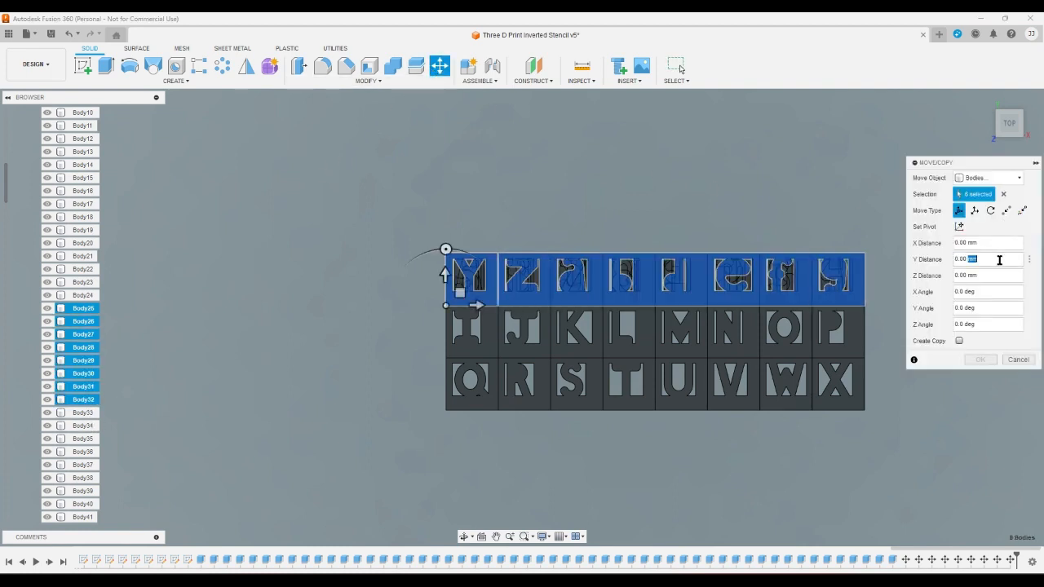
text(-24)
key(Return)
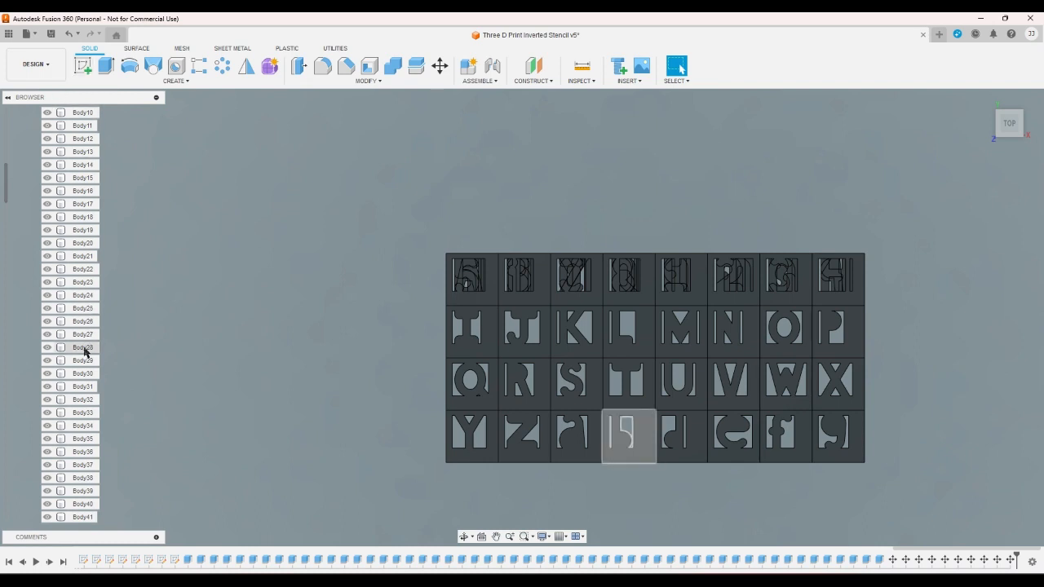
- Move Body33 through Body40 together by -32 mm along the Y axis
click(84, 413)
shift+click(83, 504)
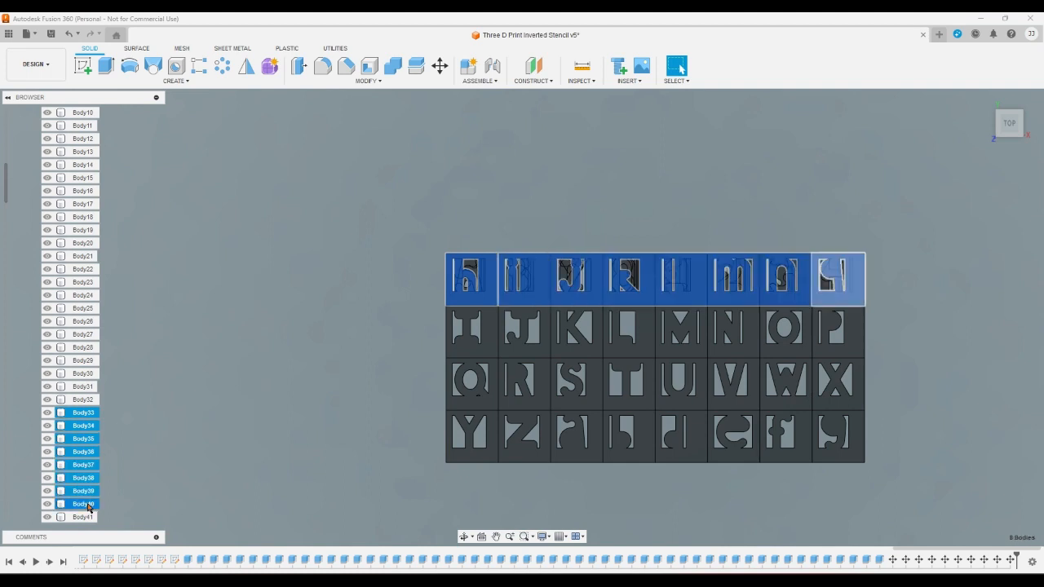
click(440, 67)
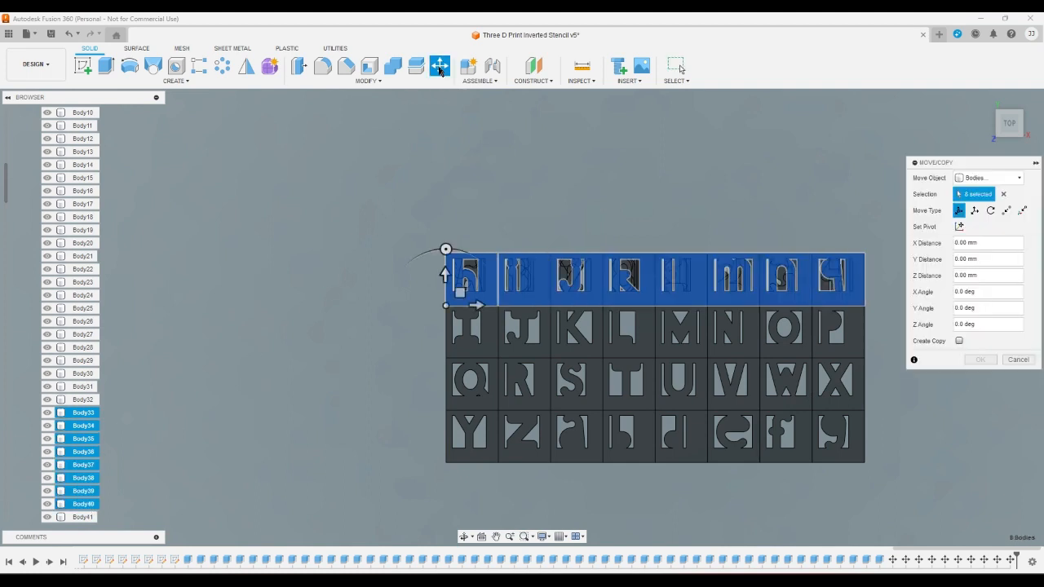
click(985, 259)
text(-)
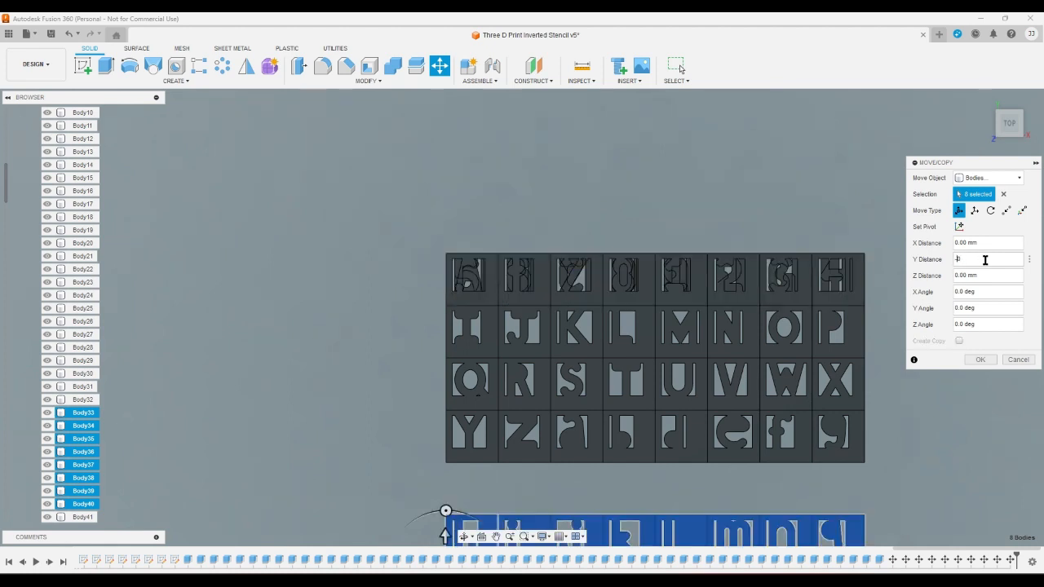
key(BackSpace)
text(32)
key(Return)
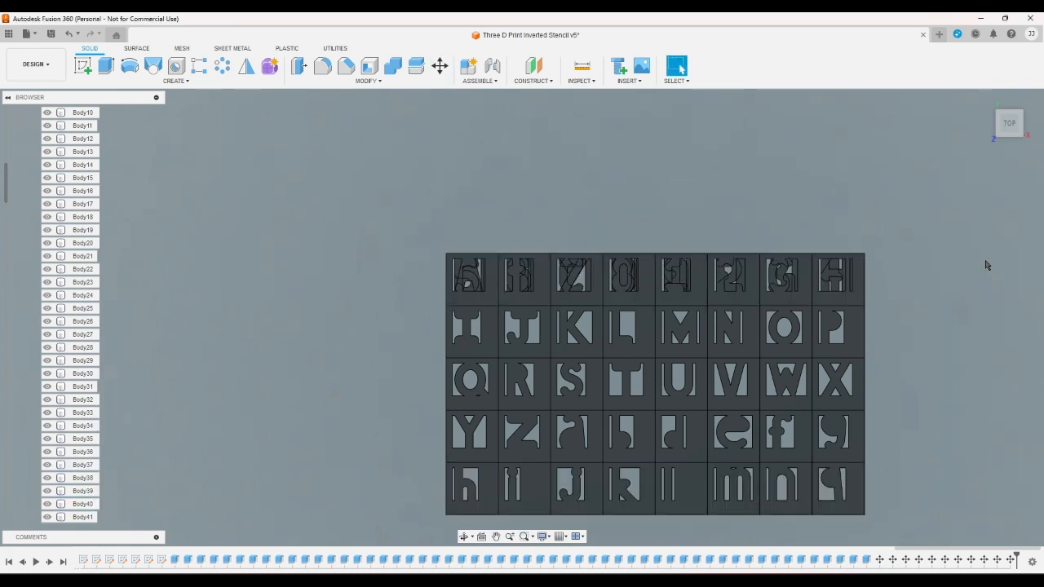
- Move Body41 through Body48 together by -40 mm along the Y axis
click(97, 517)
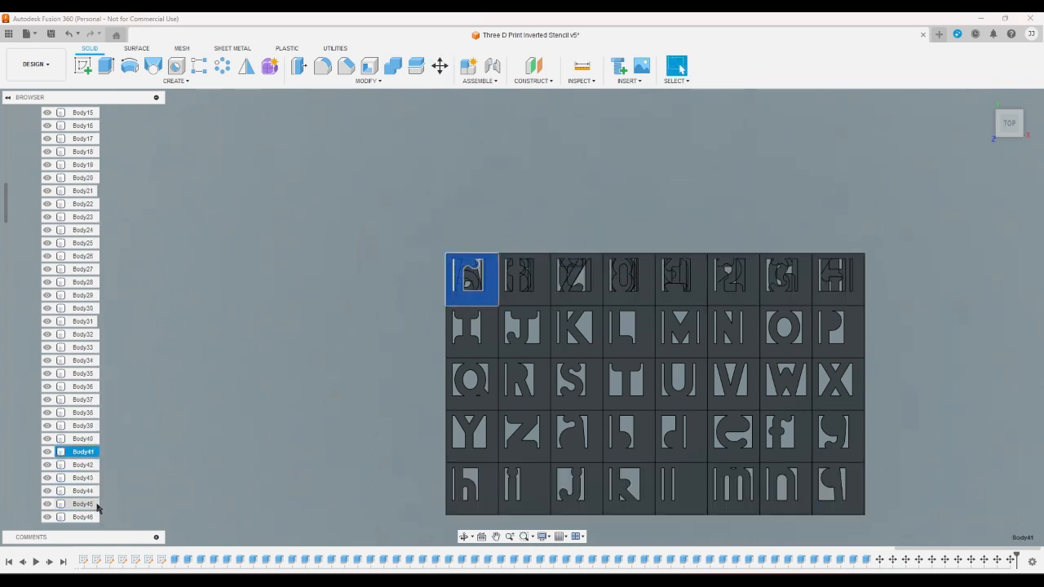
scroll(99, 499, down, 3)
shift+click(94, 478)
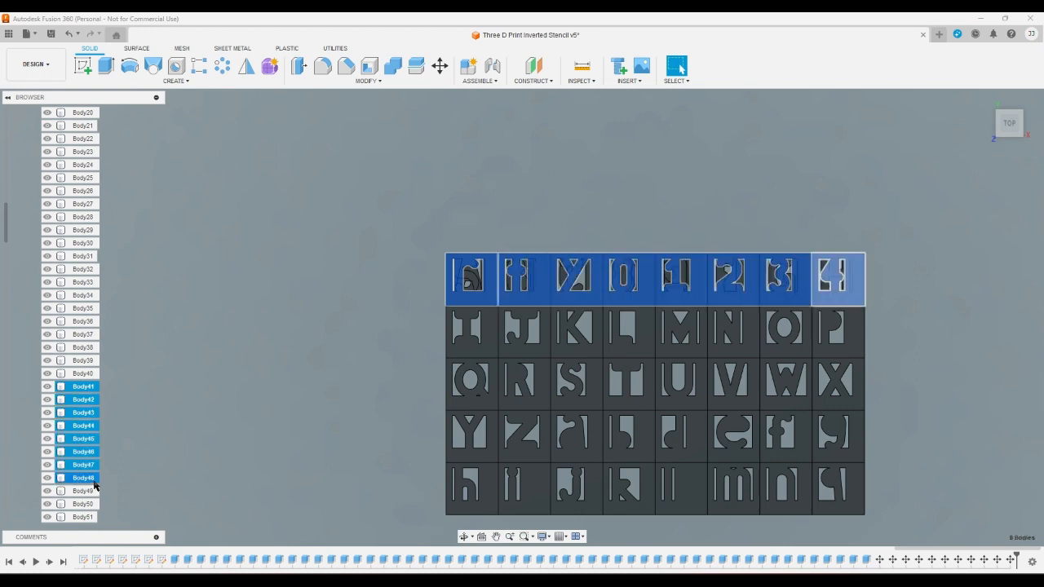
click(439, 69)
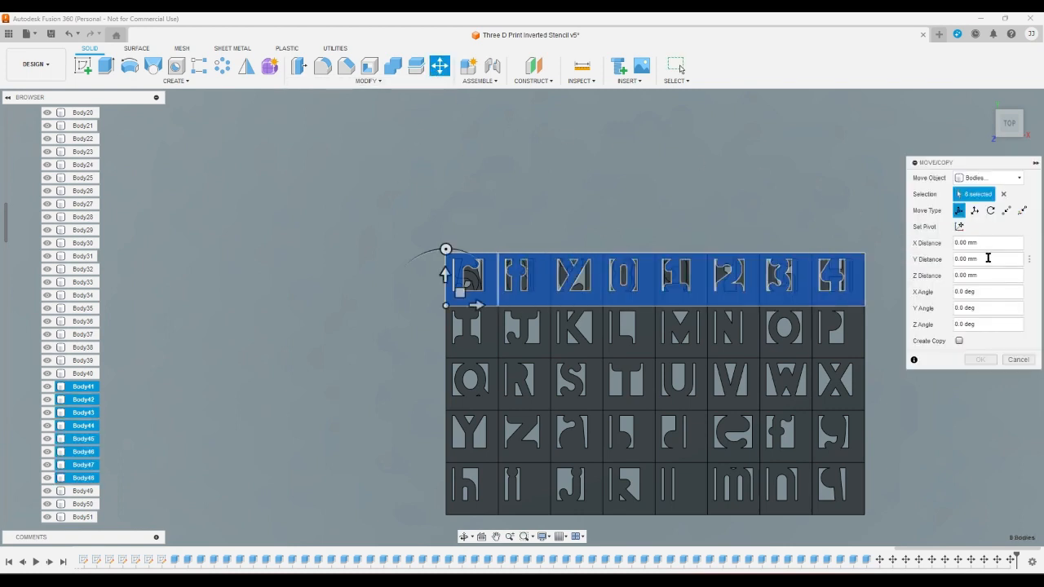
click(988, 259)
text(-40)
key(Return)
- Move Body49 through Body56, including the hidden bodies, together by -48 mm along the Y axis
scroll(400, 301, down, 2)
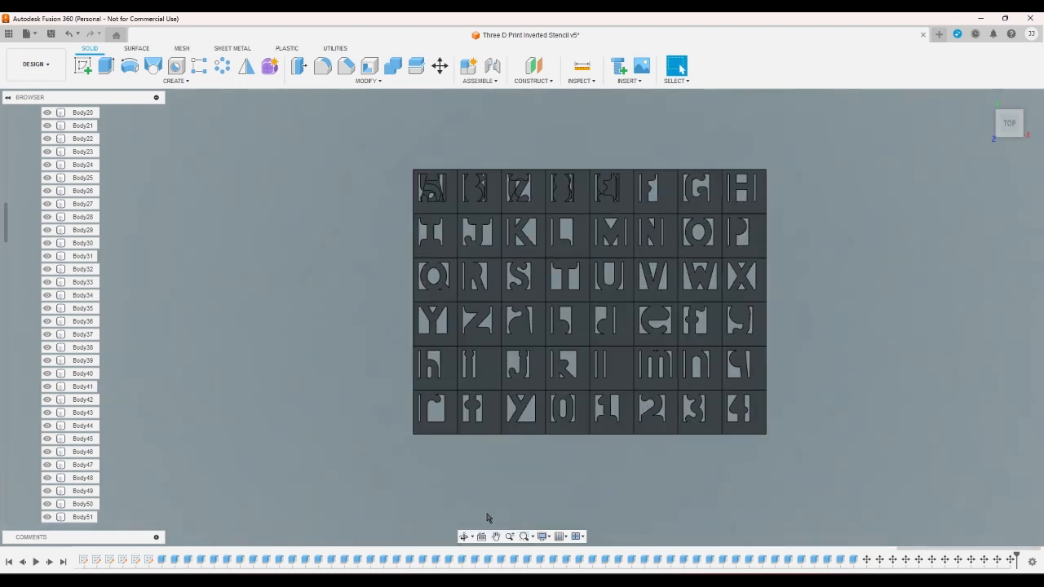
click(93, 491)
scroll(95, 457, down, 1)
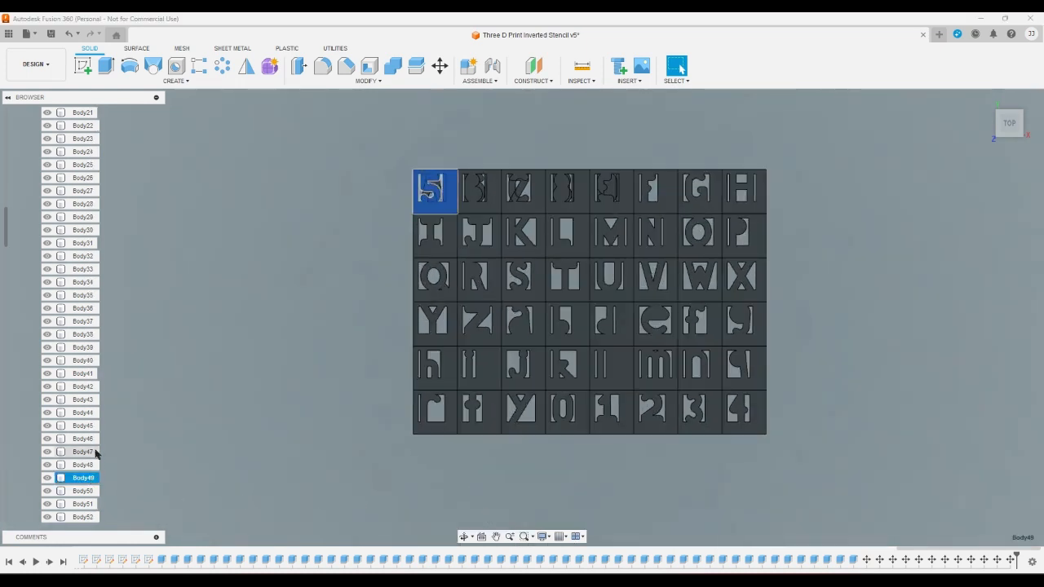
scroll(96, 454, down, 3)
shift+click(85, 478)
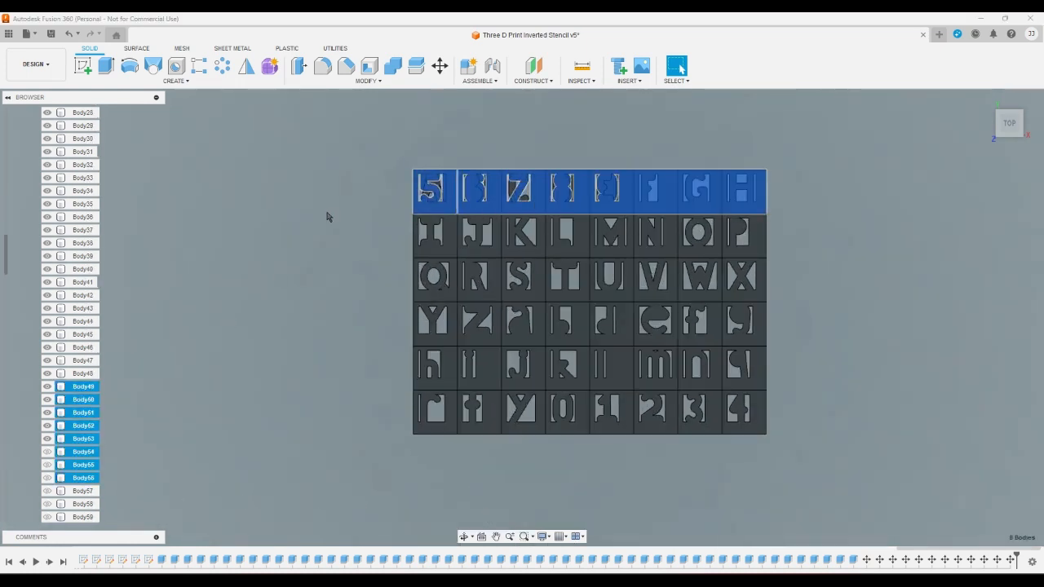
click(441, 66)
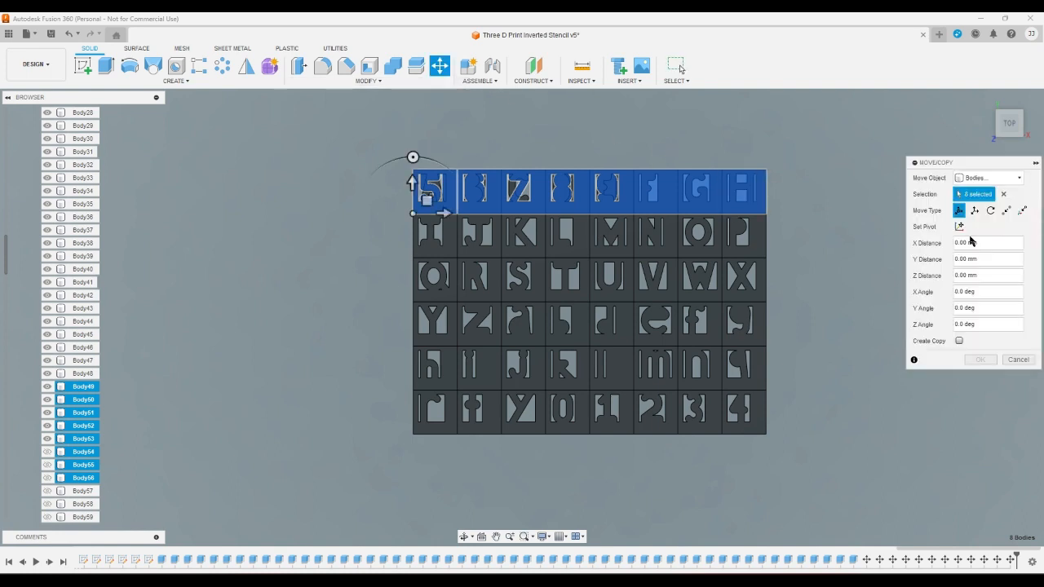
triple_click(995, 258)
text(-40)
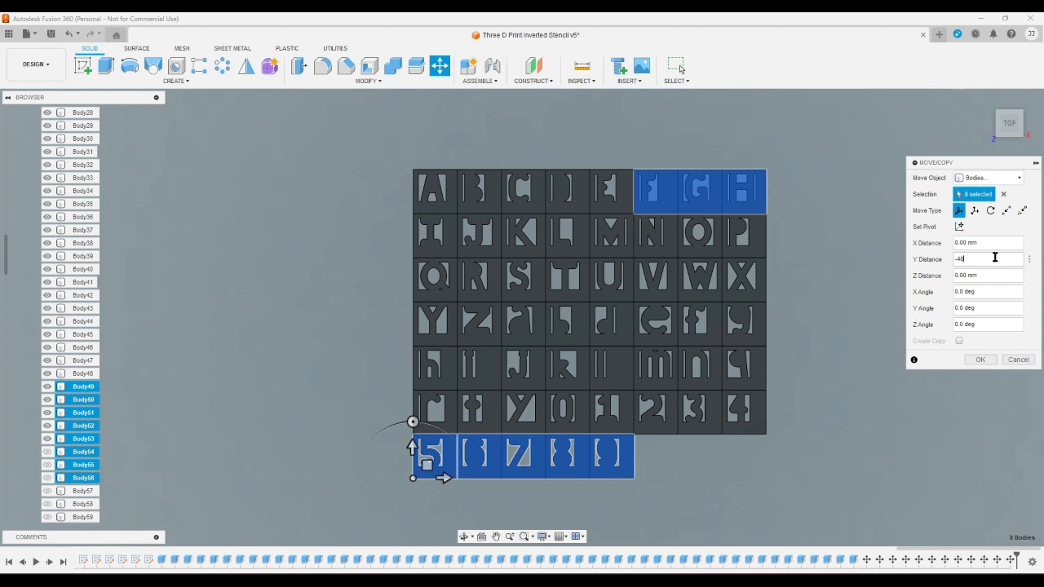
key(Return)
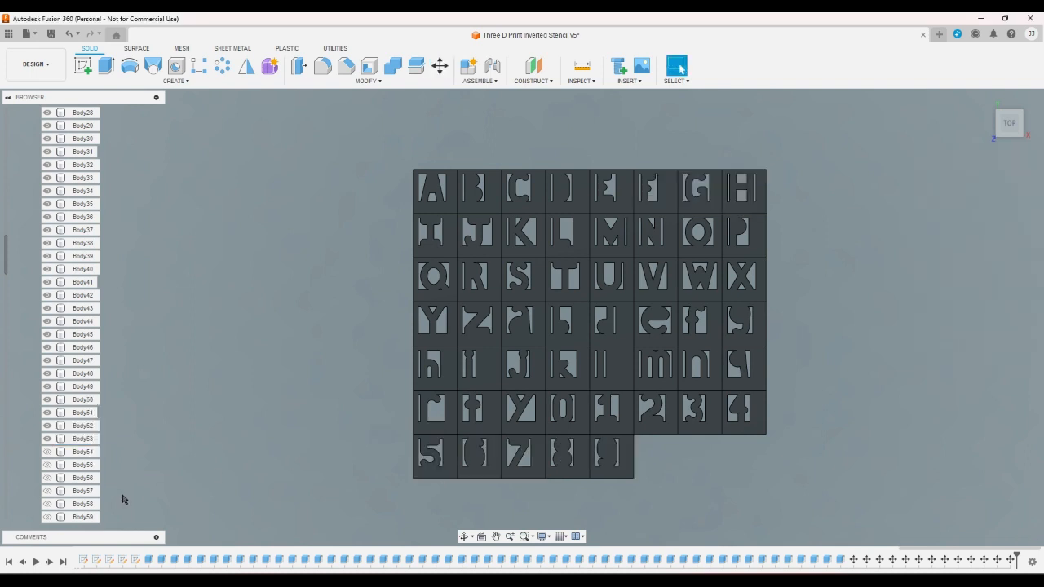
- Move the hidden bodies Body57 through Body64 together by -56 mm along the Y axis
click(92, 492)
scroll(94, 499, down, 1)
scroll(93, 499, down, 4)
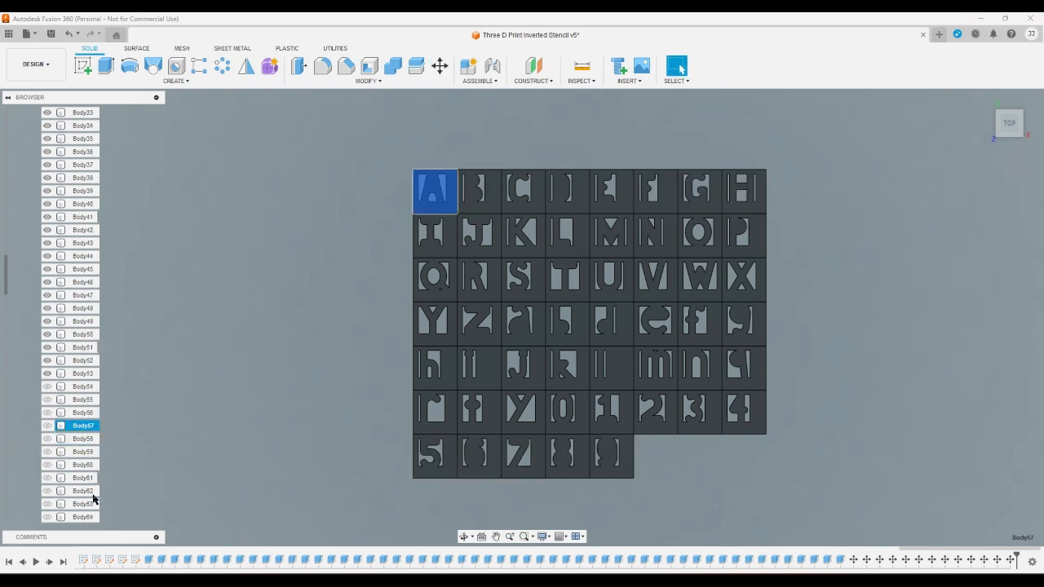
shift+click(92, 479)
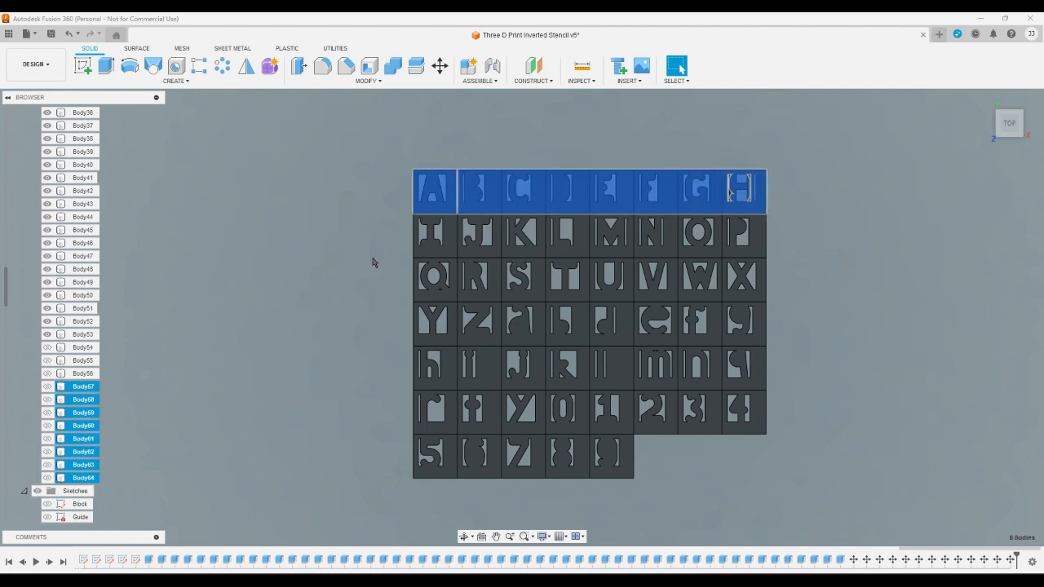
click(440, 67)
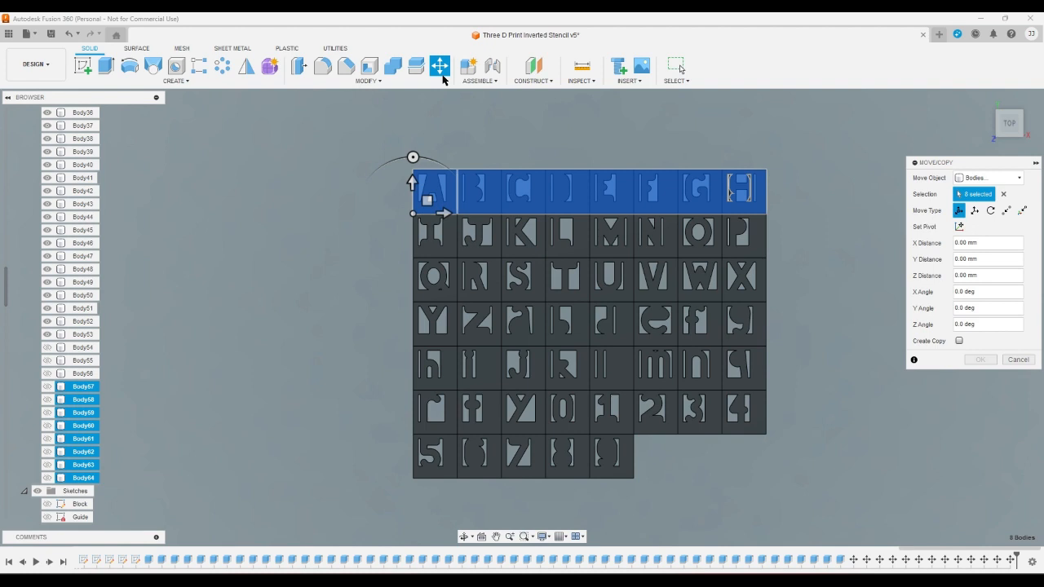
triple_click(995, 257)
text(-56)
key(Return)
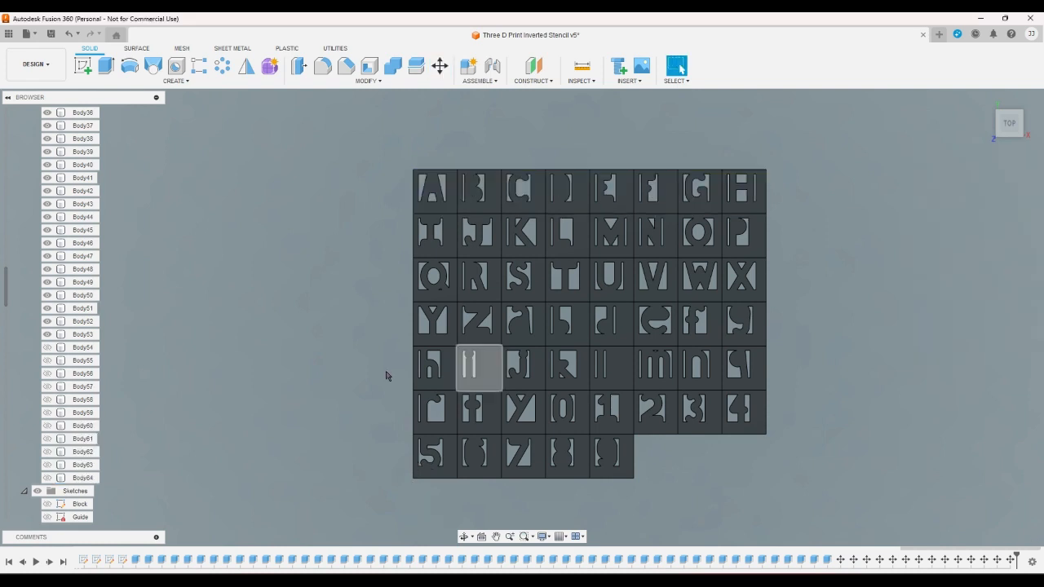
- Show the hidden bodies Body54 through Body64 in the grid
click(46, 477)
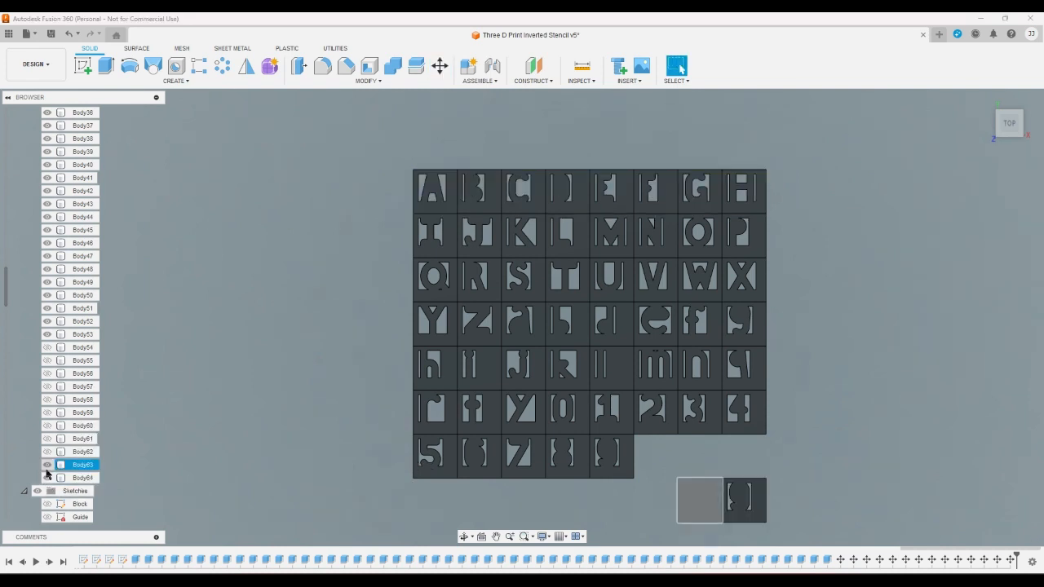
click(47, 465)
click(47, 451)
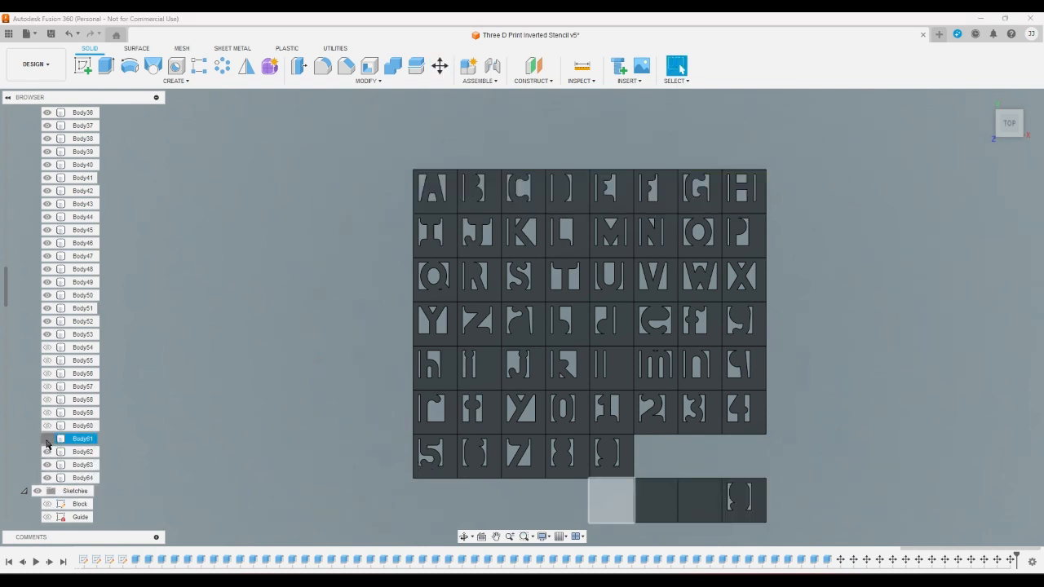
click(47, 439)
click(47, 426)
click(47, 413)
click(47, 399)
click(47, 387)
click(46, 373)
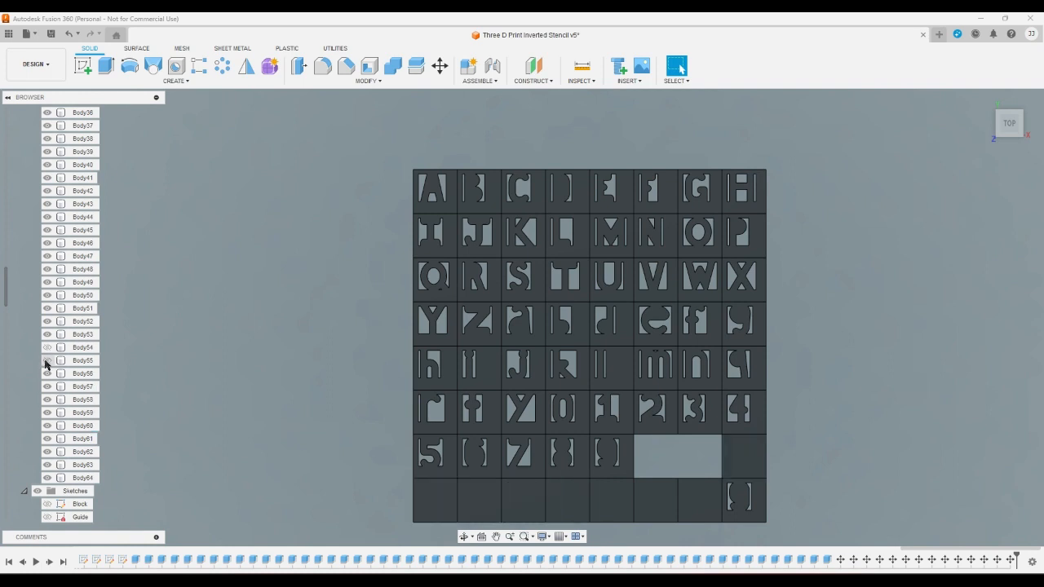
click(46, 360)
click(47, 348)
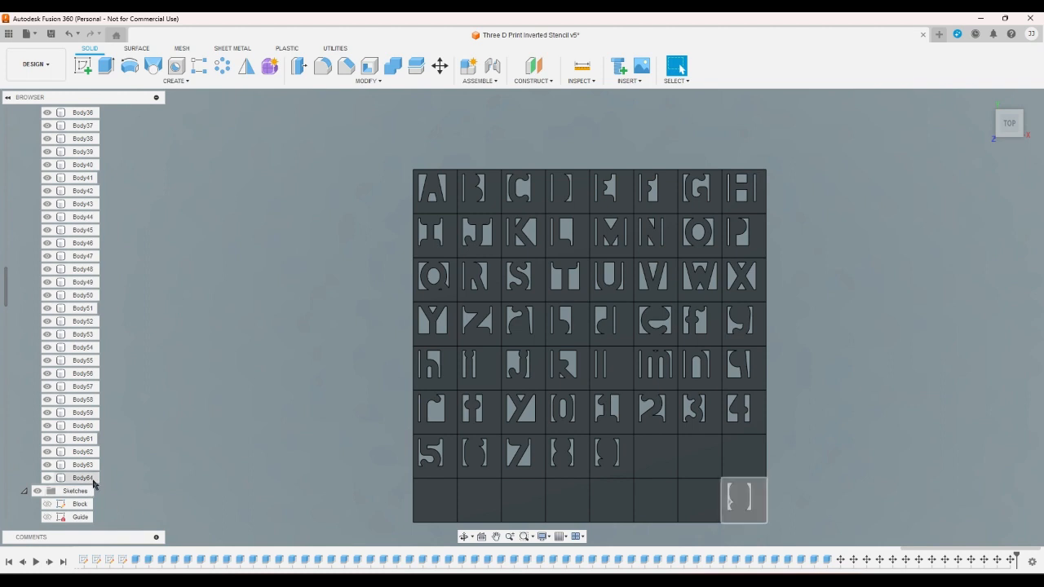
click(83, 478)
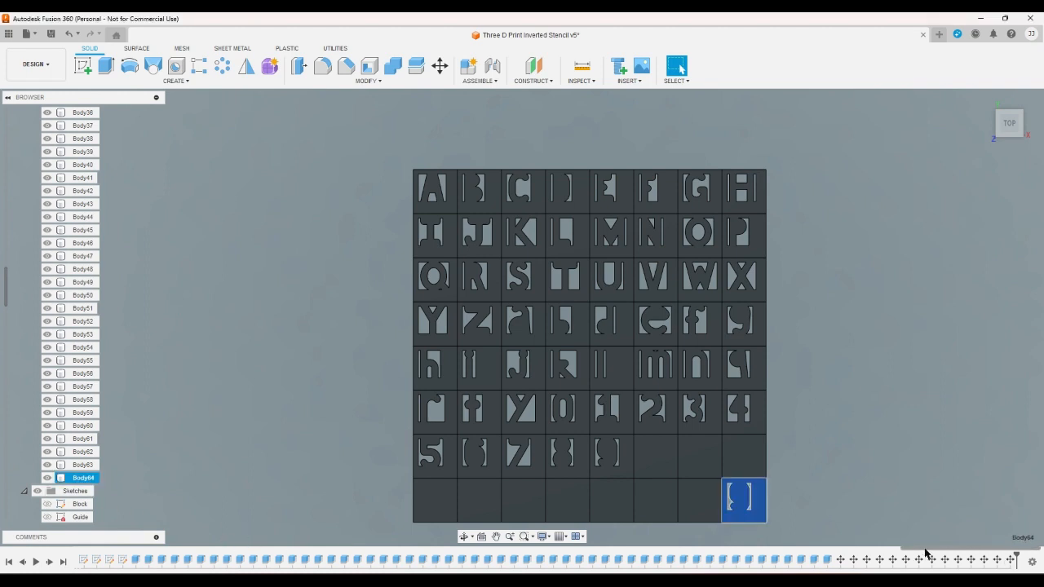
drag(926, 553, 49, 550)
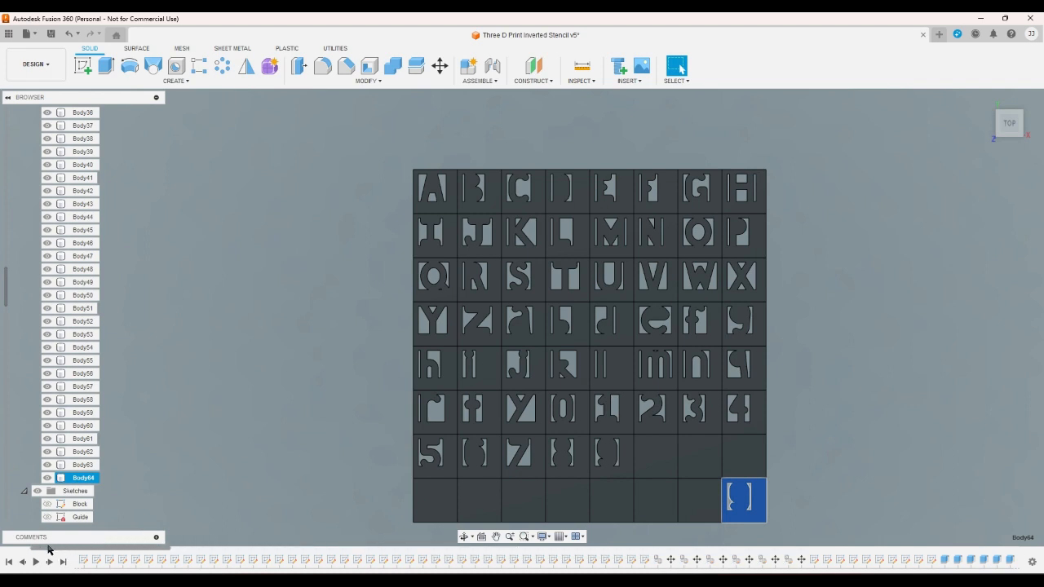
click(290, 520)
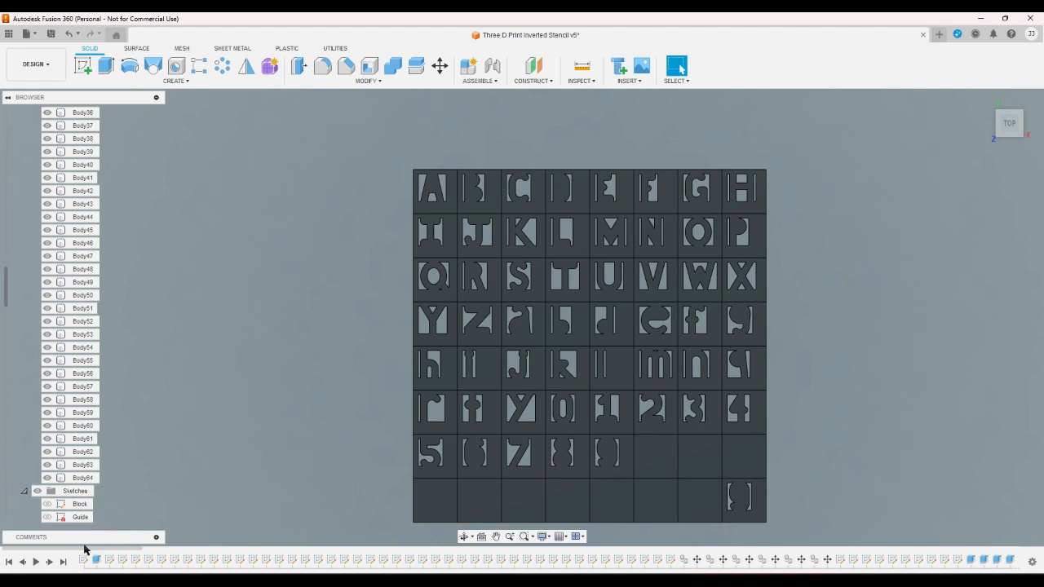
mouse_move(87, 550)
mouse_down()
mouse_move(286, 559)
mouse_move(1016, 553)
mouse_up()
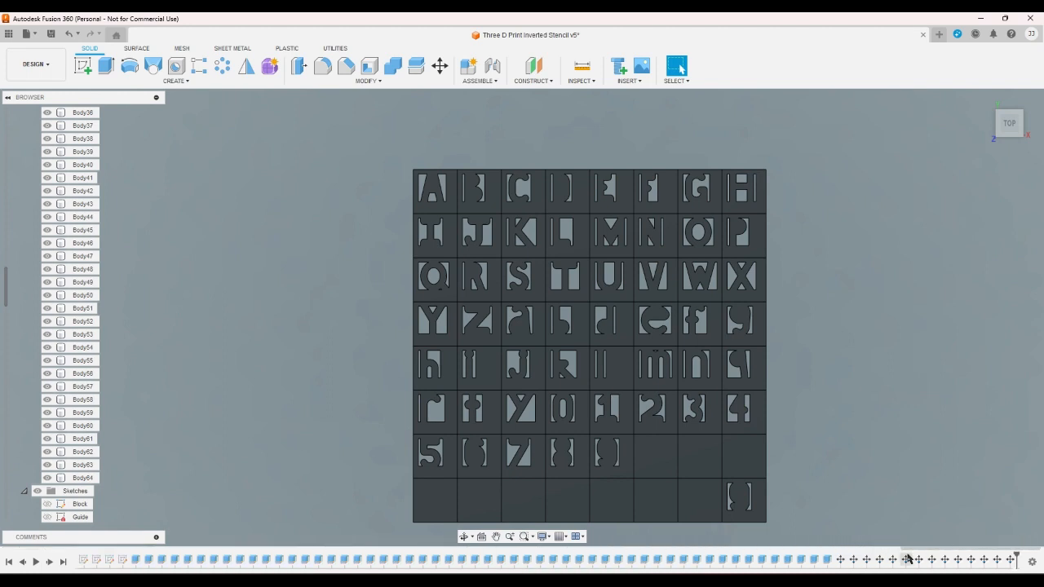
click(827, 559)
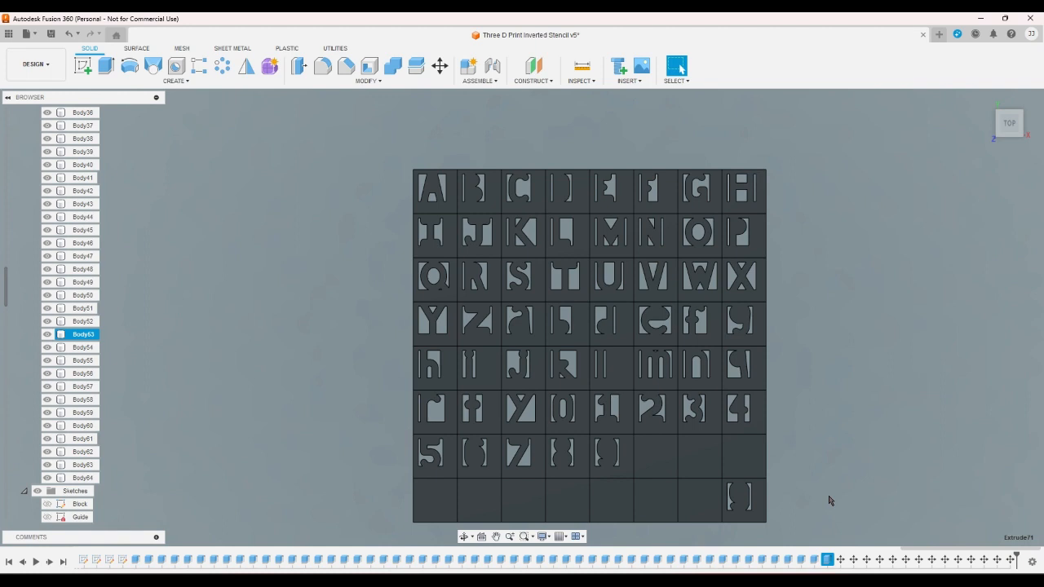
double_click(827, 560)
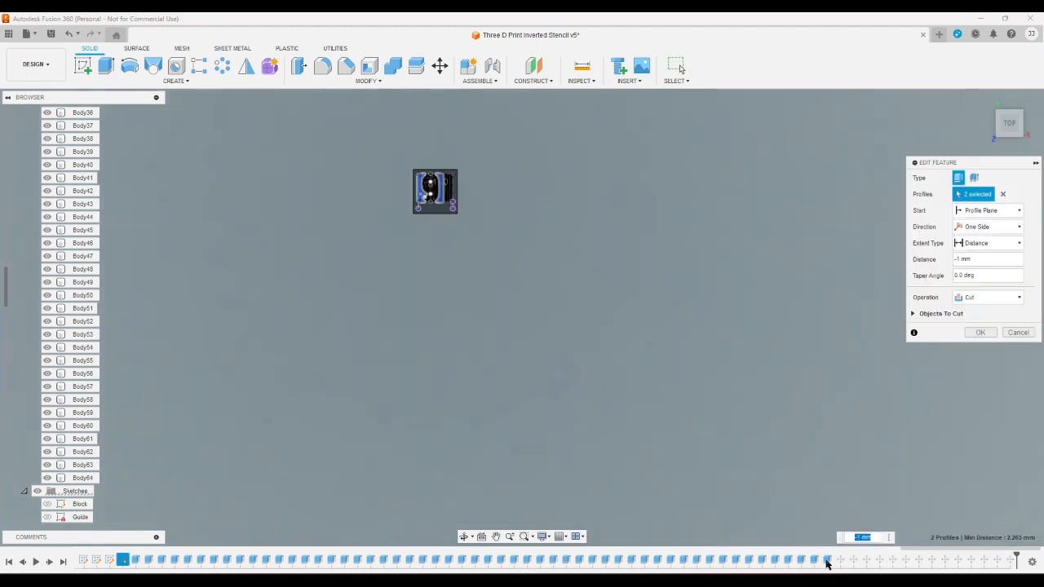
click(1012, 334)
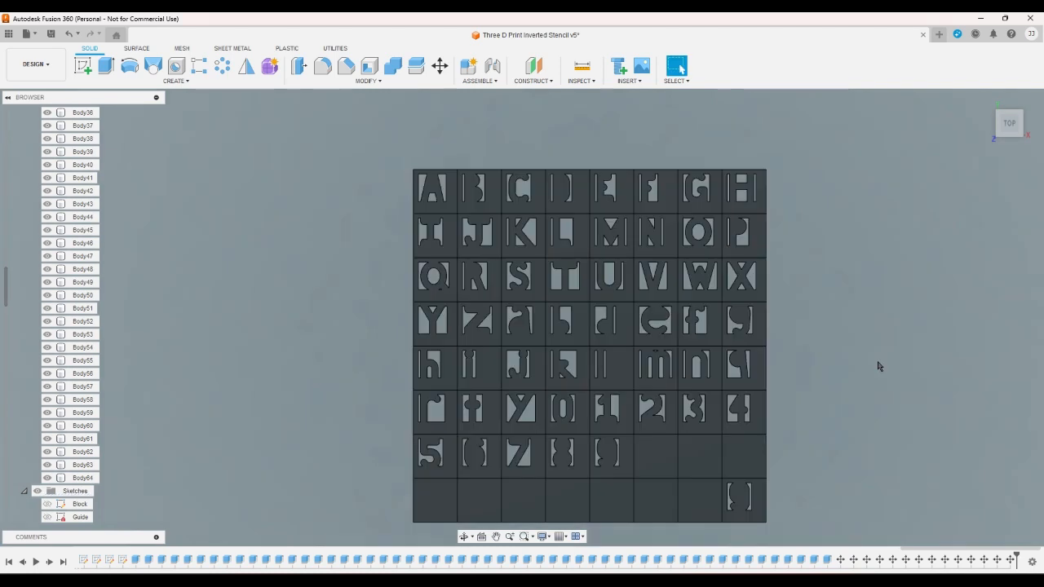
- Create a sketch on the face of Body64, project the whole face into it, and finish the sketch
mouse_move(984, 101)
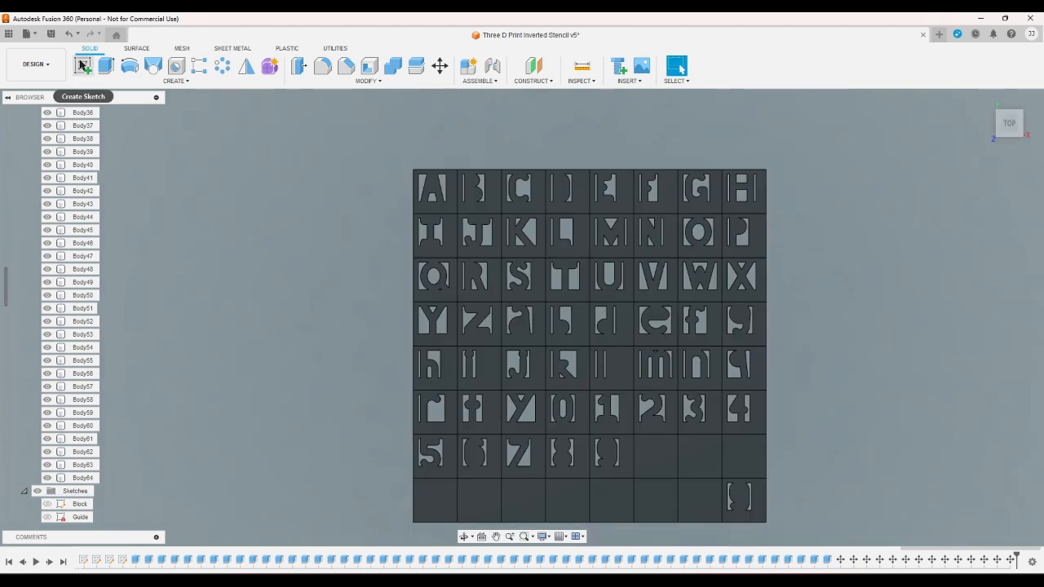
click(81, 65)
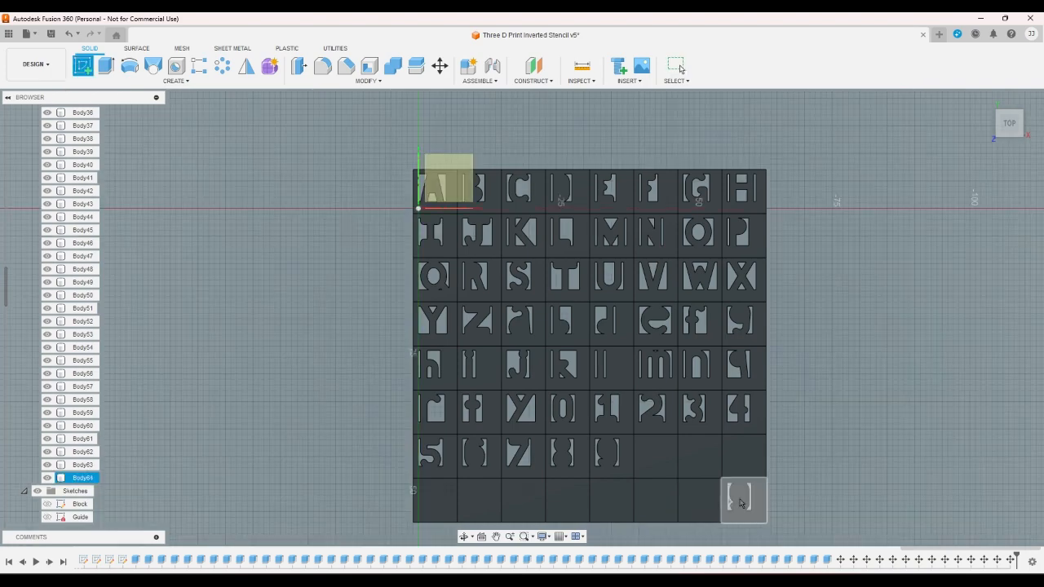
click(758, 502)
scroll(360, 263, down, 5)
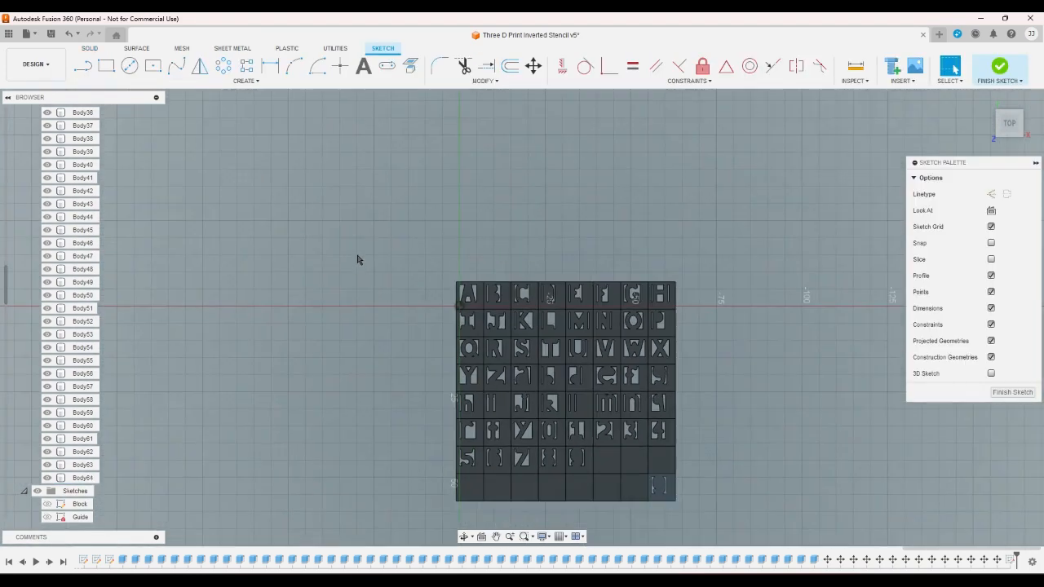
scroll(622, 467, up, 8)
scroll(635, 443, up, 3)
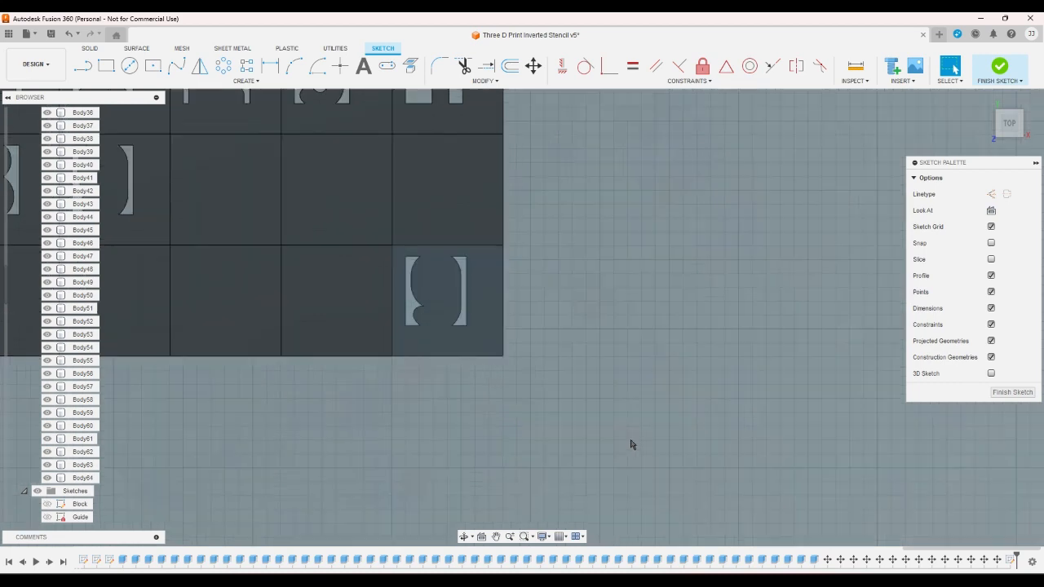
click(410, 65)
click(472, 255)
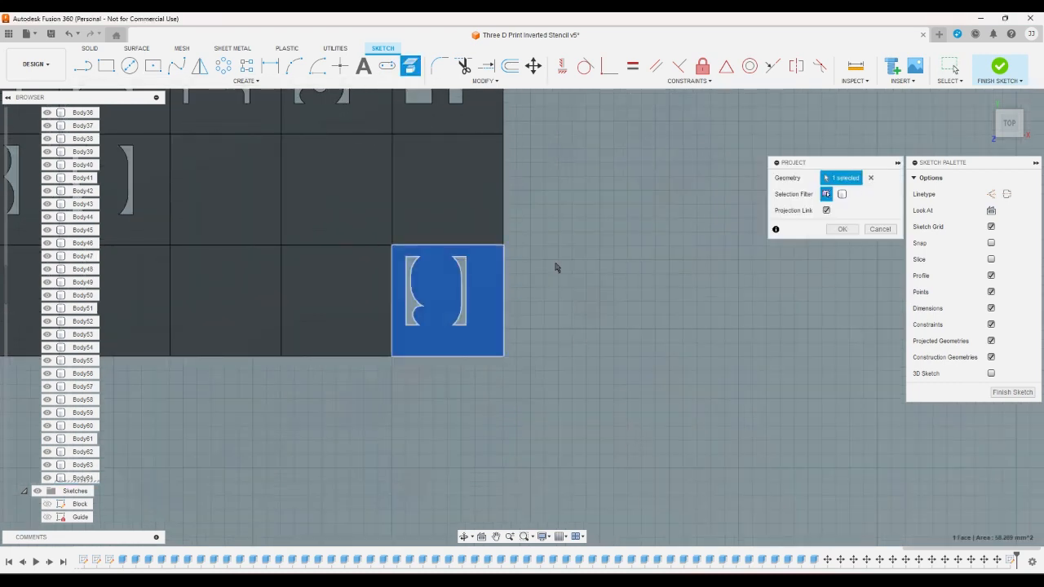
click(841, 229)
click(999, 72)
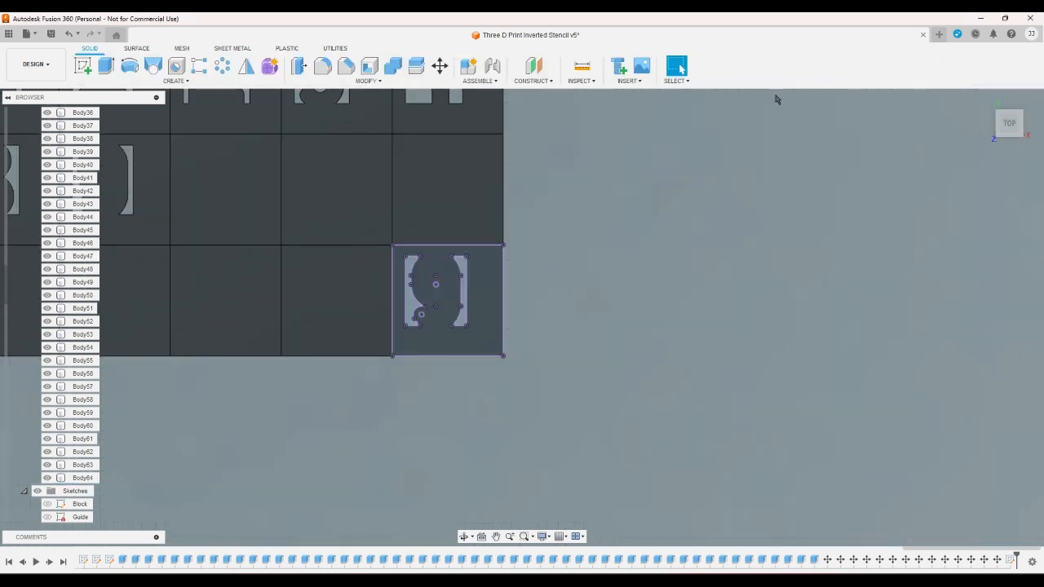
- Hide the blank bodies adjoining Body64: Body63, Body56 and Body55
scroll(591, 365, down, 1)
scroll(591, 366, down, 2)
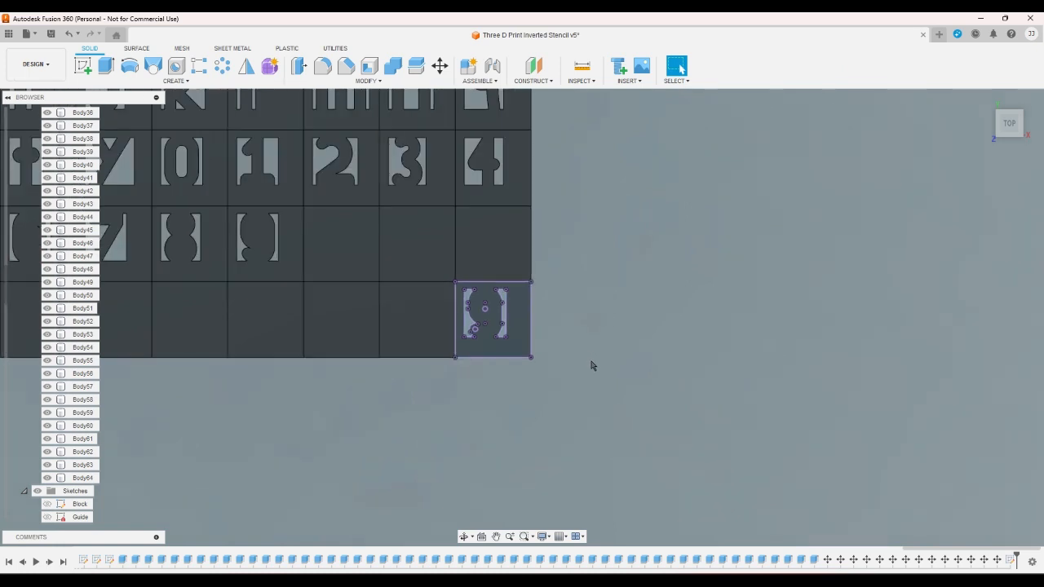
click(48, 465)
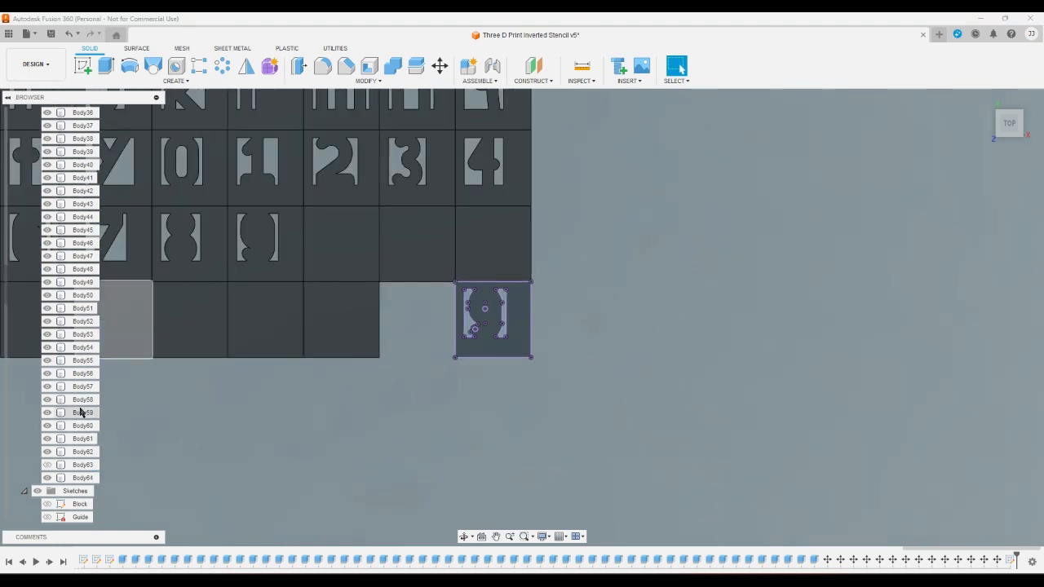
click(47, 374)
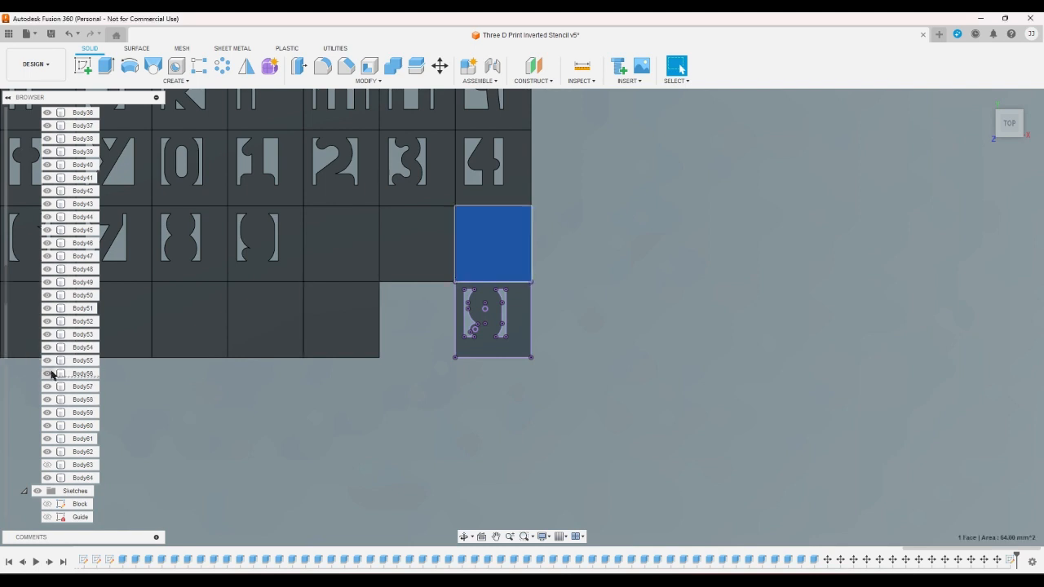
click(419, 269)
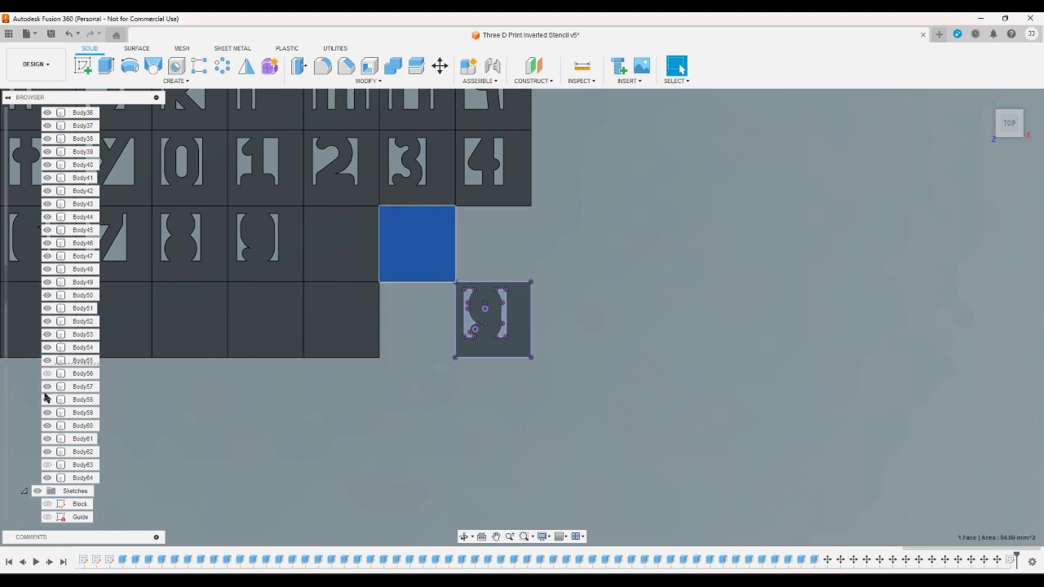
click(47, 360)
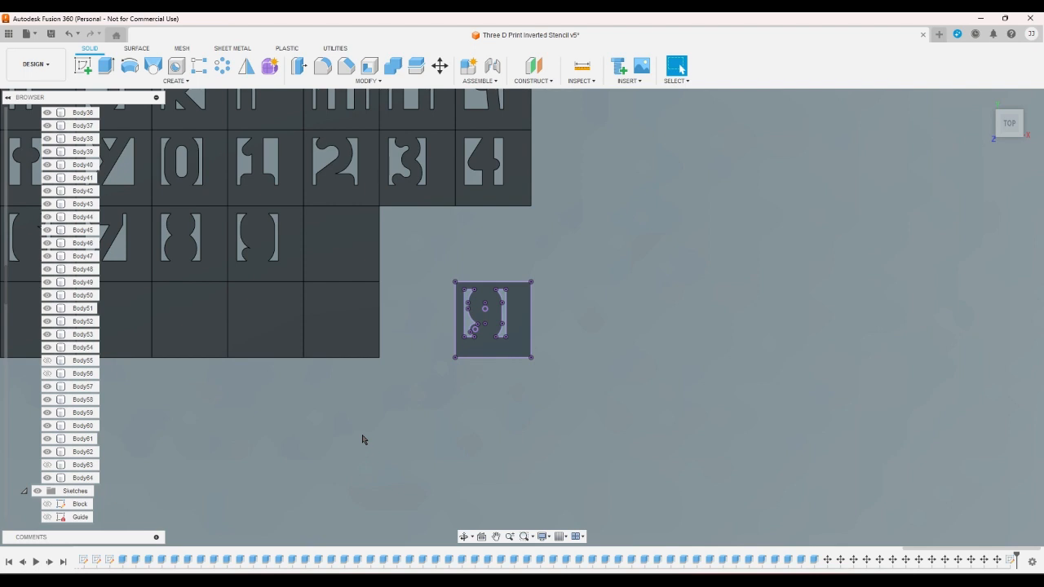
- Extrude both projected cut-out profiles of Body64 to its opposite face with the To Object extent and Join operation
click(106, 65)
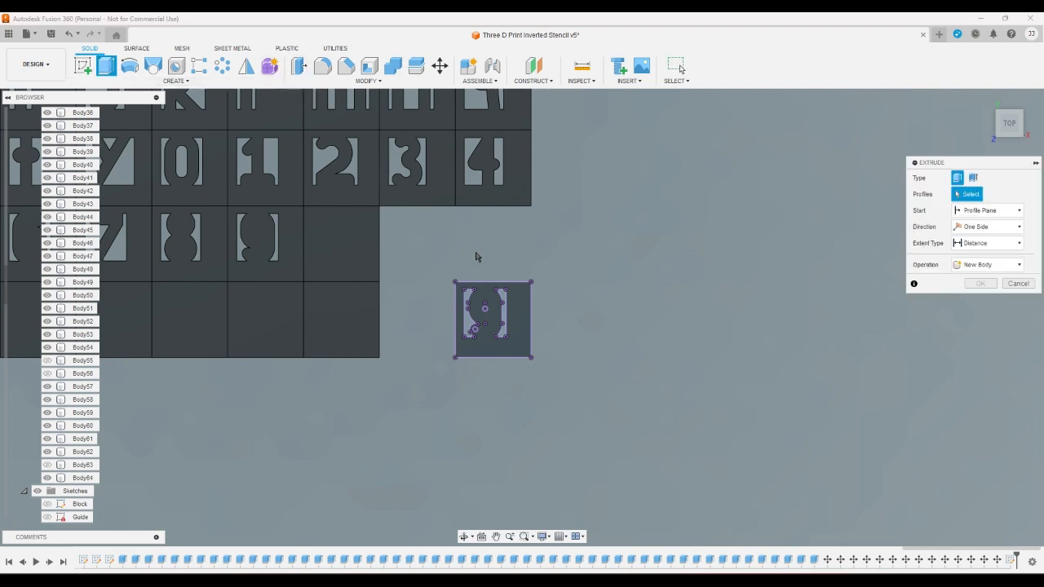
click(495, 305)
click(501, 310)
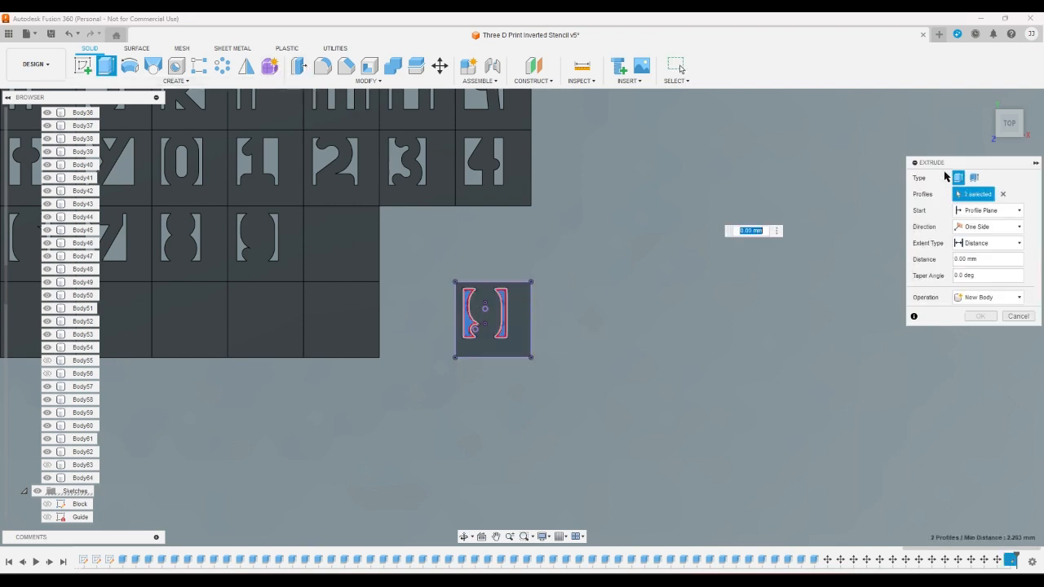
click(996, 135)
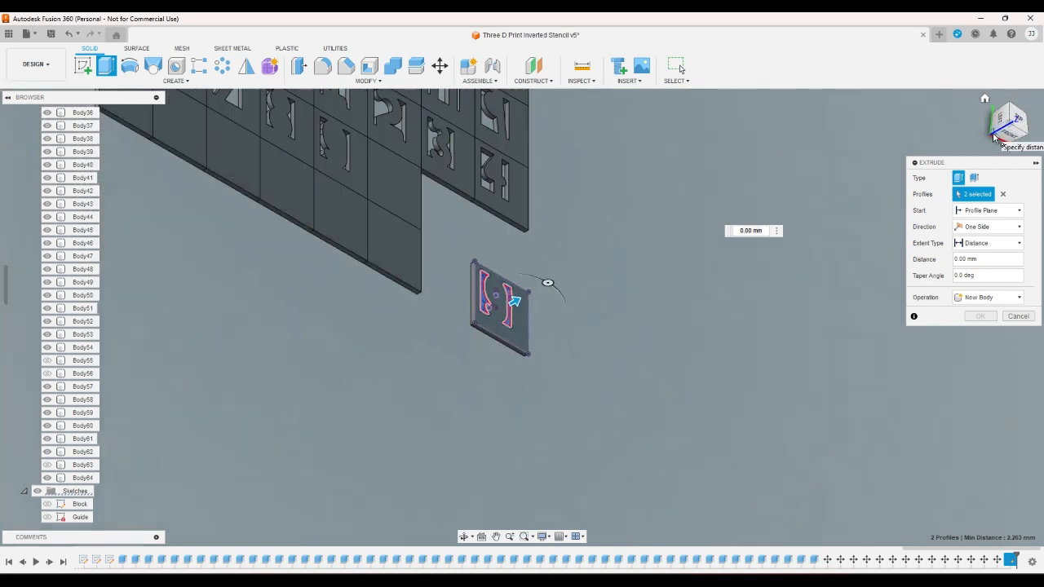
click(996, 137)
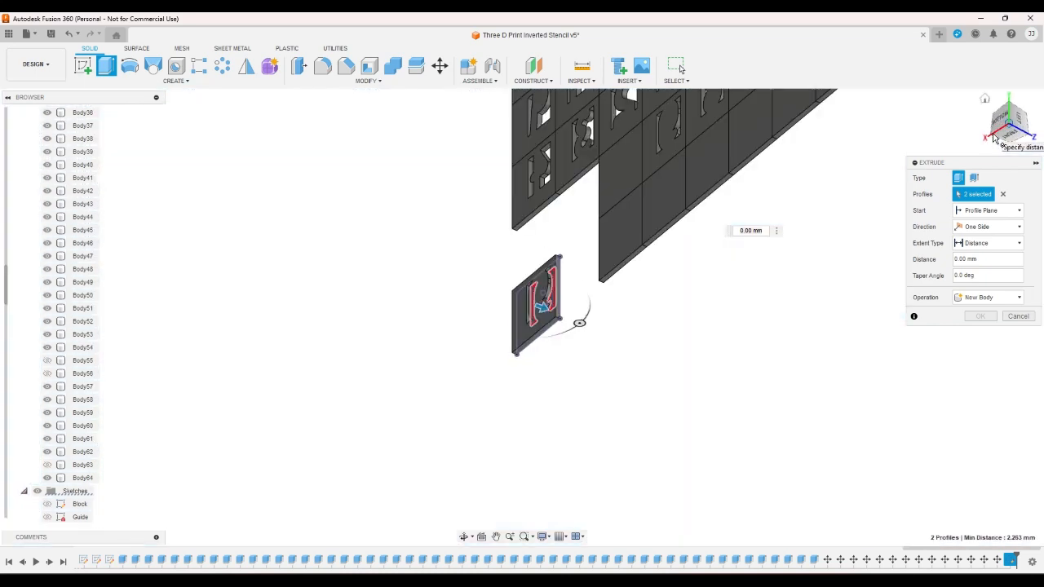
click(991, 243)
click(992, 270)
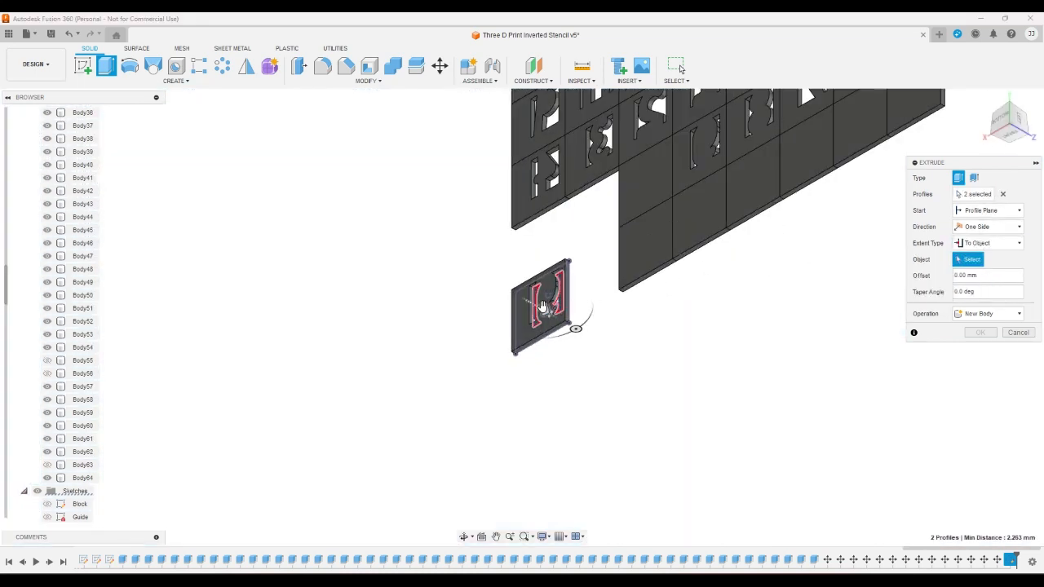
click(548, 287)
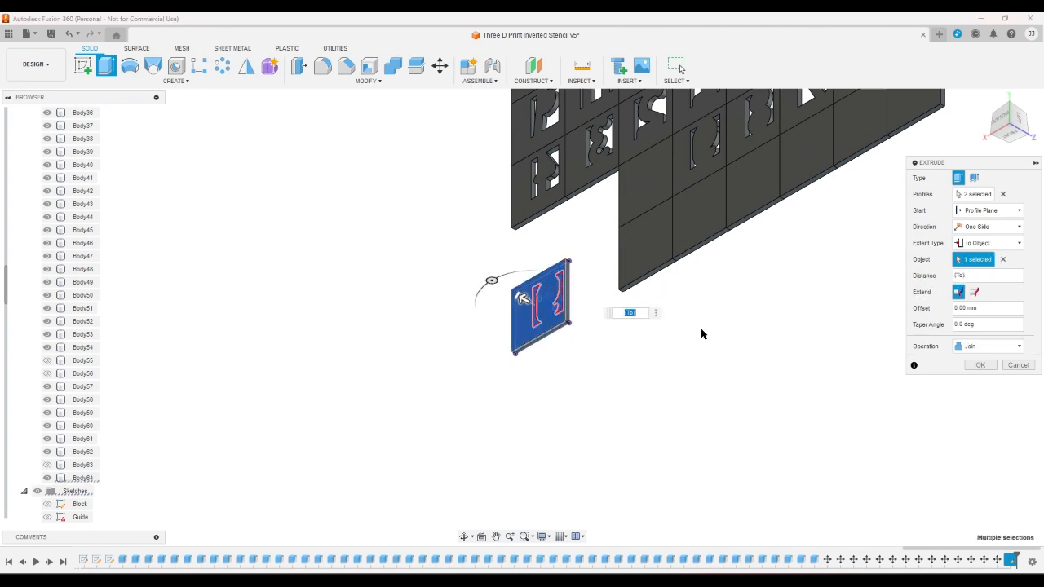
click(980, 366)
- Show Body63, Body56 and Body55 again and view the complete grid from the top
click(996, 117)
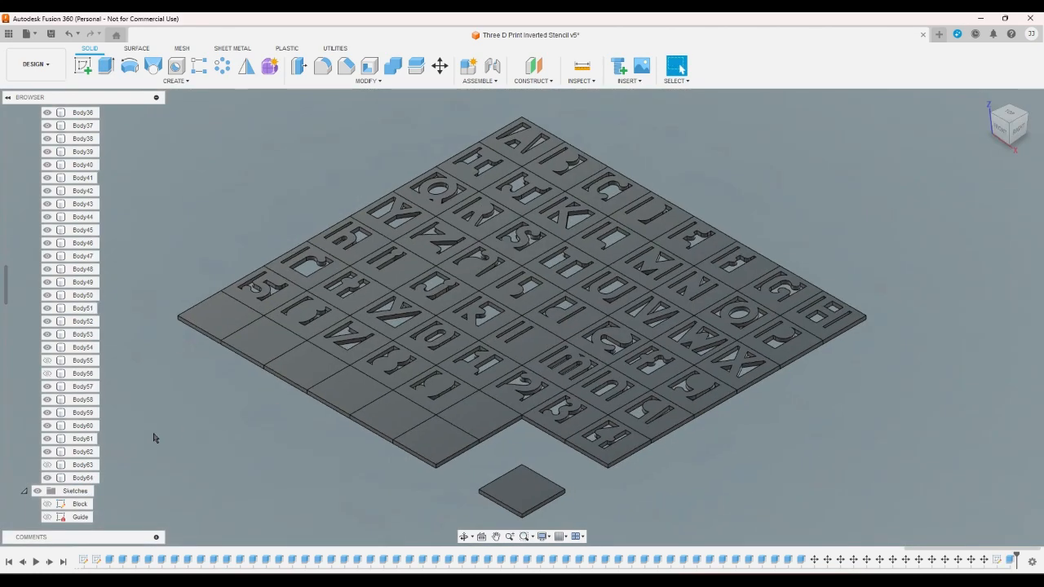
click(48, 464)
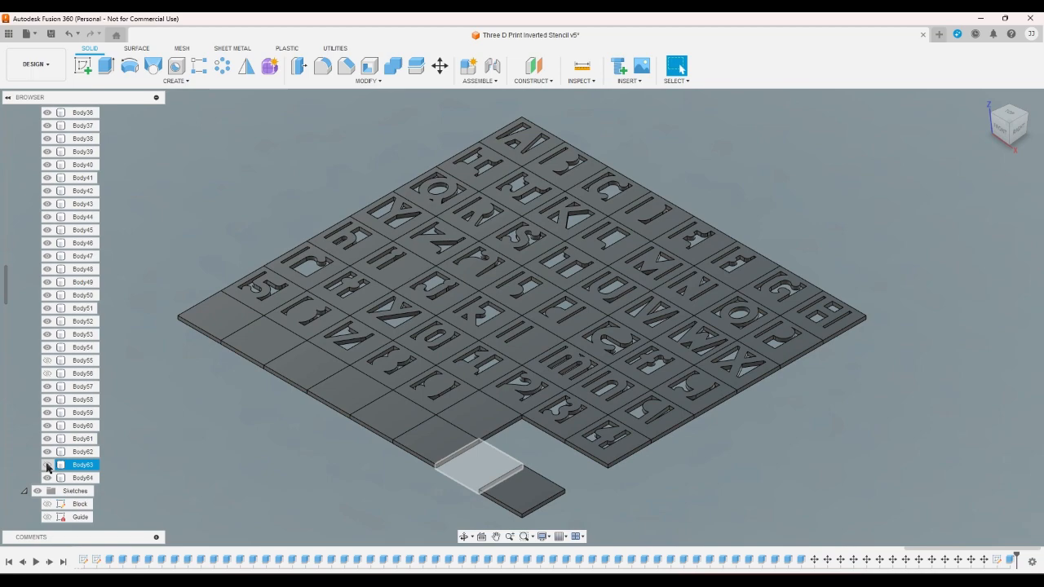
click(46, 374)
click(47, 362)
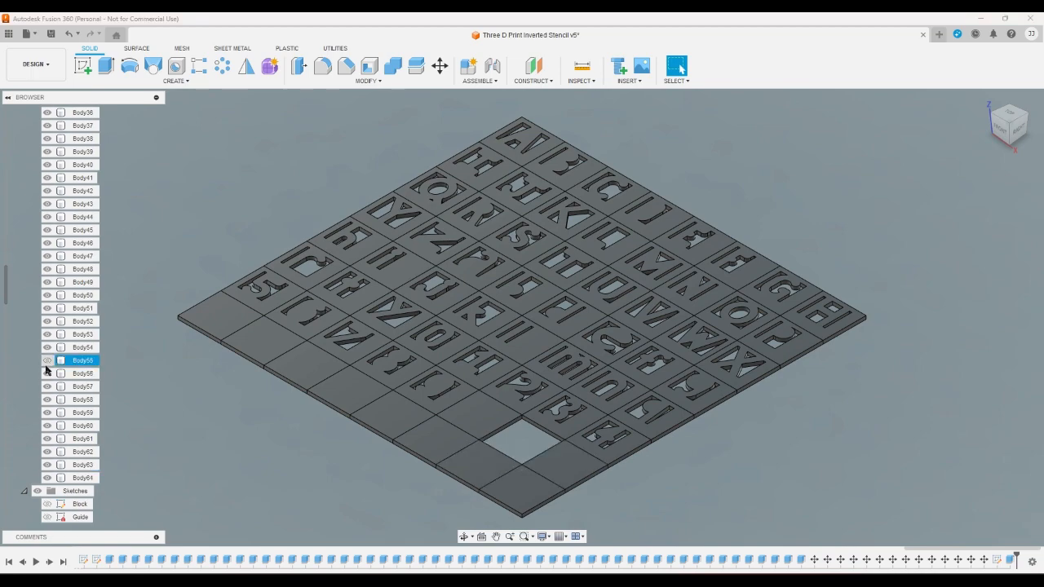
click(1008, 114)
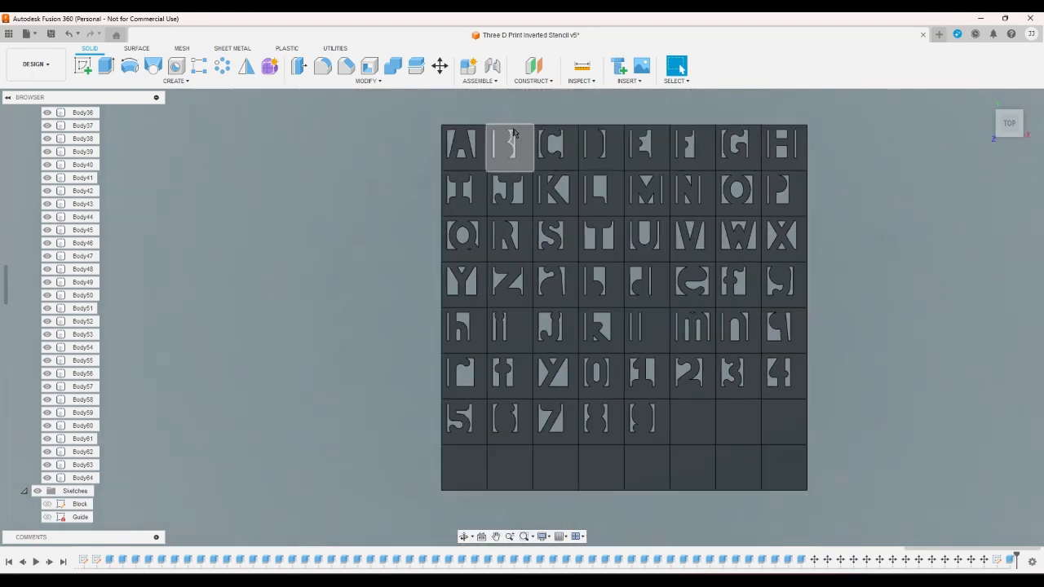
drag(379, 115, 882, 532)
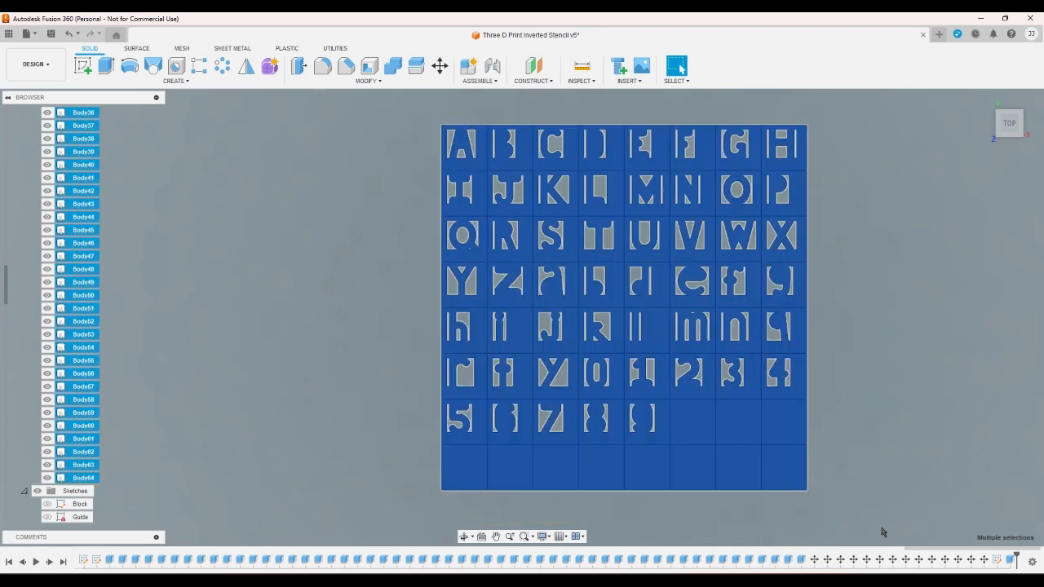
click(882, 532)
drag(383, 98, 844, 509)
click(851, 504)
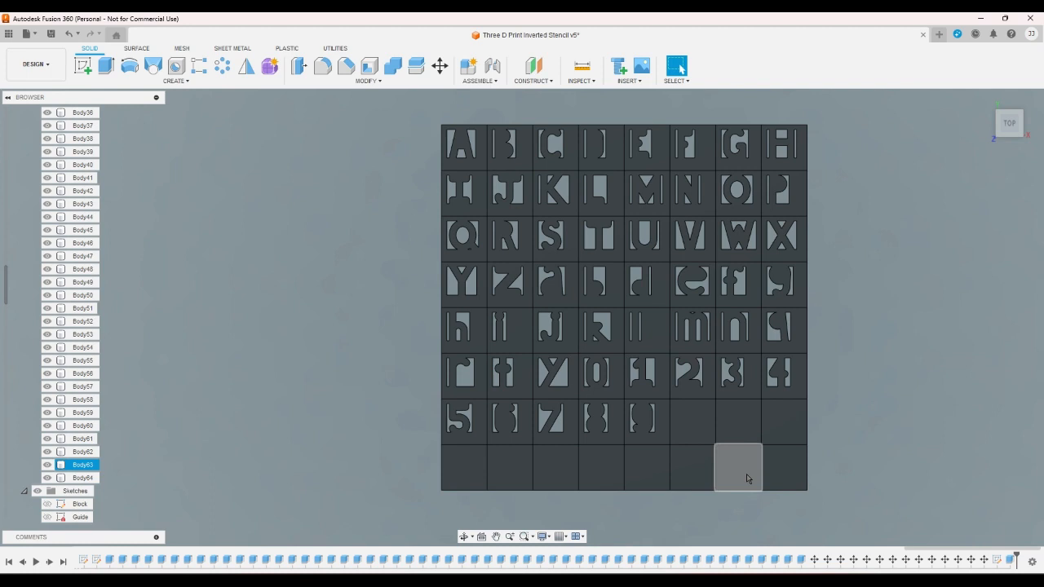
click(854, 477)
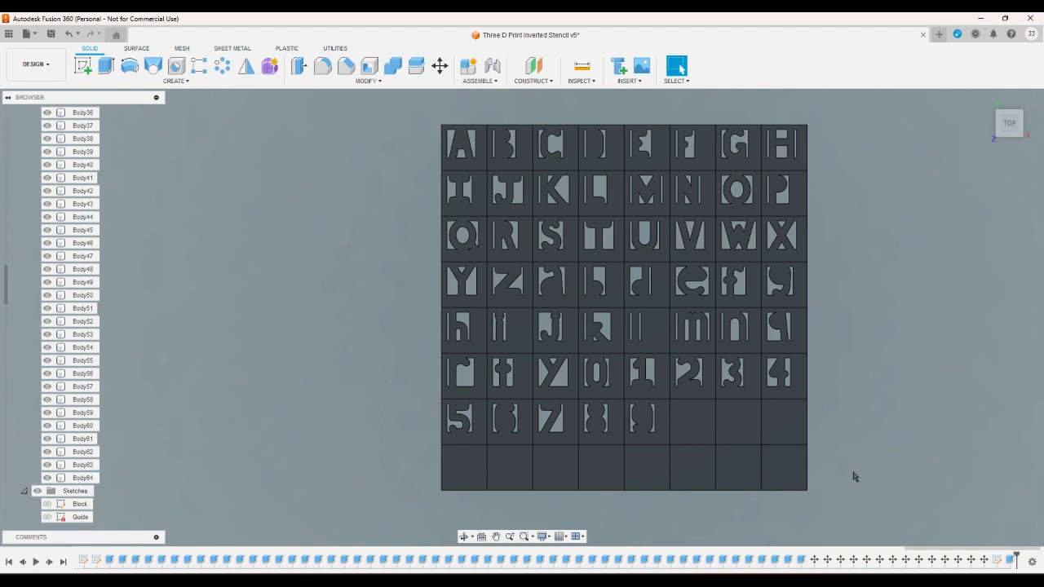
- Copy all 64 bodies of the grid in place, with no move distance or rotation
click(440, 66)
drag(425, 102, 848, 507)
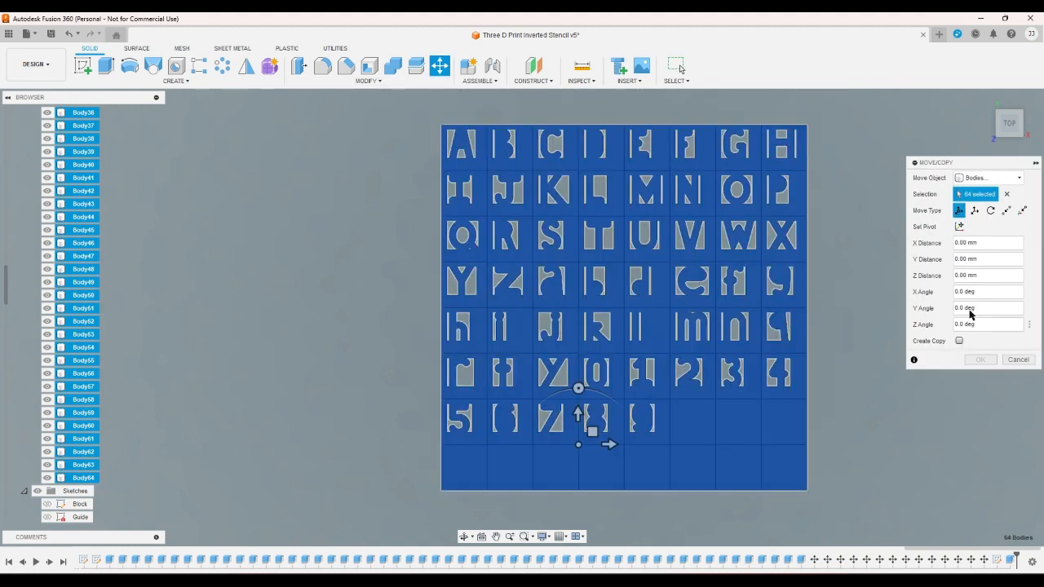
click(957, 342)
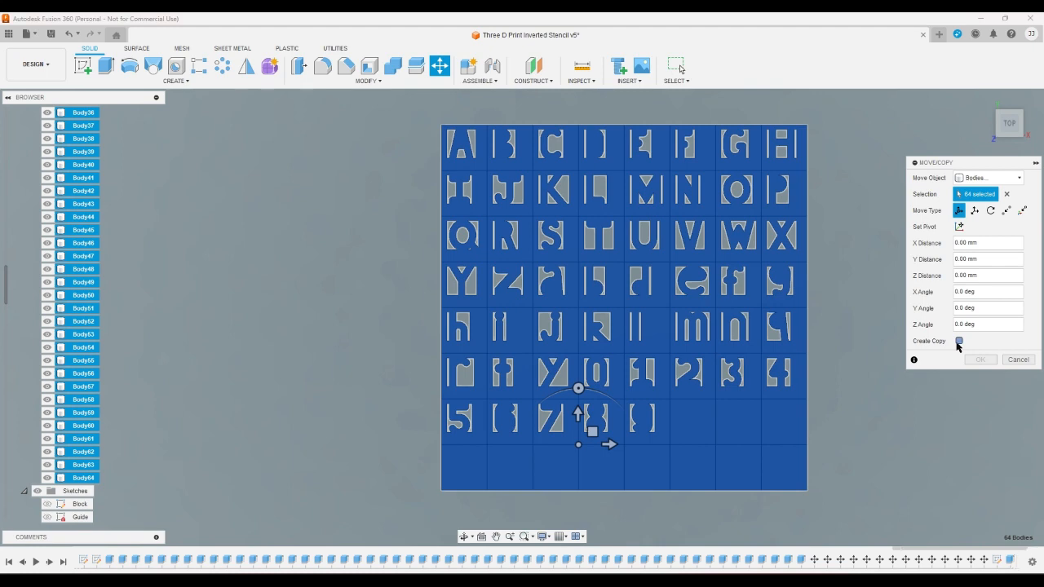
click(980, 359)
- Hide the original bodies Body64 through Body1 one by one, keeping the copied bodies shown
scroll(93, 452, down, 3)
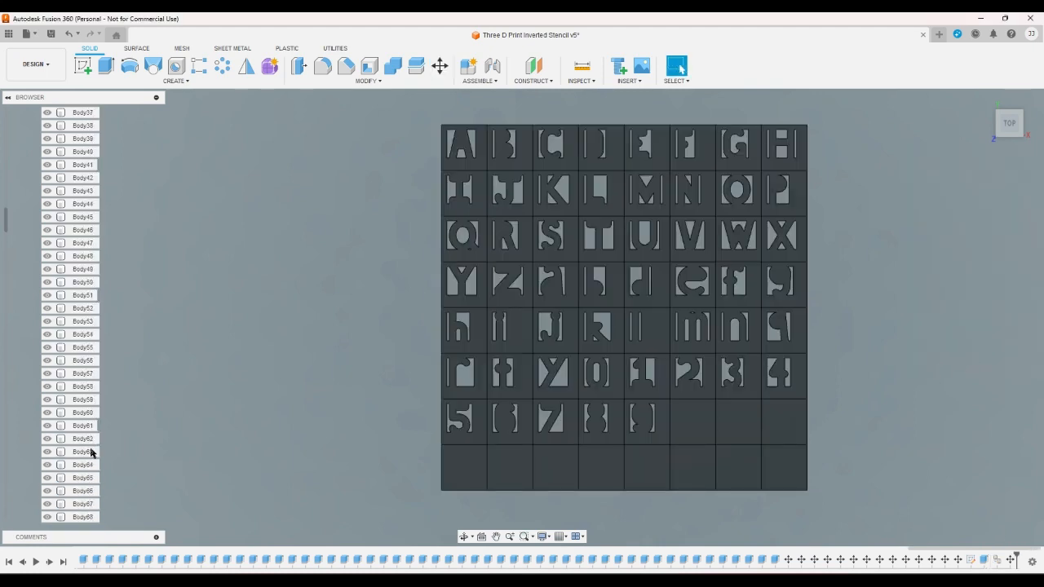
scroll(106, 461, down, 3)
scroll(104, 462, down, 3)
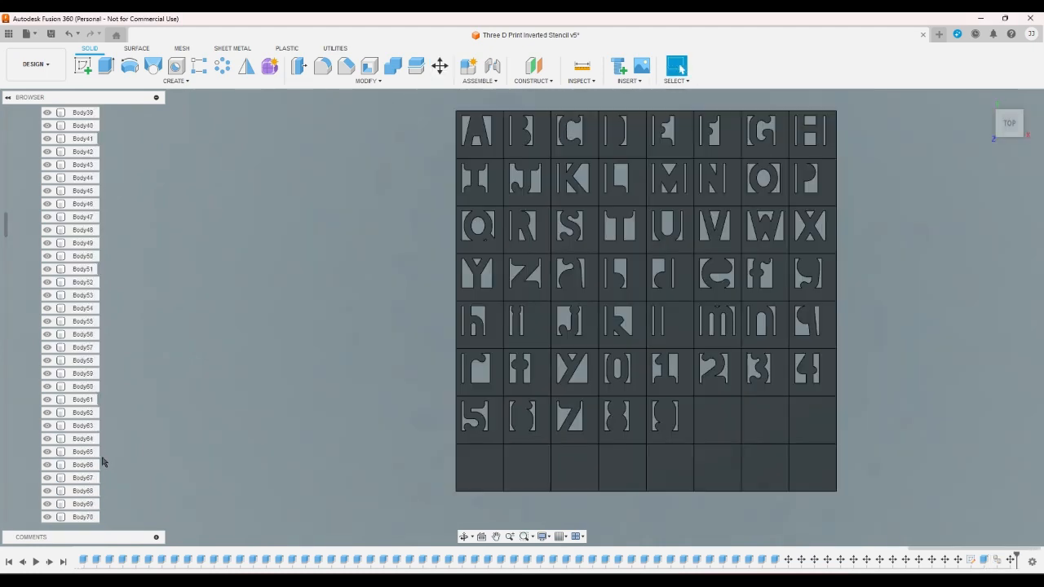
click(48, 440)
click(47, 427)
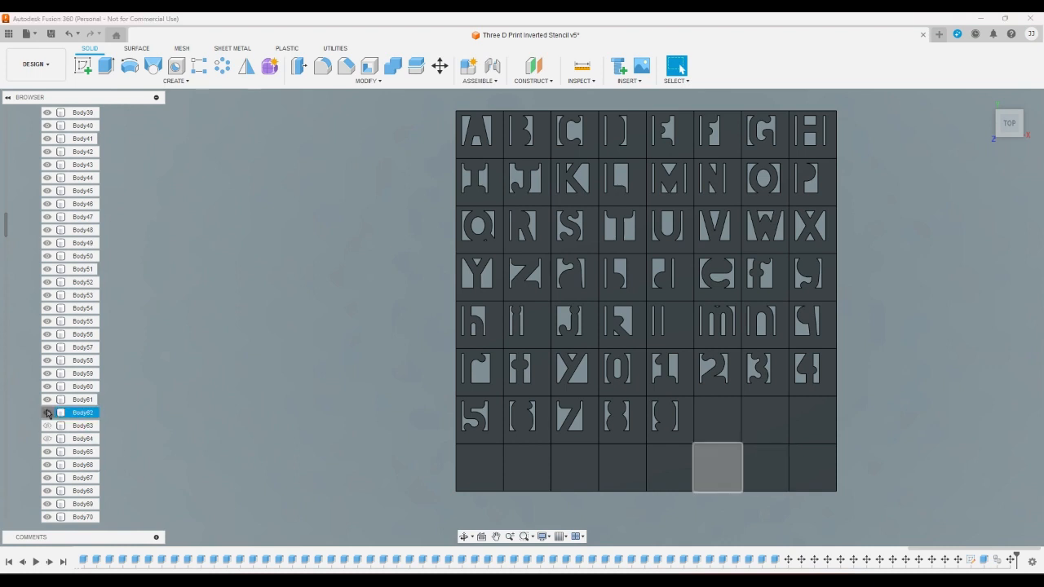
click(47, 413)
click(47, 401)
click(47, 387)
click(47, 374)
click(47, 362)
click(47, 348)
click(48, 335)
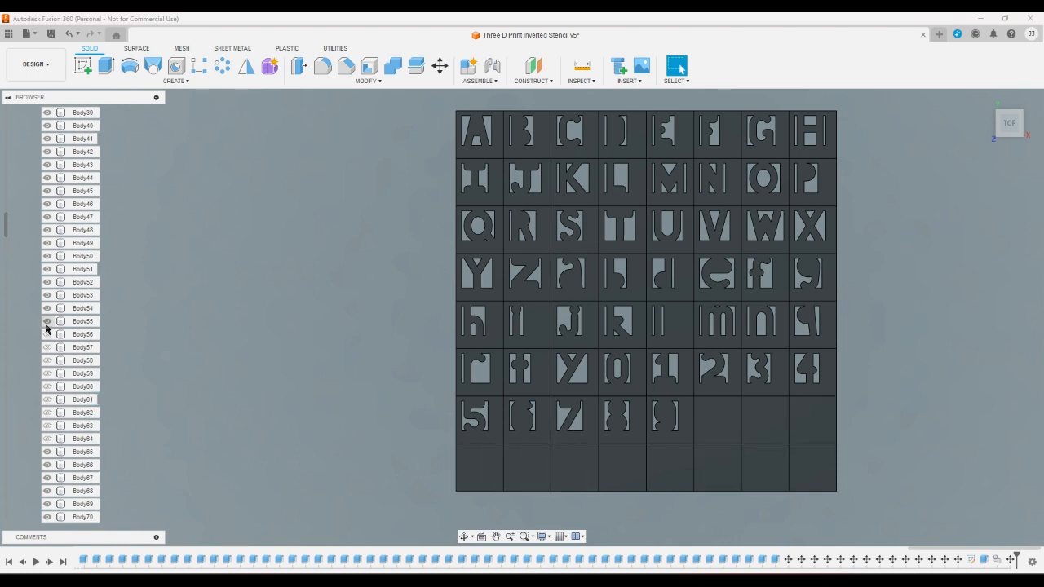
click(47, 322)
click(47, 309)
click(47, 296)
click(48, 283)
click(47, 270)
click(47, 257)
click(47, 244)
click(47, 231)
click(47, 218)
click(47, 205)
click(48, 192)
click(47, 178)
click(47, 166)
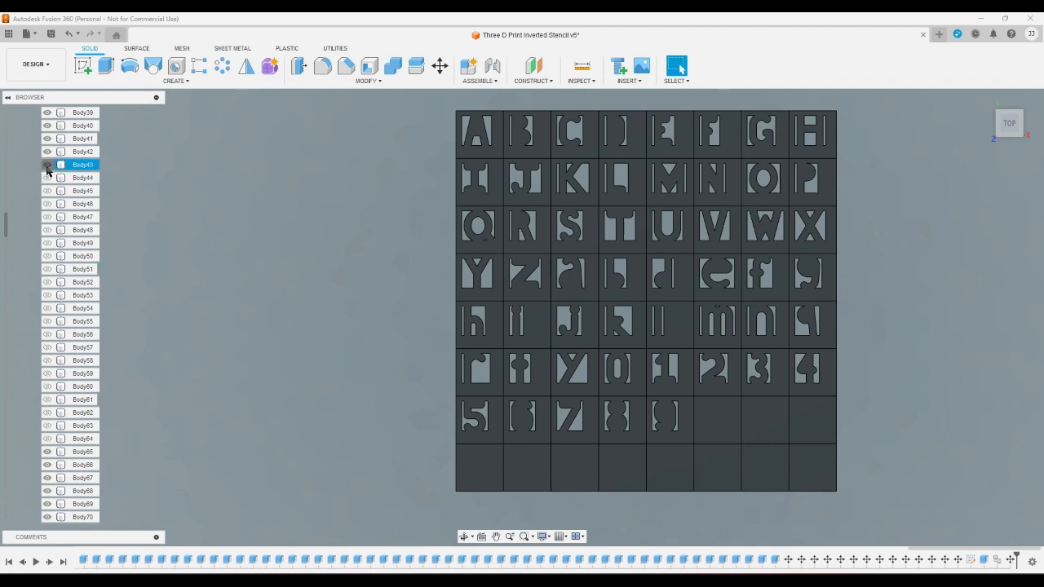
click(47, 152)
click(48, 139)
click(47, 126)
click(47, 113)
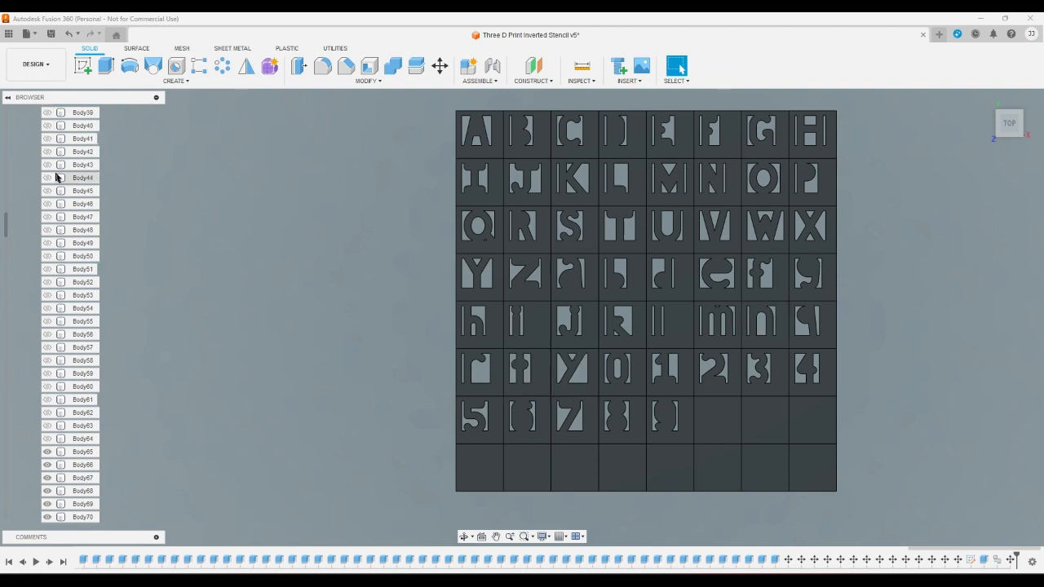
scroll(56, 187, up, 5)
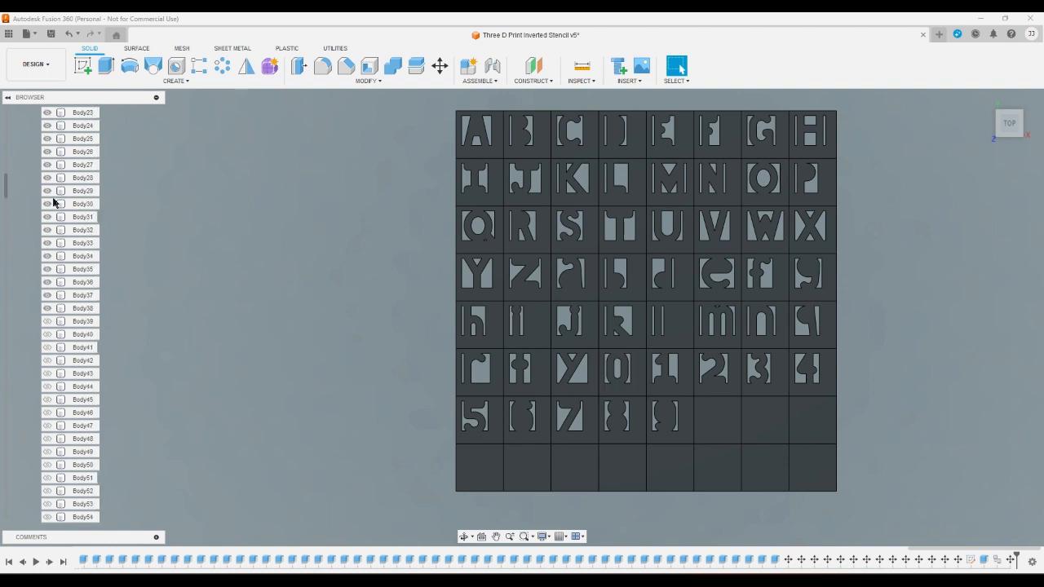
click(47, 360)
click(48, 347)
click(47, 334)
click(47, 322)
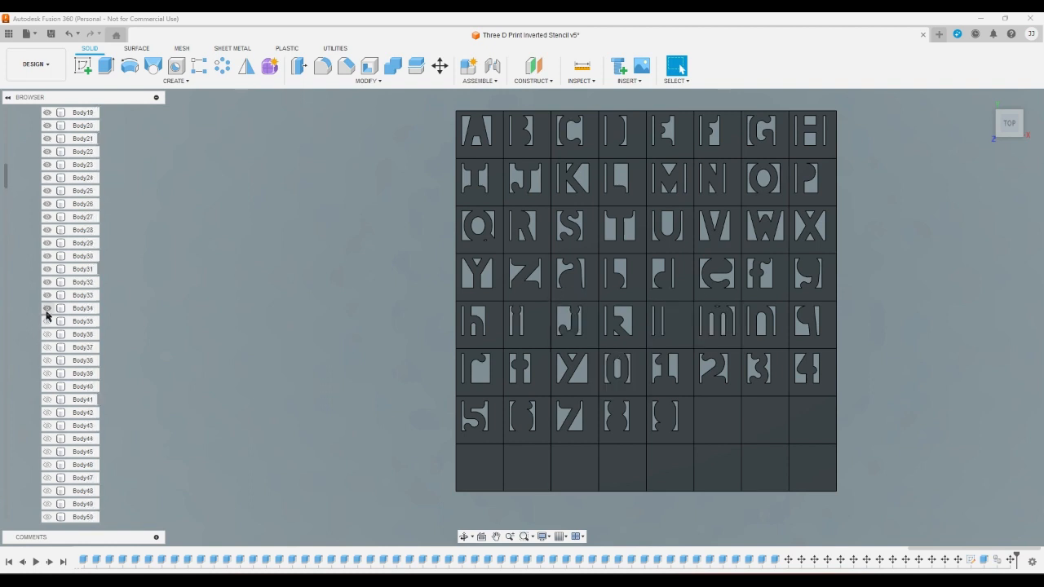
click(47, 308)
click(47, 295)
click(47, 282)
click(47, 269)
click(47, 256)
click(47, 243)
click(48, 230)
click(48, 217)
click(48, 204)
click(47, 190)
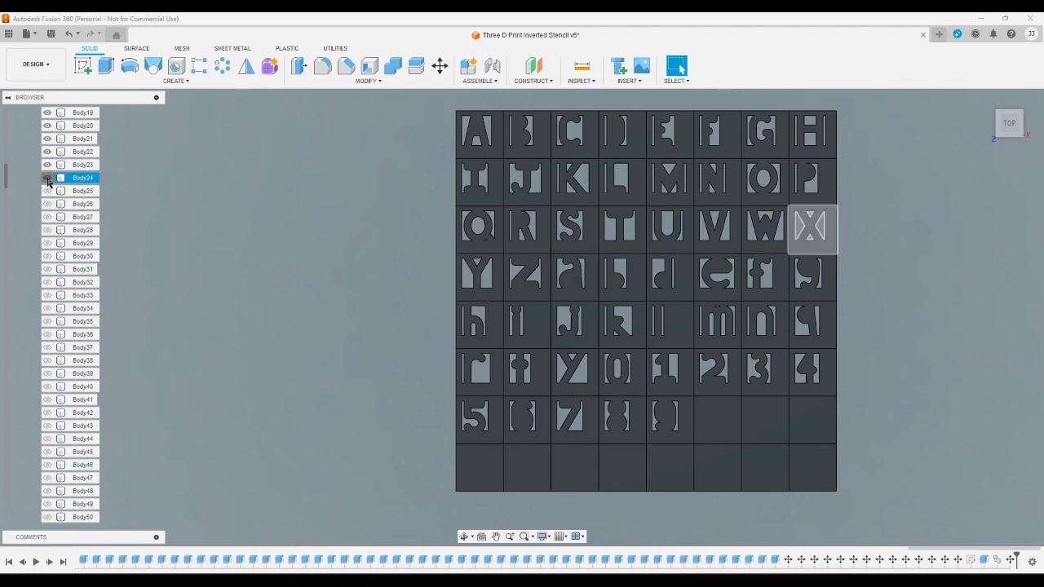
click(48, 178)
click(47, 165)
click(47, 151)
click(48, 138)
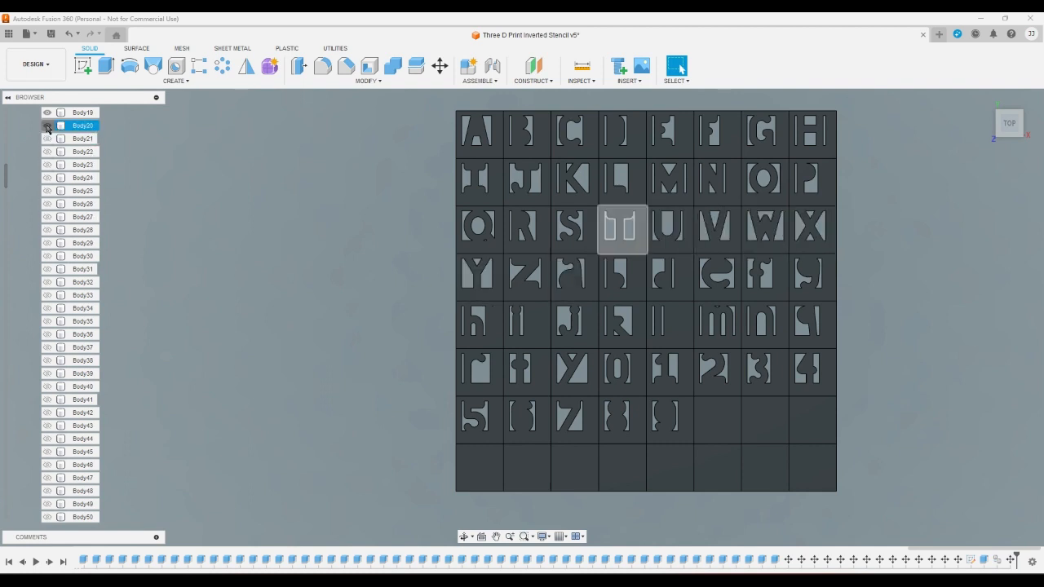
click(47, 126)
click(47, 112)
scroll(47, 196, up, 5)
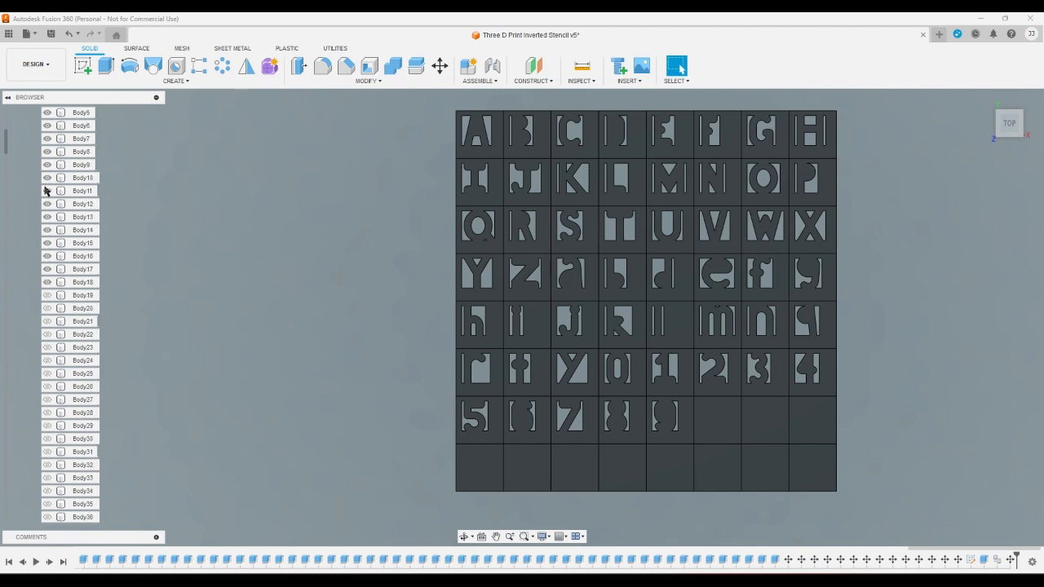
click(47, 282)
click(48, 269)
click(47, 256)
click(48, 243)
click(47, 230)
click(47, 217)
click(47, 204)
click(47, 190)
click(47, 177)
click(47, 164)
click(48, 152)
click(48, 138)
click(47, 126)
click(48, 112)
scroll(47, 114, up, 3)
click(46, 216)
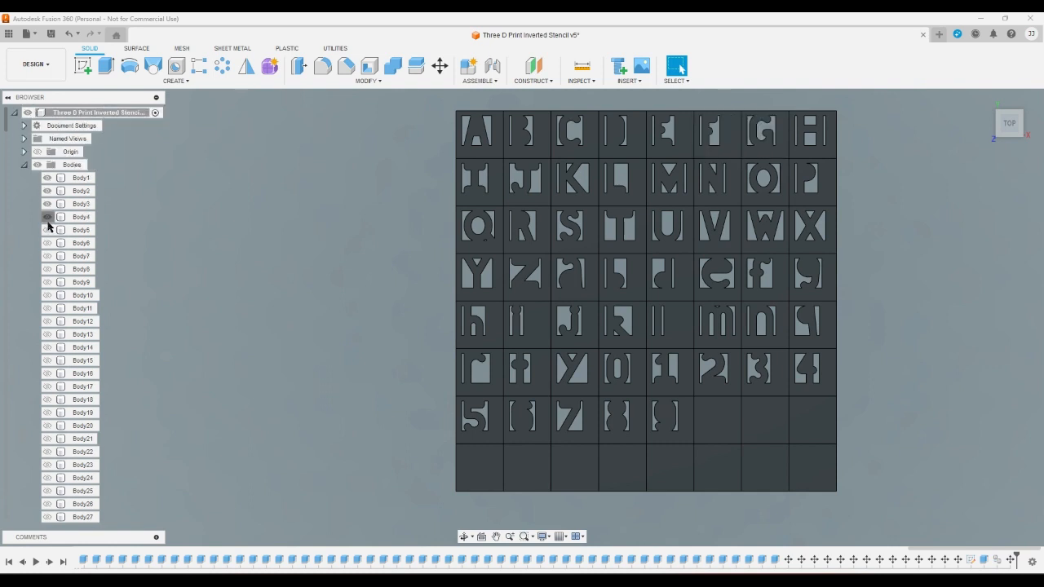
click(48, 204)
click(47, 190)
click(47, 178)
- Combine all the copied bodies into a single body with the Join operation, without keeping the tools
scroll(57, 297, down, 3)
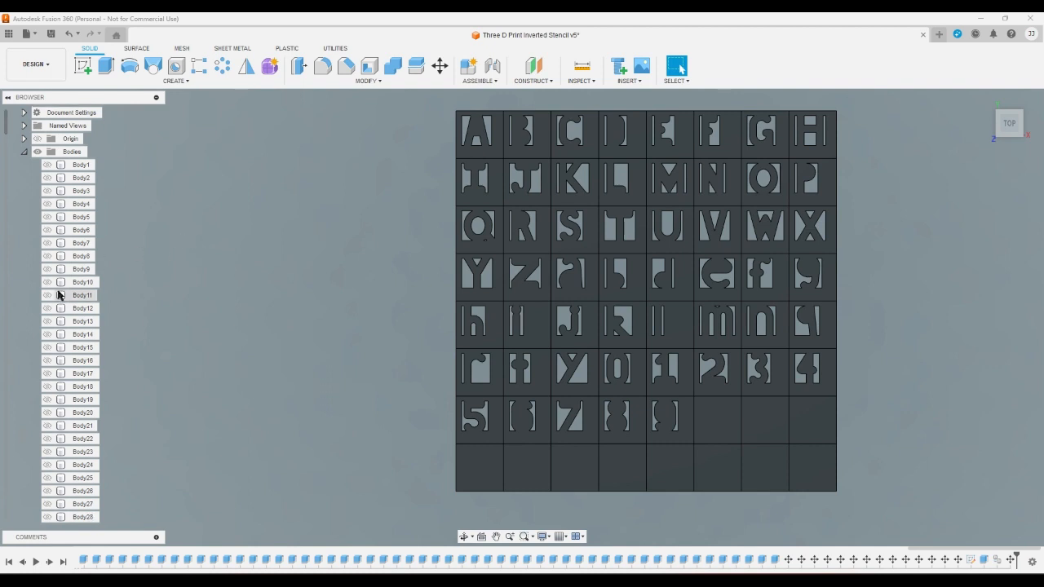
scroll(40, 350, down, 10)
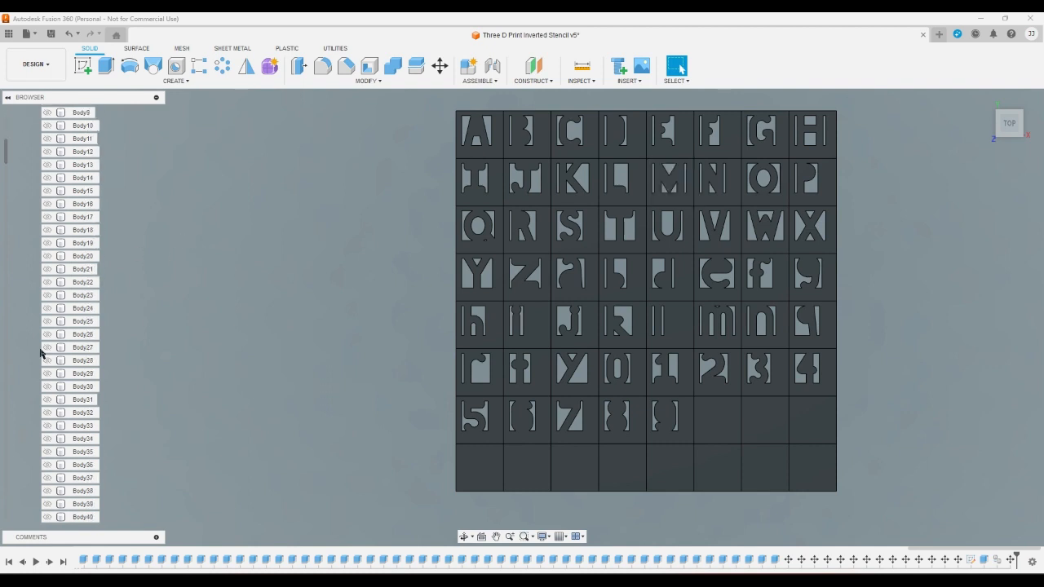
scroll(33, 372, down, 5)
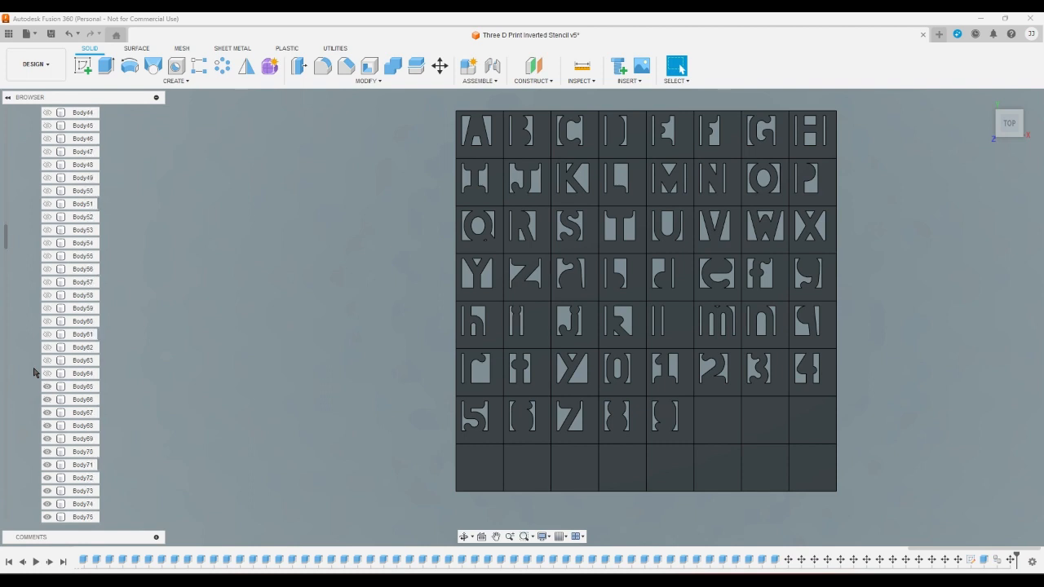
drag(435, 102, 876, 519)
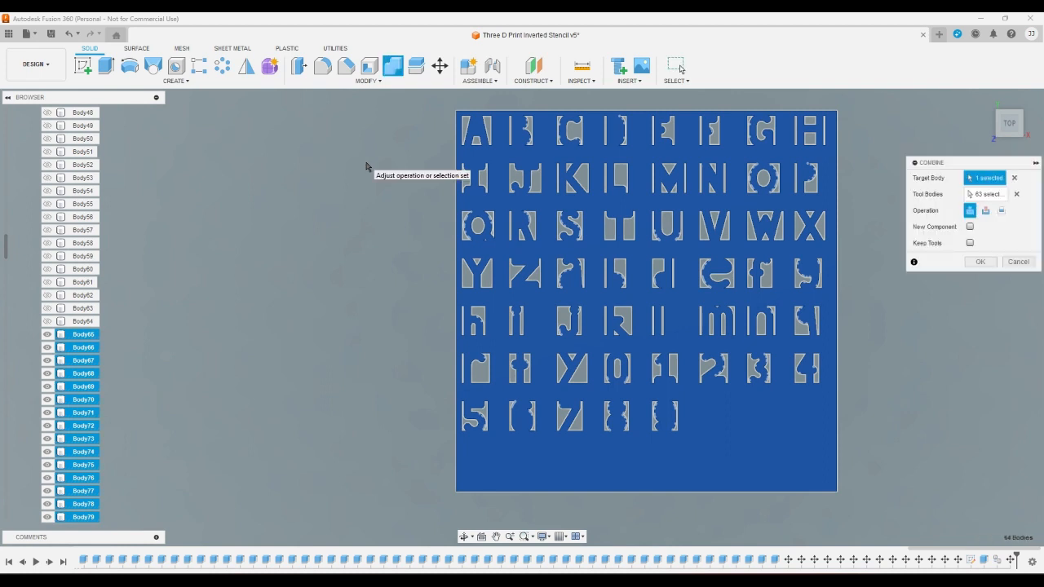
click(981, 262)
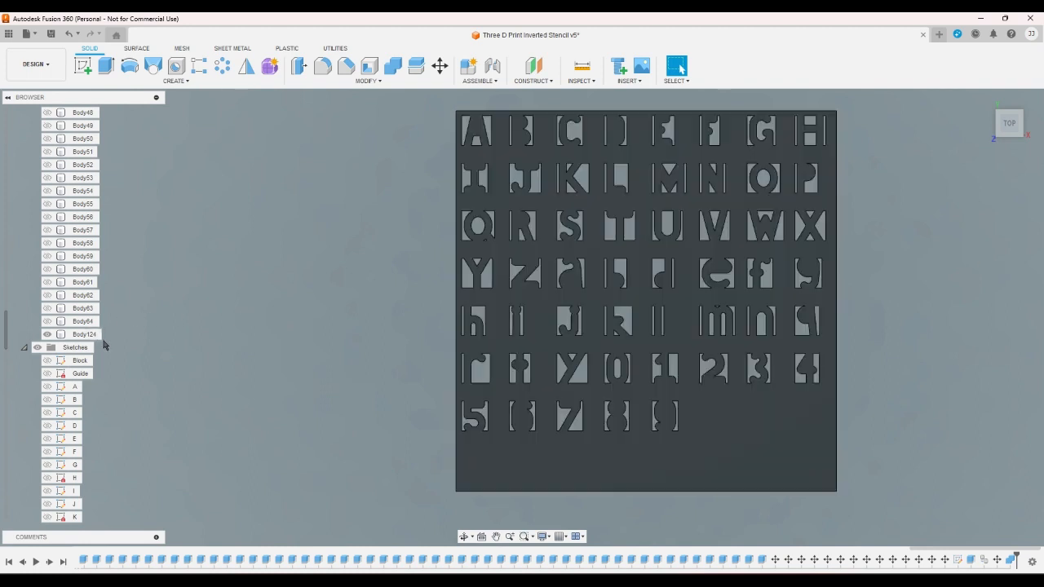
- Create a sketch on the top face of the combined stencil plate
scroll(142, 400, down, 2)
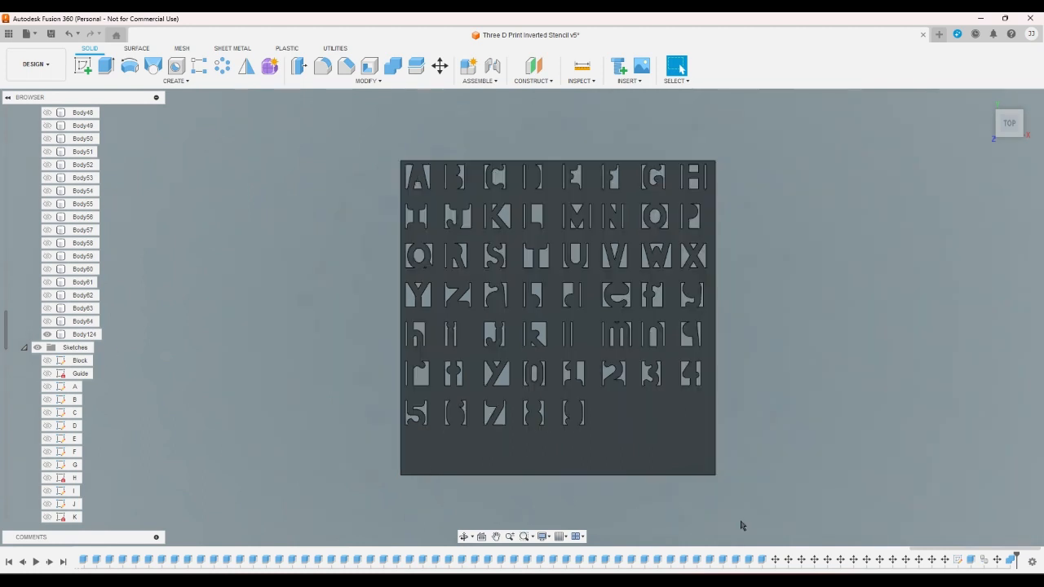
scroll(775, 507, up, 1)
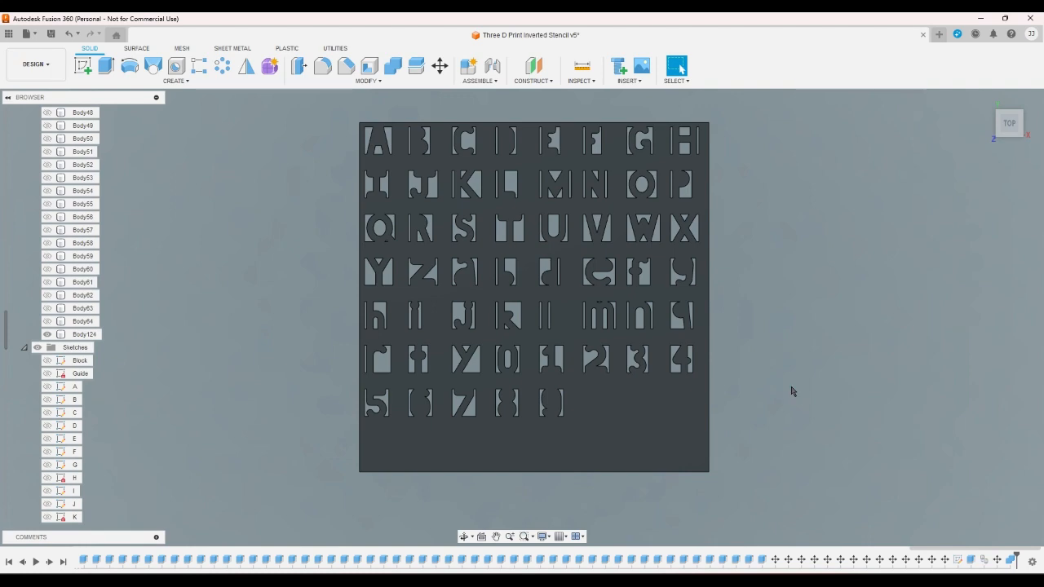
click(84, 66)
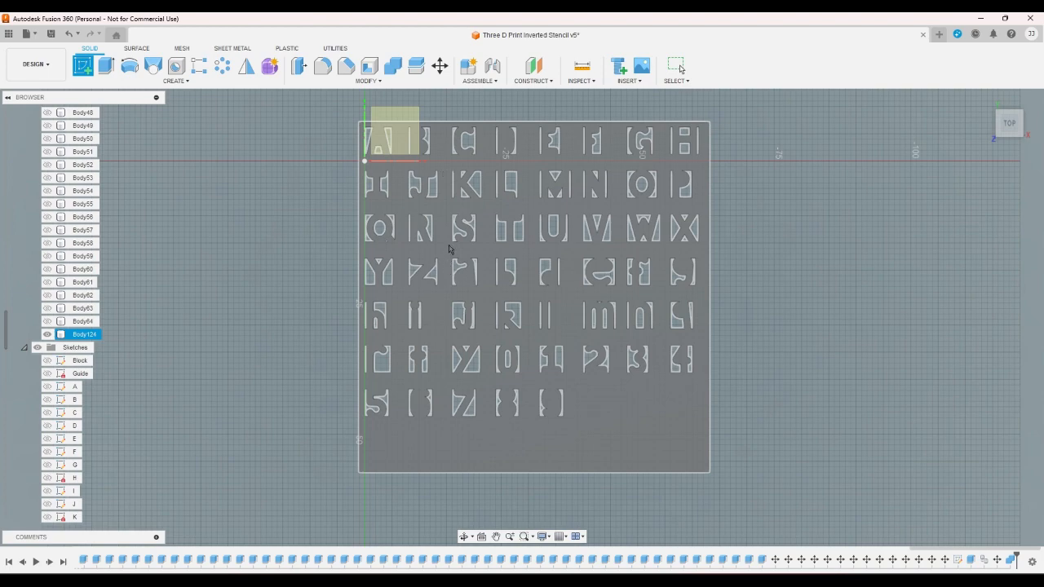
click(500, 398)
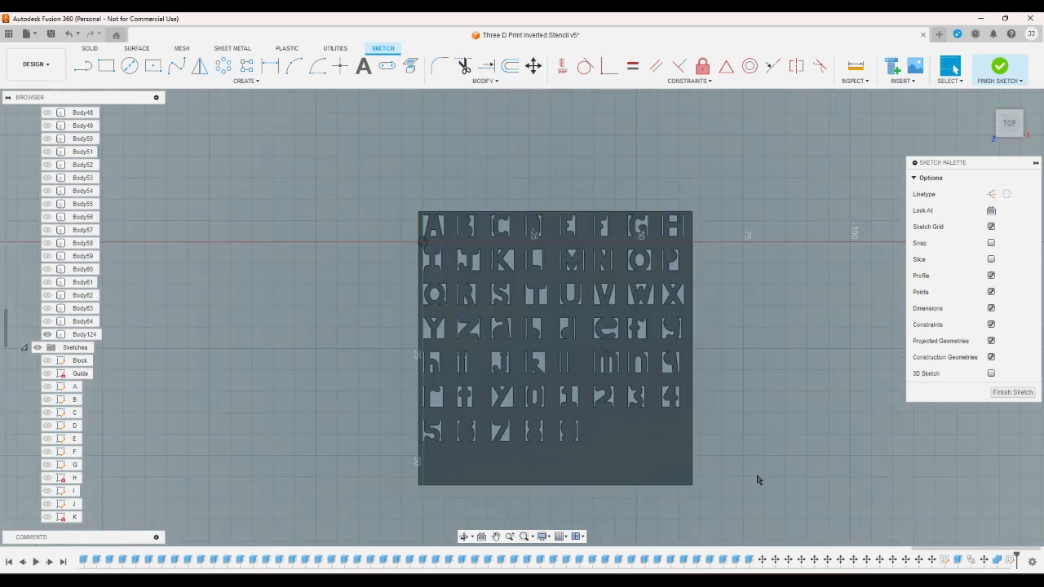
- Draw four corner-to-corner rectangles 5 mm tall filling the gaps between the cut-outs of A and B, B and C, C and D, and D and E
scroll(756, 479, up, 1)
click(106, 65)
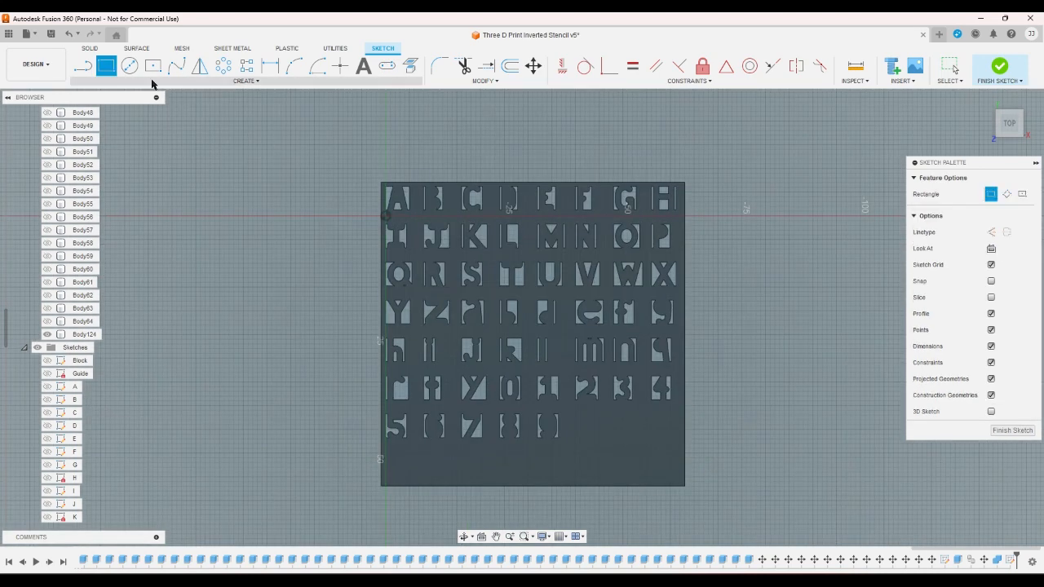
scroll(416, 202, up, 2)
scroll(426, 189, up, 3)
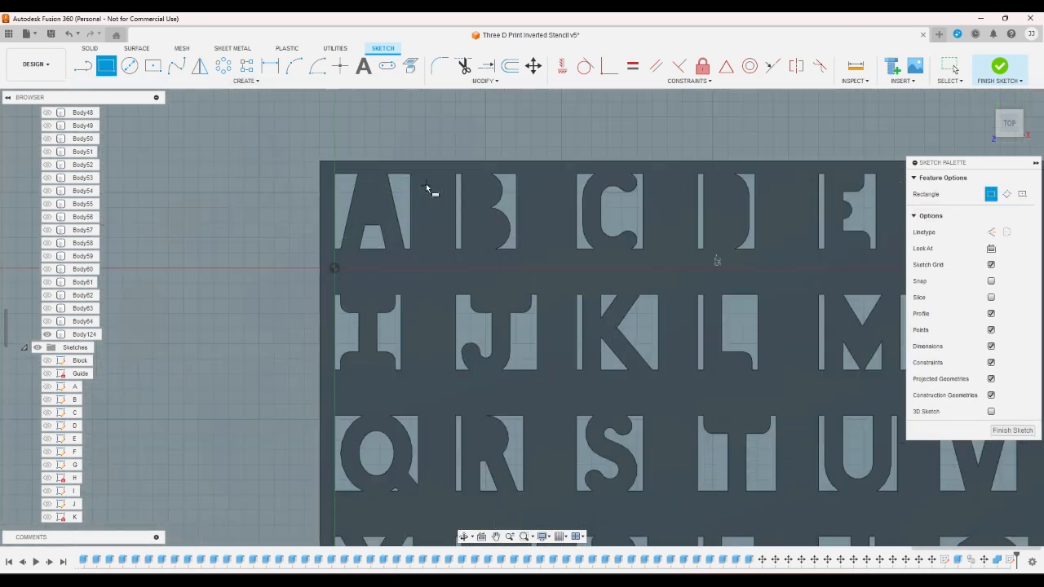
click(410, 173)
click(456, 249)
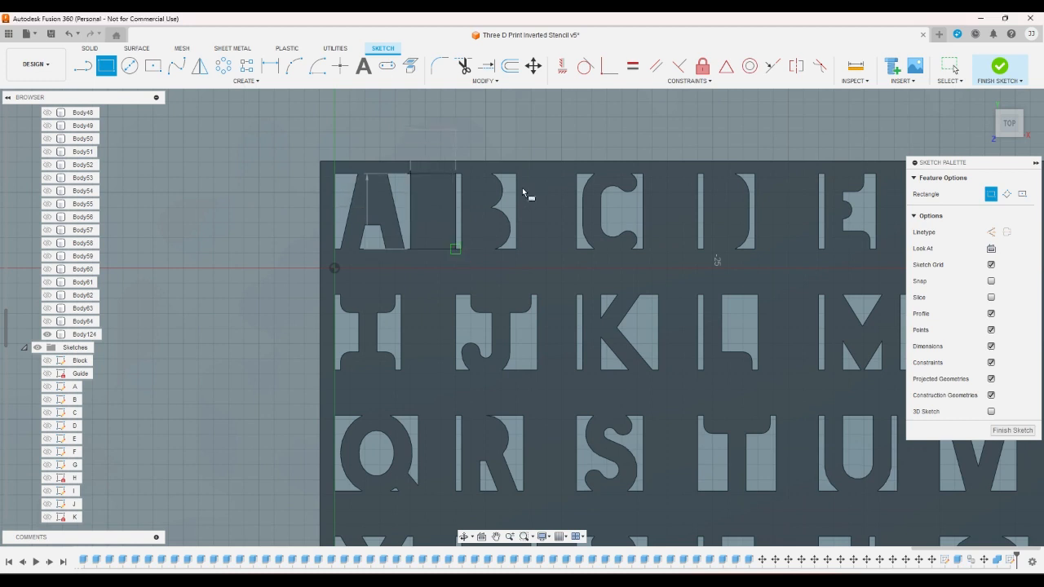
click(516, 174)
click(577, 249)
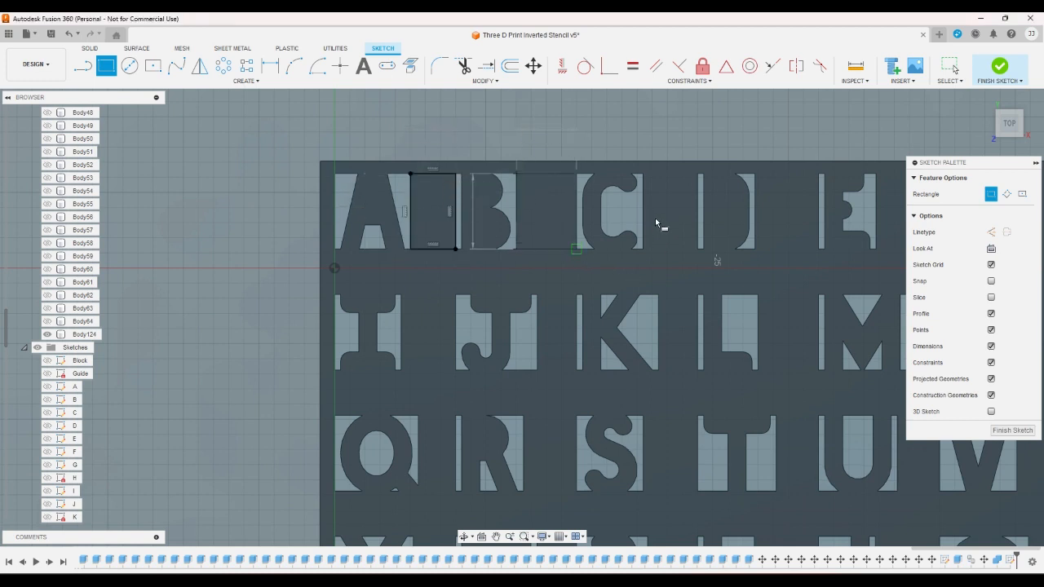
click(642, 174)
click(697, 249)
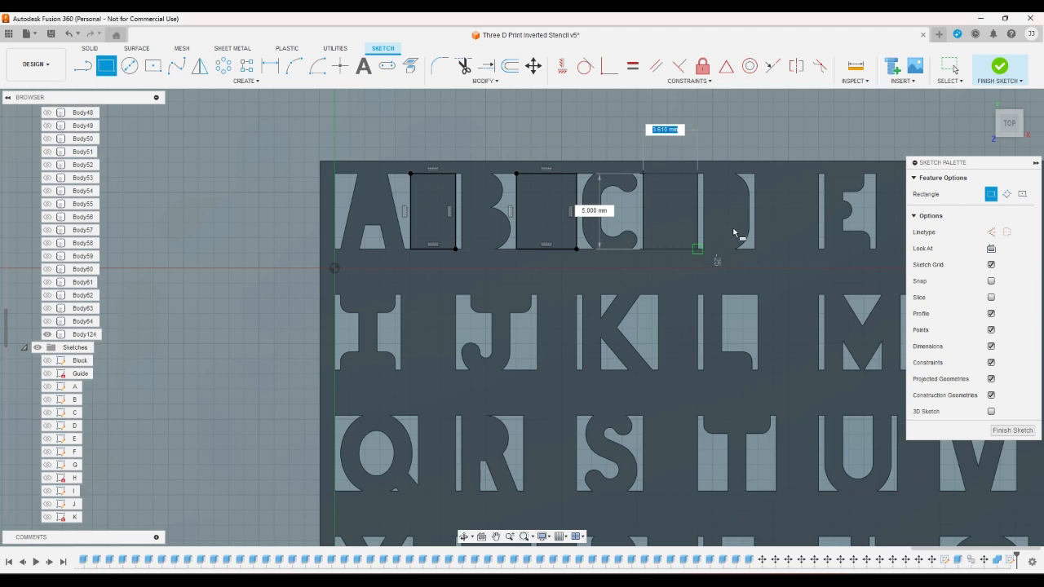
click(757, 174)
click(820, 250)
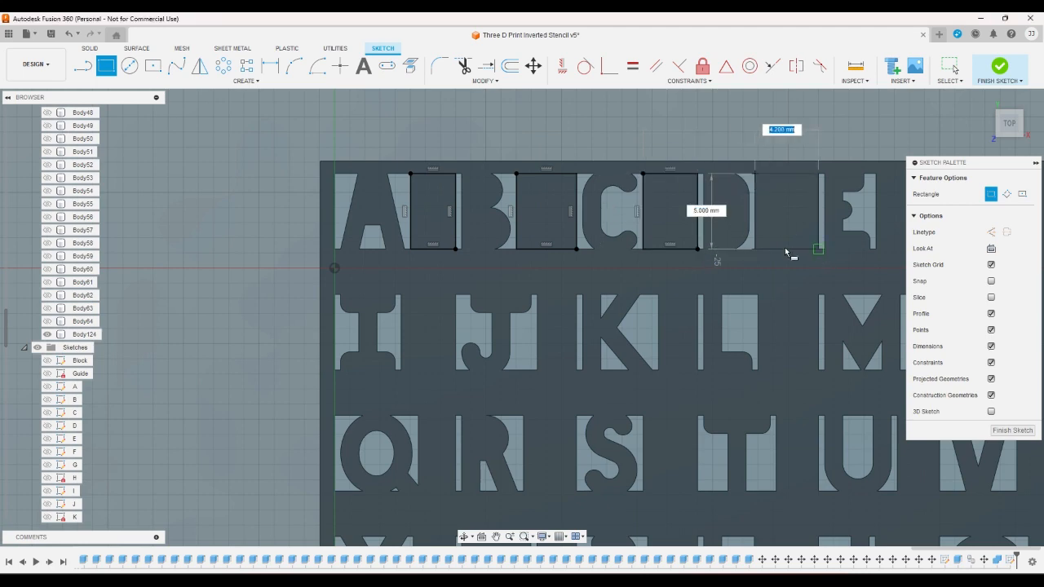
- Draw rectangles 5 mm tall between the cut-outs of E and F, F and G, G and H, and, in the second row, O and P
scroll(412, 262, down, 2)
scroll(412, 262, down, 2)
scroll(633, 221, up, 5)
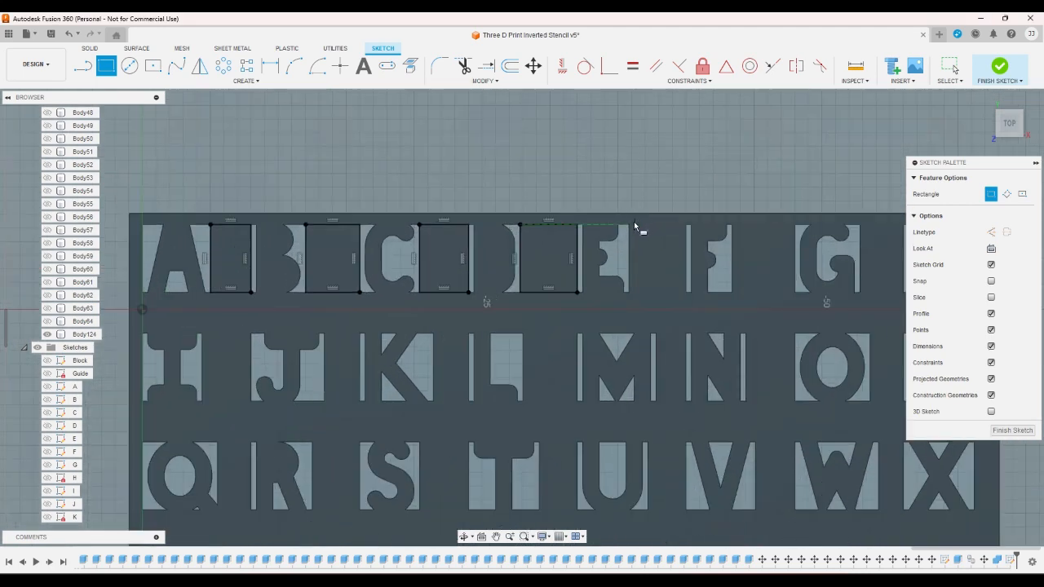
click(628, 224)
click(686, 291)
click(732, 226)
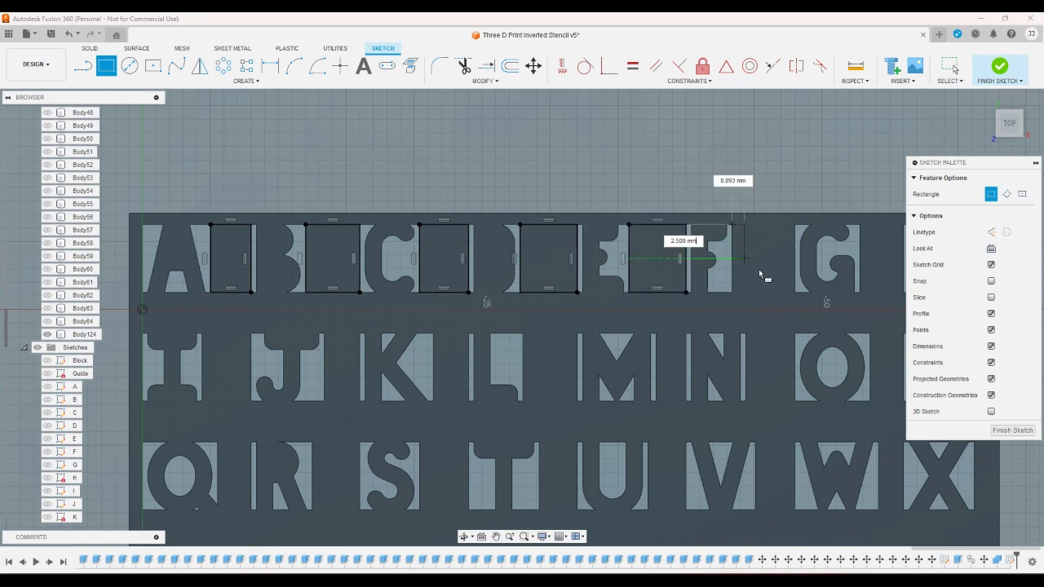
click(795, 292)
scroll(504, 230, down, 3)
scroll(677, 242, up, 5)
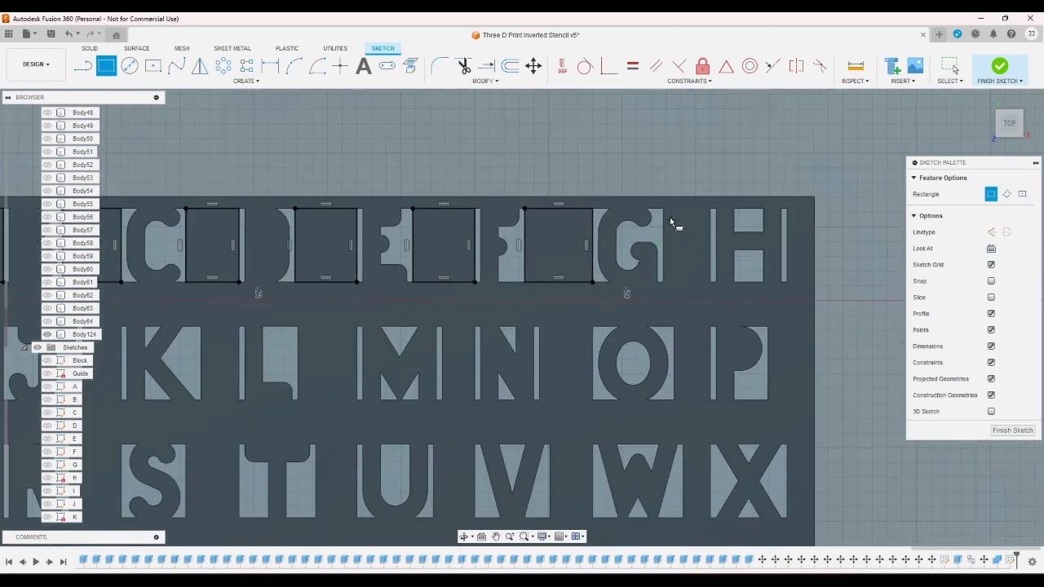
click(663, 210)
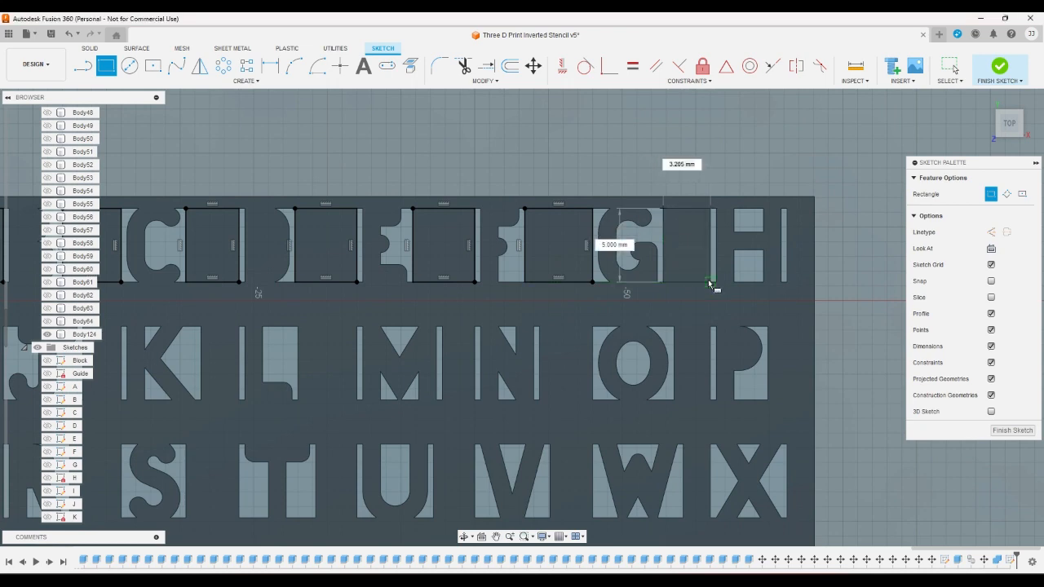
click(711, 282)
click(674, 326)
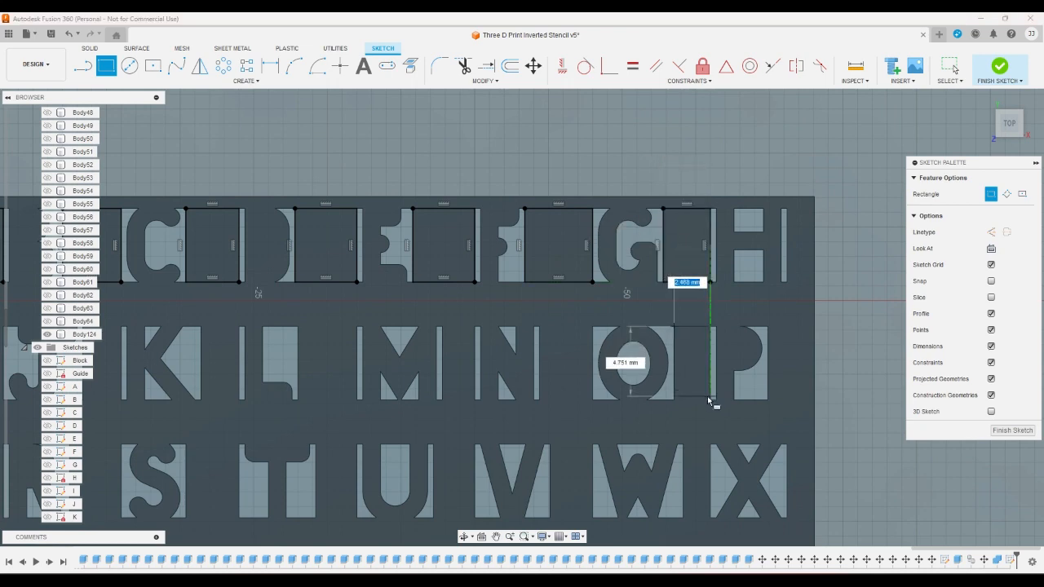
click(710, 400)
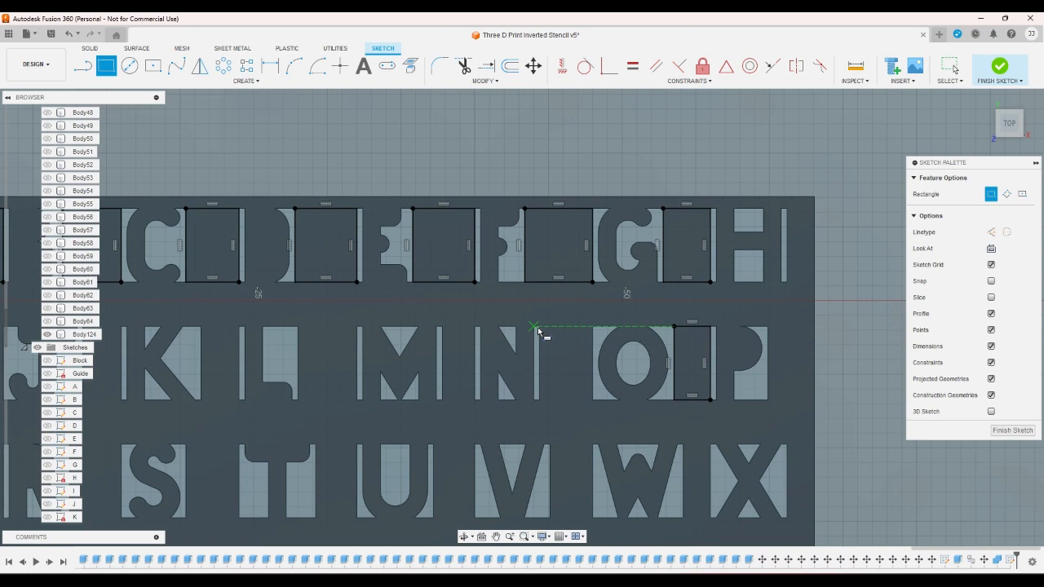
- Draw corner-to-corner rectangles 5 mm tall in the second row between the cut-outs of N and O, M and N, and L and M
click(538, 327)
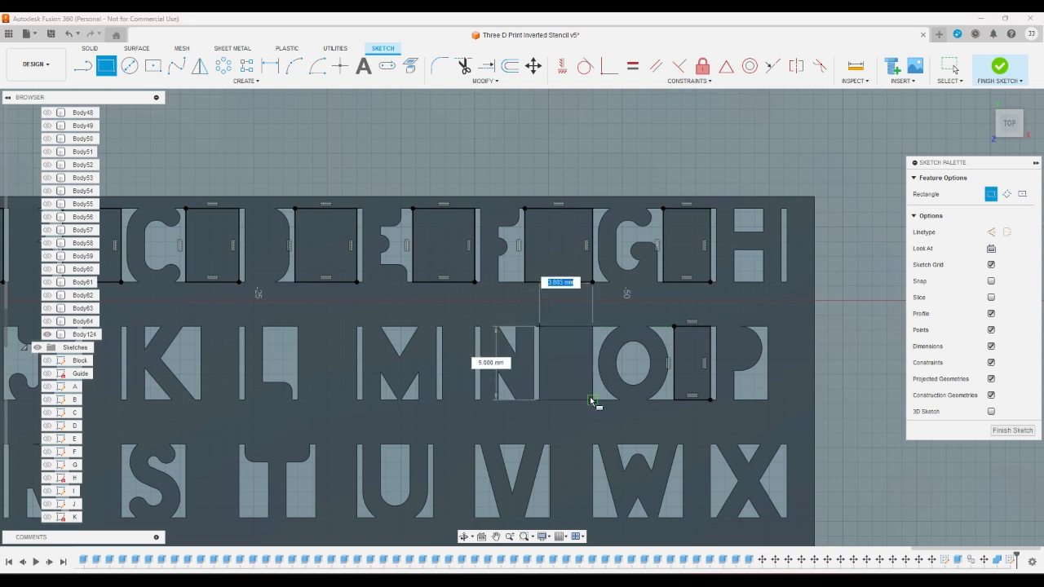
click(592, 399)
click(442, 326)
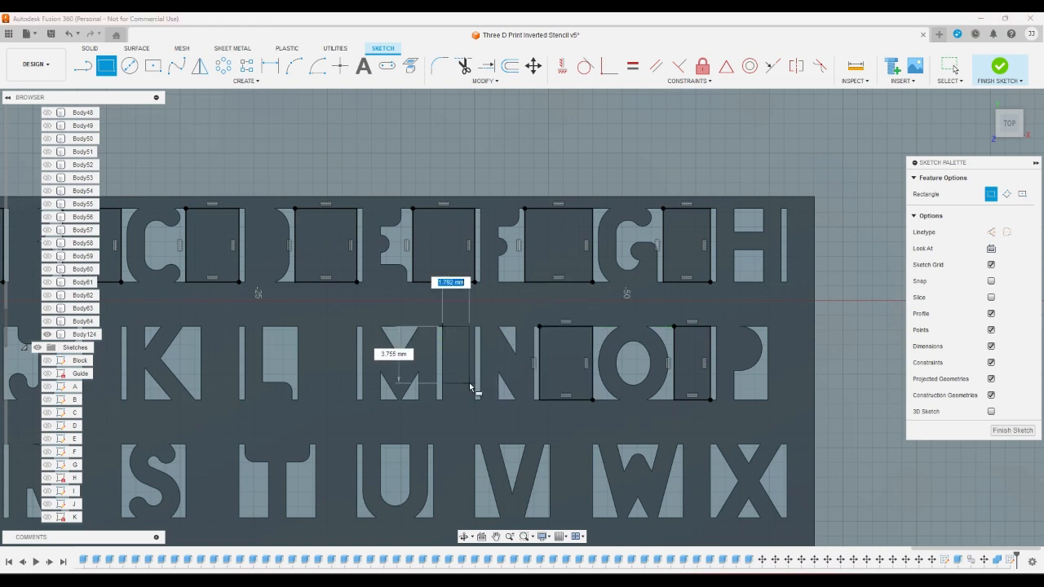
click(475, 398)
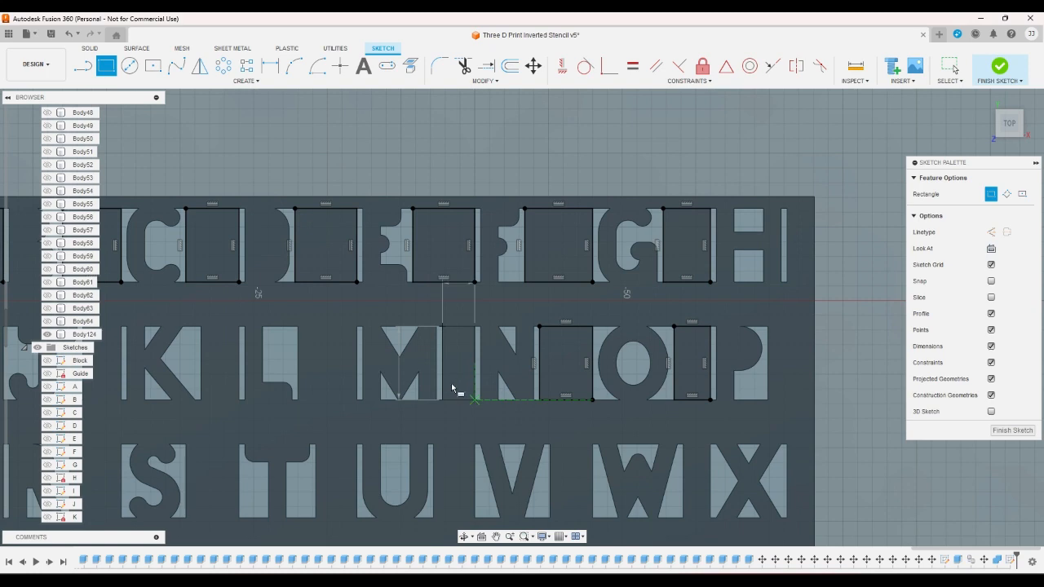
click(298, 327)
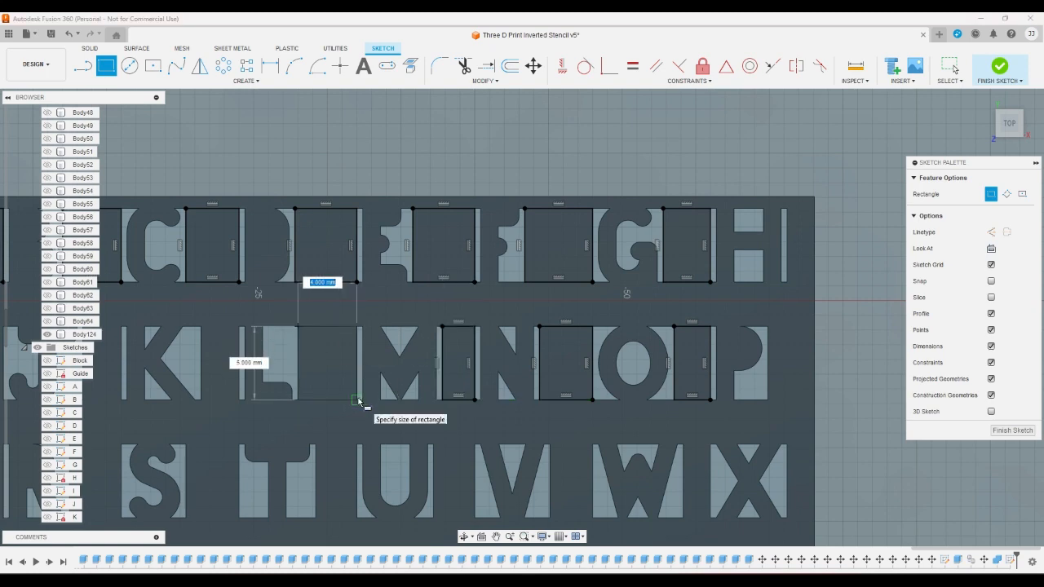
click(356, 399)
- Fill the remaining second-row gaps between K and L, J and K, and I and J with rectangles 5 mm tall
scroll(538, 393, down, 3)
scroll(313, 345, up, 3)
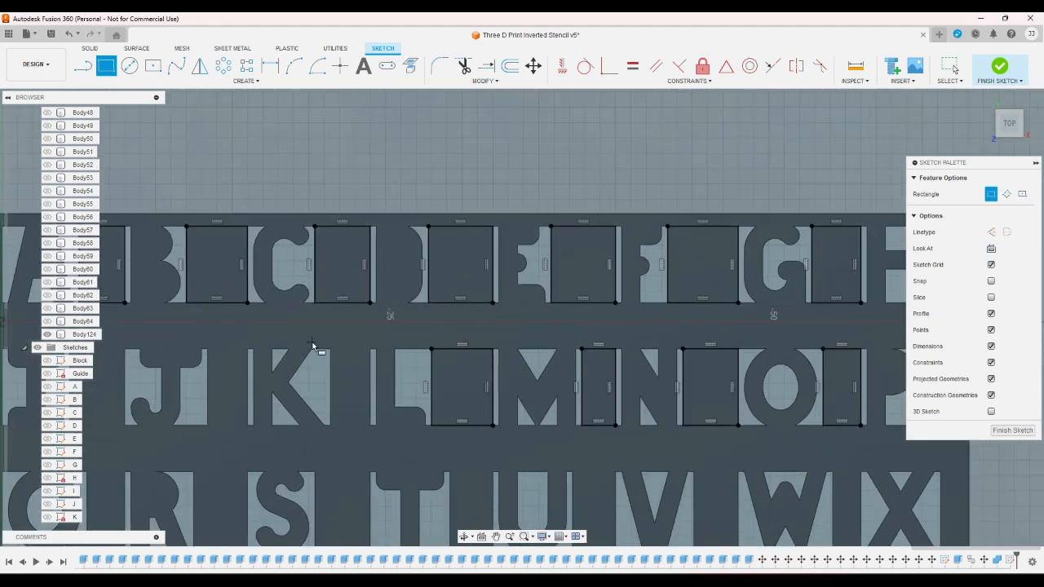
click(330, 348)
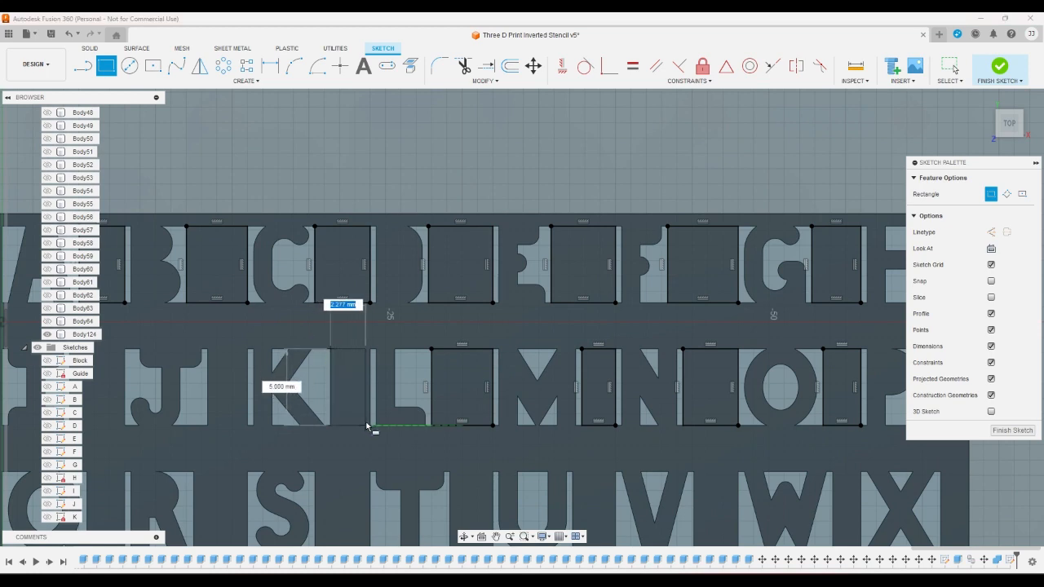
click(371, 426)
scroll(415, 368, down, 3)
scroll(304, 369, up, 2)
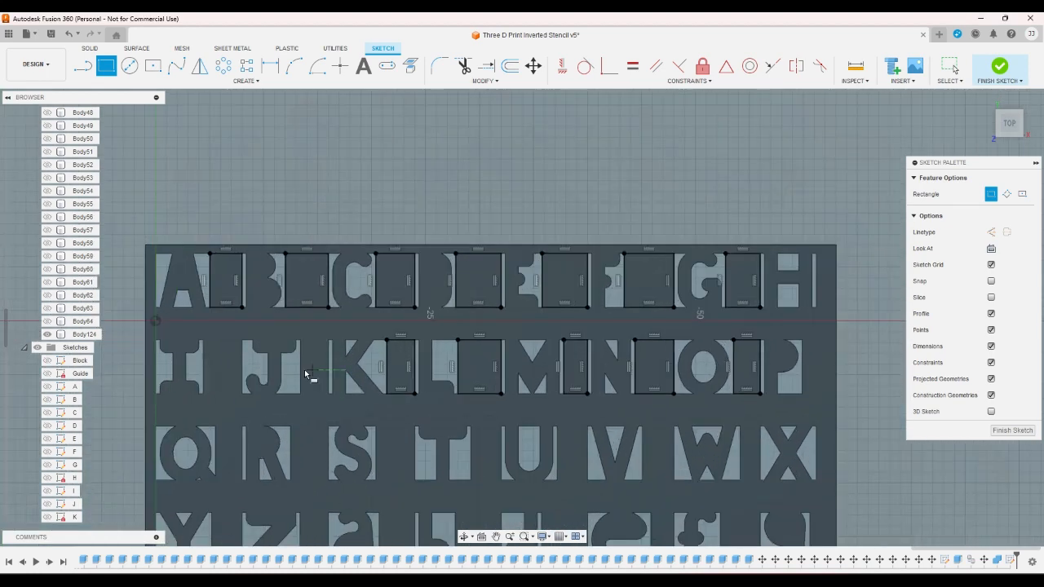
scroll(305, 369, up, 2)
click(299, 327)
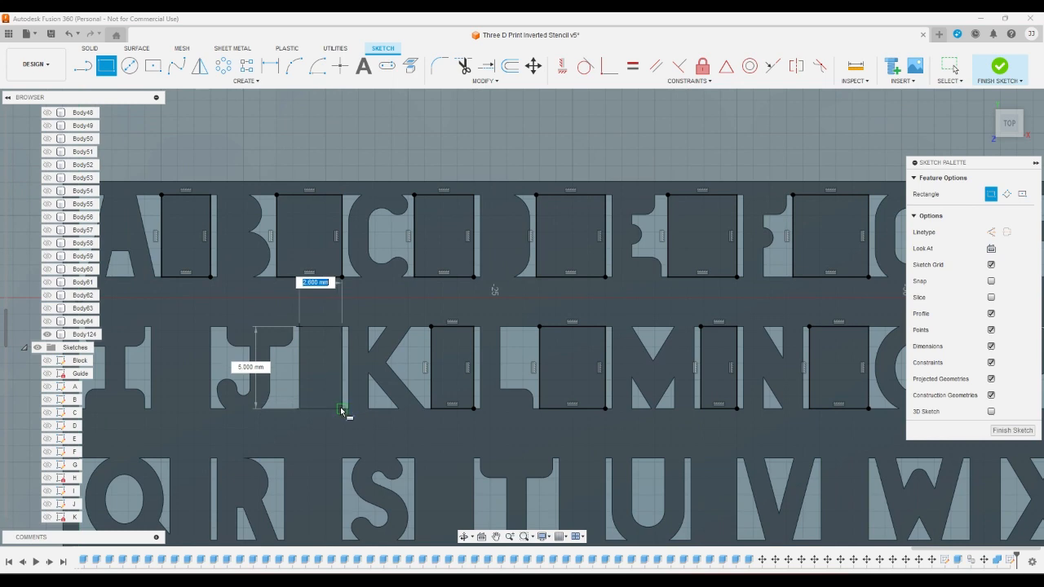
click(342, 409)
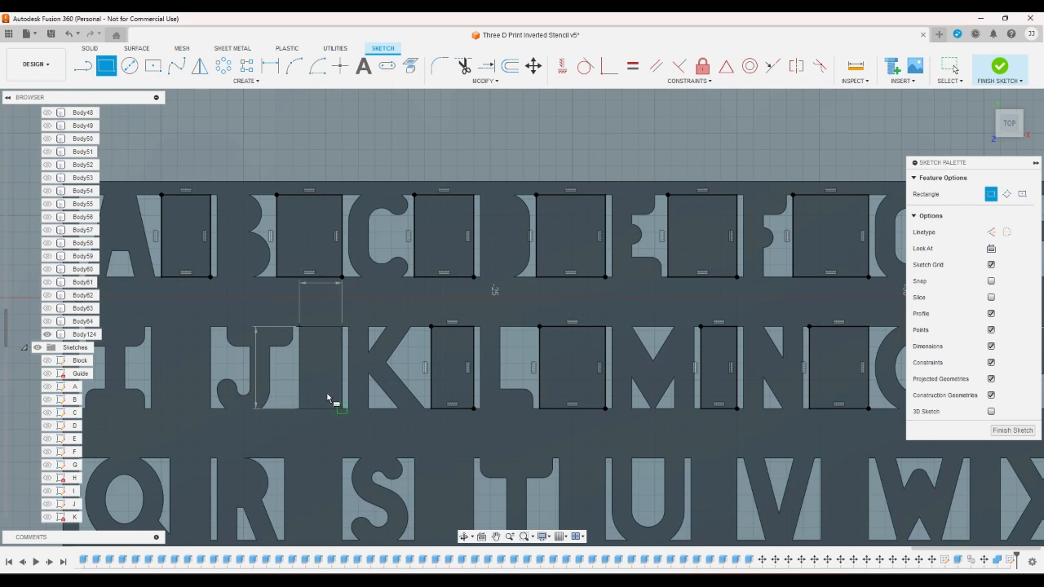
click(152, 327)
- Draw a rectangle filling the gap between the cut-outs of Q and R in the third row
scroll(288, 298, down, 2)
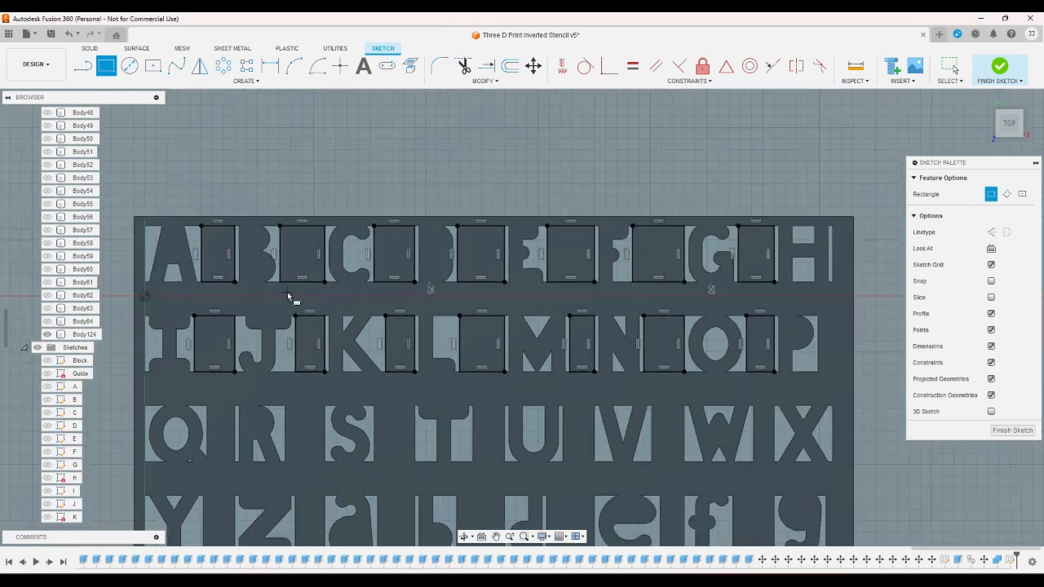
scroll(288, 297, down, 4)
scroll(242, 332, up, 3)
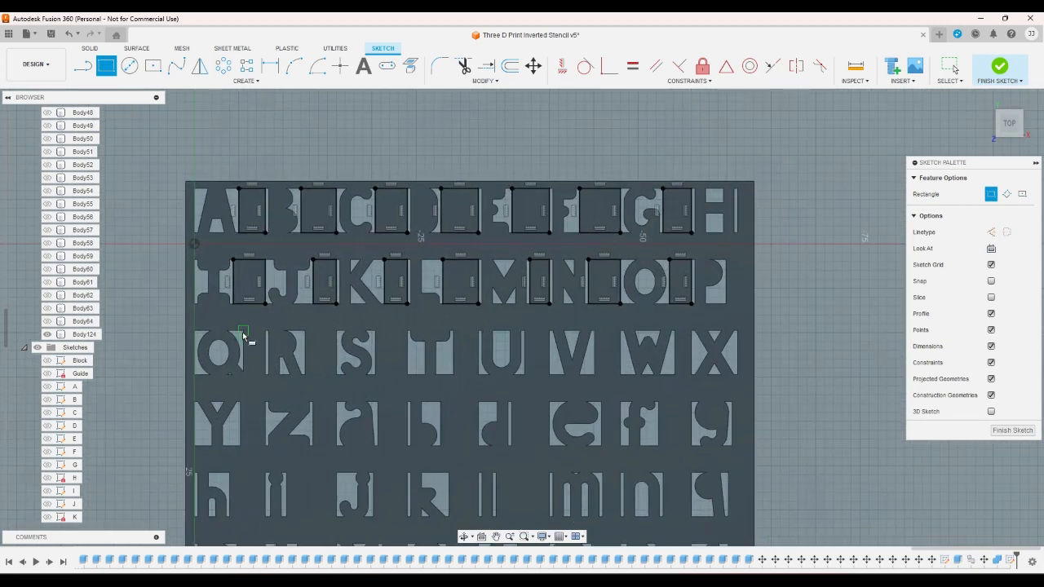
click(242, 331)
click(268, 376)
scroll(272, 301, down, 2)
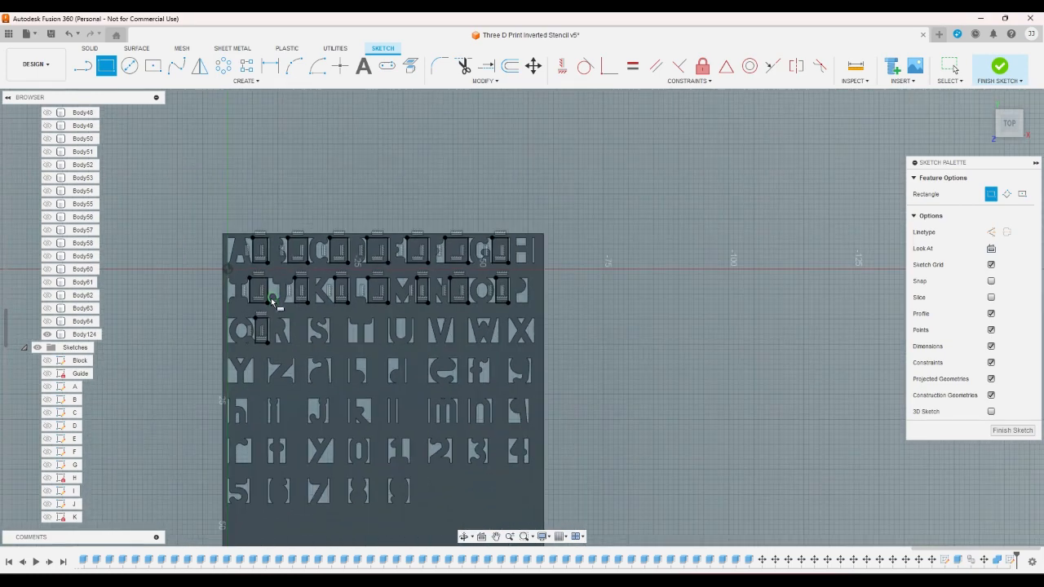
scroll(271, 302, down, 1)
scroll(251, 312, up, 3)
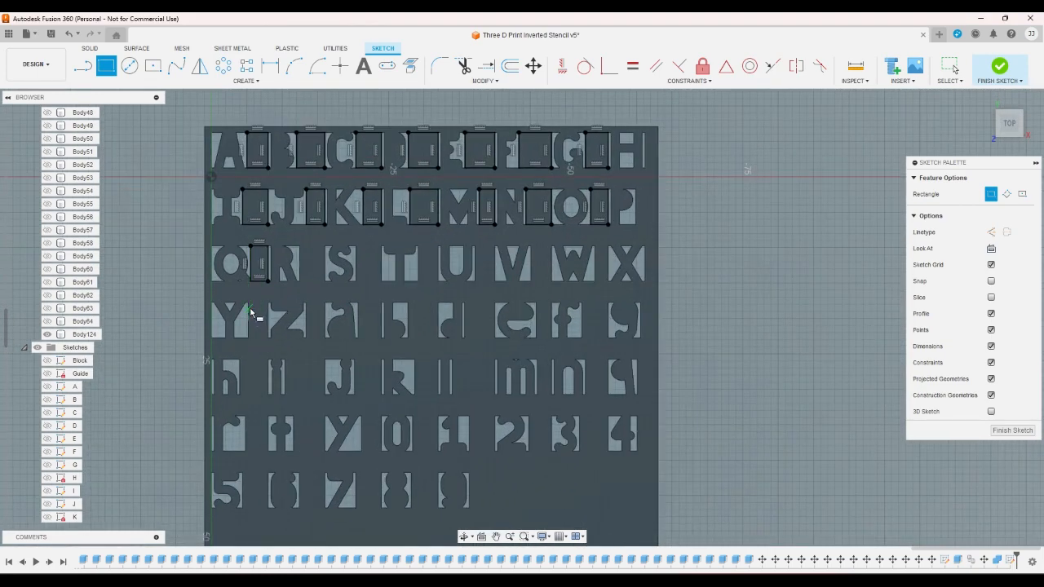
click(245, 282)
right_click(263, 340)
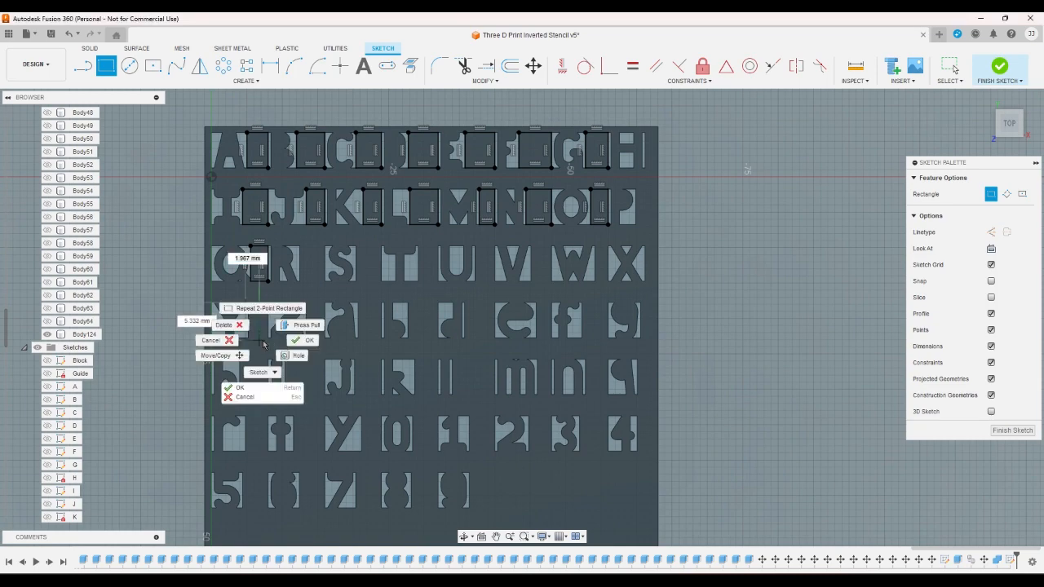
key(Escape)
- Draw full-height rectangles in the fourth row between the cut-outs of Y and Z, Z and a, and a and b
scroll(265, 328, up, 2)
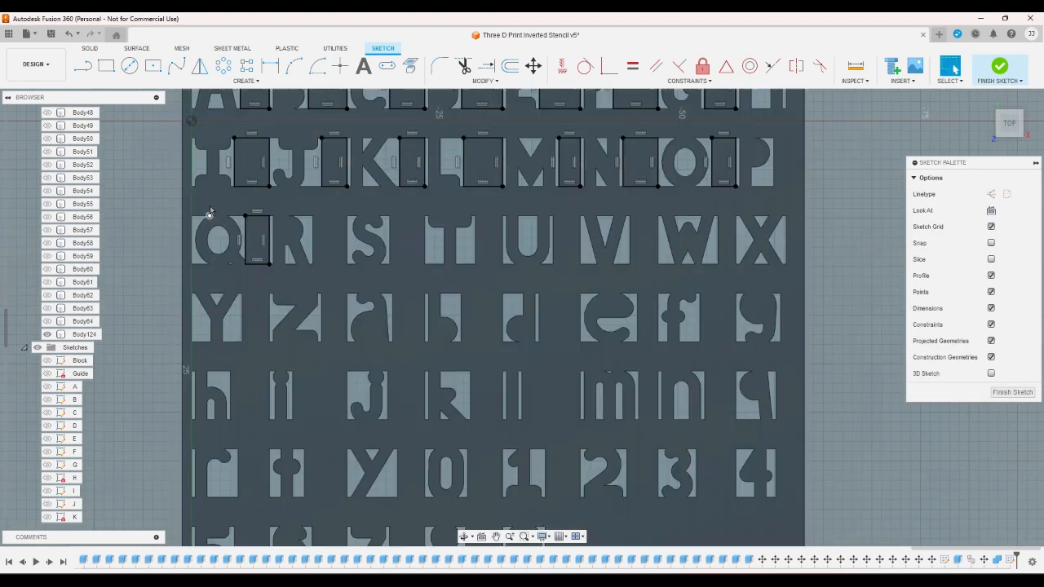
click(106, 65)
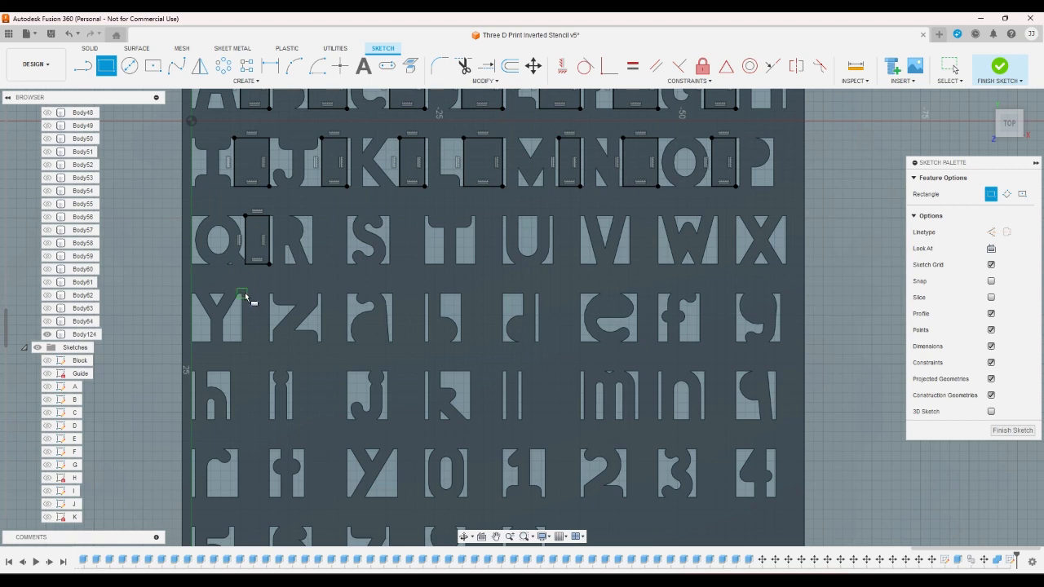
click(243, 293)
click(270, 340)
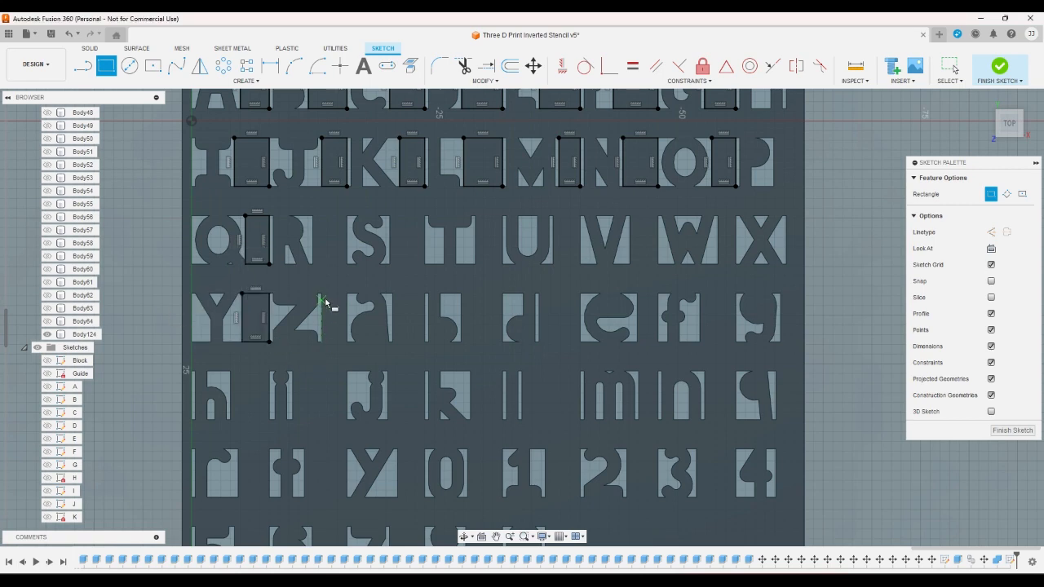
click(322, 291)
click(348, 341)
click(393, 292)
click(425, 341)
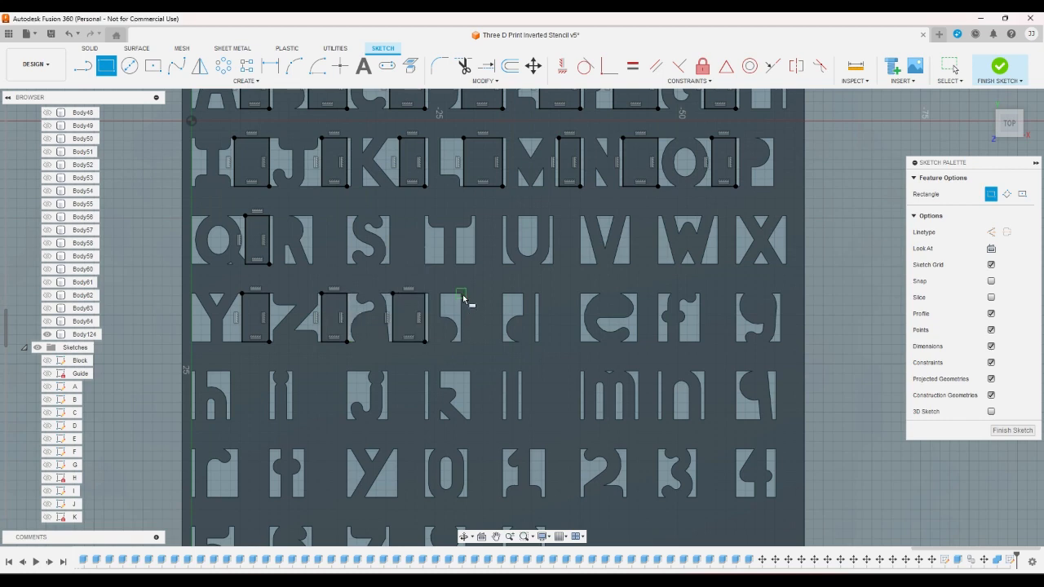
- Fill the rest of the fourth row with rectangles between b and d, d and e, e and f, and f and g
click(462, 293)
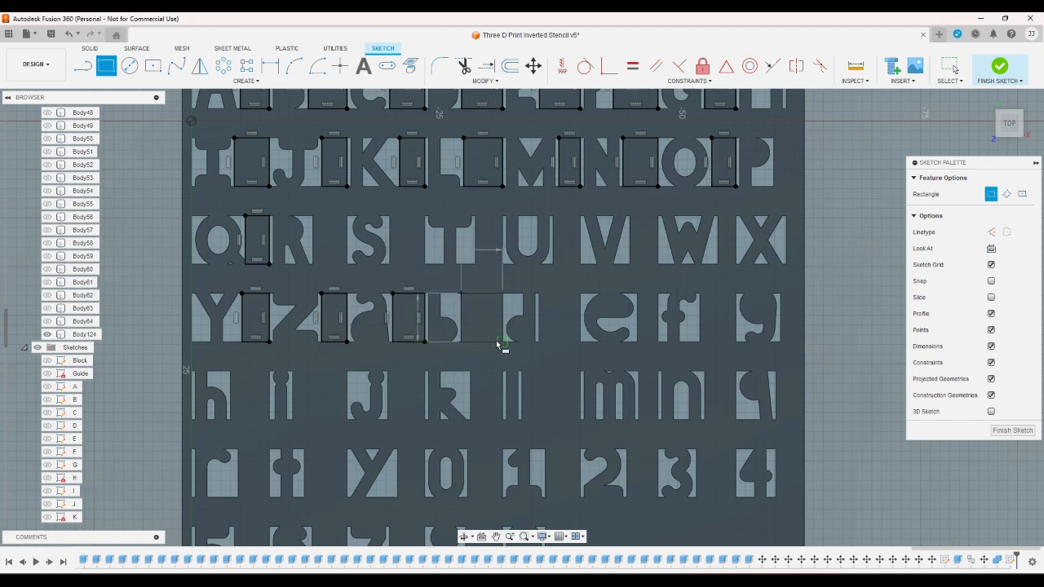
click(502, 341)
click(538, 292)
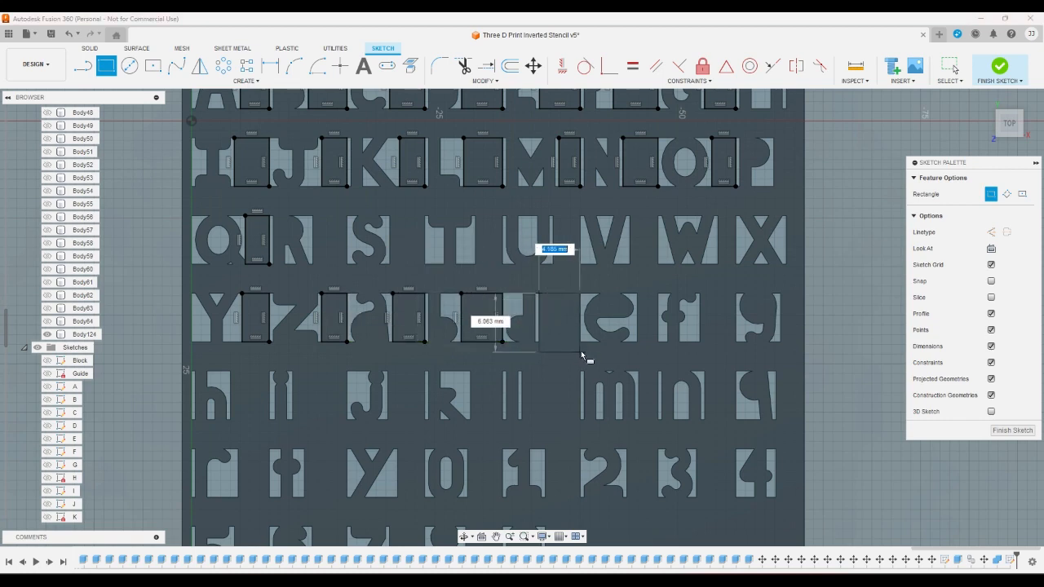
click(579, 340)
click(638, 293)
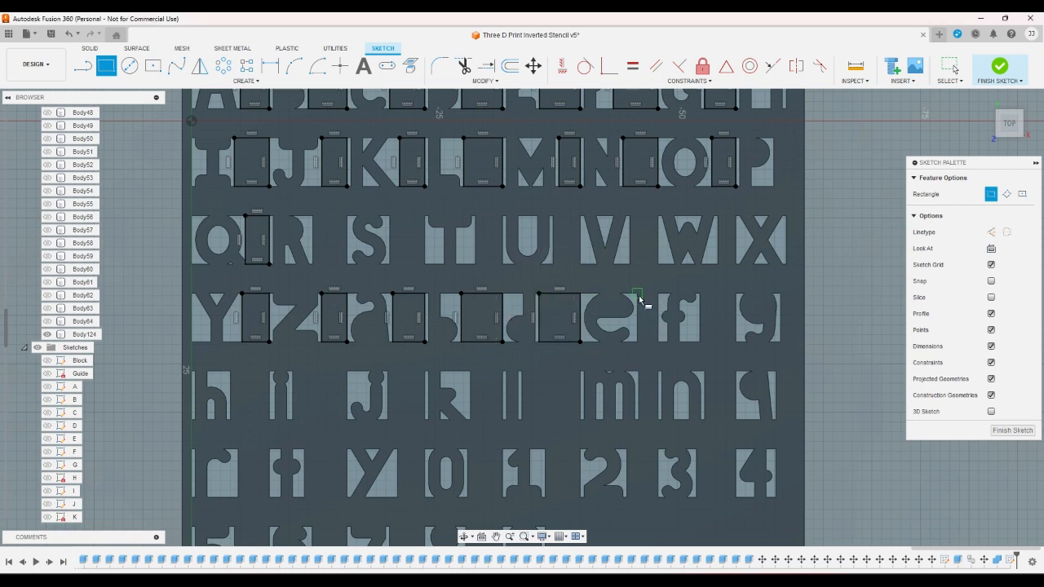
click(657, 341)
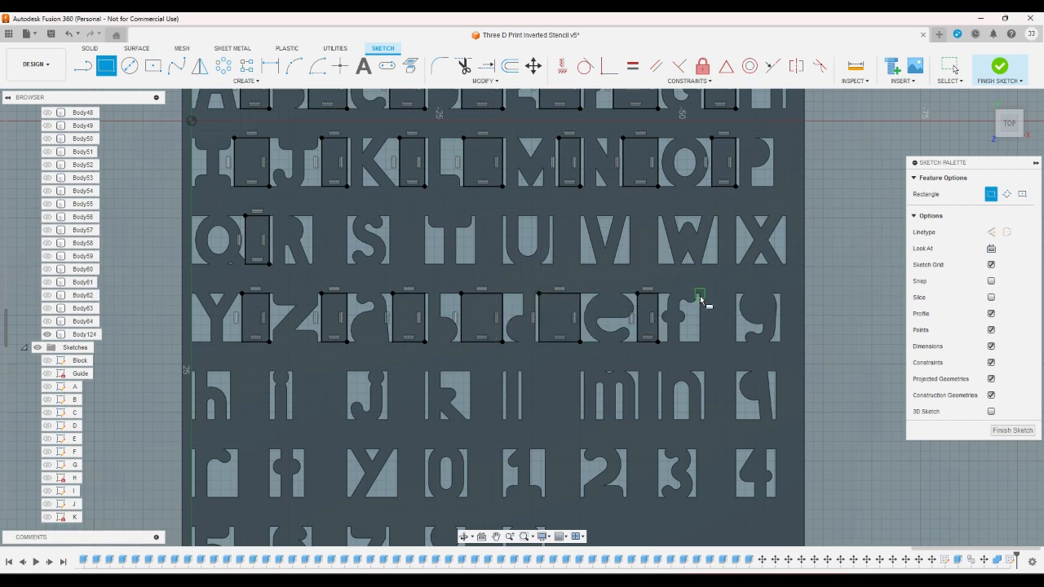
click(699, 292)
click(737, 341)
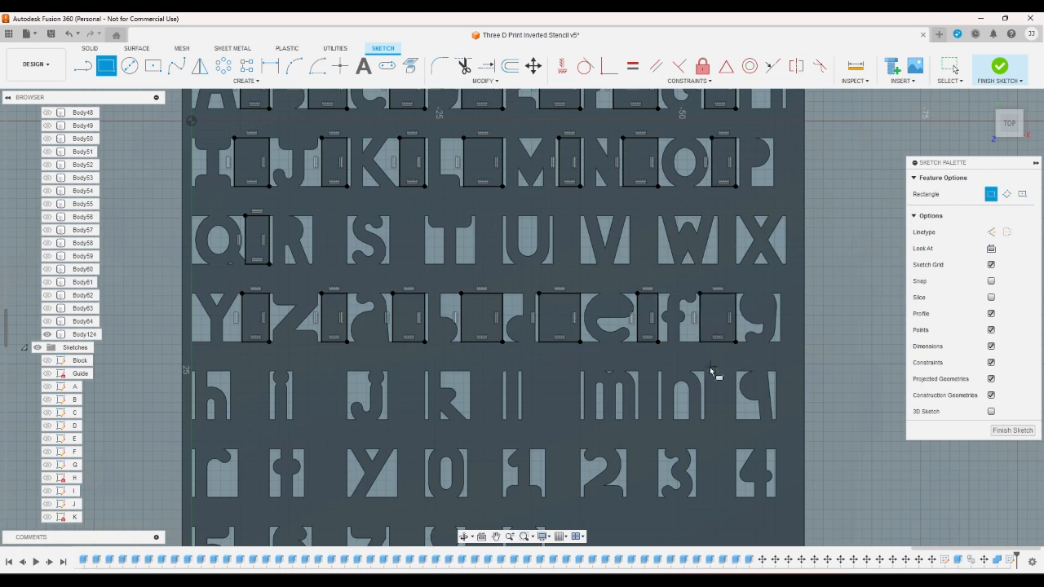
- Draw rectangles 5 mm tall in the fifth row between n and q, m and n, l and m, k and l, and j and k
click(704, 369)
click(736, 419)
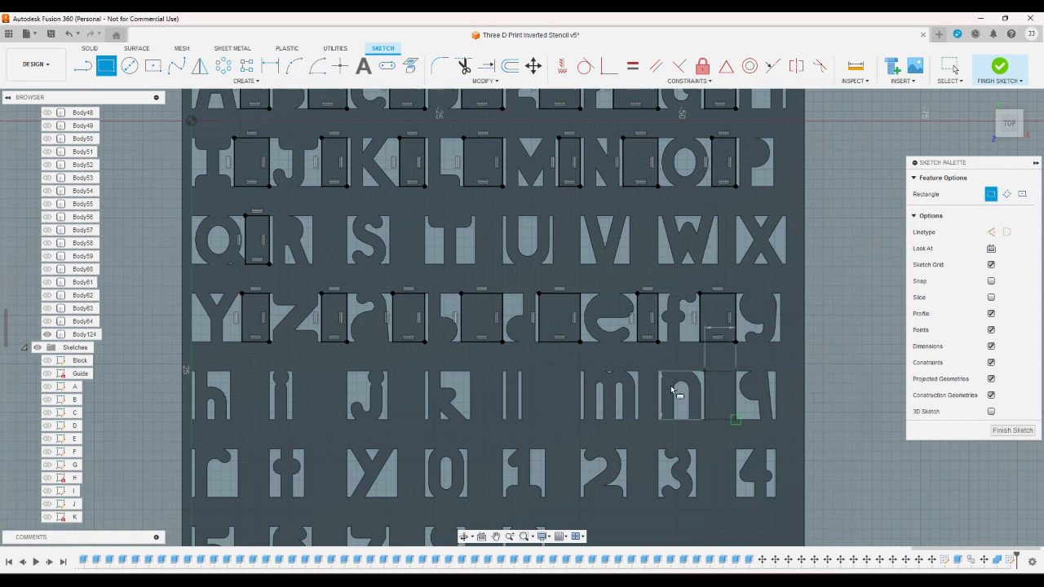
click(638, 371)
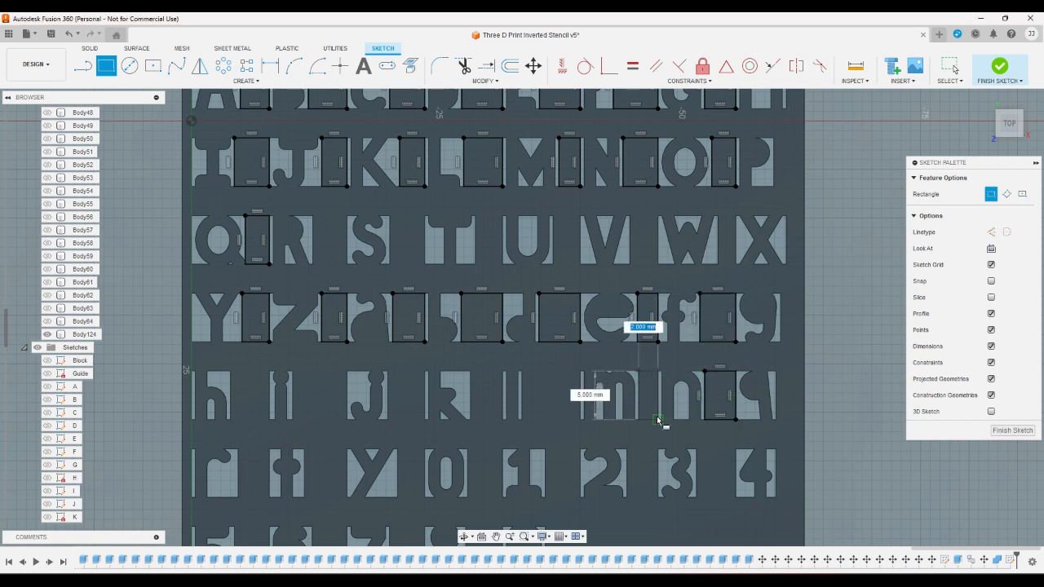
click(658, 419)
click(521, 372)
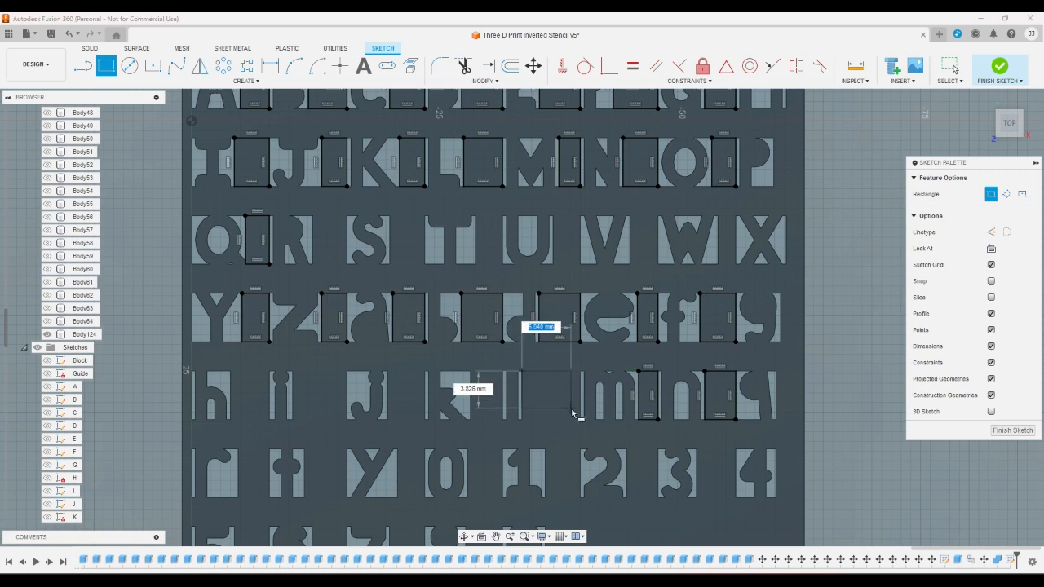
click(470, 371)
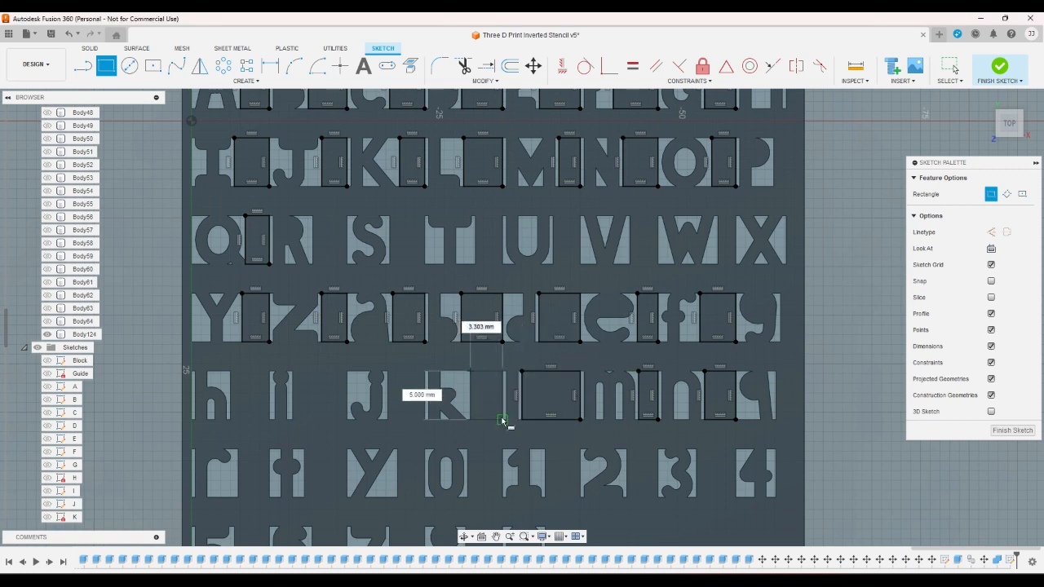
click(502, 419)
click(387, 372)
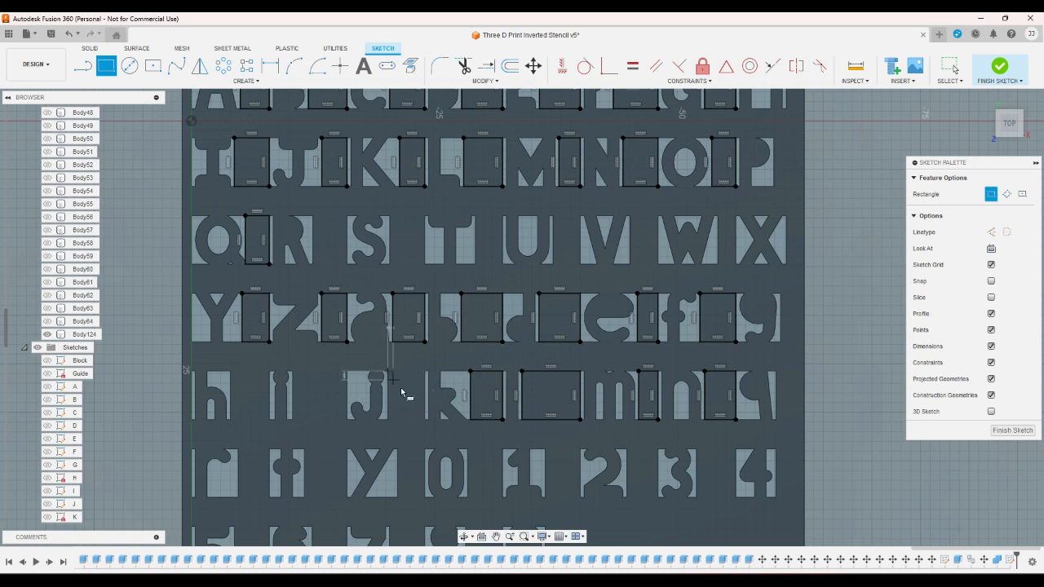
click(425, 420)
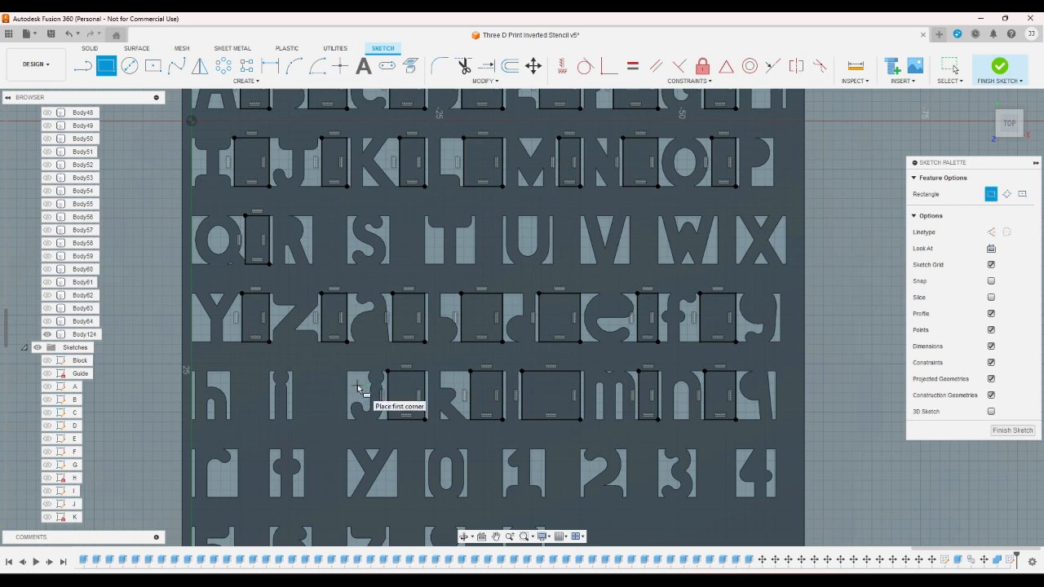
- Draw full-height rectangles in the fifth row filling the gaps between i and j and between h and i
scroll(361, 381, up, 2)
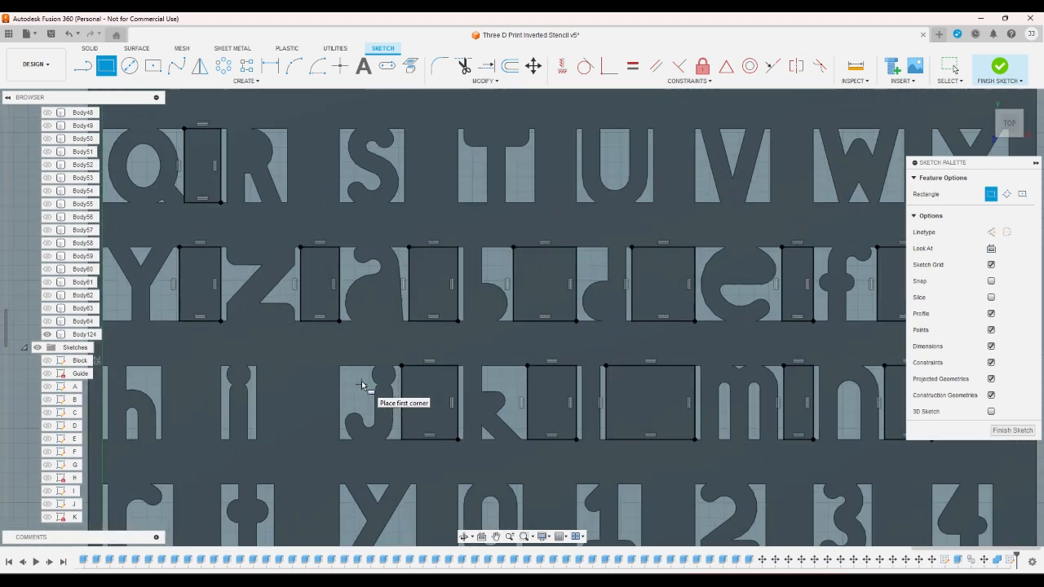
scroll(361, 381, up, 2)
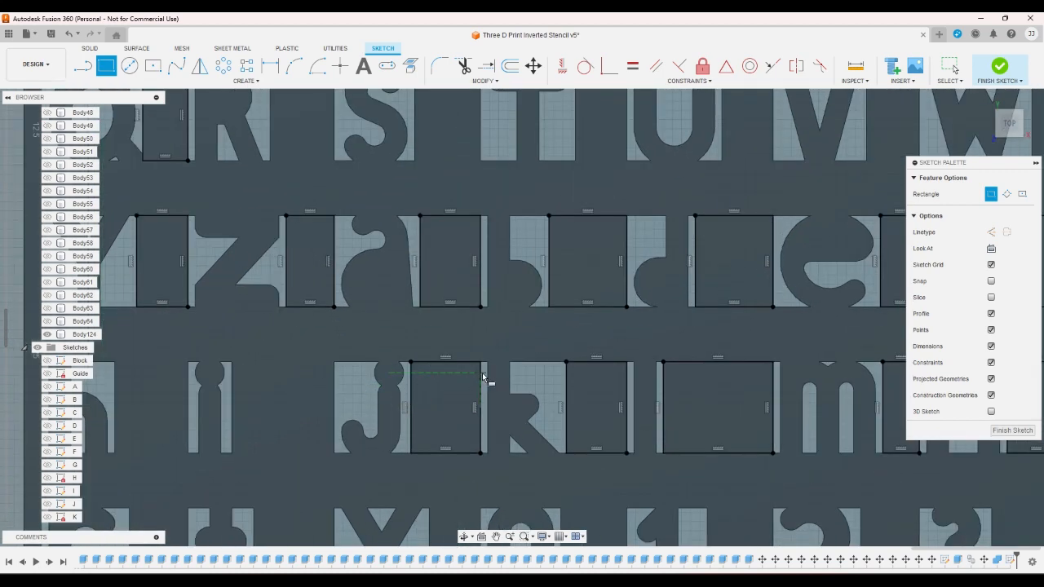
scroll(482, 388, up, 2)
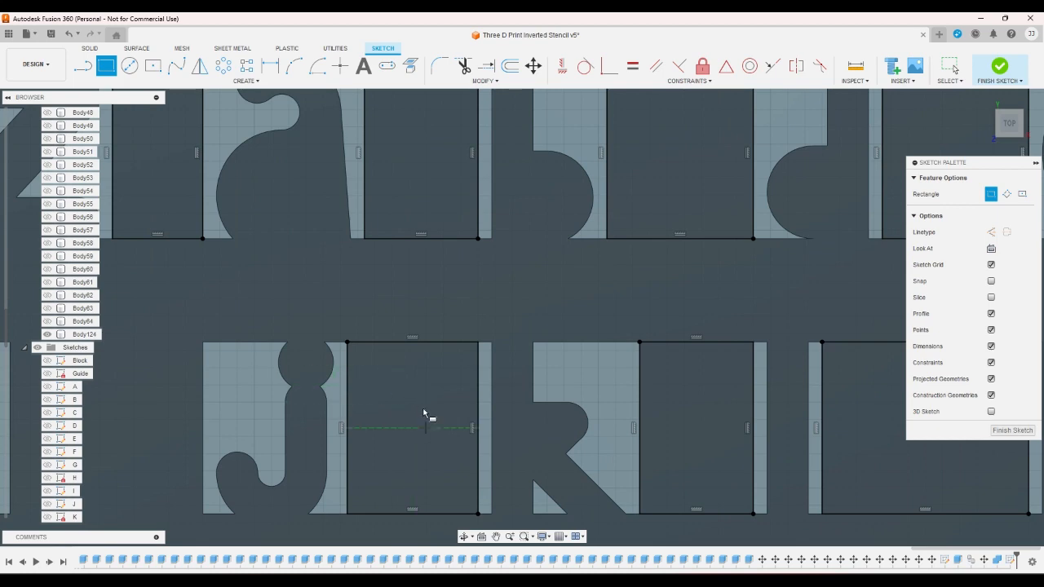
scroll(424, 412, down, 5)
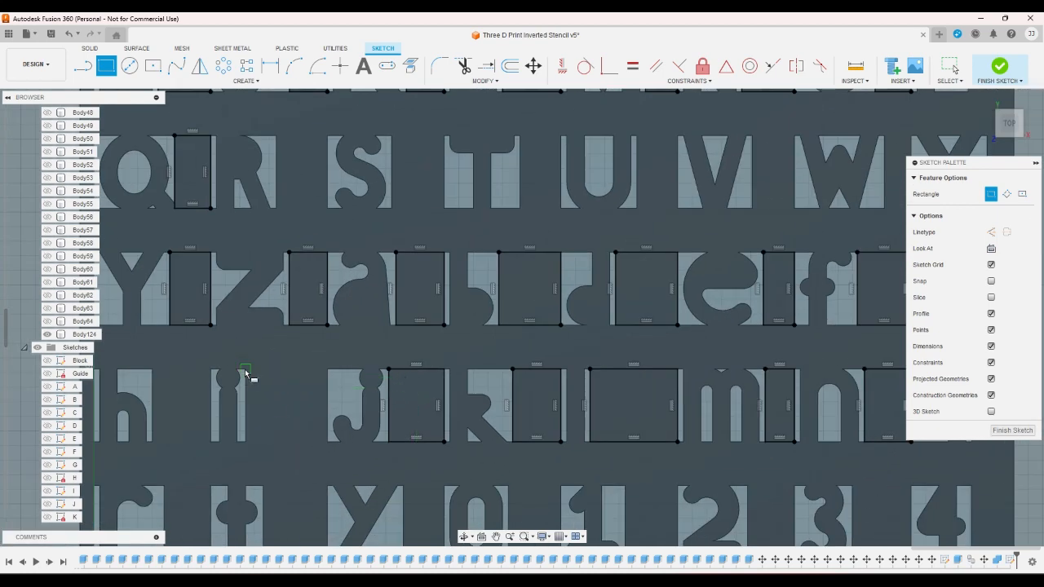
click(245, 368)
click(327, 442)
scroll(382, 443, down, 3)
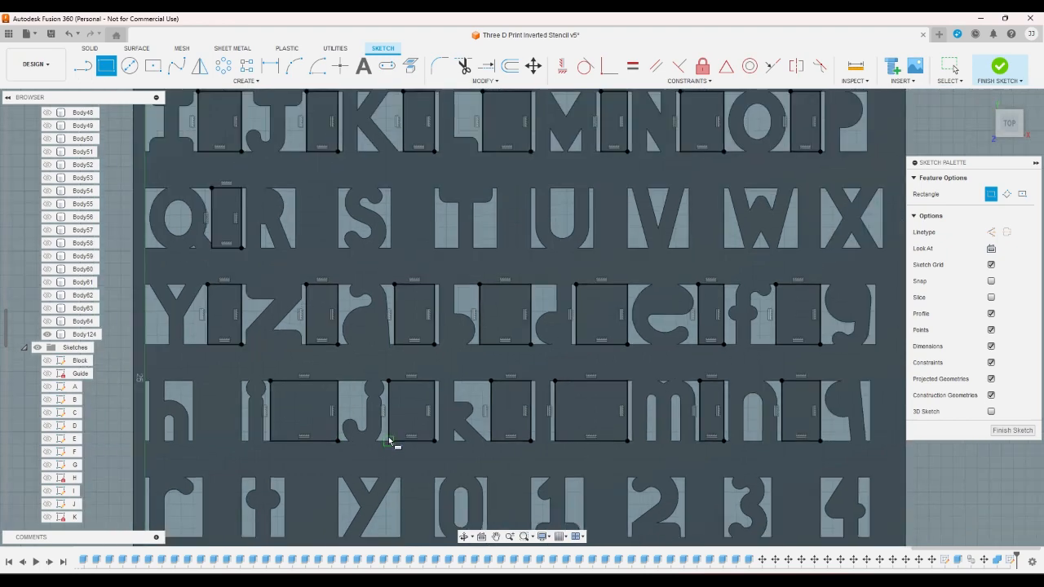
scroll(268, 403, up, 3)
click(204, 384)
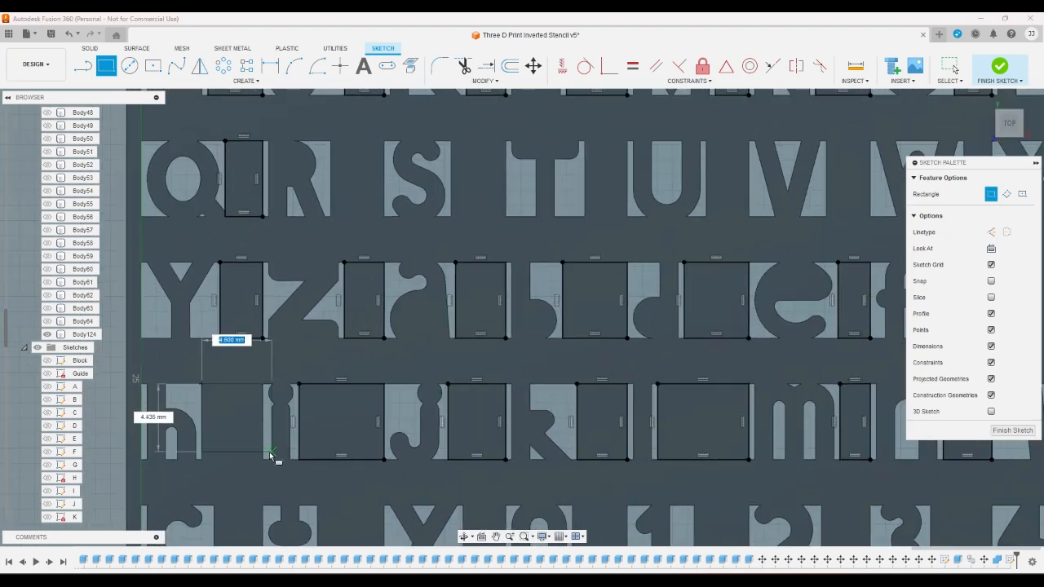
click(265, 459)
- Draw full-height rectangles in the sixth row between the cut-outs of r and t and of t and y
scroll(298, 359, down, 2)
scroll(296, 349, down, 2)
scroll(274, 428, up, 3)
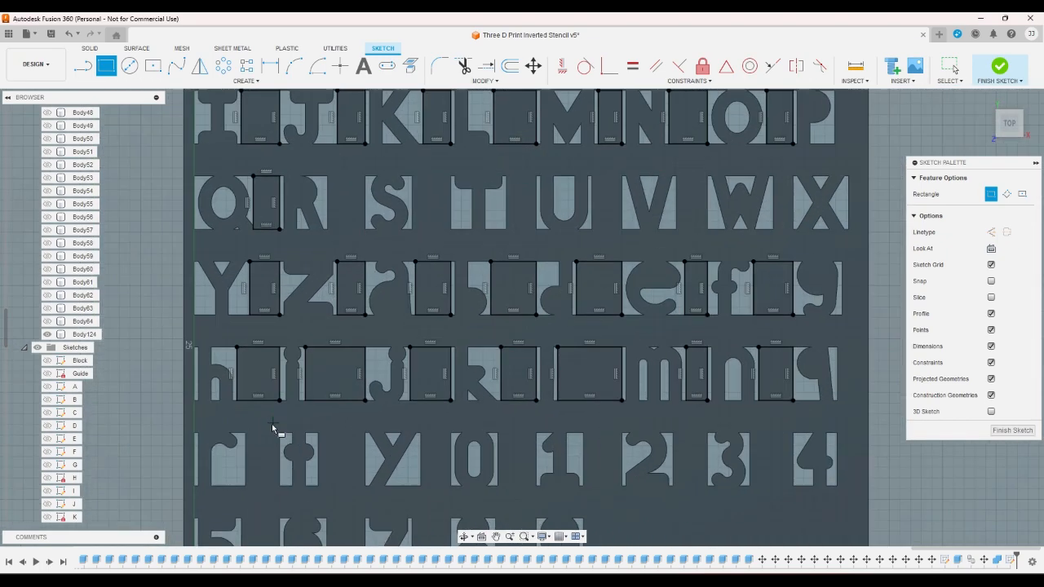
scroll(289, 378, down, 5)
scroll(289, 473, up, 3)
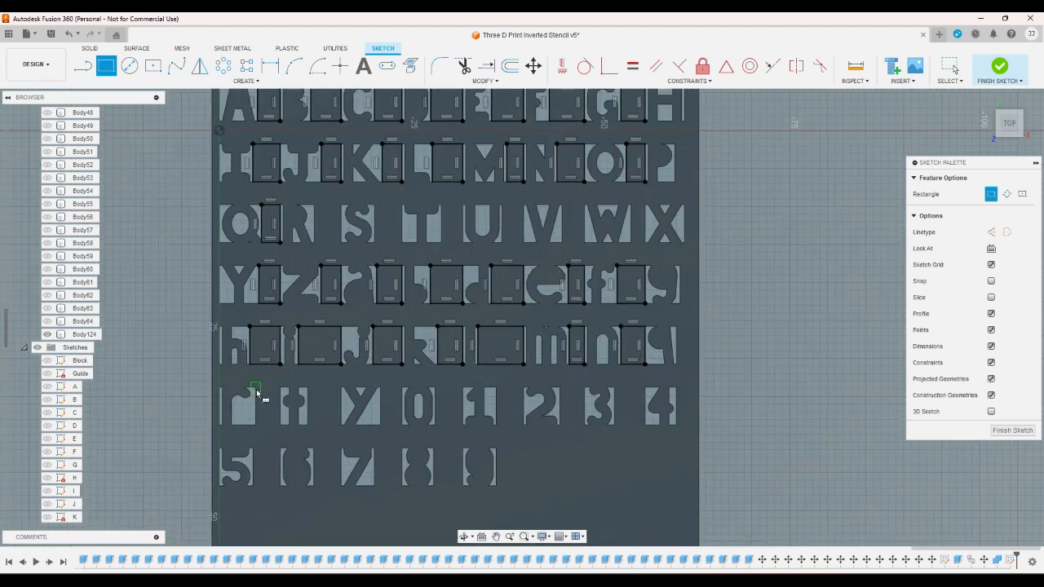
click(256, 388)
click(278, 424)
click(308, 388)
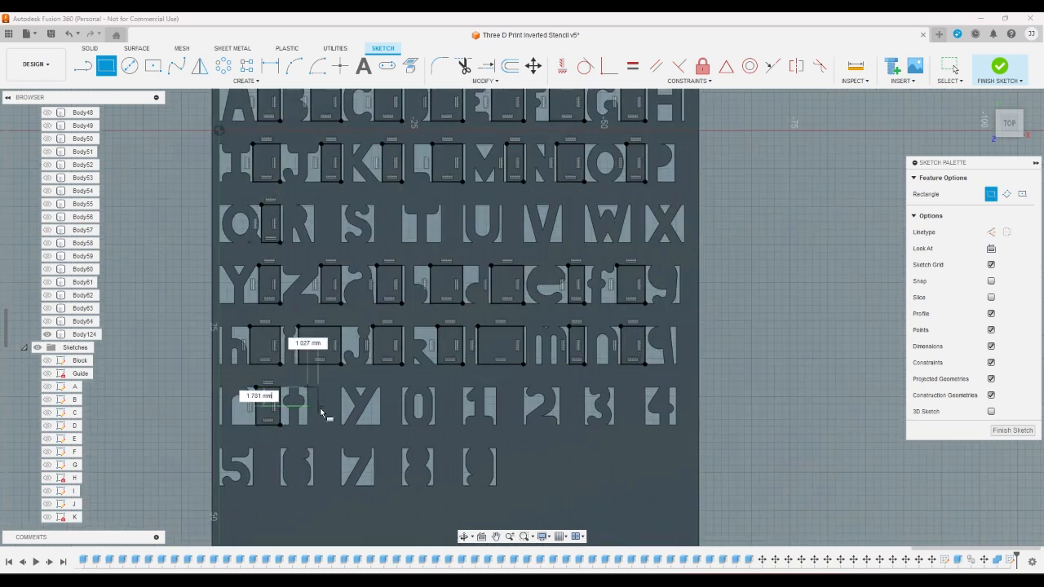
click(338, 424)
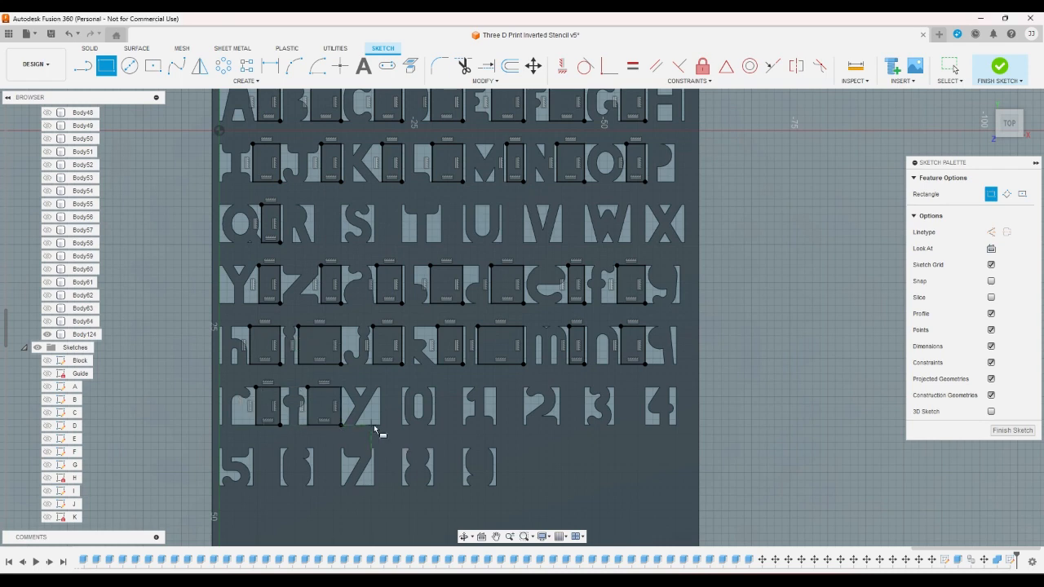
- Draw rectangles 5 mm tall in the sixth row between y and 0, 0 and 1, and 1 and 2
scroll(373, 424, down, 4)
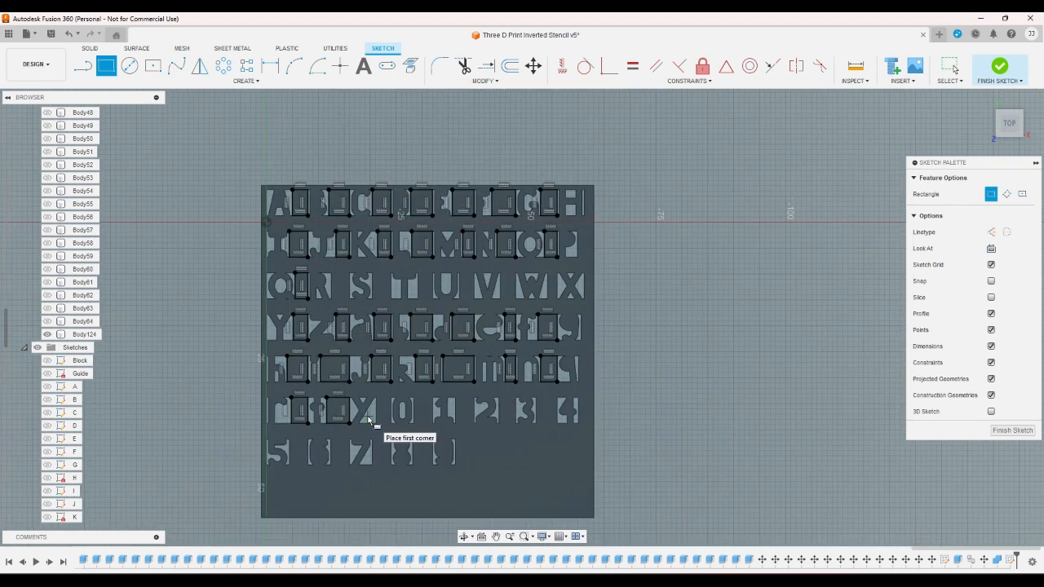
scroll(371, 420, up, 2)
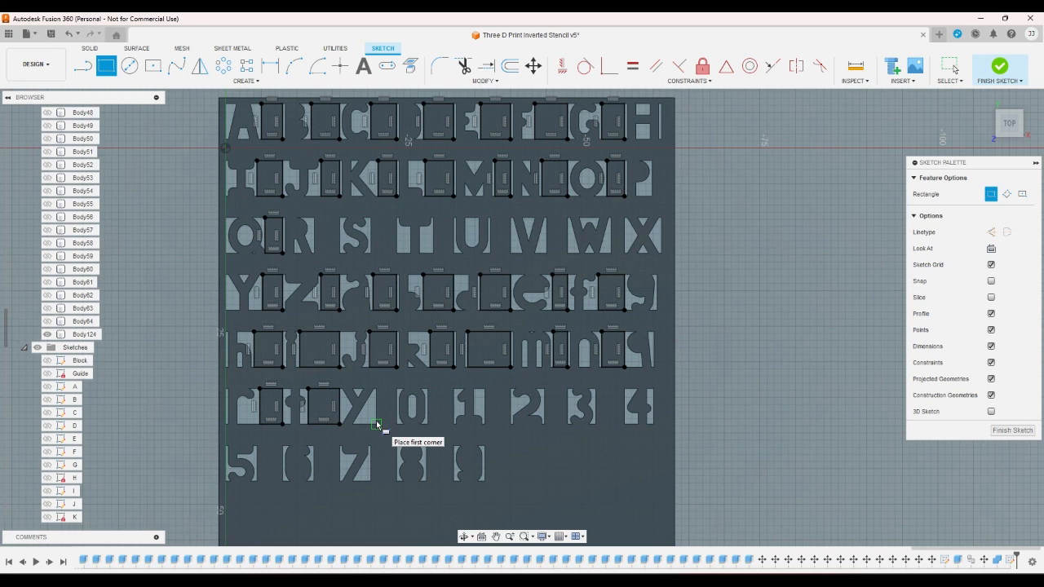
scroll(376, 422, up, 2)
click(377, 380)
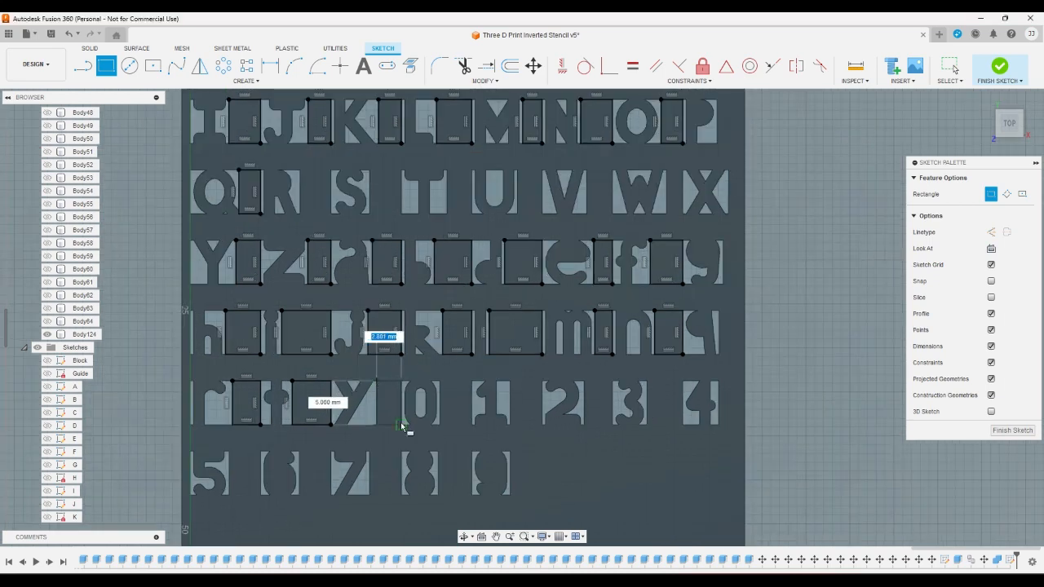
click(401, 424)
click(440, 380)
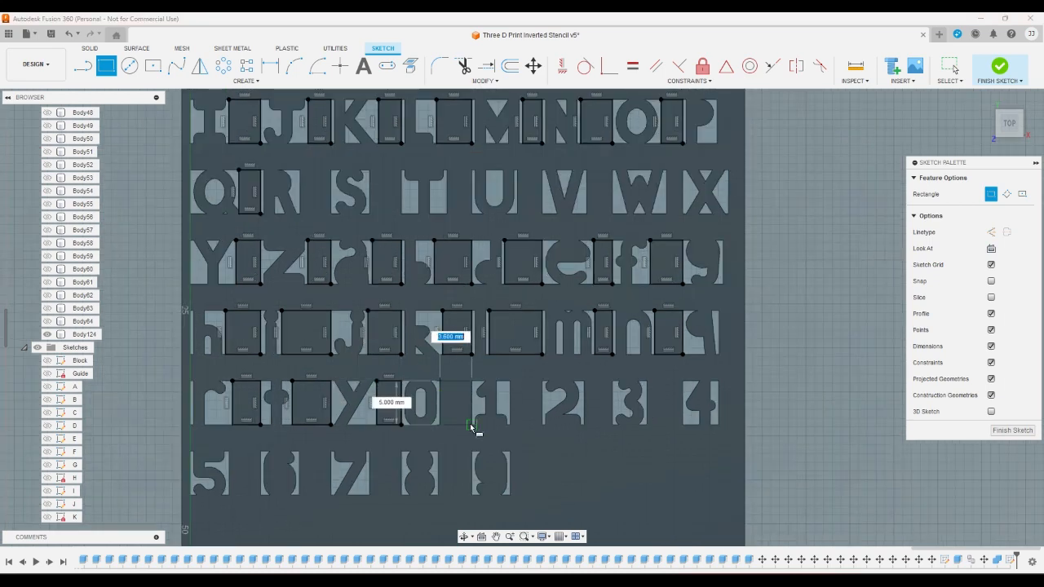
click(472, 424)
click(509, 380)
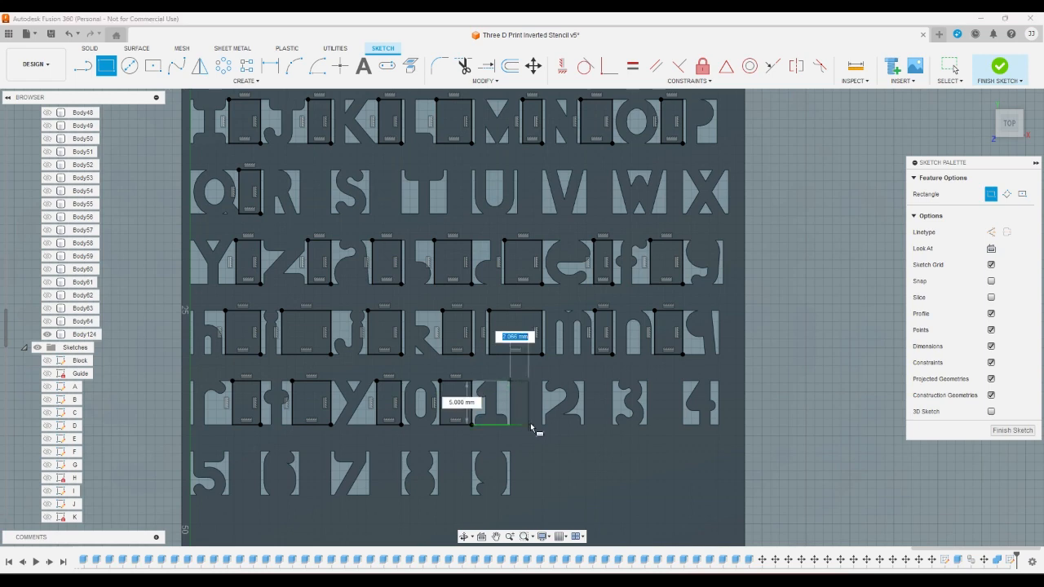
click(541, 424)
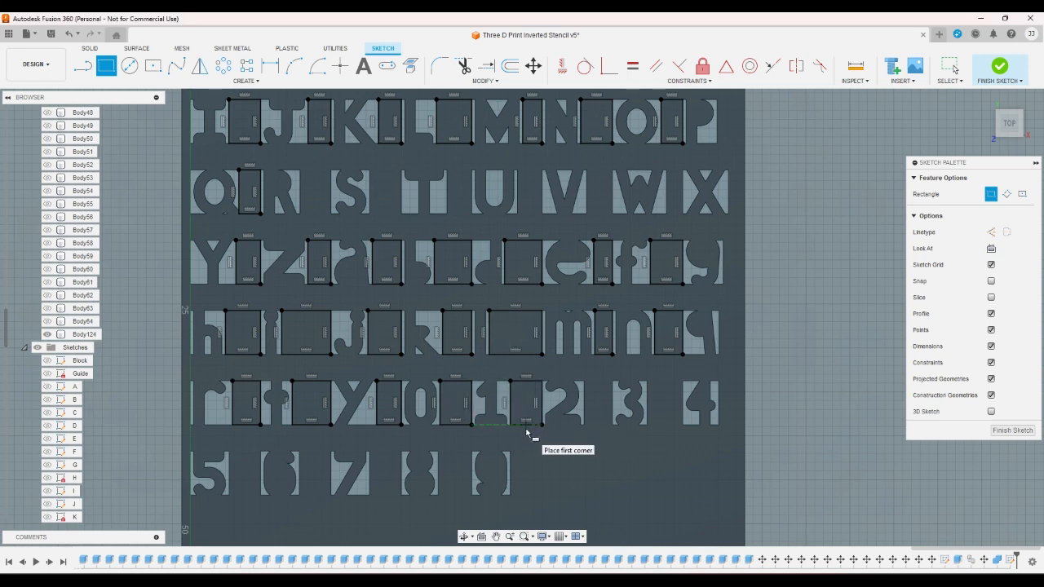
- Complete the sixth row with full-height rectangles between 2 and 3 and between 3 and 4
scroll(526, 432, down, 2)
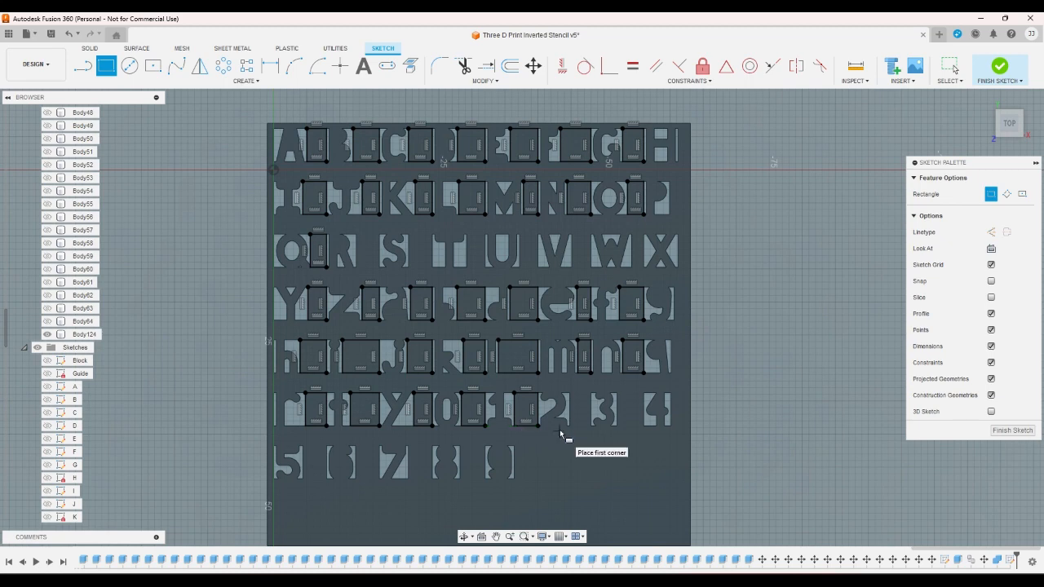
scroll(560, 429, up, 2)
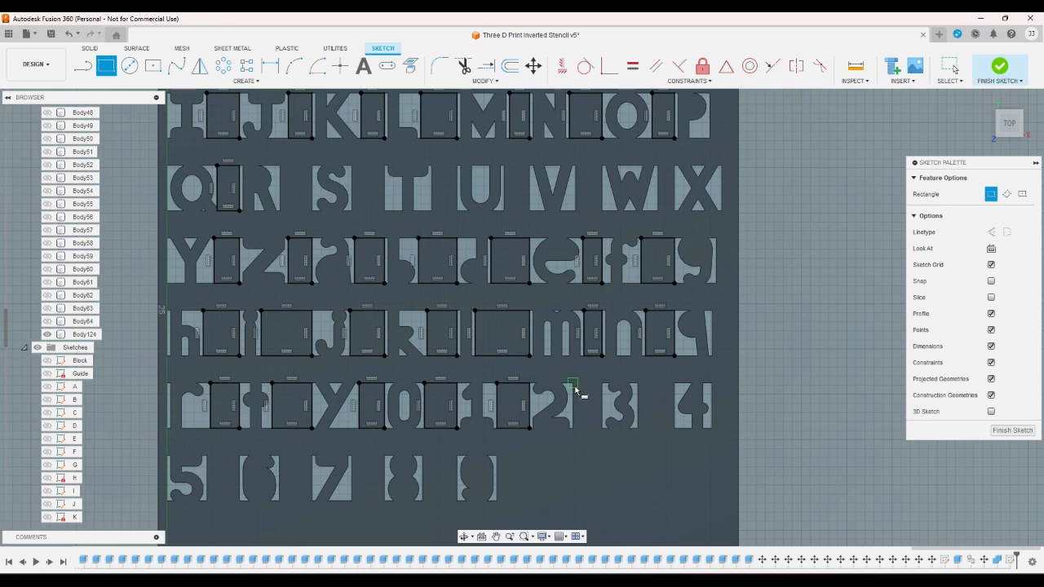
click(574, 383)
click(603, 427)
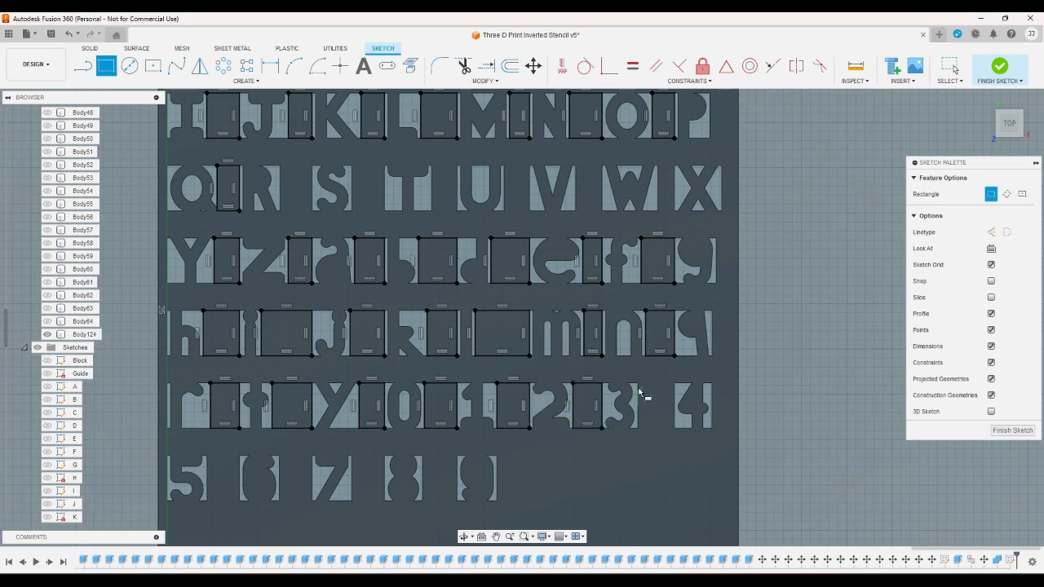
click(637, 381)
click(674, 427)
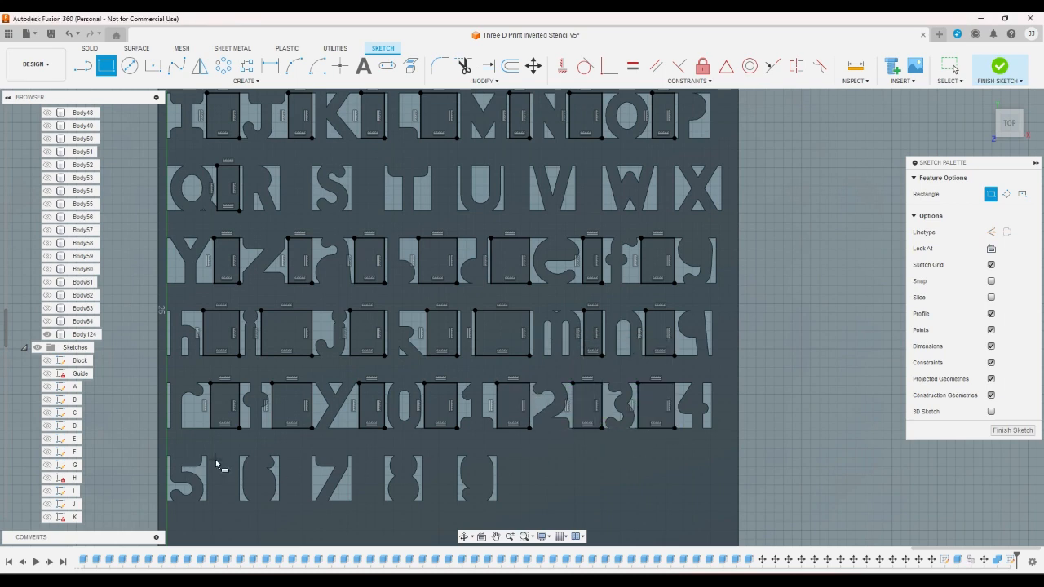
- Draw rectangles 5 mm tall in the seventh row between 5 and 6, 6 and 7, 7 and 8, and 8 and 9, and finish the sketch
click(208, 455)
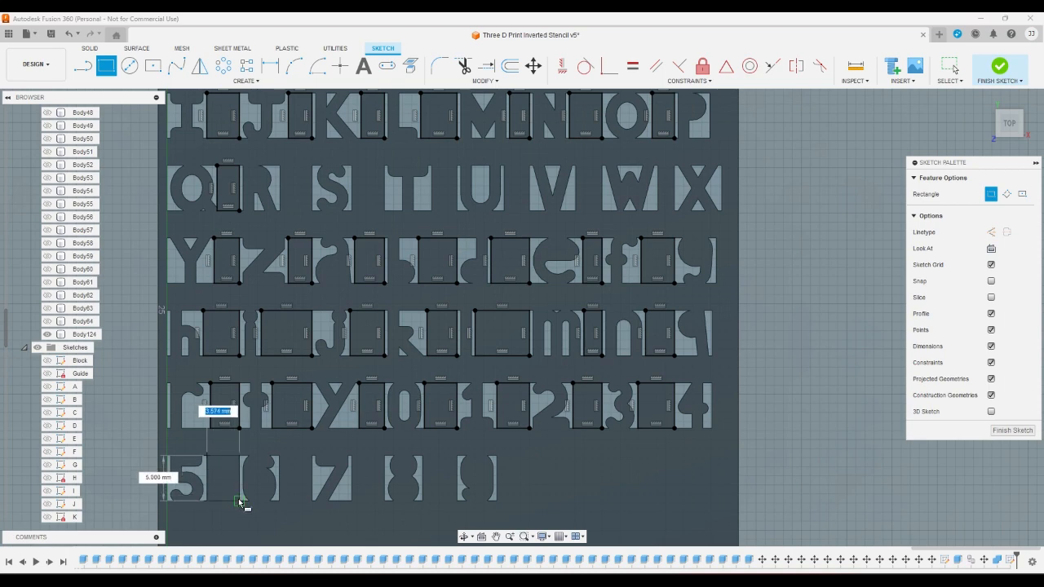
click(240, 500)
click(279, 455)
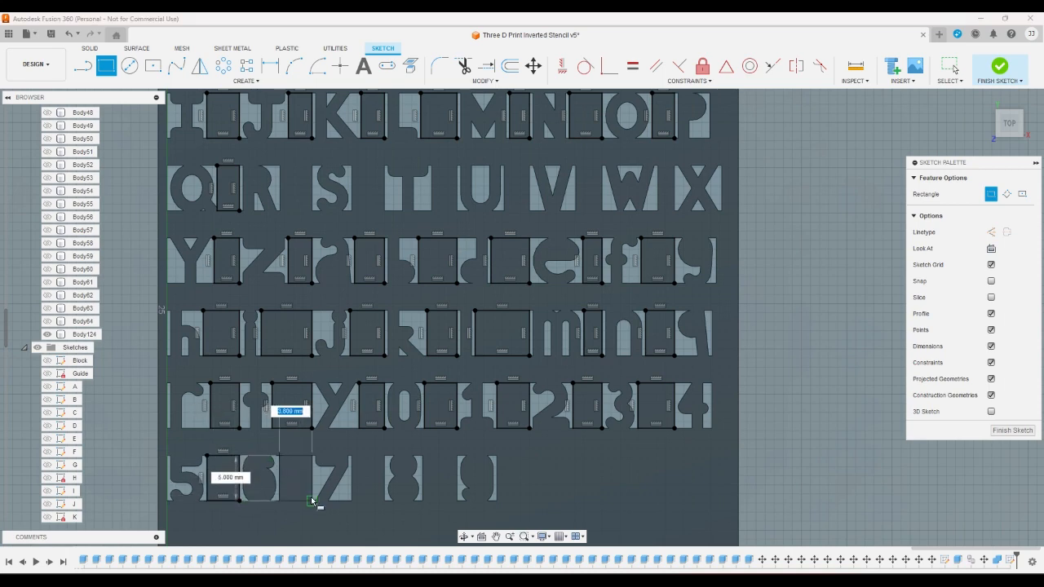
click(312, 500)
click(351, 455)
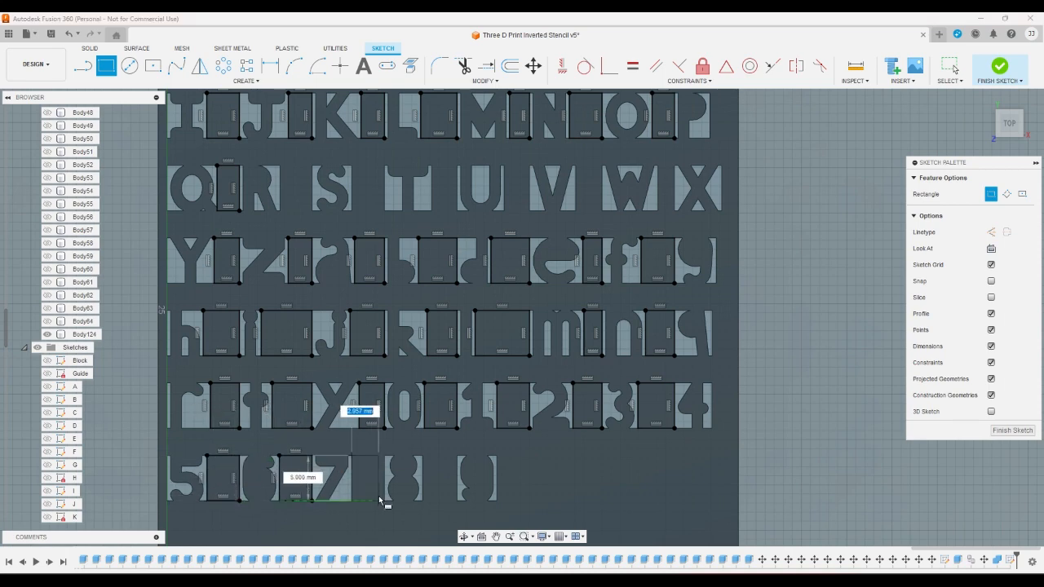
click(384, 500)
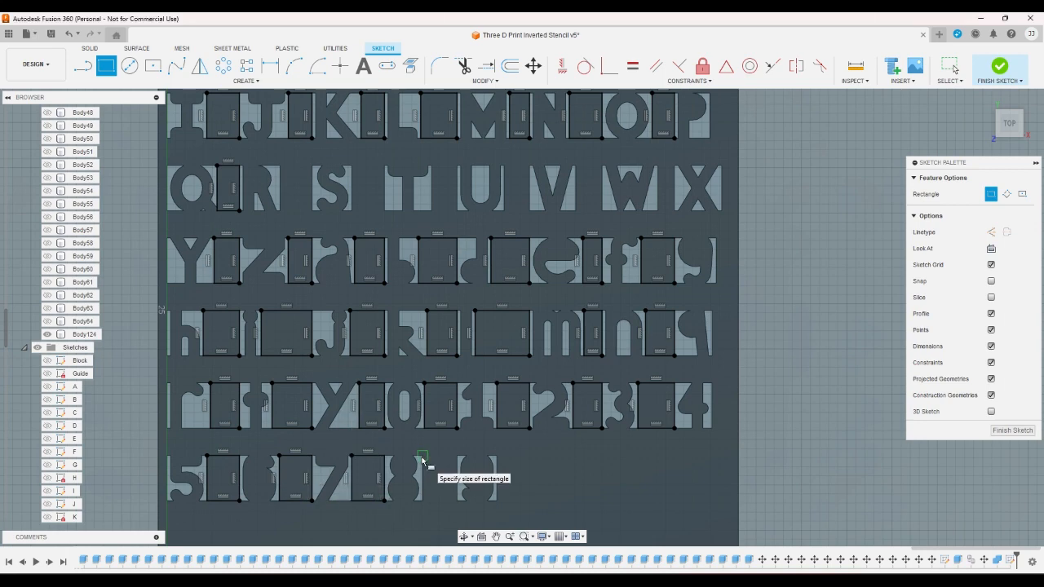
click(422, 455)
click(454, 500)
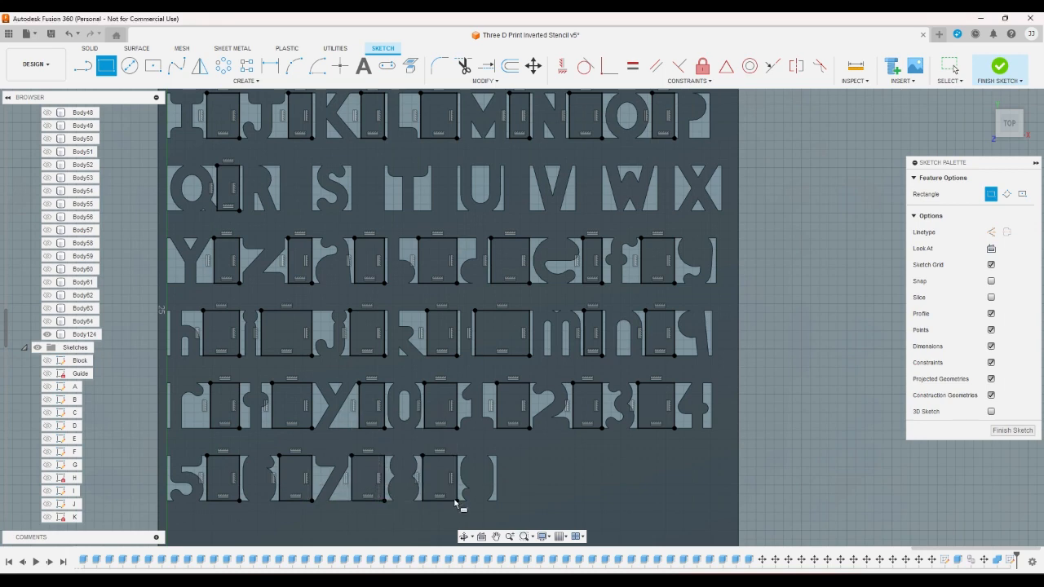
click(1000, 66)
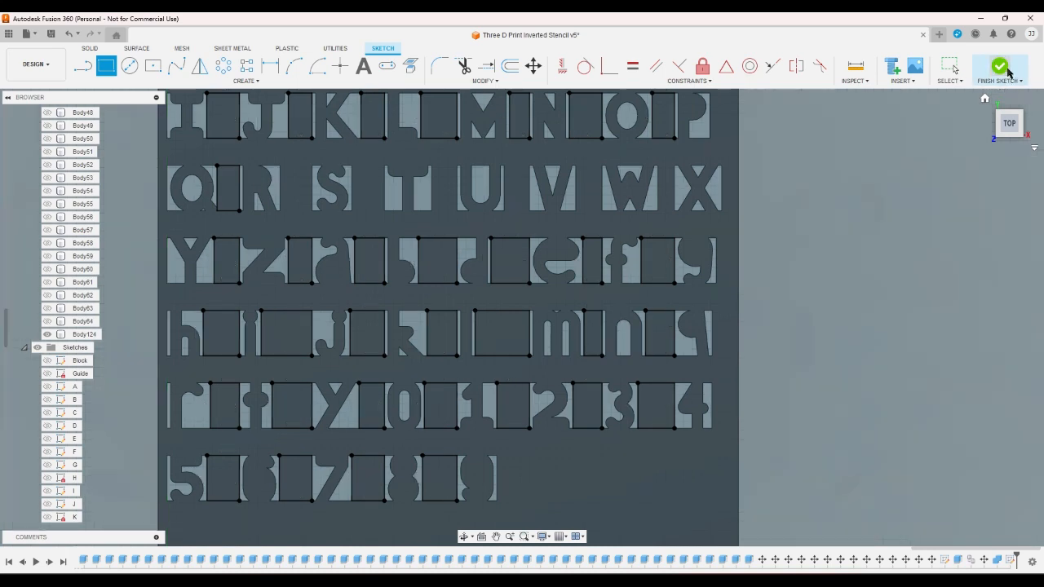
- Start an Extrude with the seven gap rectangles of the first character row as profiles
scroll(914, 143, down, 5)
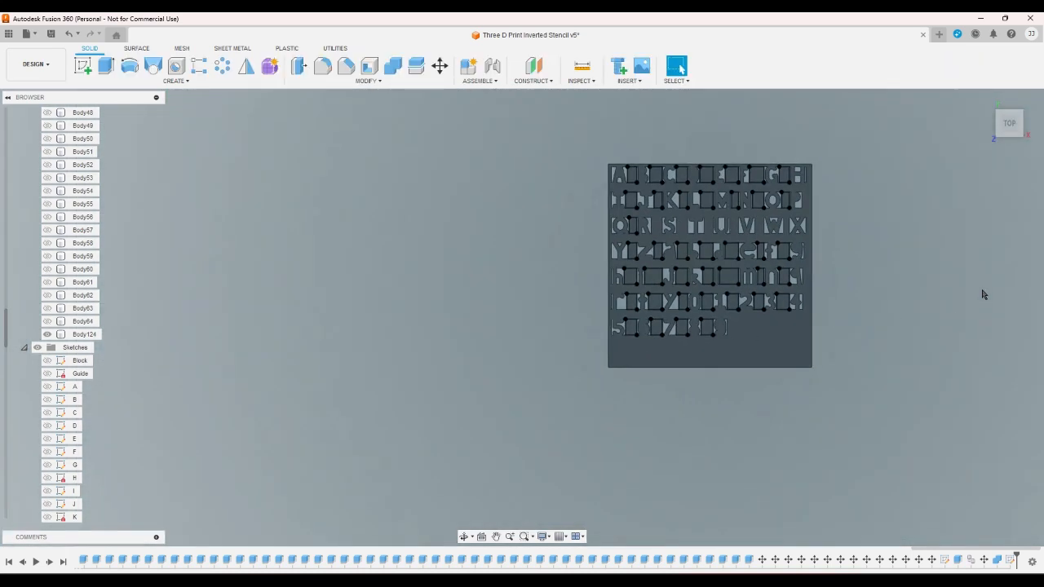
click(106, 65)
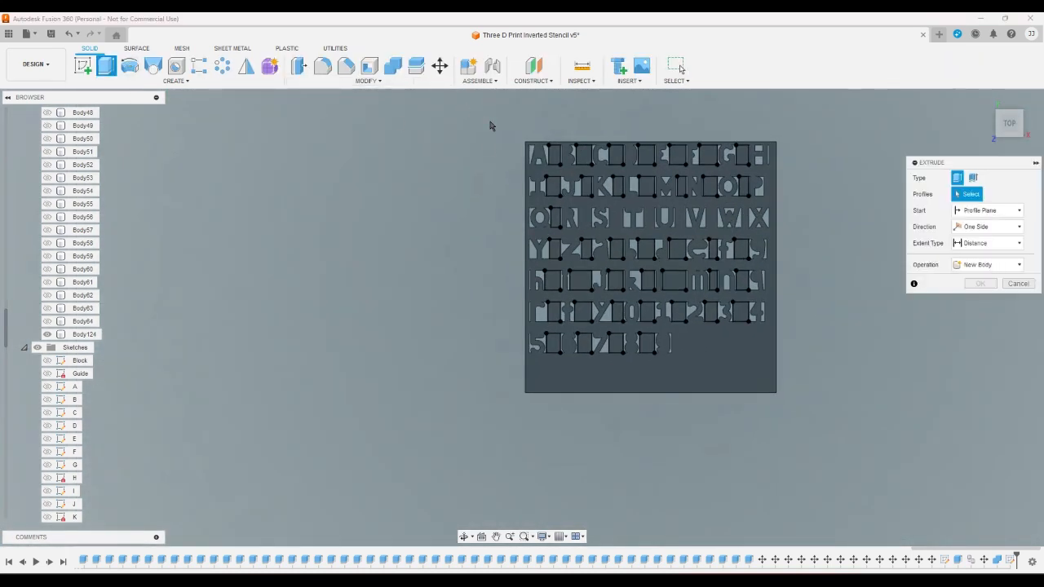
click(553, 155)
click(583, 155)
click(616, 155)
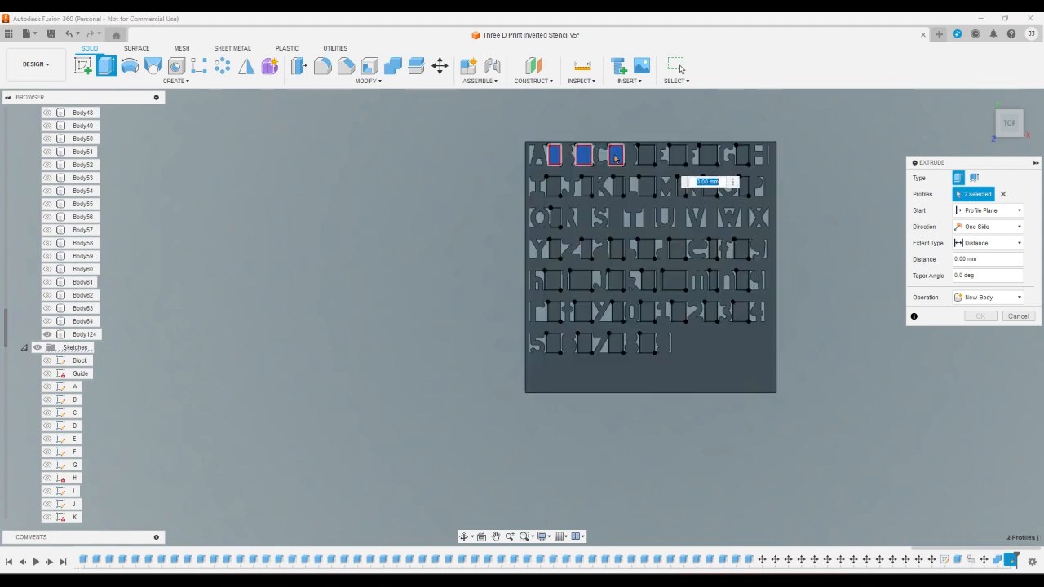
click(645, 155)
click(676, 155)
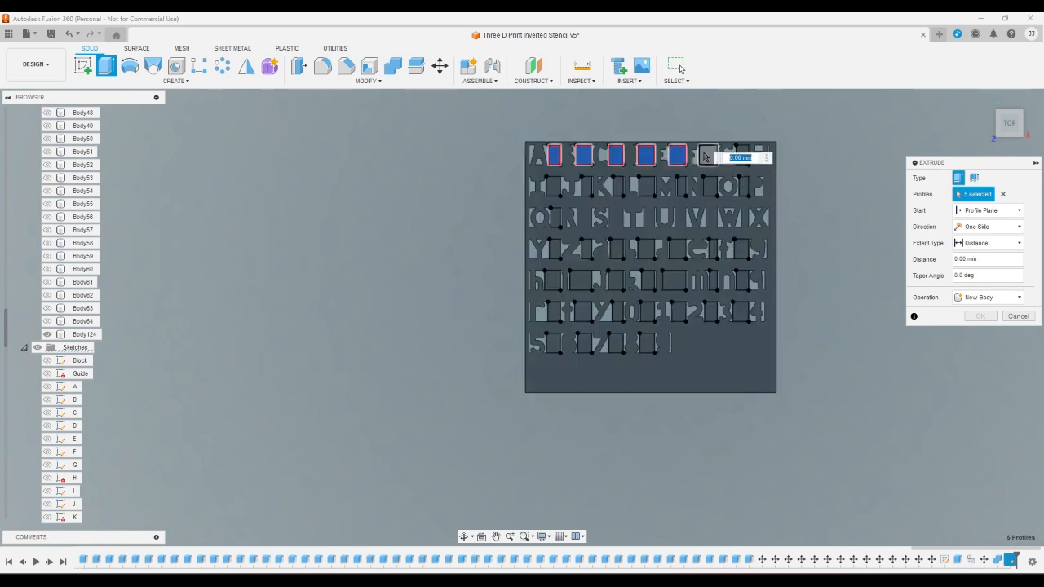
click(707, 155)
click(741, 155)
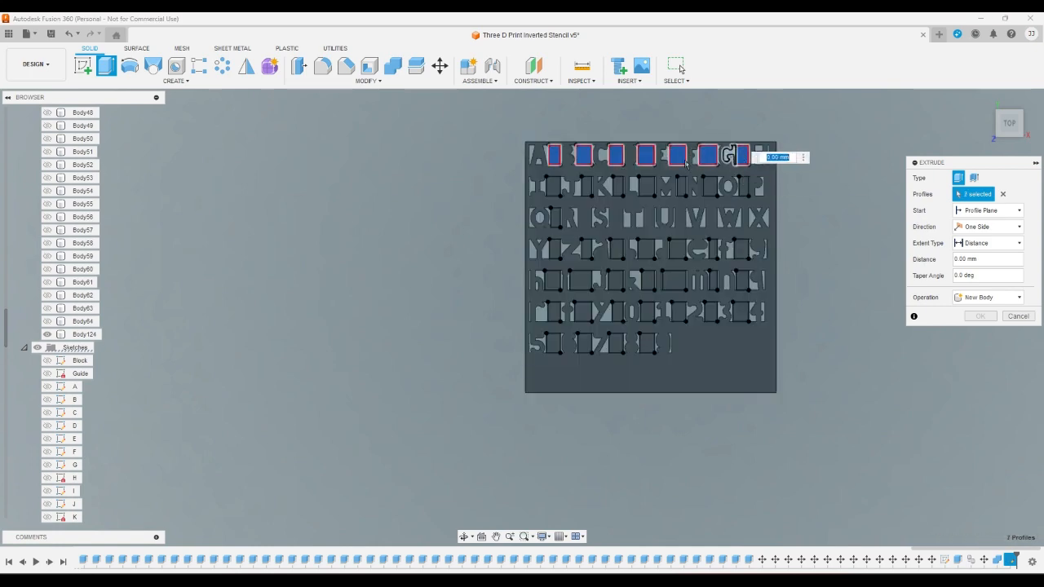
- Add the seven gap rectangles of the second character row to the extrude profiles
click(553, 186)
click(586, 186)
click(617, 186)
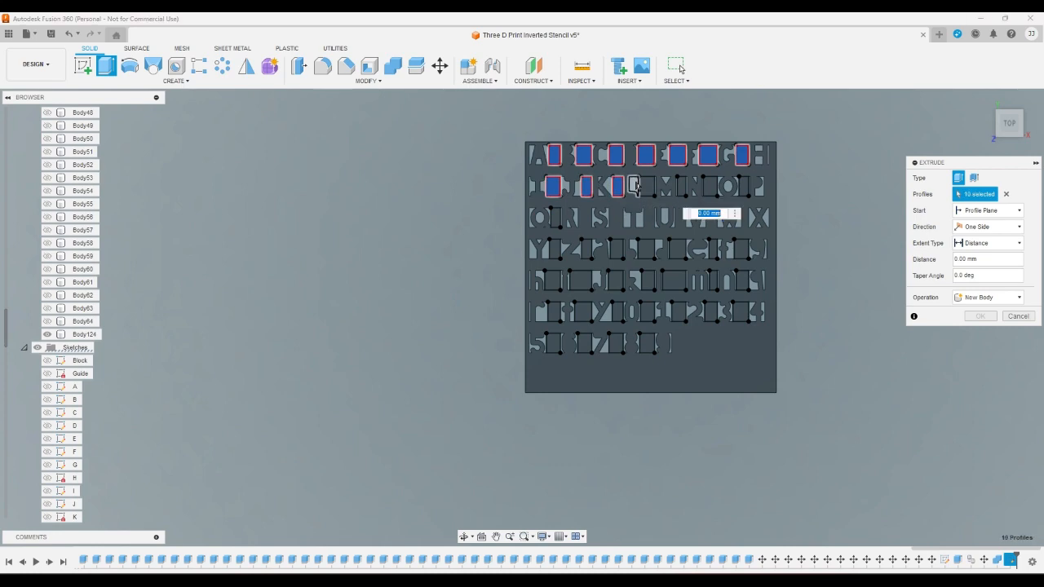
click(646, 185)
click(681, 186)
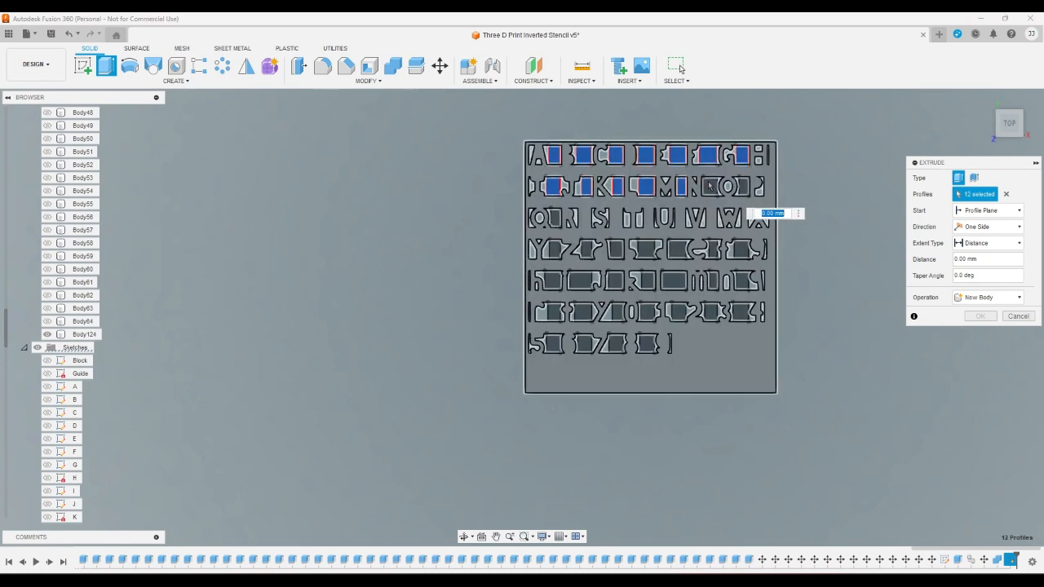
click(709, 186)
click(743, 186)
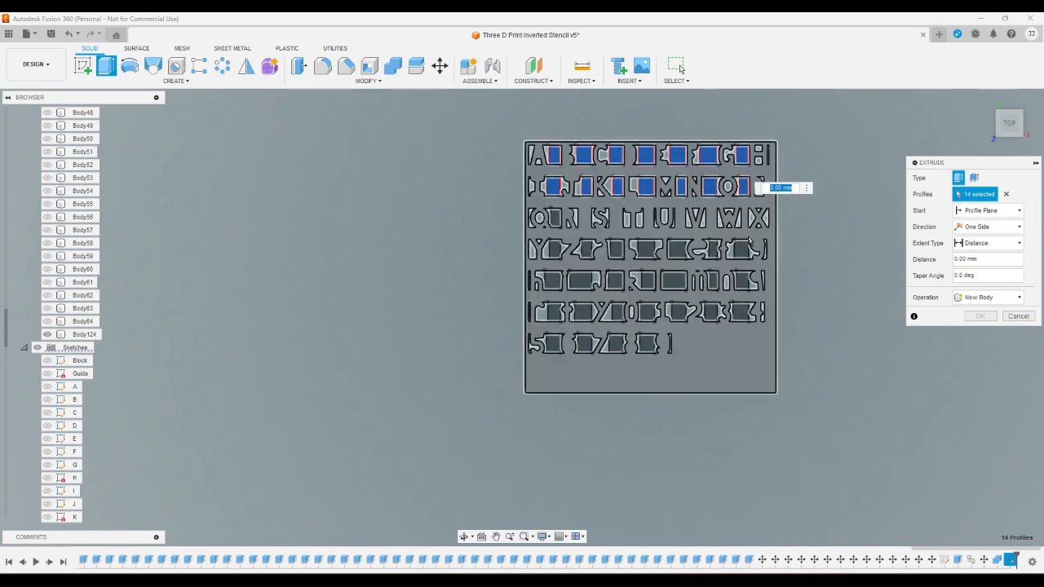
- Add the seven gap rectangles of the fourth character row to the extrude profiles
click(740, 245)
click(713, 248)
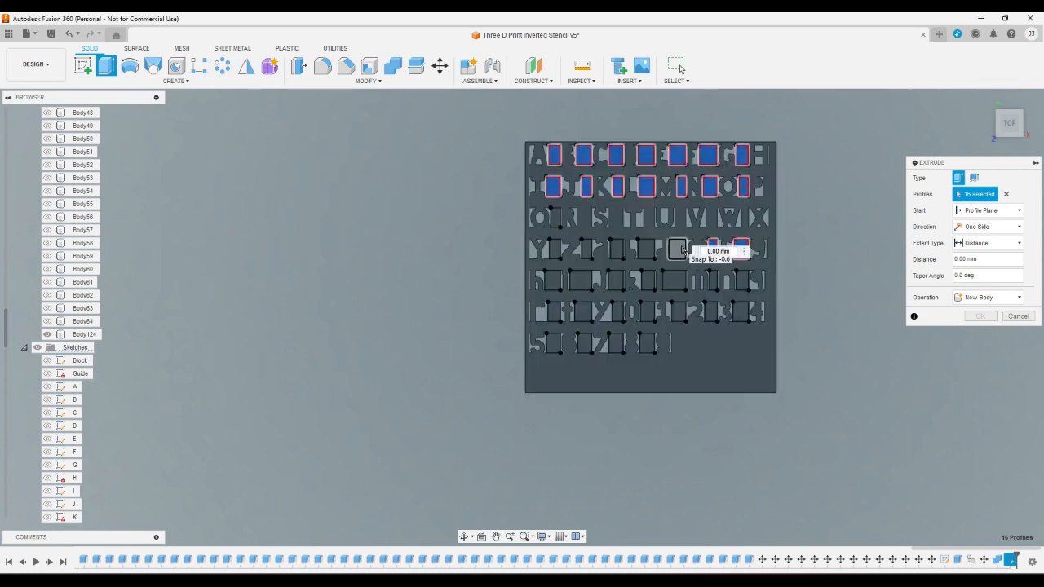
click(677, 249)
click(646, 249)
click(615, 249)
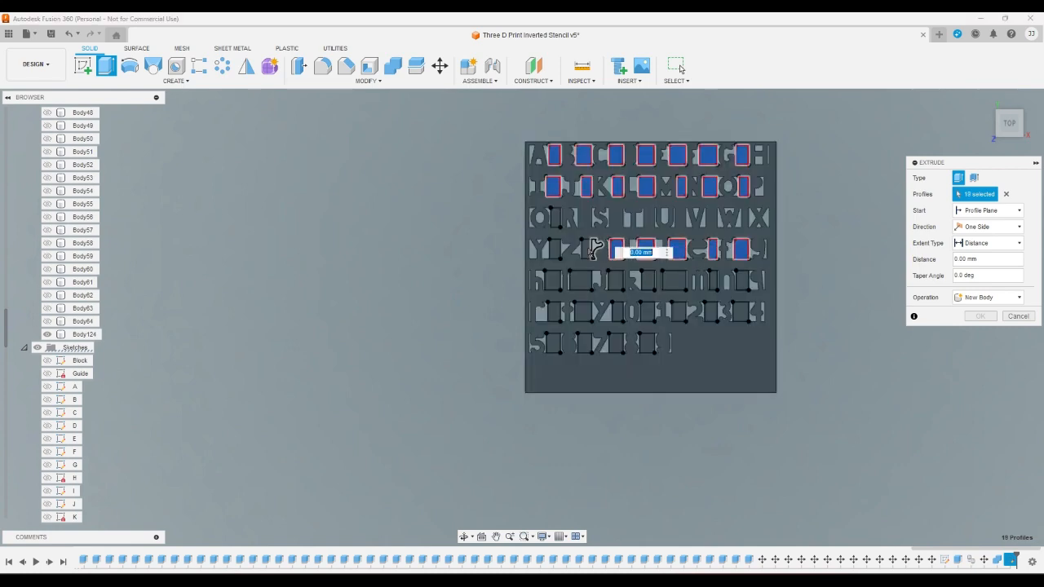
click(586, 249)
click(554, 248)
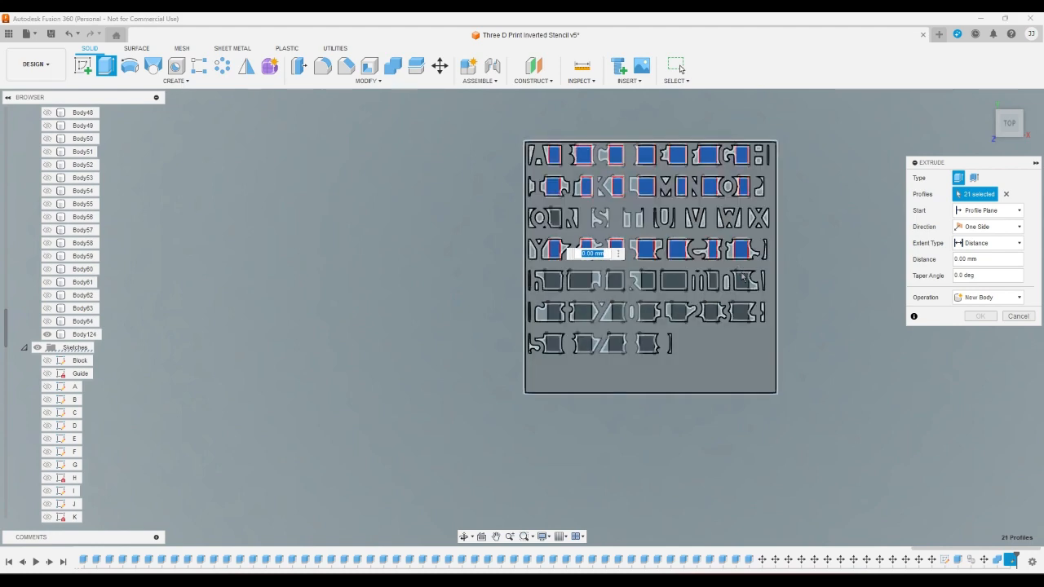
- Add the seven gap rectangles of the fifth character row to the extrude profiles
click(742, 280)
click(712, 280)
click(673, 280)
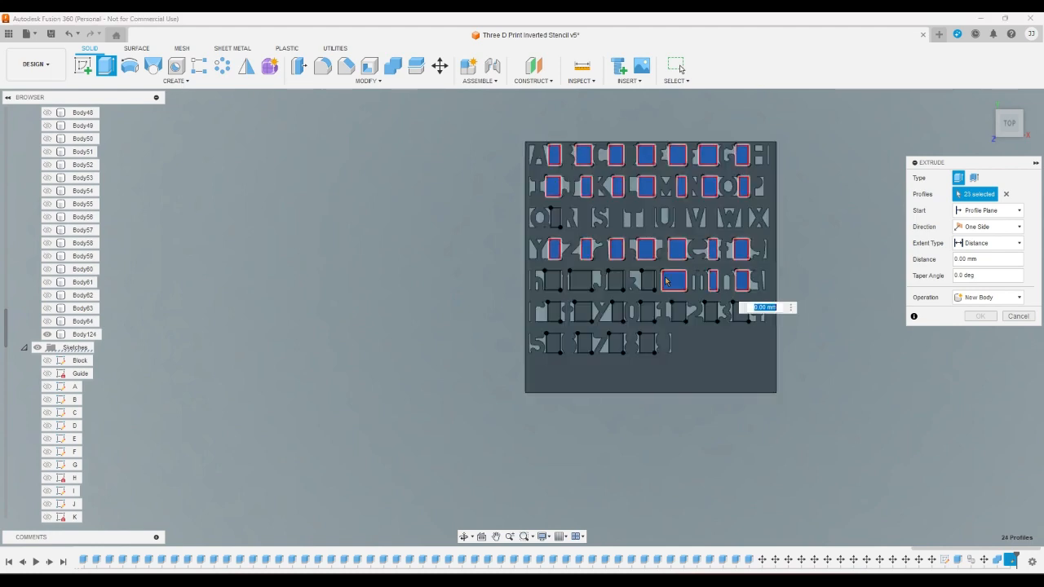
click(646, 280)
click(616, 279)
click(582, 280)
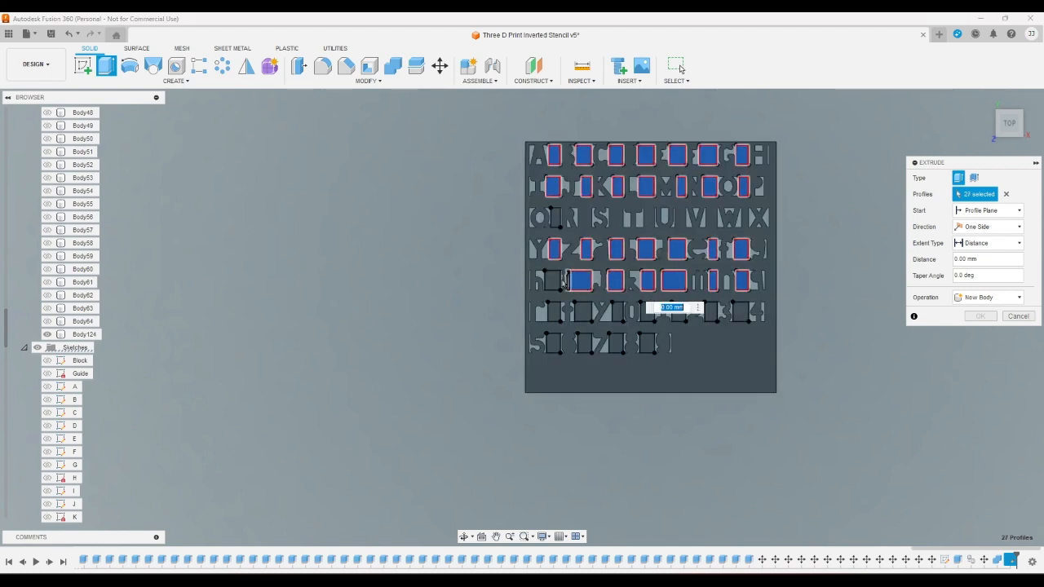
click(552, 280)
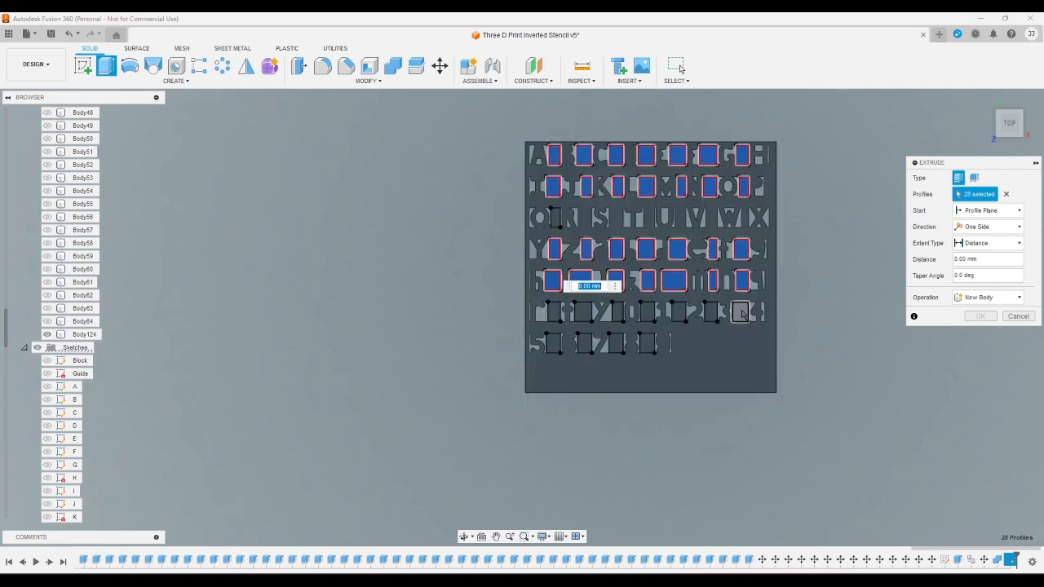
- Add the seven gap rectangles of the sixth character row to the extrude profiles
click(741, 311)
click(711, 311)
click(678, 311)
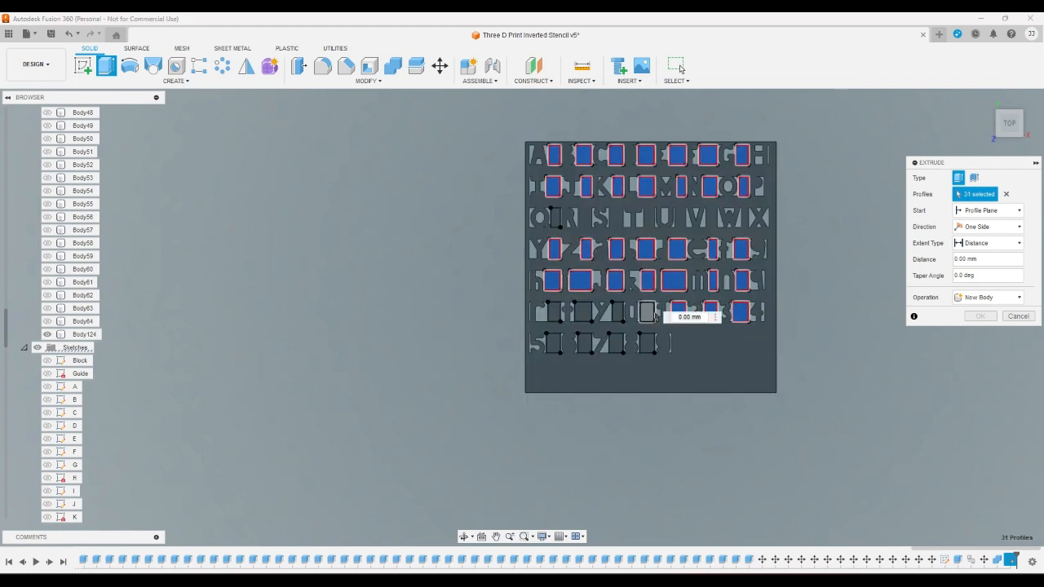
click(647, 311)
click(615, 310)
click(582, 311)
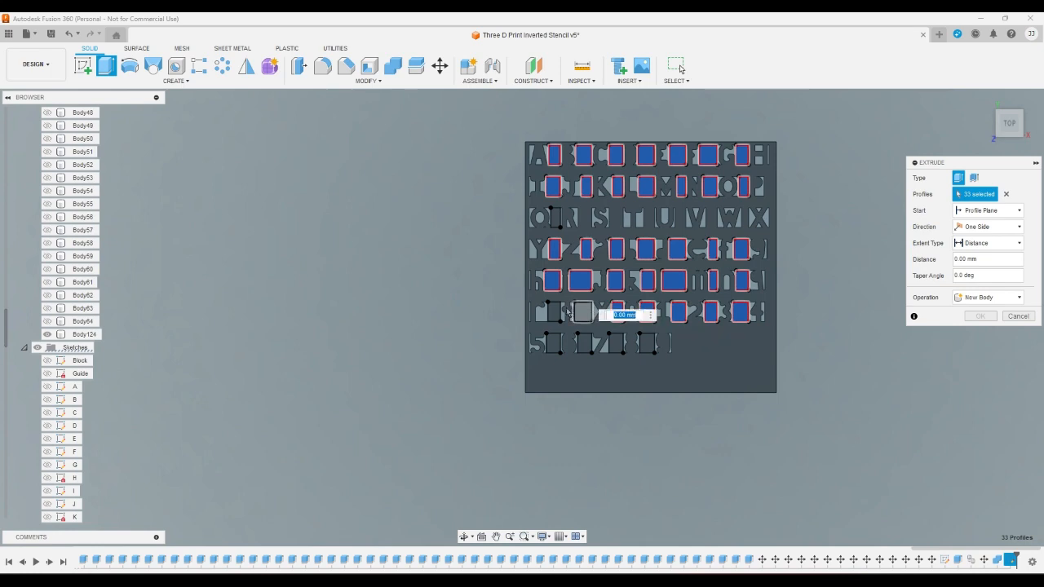
click(560, 311)
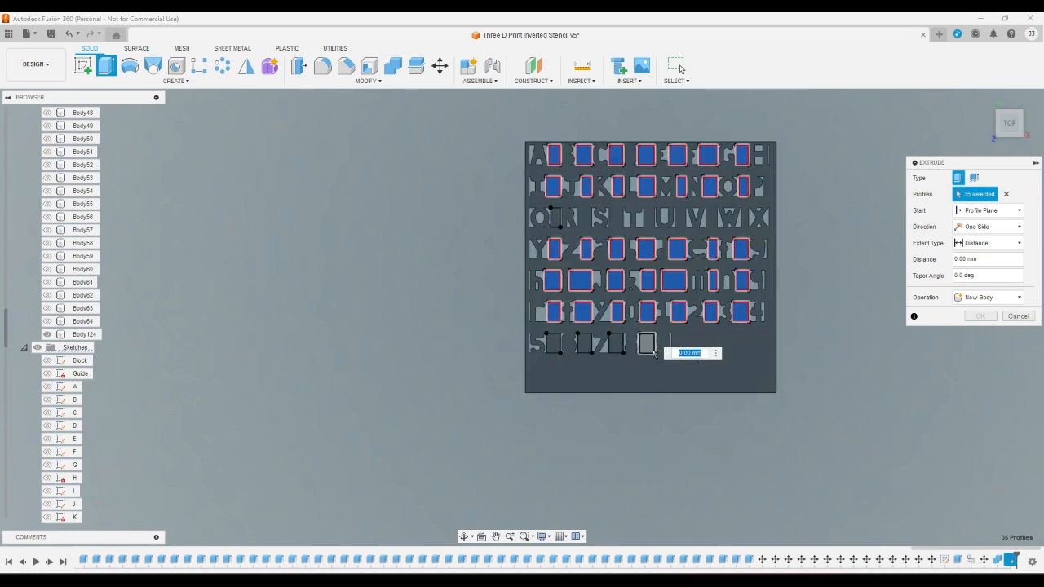
- Add the four gap rectangles of the seventh row and extrude all selected profiles by -1 mm to cut the plate
click(648, 341)
click(616, 344)
click(584, 343)
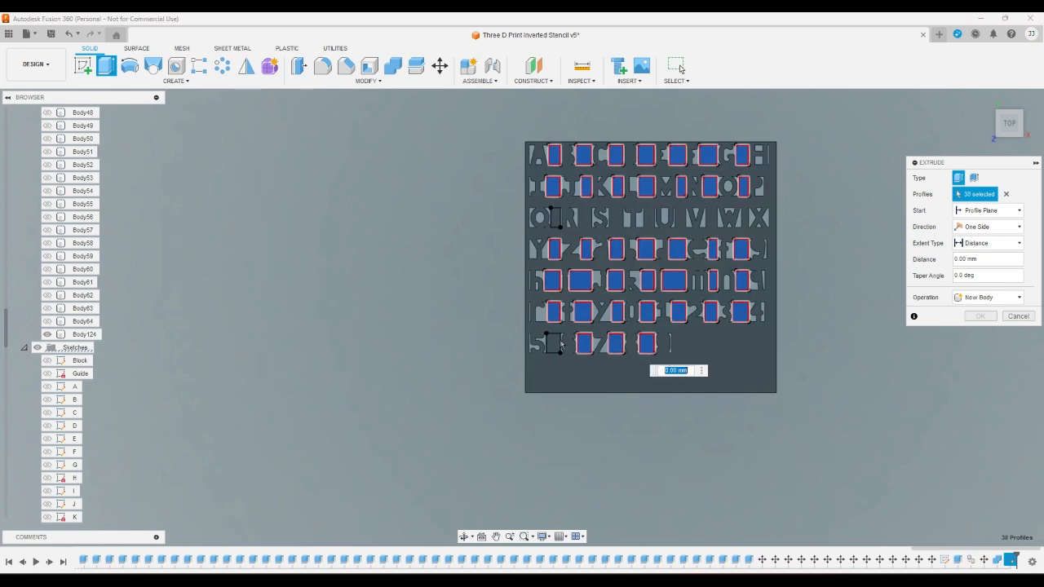
click(553, 343)
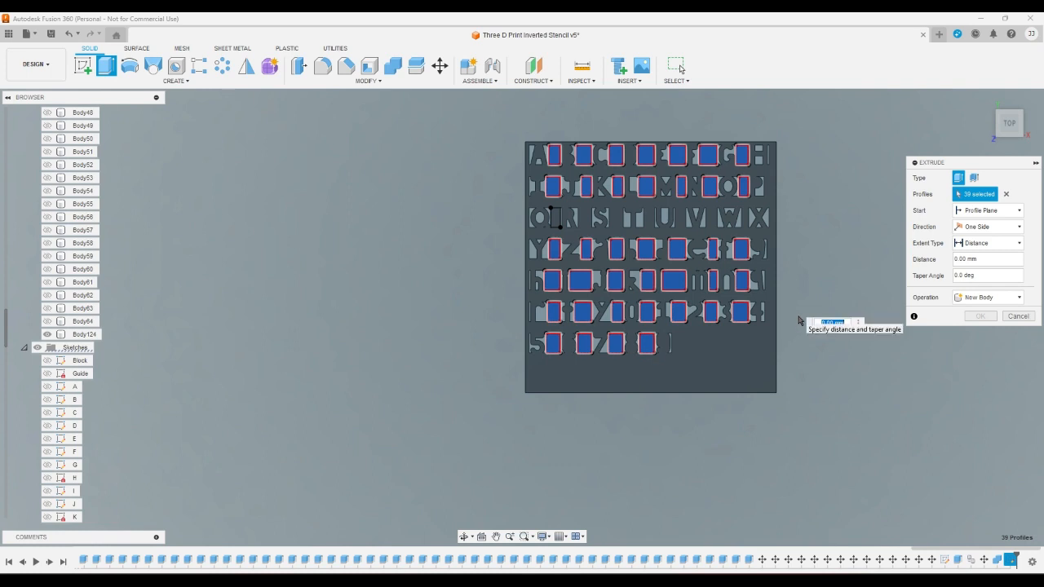
text(-1)
key(Return)
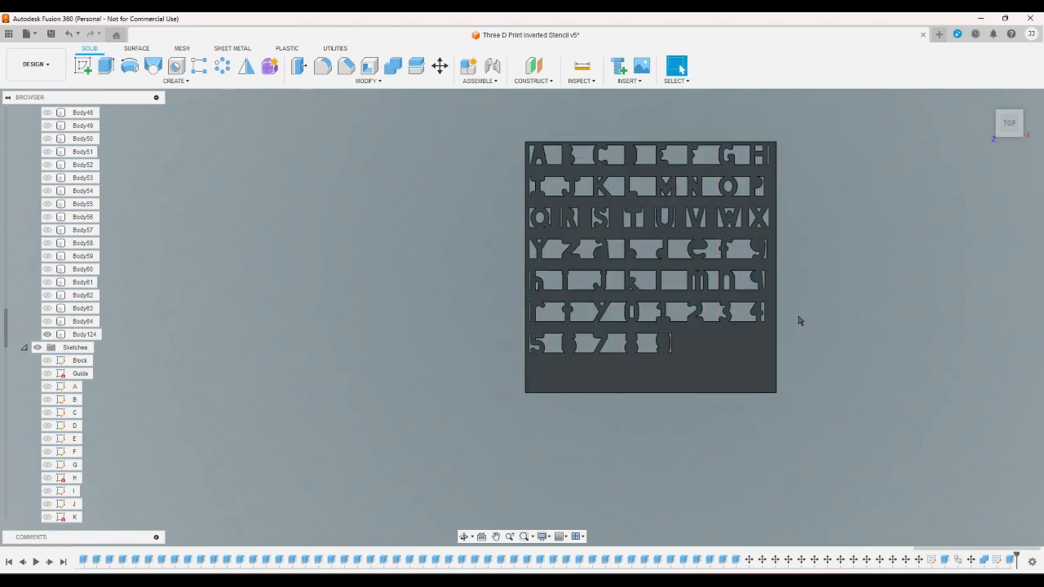
- Reopen the gap sketch and draw rectangles 5 mm tall in the third row between R and S and between S and T
click(1011, 561)
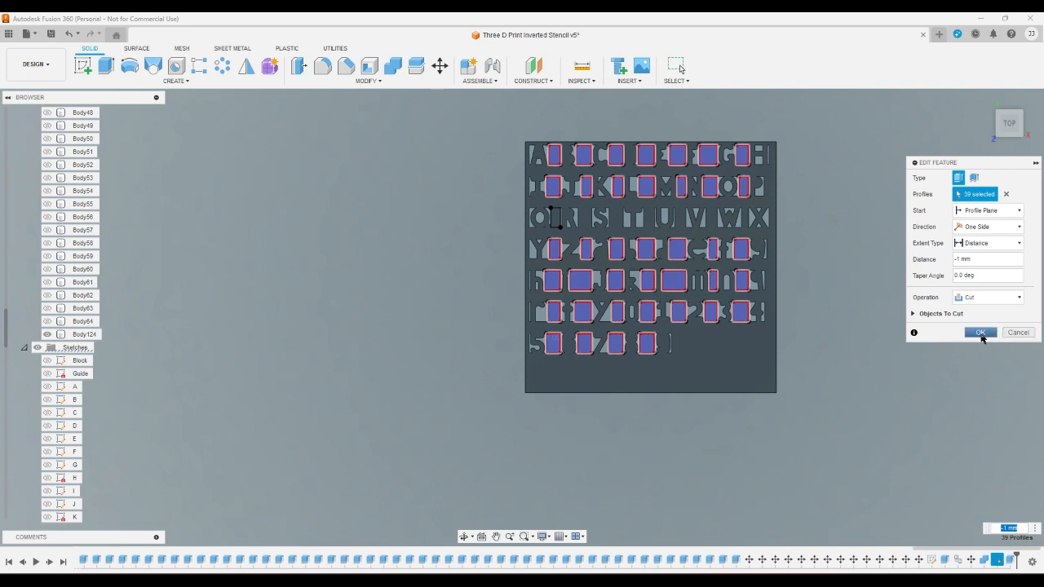
double_click(997, 560)
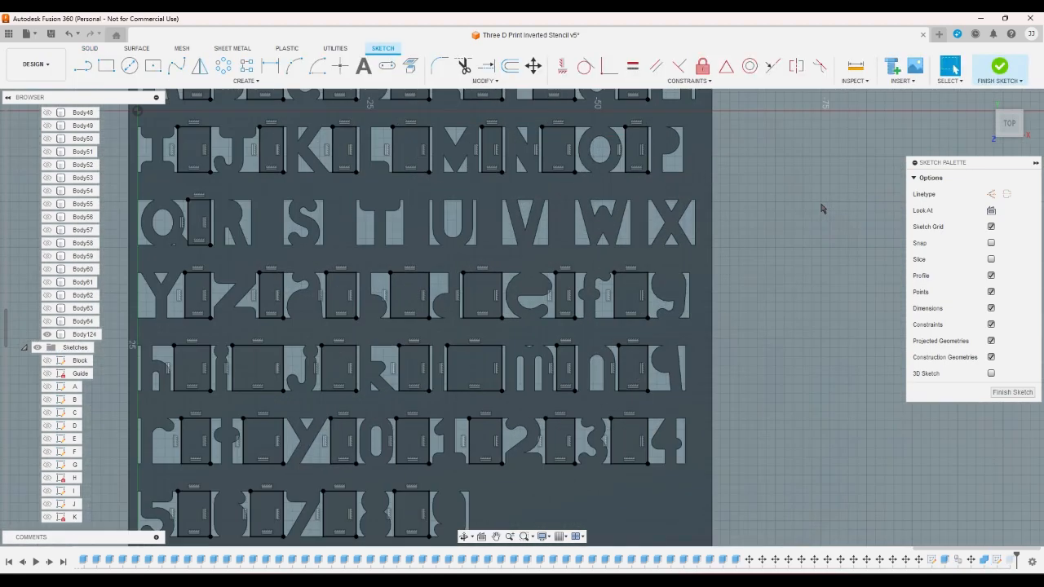
key(r)
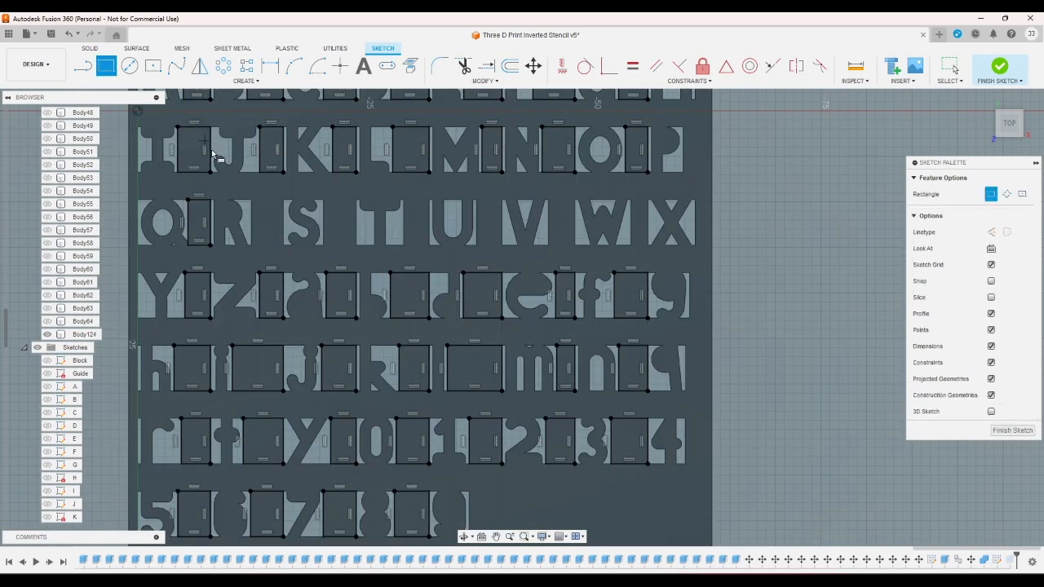
click(251, 199)
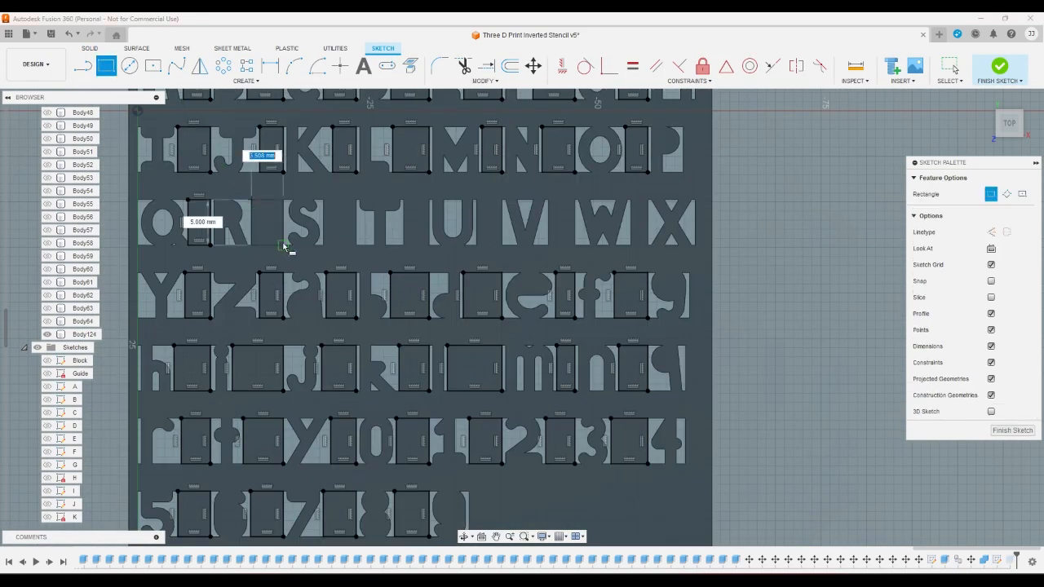
click(284, 243)
click(323, 200)
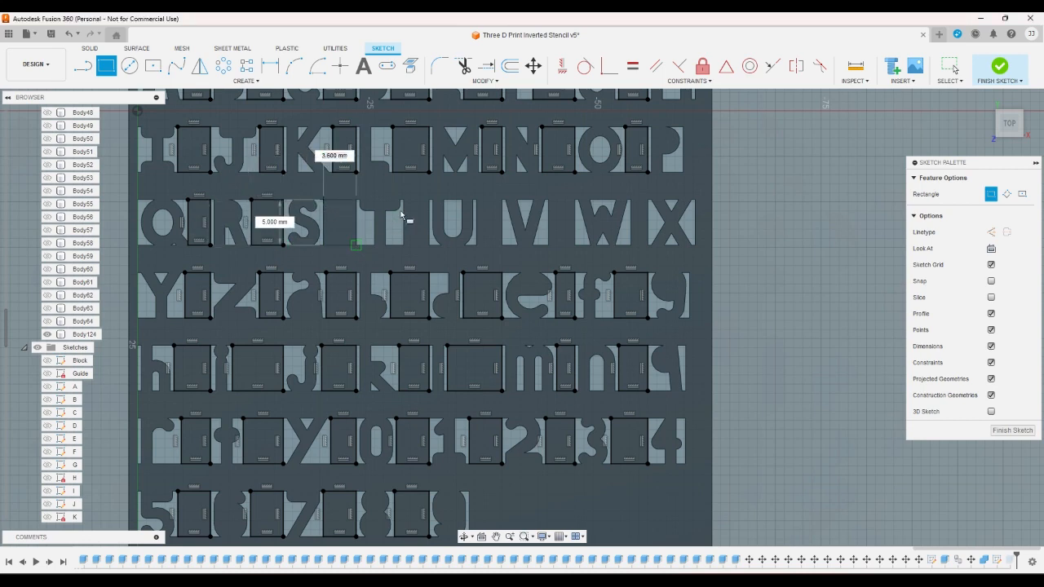
click(356, 245)
click(401, 200)
right_click(409, 206)
click(364, 207)
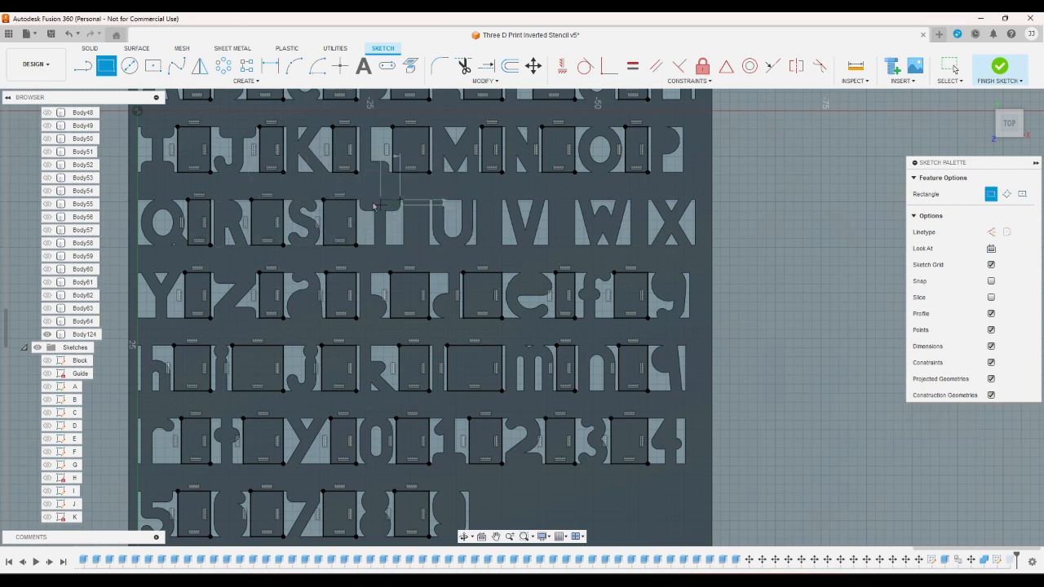
- Draw full-height rectangles in the third row between T and U, U and V, V and W, and W and X, and finish the sketch
click(107, 67)
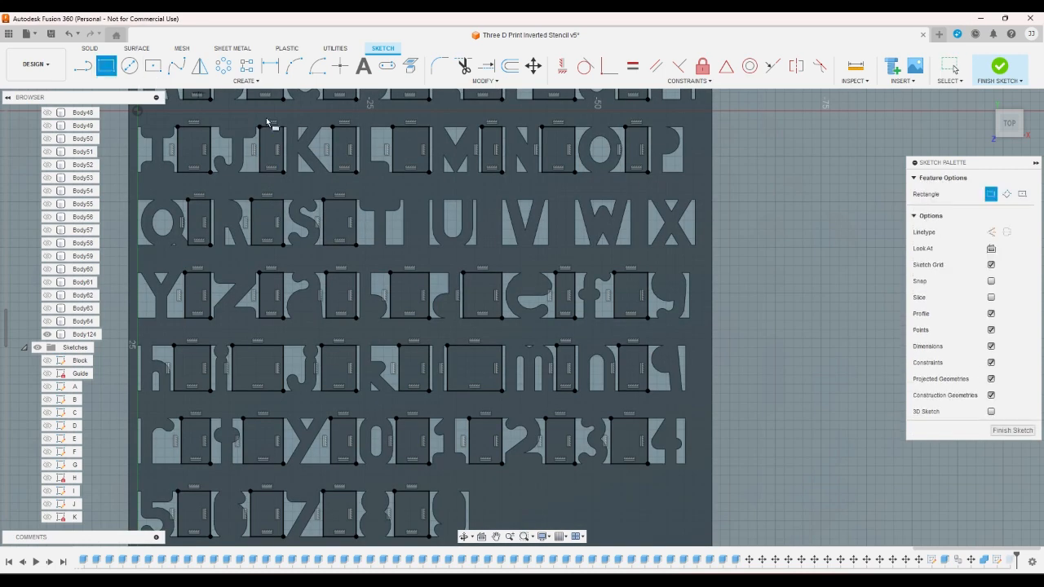
click(404, 200)
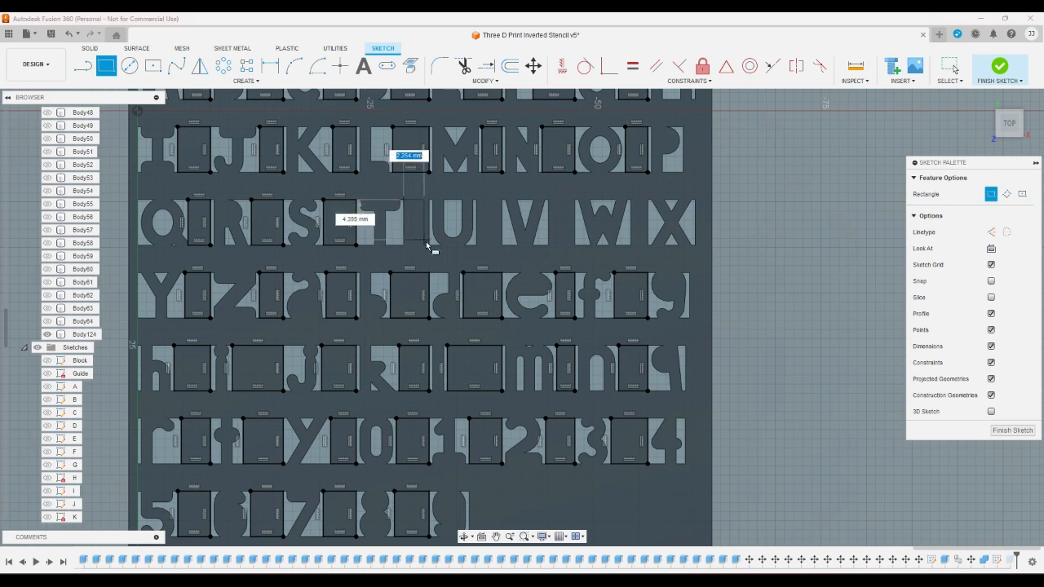
click(430, 245)
click(477, 199)
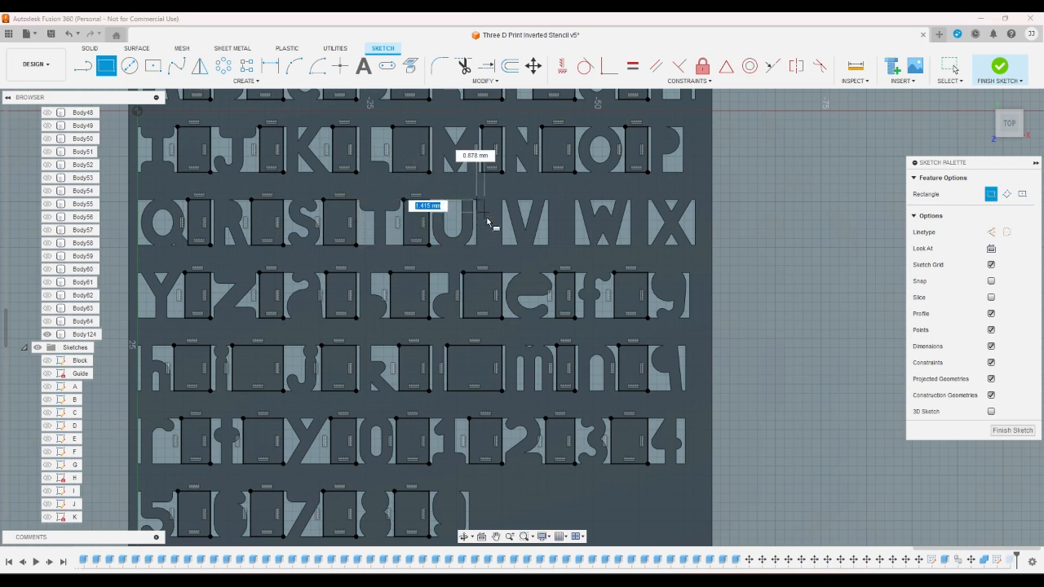
click(502, 245)
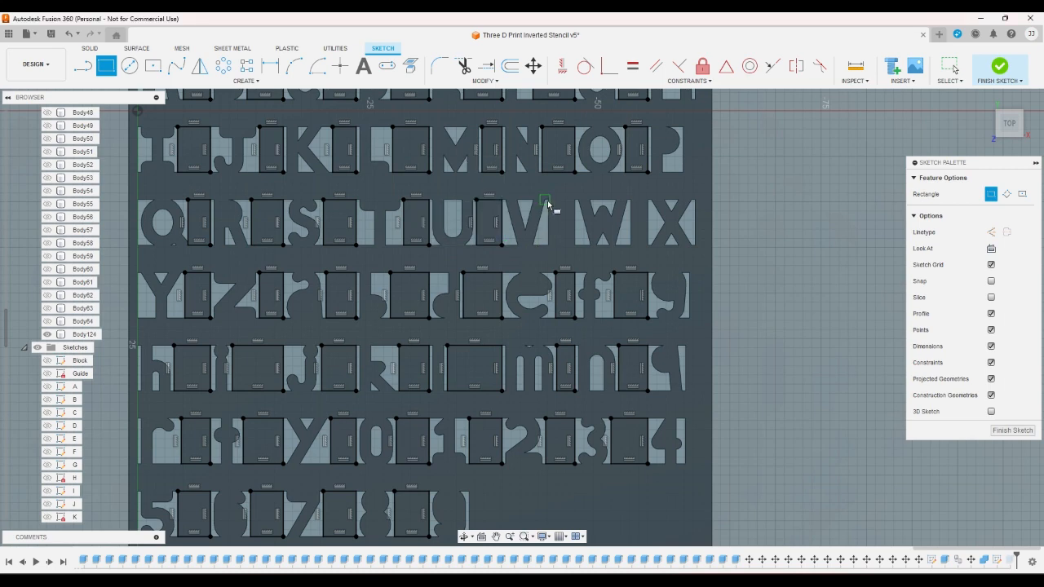
click(547, 199)
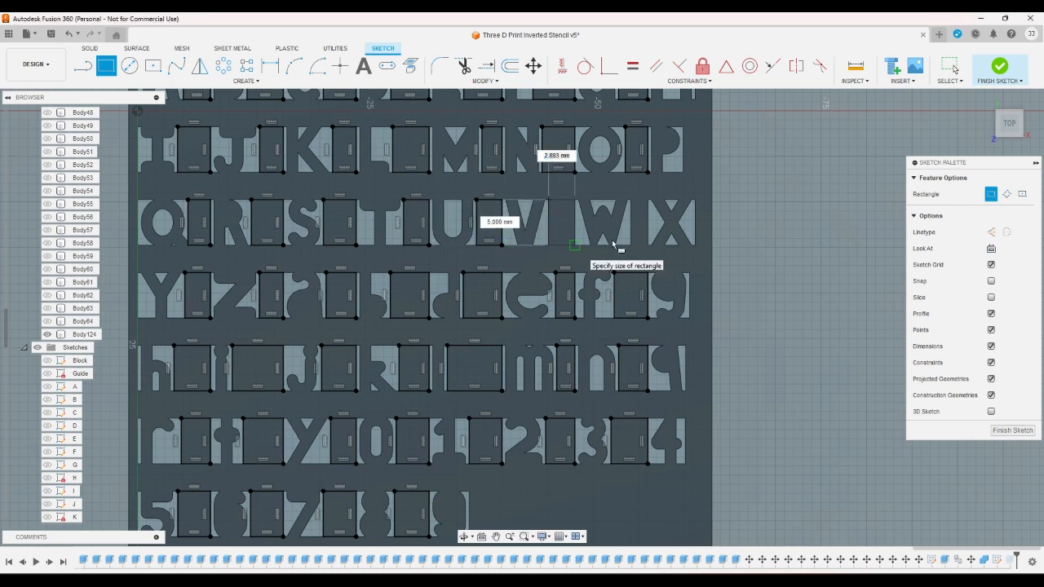
click(575, 245)
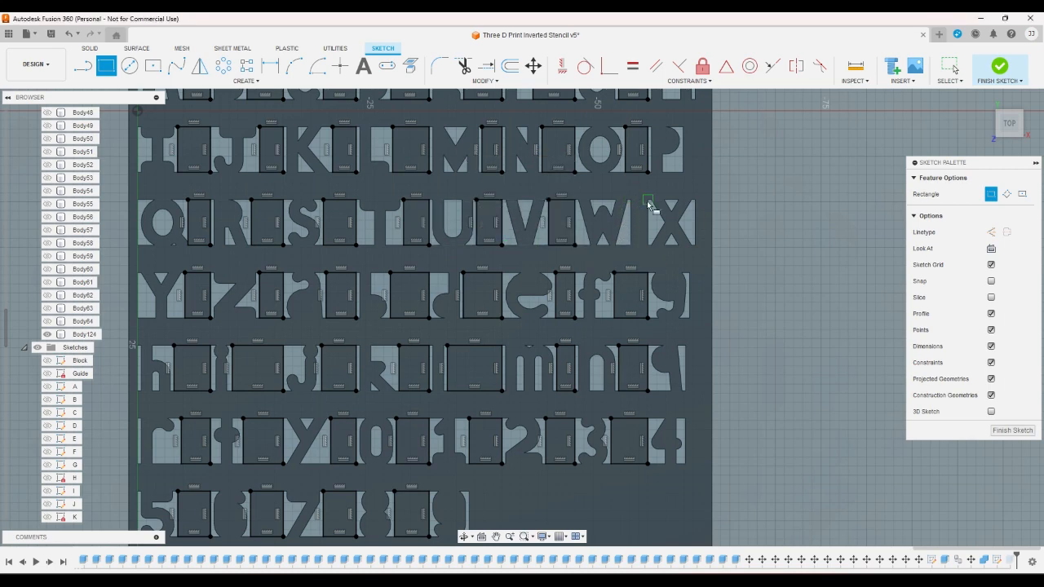
click(648, 200)
click(632, 245)
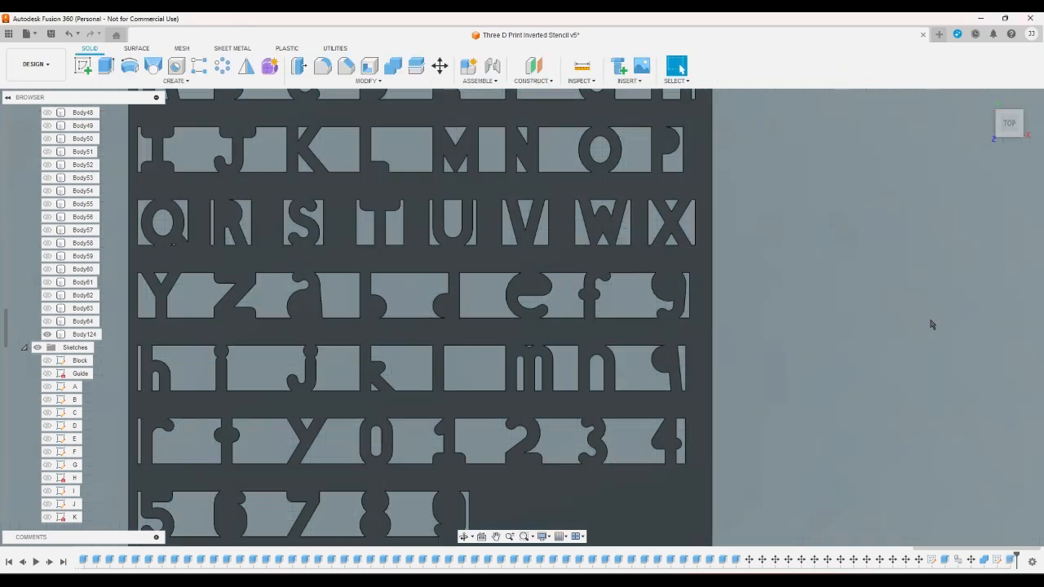
- Edit the -1 mm cut extrude to include the seven gap rectangles of the third character row
double_click(1009, 561)
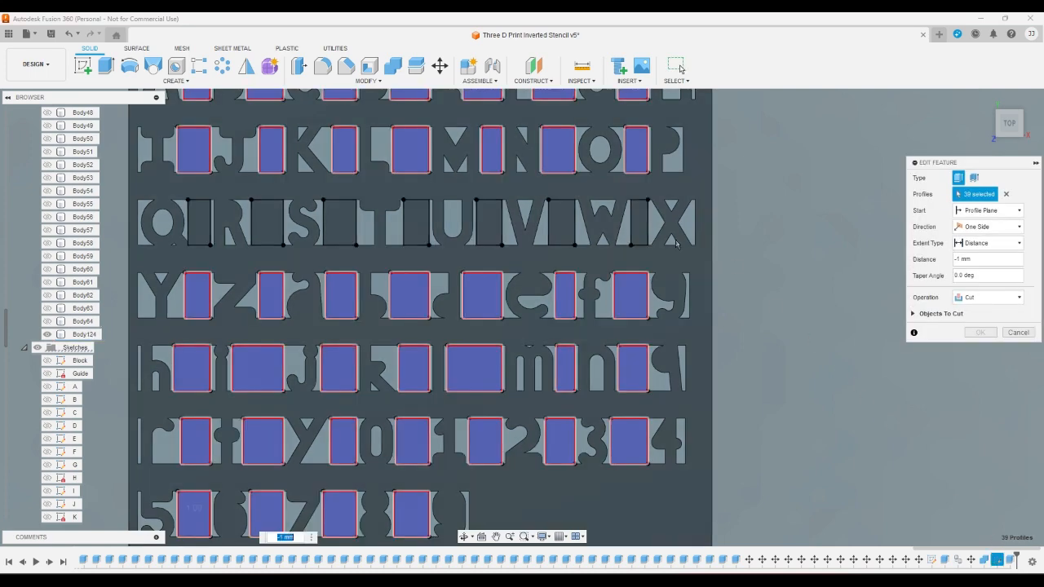
click(641, 224)
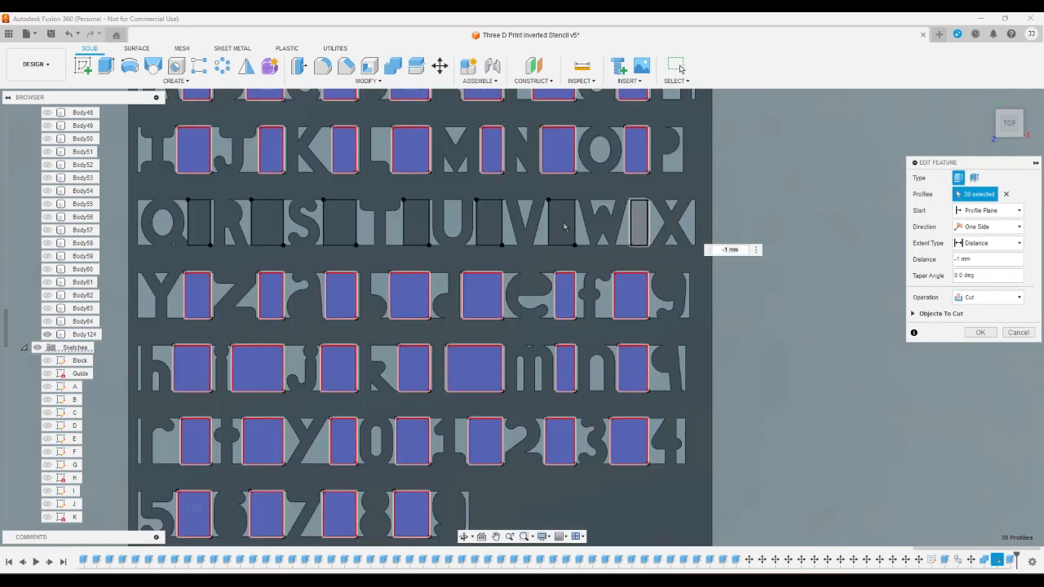
click(490, 225)
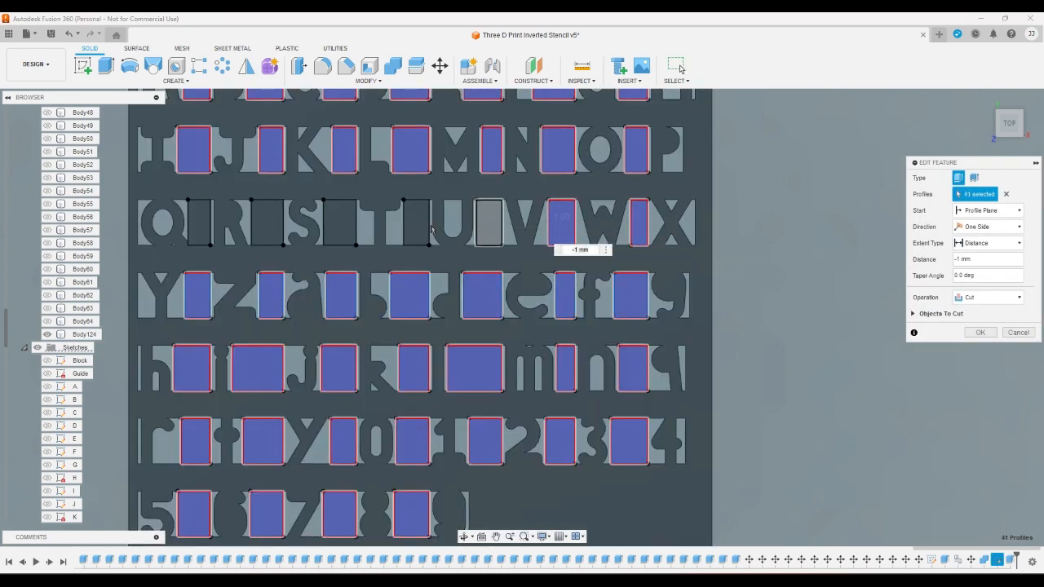
click(416, 222)
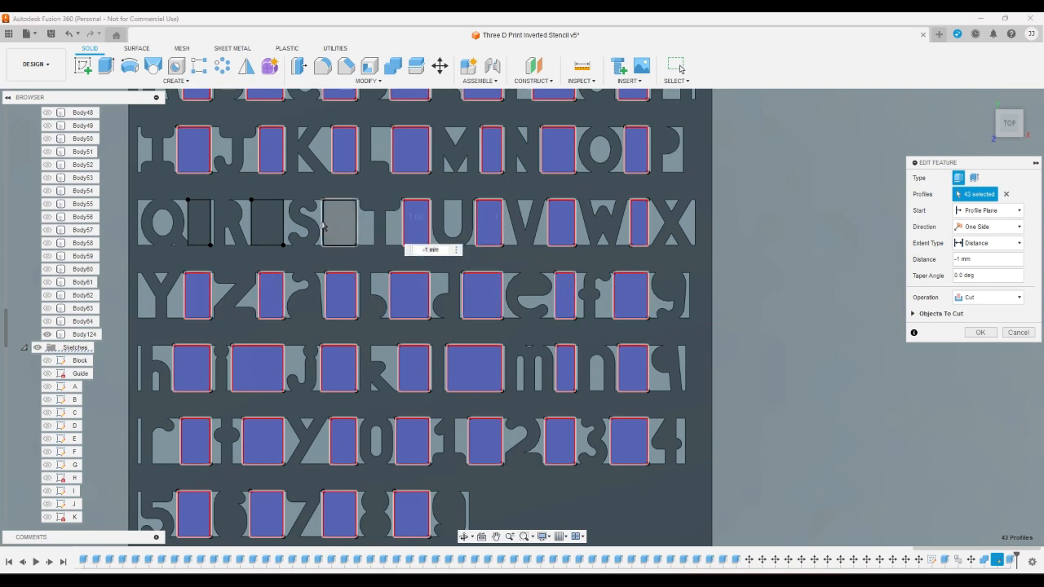
click(338, 223)
click(267, 221)
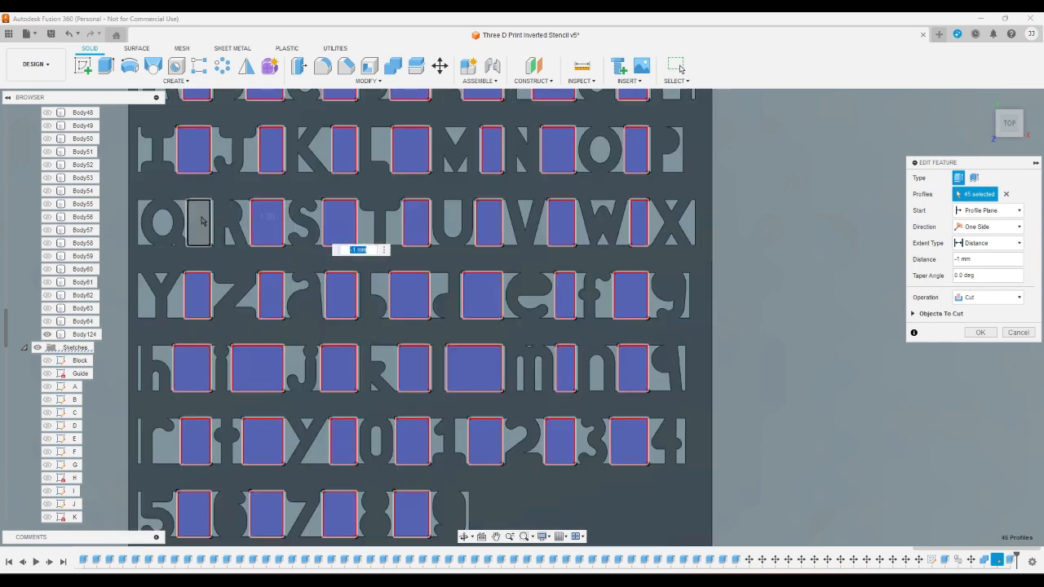
click(200, 222)
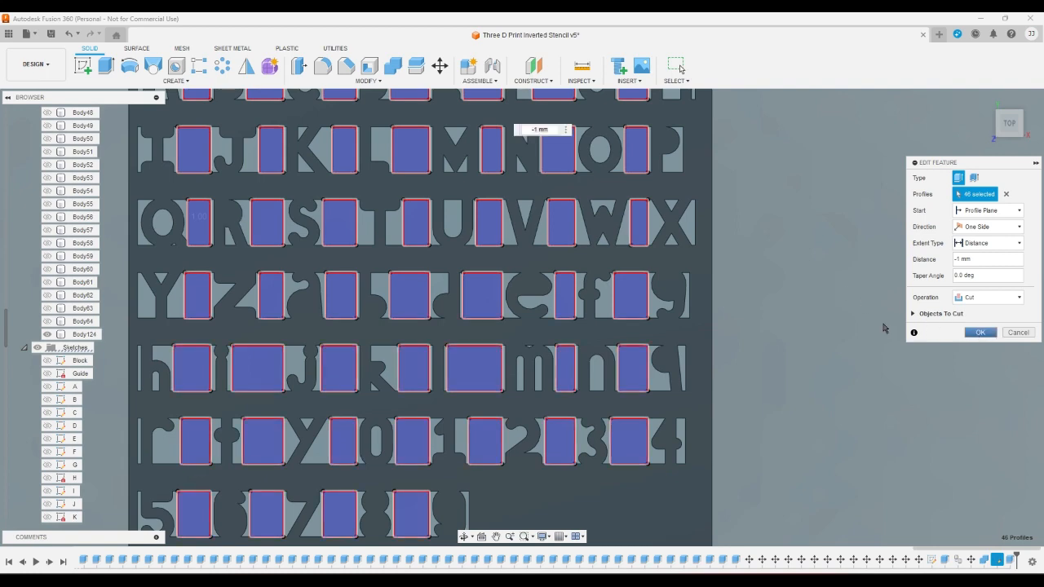
key(Return)
- Reopen the gap sketch and draw an L-shaped border about 6.2 mm wide outside the plate's left and top edges, ending at its opposite corners
scroll(883, 328, down, 2)
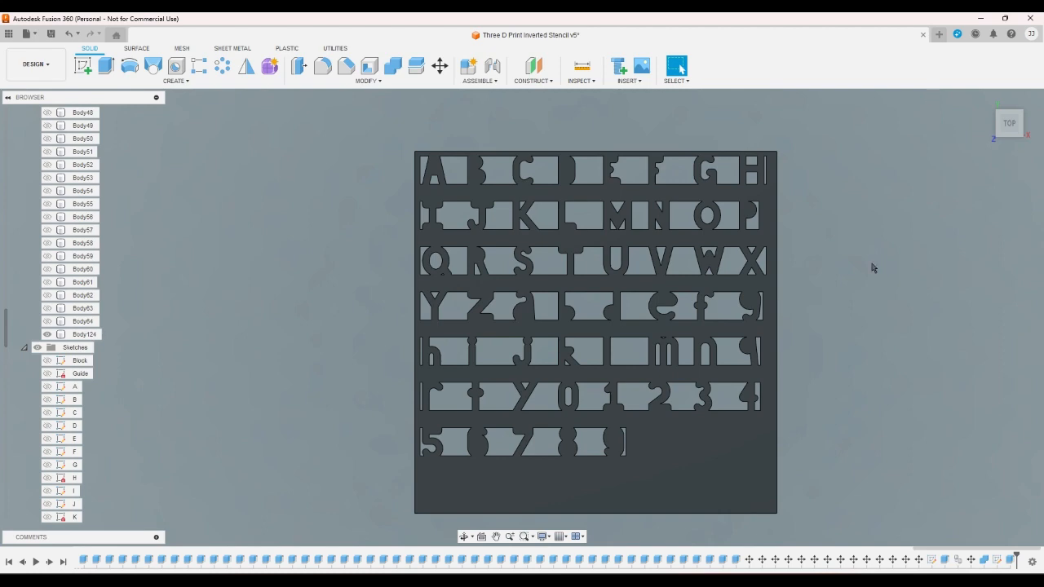
double_click(996, 560)
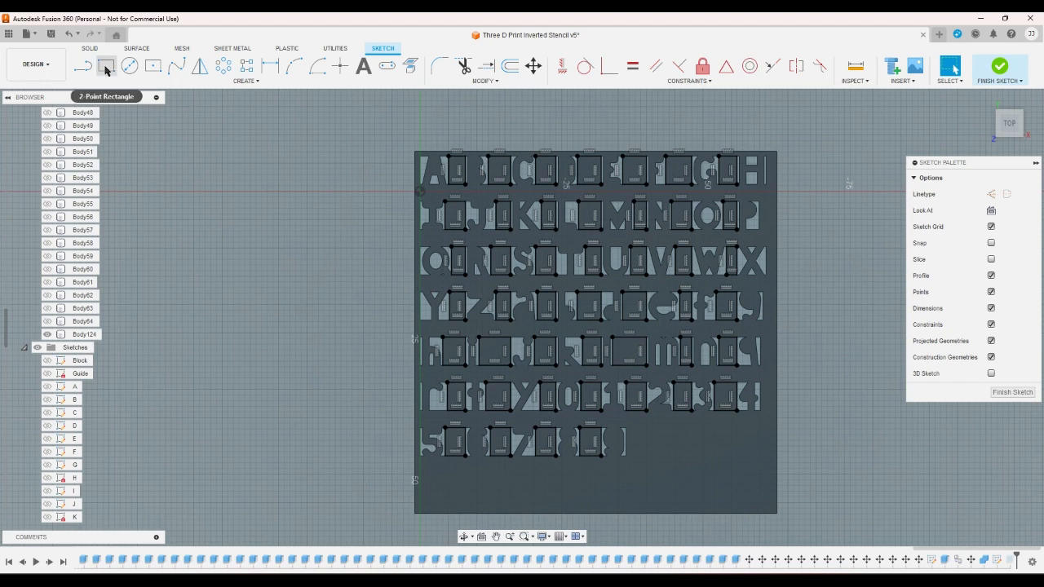
click(85, 69)
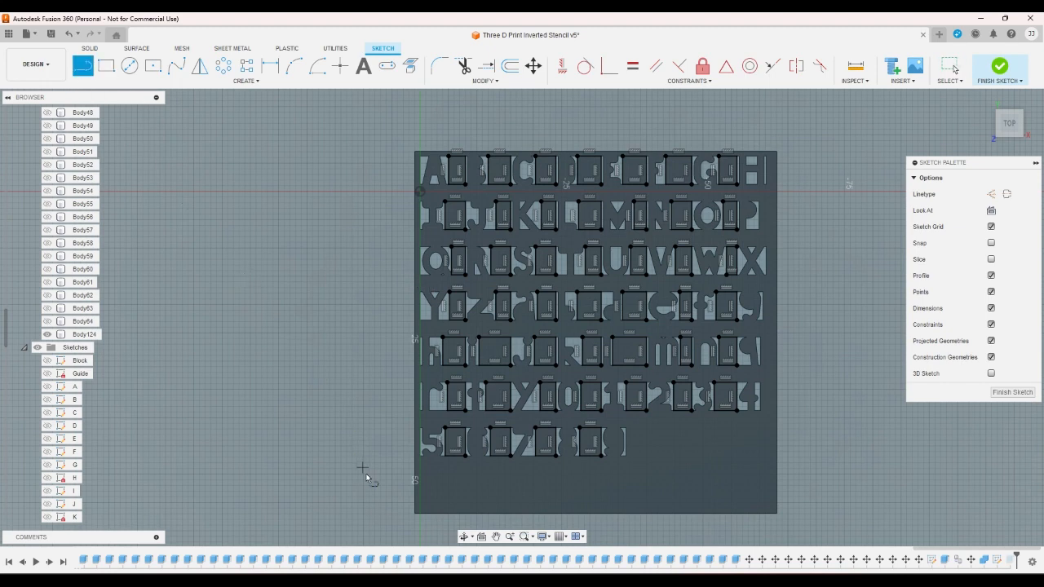
click(414, 513)
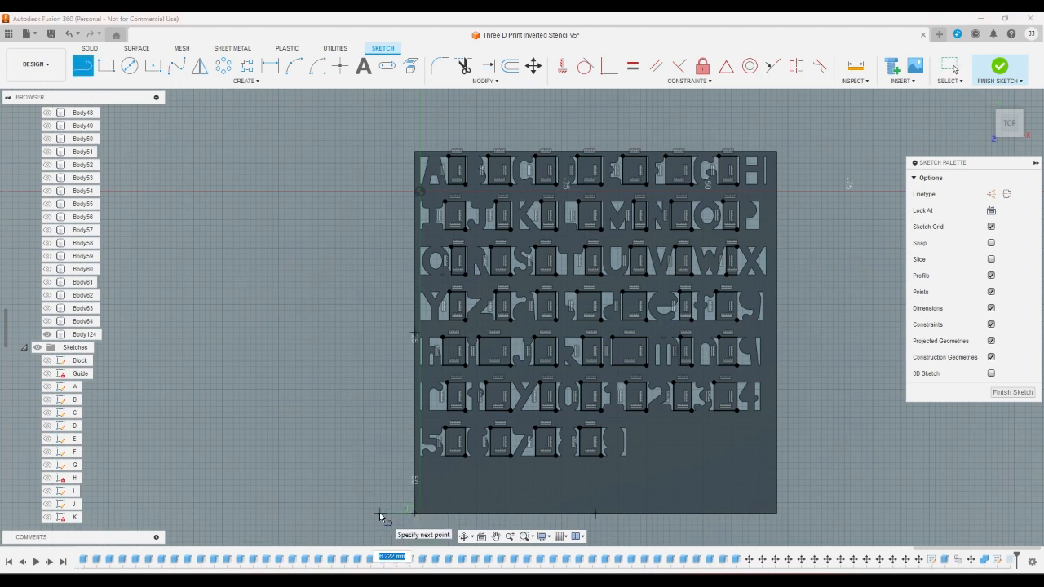
click(379, 513)
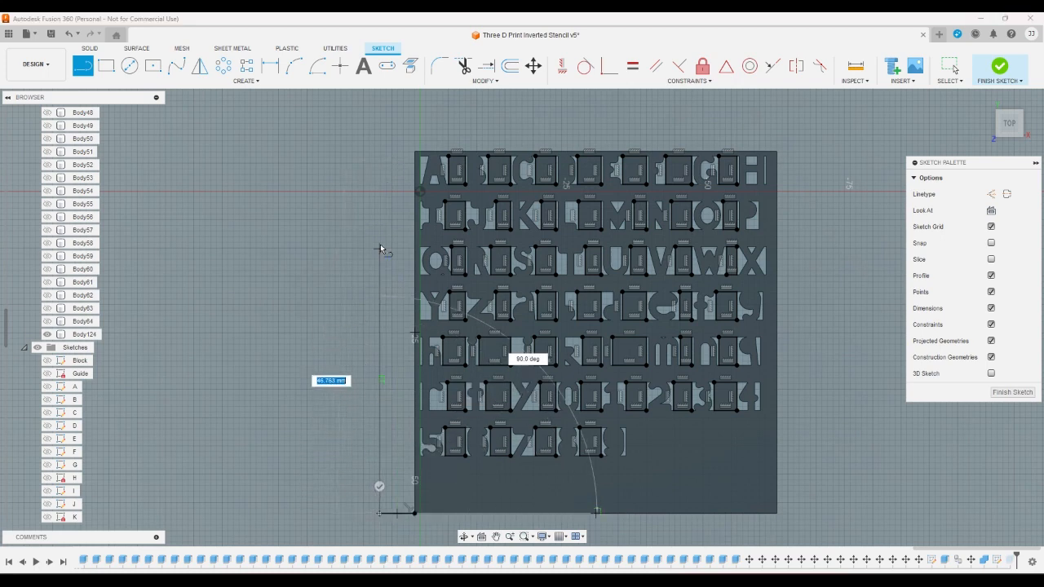
click(378, 116)
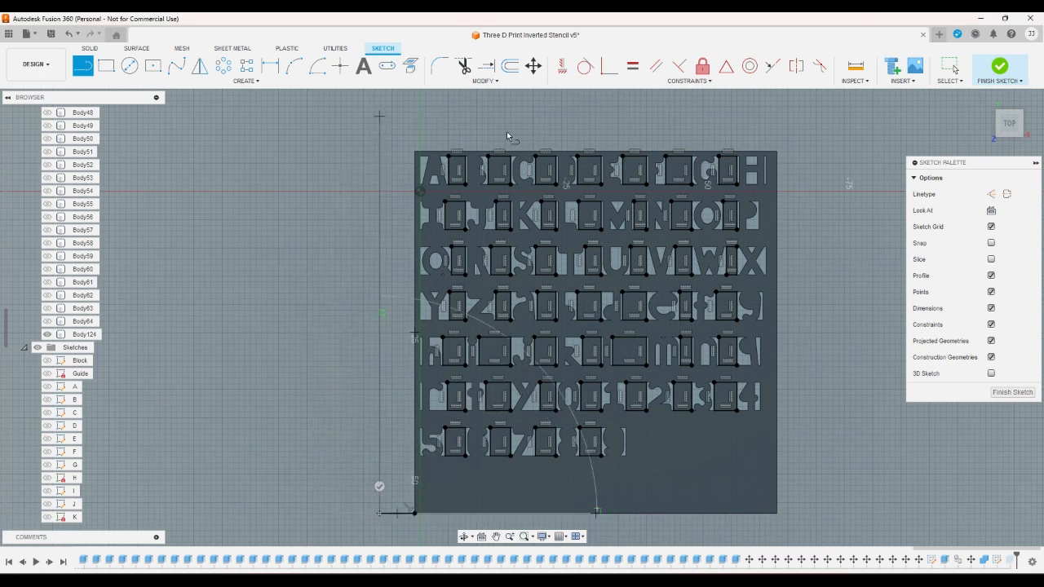
click(774, 116)
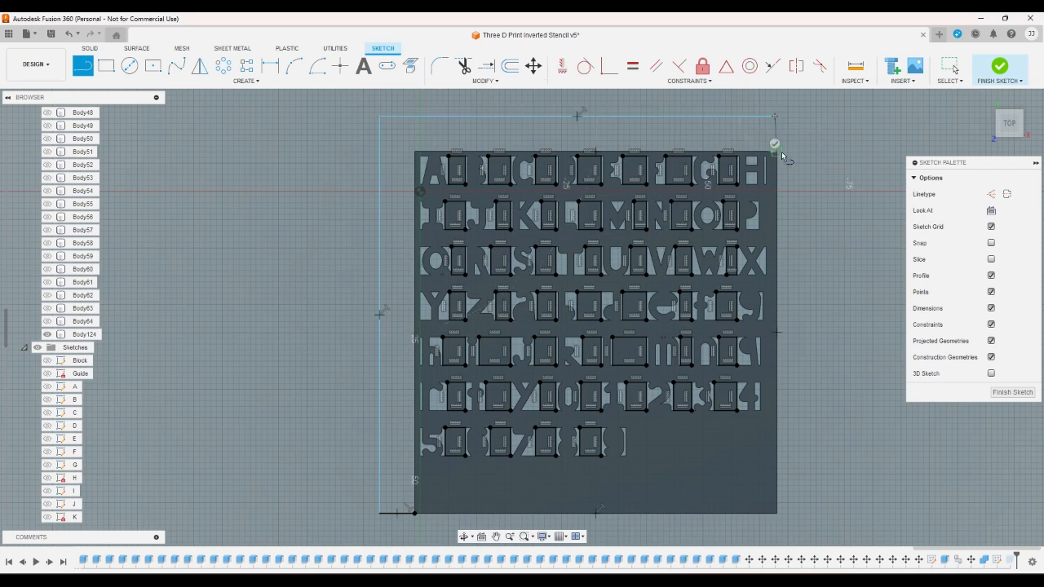
click(776, 151)
- Constrain the border's short upper-right end line to vertical and make it equal to the short lower-left end line
click(562, 66)
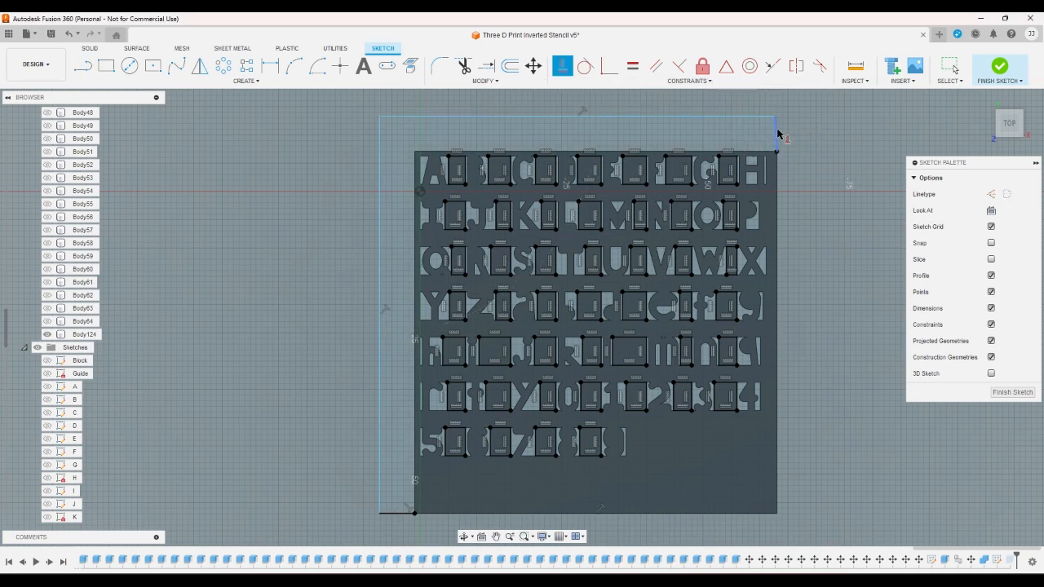
click(776, 134)
click(632, 65)
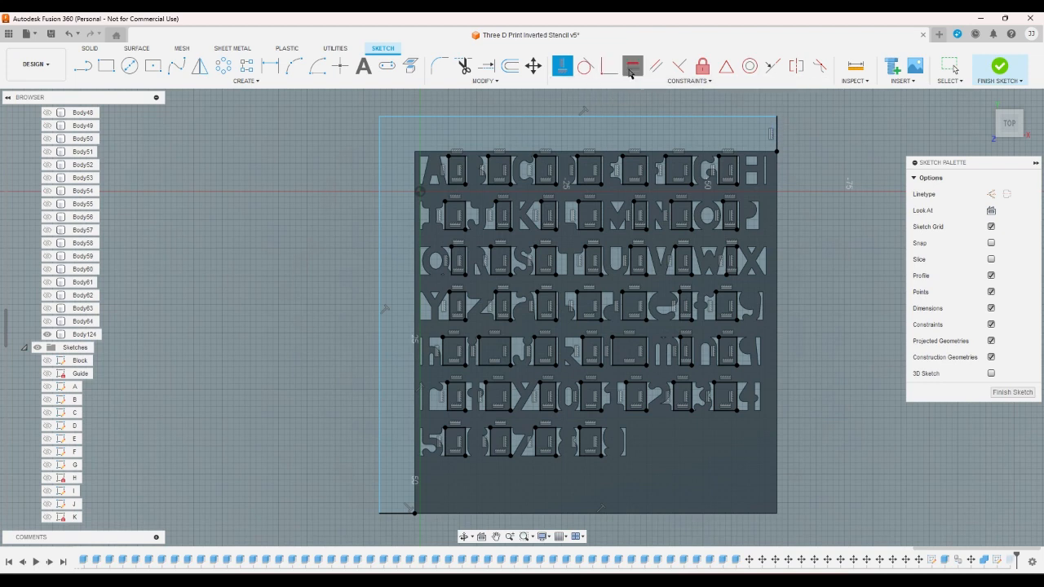
click(776, 134)
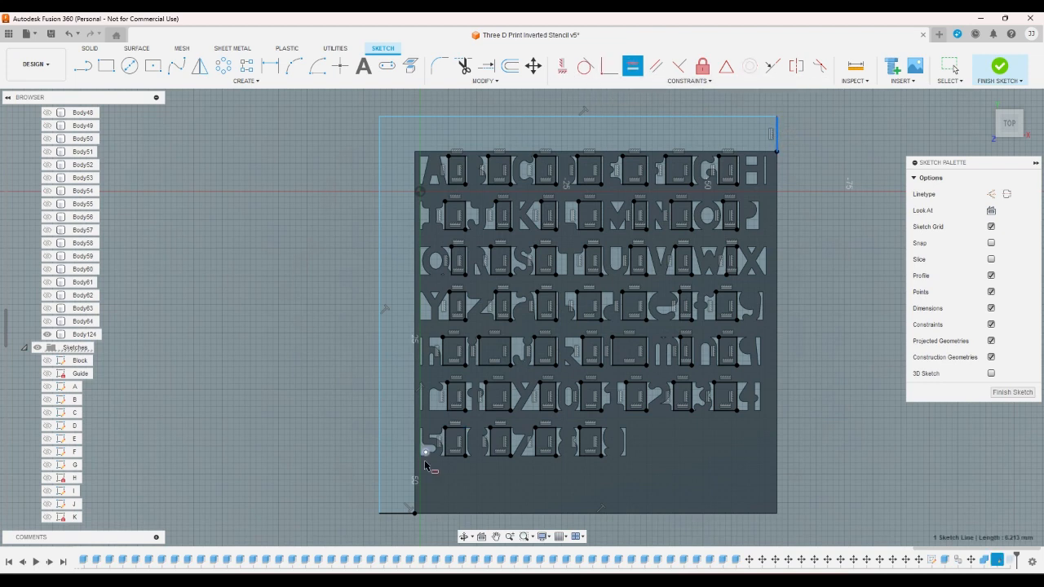
click(398, 515)
right_click(346, 444)
click(384, 443)
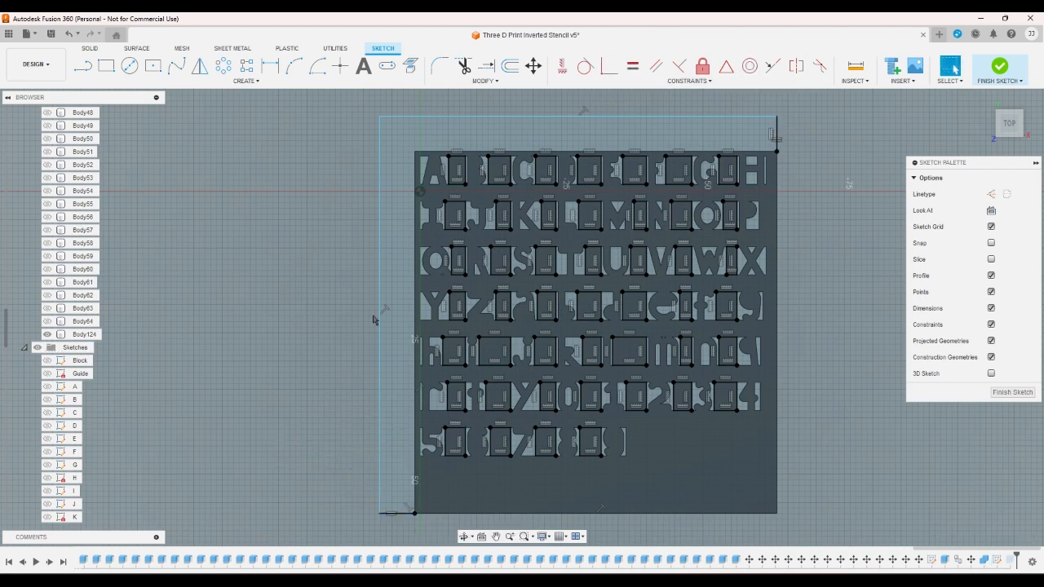
- Narrow the L-shaped border by moving its outer upper-left corner closer to the plate, and finish the sketch
drag(379, 118, 399, 137)
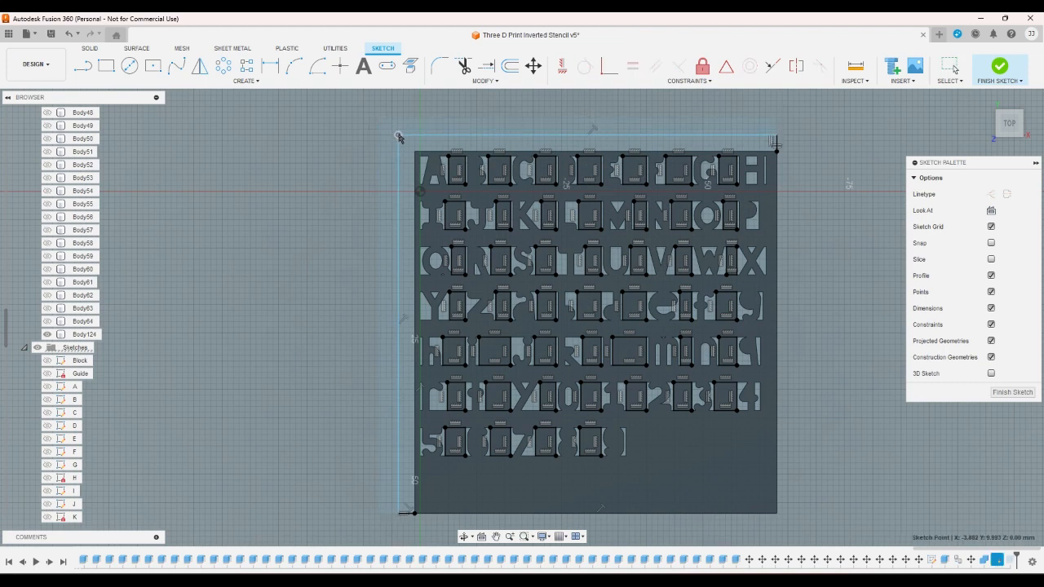
click(1002, 66)
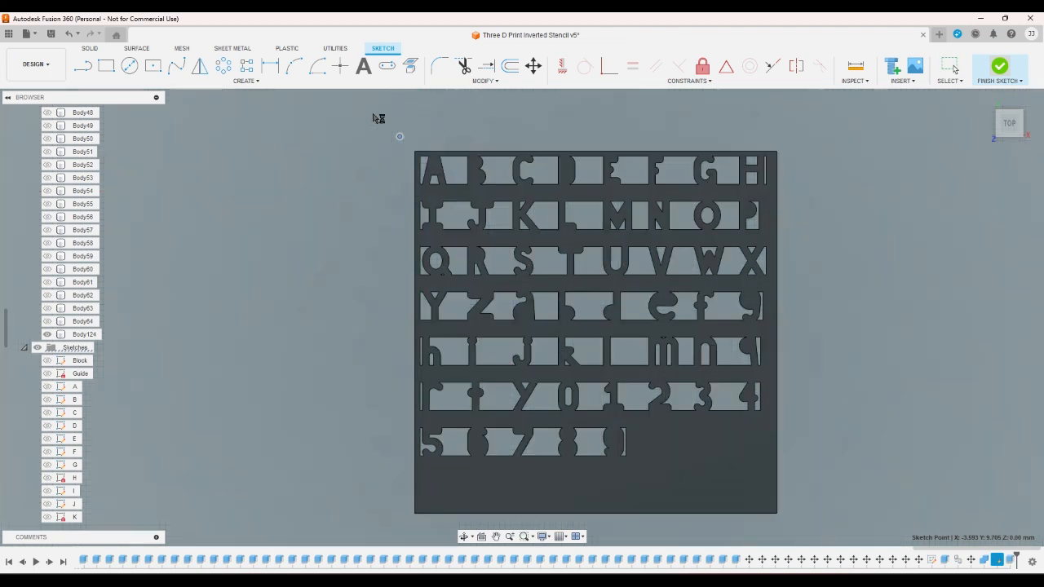
key(e)
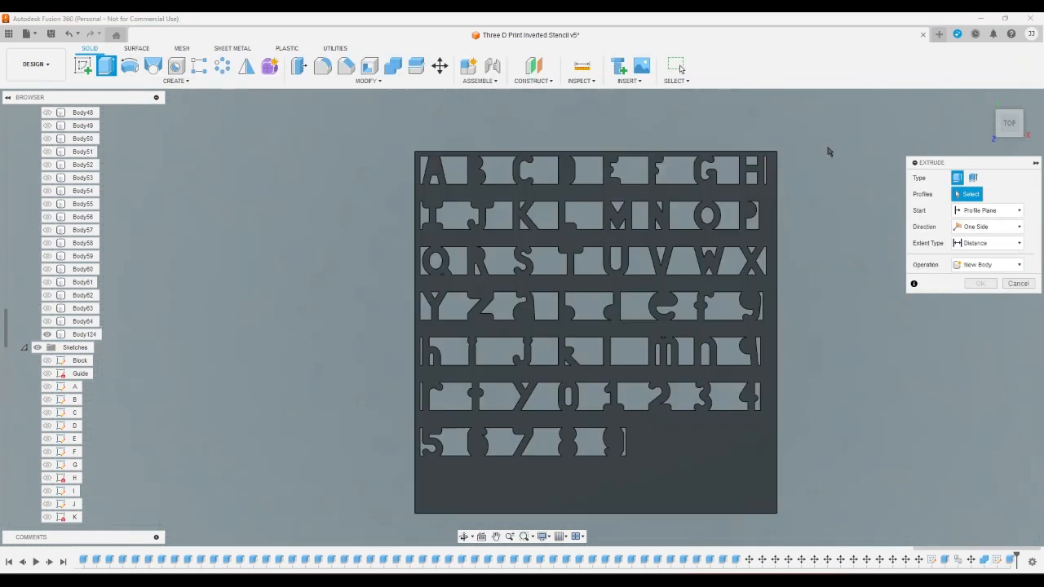
click(1018, 285)
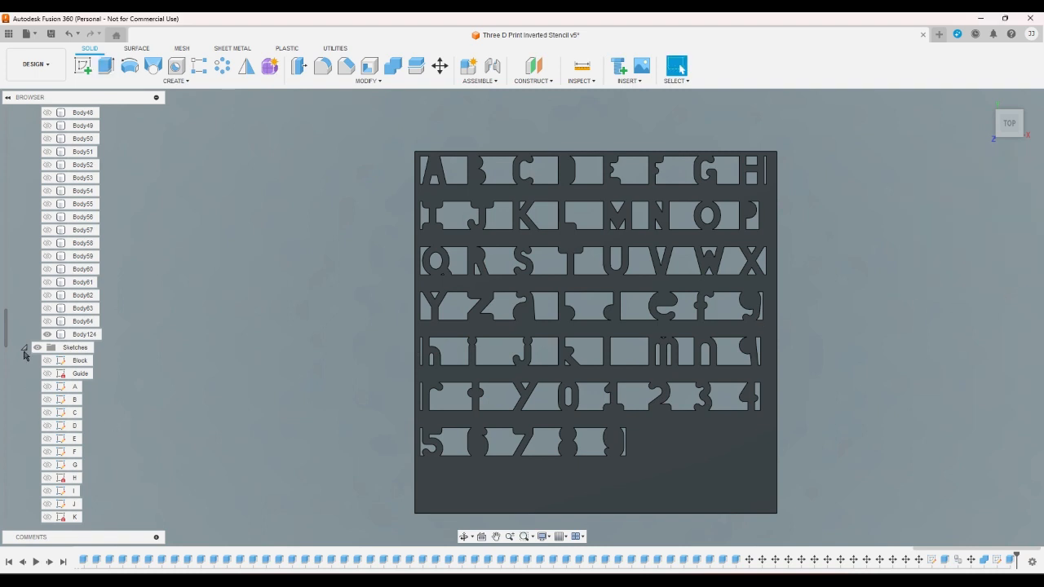
- Collapse the bodies list and make the gap and border sketch (Sketch57) visible
click(24, 348)
click(45, 504)
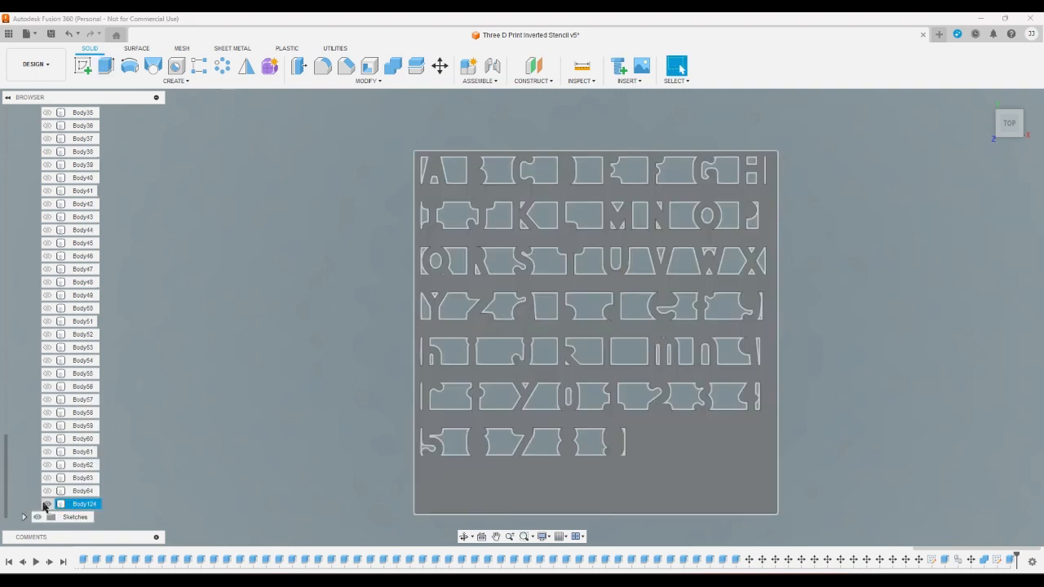
click(46, 505)
click(24, 517)
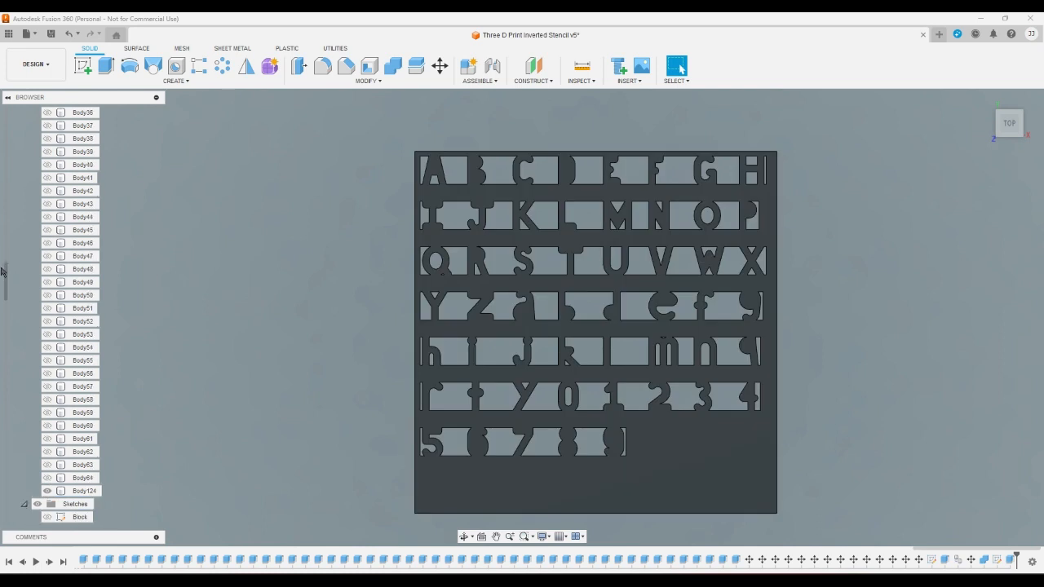
drag(6, 280, 6, 113)
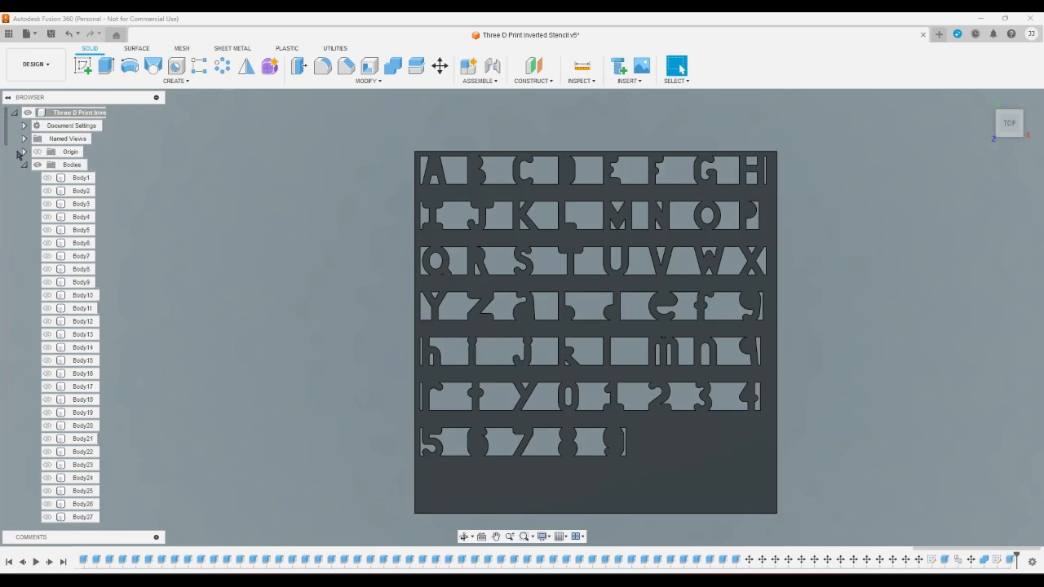
click(23, 166)
scroll(26, 363, down, 1)
scroll(26, 367, down, 10)
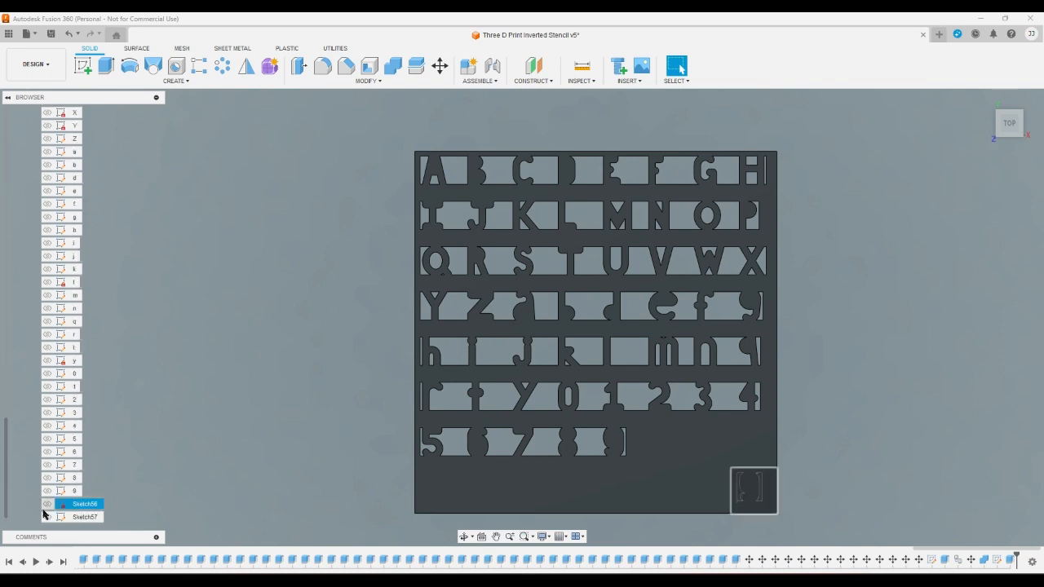
click(46, 517)
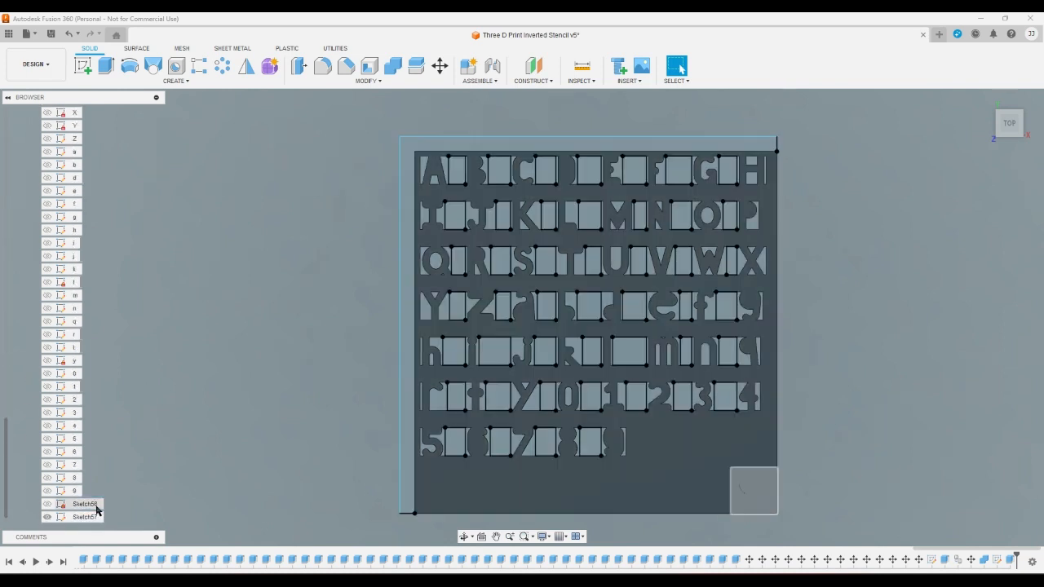
- Rename Sketch56, located at the plate's lower-right corner, as "deleting an errouneous nine"
click(97, 507)
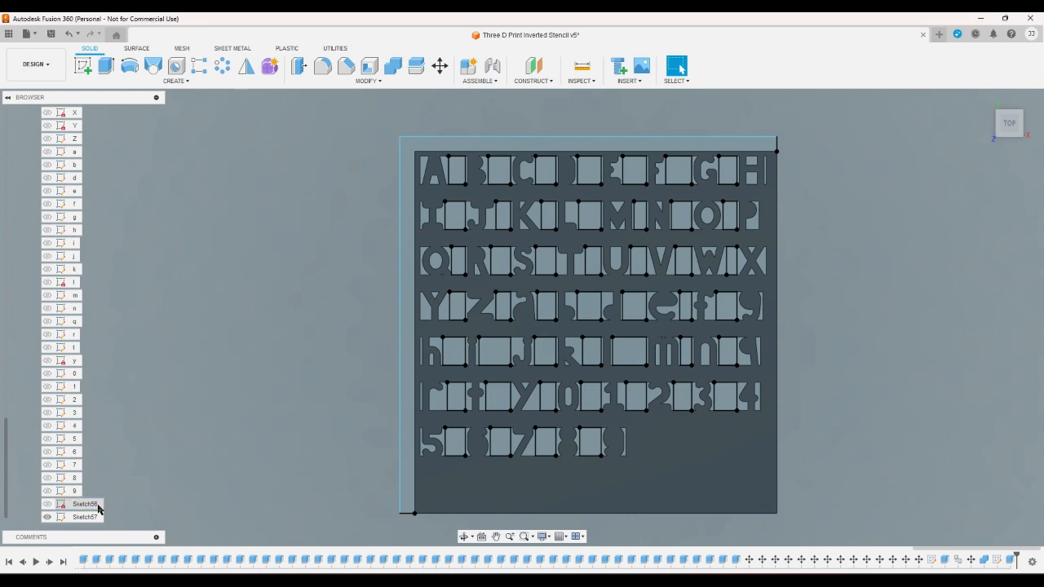
right_click(99, 506)
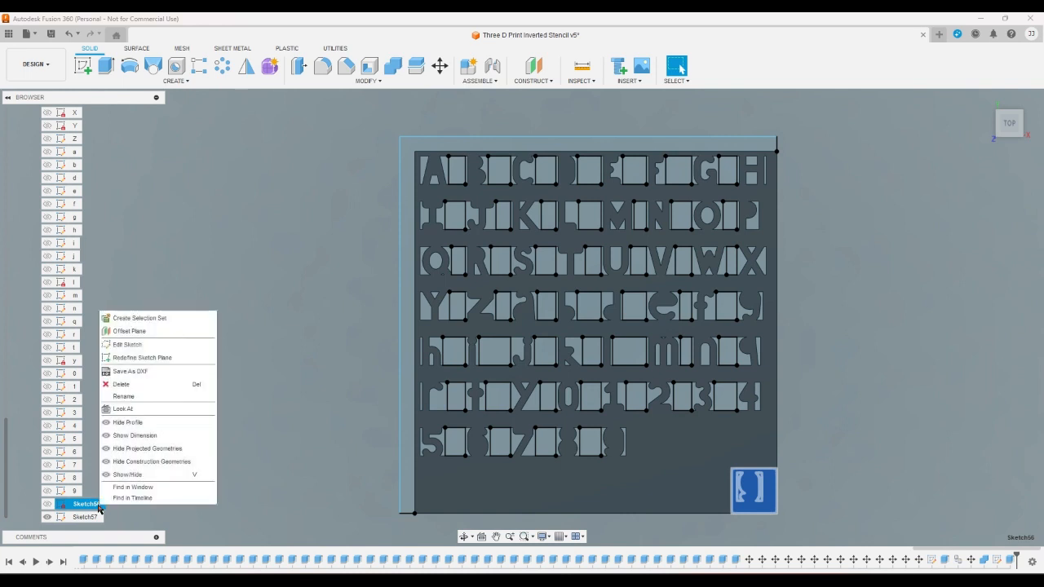
click(124, 396)
text(c)
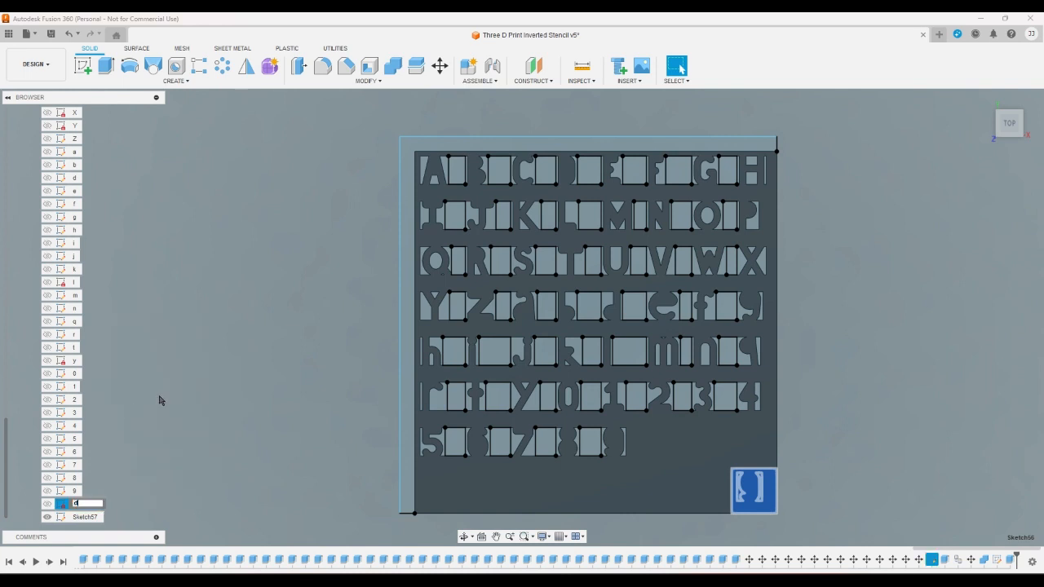
text(ckle)
text(eleting a)
text(n errouneous)
text( nine)
key(Return)
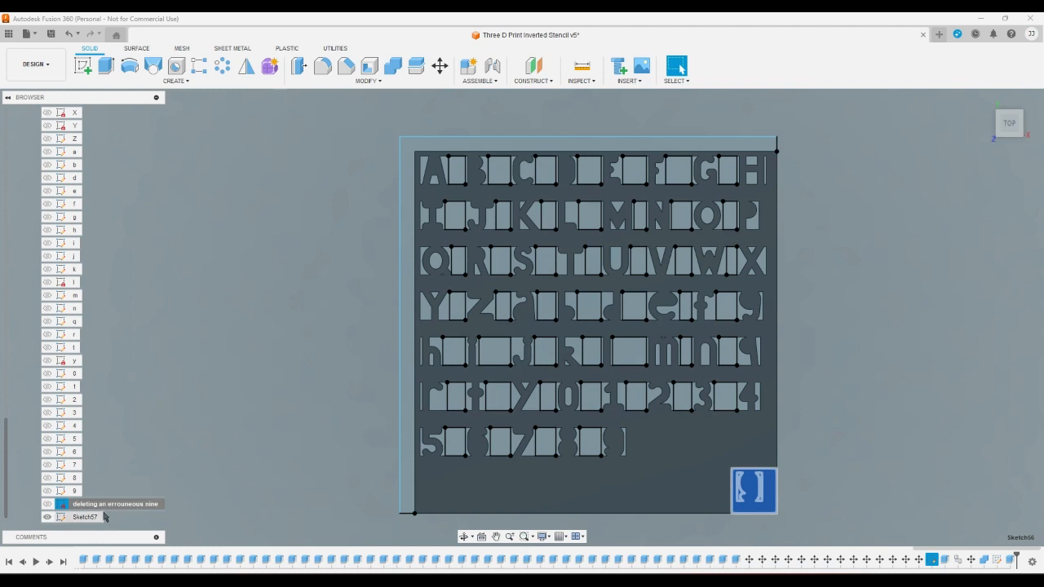
- Rename the gap and border sketch as "cleaning up the pallet"
right_click(99, 517)
click(124, 408)
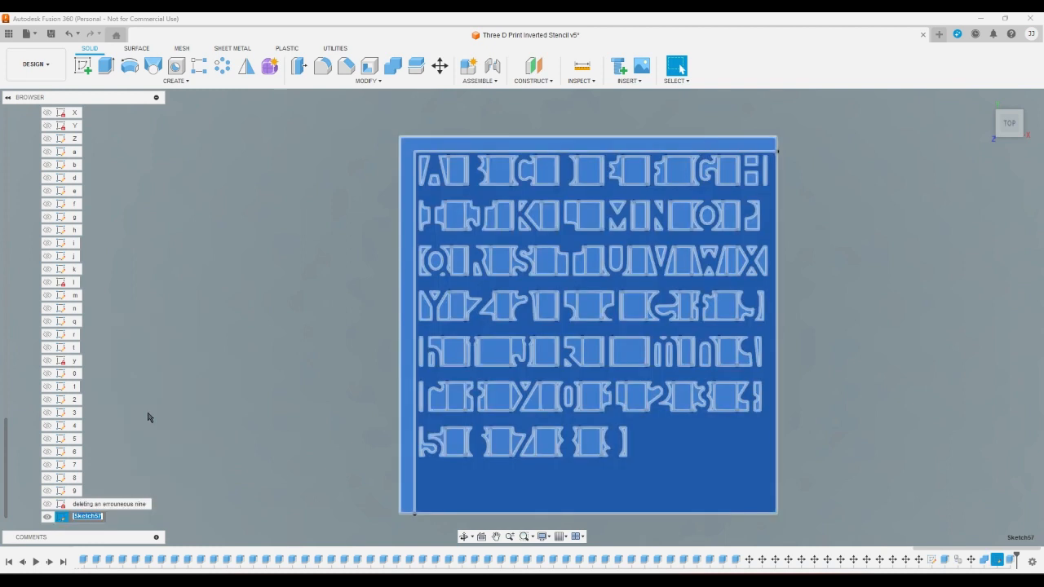
text(cleaning up the pallet)
key(Return)
click(149, 418)
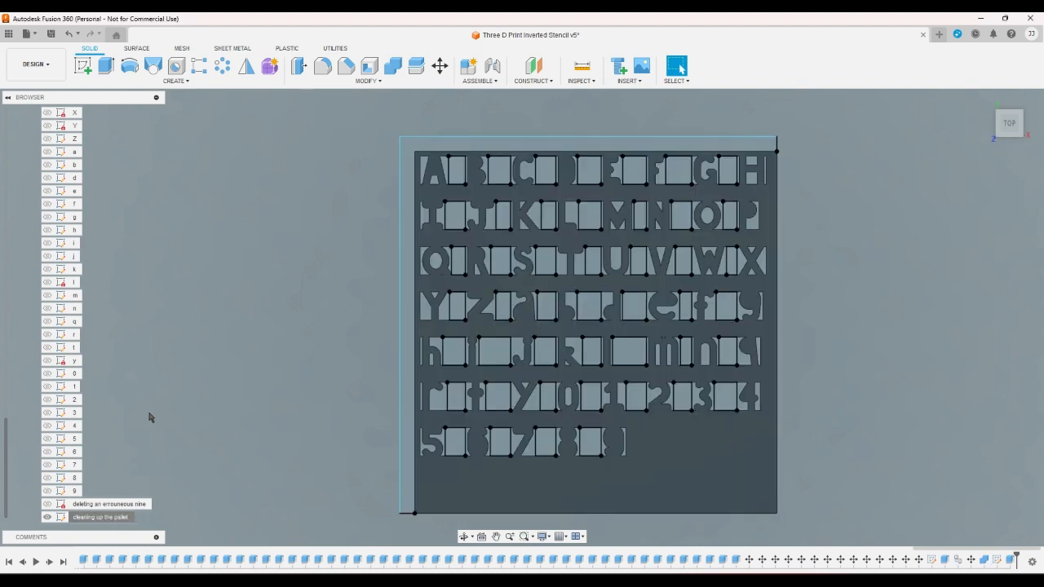
- Extrude the L-shaped border profile with a To Object extent up to the plate's underside face, joining it to the plate
click(106, 65)
click(401, 183)
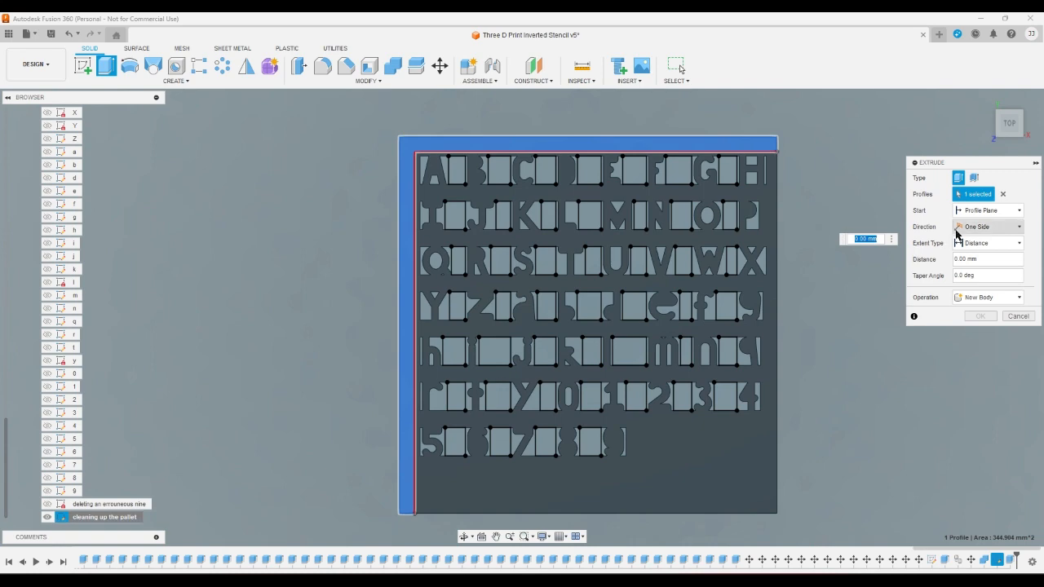
click(985, 243)
click(979, 259)
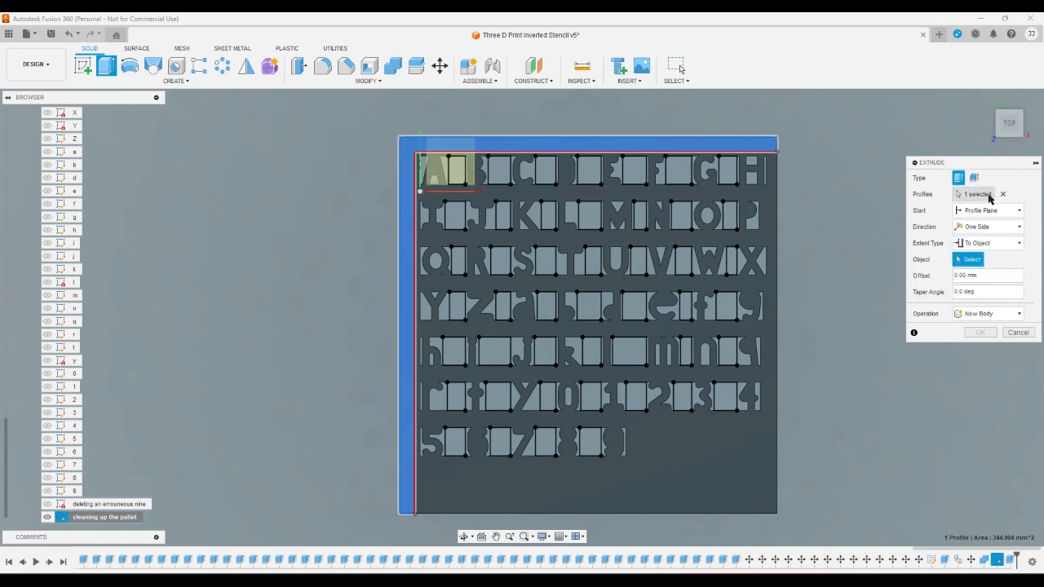
click(996, 118)
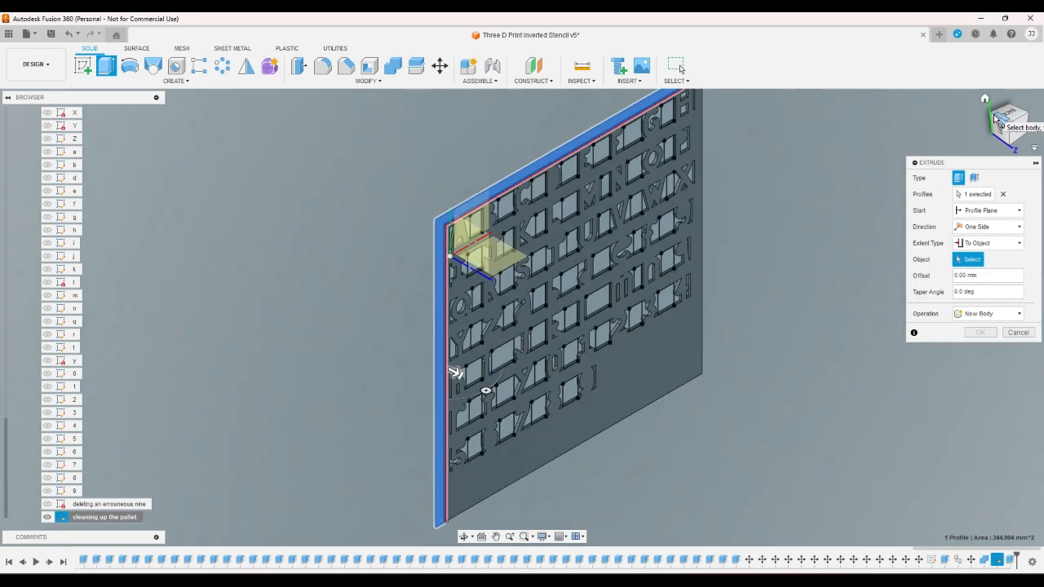
click(995, 127)
click(1020, 137)
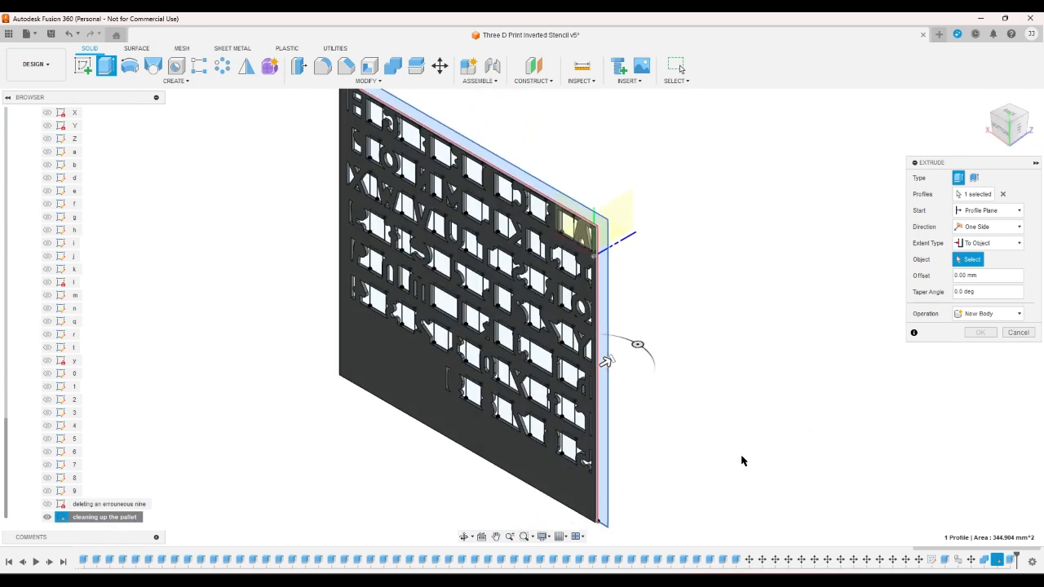
click(573, 506)
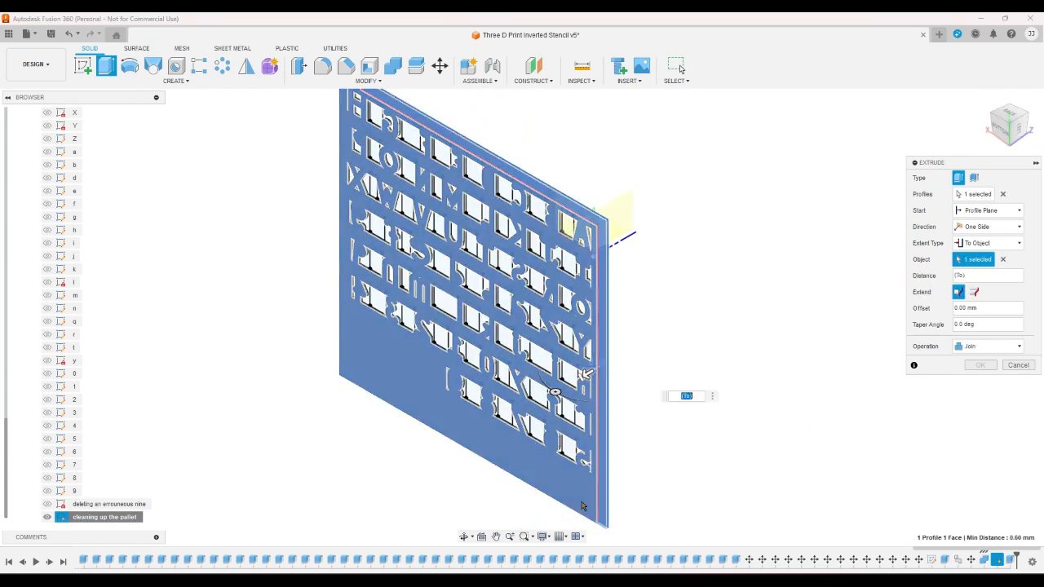
key(Return)
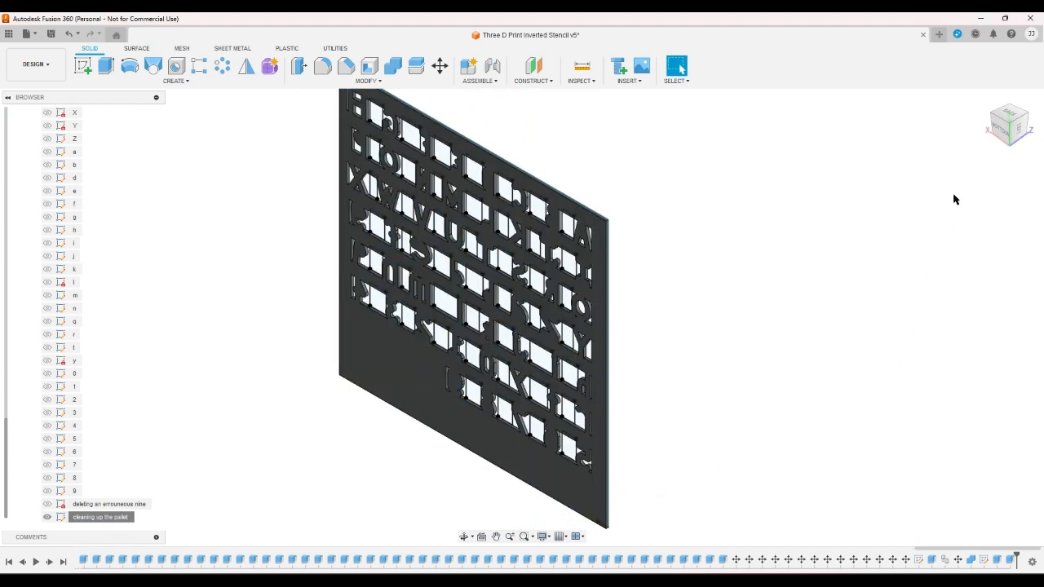
- Inspect the widened plate in the home view and from the top with the characters upright
click(985, 99)
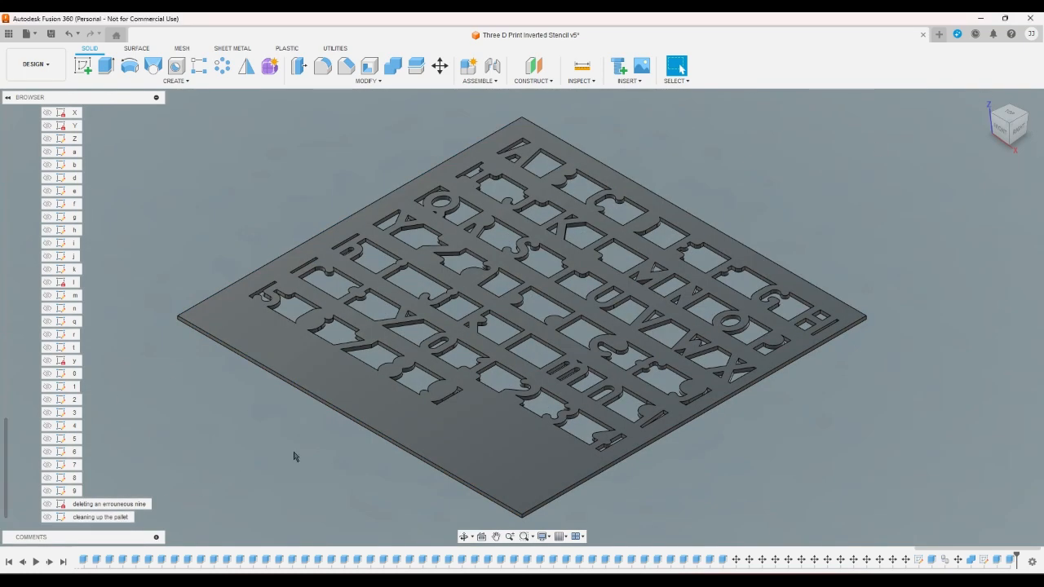
click(1011, 116)
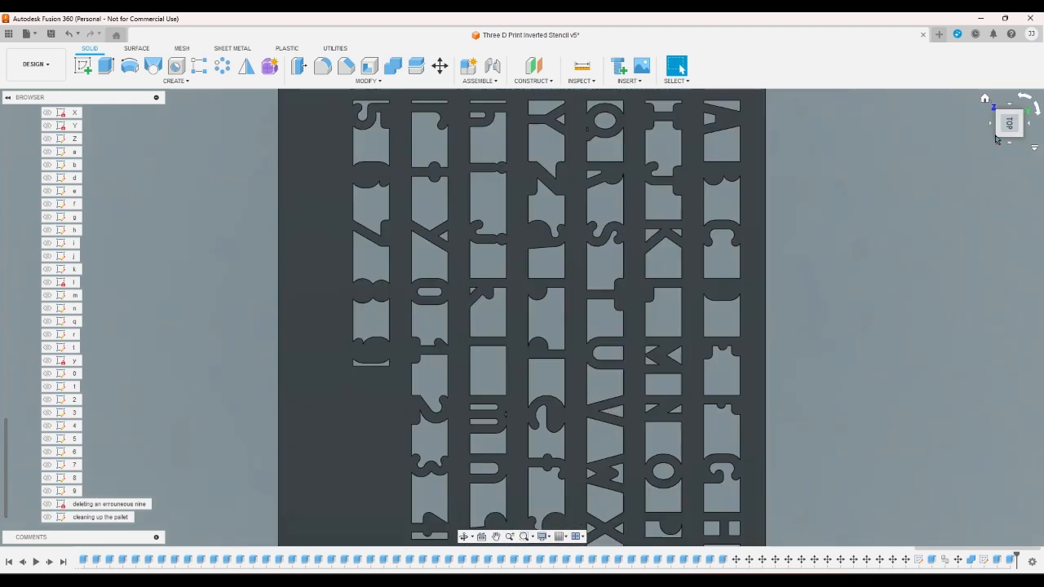
click(1027, 99)
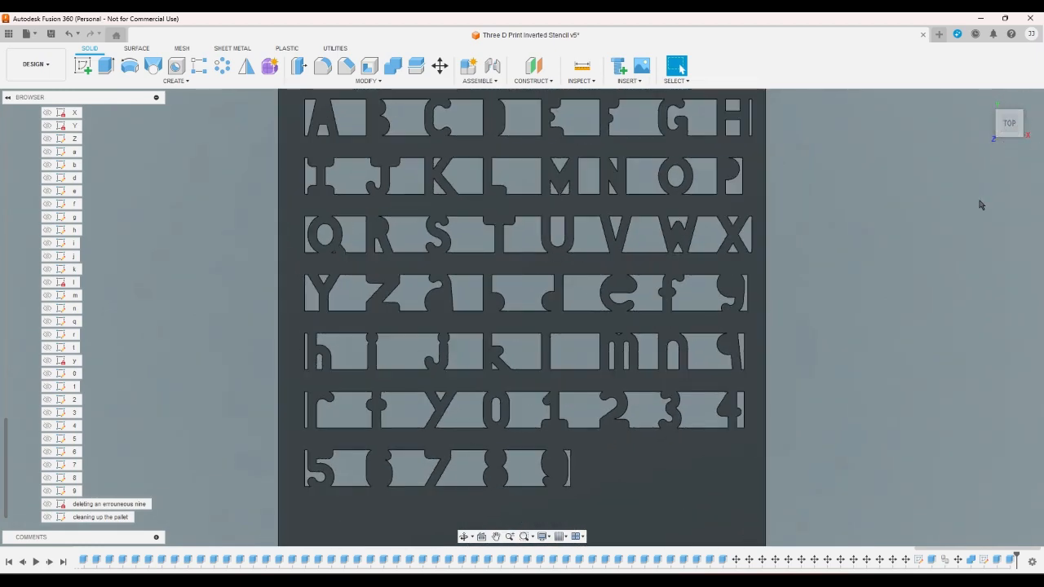
- Rename the combined stencil plate body as "A-Z 0-9 Pallet"
scroll(980, 203, down, 2)
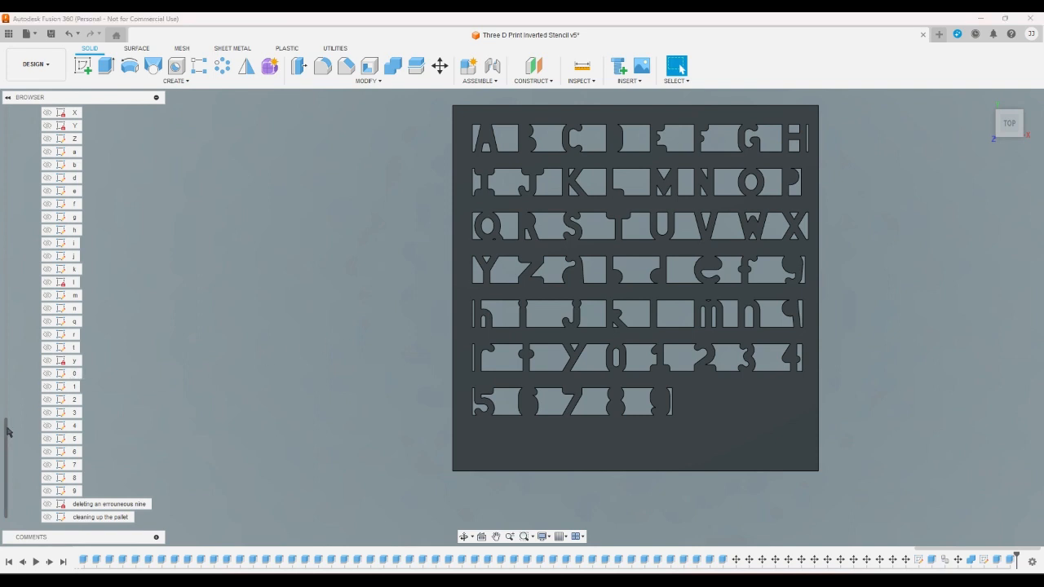
drag(7, 434, 1, 123)
click(25, 178)
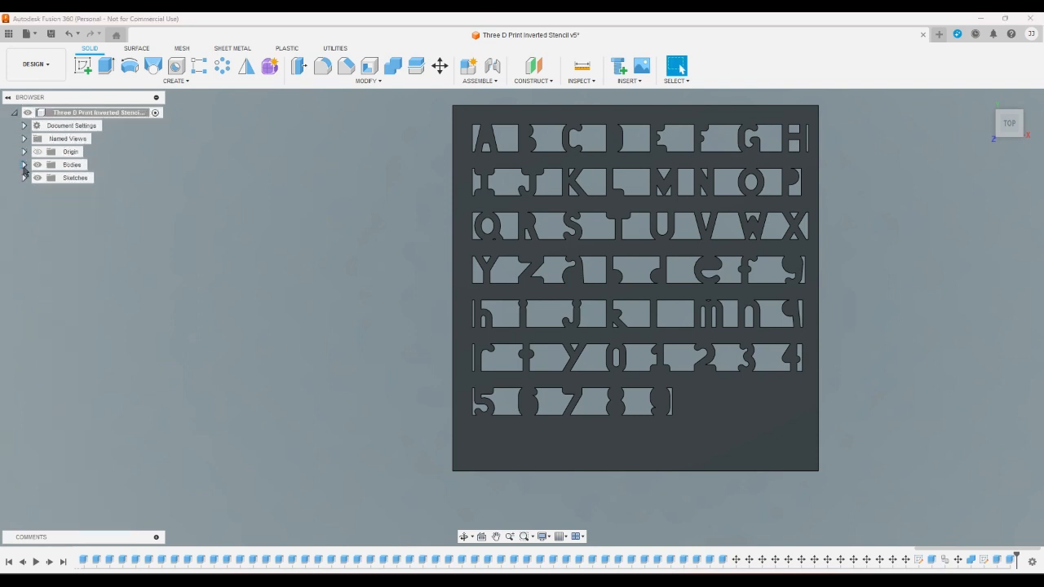
click(24, 166)
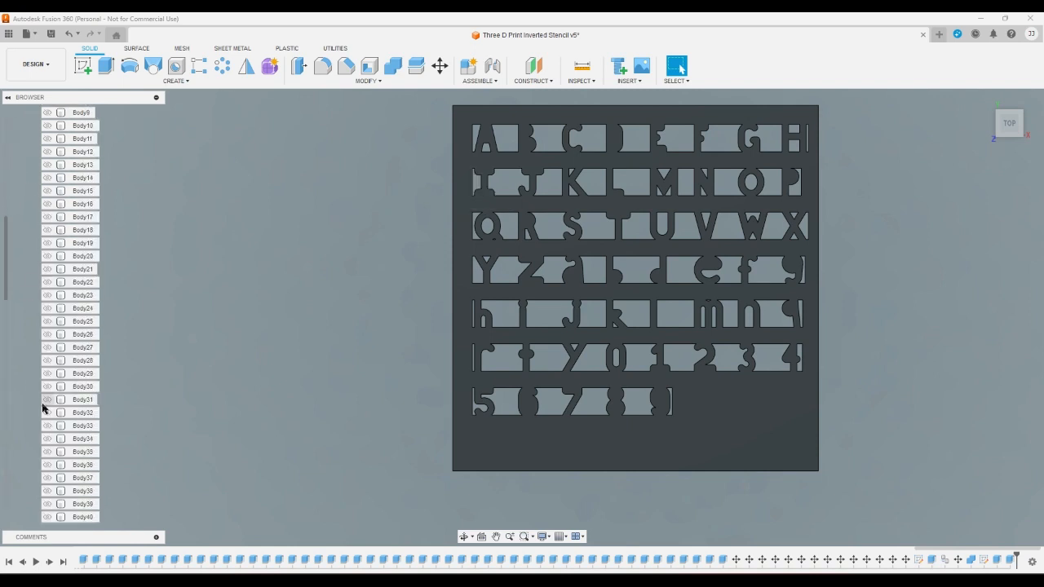
scroll(49, 451, down, 6)
scroll(50, 453, down, 5)
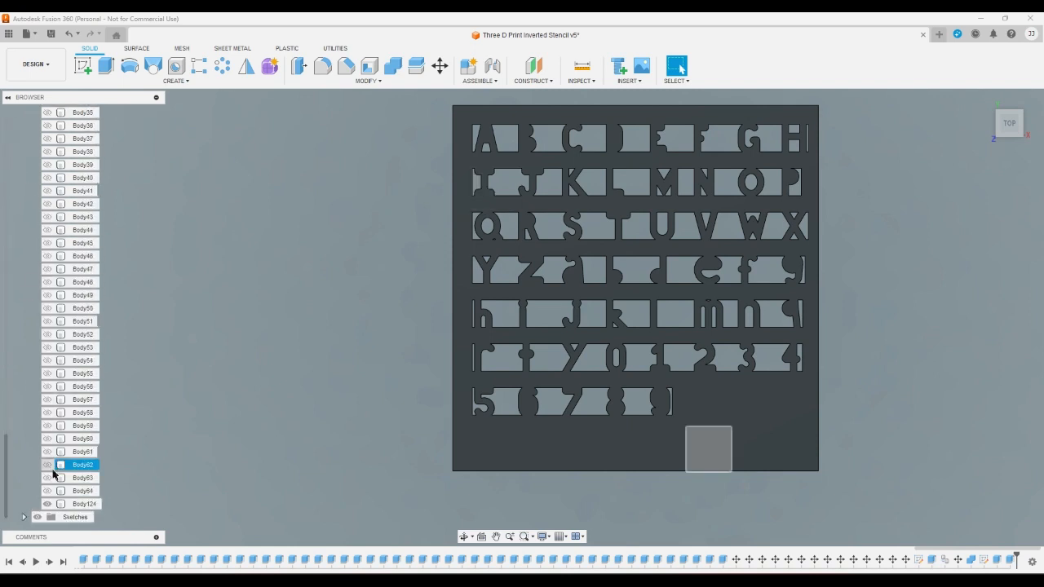
right_click(96, 506)
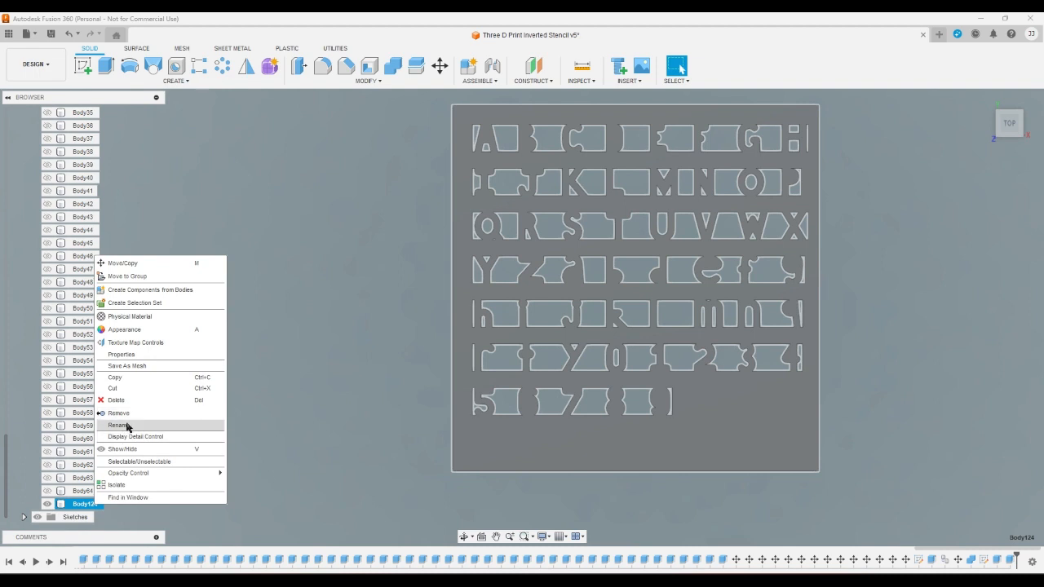
click(119, 424)
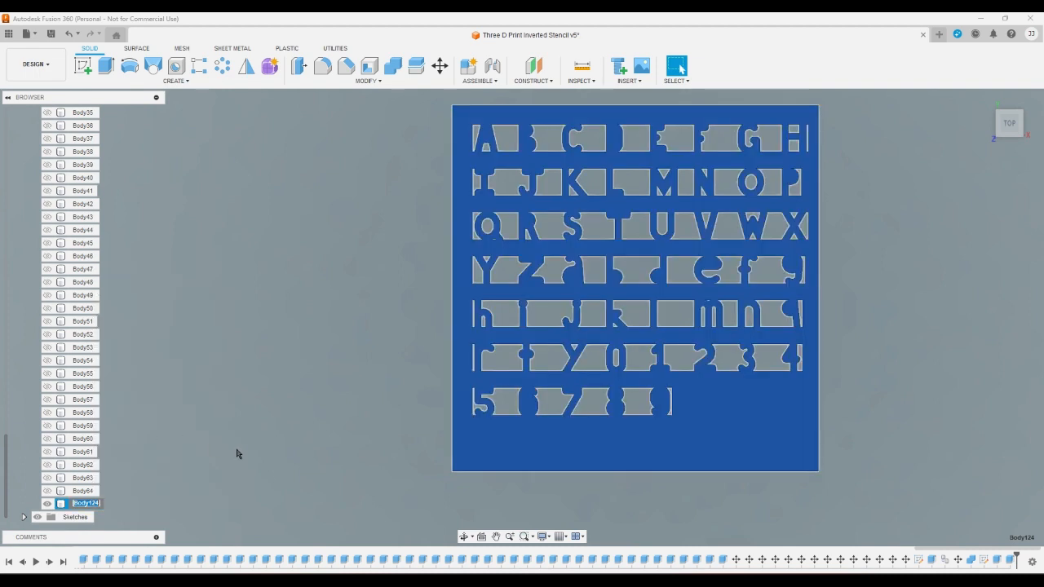
text(A)
key(Right)
key(Right)
text(Pallet)
key(Return)
click(237, 454)
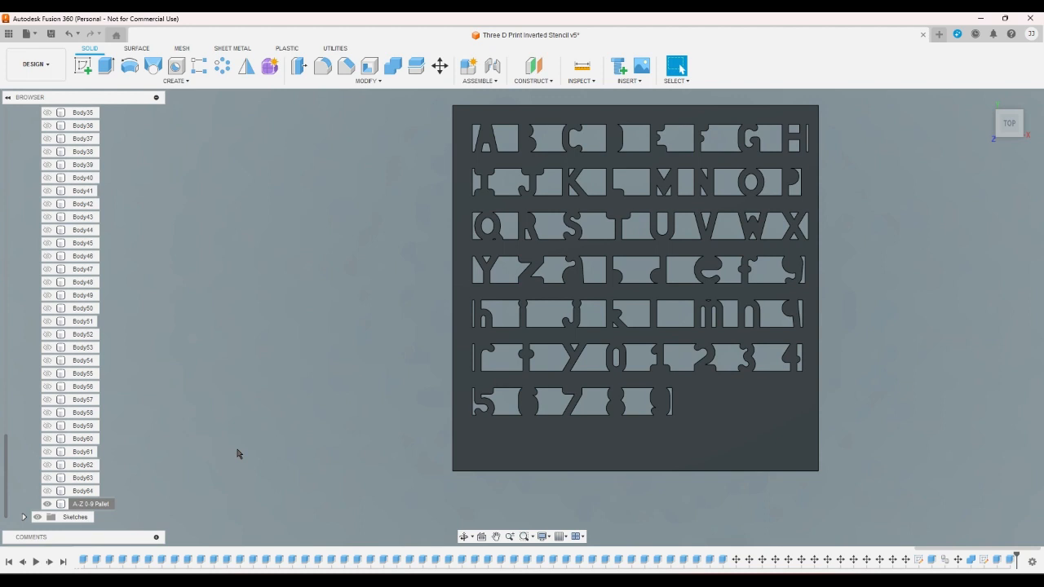
- Export the A-Z 0-9 Pallet body as a 3MF mesh with Medium refinement to the Desktop folder 3D/Fusion Exports/3D Printing Font Tests
right_click(105, 503)
click(161, 373)
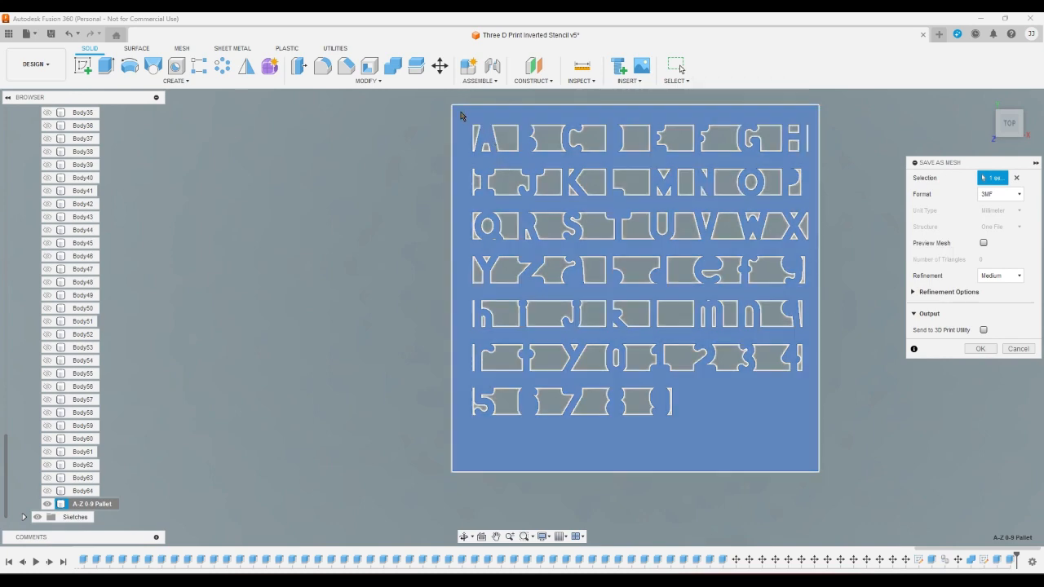
click(972, 351)
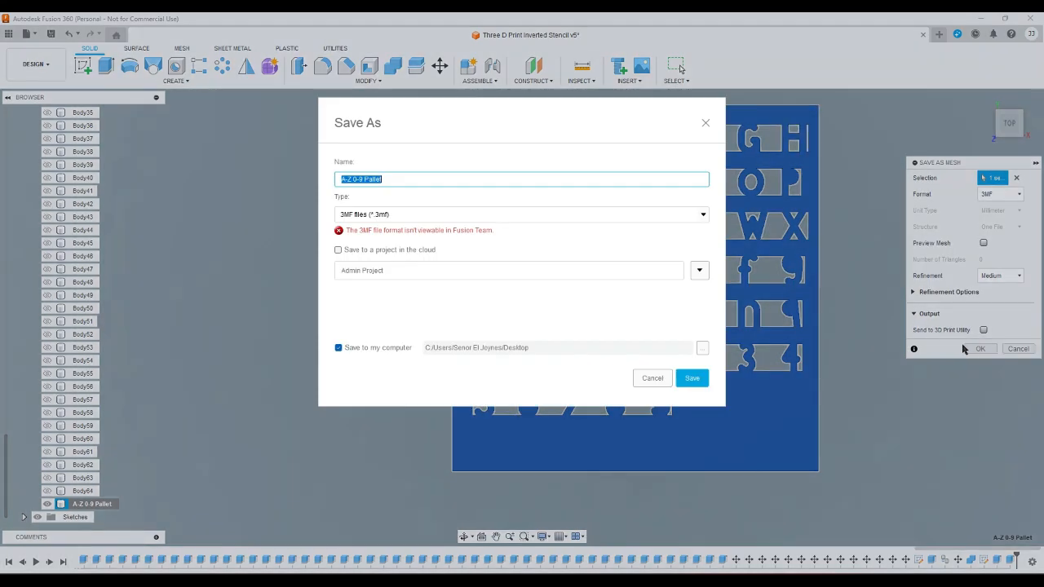
click(702, 349)
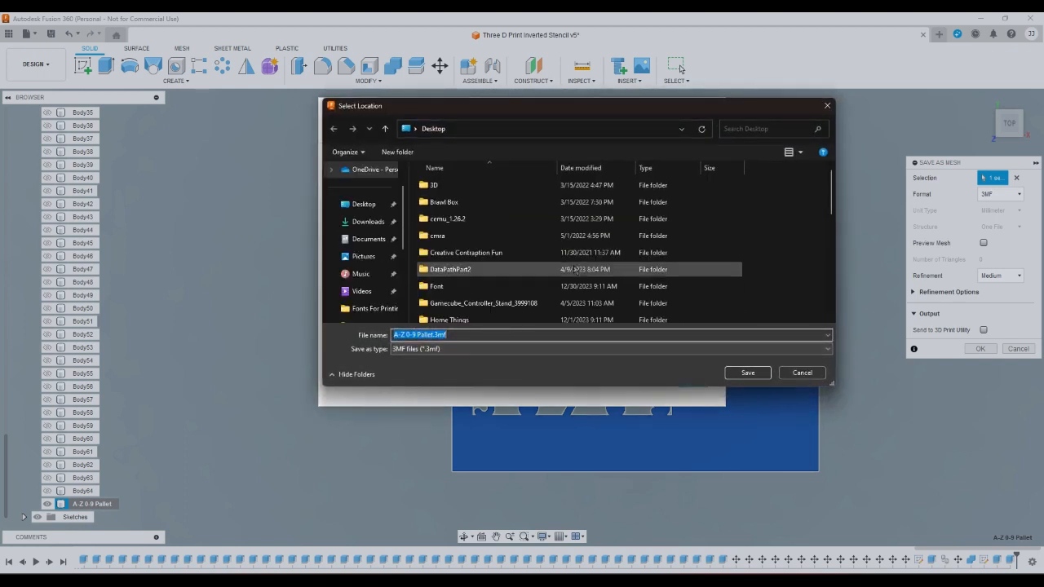
double_click(436, 186)
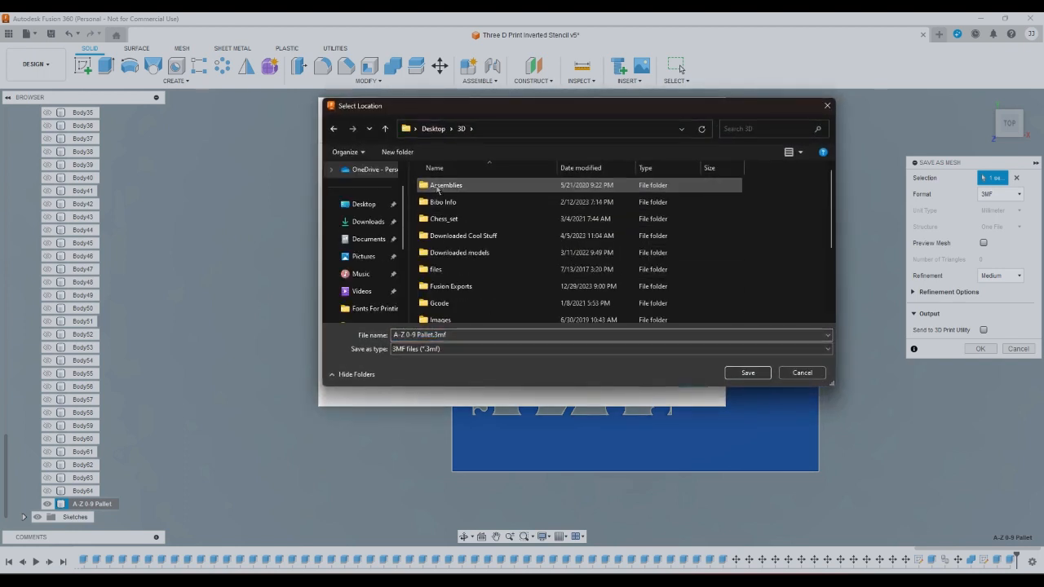
scroll(514, 269, down, 1)
double_click(489, 269)
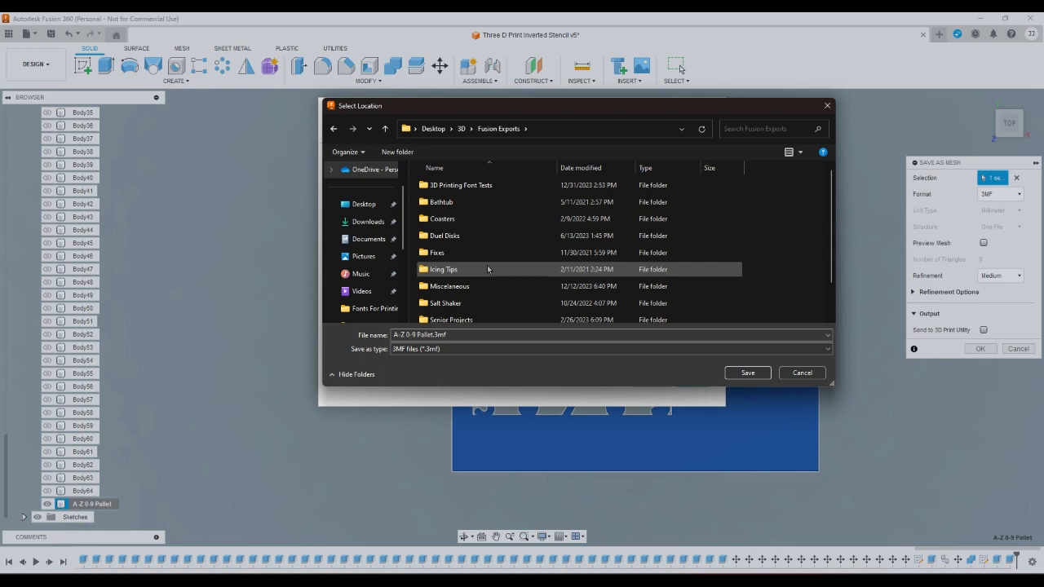
double_click(461, 185)
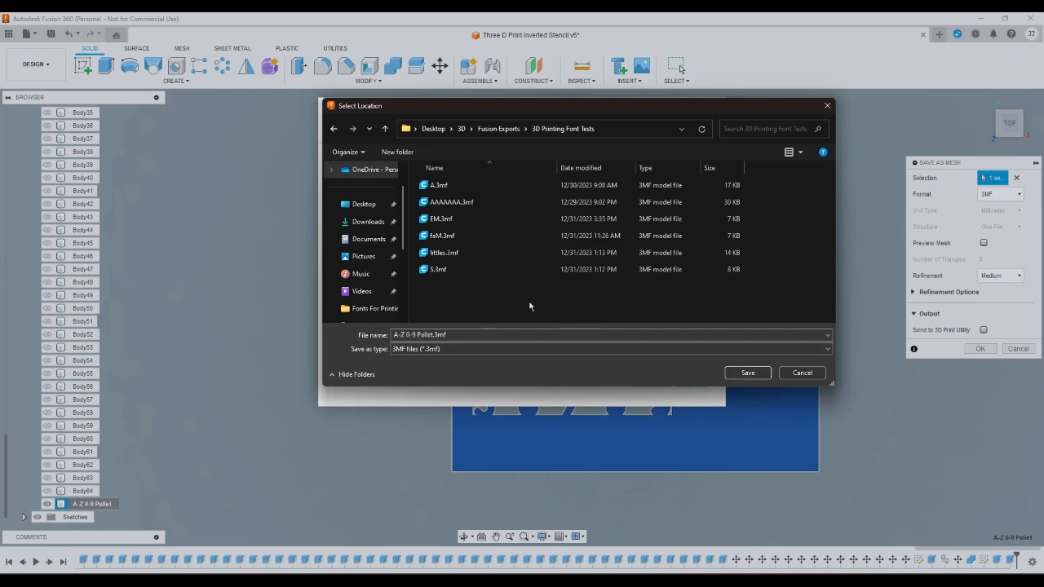
click(748, 373)
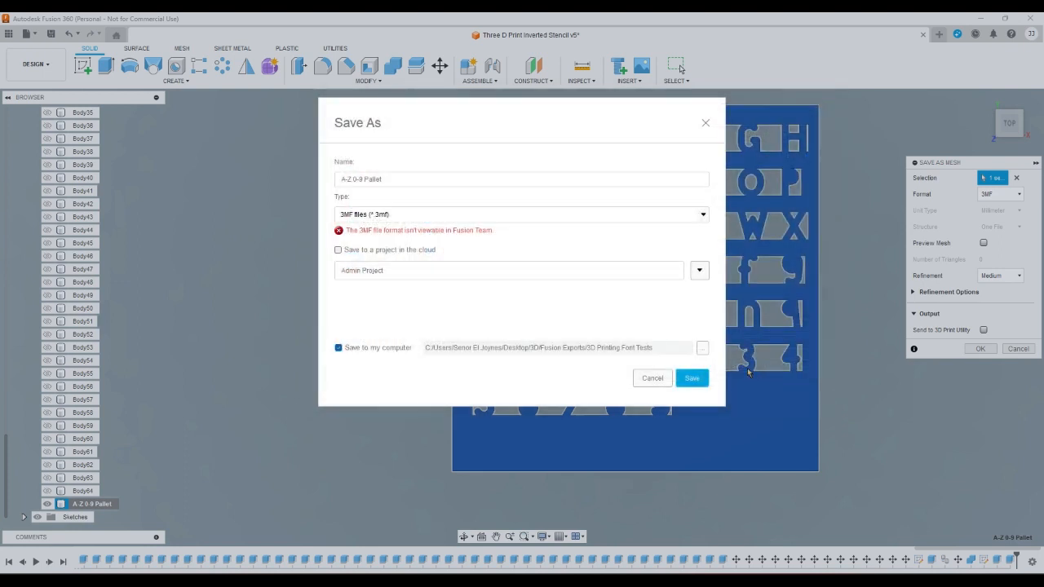
click(691, 378)
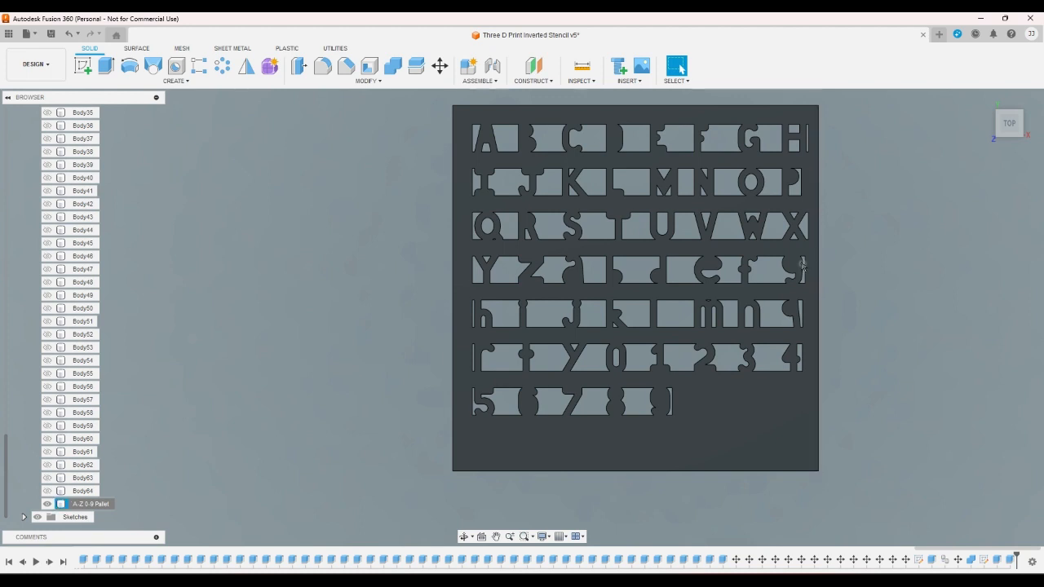
- Examine the whole plate and the small triangular opening beneath the Q for details that could affect printing
scroll(484, 255, down, 1)
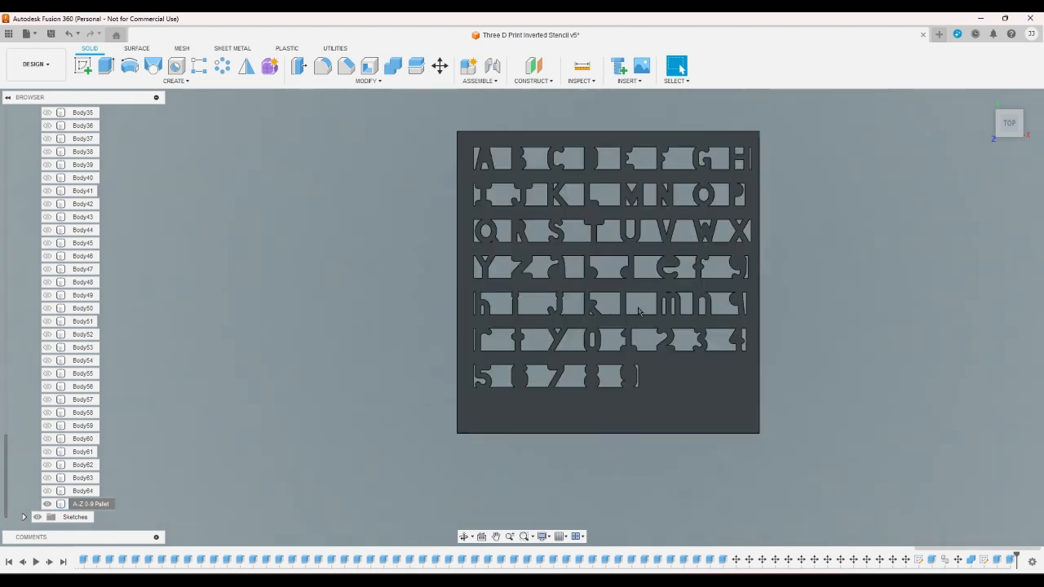
scroll(637, 308, up, 1)
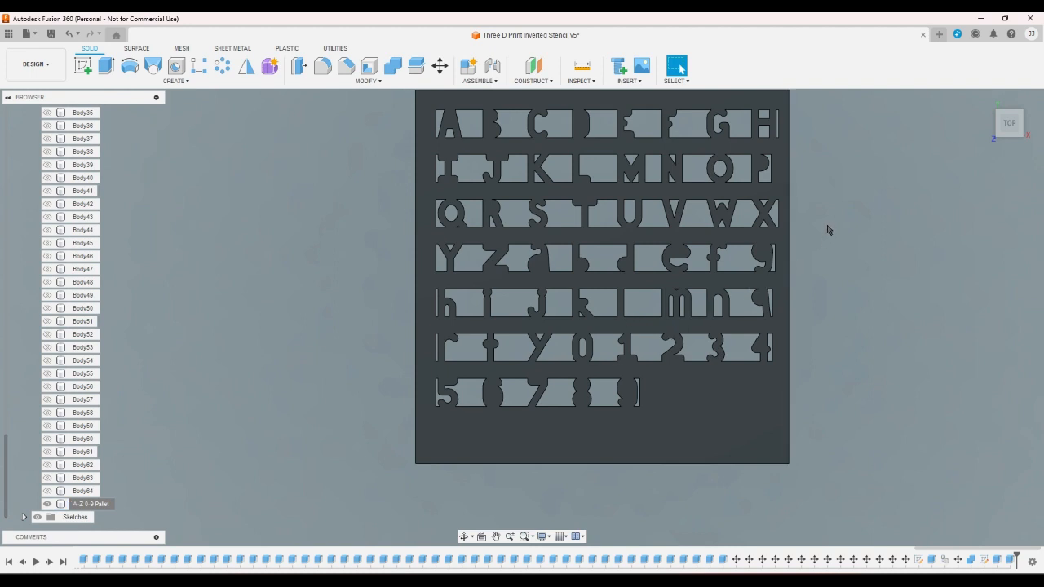
scroll(825, 230, down, 1)
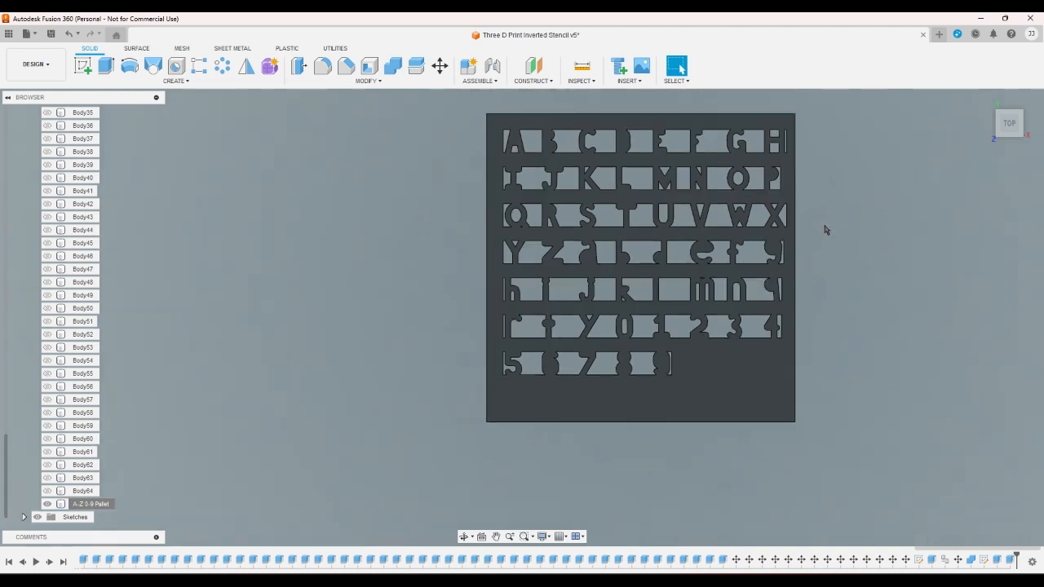
scroll(588, 245, up, 6)
scroll(468, 215, up, 5)
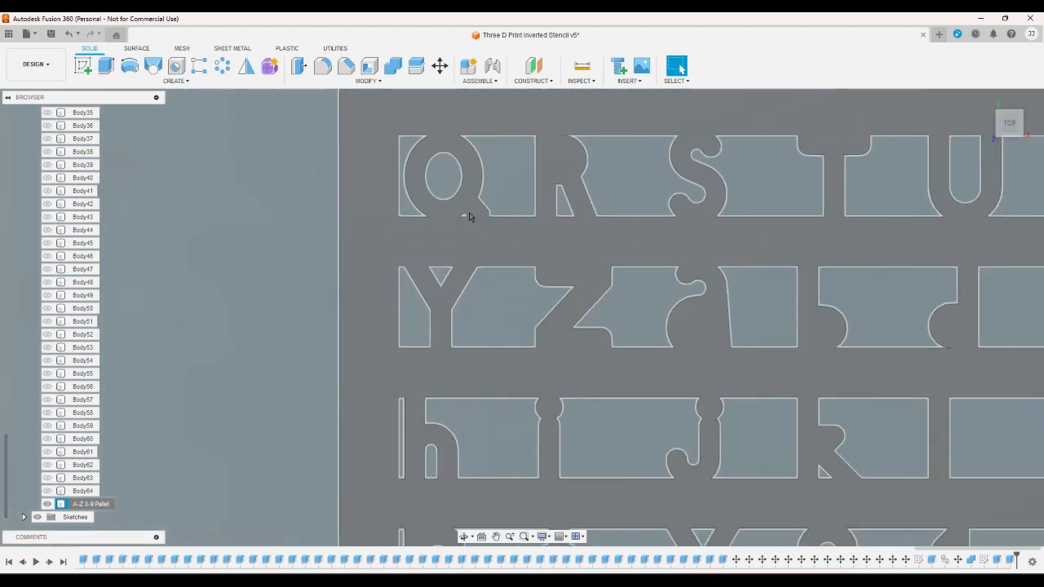
scroll(462, 216, up, 3)
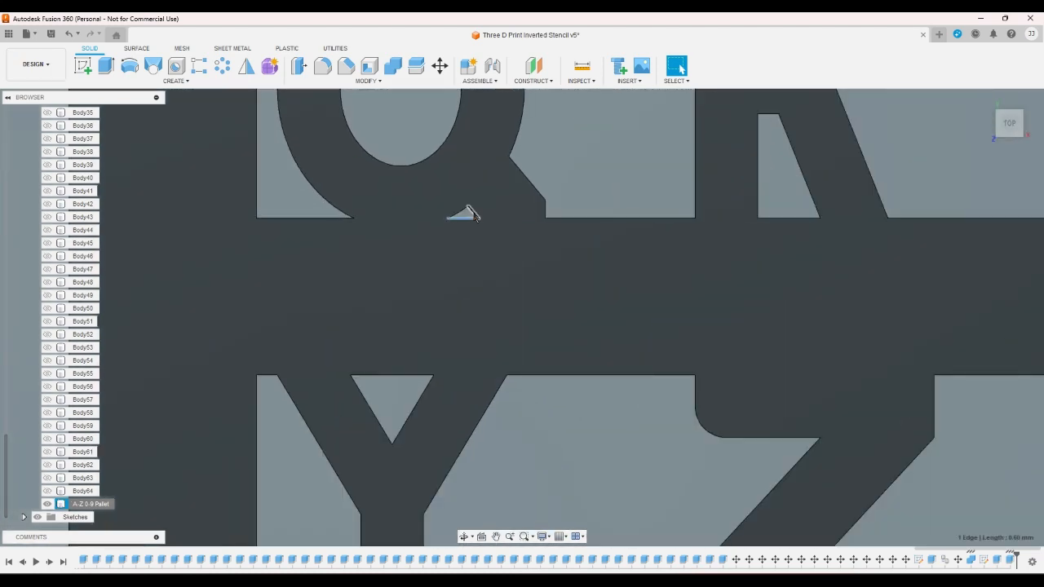
scroll(469, 220, down, 4)
scroll(468, 220, down, 3)
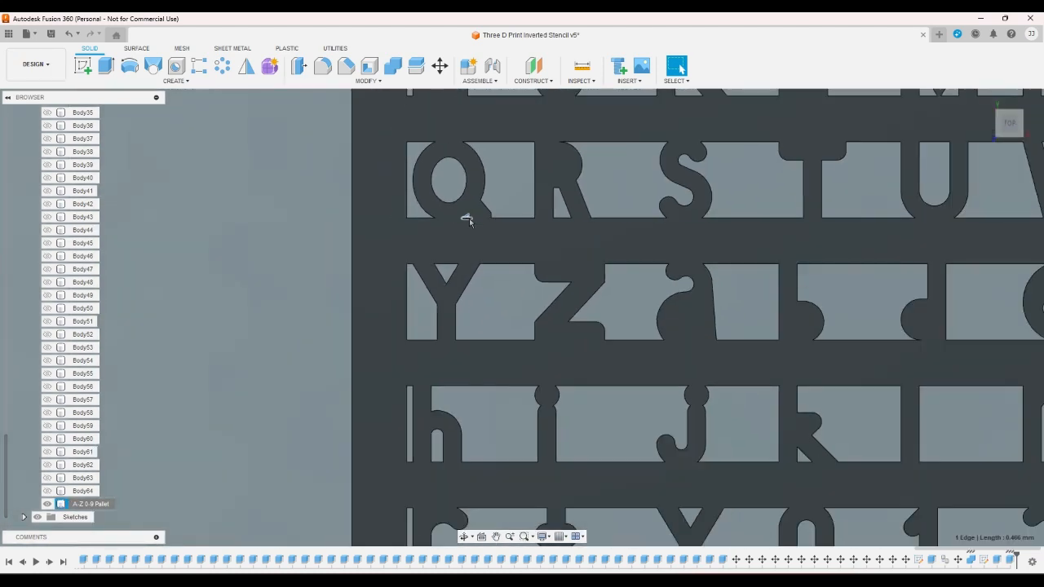
scroll(453, 214, up, 3)
scroll(361, 234, up, 2)
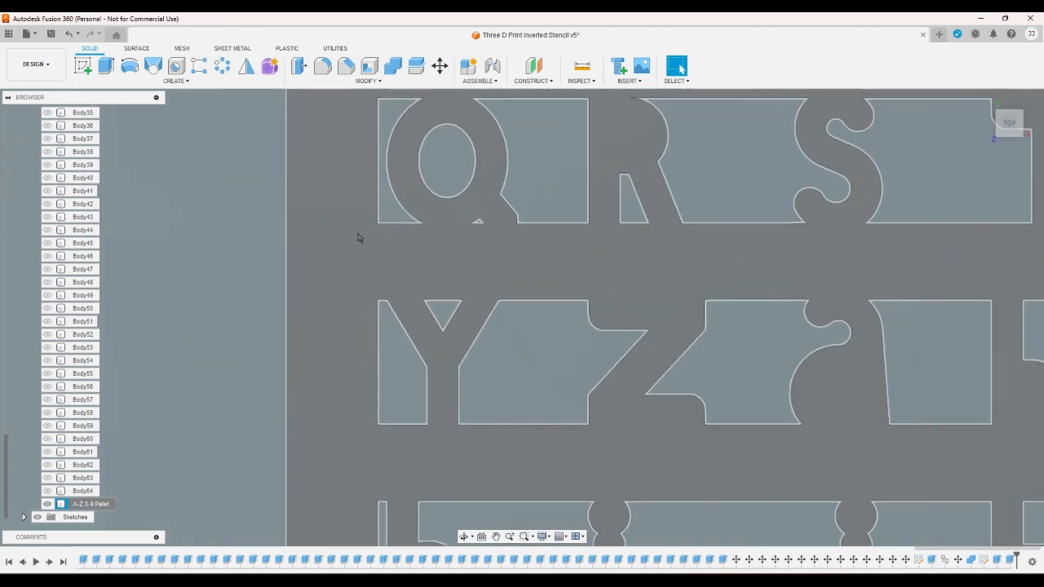
scroll(362, 234, down, 4)
scroll(379, 234, up, 3)
scroll(379, 234, down, 4)
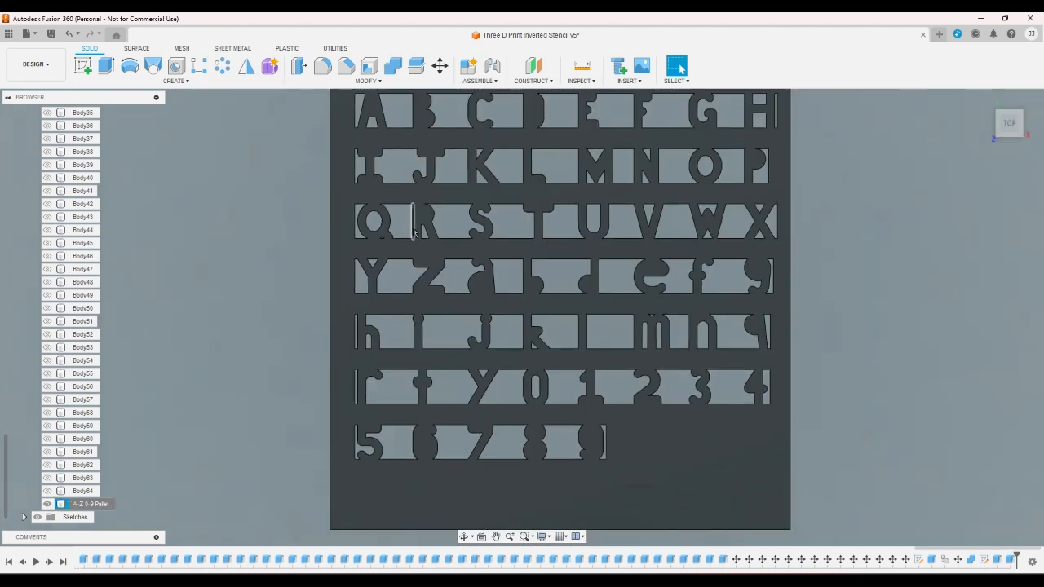
scroll(785, 234, down, 1)
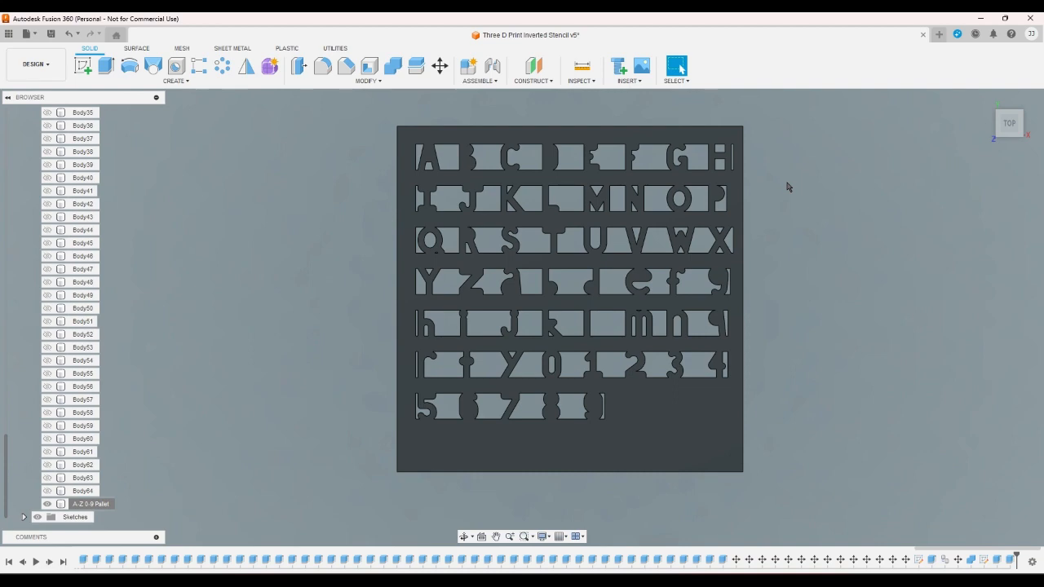
- Examine the lowercase rows up close, especially the cutouts around the k, m and e, and the plate overall
scroll(534, 345, up, 5)
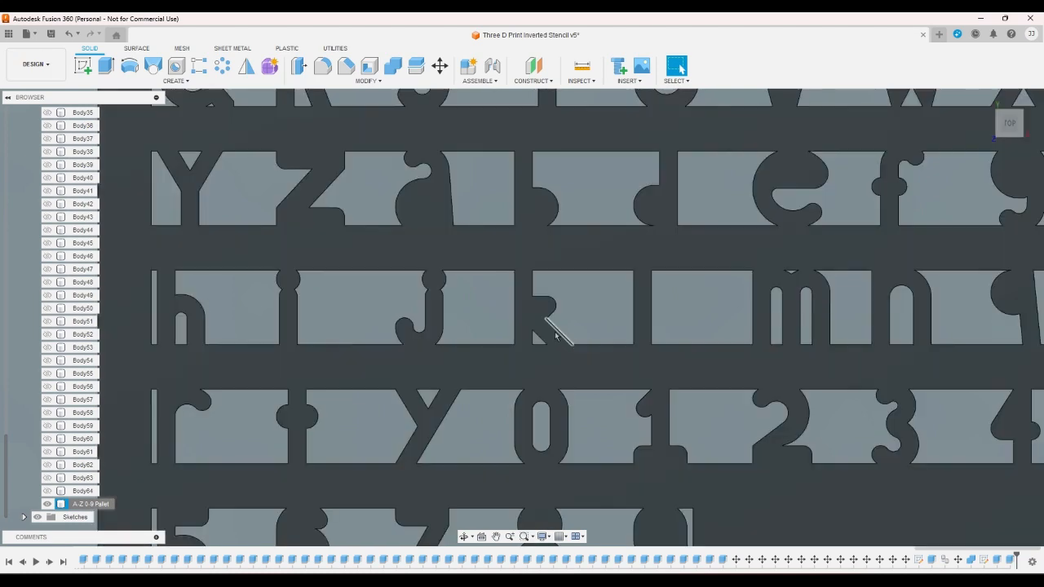
scroll(603, 367, down, 5)
scroll(765, 359, down, 2)
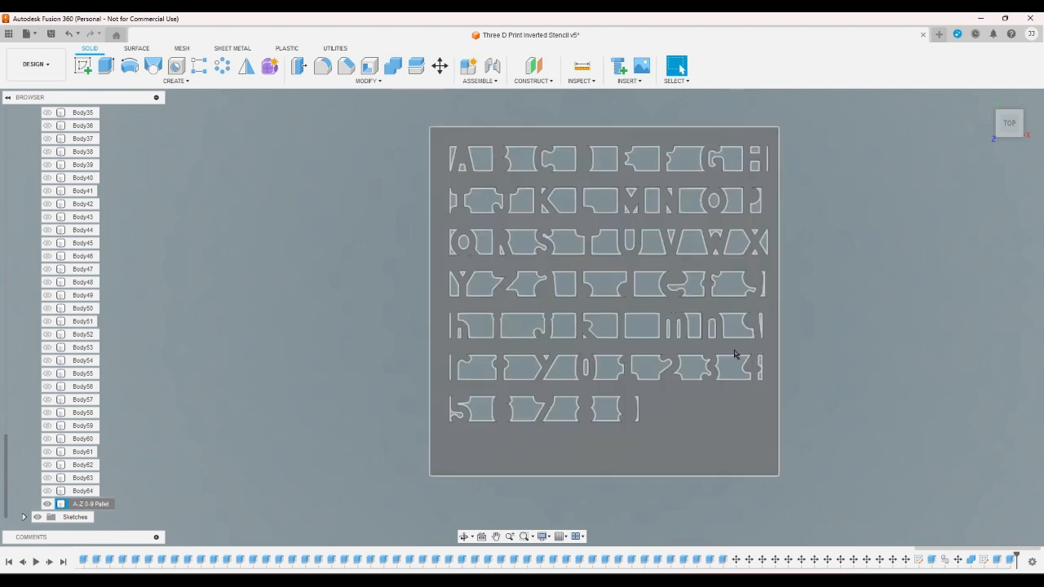
scroll(677, 339, up, 5)
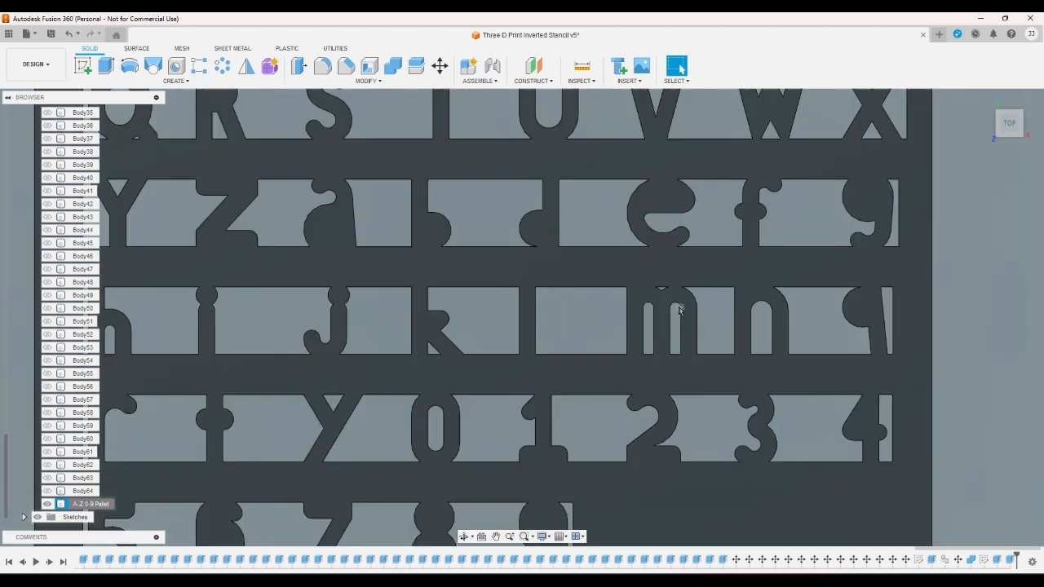
scroll(677, 343, down, 5)
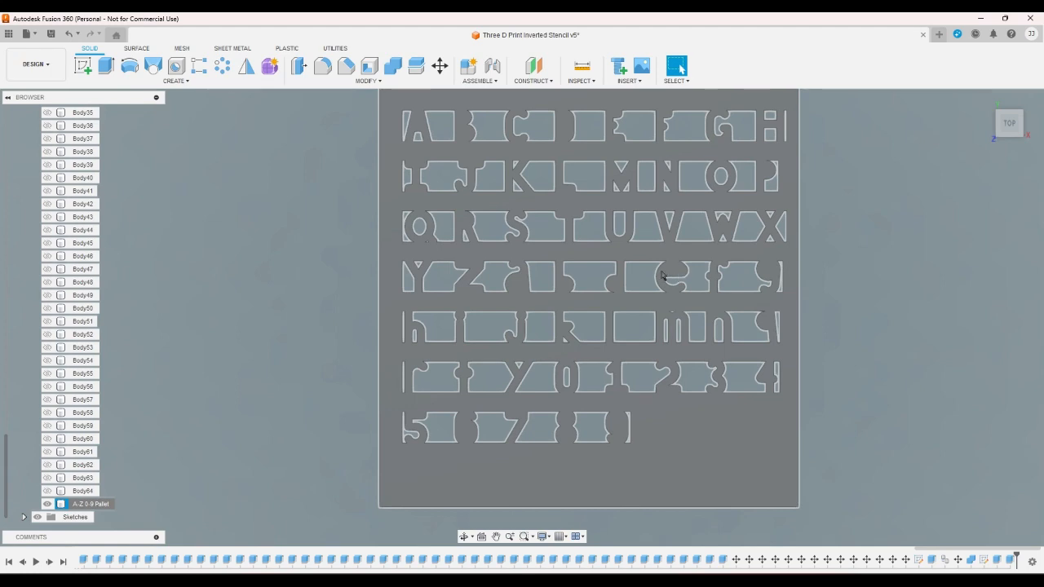
scroll(686, 274, up, 5)
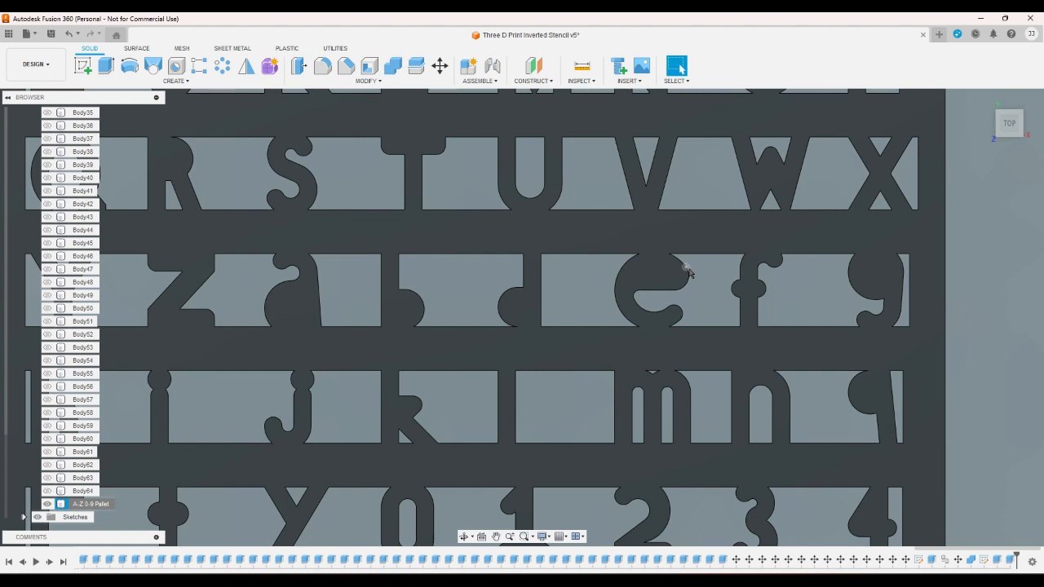
scroll(687, 273, down, 5)
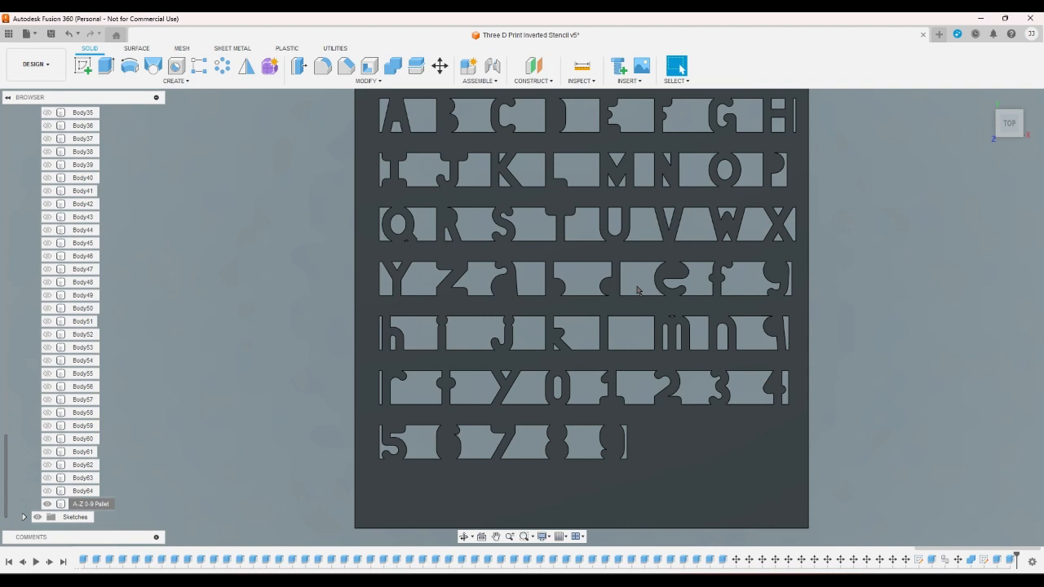
scroll(638, 290, down, 1)
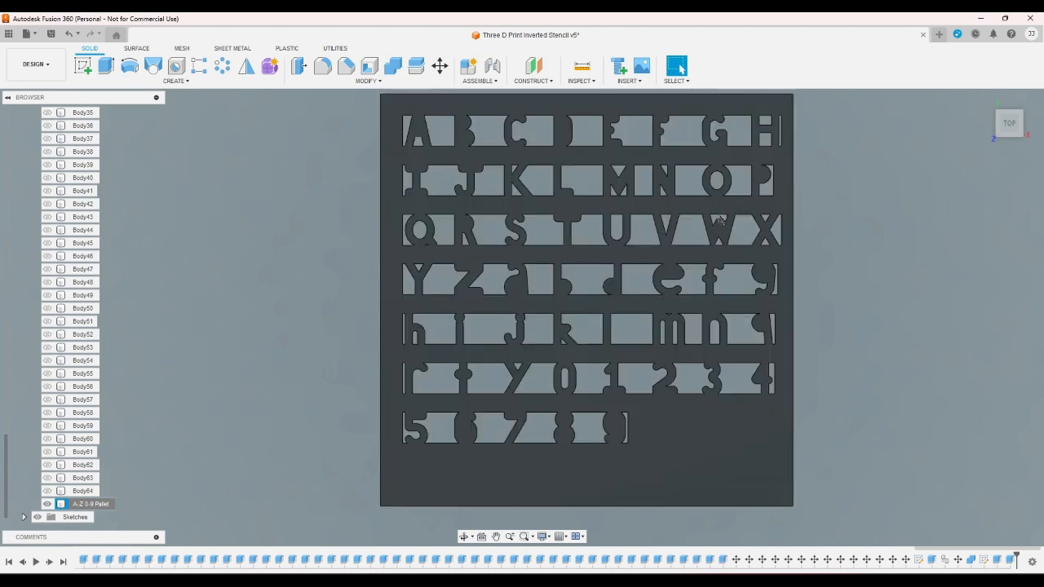
- Examine the lowercase rows up close, especially the small triangular opening at the top of the m, and compare with the whole plate
scroll(733, 222, down, 2)
scroll(733, 222, up, 2)
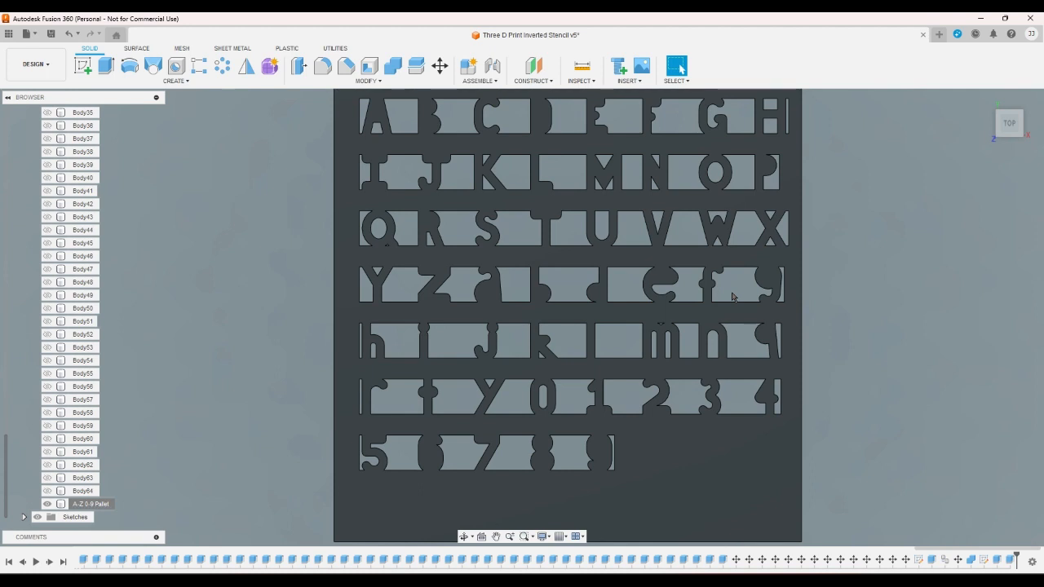
drag(738, 290, 800, 303)
scroll(576, 353, up, 3)
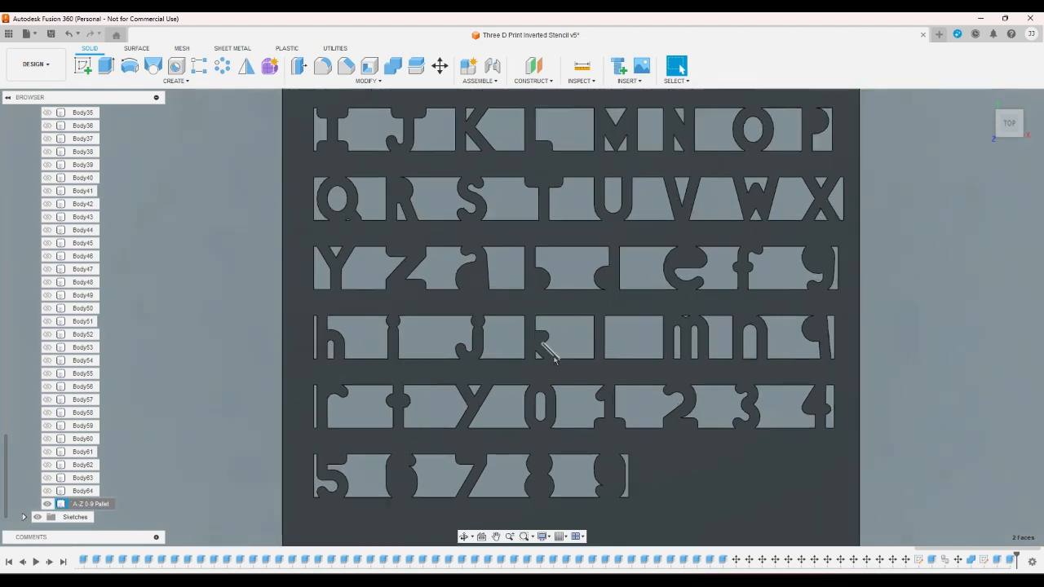
scroll(542, 354, down, 3)
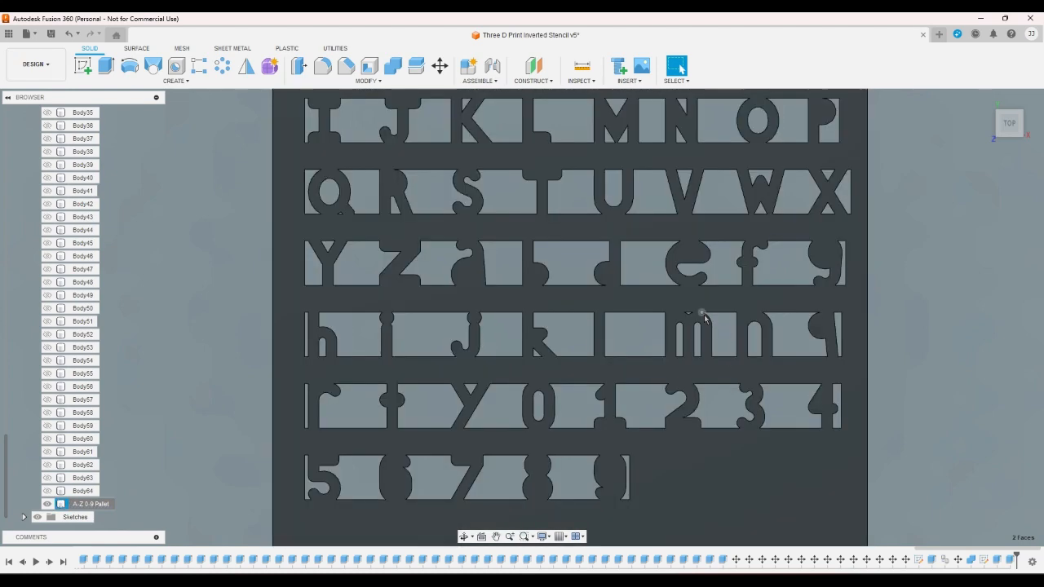
scroll(702, 314, up, 3)
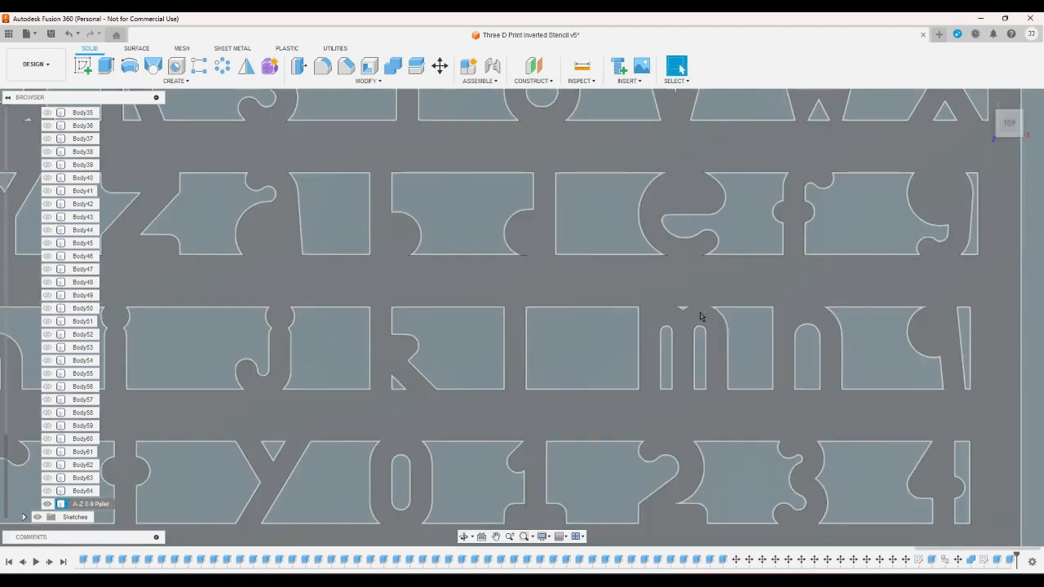
scroll(604, 328, down, 2)
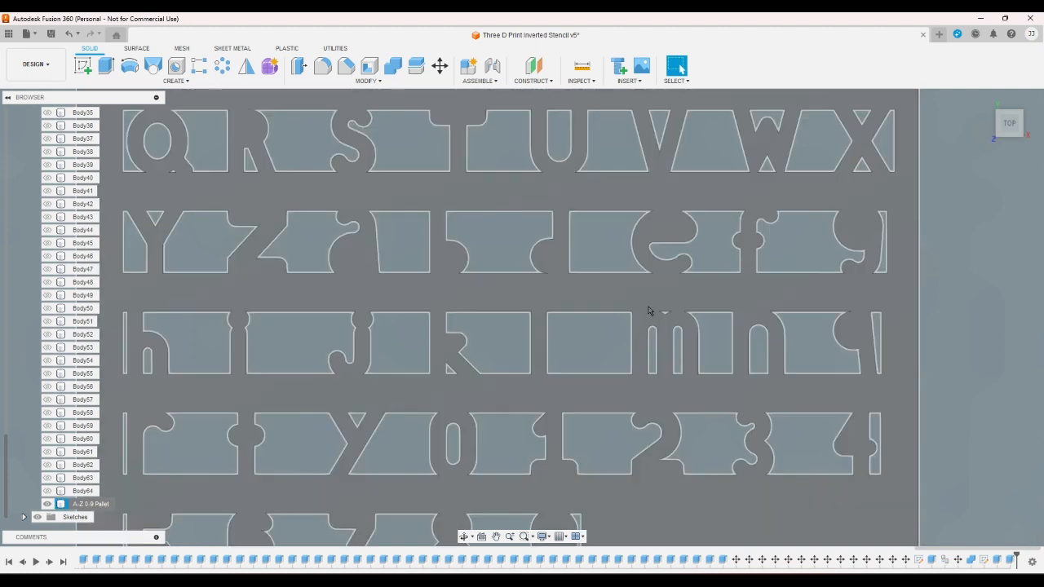
scroll(656, 312, up, 3)
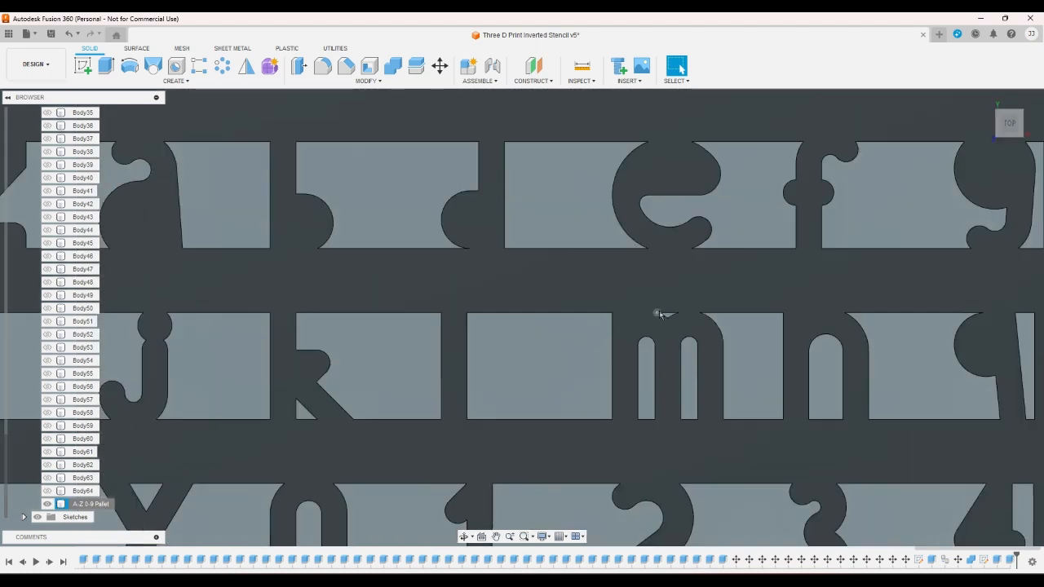
scroll(661, 314, up, 3)
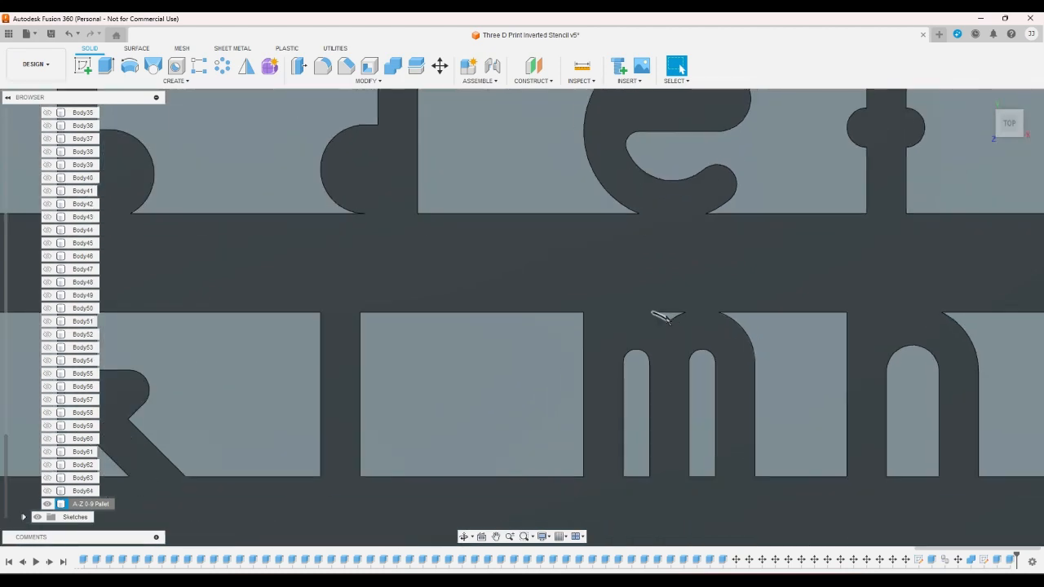
scroll(661, 316, down, 5)
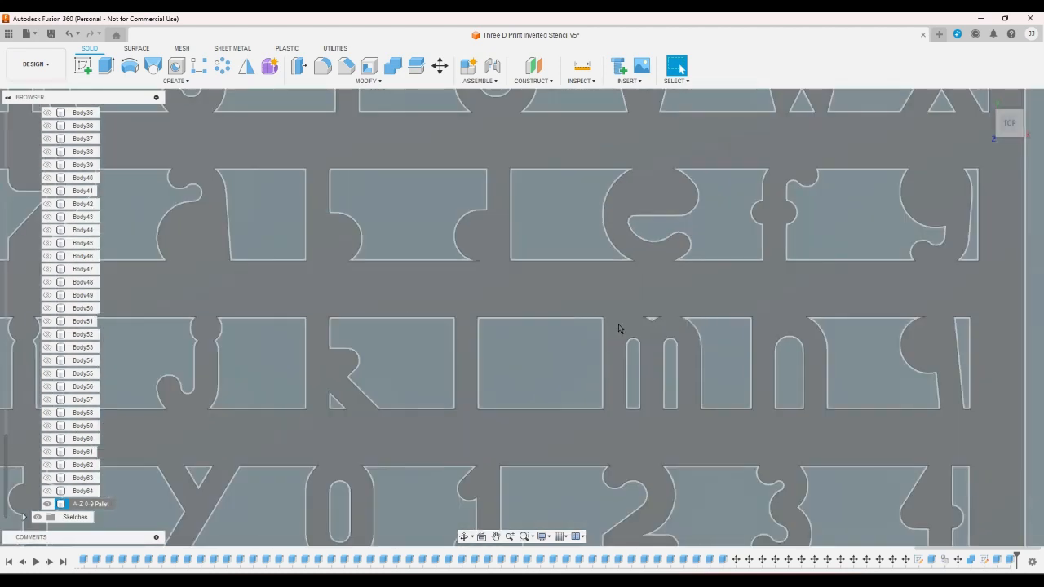
scroll(618, 329, down, 4)
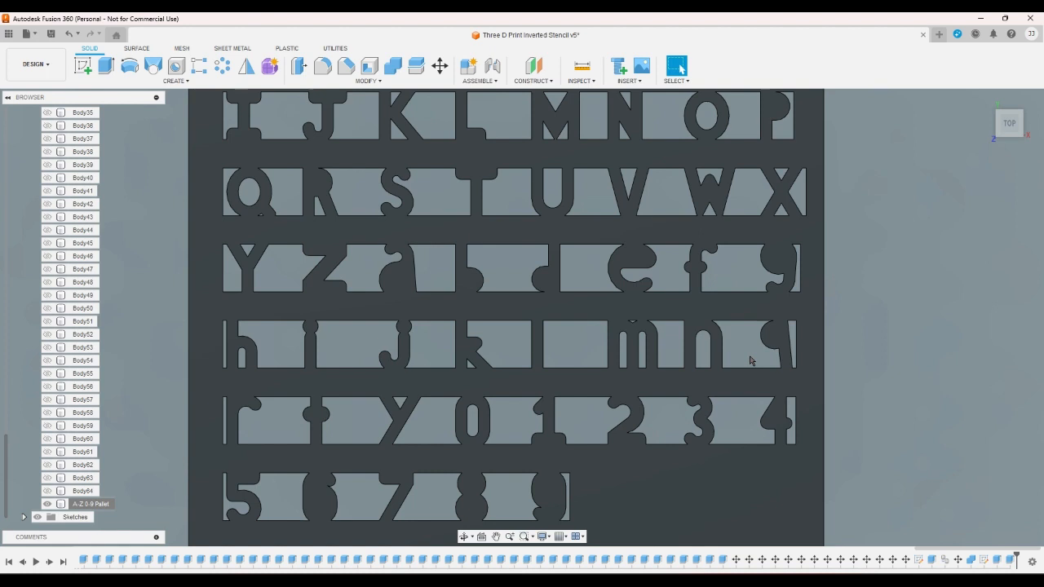
scroll(750, 361, down, 1)
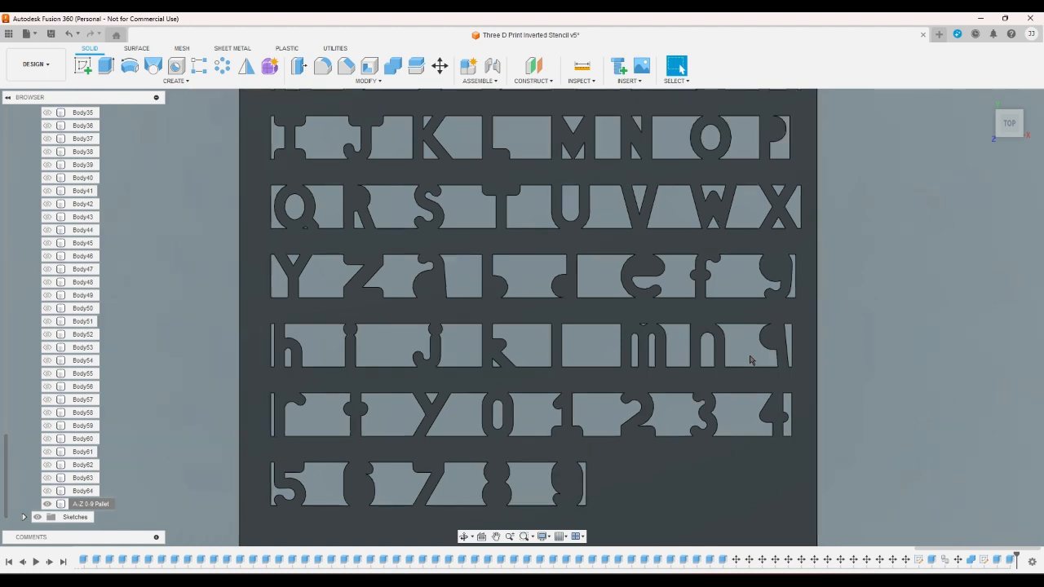
scroll(751, 361, down, 1)
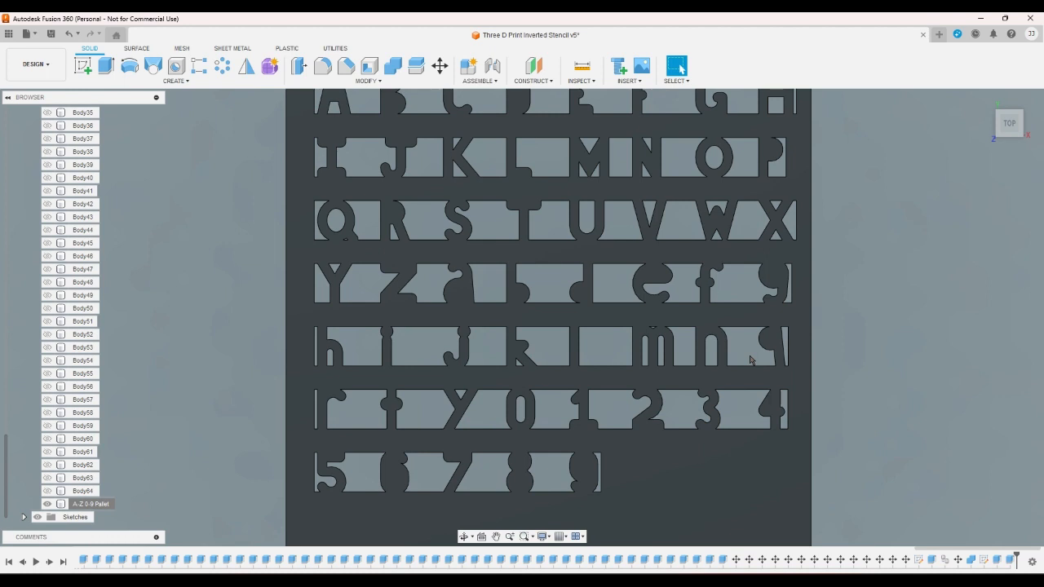
scroll(750, 361, down, 2)
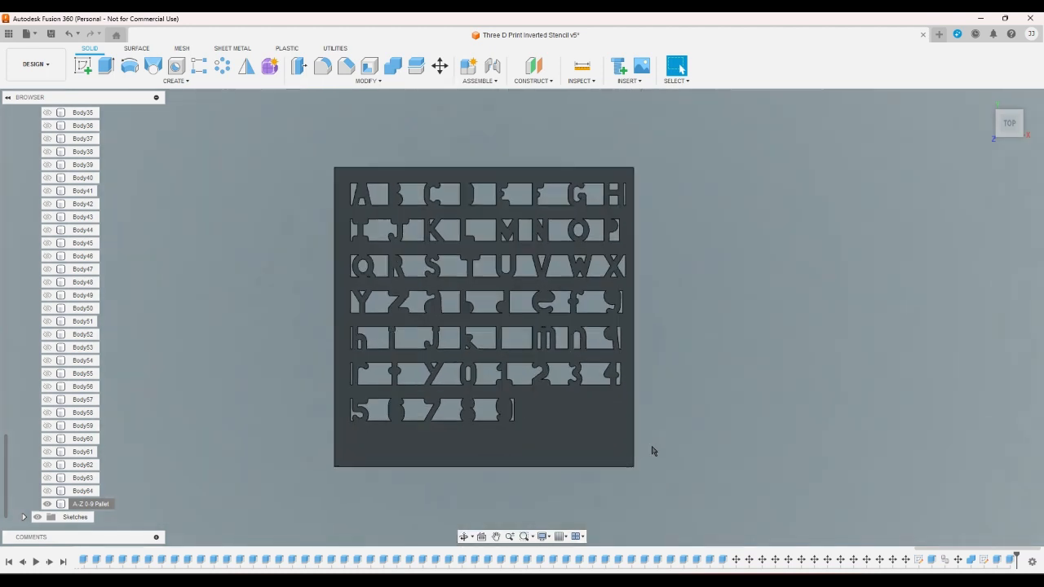
- Examine the whole plate and the cutouts around the lowercase h for shape and spacing
scroll(660, 481, up, 1)
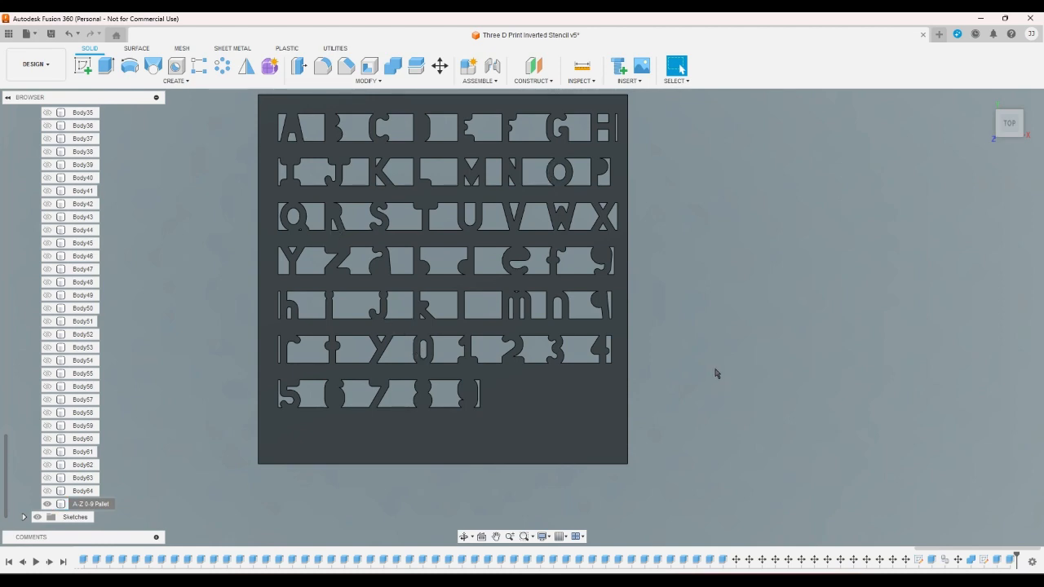
scroll(781, 312, up, 3)
scroll(782, 312, down, 4)
scroll(781, 311, down, 1)
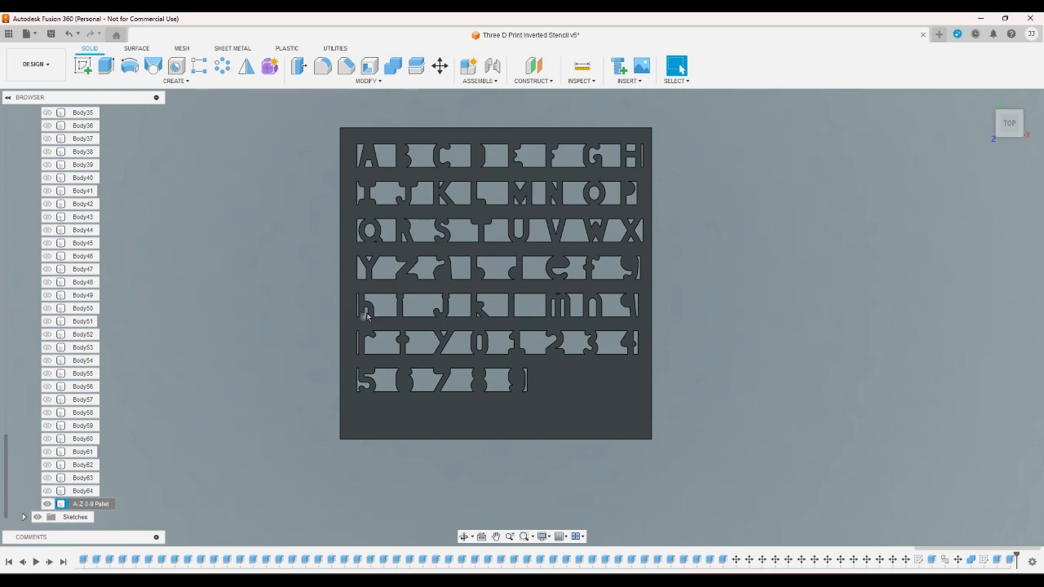
scroll(367, 316, up, 3)
scroll(367, 316, up, 2)
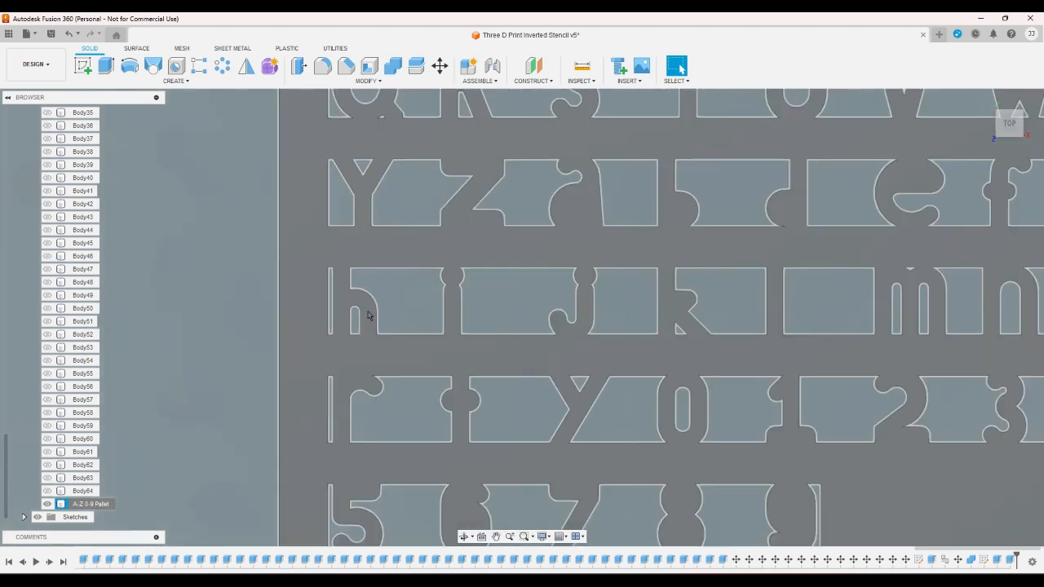
scroll(367, 315, down, 5)
scroll(932, 380, down, 1)
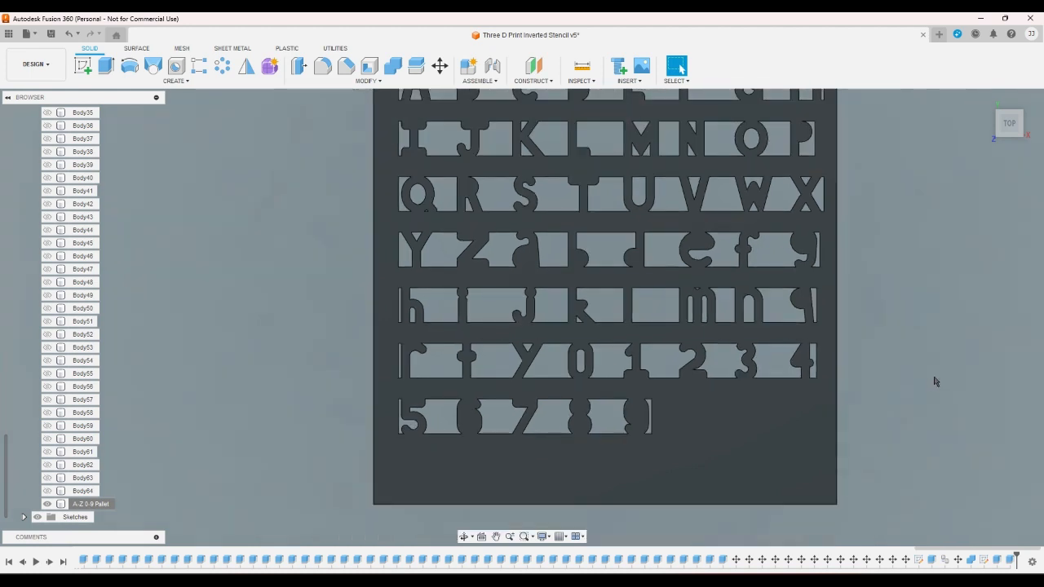
scroll(926, 371, down, 1)
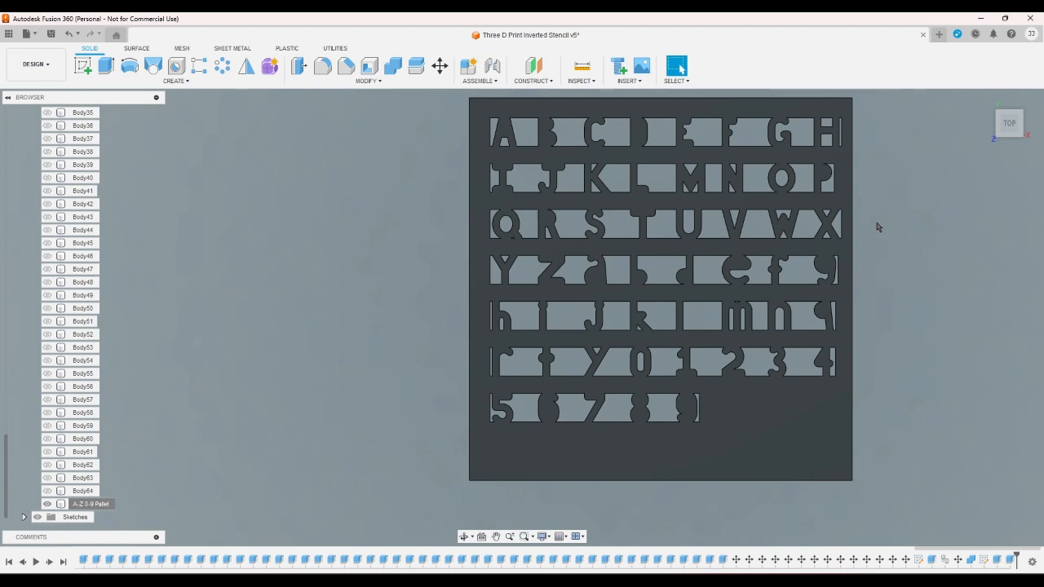
- Examine the uppercase P at the end of its row, especially its curved bowl and the opening beneath it
scroll(883, 181, up, 2)
scroll(883, 177, up, 4)
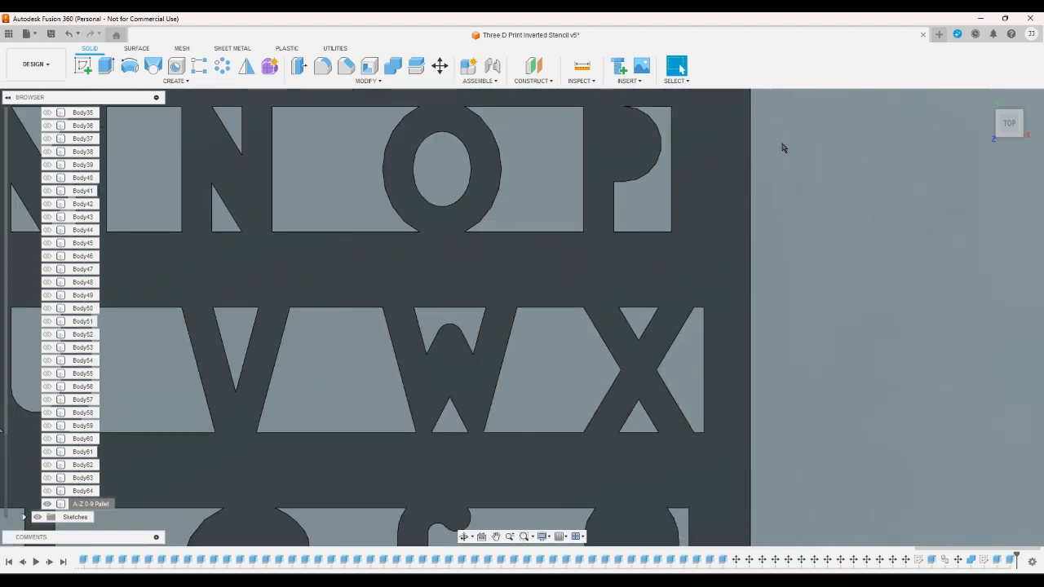
drag(629, 158, 668, 112)
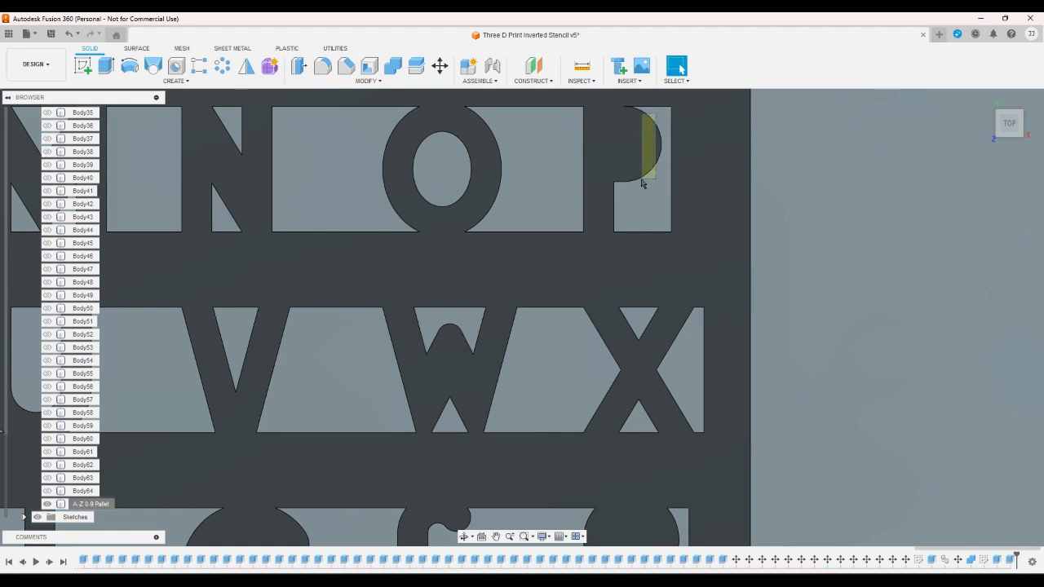
drag(641, 179, 623, 194)
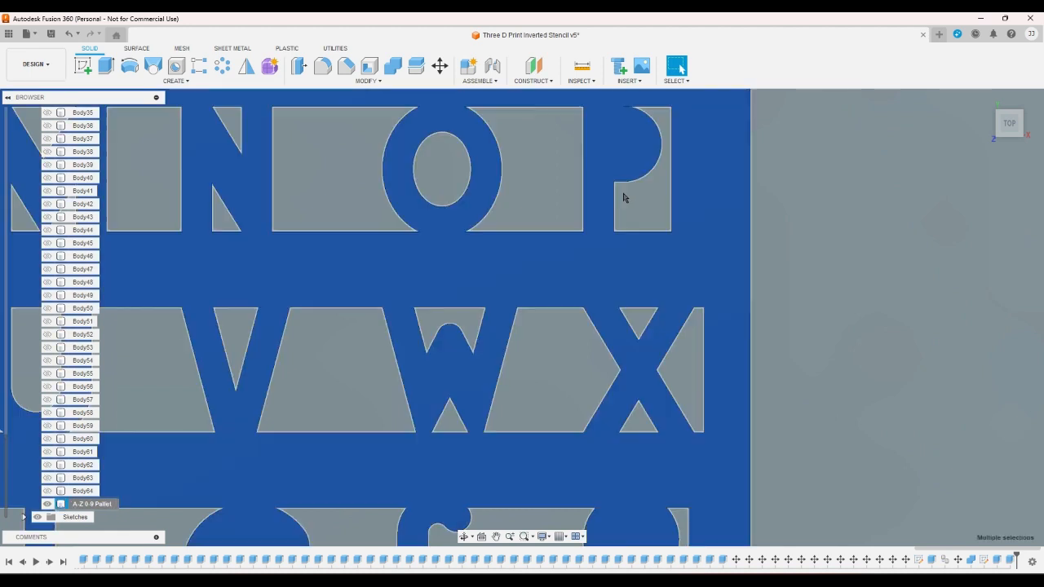
scroll(623, 194, down, 2)
scroll(641, 139, up, 2)
scroll(628, 135, up, 4)
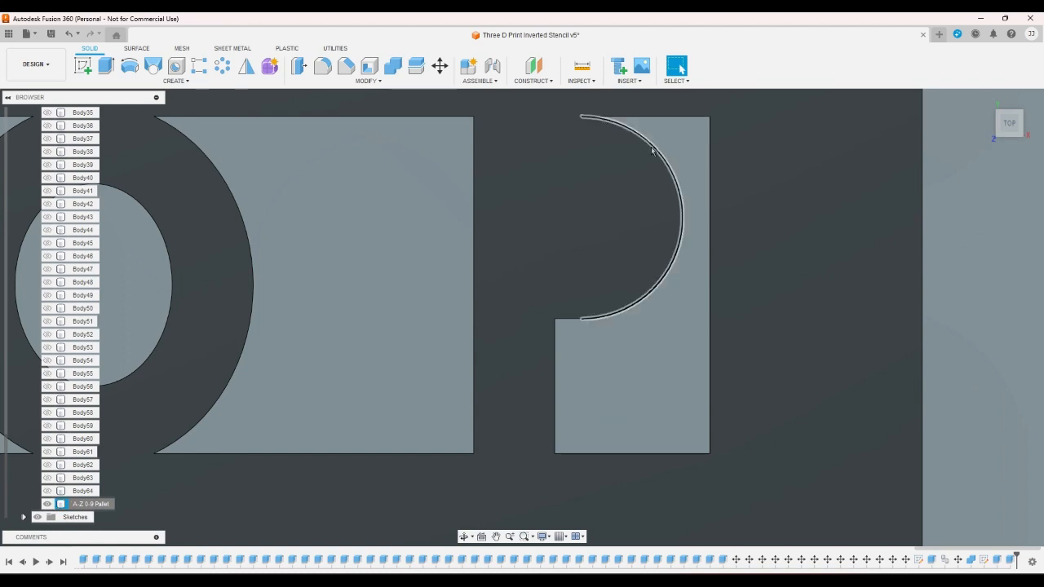
scroll(701, 232, down, 6)
scroll(795, 277, down, 5)
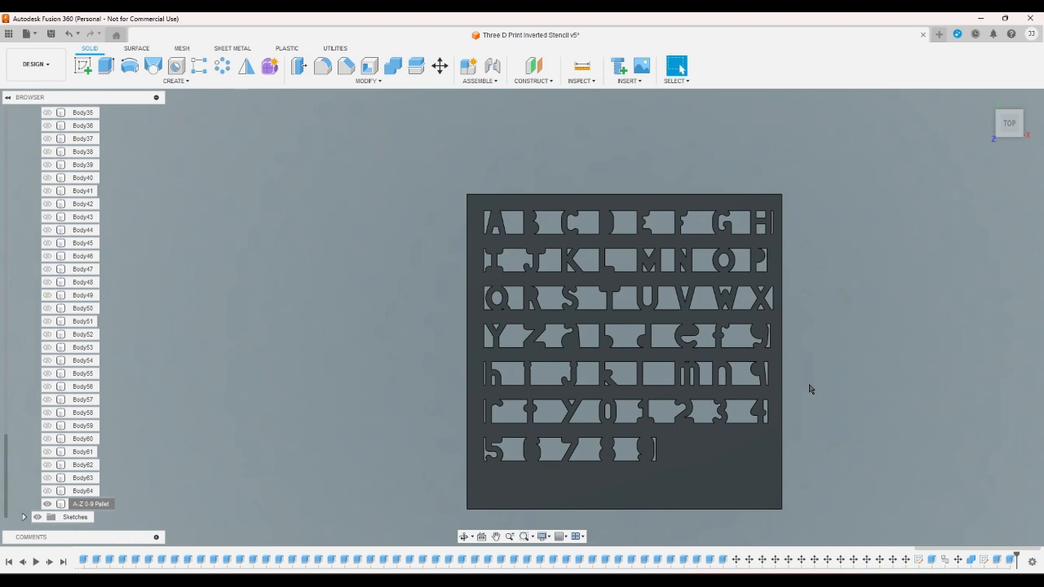
drag(433, 148, 821, 523)
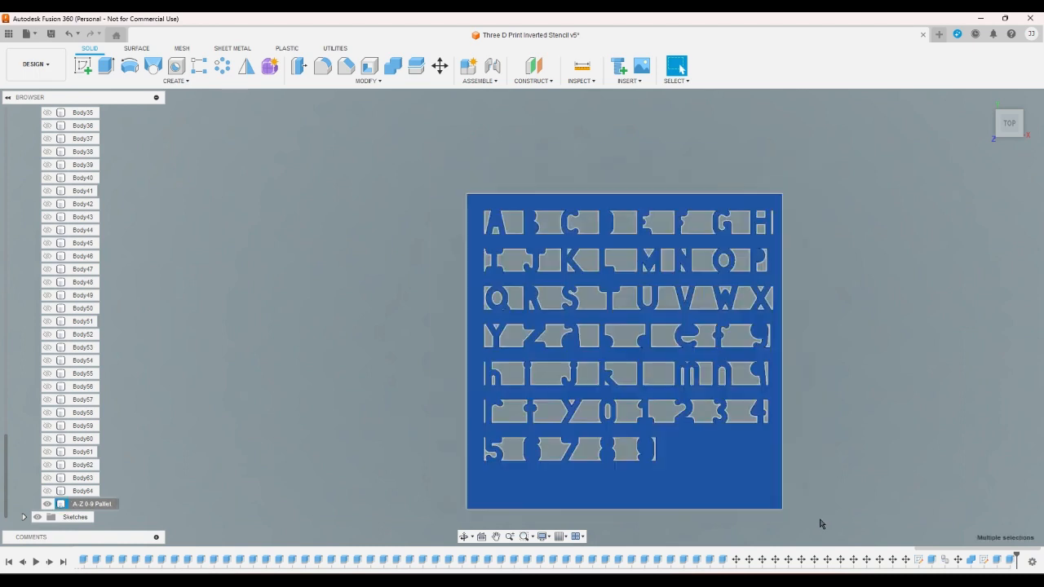
click(821, 524)
scroll(379, 132, down, 2)
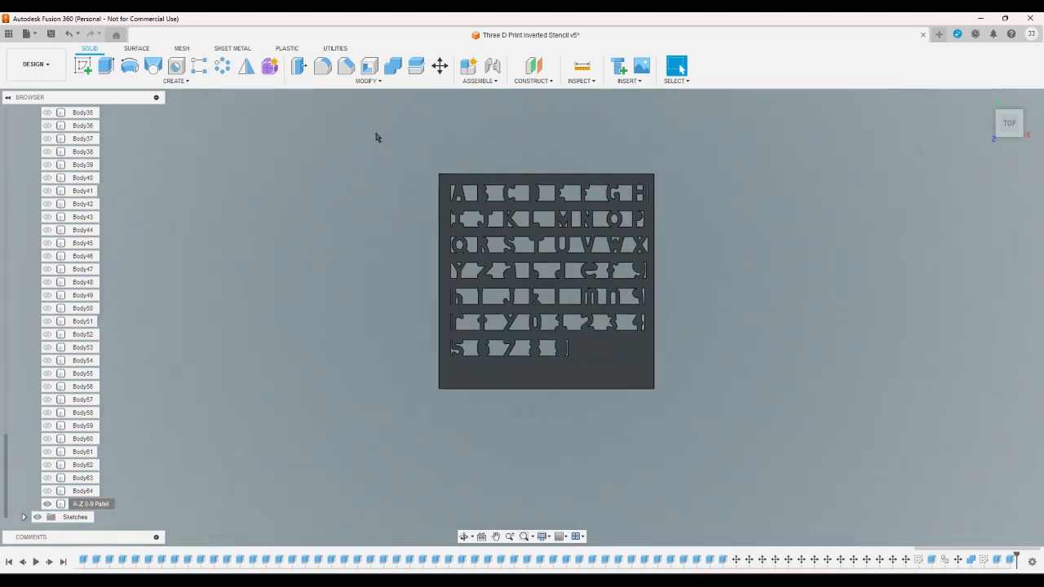
scroll(379, 139, up, 1)
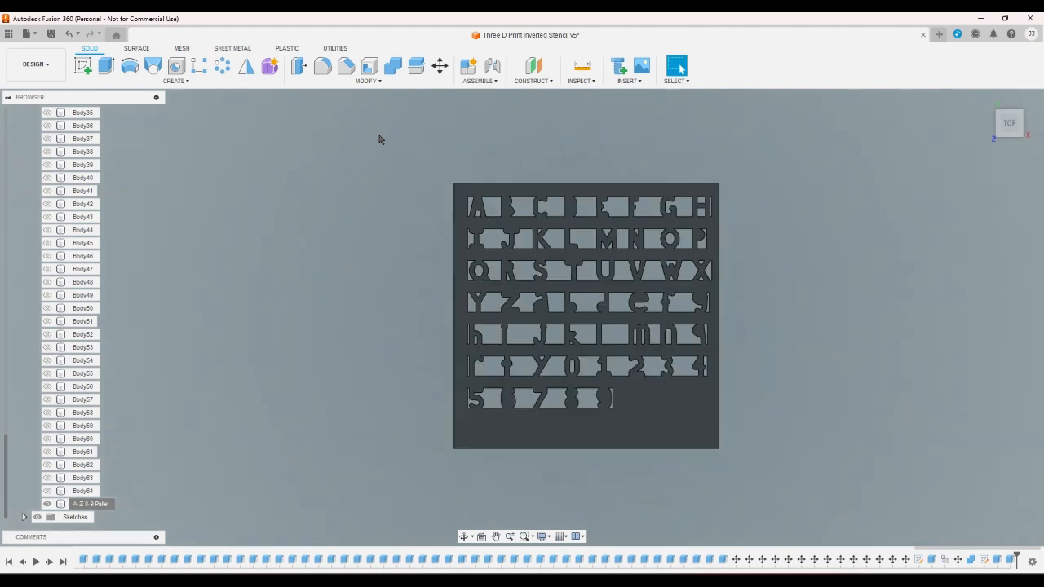
drag(379, 139, 793, 489)
click(770, 481)
- Examine the lower character rows up close, especially the rounded crossbar of the lowercase t
scroll(519, 368, up, 2)
scroll(520, 369, up, 1)
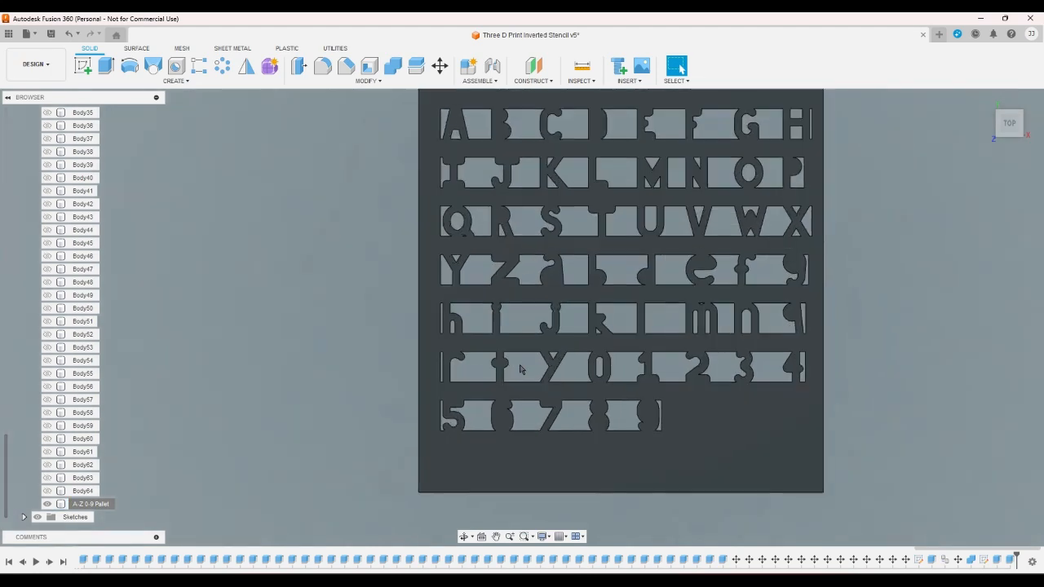
scroll(516, 373, up, 3)
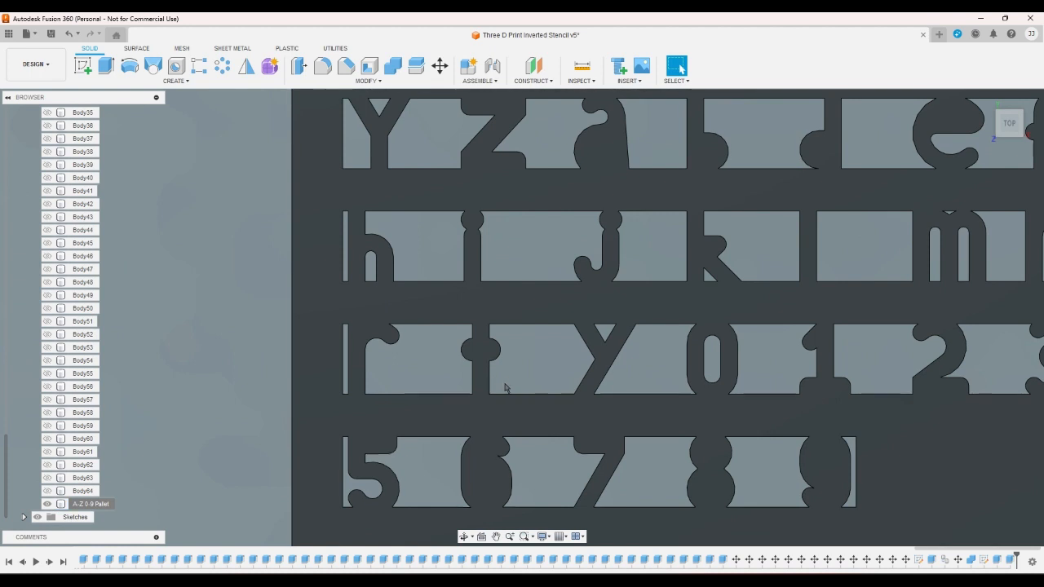
scroll(506, 381, down, 2)
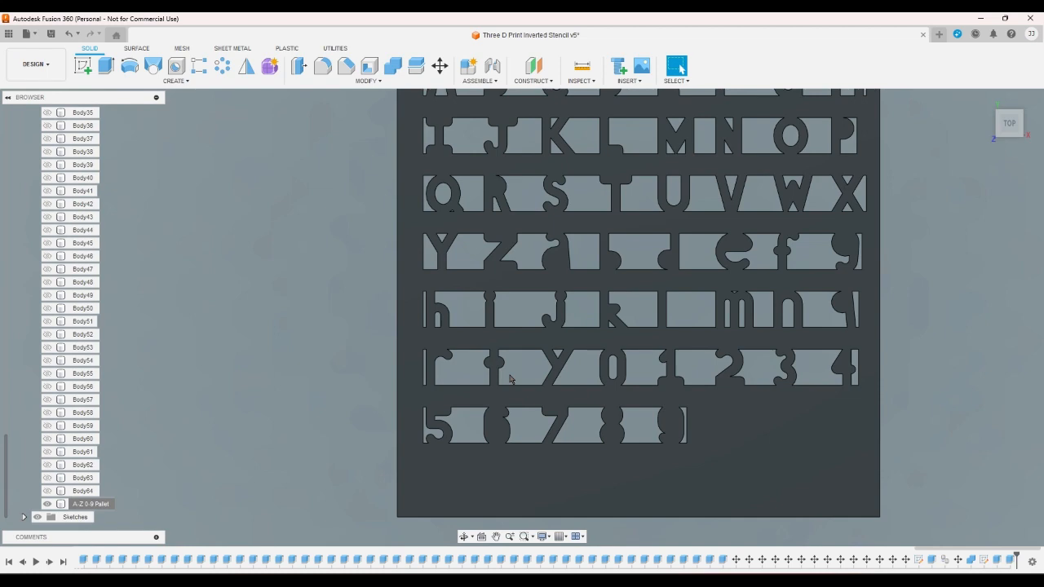
scroll(510, 378, up, 5)
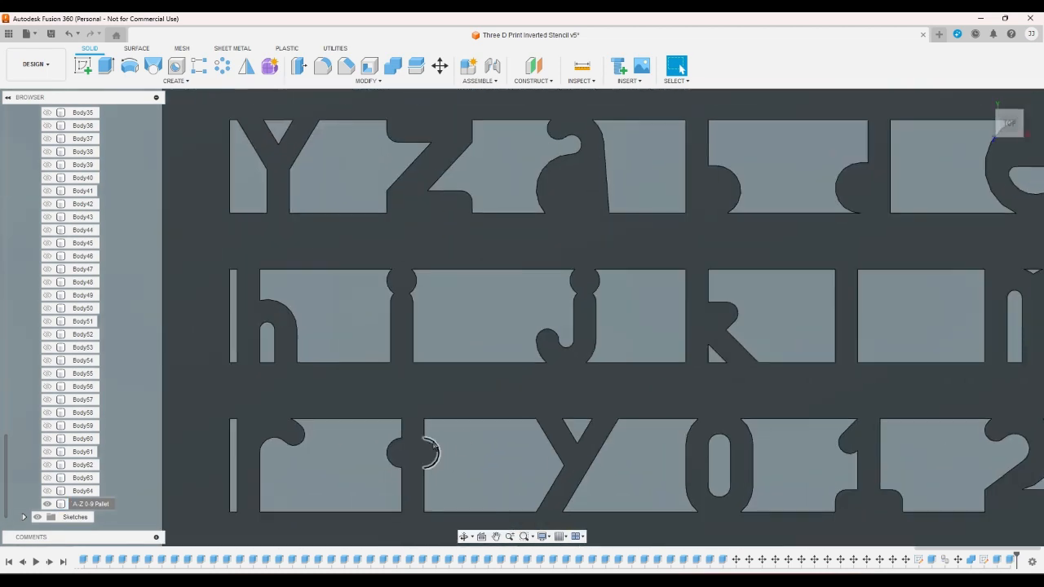
scroll(450, 466, down, 6)
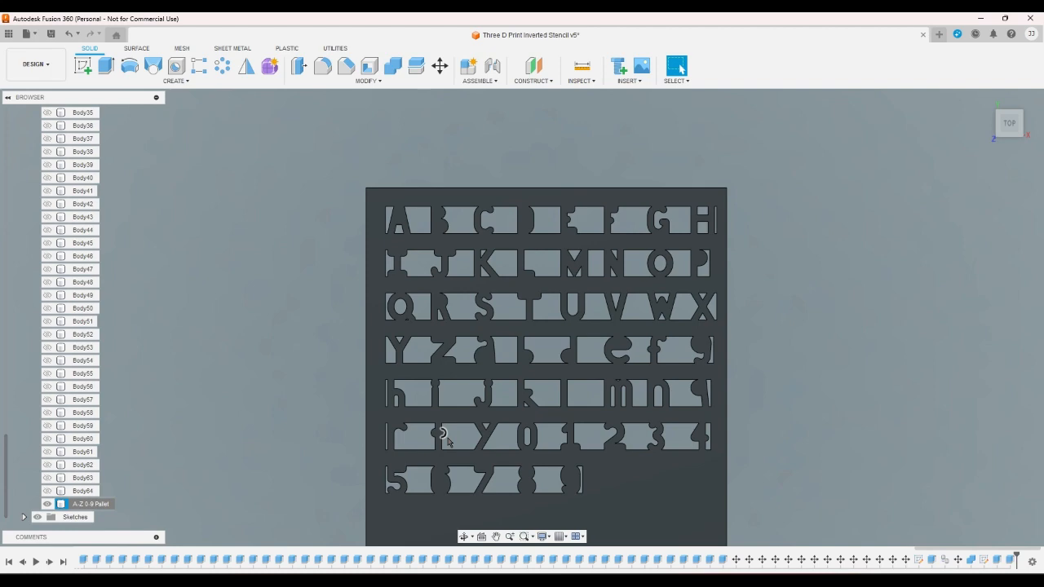
- View the stencil plate isometrically and inspect its outer edge and thickness near the H
click(981, 103)
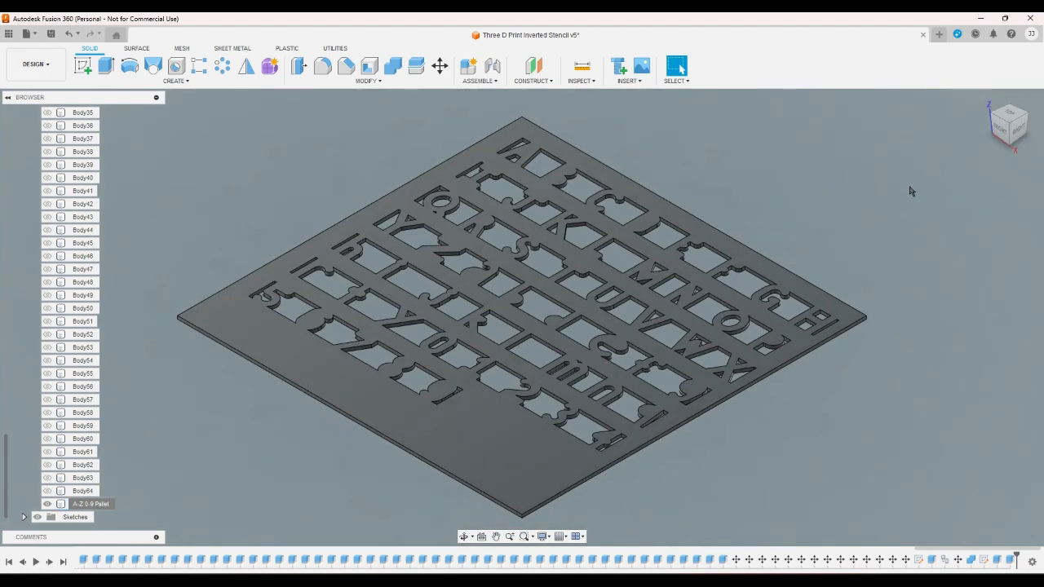
scroll(864, 294, up, 5)
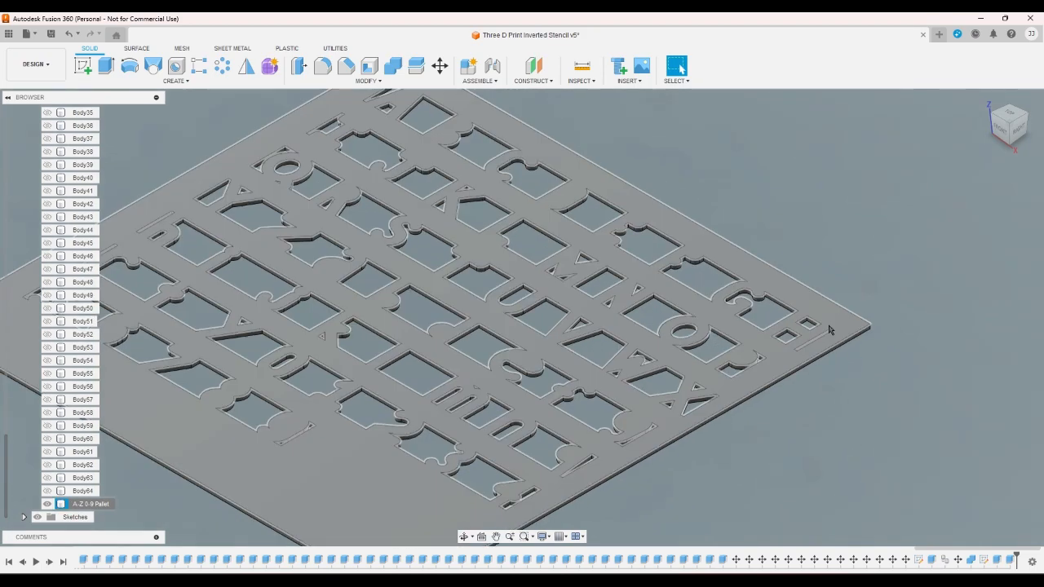
scroll(797, 316, down, 6)
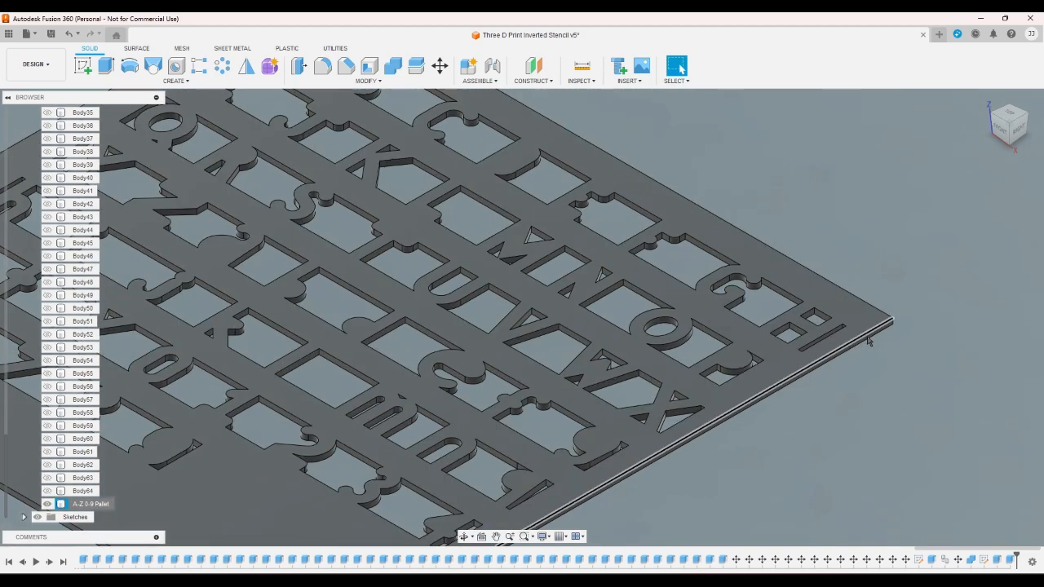